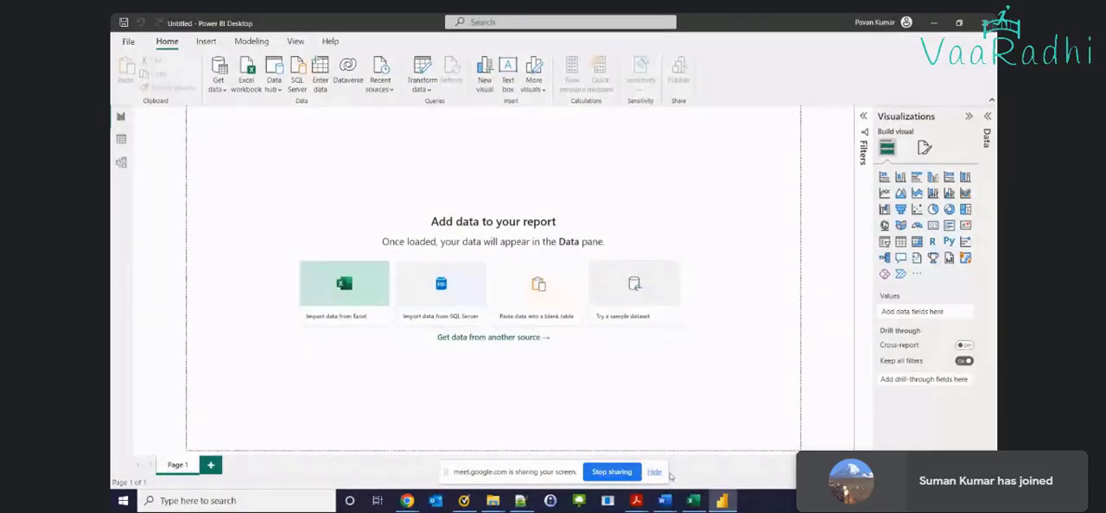
Switch to the Transpose_pivot_unpivot workbook in Excel and view its Unpivot sheet
left_click(655, 472)
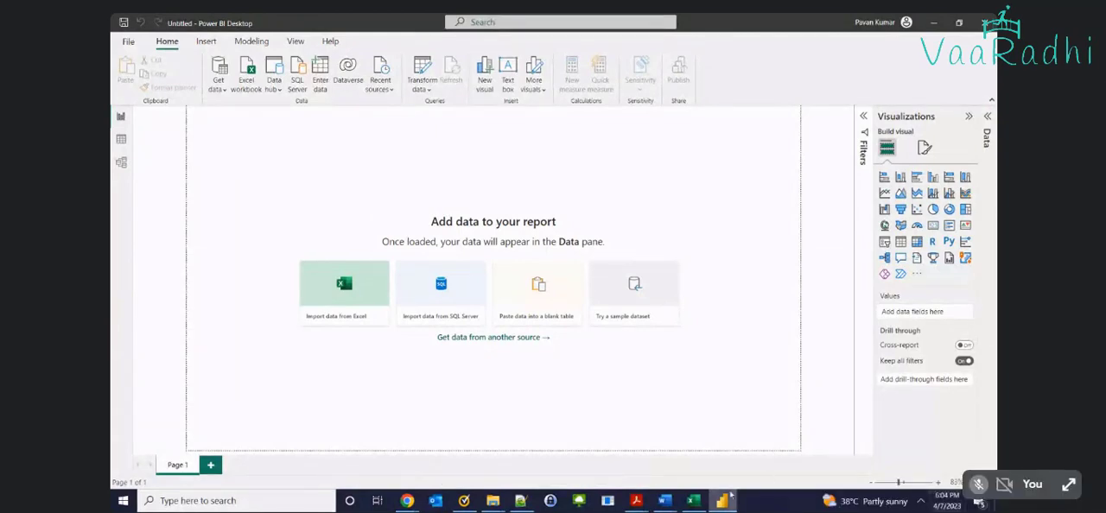
left_click(698, 499)
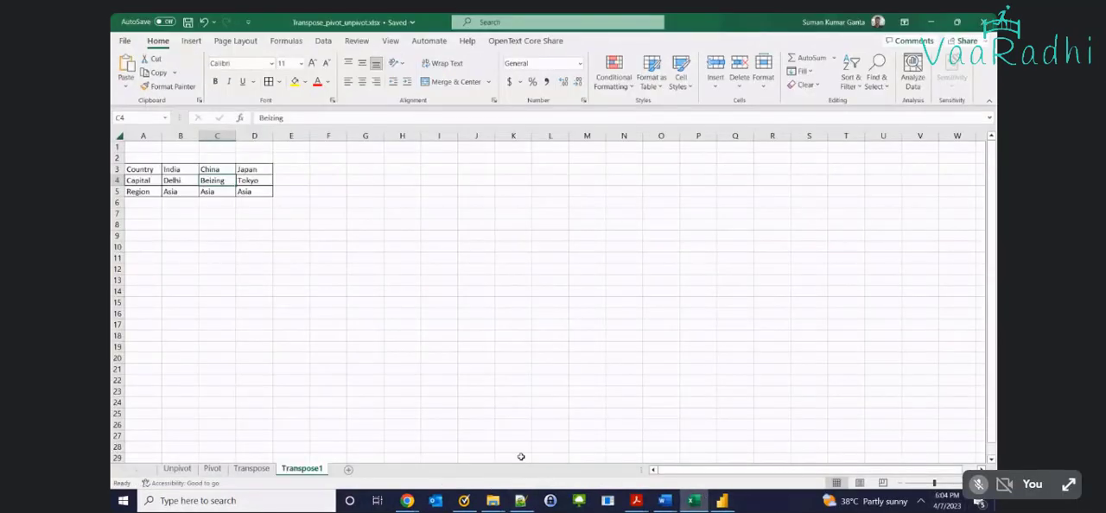
left_click(176, 468)
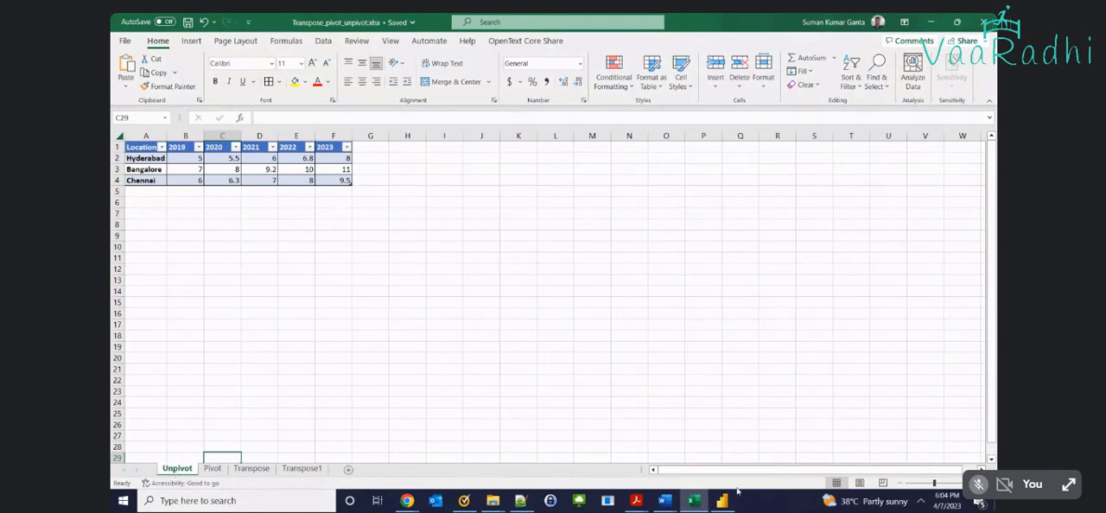
Switch to the Sales folder in File Explorer, narrow its navigation pane, and open March Sales 2023.xlsx
mouse_move(493, 500)
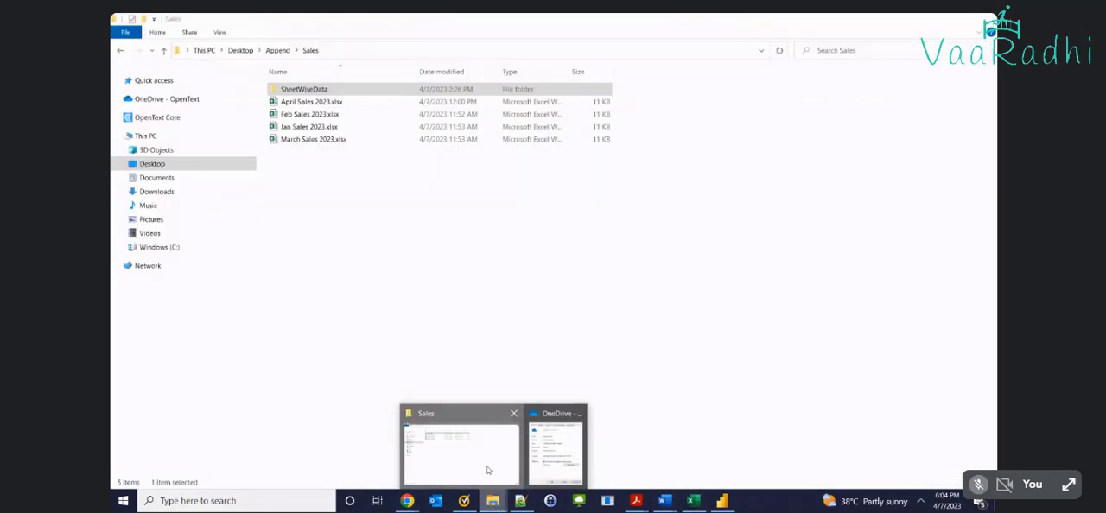
left_click(492, 470)
left_click(304, 103)
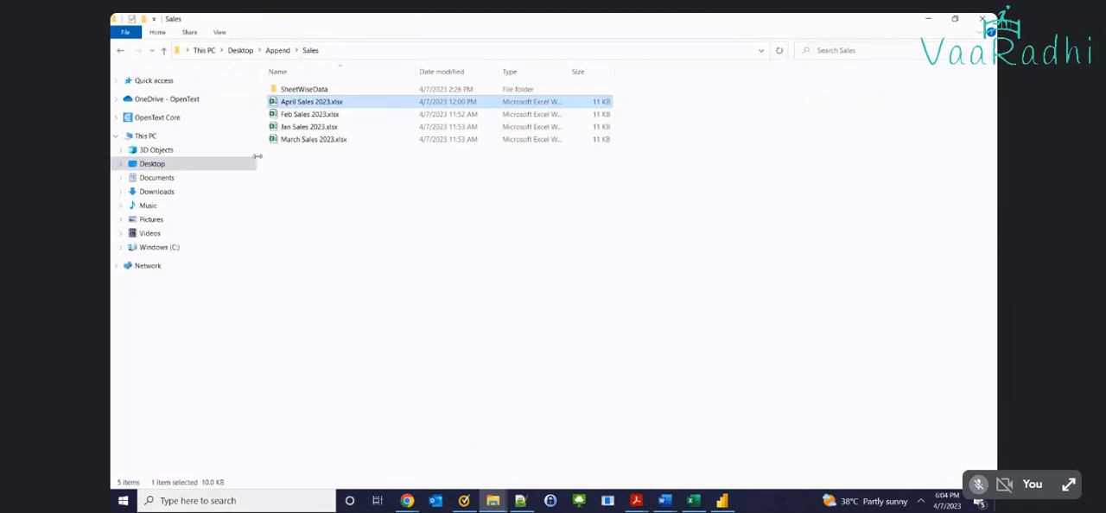
left_click_drag(257, 157, 142, 158)
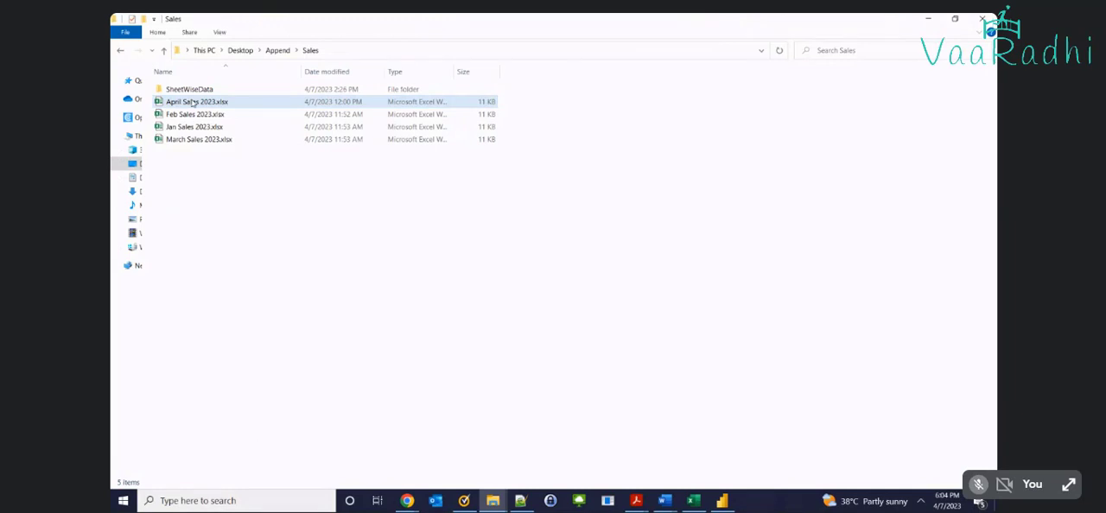
left_click(192, 128)
left_click(189, 113)
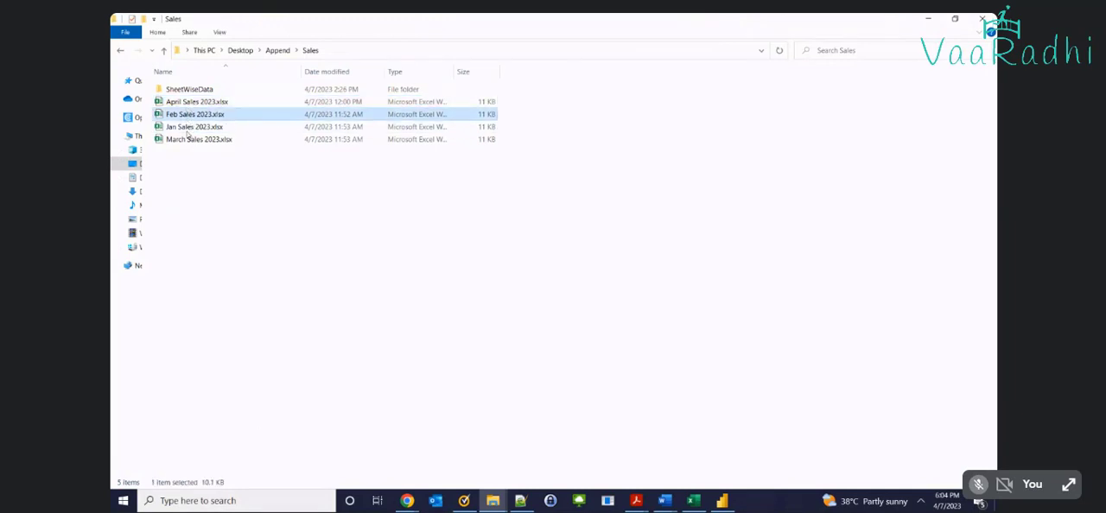
left_click(189, 139)
left_click(187, 102)
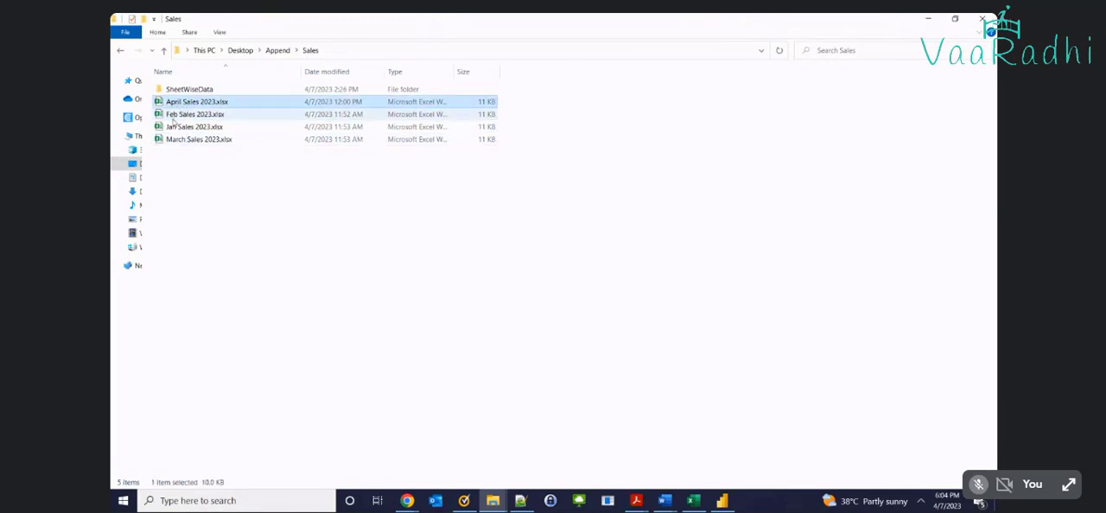
left_click(175, 140)
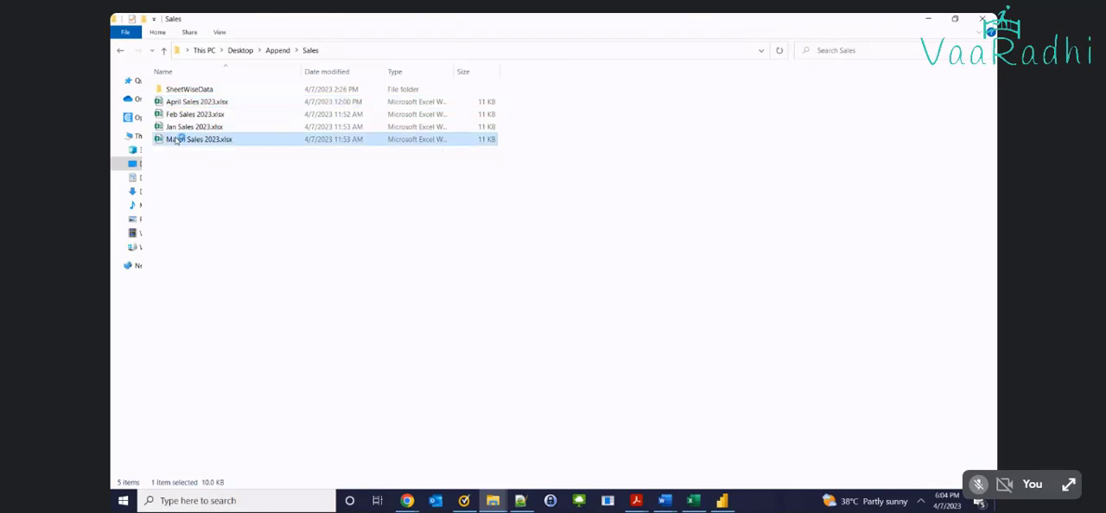
Examine the March 2023 sales table, selecting its Date column entries to check the number of rows
left_click(275, 237)
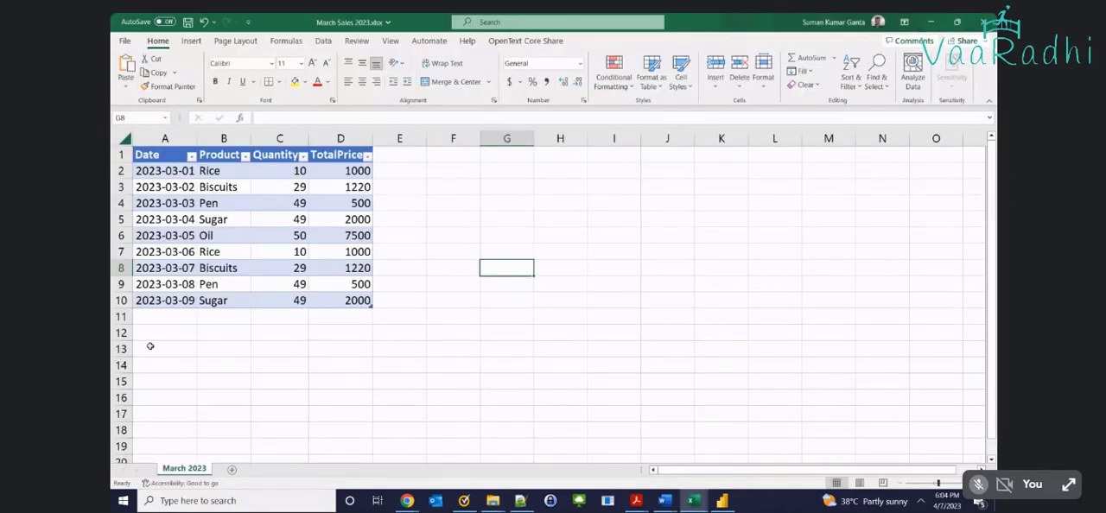
left_click(160, 152)
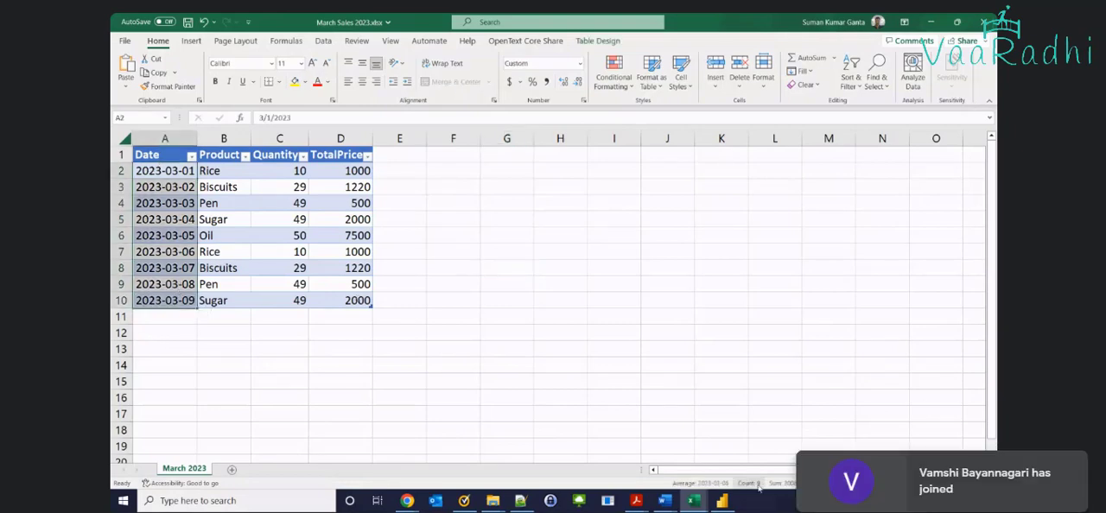
left_click(580, 364)
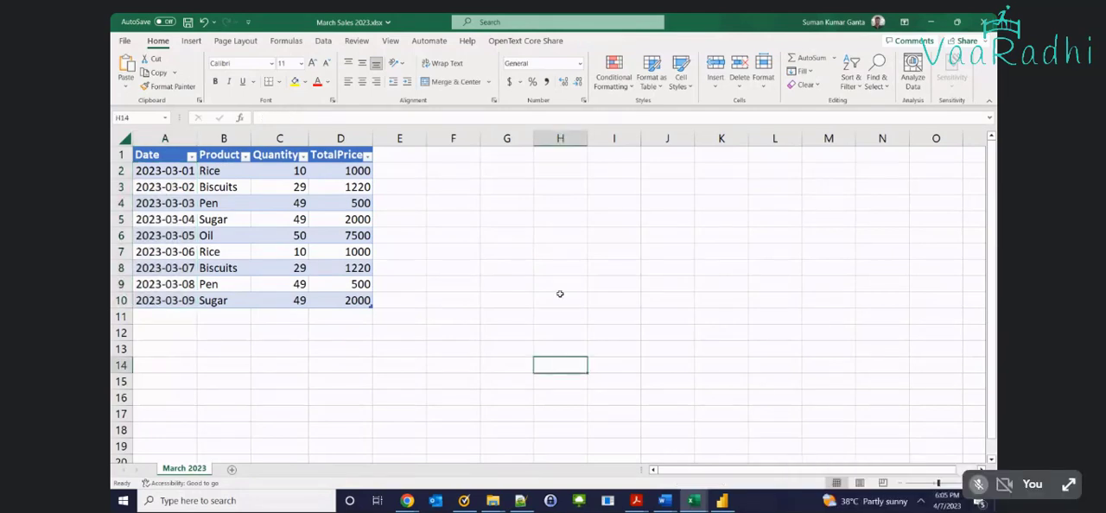
Create a new blank workbook and enter the headers date, Product and Quantity in cells A1 to C1
key("ctrl+n")
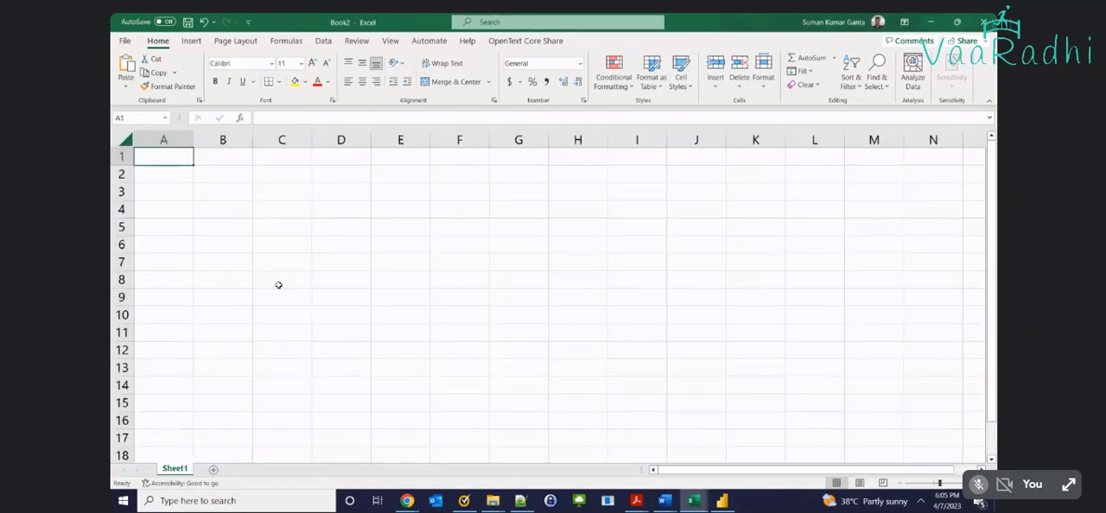
type("Dat")
key("Tab")
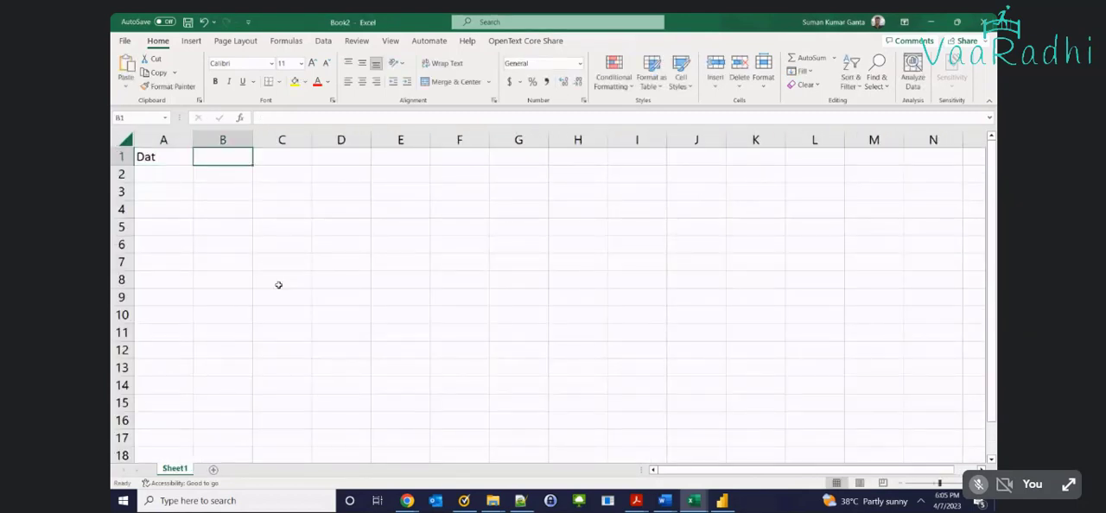
key("shift+Tab")
type("date")
key("Tab")
type("Product")
key("Tab")
type("Quantity")
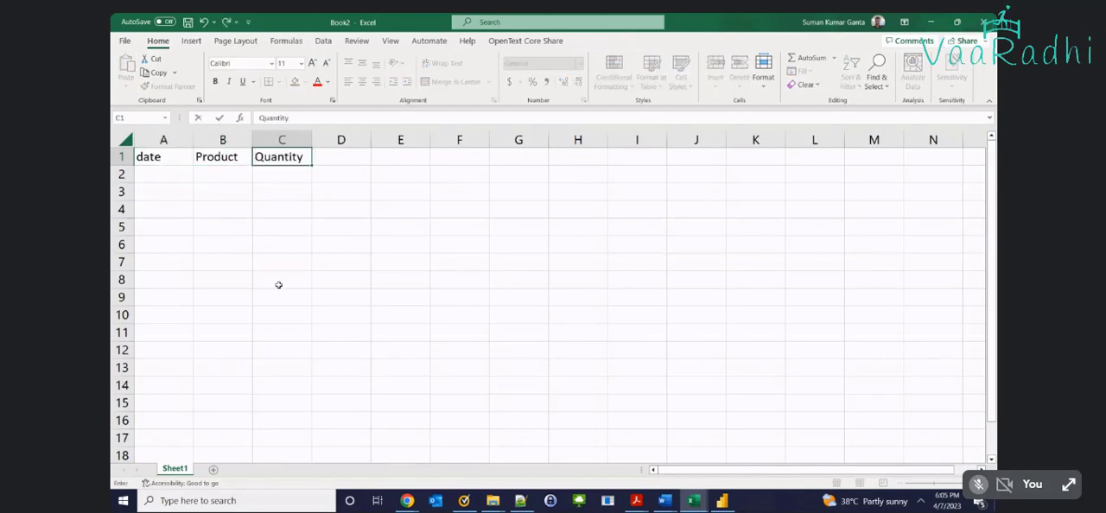
key("Tab")
Enter the header TotalPrice in D1 and change the header in A1 to Date
type("T")
key("Escape")
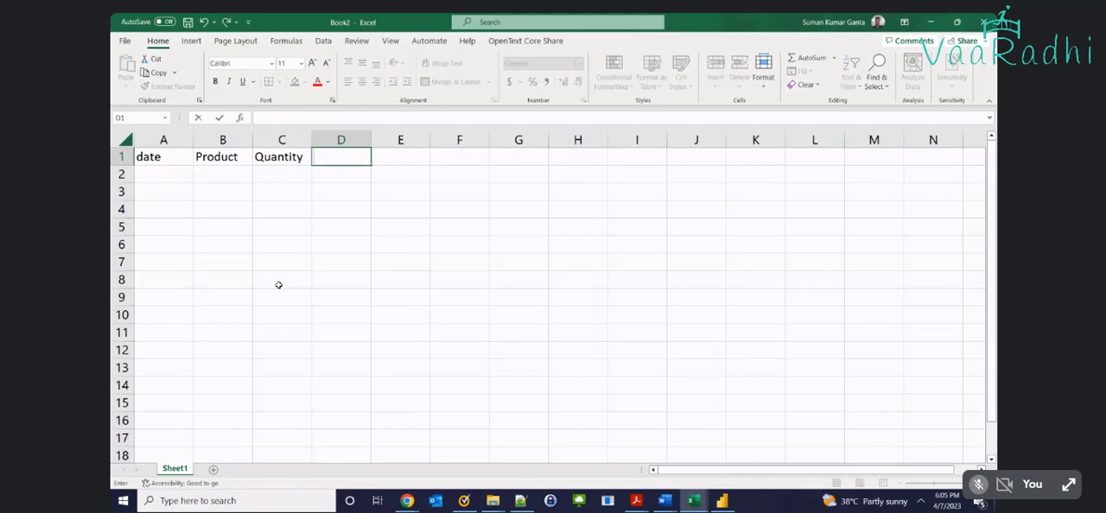
type("TotatlPri")
key("BackSpace")
key("BackSpace")
key("BackSpace")
key("BackSpace")
key("BackSpace")
key("BackSpace")
type("alPrice")
key("Return")
key("Up")
type("Date")
key("Return")
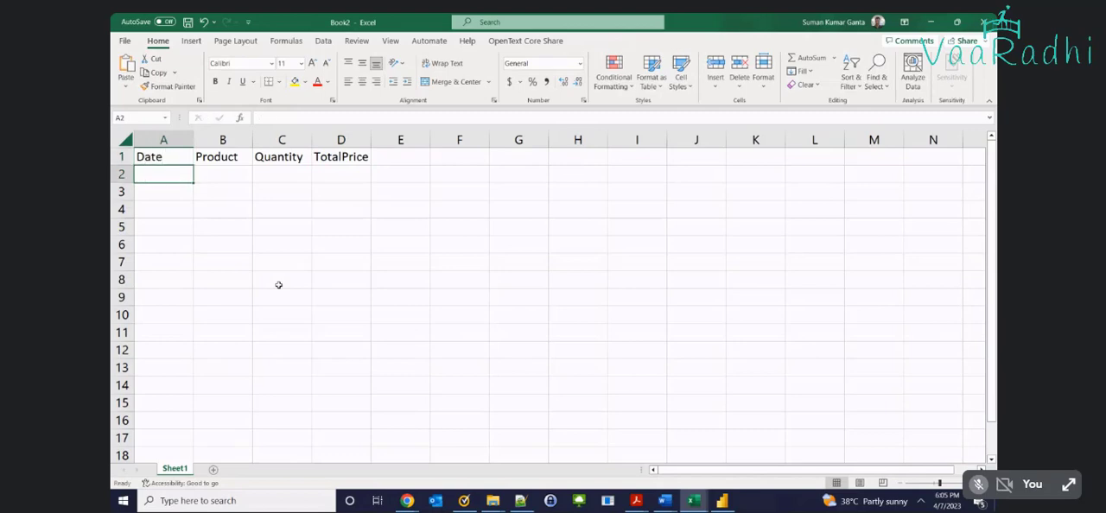
Enter the dates 1/1/2023 and 1/2/2023 in cells A2 and A3
type("1/1/")
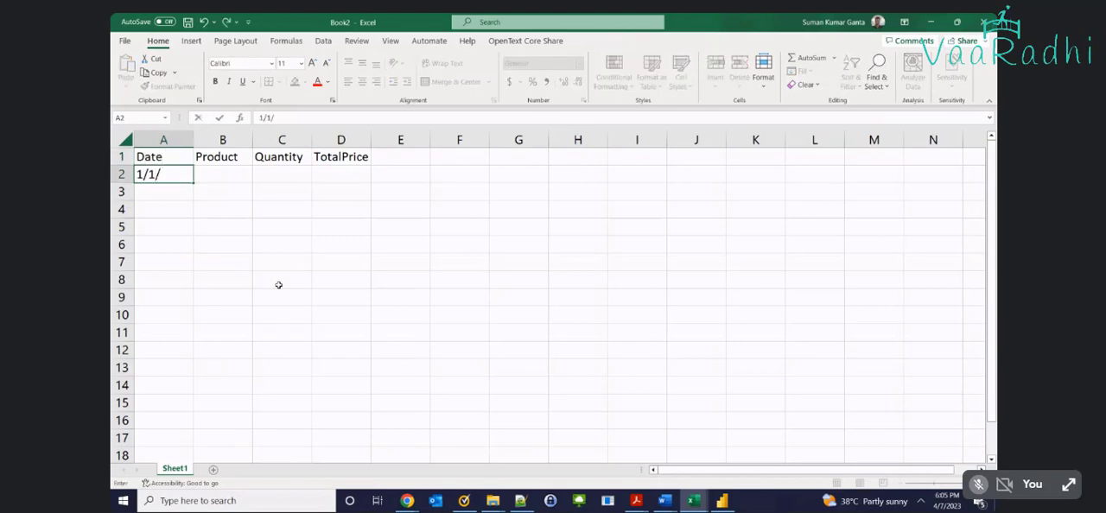
type("2023")
key("Return")
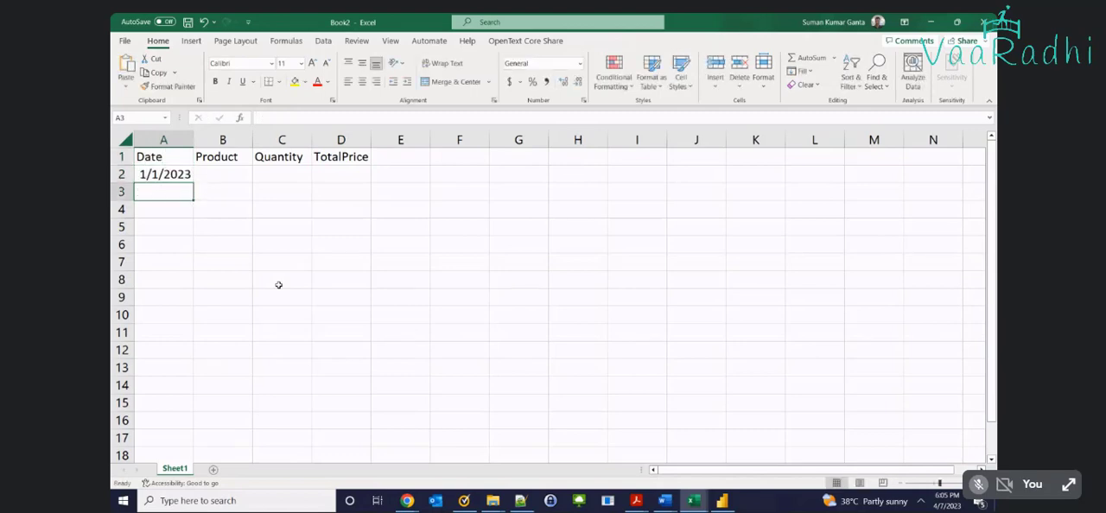
type("1/2/202")
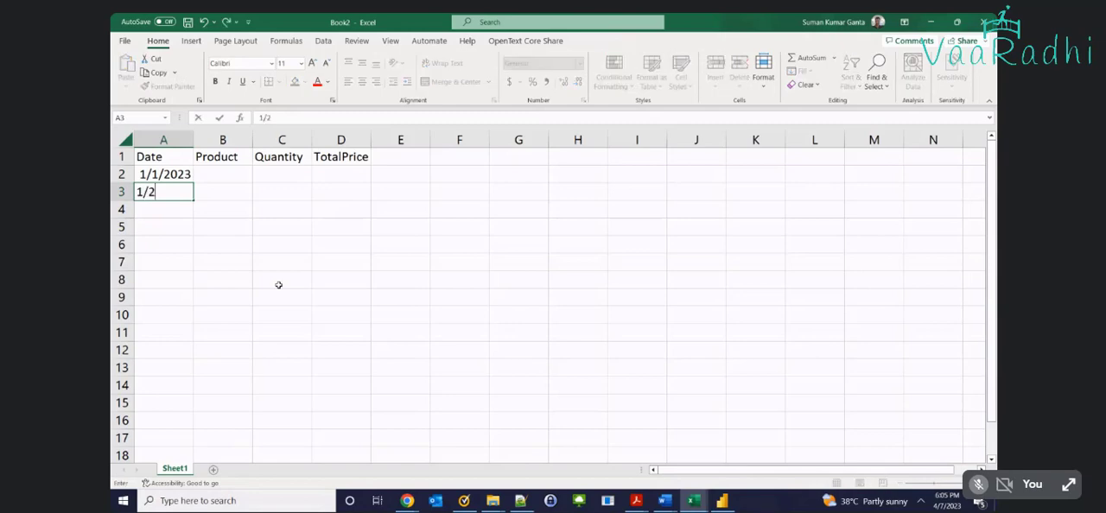
key("BackSpace")
type("023")
key("Tab")
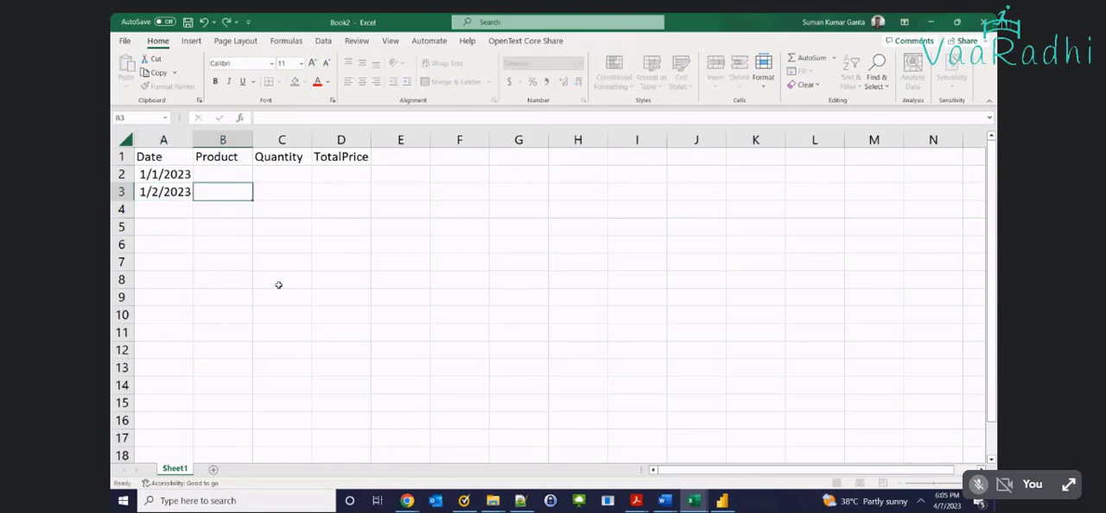
Enter the product P1 for both dates in cells B2 and B3
key("Up")
type("P1")
key("Return")
type("P1")
key("Tab")
Enter quantity 10 and total price 1000 in row 2, and quantity 20 and total price 500 in row 3
key("Up")
type("10")
key("Tab")
type("1000")
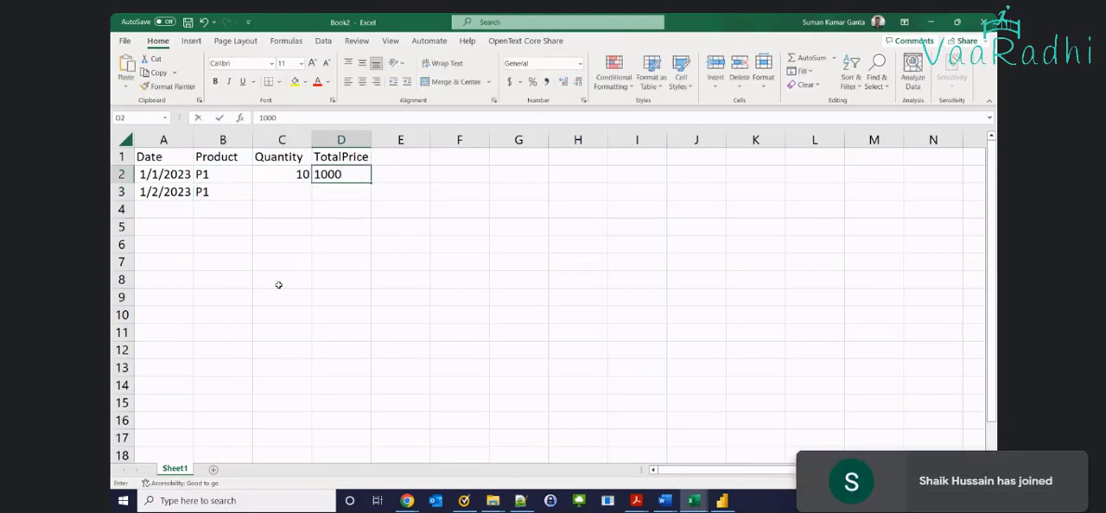
key("Return")
type("20")
key("Tab")
type("500")
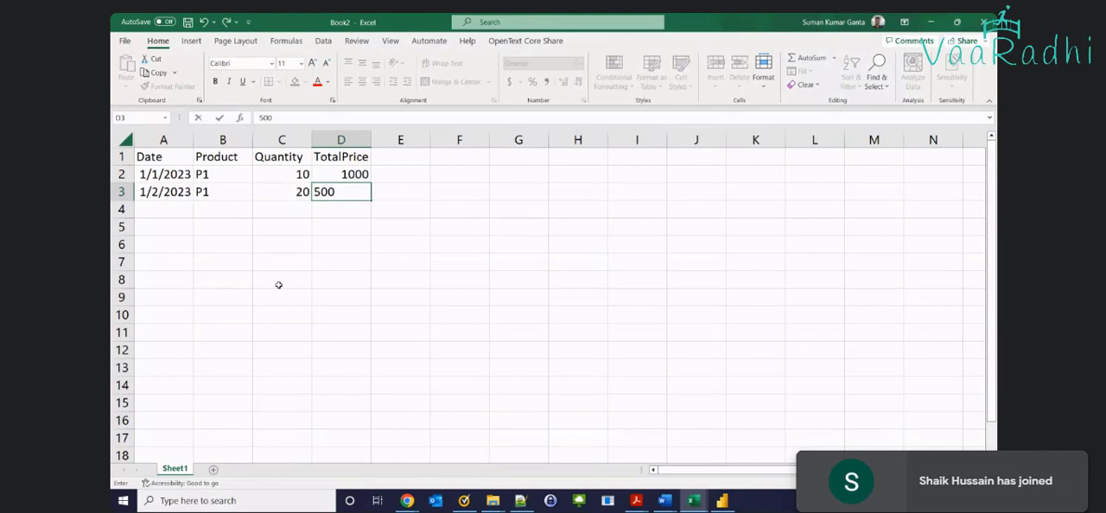
key("Return")
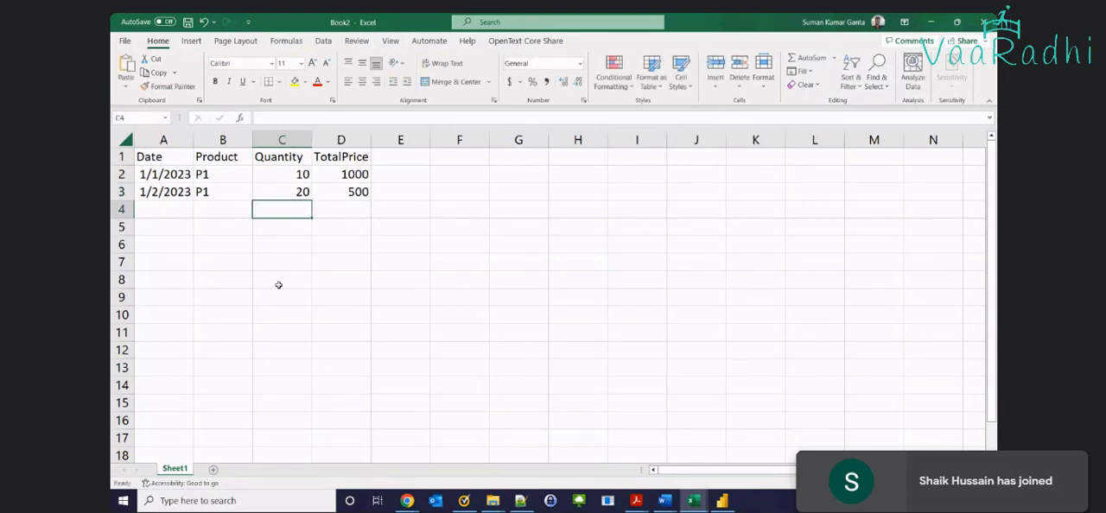
Select the two data rows A2:D3, and the whole range A1:D3 starting from the TotalPrice header
key("Up")
key("Right")
key("shift+Home")
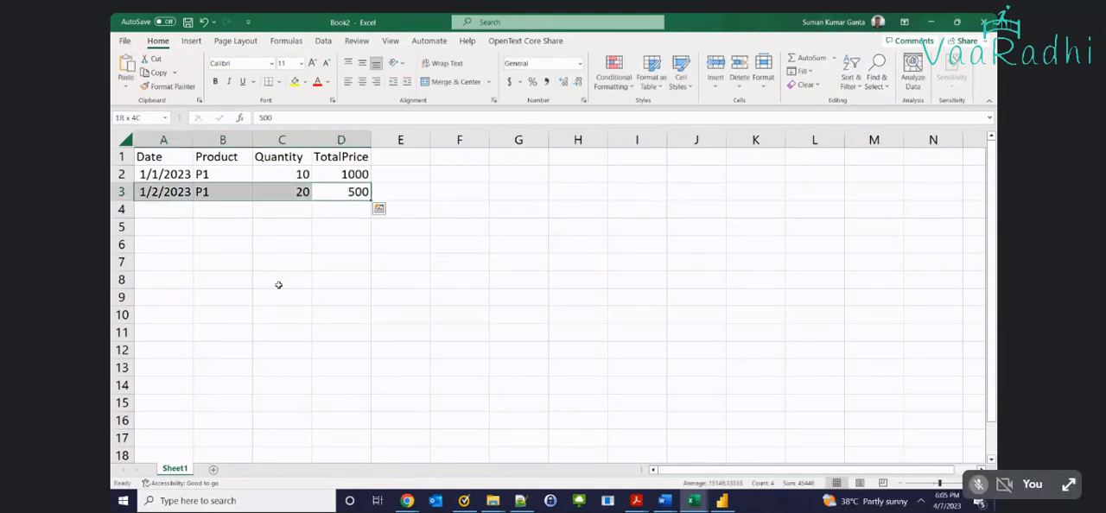
key("shift+Up")
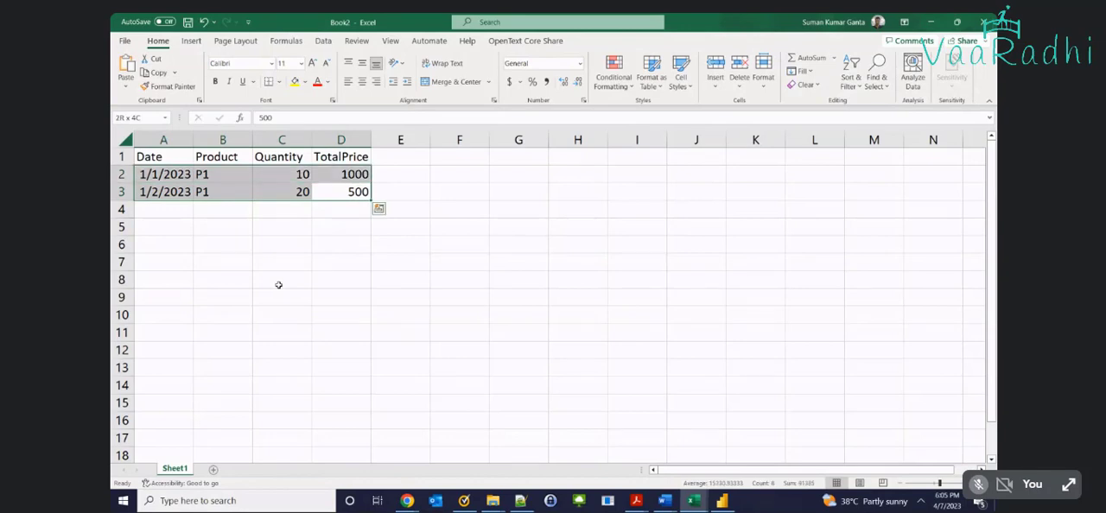
key("Up")
key("Up")
key("shift+Home")
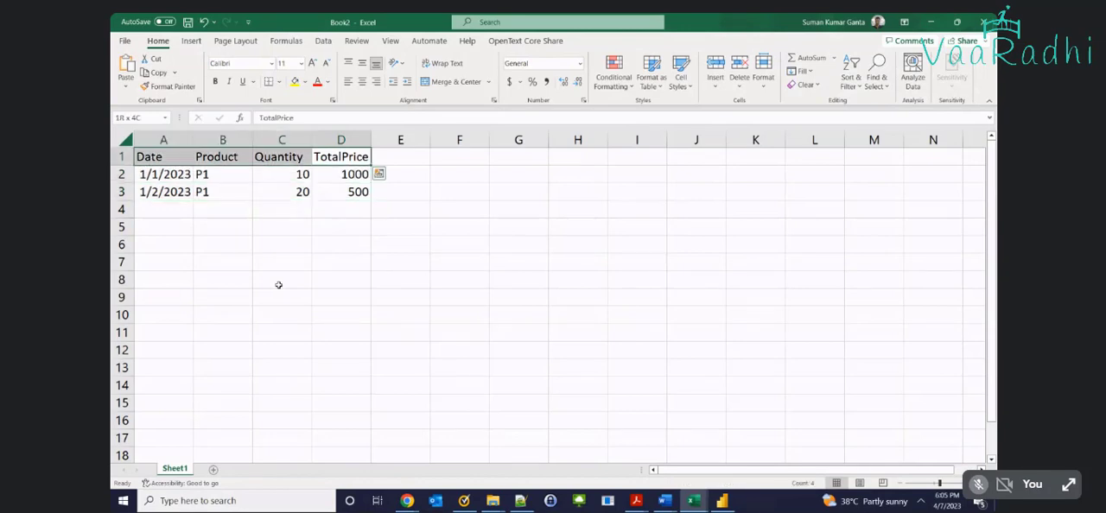
key("ctrl+shift+Down")
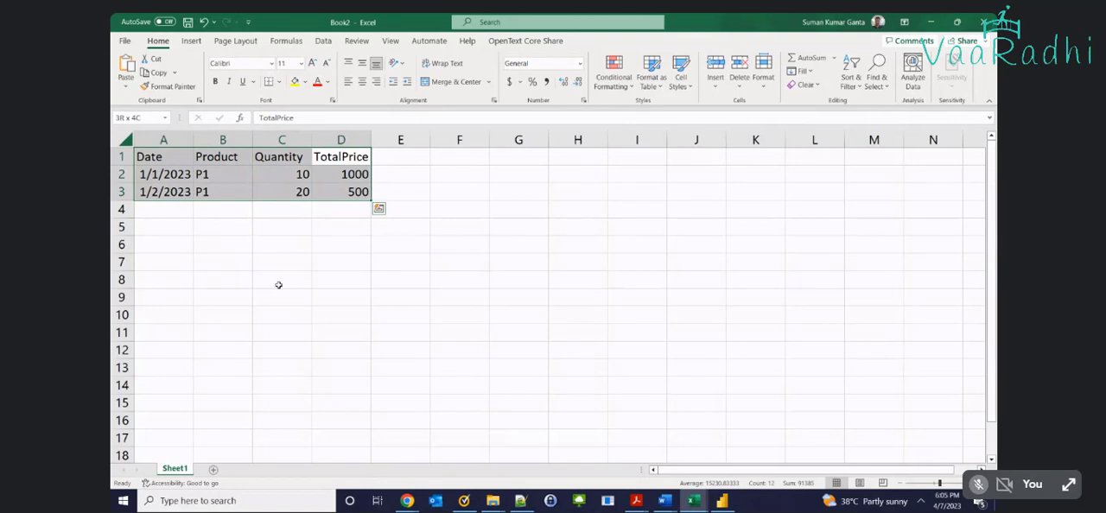
Select the header row from Date to TotalPrice and extend the selection over both data rows
key("Left")
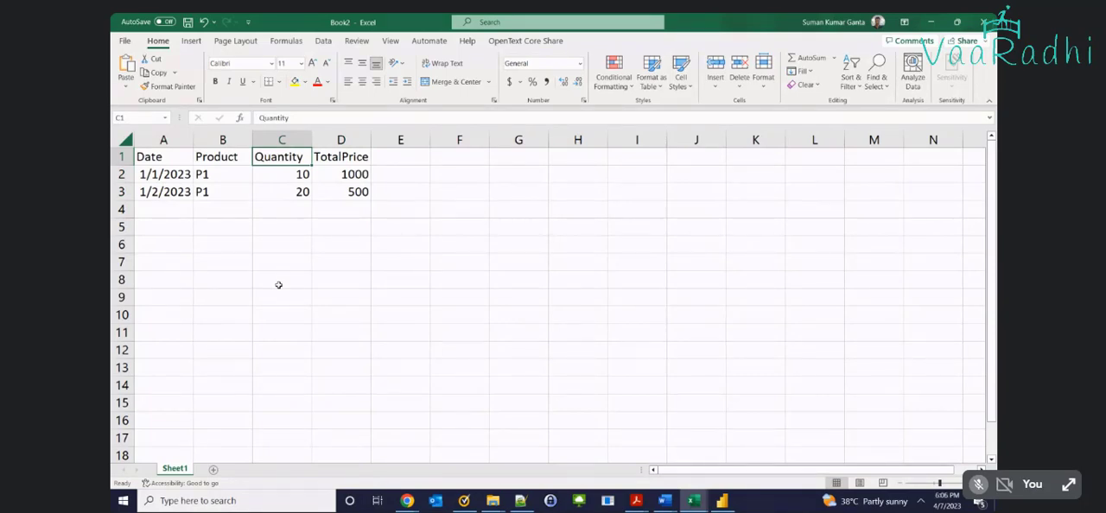
key("Left")
key("Left")
key("ctrl+shift+Right")
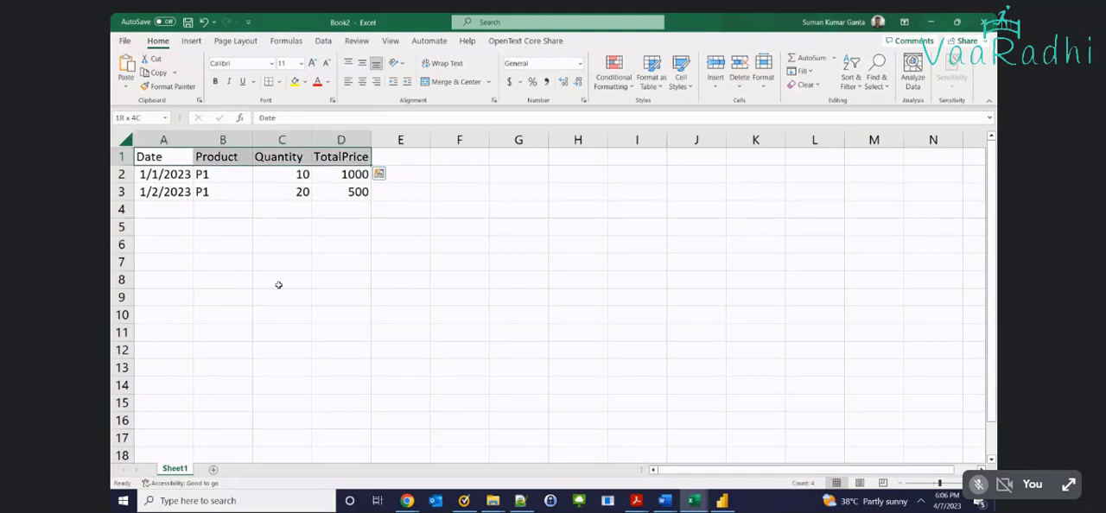
key("shift+Down")
key("shift+Down")
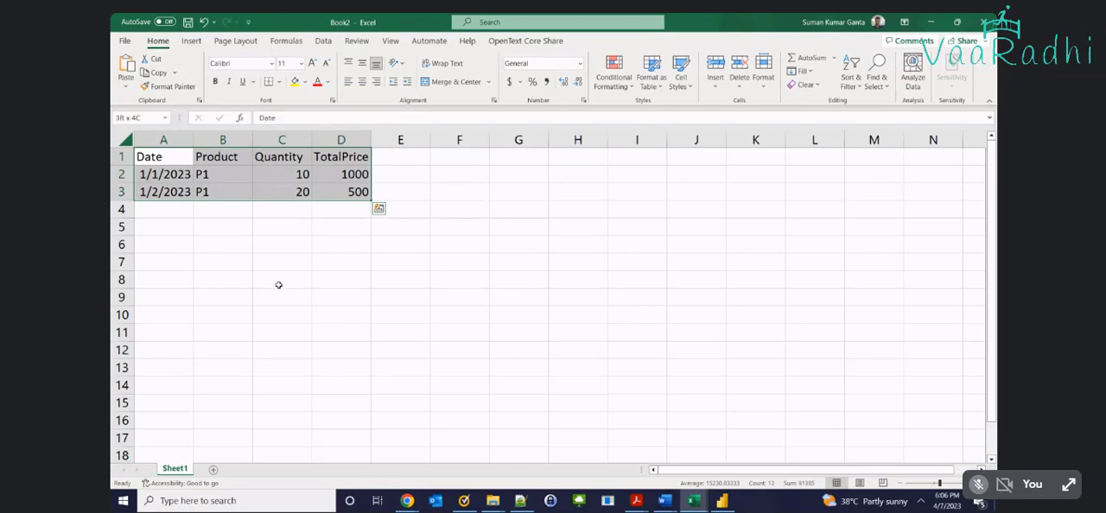
left_click(278, 285)
type("CTRL")
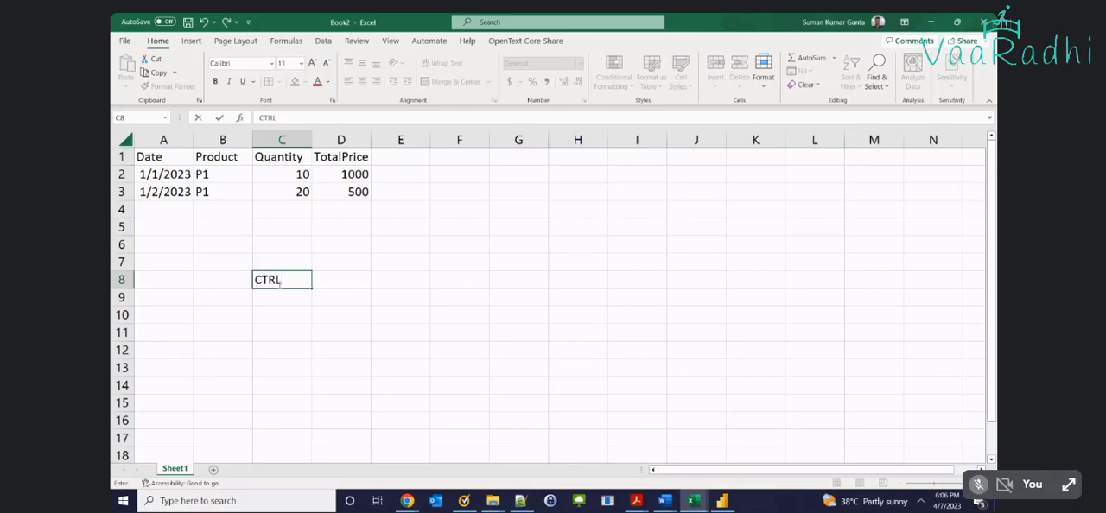
type(" =")
key("BackSpace")
type("+T")
key("BackSpace")
key("BackSpace")
key("BackSpace")
key("BackSpace")
key("BackSpace")
key("BackSpace")
key("BackSpace")
Discard the text in cell C8 and select the whole sales data range A1:D3, including the headers
key("Right")
key("Up")
key("Up")
key("Up")
key("Up")
key("Up")
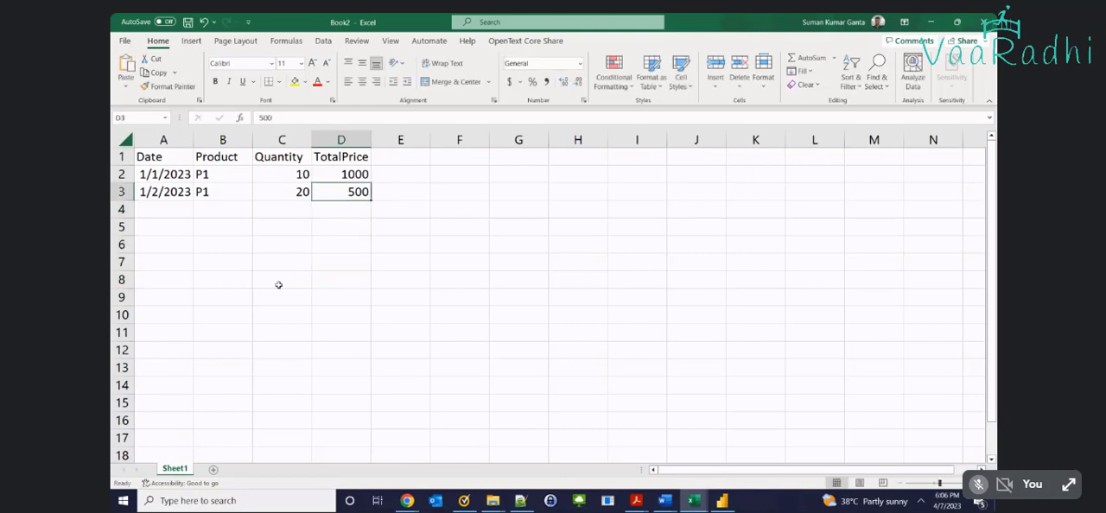
key("ctrl+a")
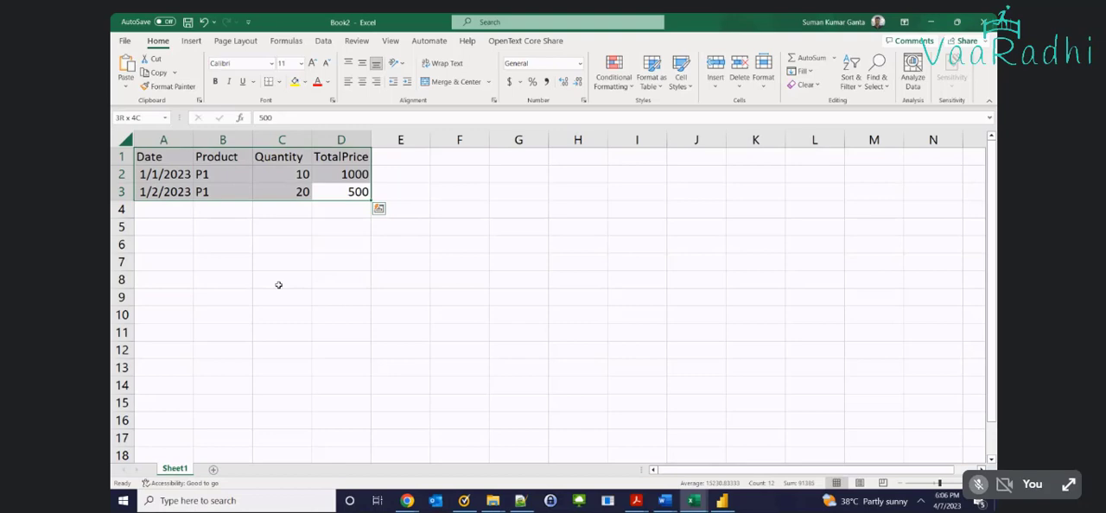
Try converting the range A1:D3 into a table with headers, and undo the conversion
key("ctrl+t")
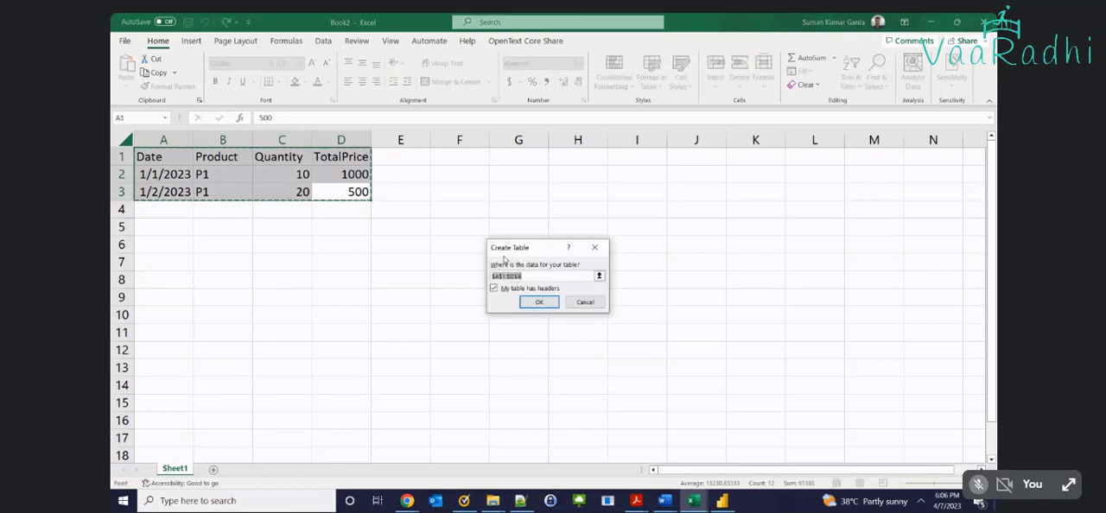
left_click(539, 302)
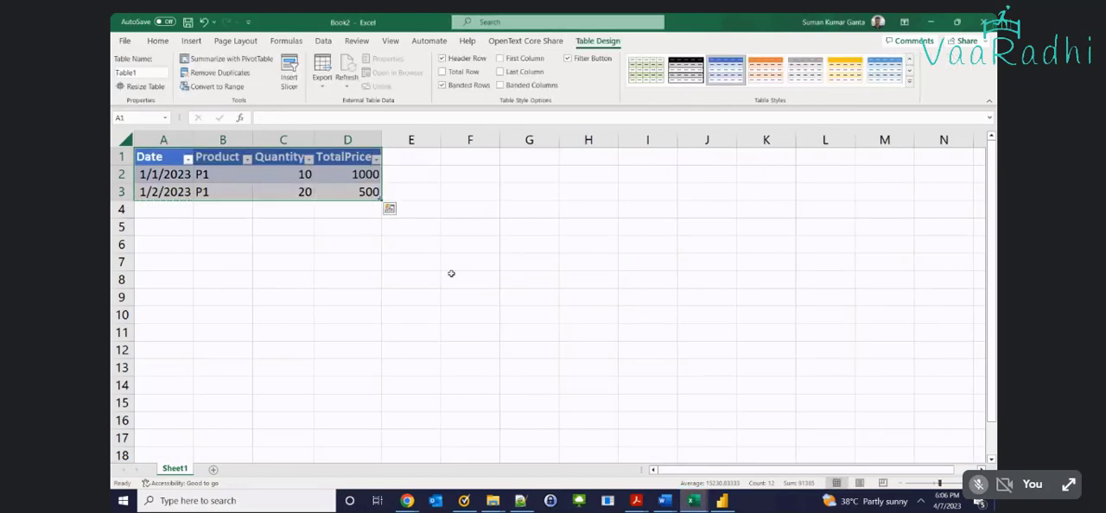
key("ctrl+z")
Create a table from the range $A$1:$D$3, keeping the first row as headers
key("ctrl+t")
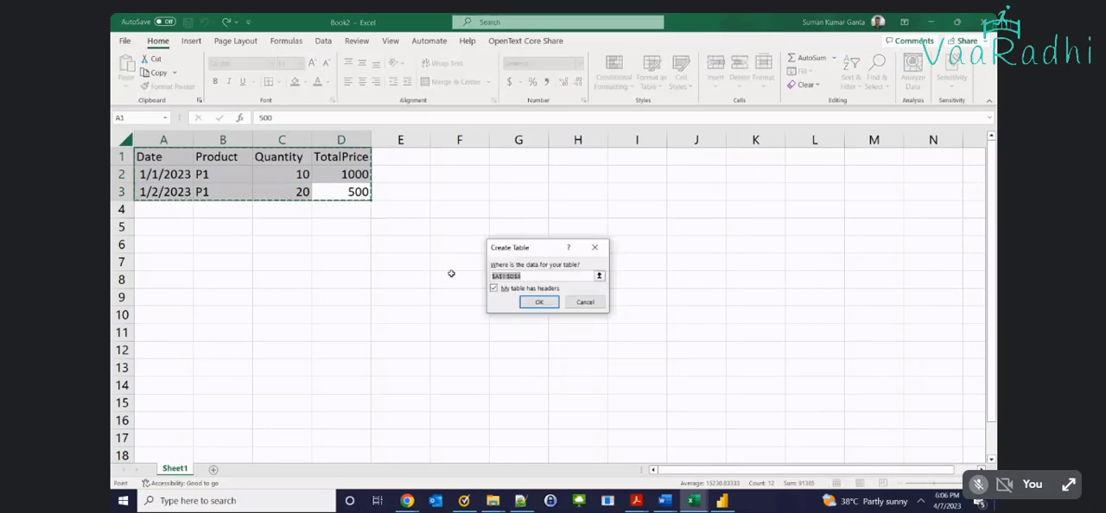
left_click_drag(507, 248, 387, 183)
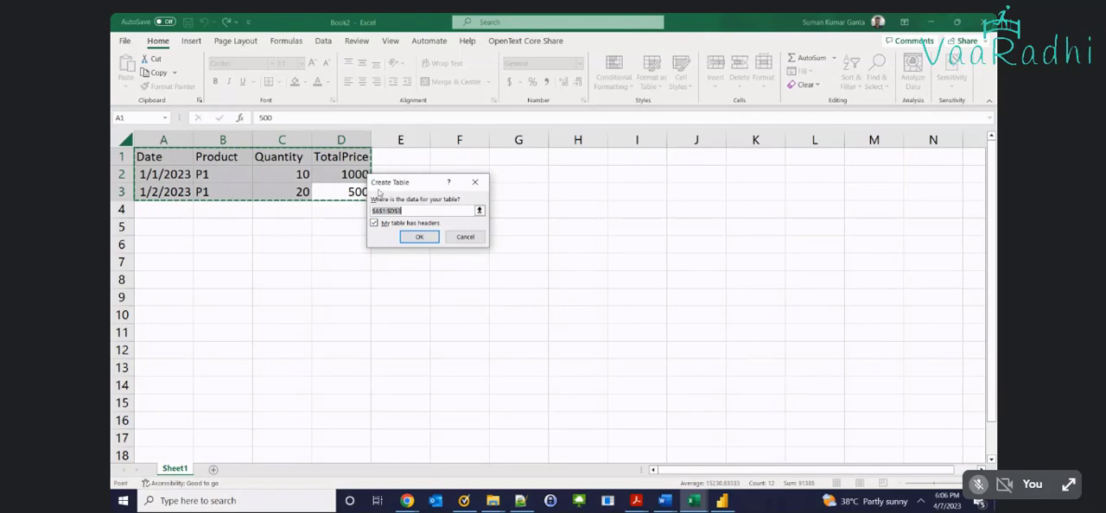
left_click(420, 237)
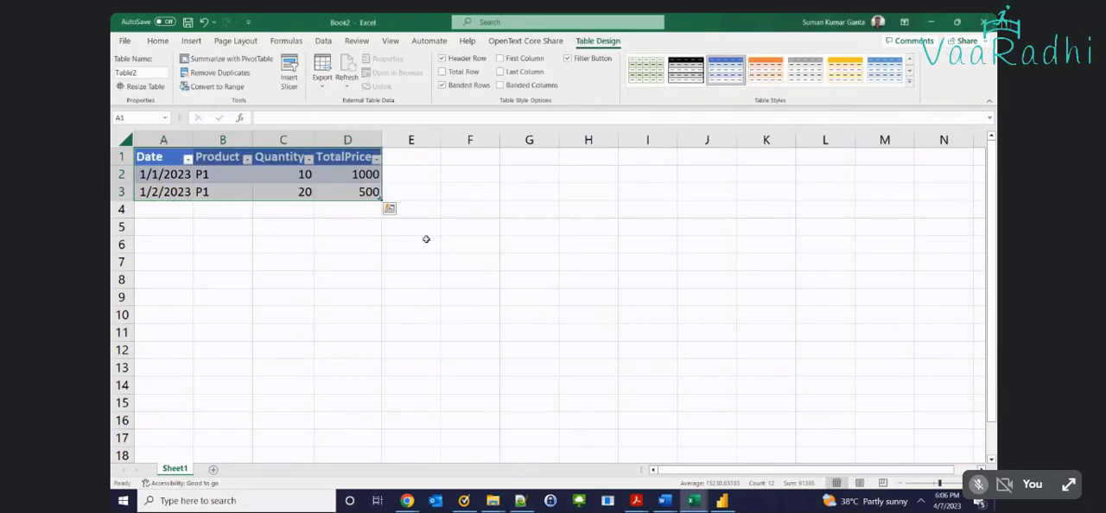
Review the table's header row from Date to TotalPrice and its two data rows by selecting them
left_click(305, 192)
left_click_drag(148, 157, 349, 156)
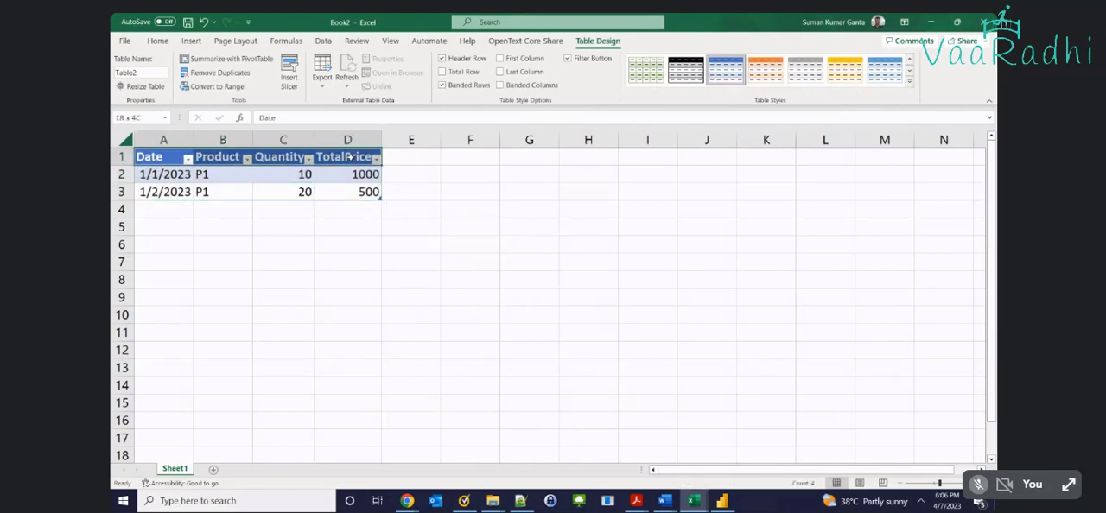
left_click_drag(169, 174, 334, 190)
left_click(334, 191)
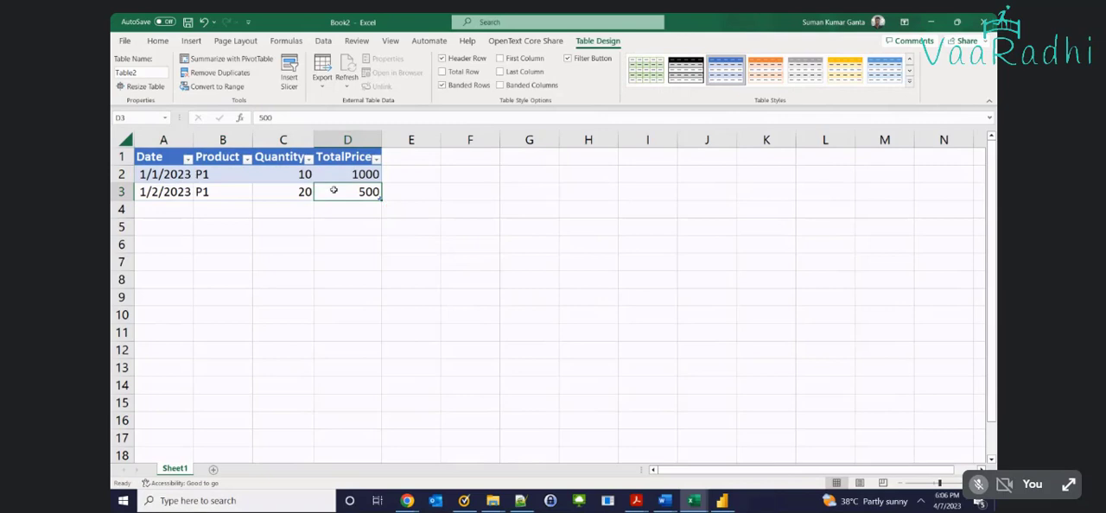
Rename the table as SalesTable and close the practice workbook
key("ctrl+a")
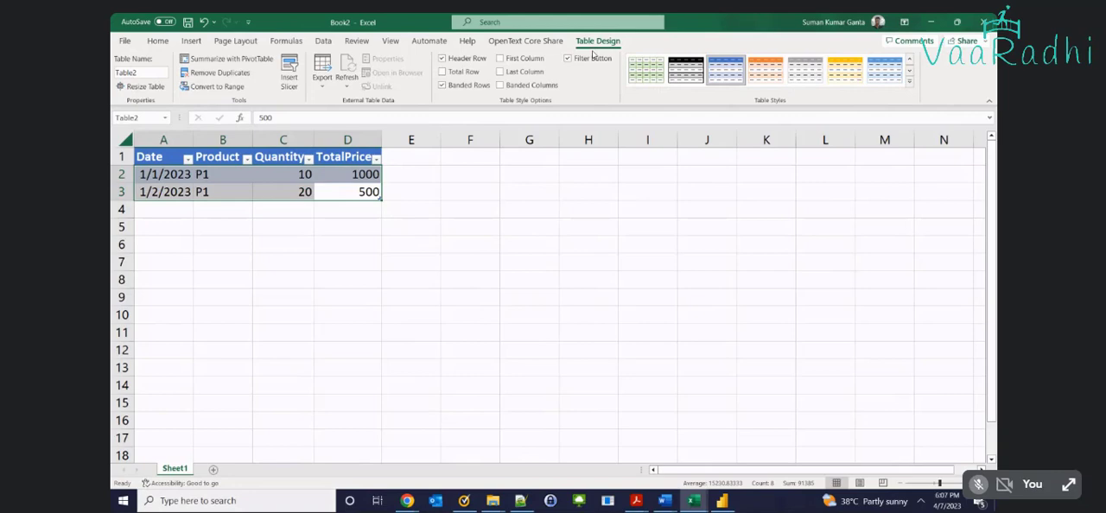
left_click(141, 72)
left_click(130, 73)
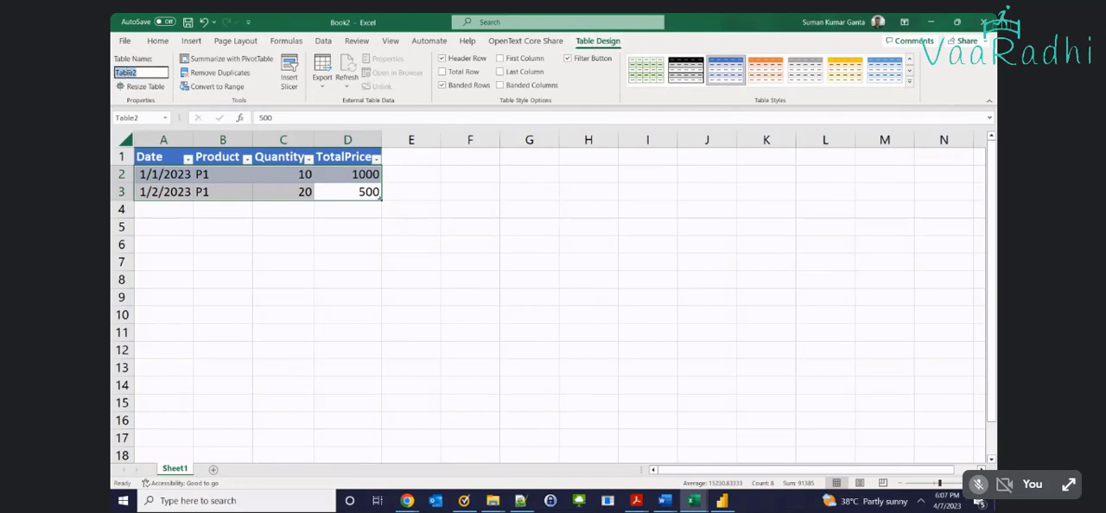
type("Sales")
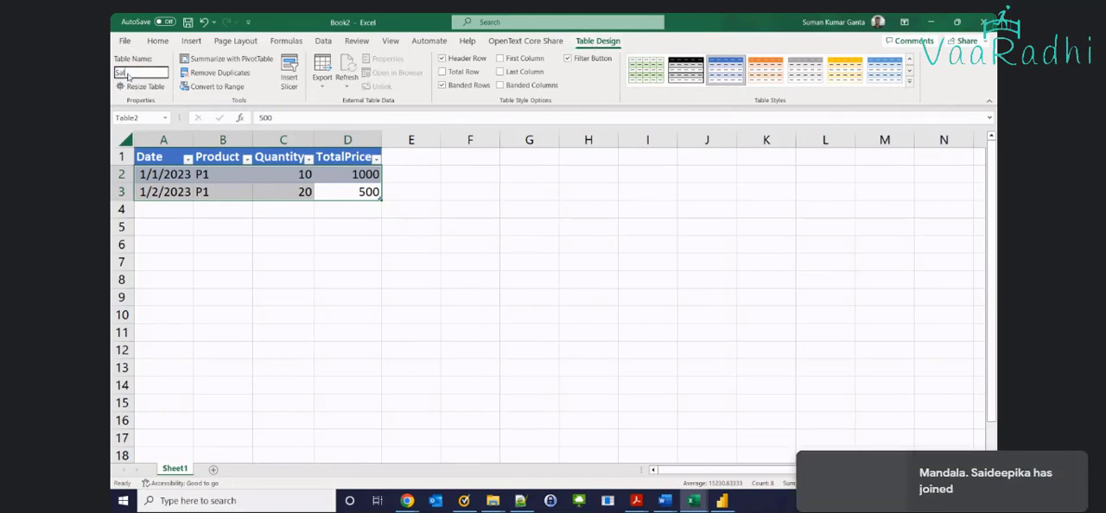
type("Table")
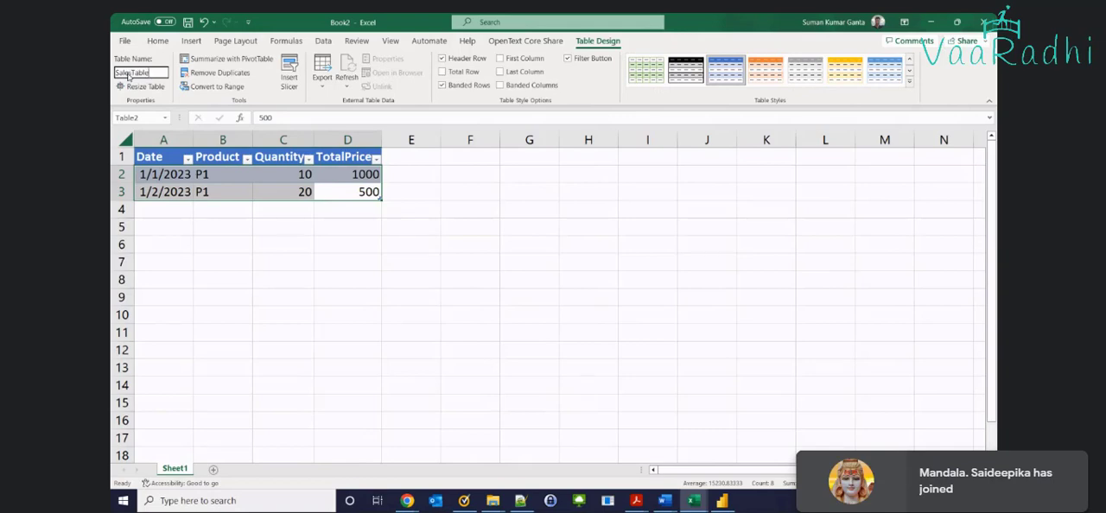
left_click(223, 279)
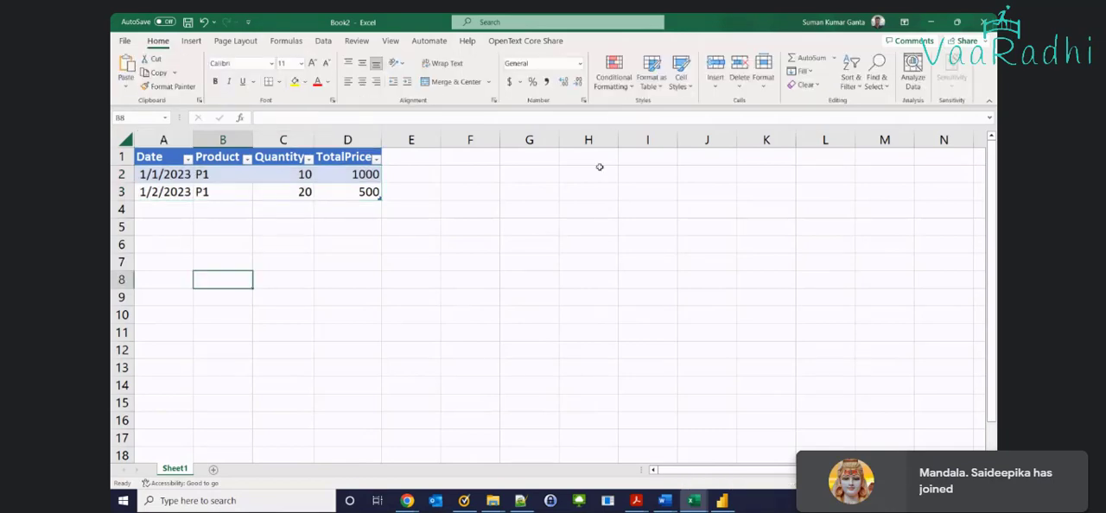
left_click(983, 22)
left_click(600, 322)
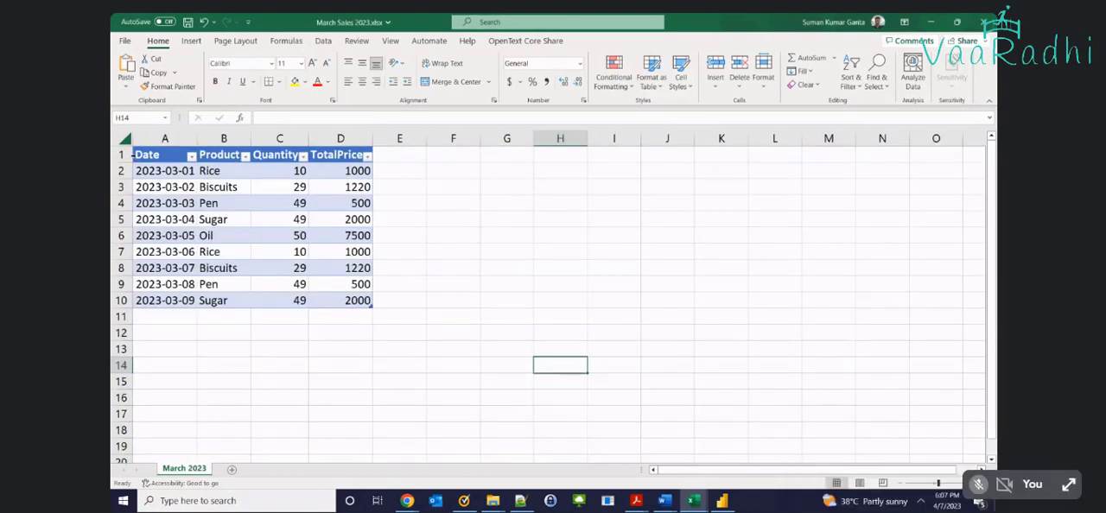
Check the table name of the whole data range in March Sales 2023.xlsx, and close the workbook
left_click(138, 158)
key("ctrl+shift+Down")
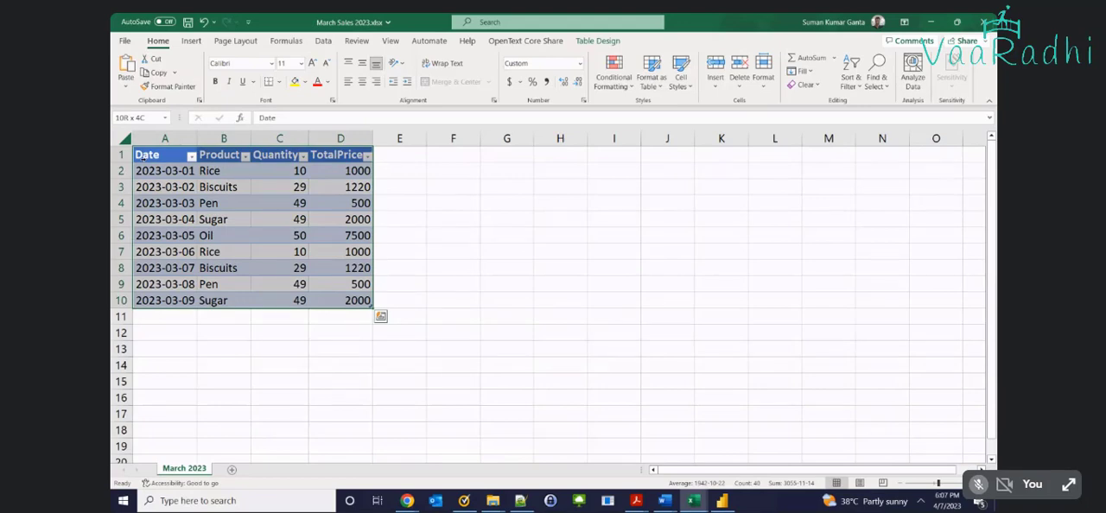
key("ctrl+q")
left_click(603, 43)
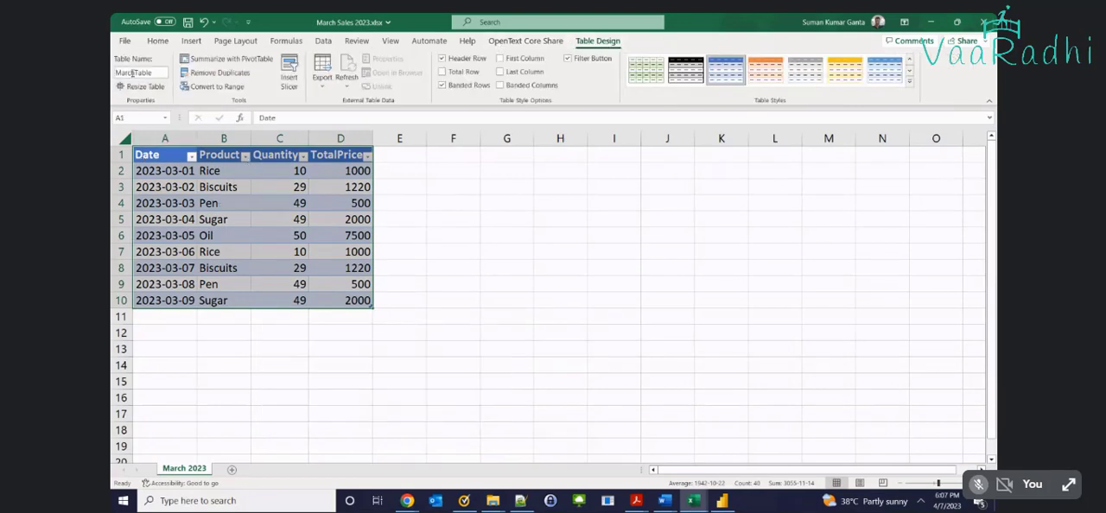
left_click(132, 73)
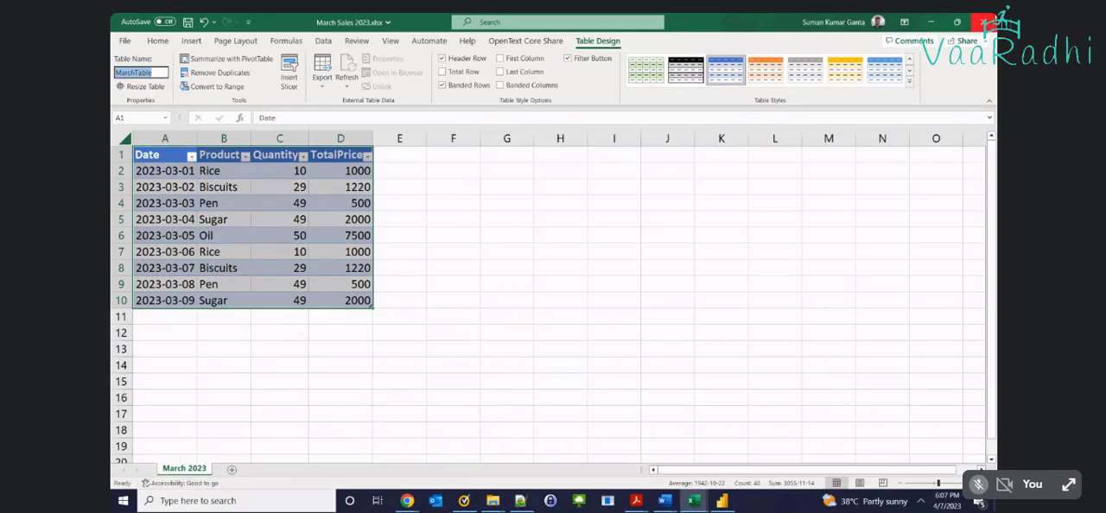
left_click(985, 21)
left_click(985, 21)
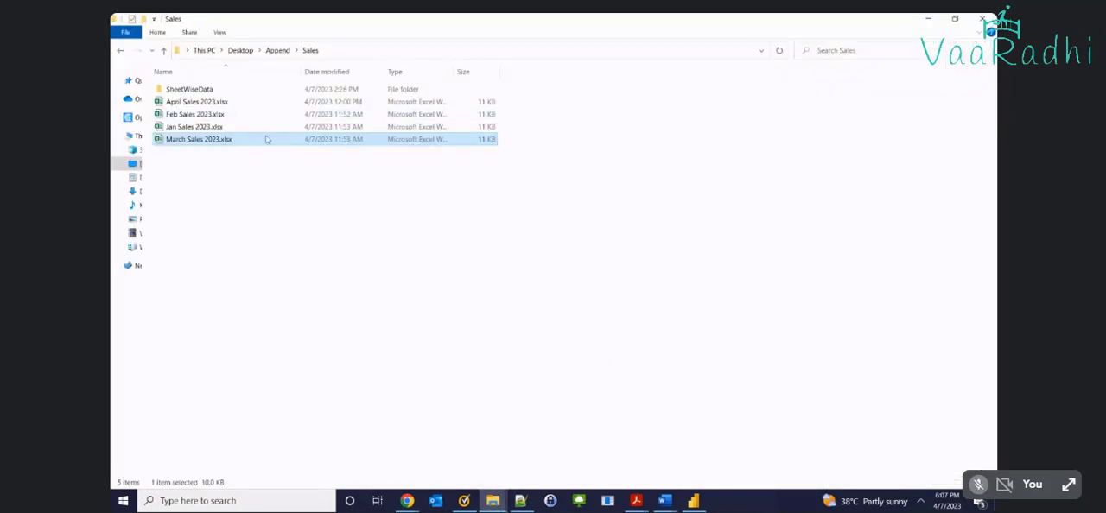
double_click(267, 138)
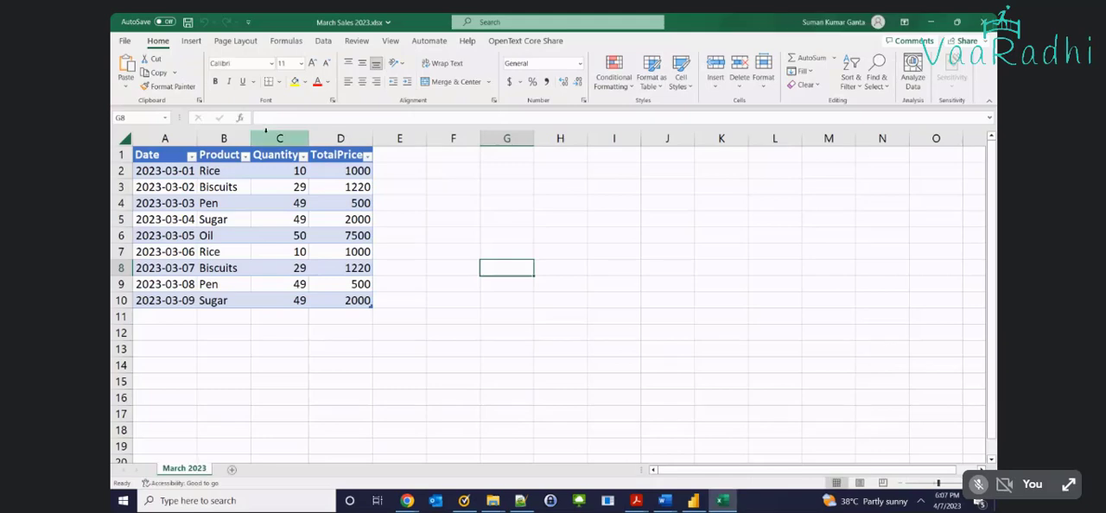
left_click(985, 21)
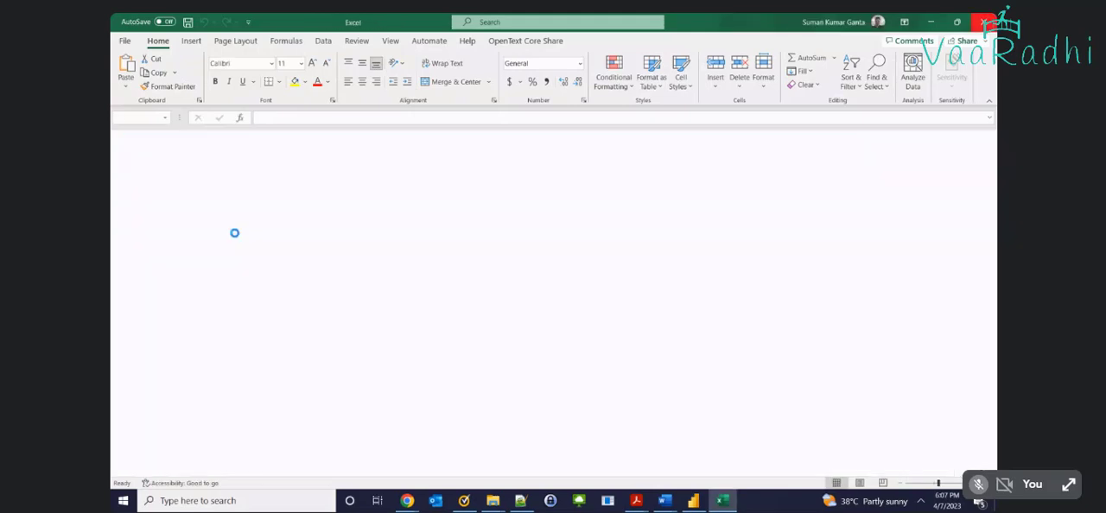
Open Jan Sales 2023.xlsx, check its Date column and the table's name, and close the workbook
left_click(188, 127)
double_click(188, 127)
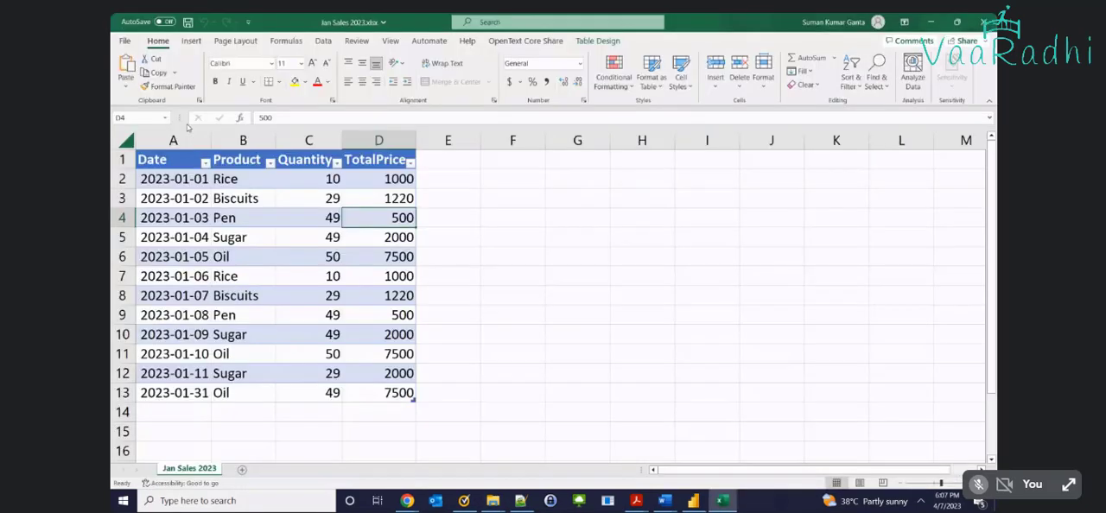
left_click_drag(173, 179, 173, 393)
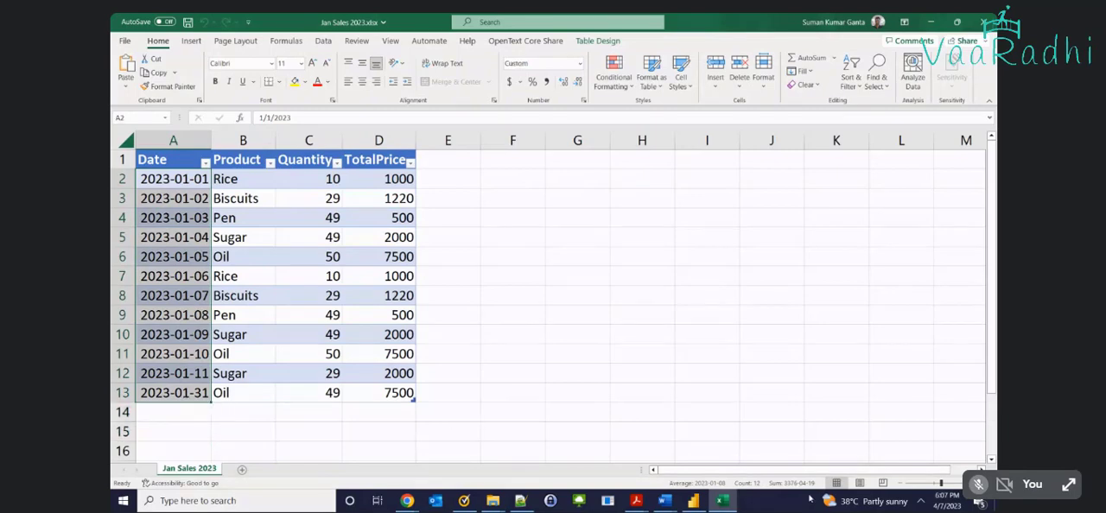
left_click(189, 160)
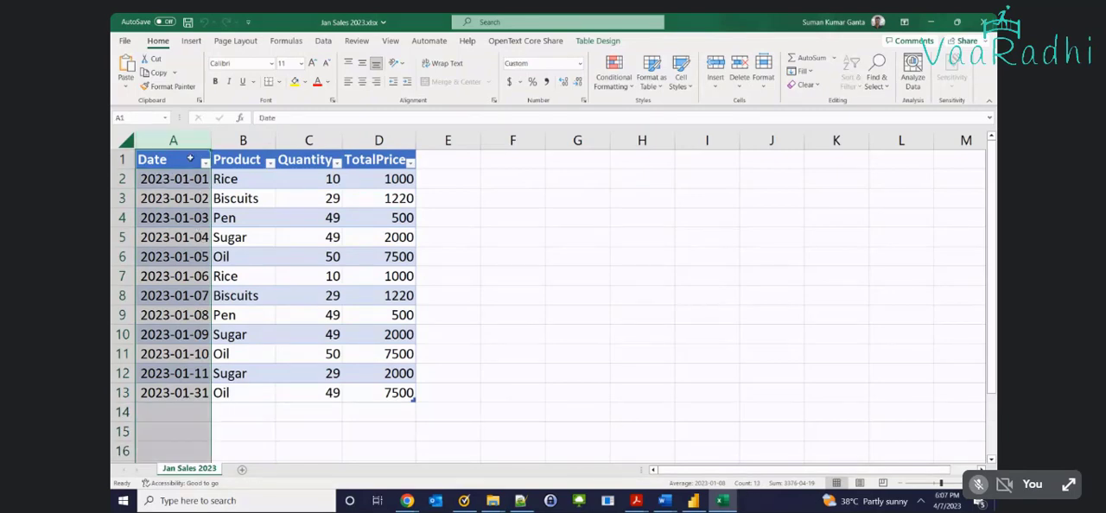
key("ctrl+a")
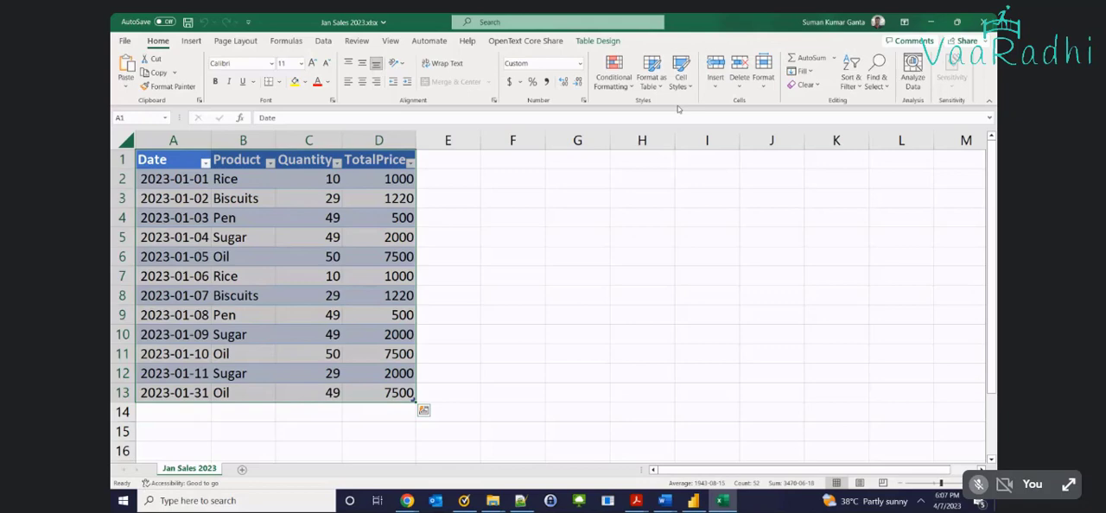
left_click(597, 41)
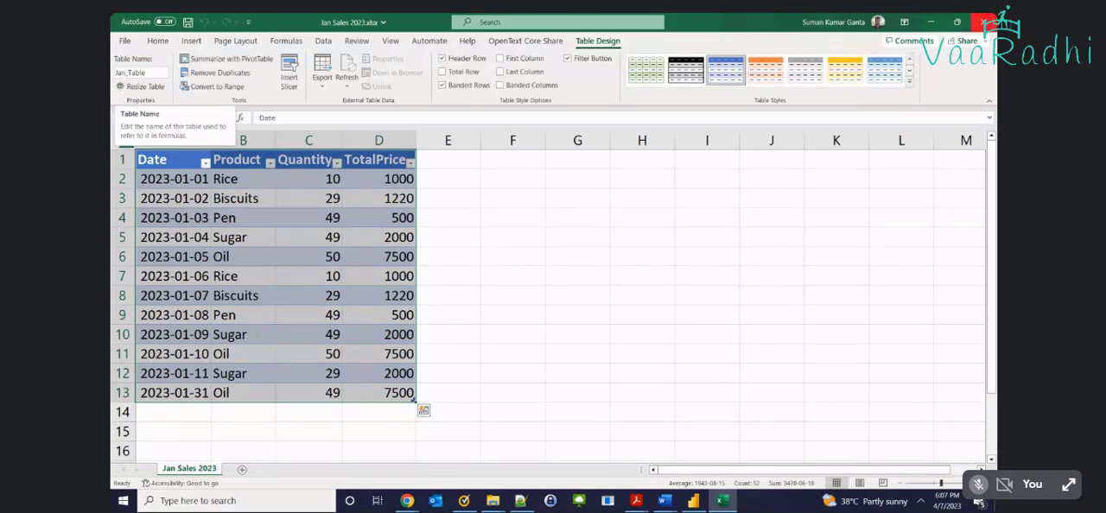
left_click(983, 20)
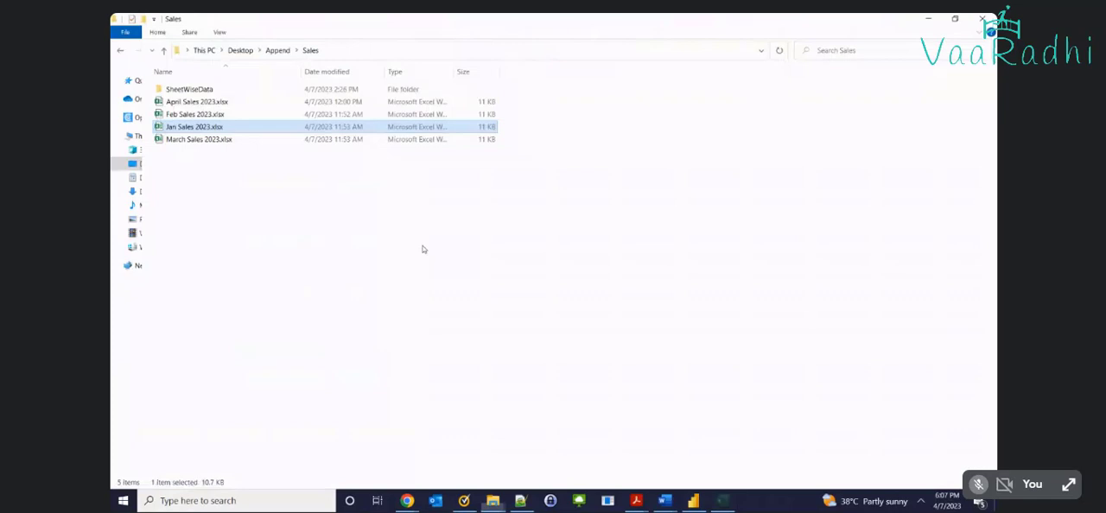
Point out April Sales 2023.xlsx in the Sales folder and show the folder's full path
left_click(215, 103)
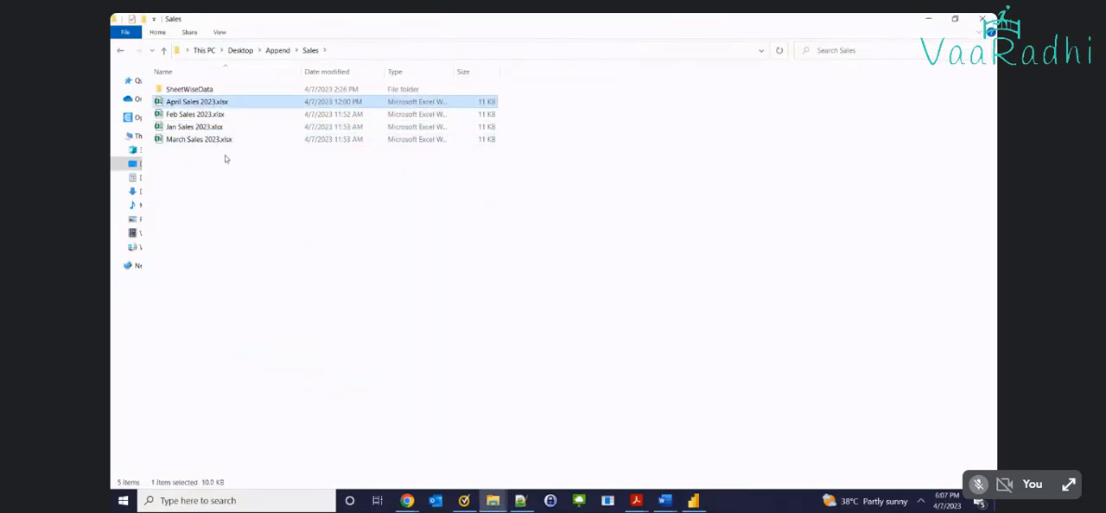
left_click(602, 309)
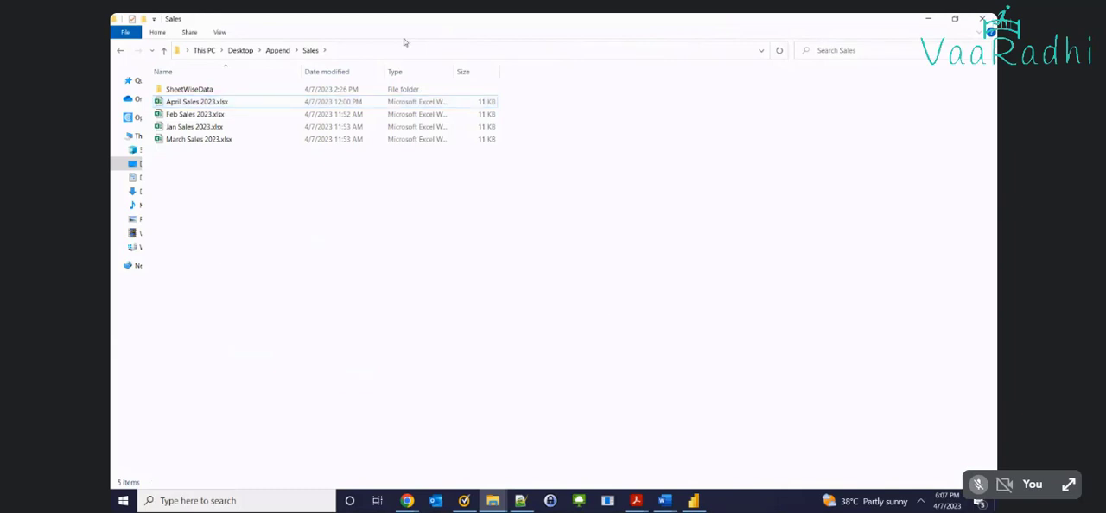
left_click(369, 49)
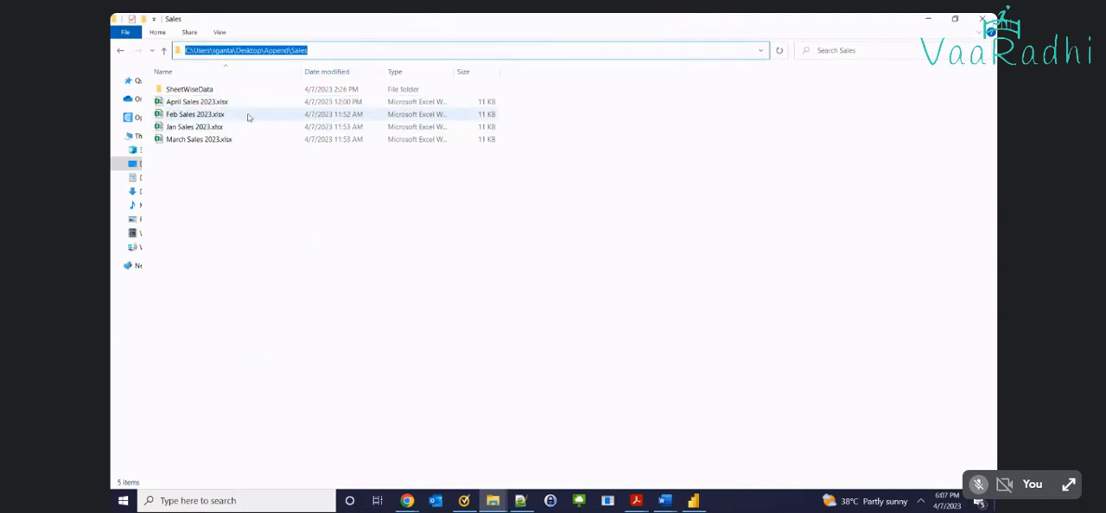
Switch to the Power Query Editor and show the available new source types
left_click(698, 500)
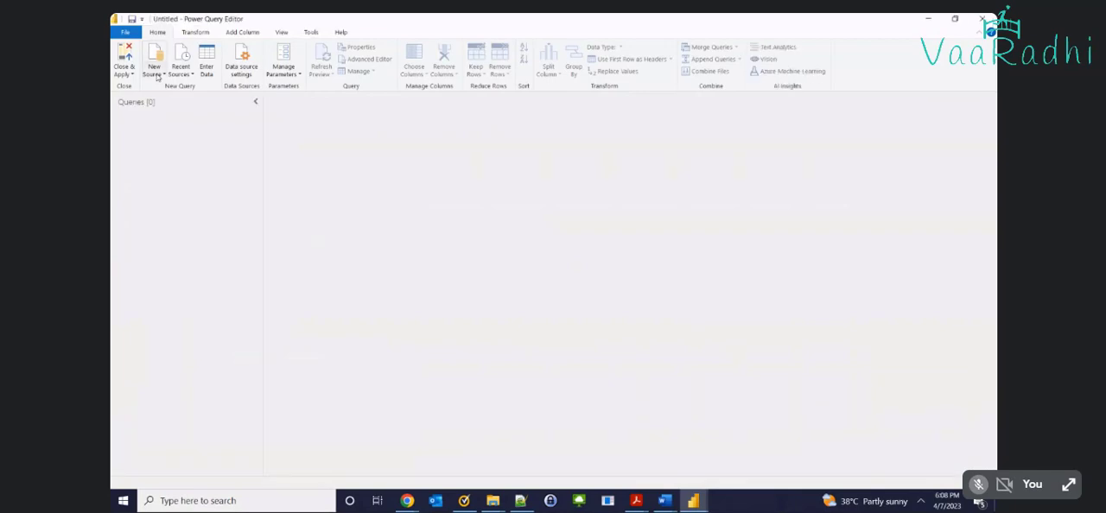
left_click(156, 74)
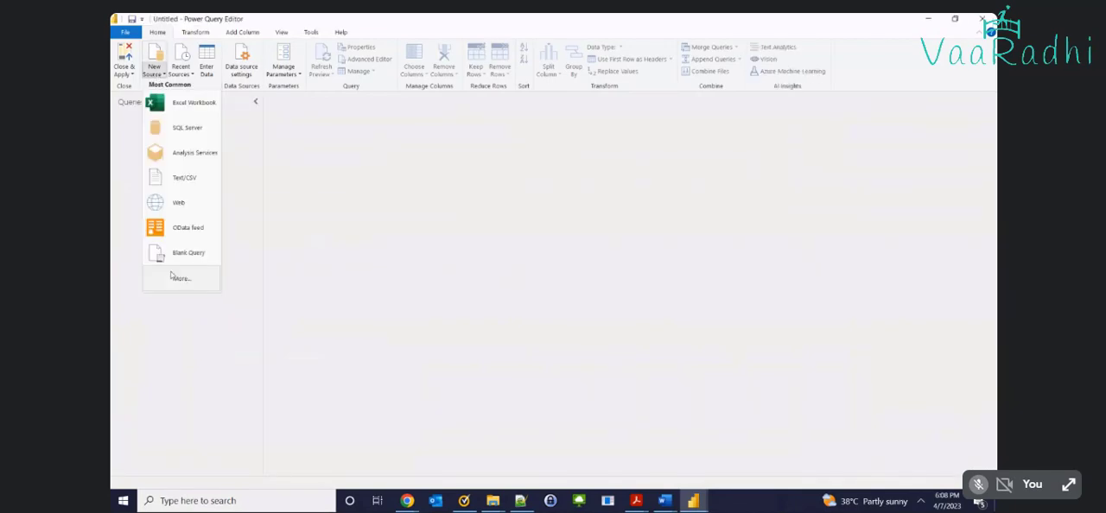
Switch back to the Sales folder in File Explorer and point out the Jan and Feb Sales 2023 workbooks
key("alt+Tab")
key("alt+Tab")
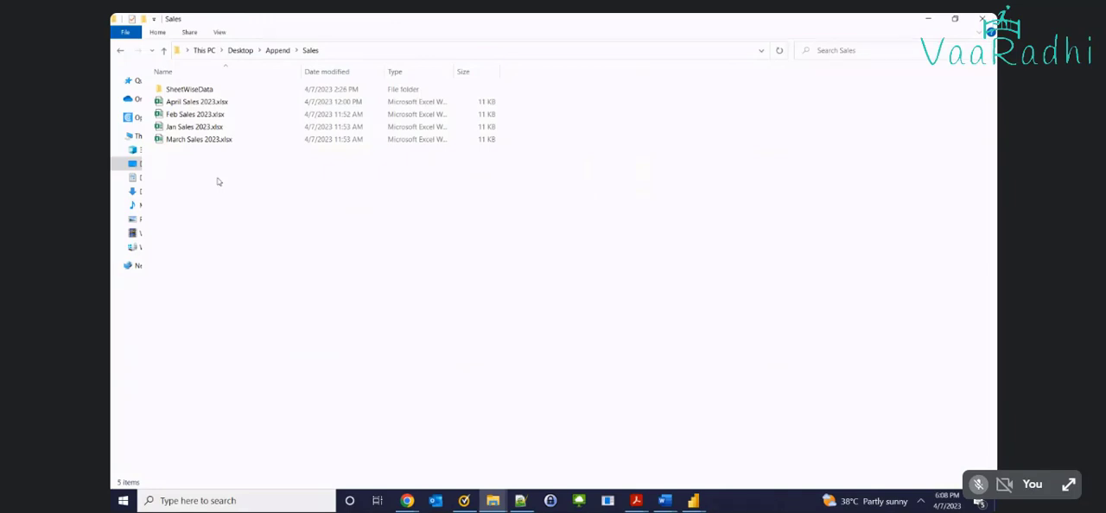
left_click(223, 127)
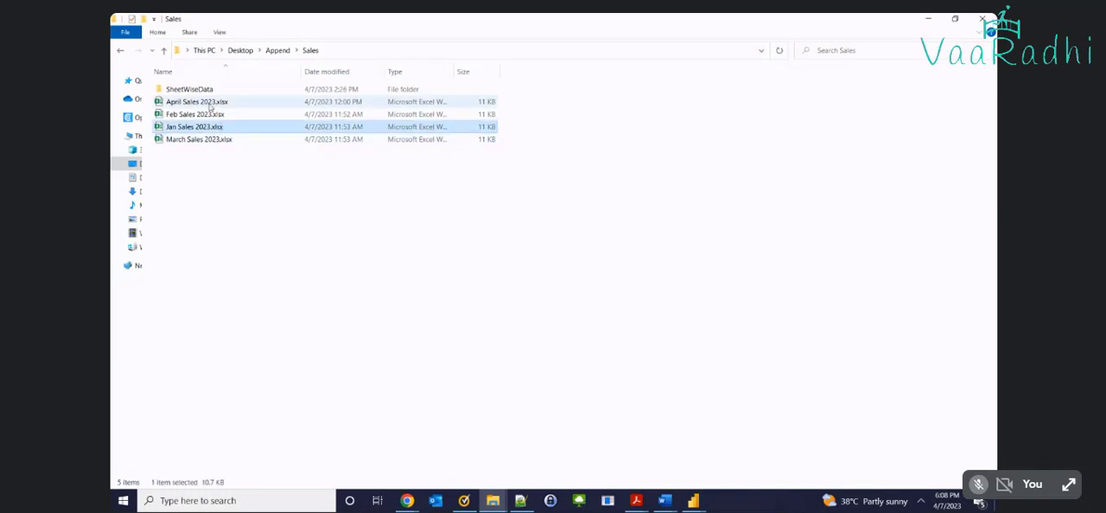
left_click(206, 116)
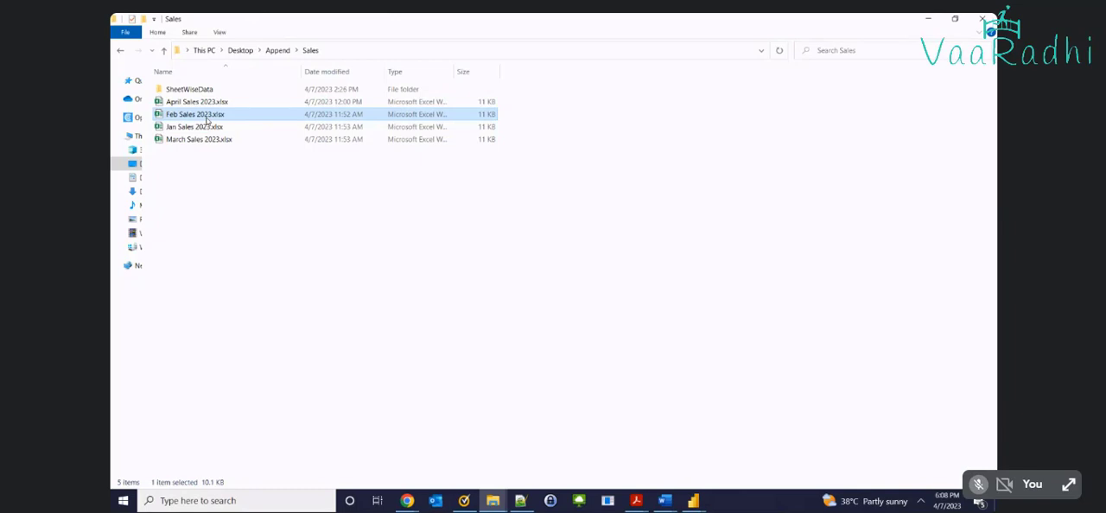
Point out the April, Feb, Jan and March Sales 2023 workbooks in the Sales folder, together and one by one
left_click(209, 140)
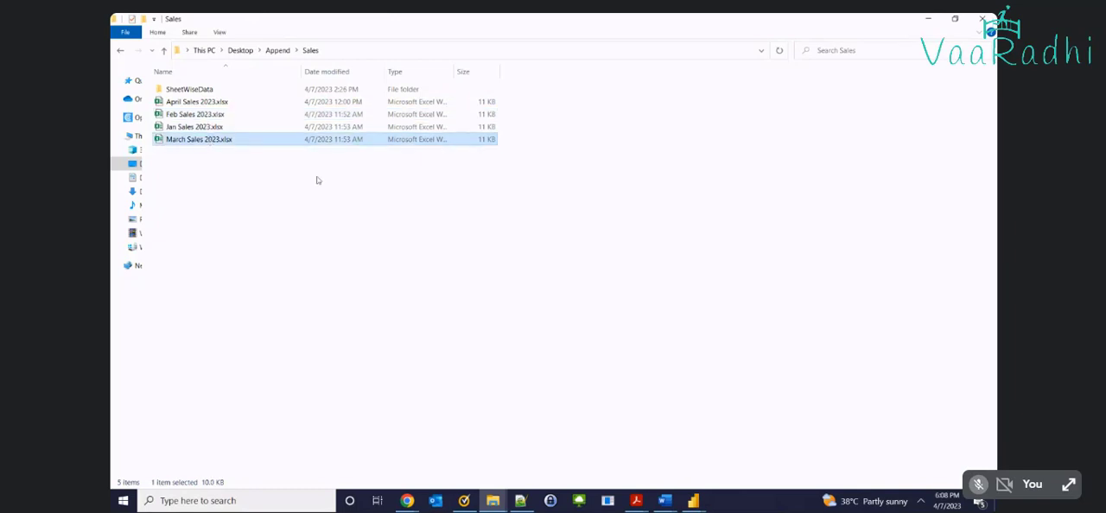
left_click_drag(303, 180, 203, 108)
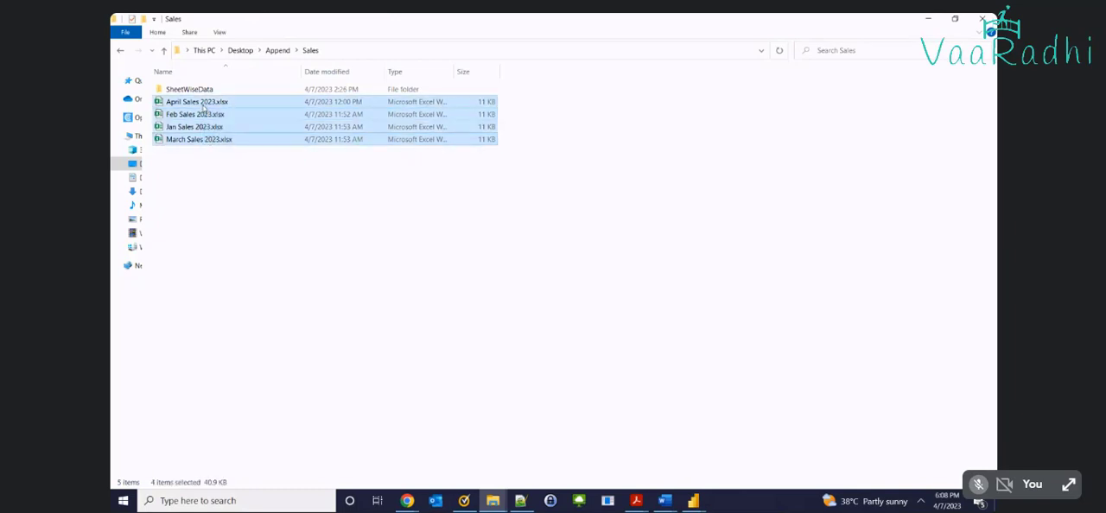
left_click(287, 214)
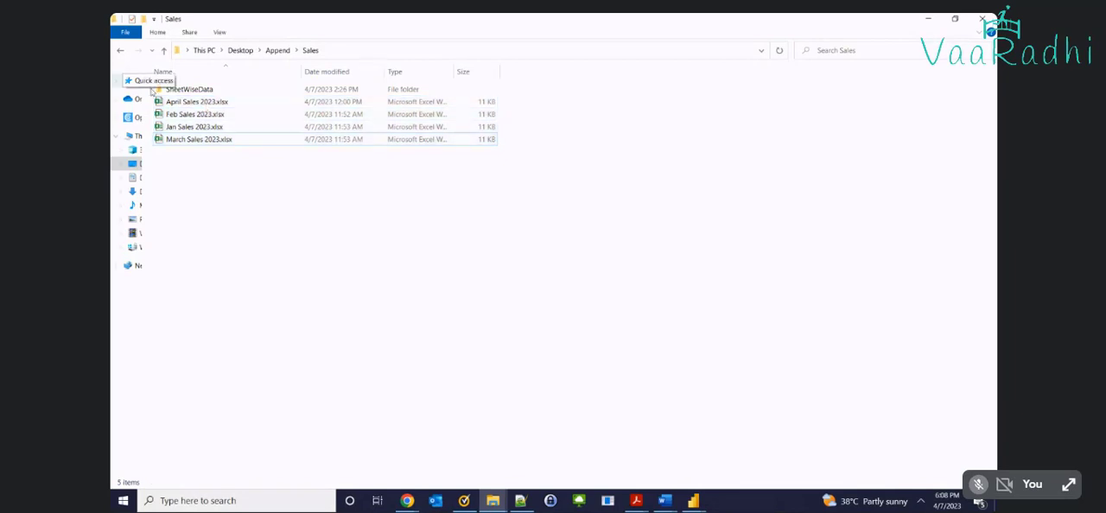
left_click(194, 126)
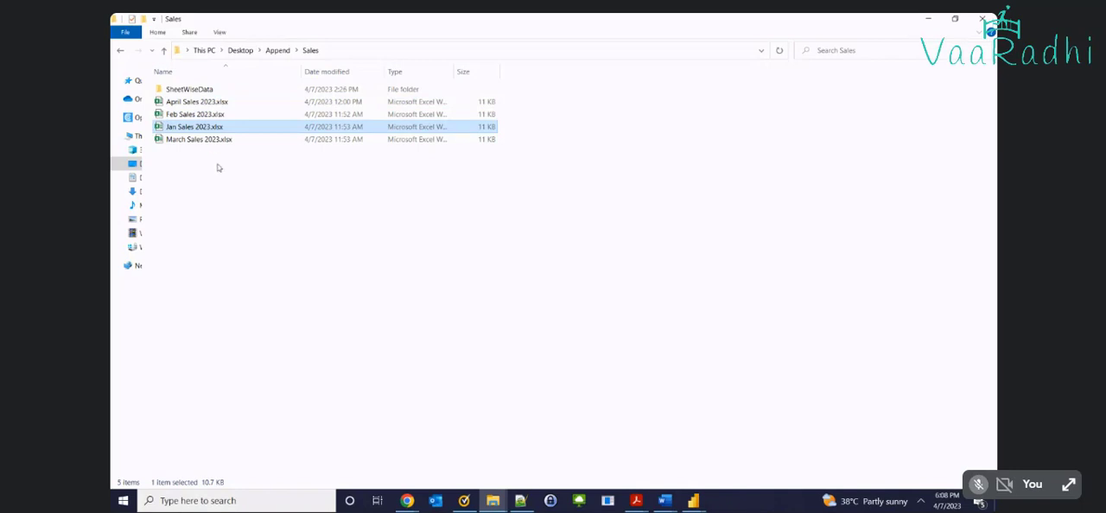
left_click_drag(218, 168, 158, 98)
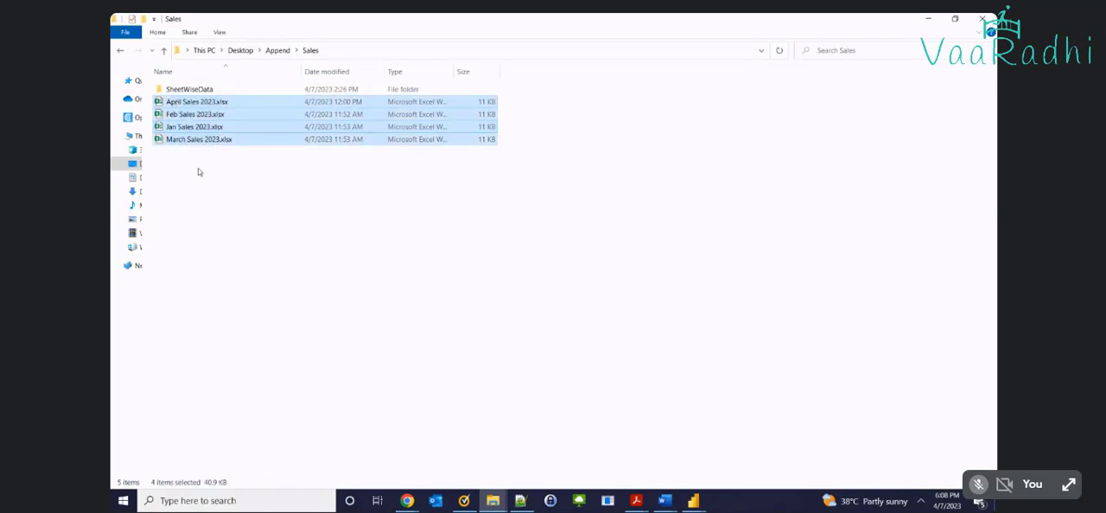
left_click(177, 127)
left_click(178, 115)
left_click(180, 139)
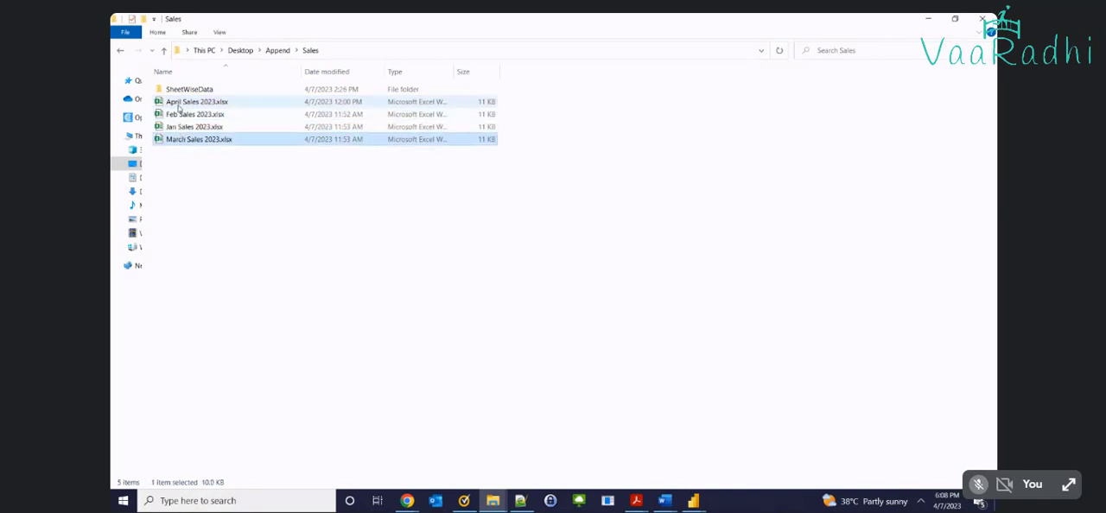
left_click(178, 104)
left_click(199, 187)
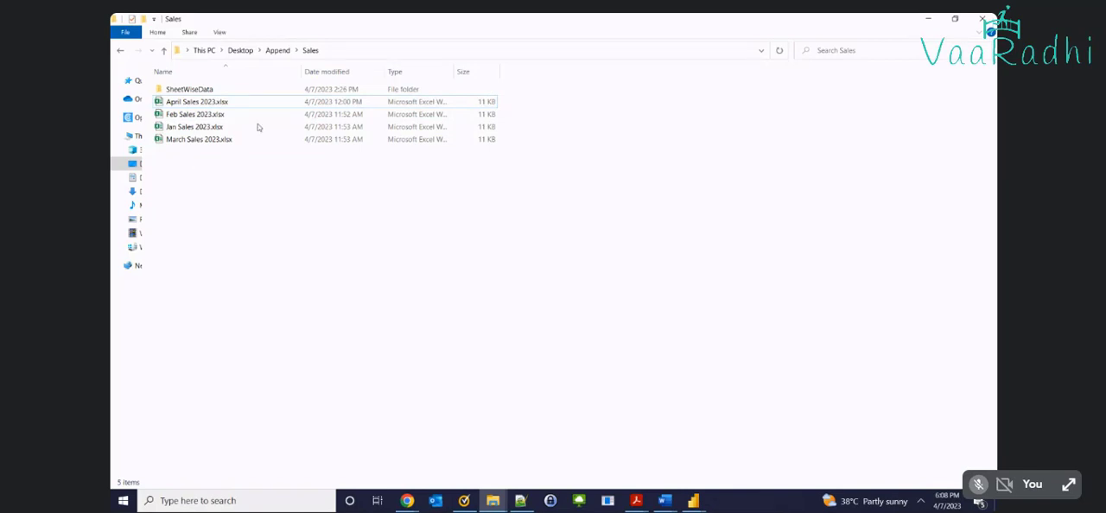
Copy the Sales folder's path, switch to the Power Query Editor, and try connecting a new Folder source to that path
left_click(405, 49)
key("ctrl+c")
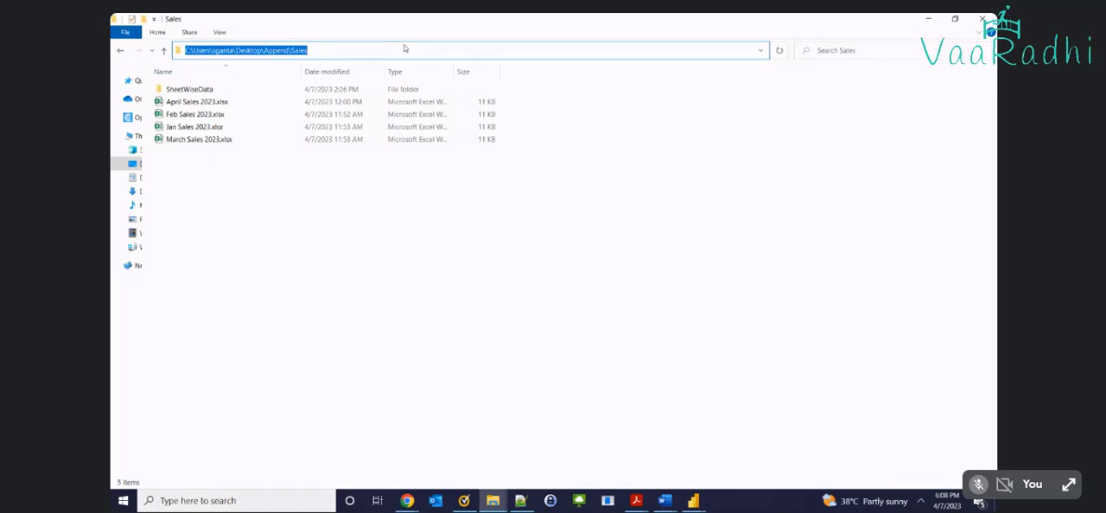
left_click(694, 500)
left_click(728, 451)
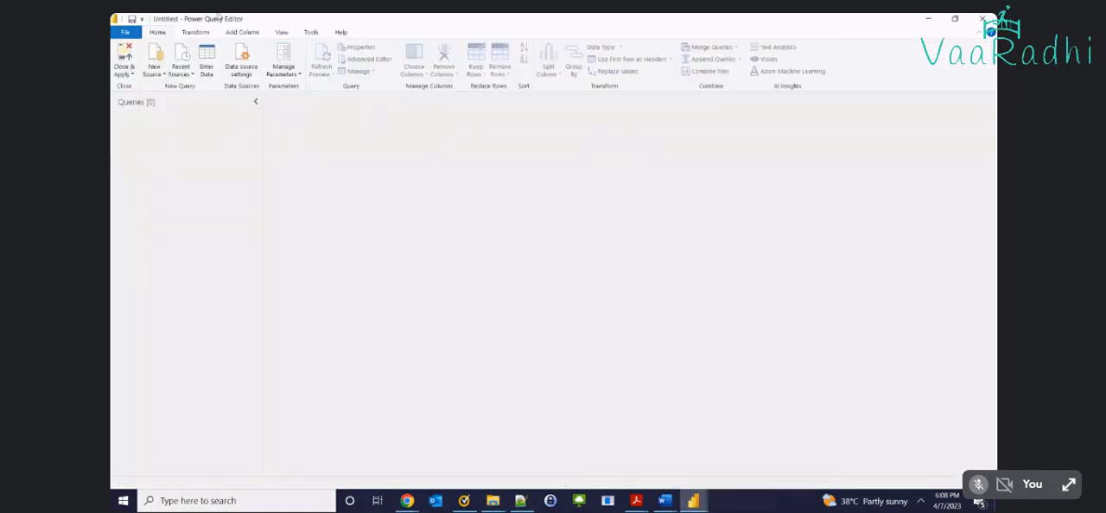
left_click(154, 69)
left_click(198, 278)
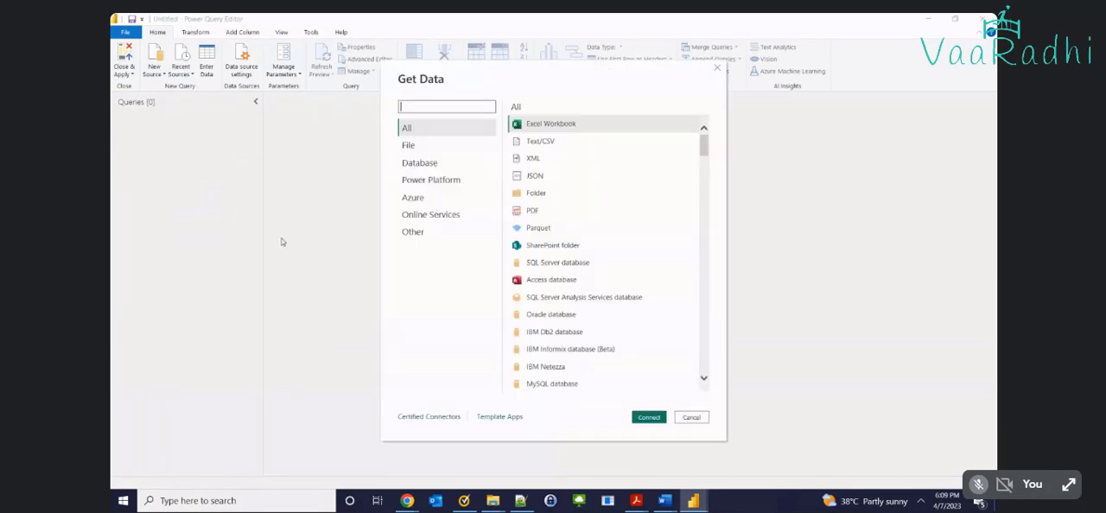
left_click(562, 193)
left_click(649, 417)
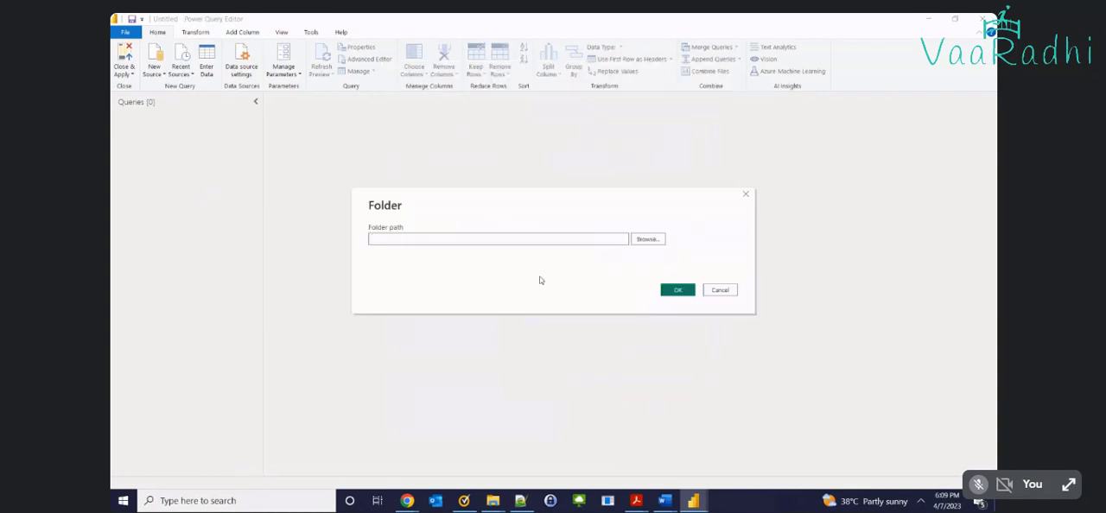
key("ctrl+v")
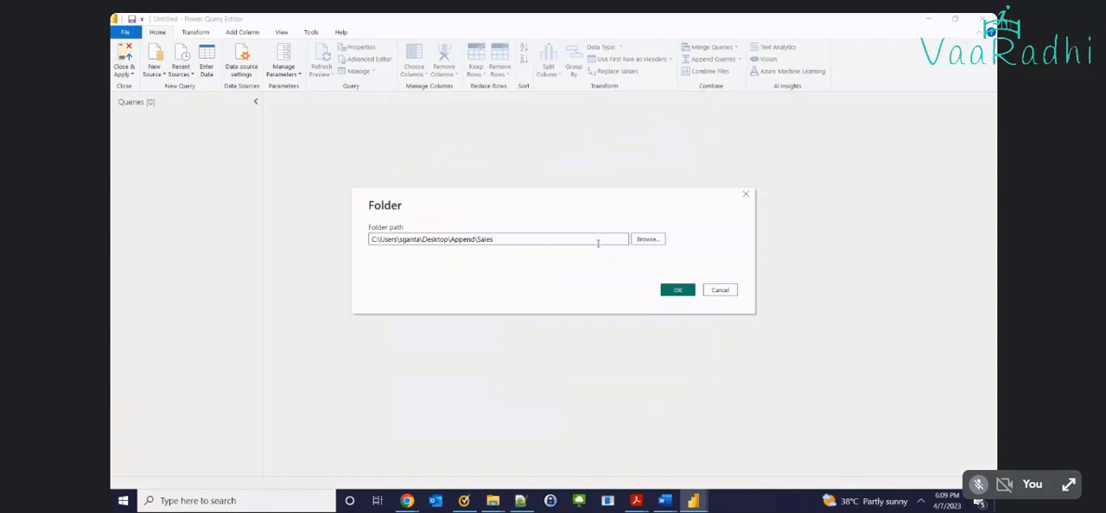
left_click(678, 289)
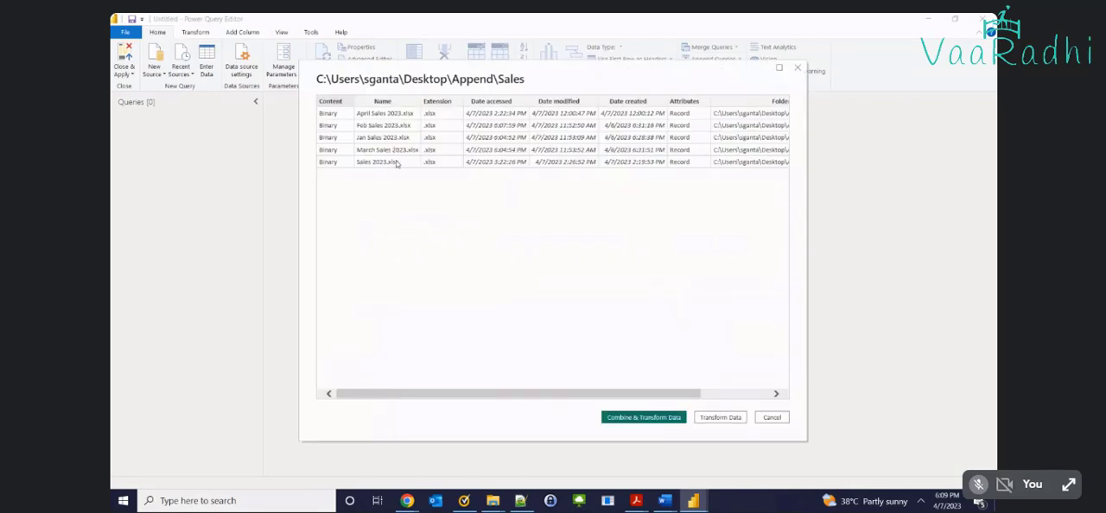
Compare the previewed file list with the Sales folder in File Explorer and check the Folder Path of Sales 2023.xlsx
key("alt+Tab")
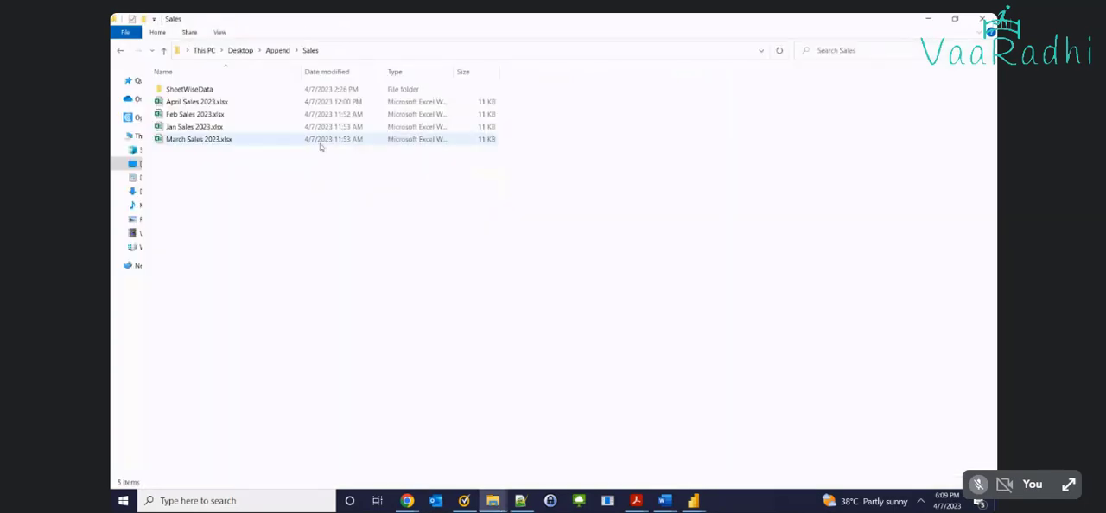
key("alt+Tab")
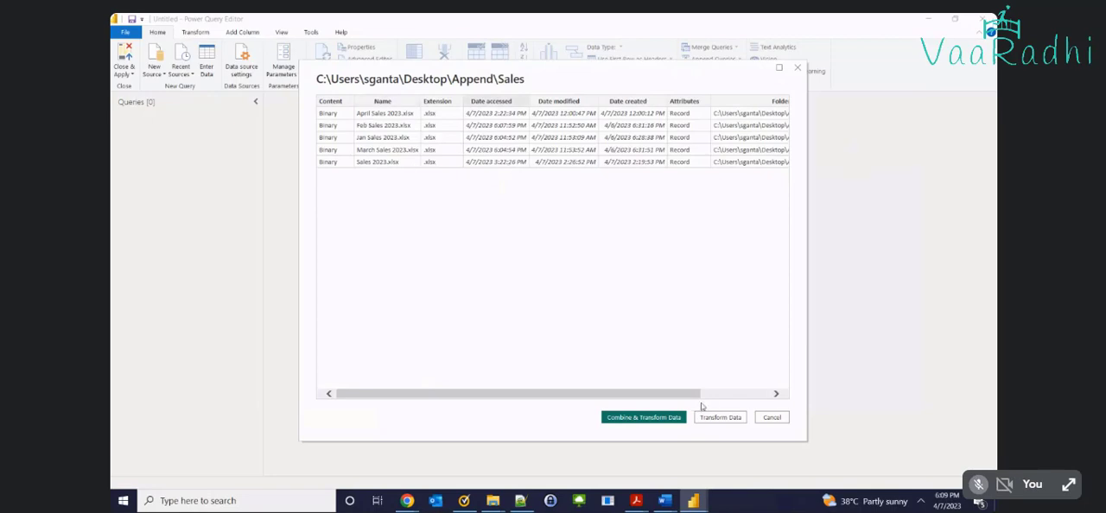
left_click(774, 394)
left_click(774, 394)
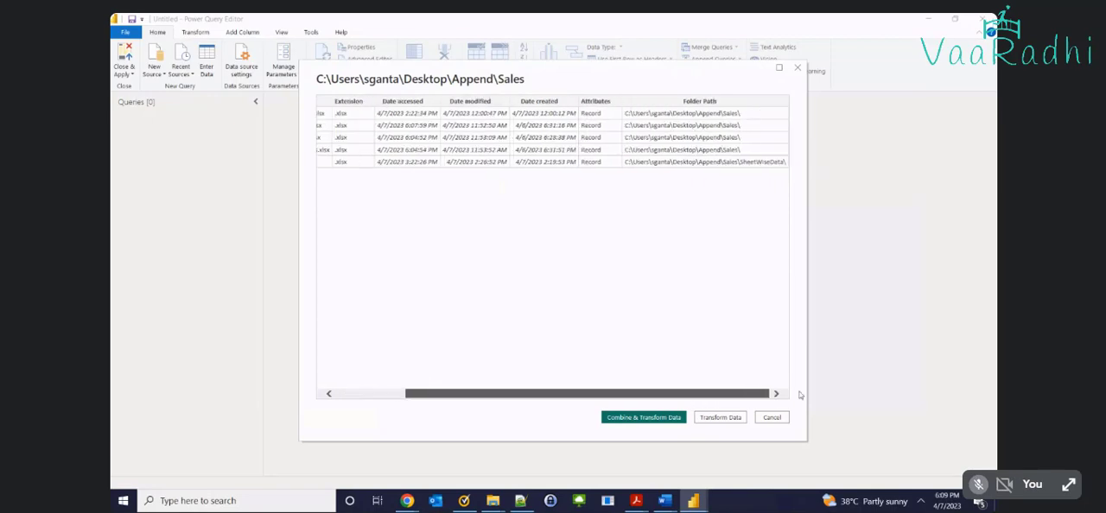
Switch to File Explorer, move the SheetWiseData subfolder out of Sales, and reopen the Sales folder
key("alt+Tab")
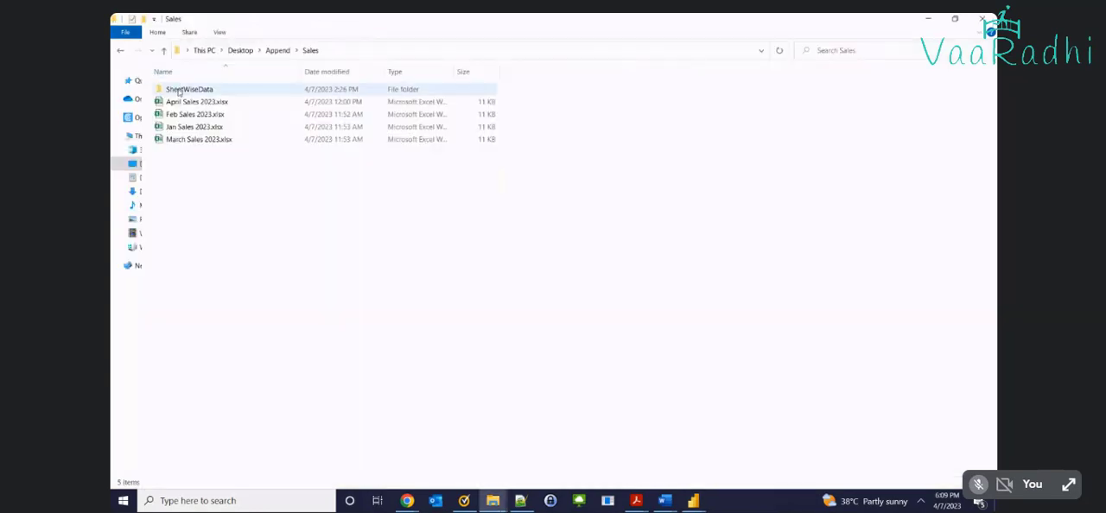
left_click(191, 89)
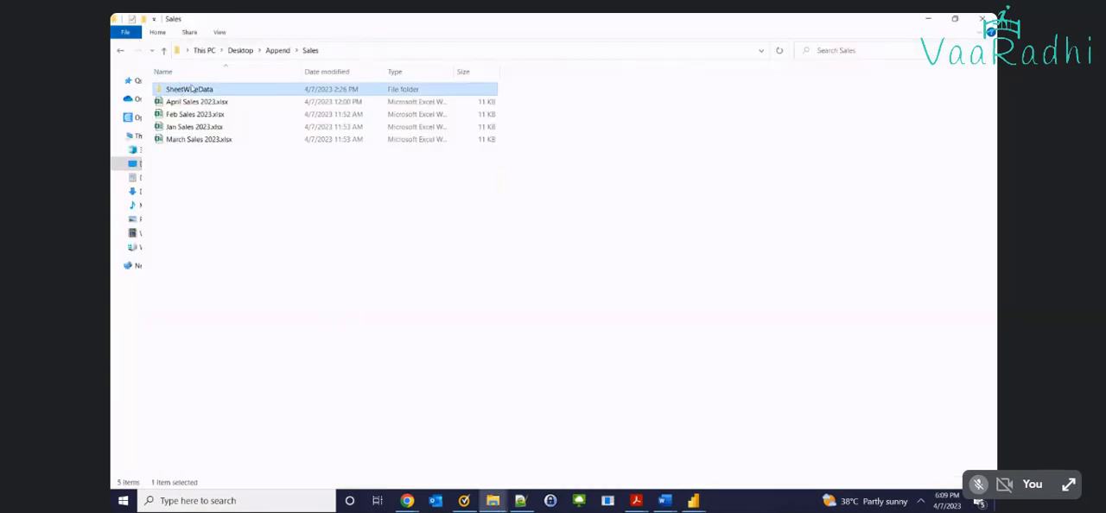
left_click(274, 50)
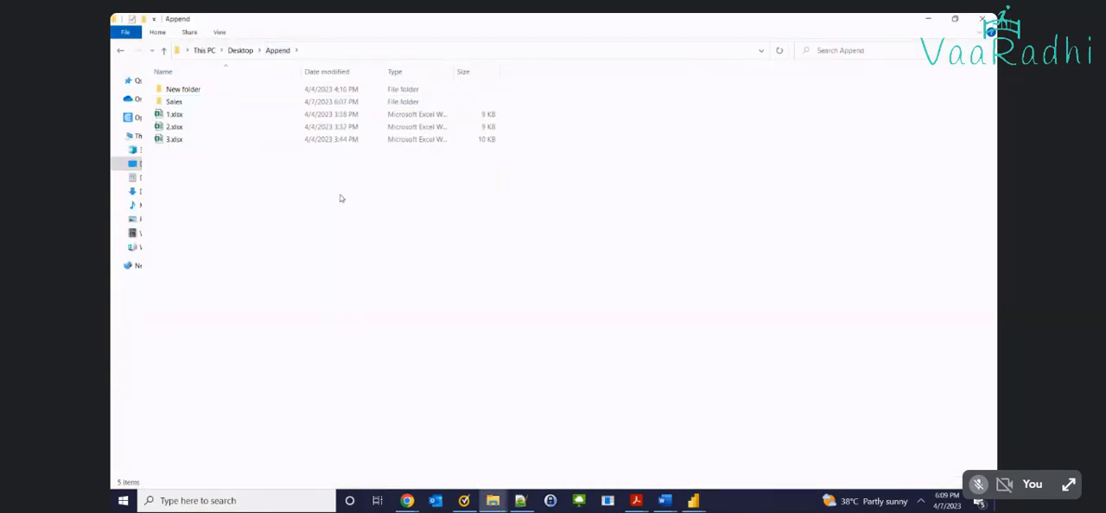
double_click(173, 101)
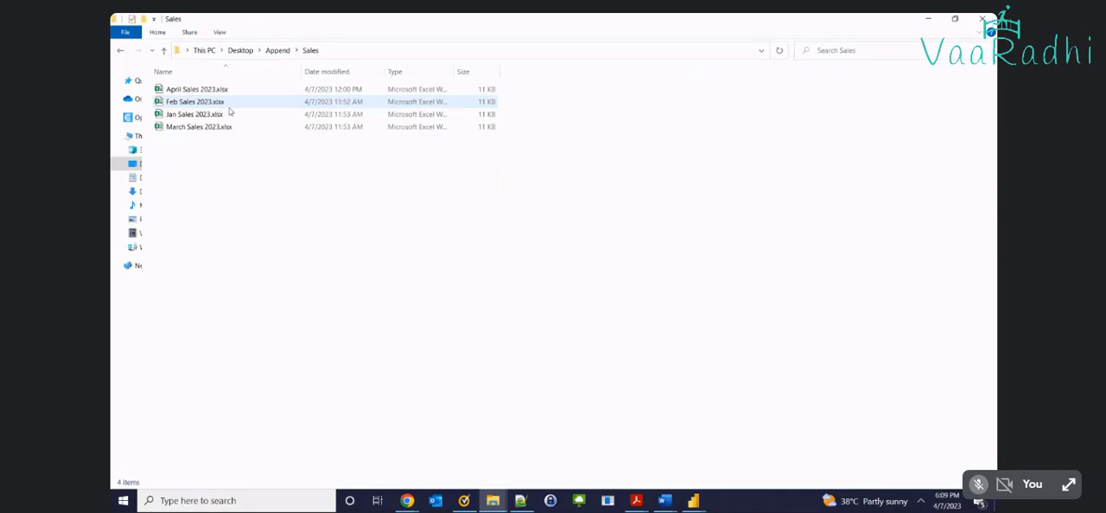
Compare the outdated file preview with the Sales folder again and cancel the folder connection in the Power Query Editor
key("alt+Tab")
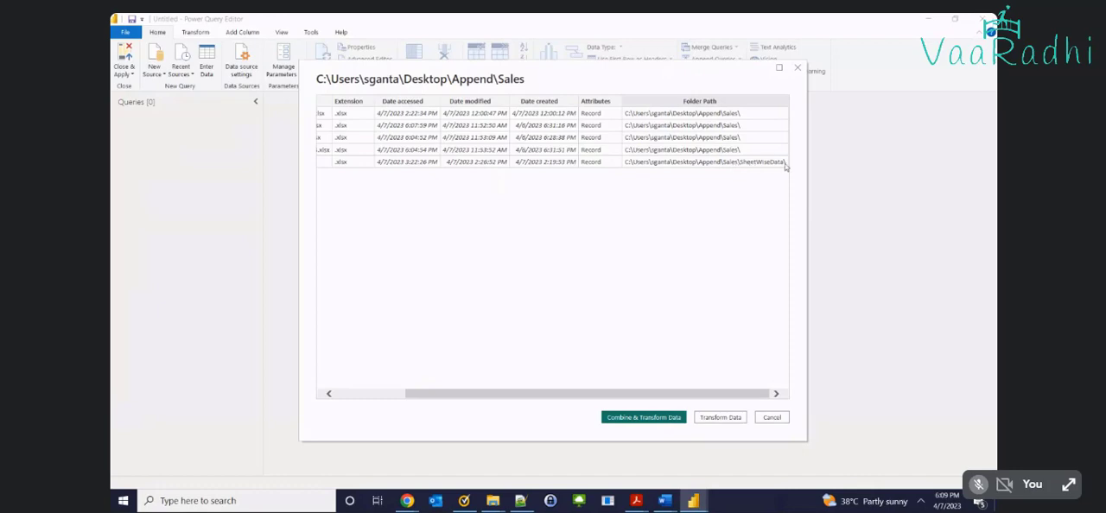
key("alt+Tab")
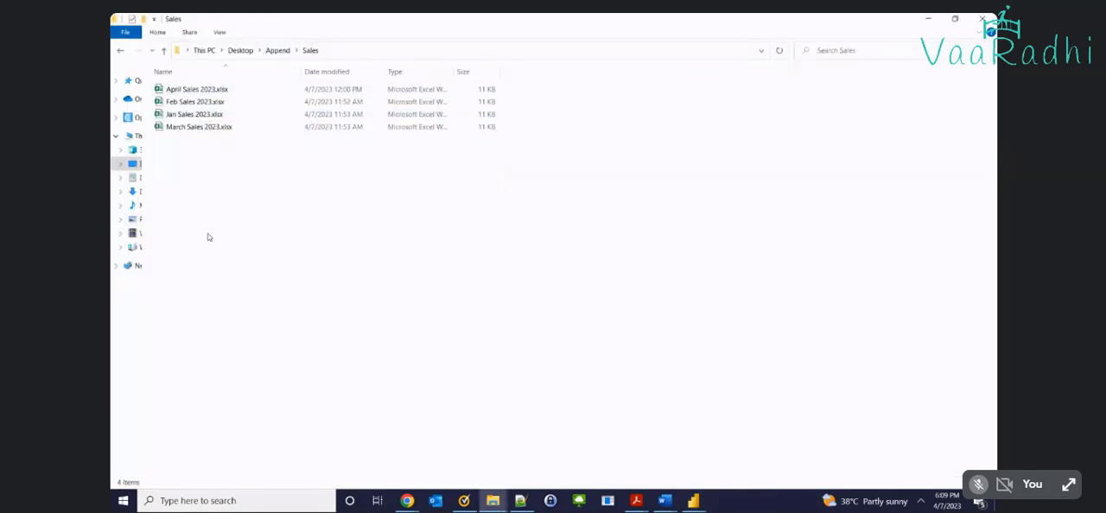
key("alt+Tab")
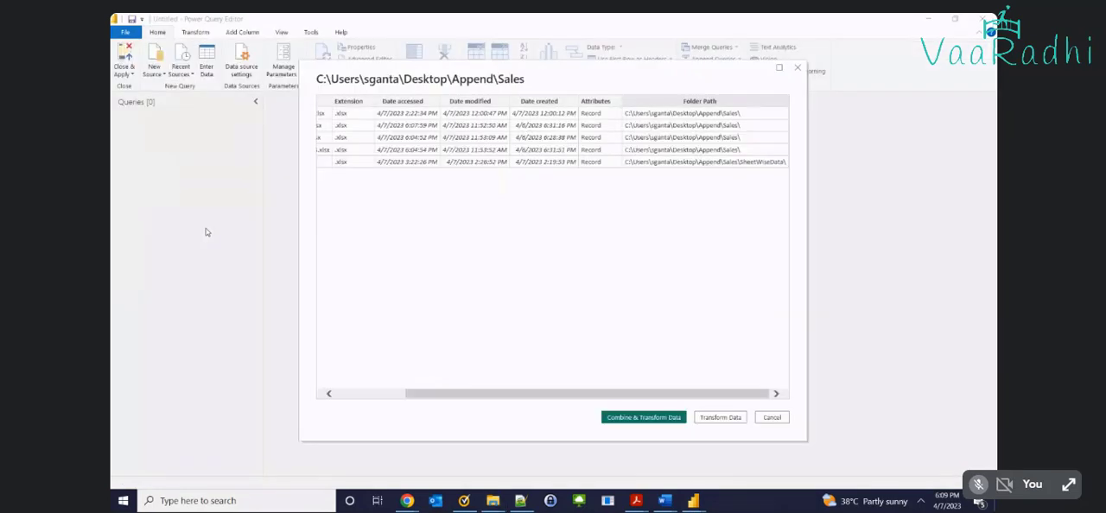
left_click(775, 417)
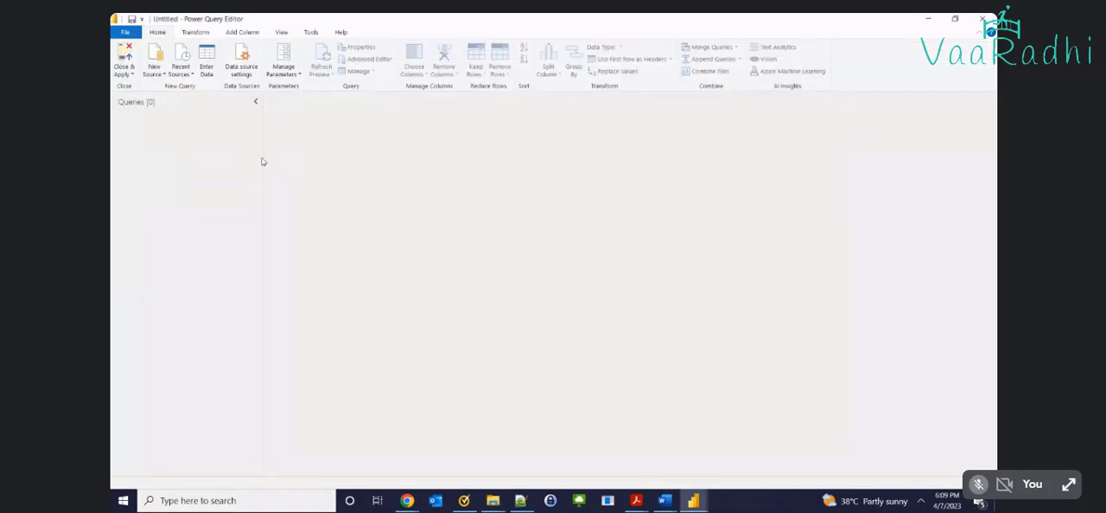
Connect a new Folder source to the Desktop\Append\Sales folder, using the path copied from File Explorer
left_click(154, 73)
left_click(186, 256)
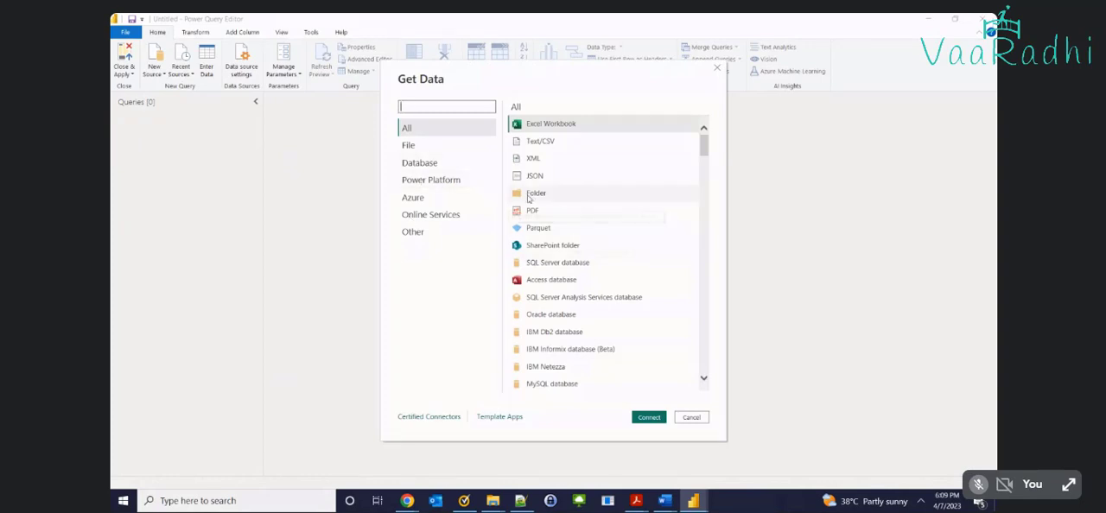
left_click(526, 198)
left_click(649, 417)
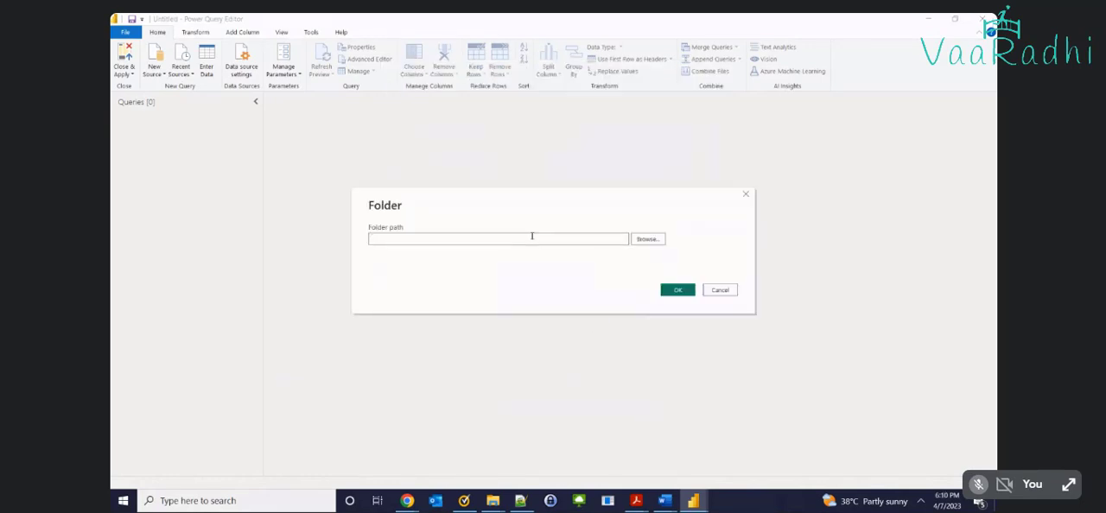
key("alt+Tab")
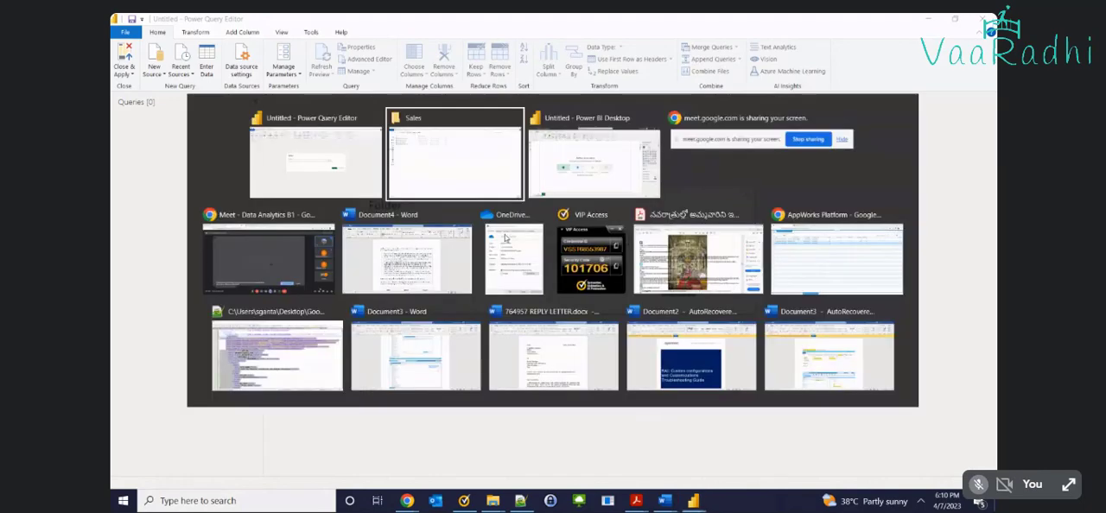
left_click(471, 52)
key("ctrl+c")
key("alt+Tab")
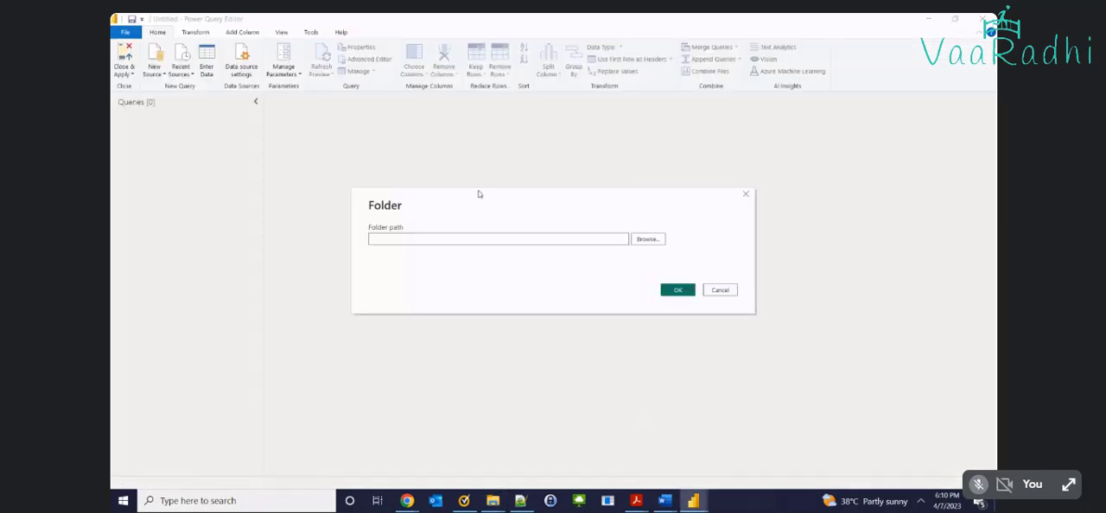
key("ctrl+v")
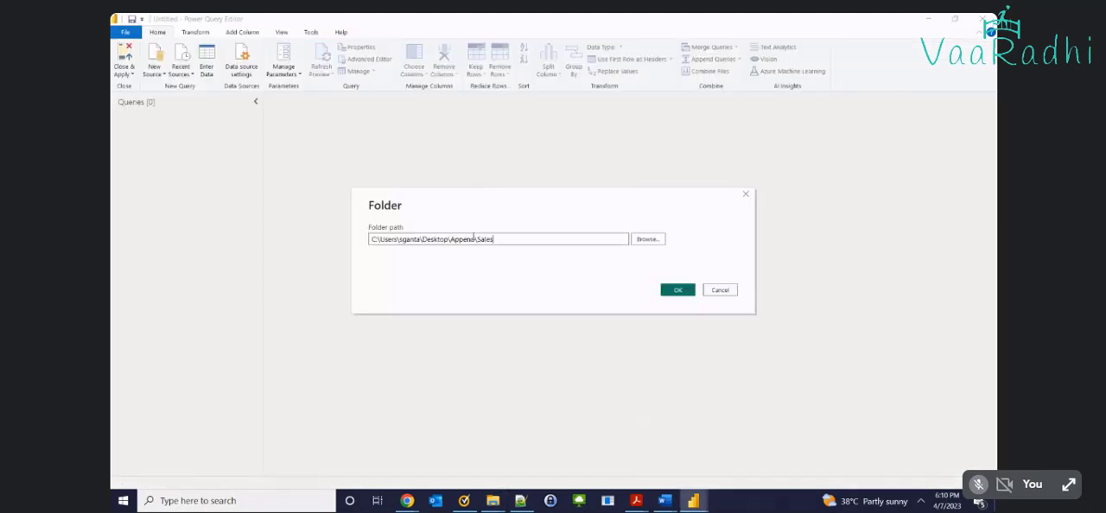
left_click(664, 289)
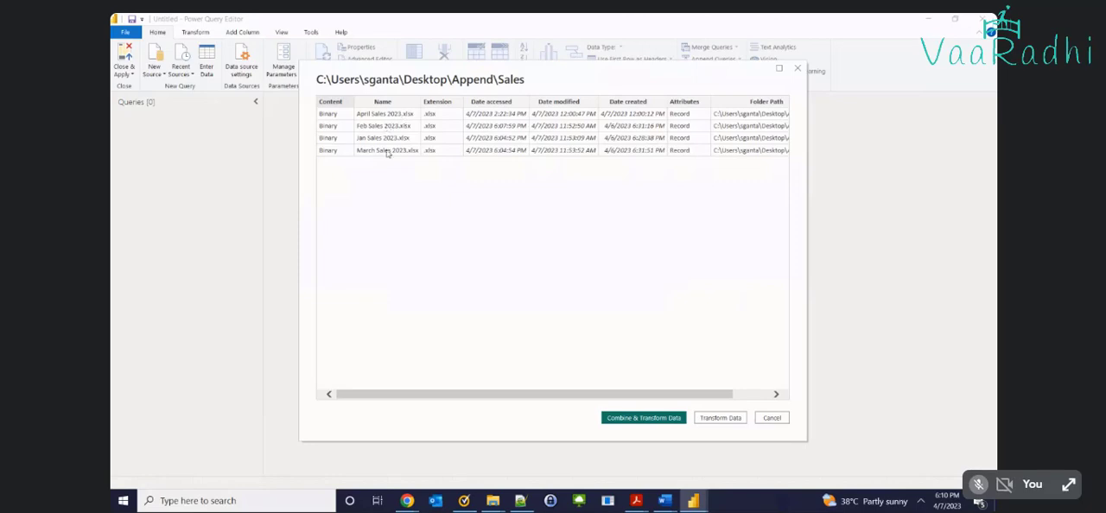
Check the previewed workbooks and folder paths against the Sales folder, and load the file list for transformation without combining the files
key("alt+Tab")
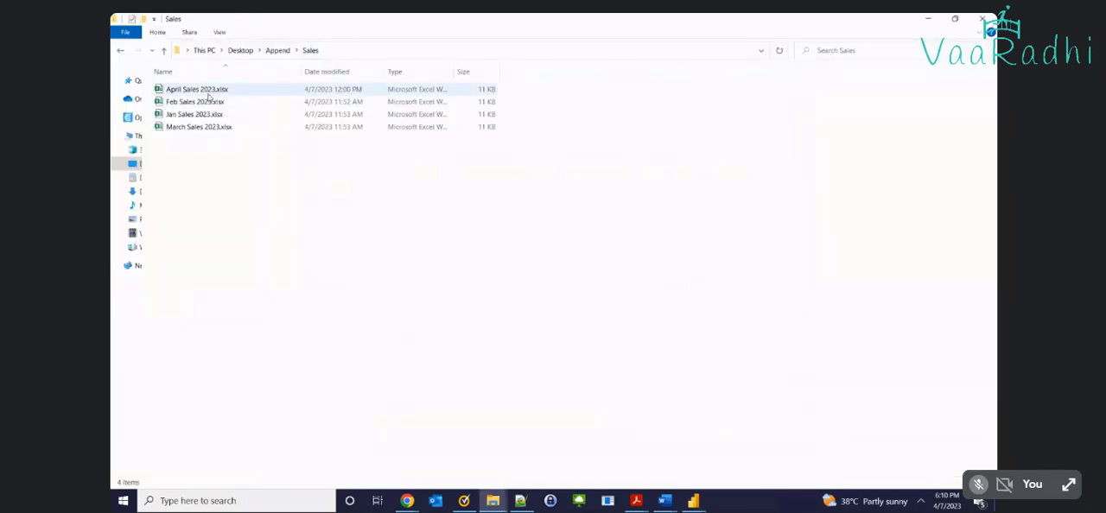
key("alt+Tab")
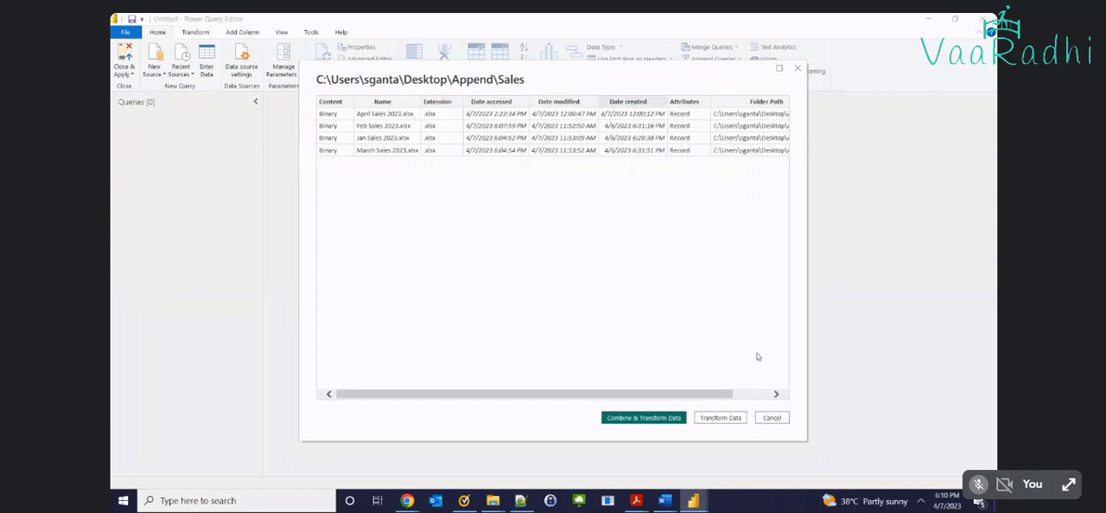
left_click(754, 395)
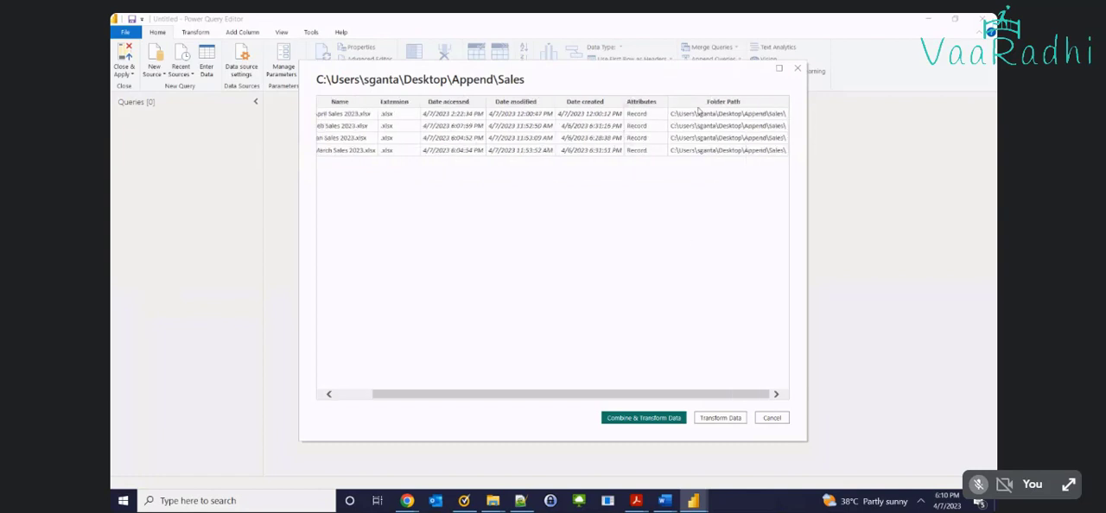
left_click(363, 394)
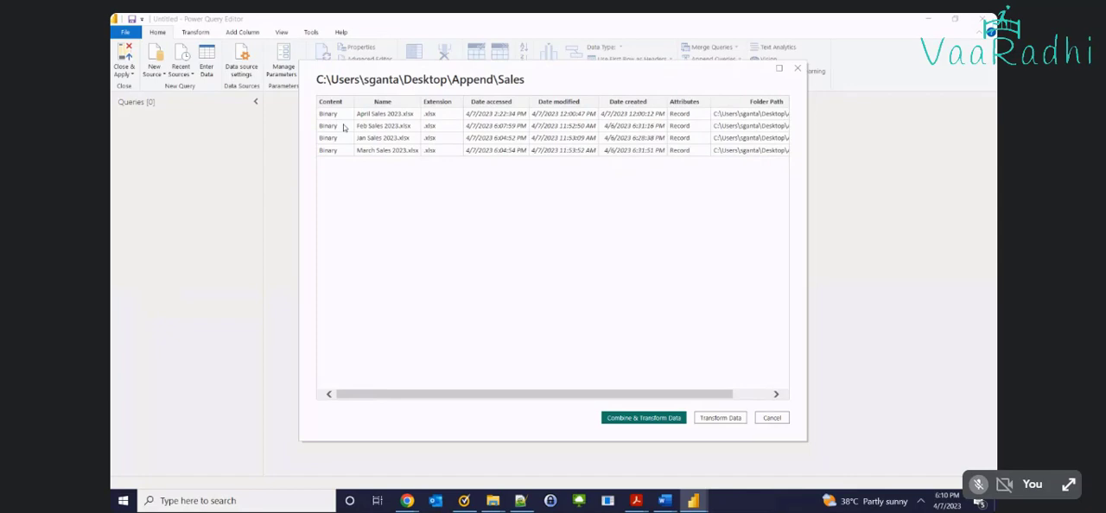
left_click(730, 418)
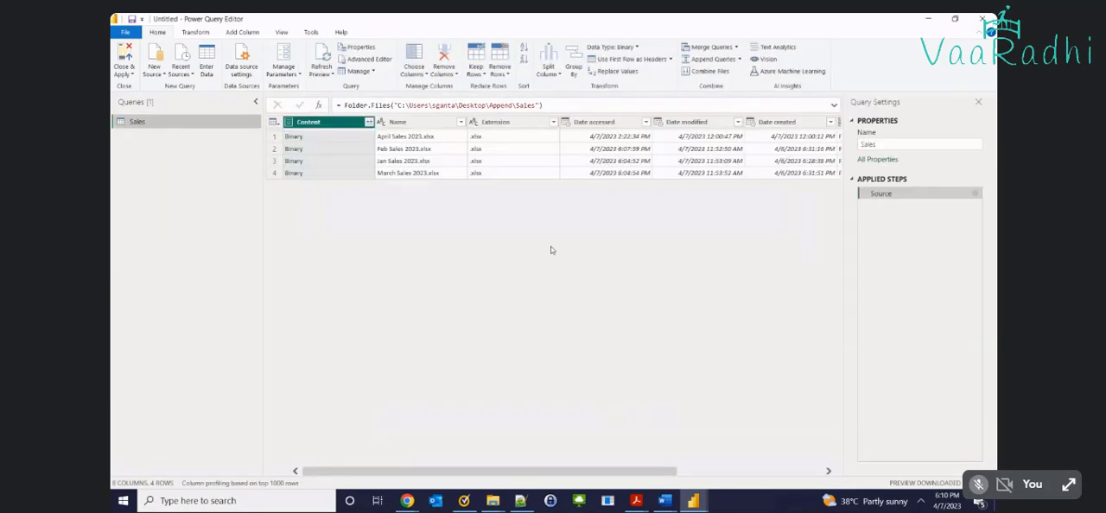
Keep only the Content and Name columns of the Sales query, and preview the binary for April Sales 2023.xlsx
left_click(579, 123)
left_click(778, 122, "shift")
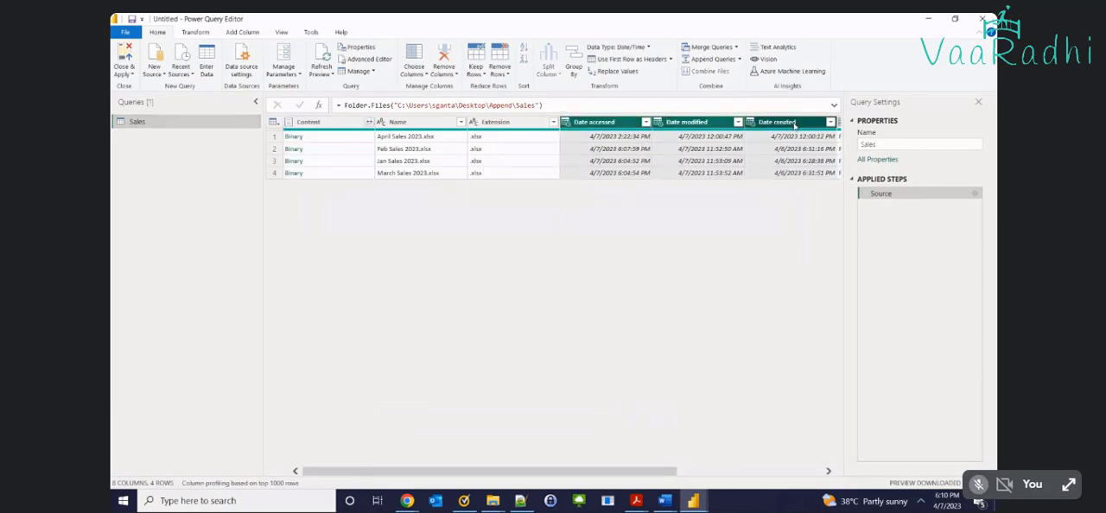
left_click(336, 141)
left_click(397, 124, "ctrl")
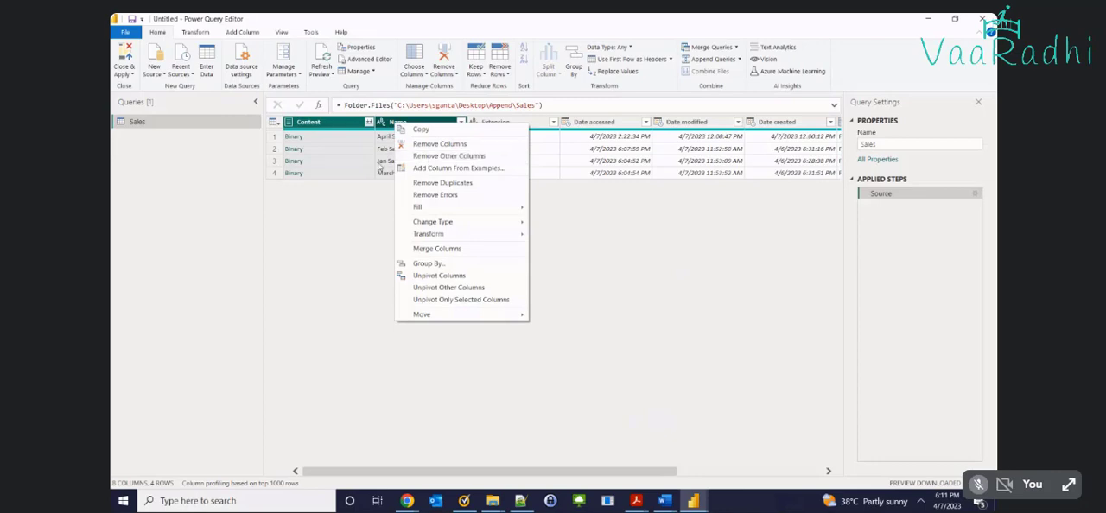
left_click(432, 157)
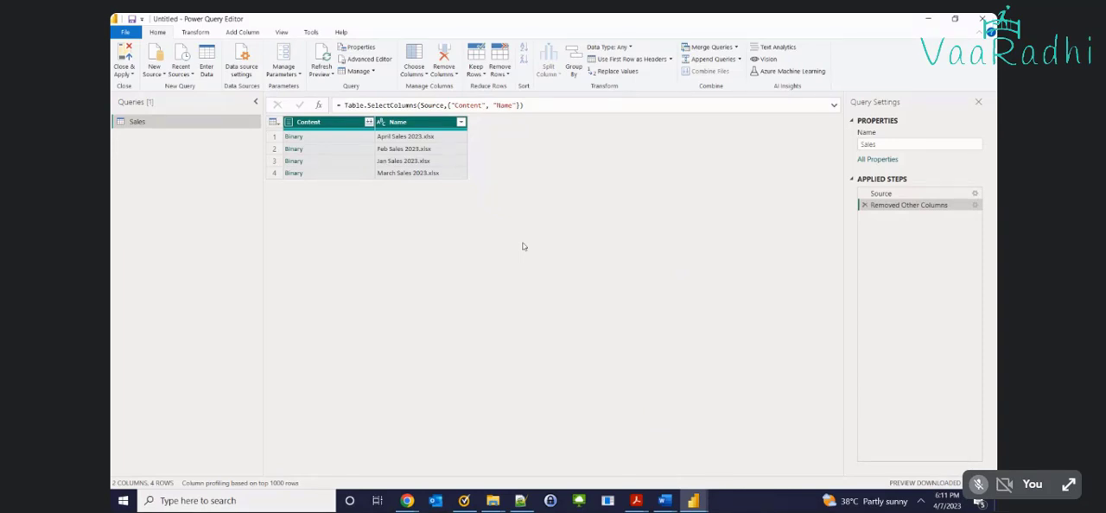
left_click(321, 141)
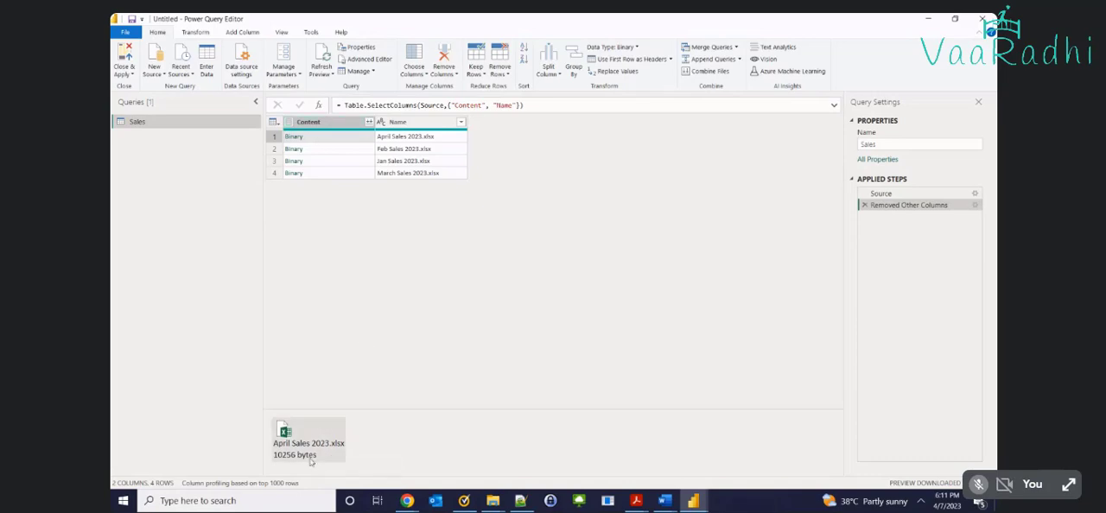
Add a custom column named Custom with the formula Excel.Workbook([Content])
left_click(231, 34)
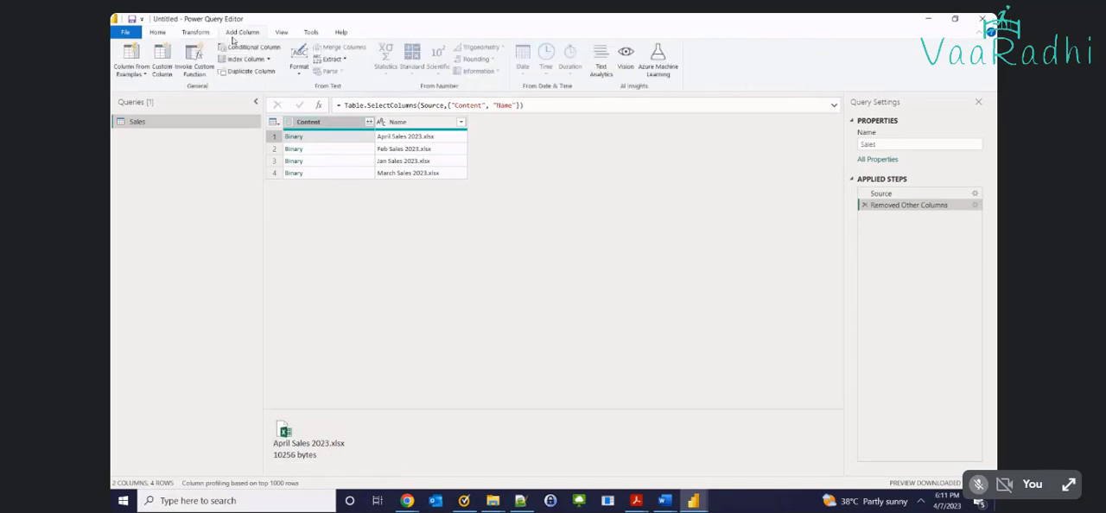
left_click(162, 70)
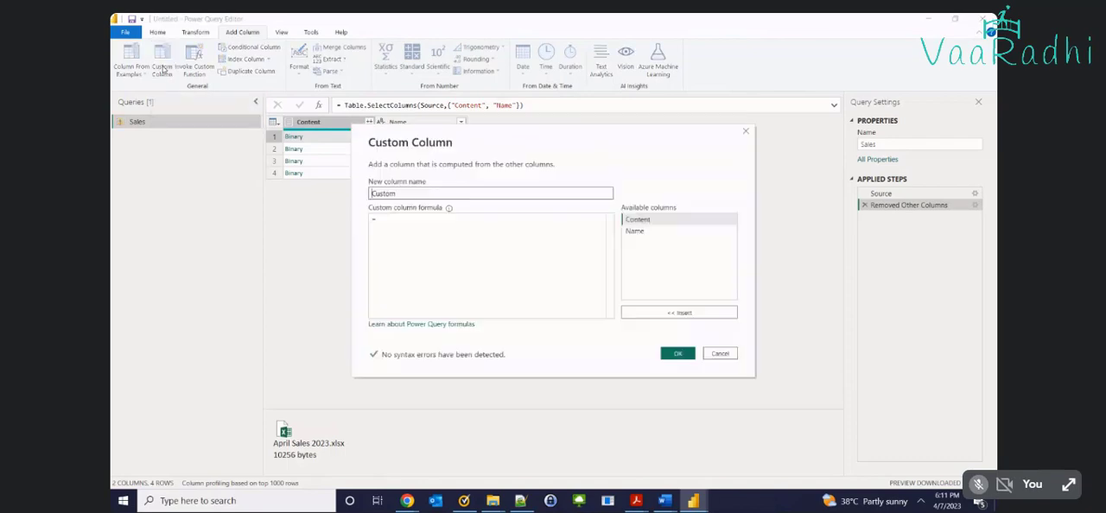
left_click_drag(531, 138, 575, 173)
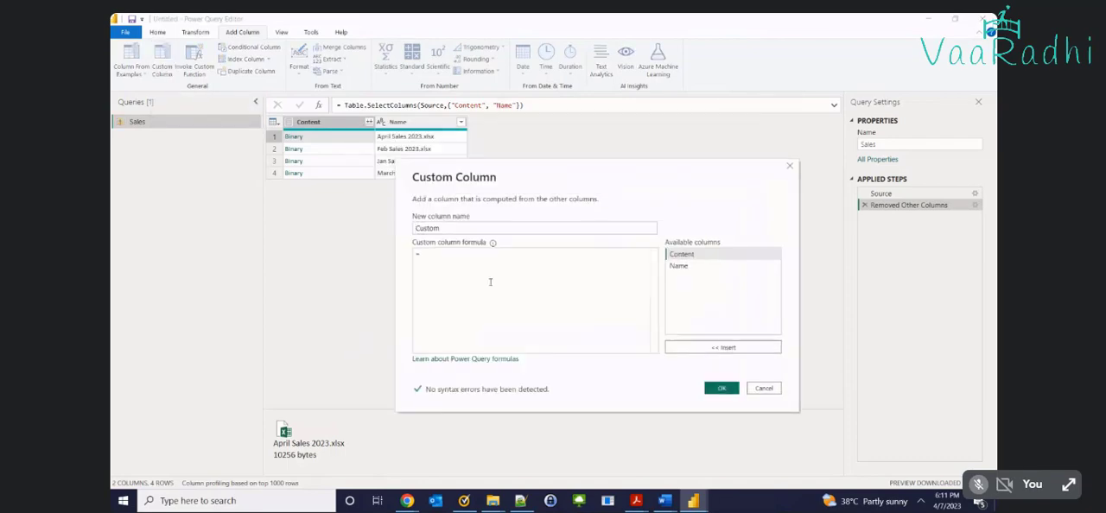
double_click(447, 228)
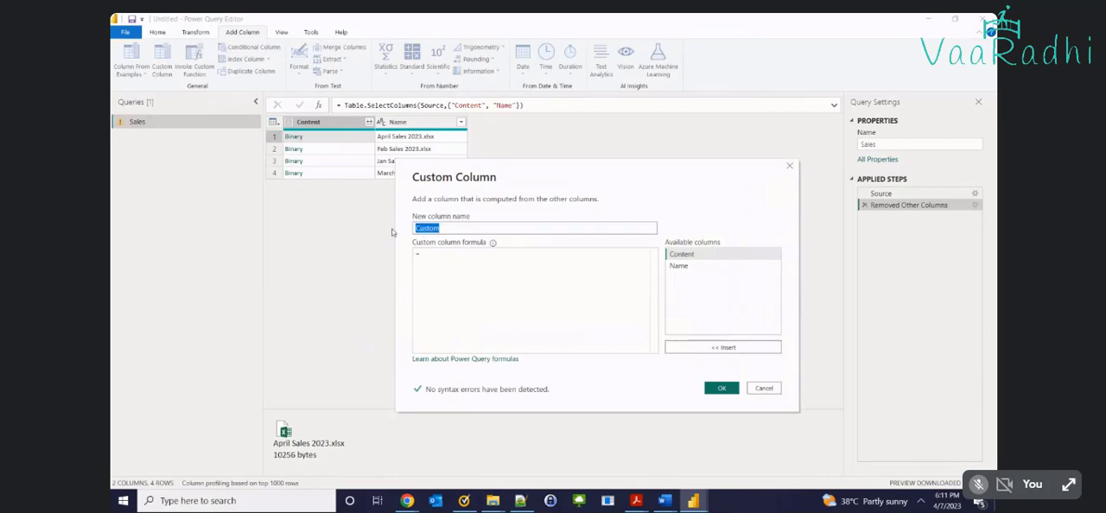
left_click(435, 266)
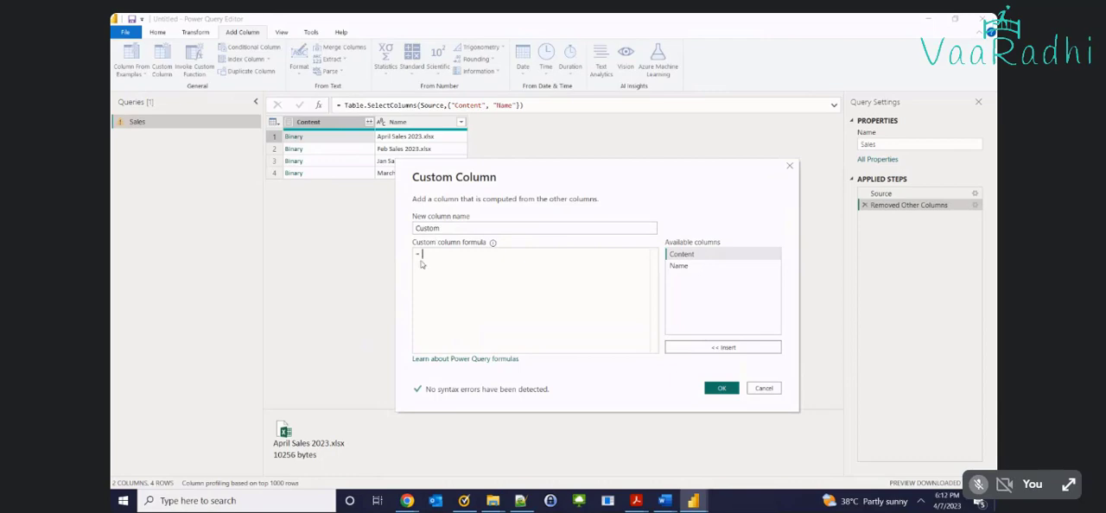
type("Excel.")
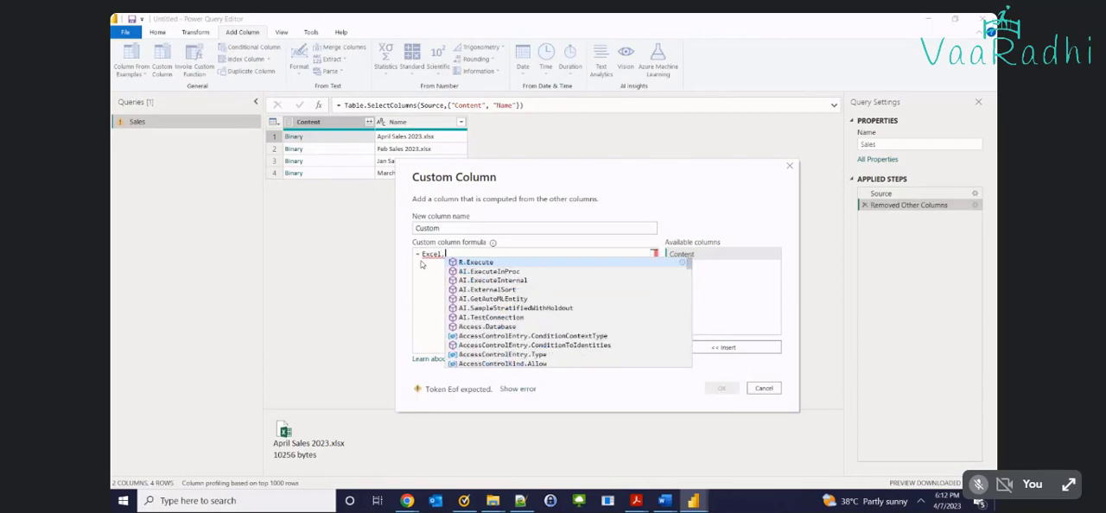
key("BackSpace")
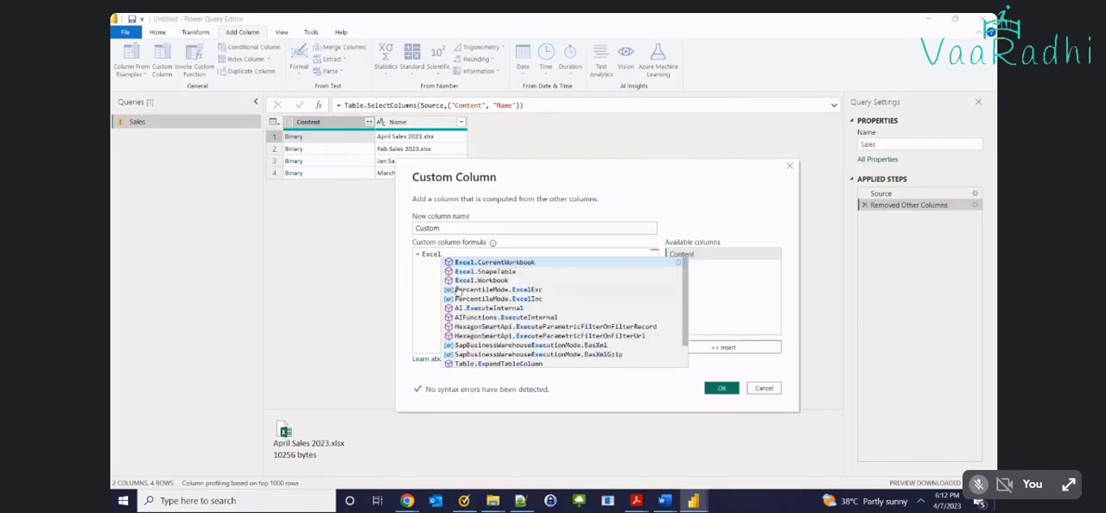
left_click(491, 281)
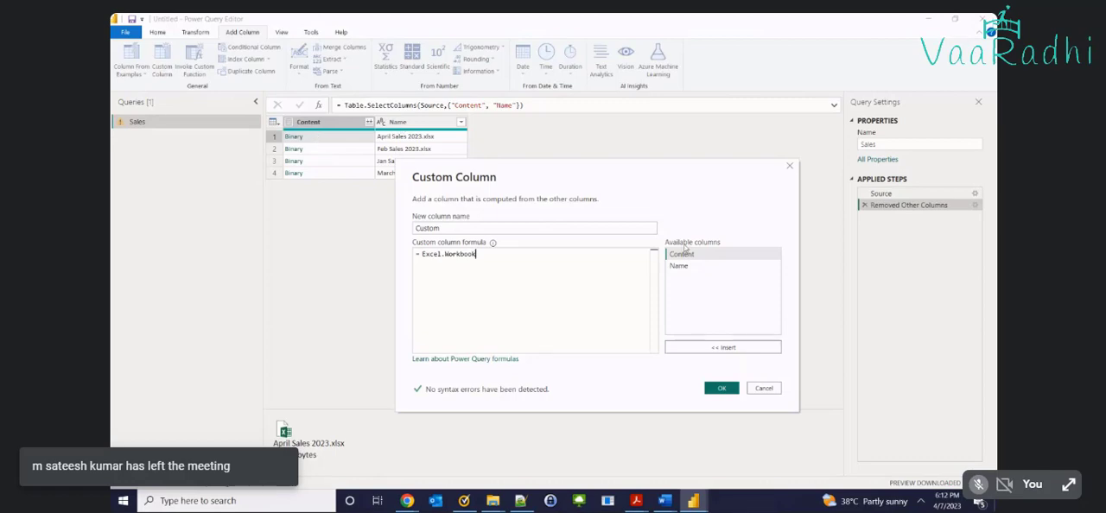
type("(")
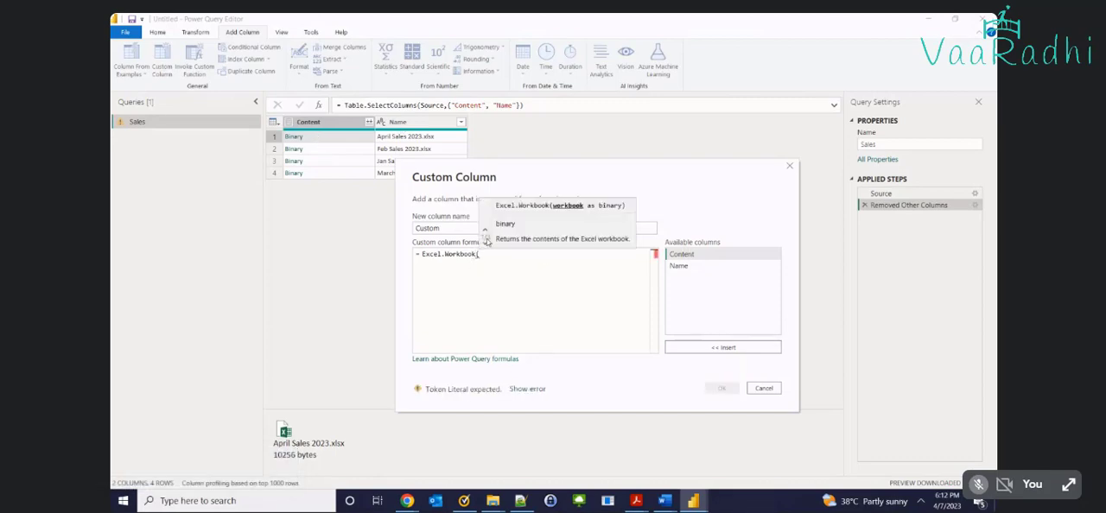
double_click(691, 256)
type(")")
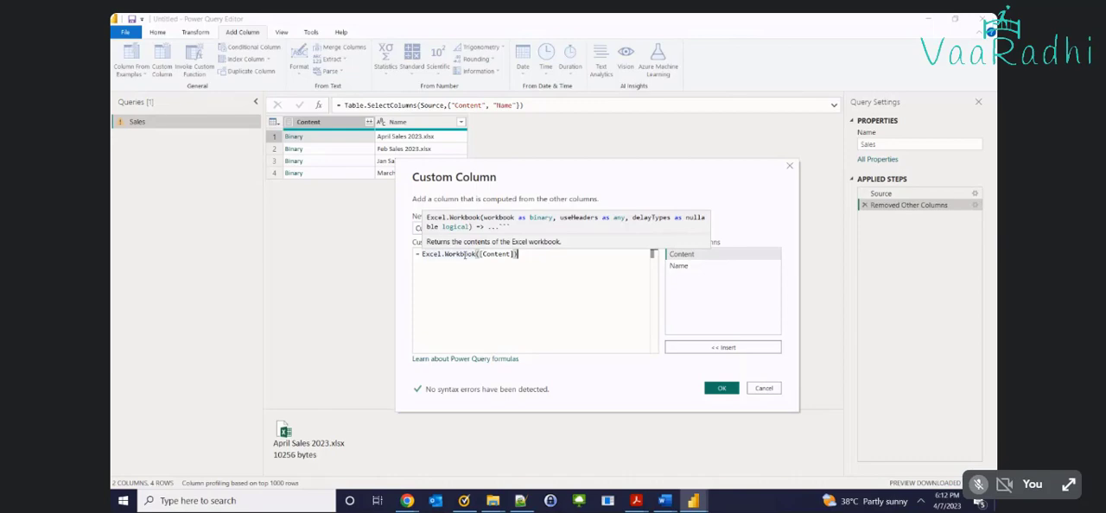
left_click(721, 388)
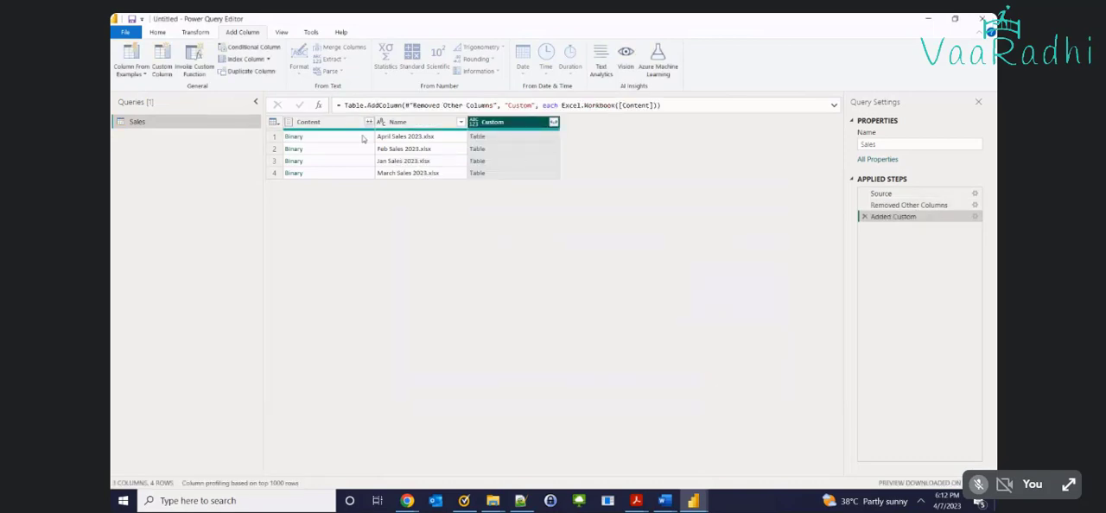
Preview the first table in Custom, and expand the column into Name, Data, Item, Kind and Hidden with the original column name as prefix
left_click(528, 140)
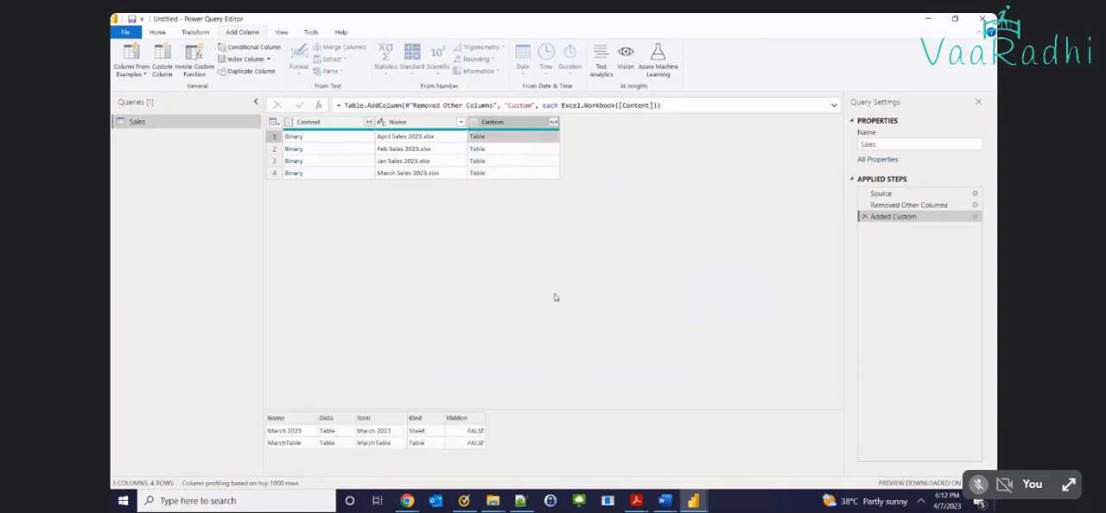
left_click(517, 141)
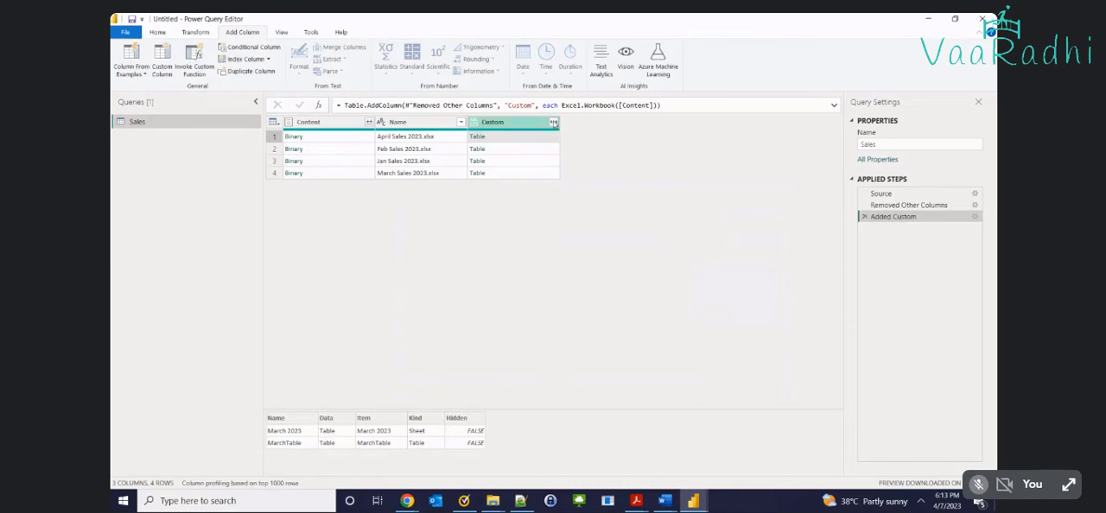
left_click(553, 123)
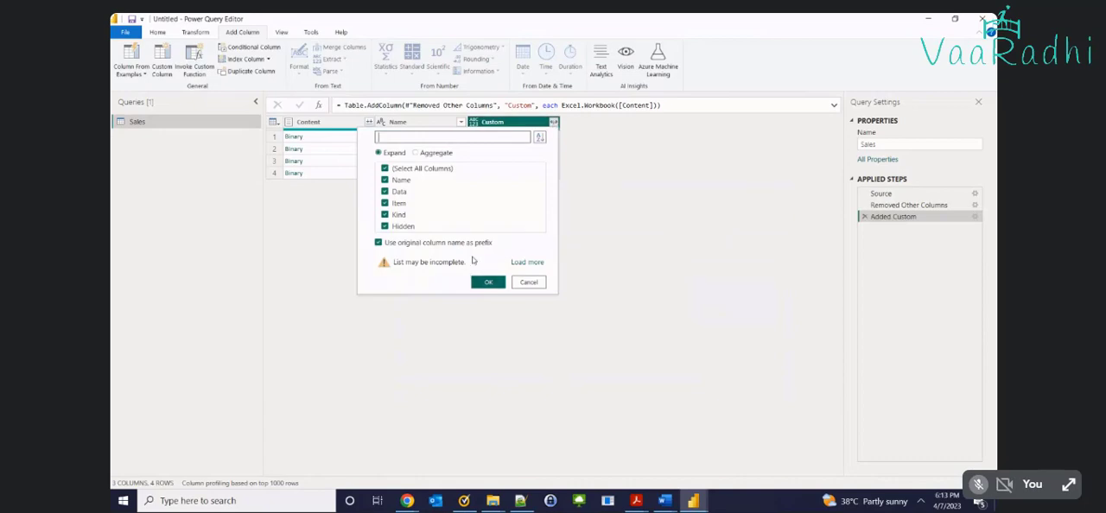
left_click(489, 282)
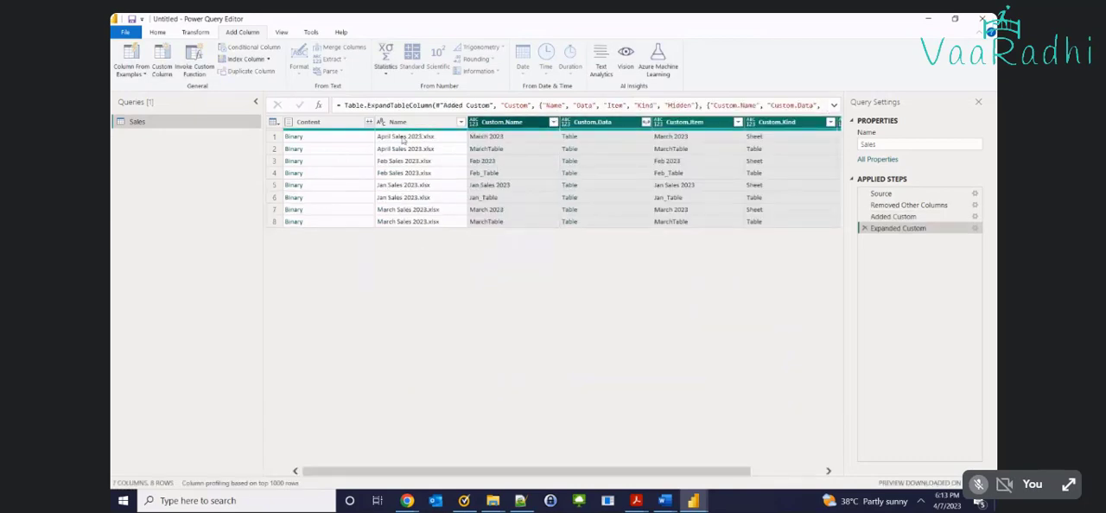
Compare the paired rows of the April, Feb, Jan and March workbooks with their Sheet and Table entries in Custom.Kind
left_click(404, 138)
left_click(402, 149)
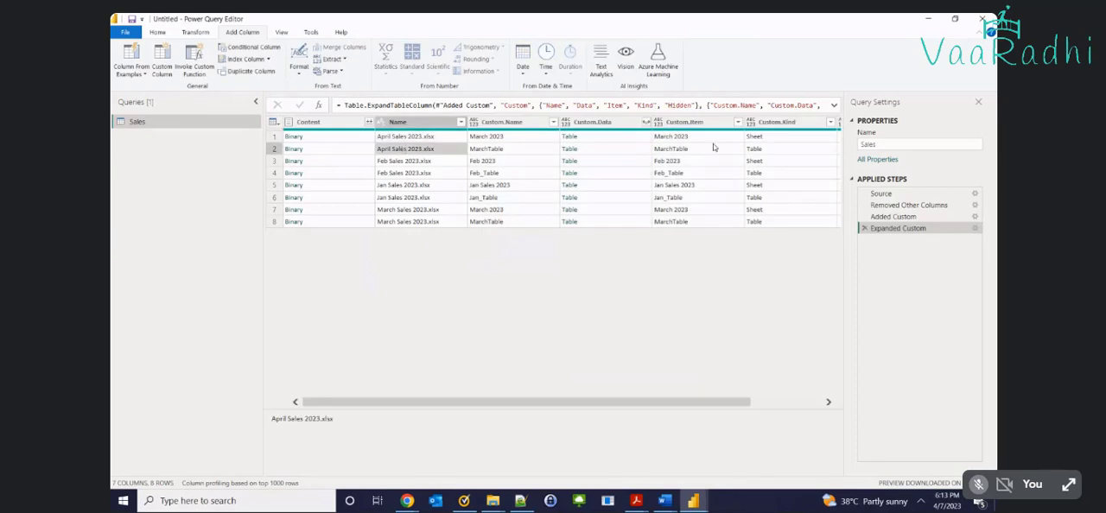
left_click(769, 139)
left_click(765, 150)
left_click(427, 161)
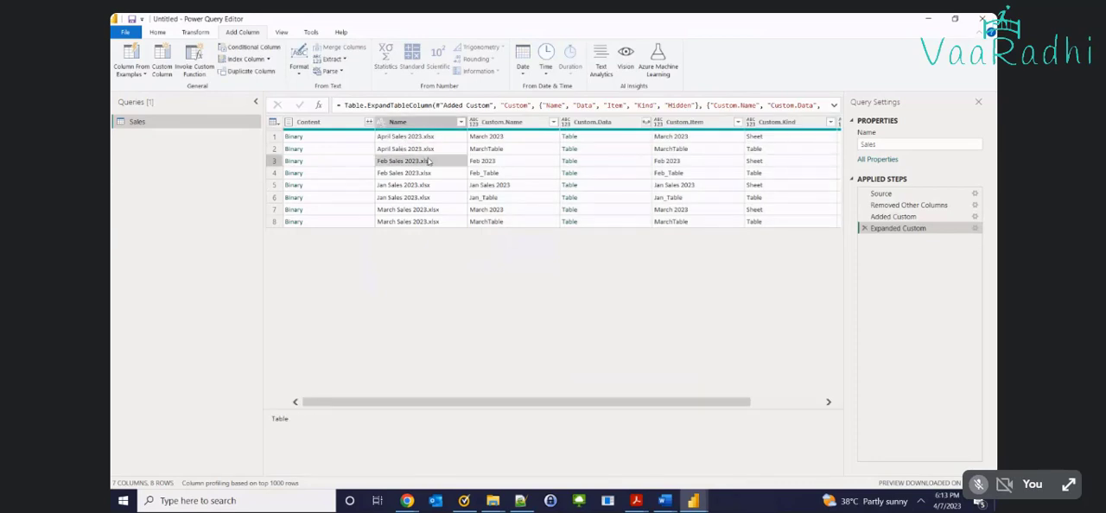
left_click(767, 162)
left_click(767, 172)
left_click(423, 187)
left_click(423, 198)
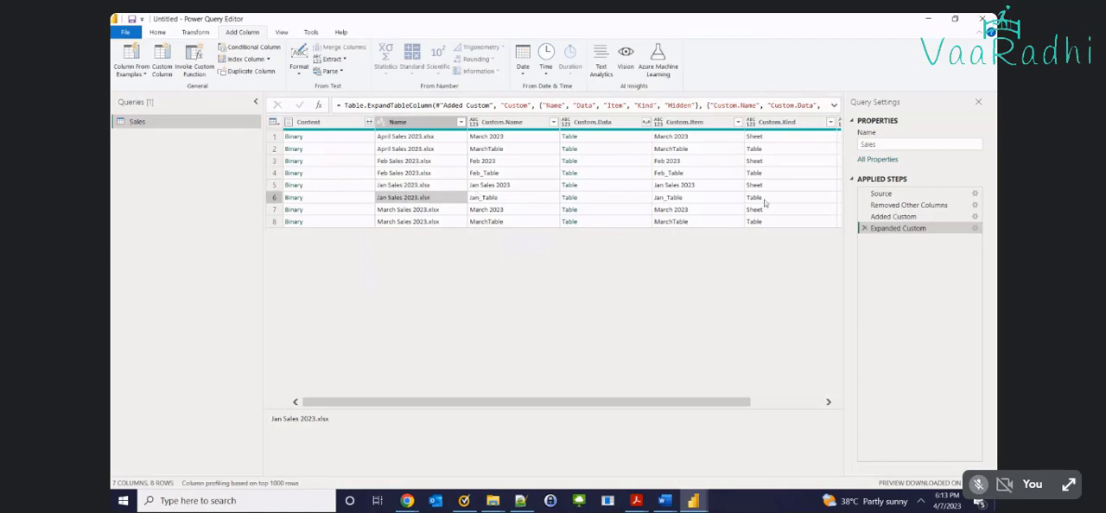
left_click(432, 210)
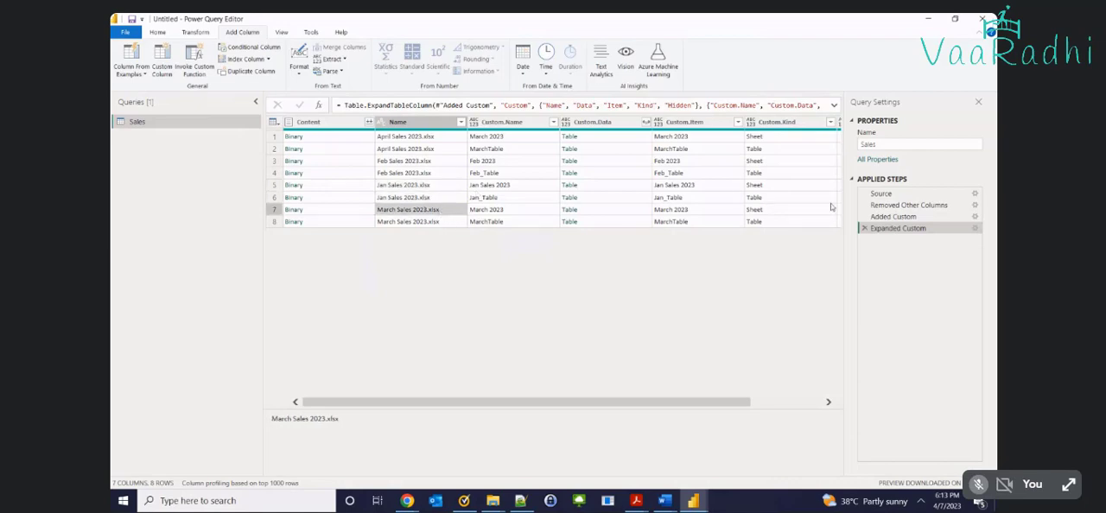
left_click(802, 210)
left_click(795, 221)
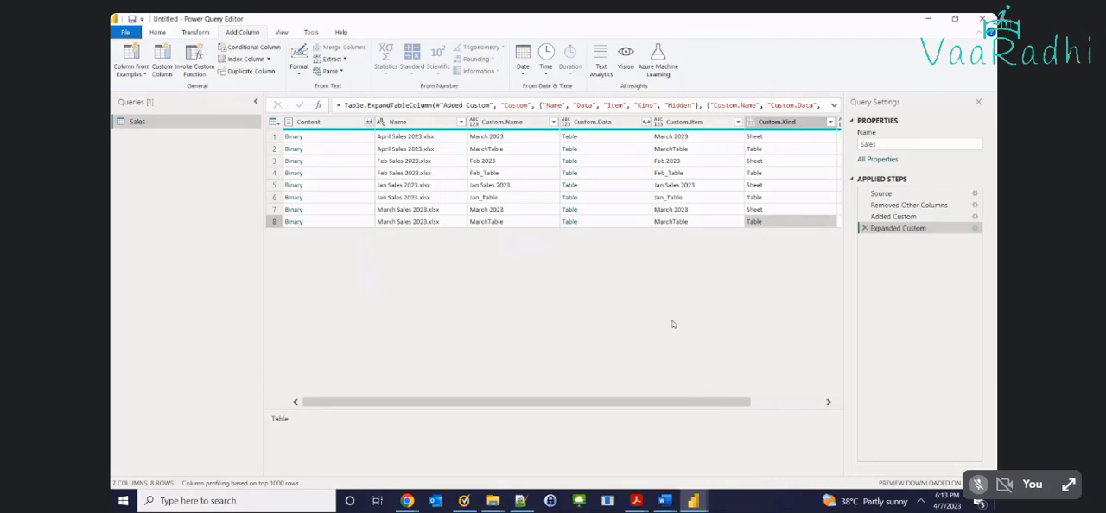
Compare the Custom.Data previews of the April workbook's Sheet and Table rows, enlarging the preview area to check the headers
left_click(594, 123)
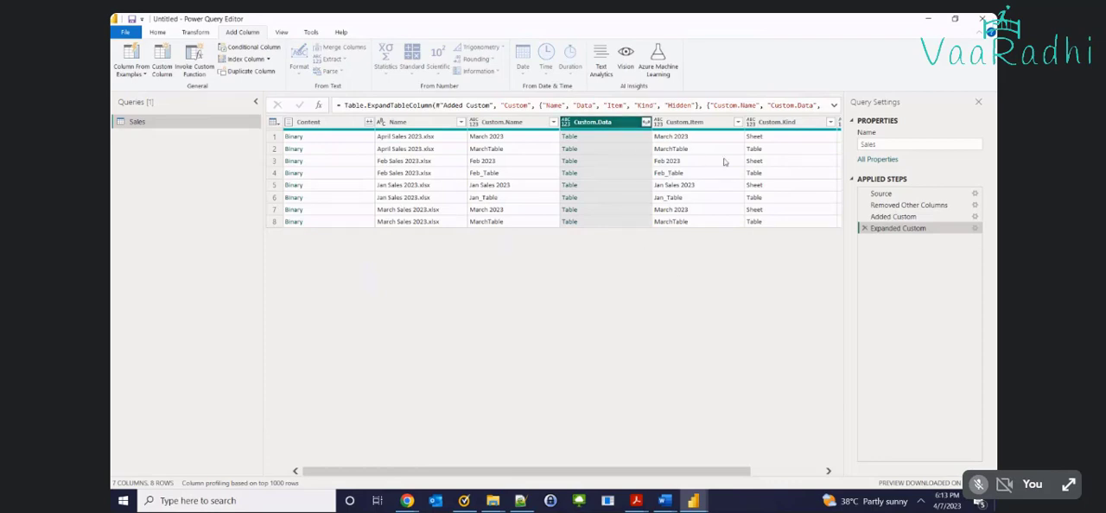
left_click(760, 140)
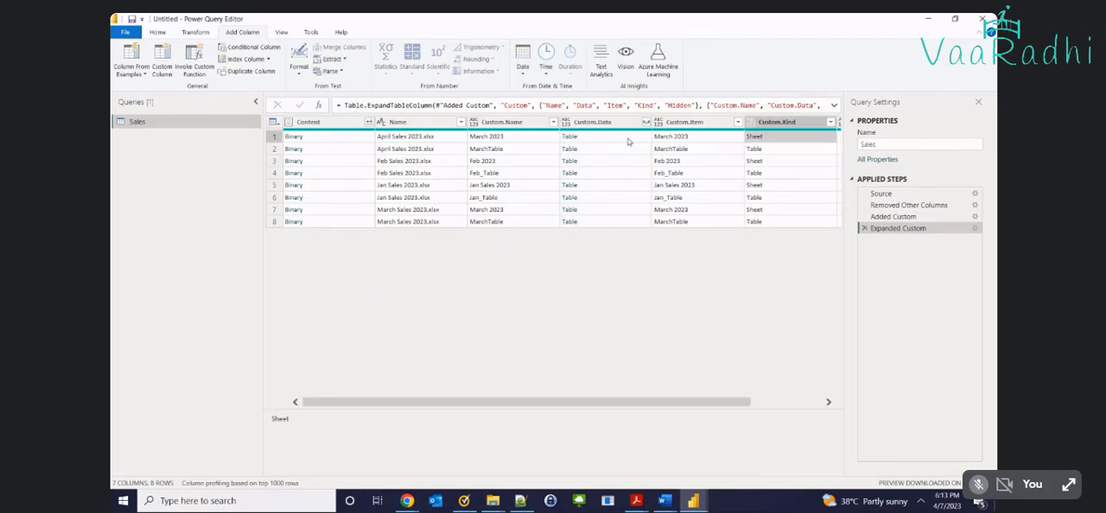
left_click(596, 139)
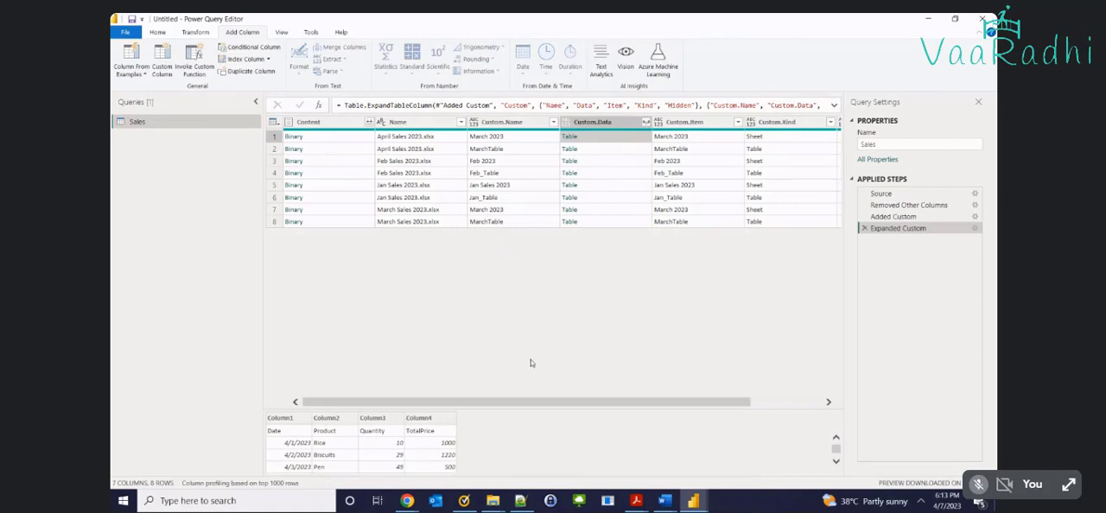
left_click_drag(477, 407, 505, 261)
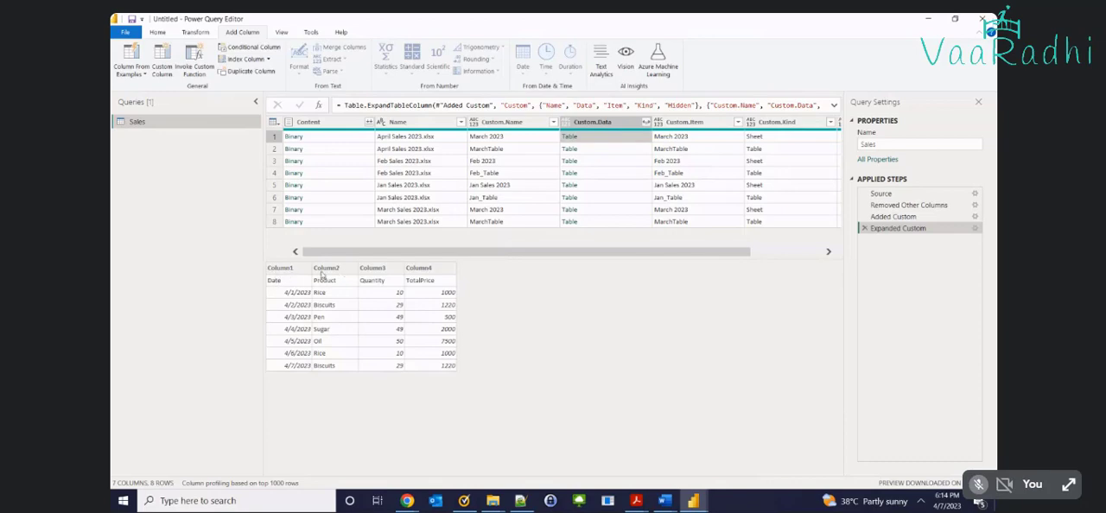
left_click(752, 137)
left_click(523, 139)
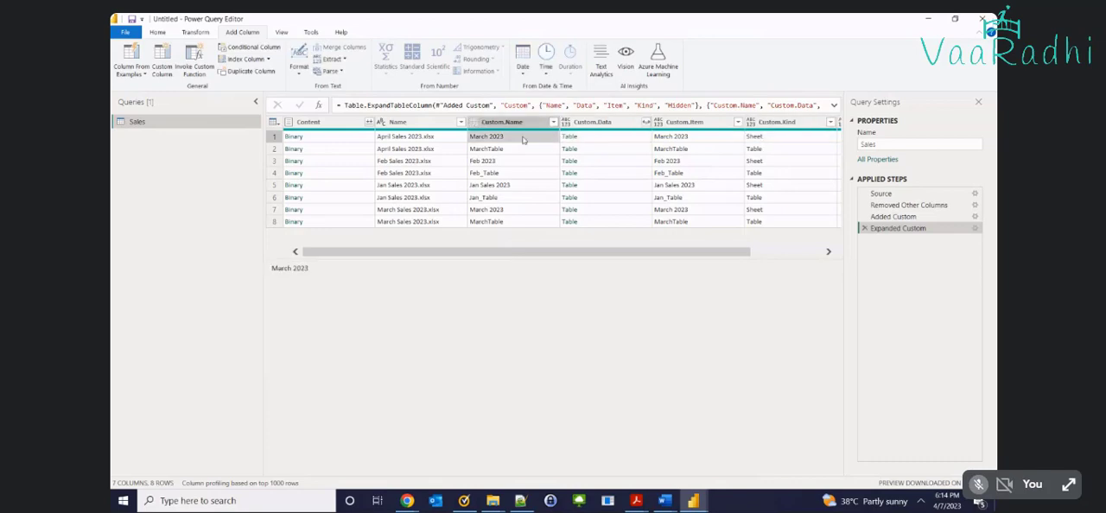
left_click(404, 150)
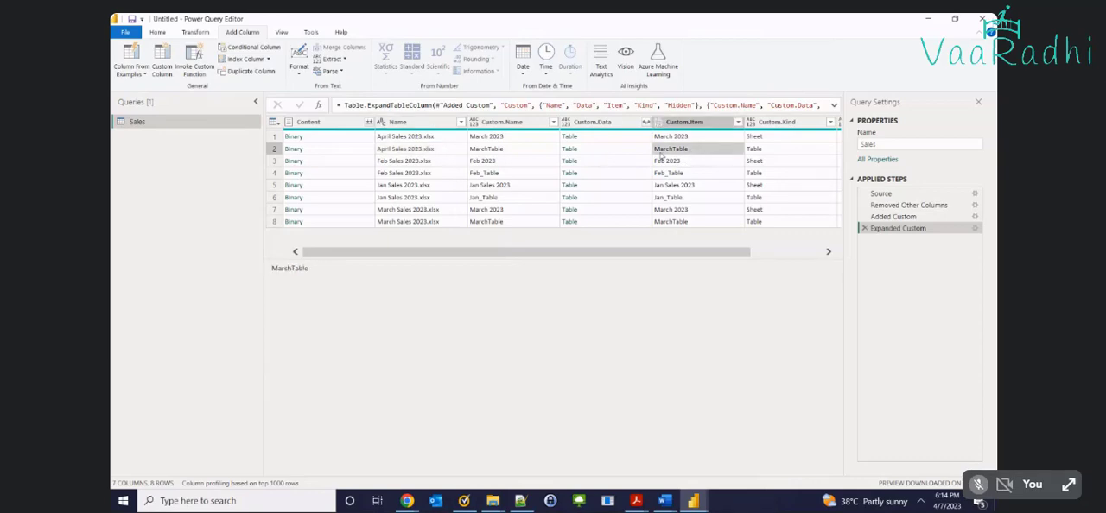
left_click(588, 152)
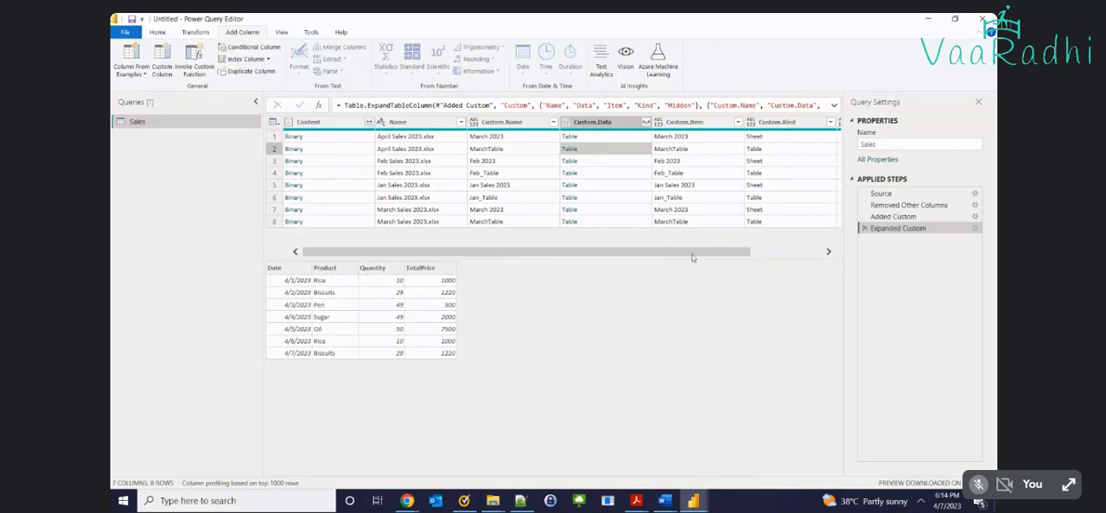
Filter Custom.Kind to keep only Table rows, and preview the April workbook's table in Custom.Data
left_click_drag(711, 251, 762, 230)
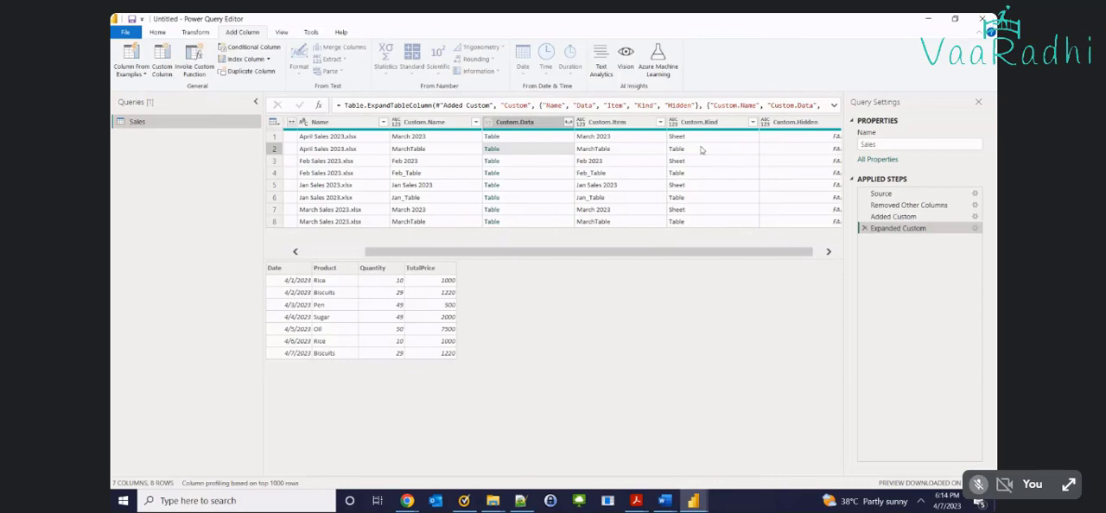
left_click(753, 121)
left_click(605, 254)
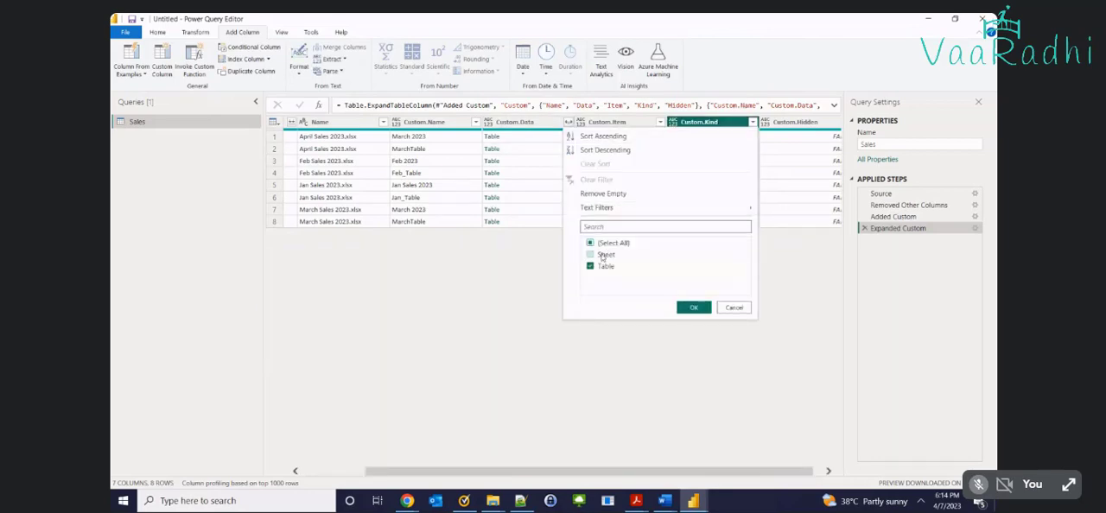
left_click(693, 307)
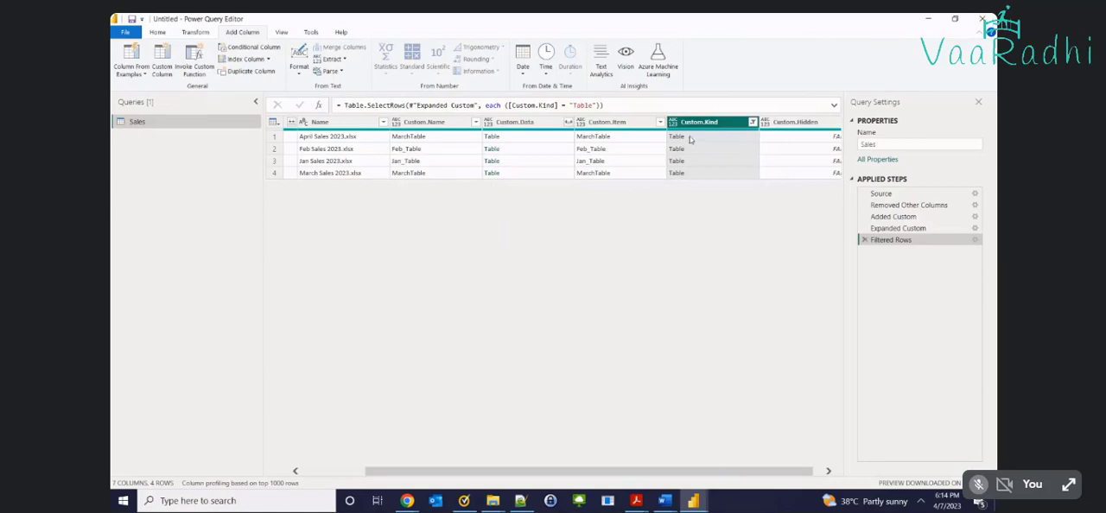
left_click(518, 136)
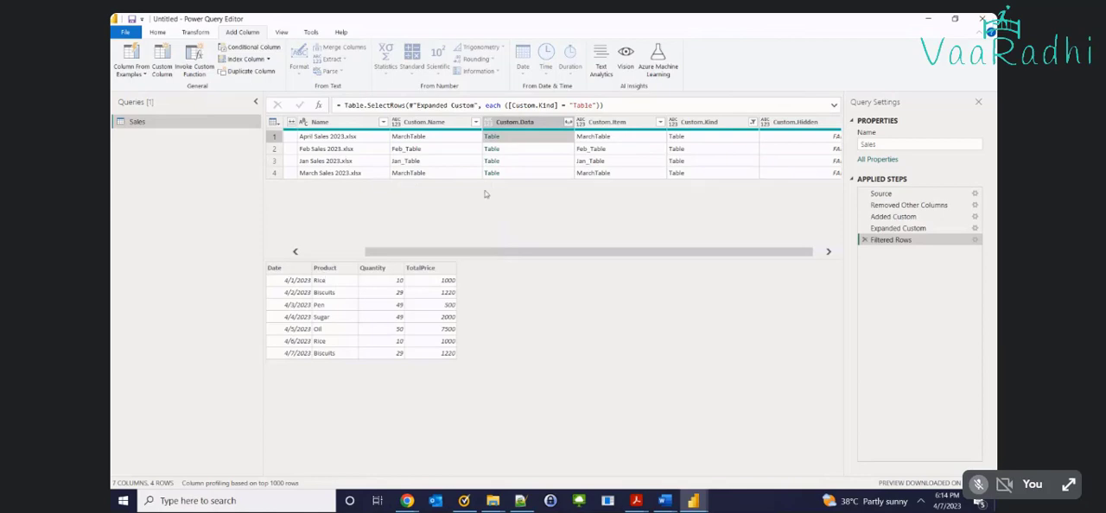
Preview the Custom.Data tables of the April, Feb, Jan and March workbooks to compare their columns and rows
left_click(521, 161)
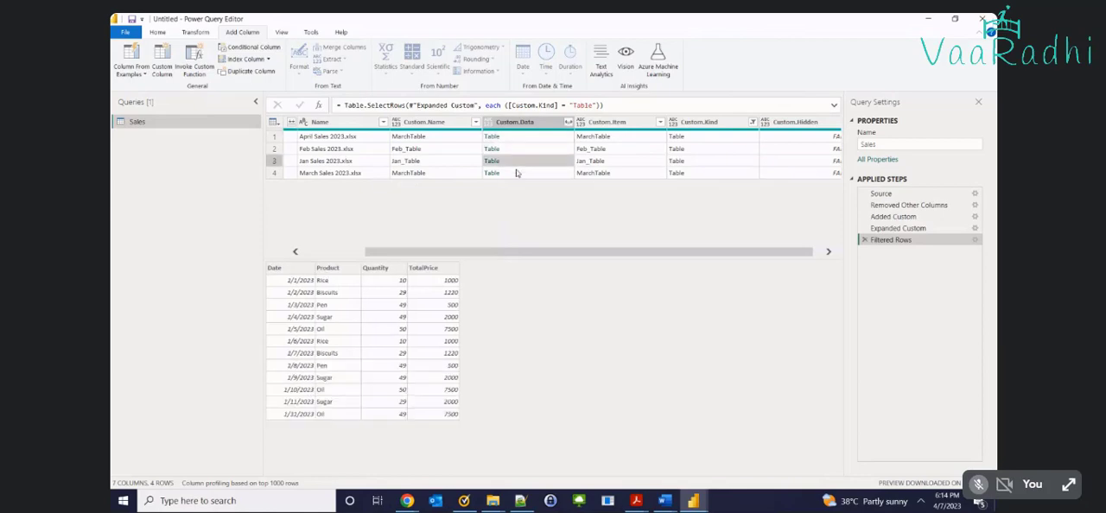
left_click(516, 172)
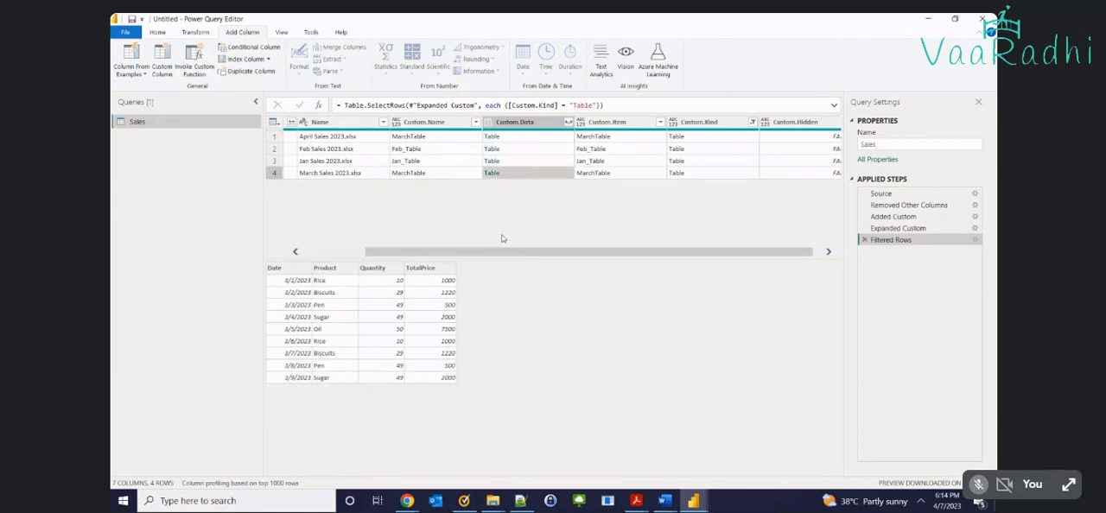
left_click(535, 139)
left_click(534, 151)
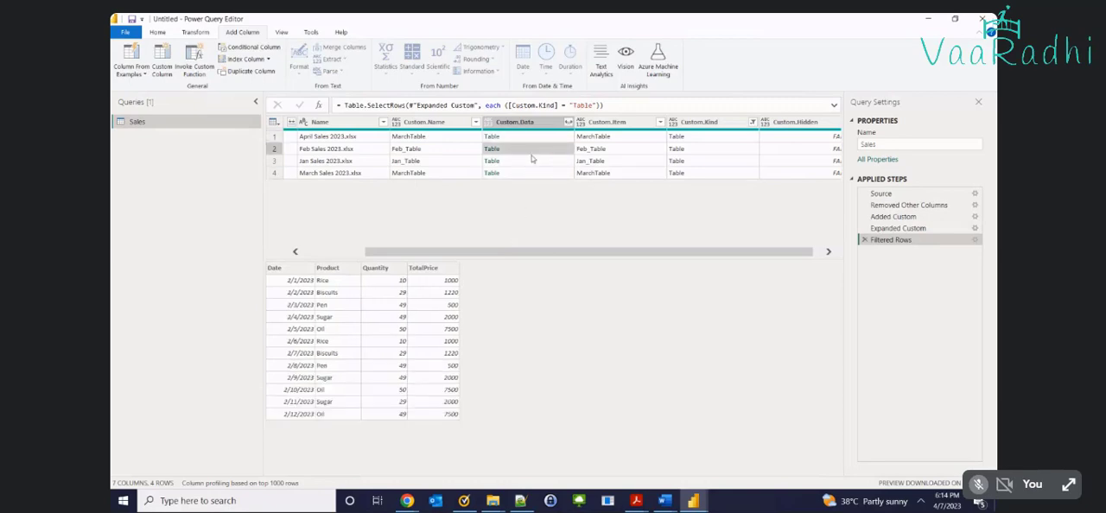
left_click(530, 163)
left_click(531, 174)
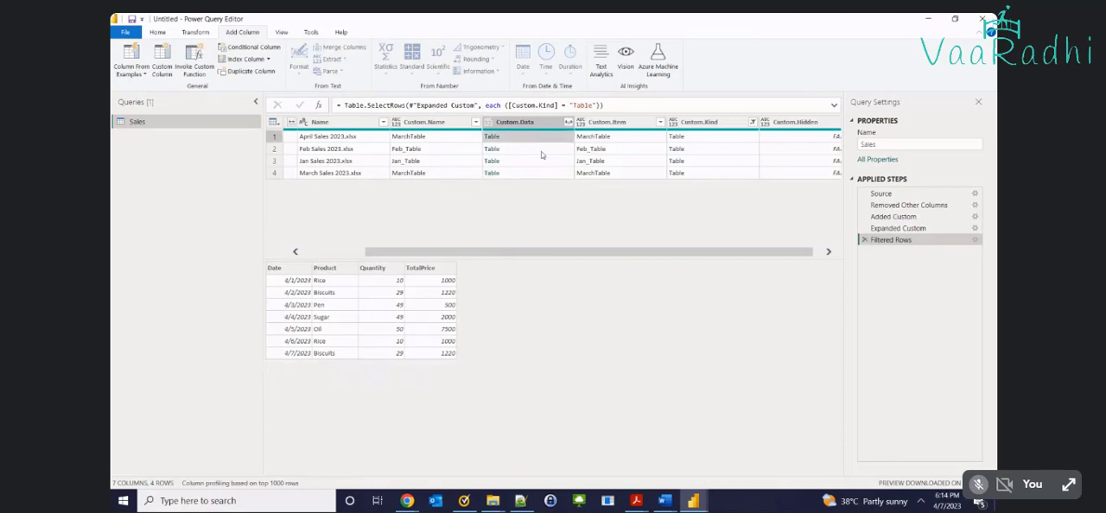
left_click(544, 161)
left_click(542, 175)
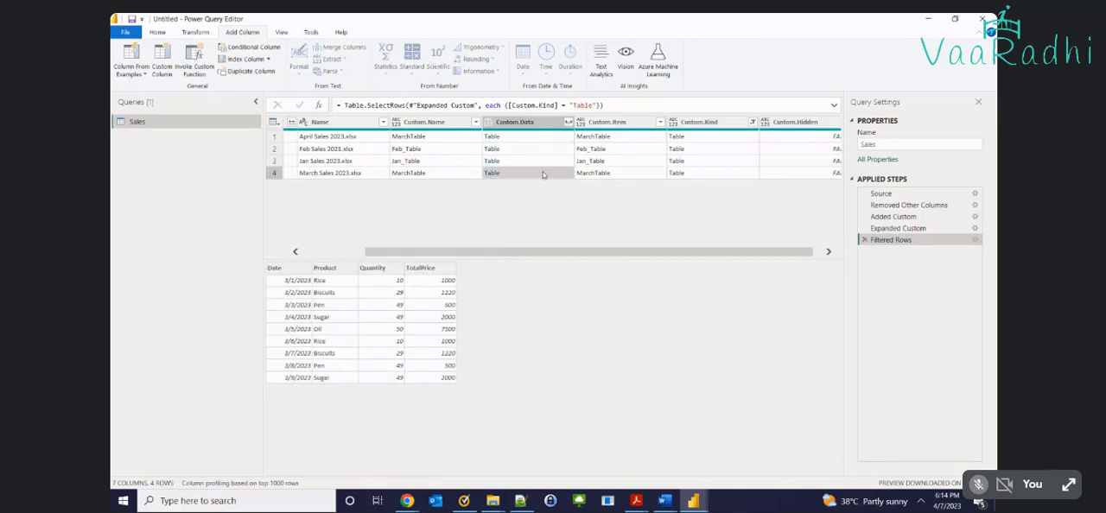
Expand all columns of Custom.Data with the original column name as prefix, and delete that expansion from the applied steps
left_click(568, 123)
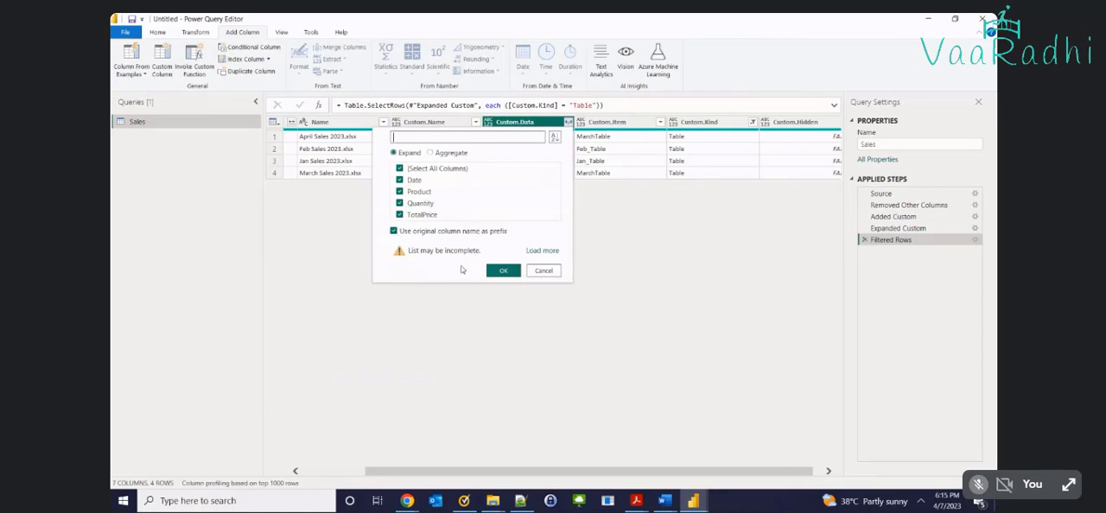
left_click(504, 273)
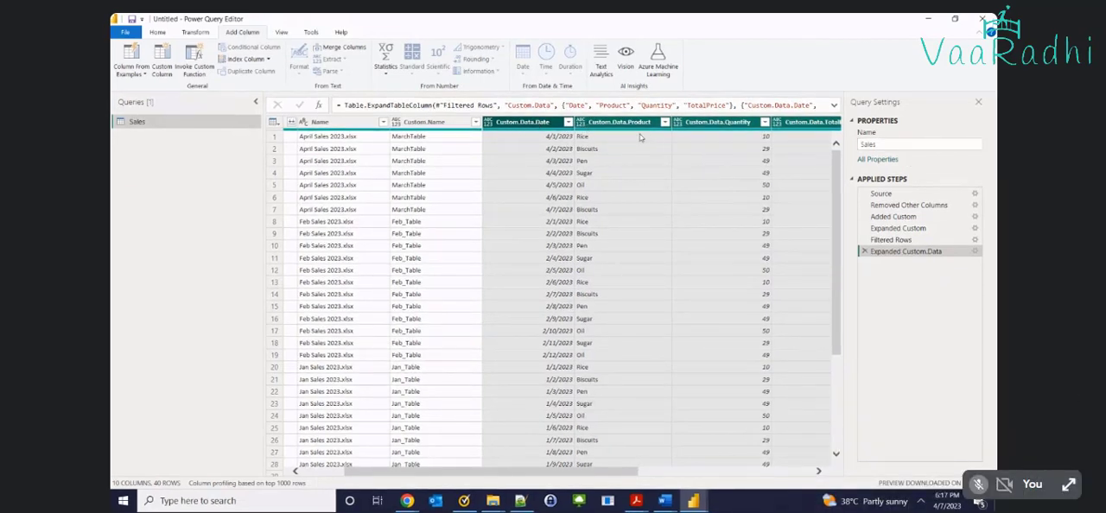
left_click(865, 251)
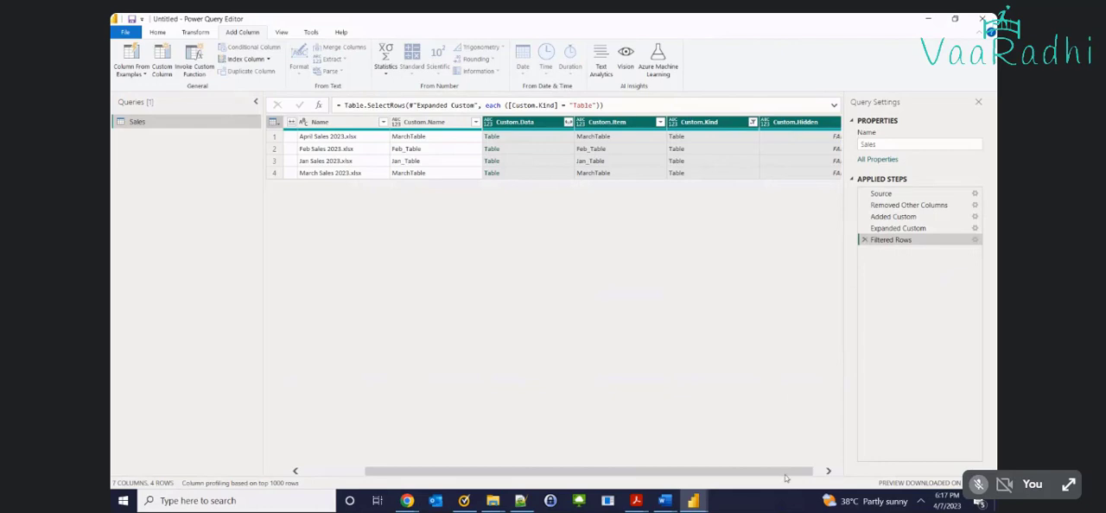
Expand Custom.Data into Date, Product, Quantity and TotalPrice without using the original column name as prefix
scroll(750, 342, "right", 1)
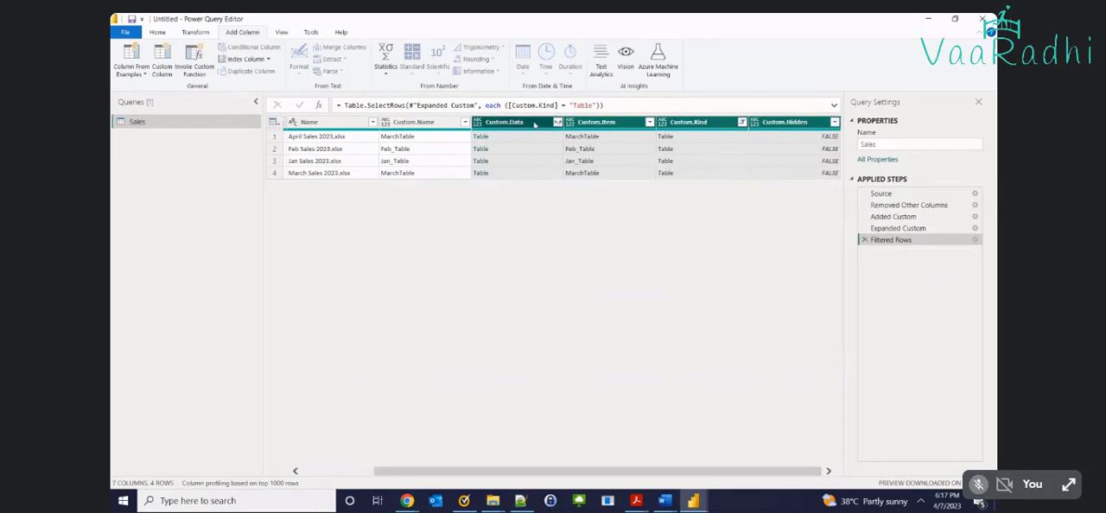
left_click(557, 123)
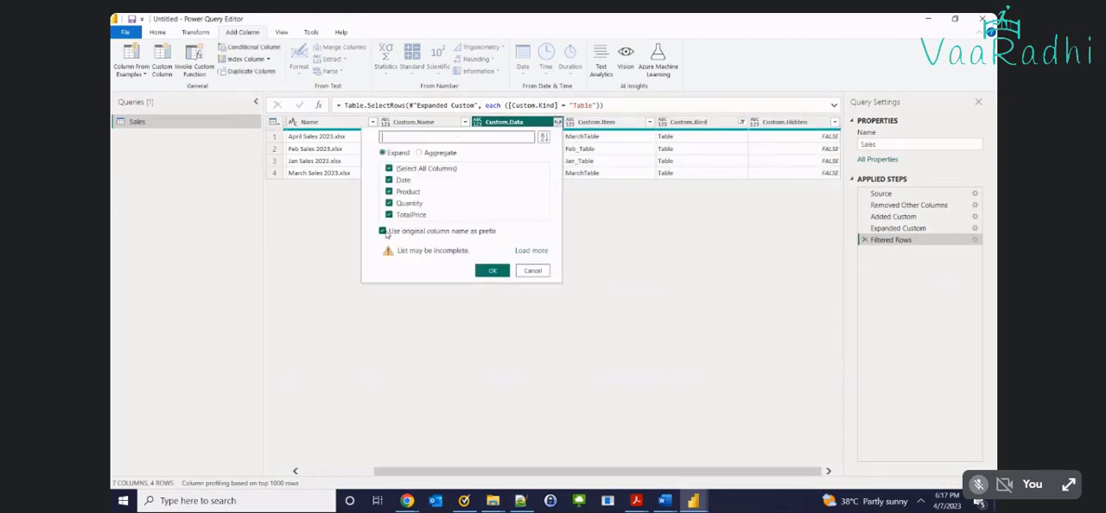
left_click(383, 231)
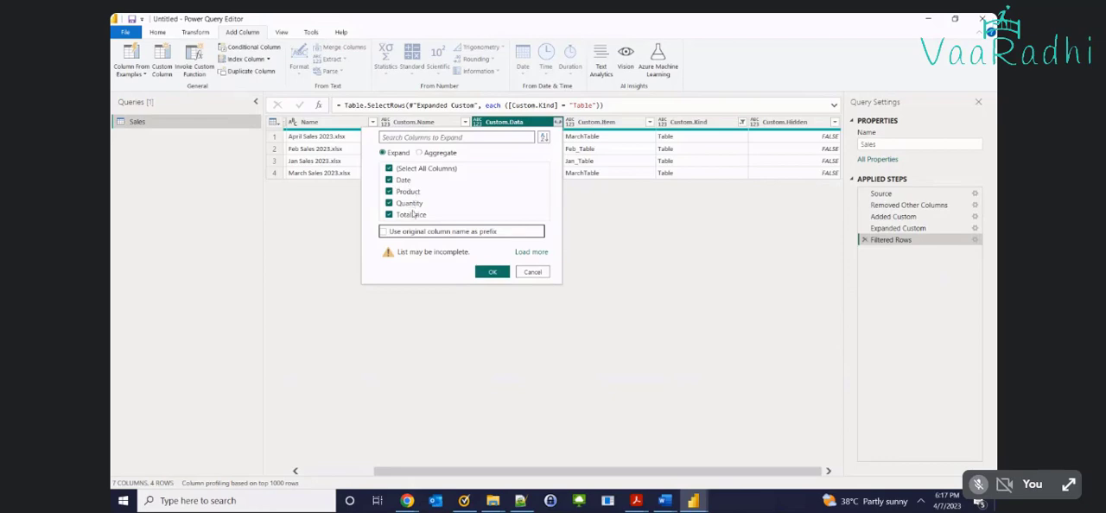
left_click(492, 272)
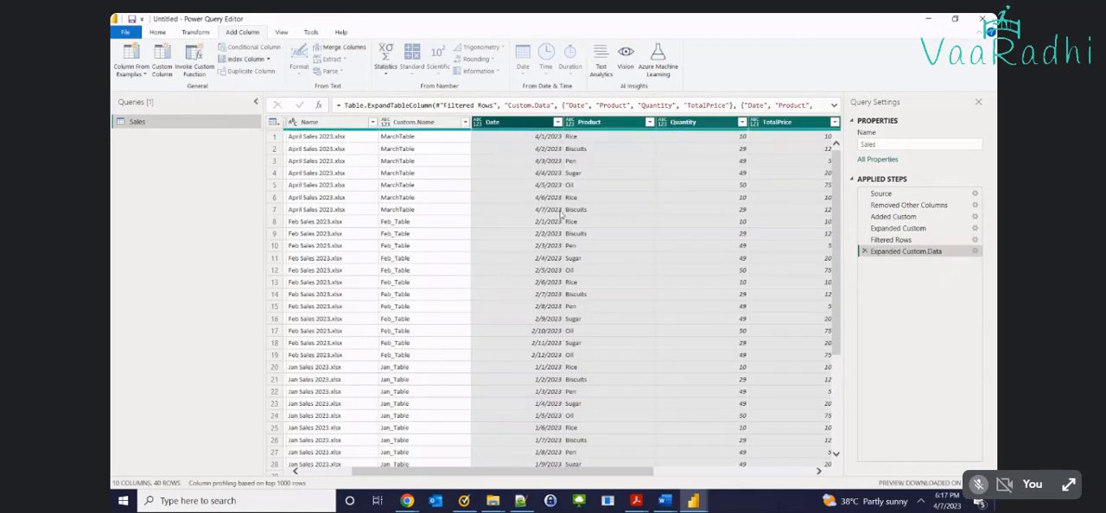
Check the April and February dates in the expanded rows, and delete the Expanded Custom.Data step
left_click(557, 211)
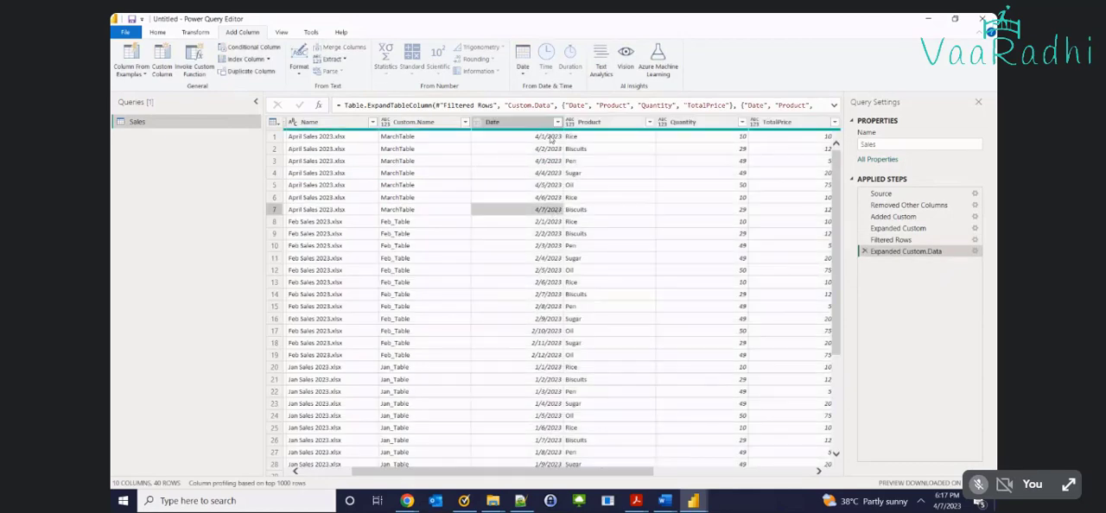
left_click(541, 222)
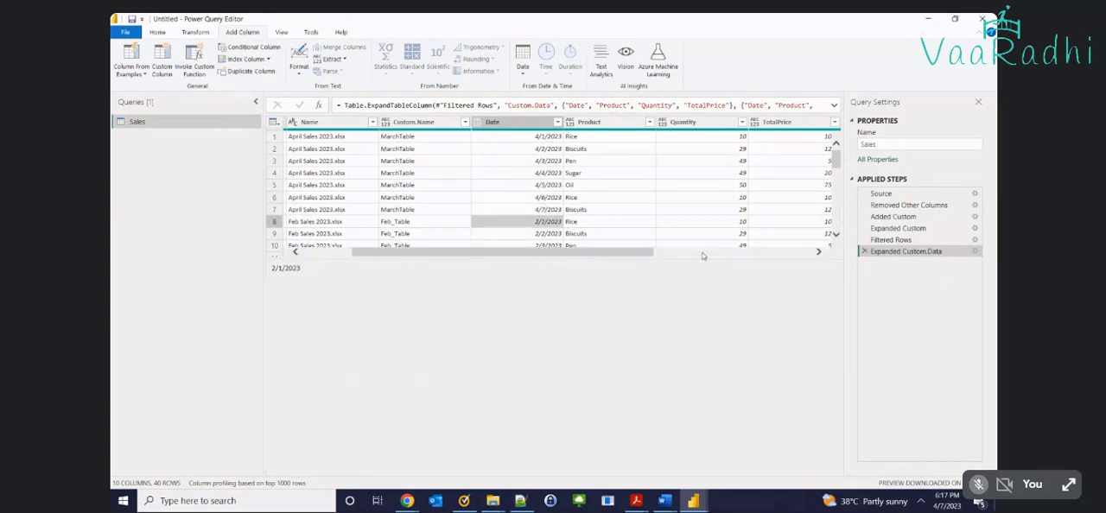
scroll(499, 239, "down", 2)
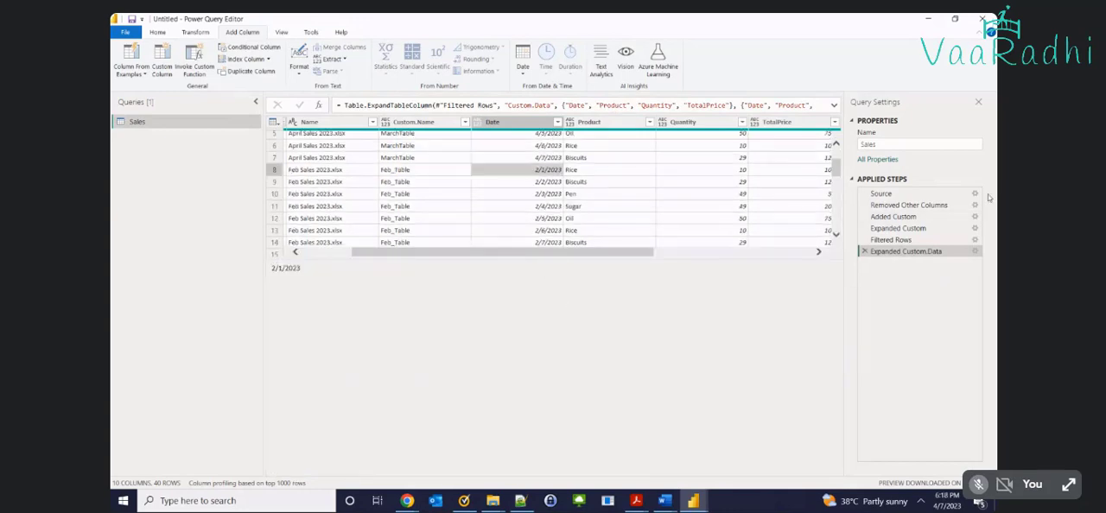
left_click(864, 251)
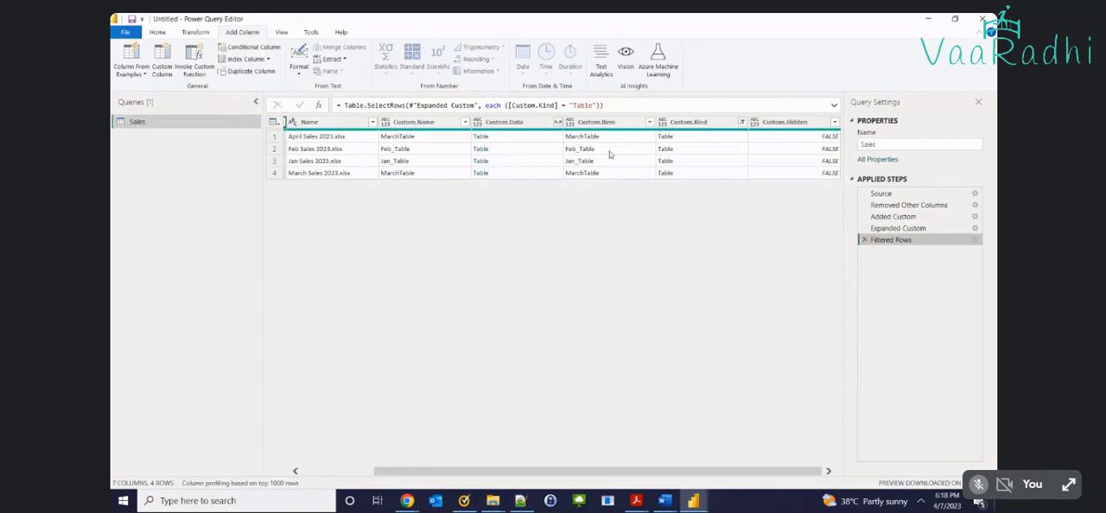
Expand Custom.Data again with all four unprefixed columns, and review the appended rows and remaining columns of the four workbooks
left_click(557, 122)
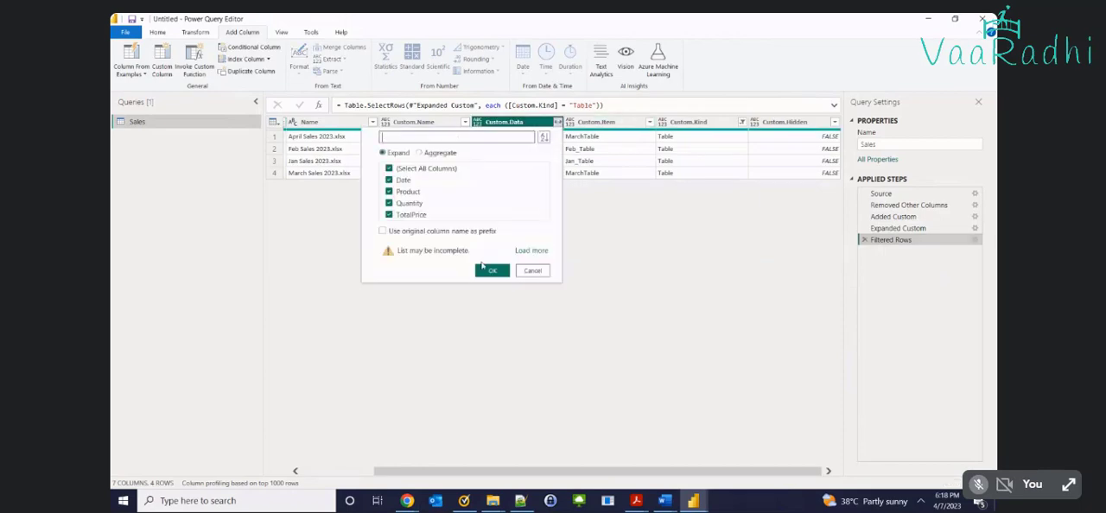
left_click(491, 271)
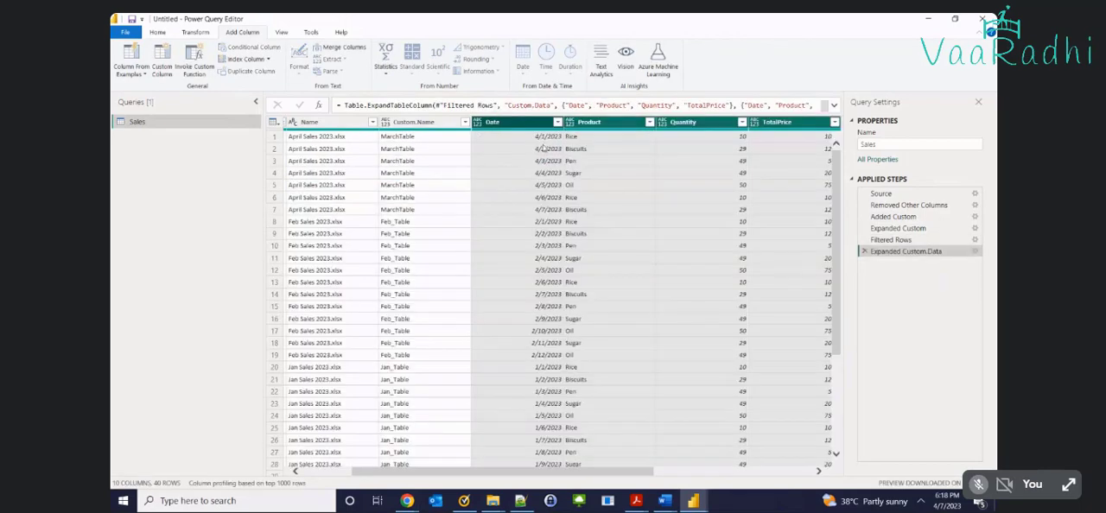
scroll(547, 348, "down", 3)
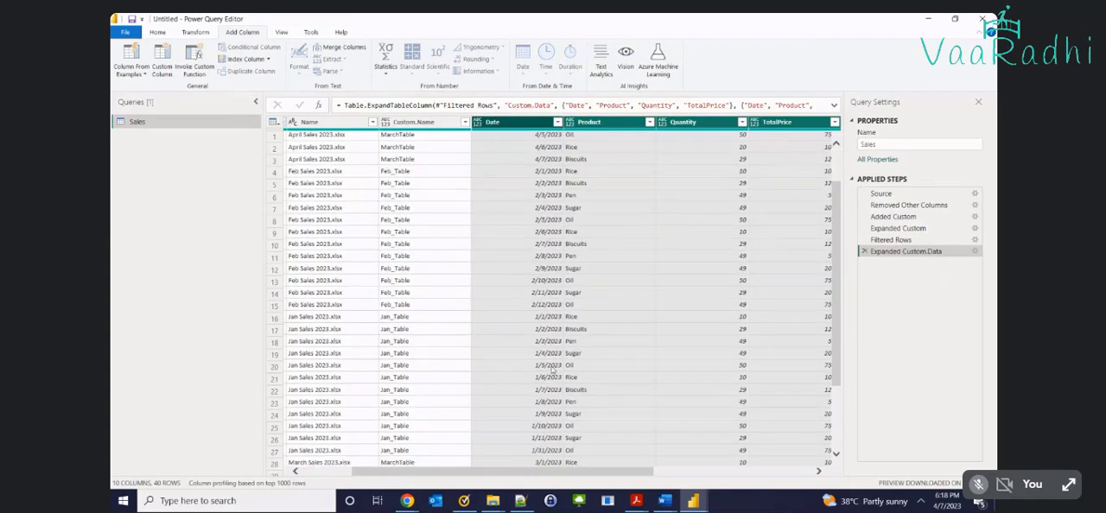
scroll(547, 350, "down", 2)
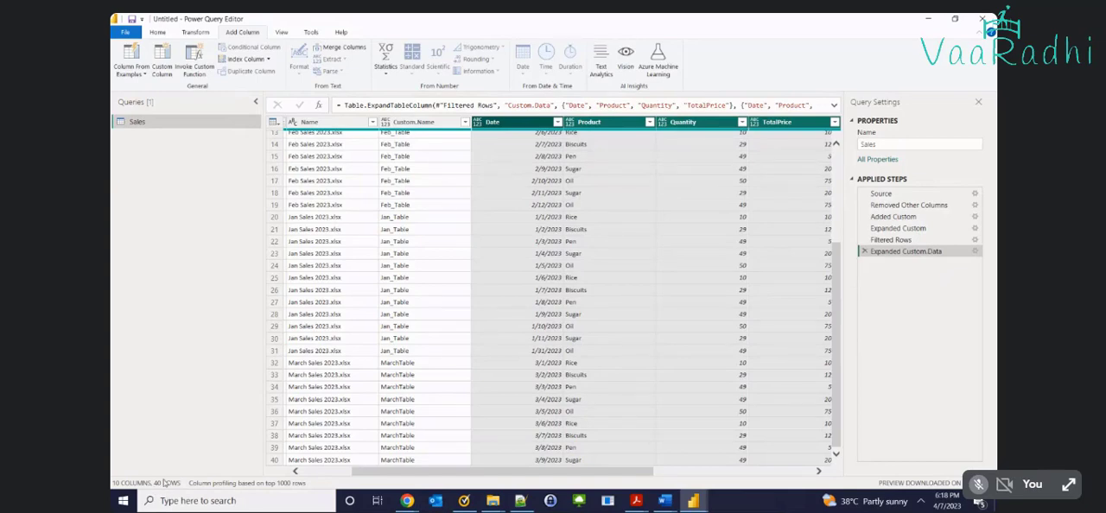
scroll(411, 400, "up", 4)
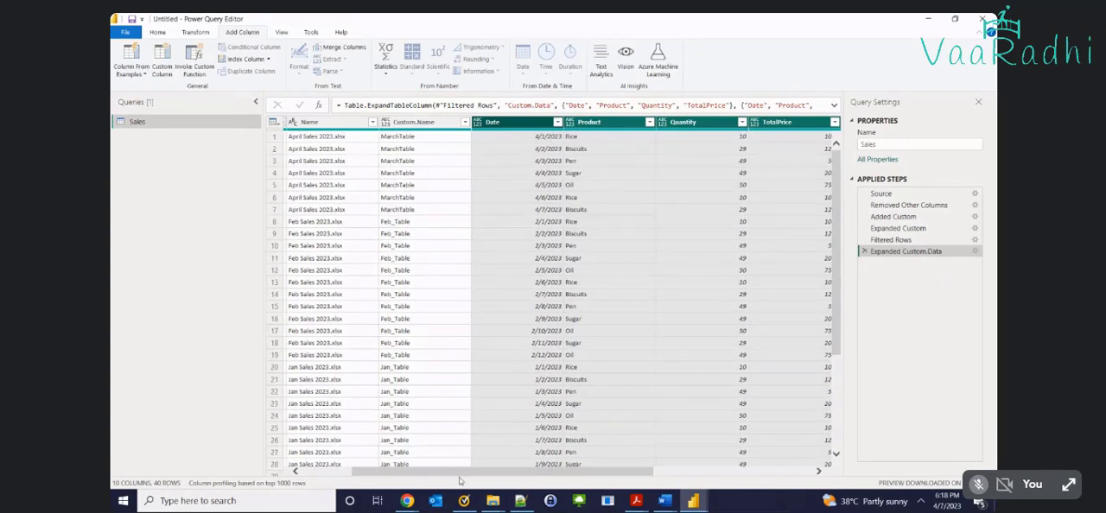
left_click_drag(590, 470, 749, 471)
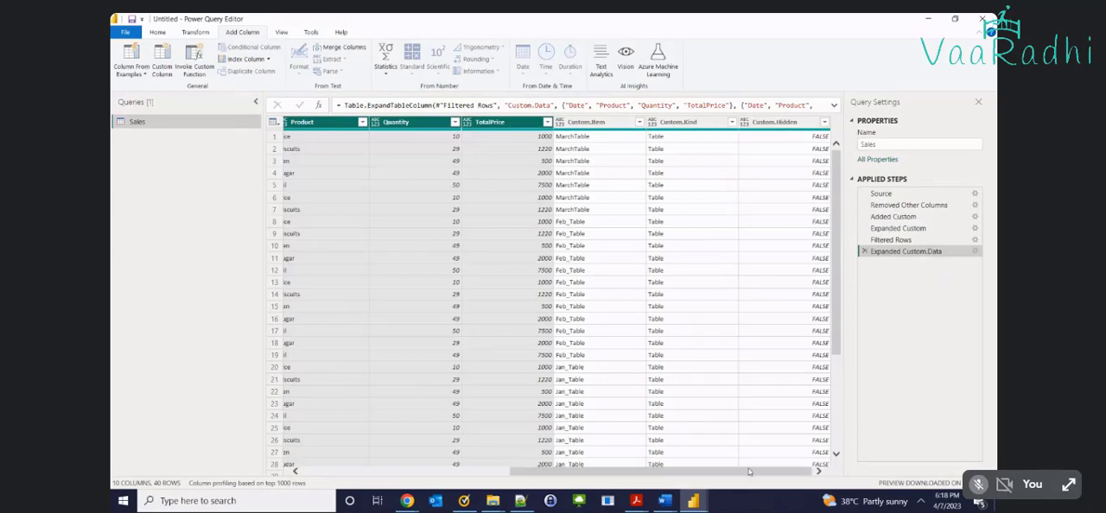
key("alt+Tab")
left_click(673, 120)
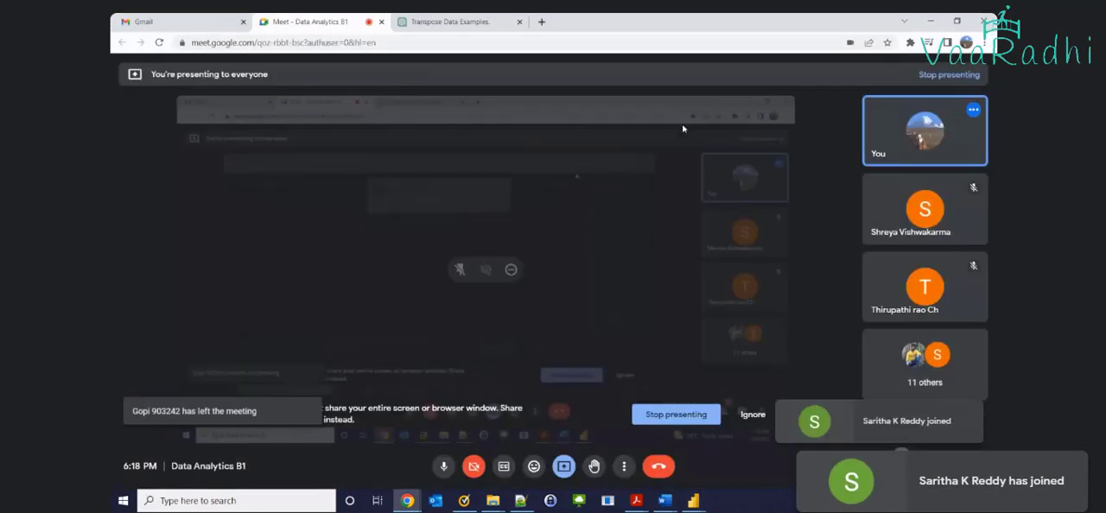
key("alt+Tab")
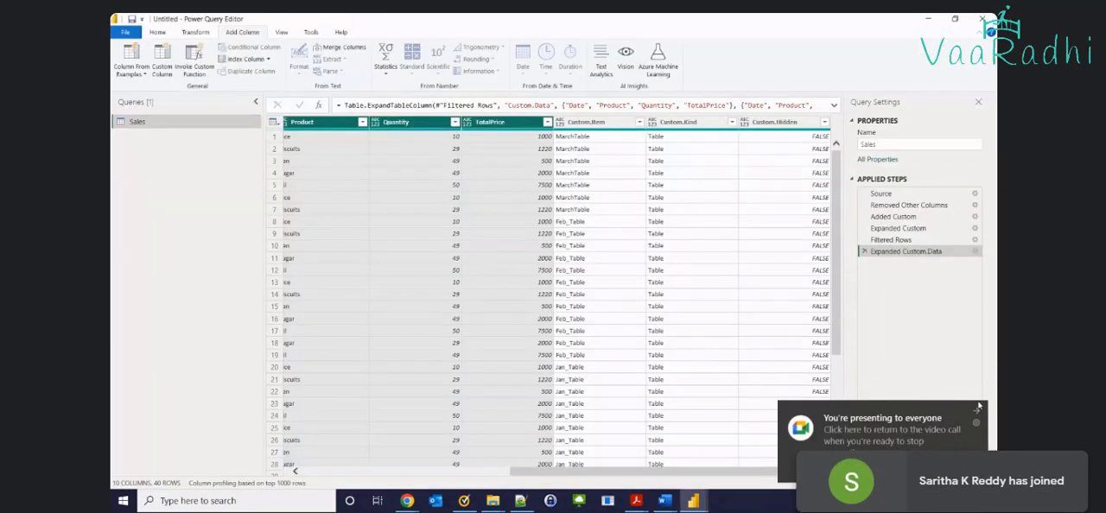
left_click(974, 411)
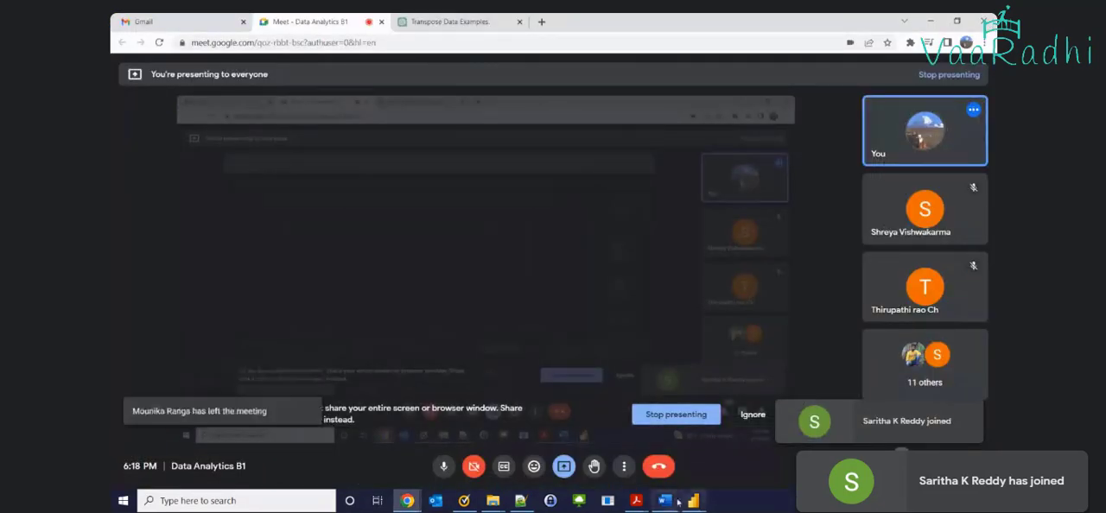
key("alt+Tab")
mouse_move(692, 499)
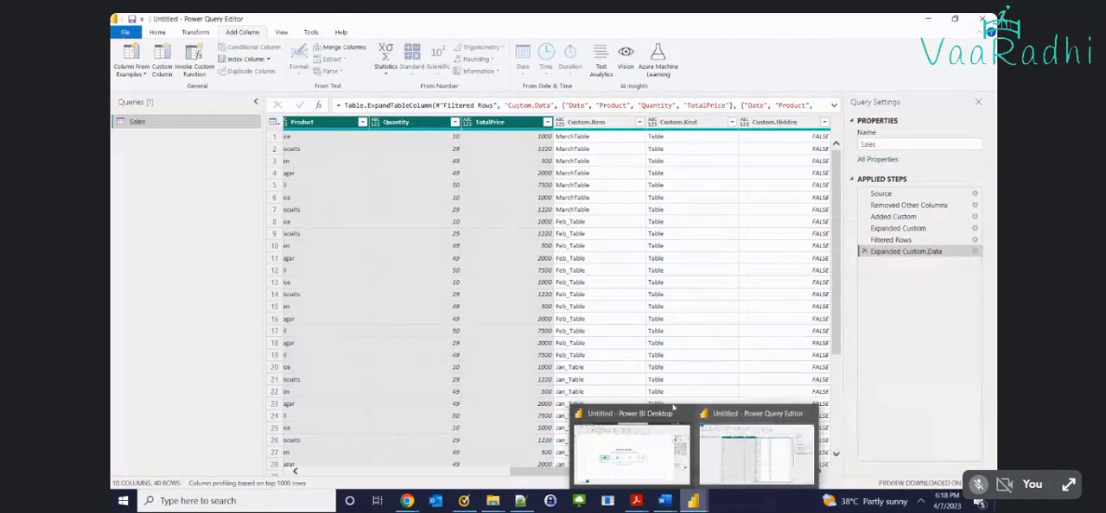
Keep only the Date, Product, Quantity and TotalPrice columns, removing all other columns
left_click_drag(566, 477, 504, 477)
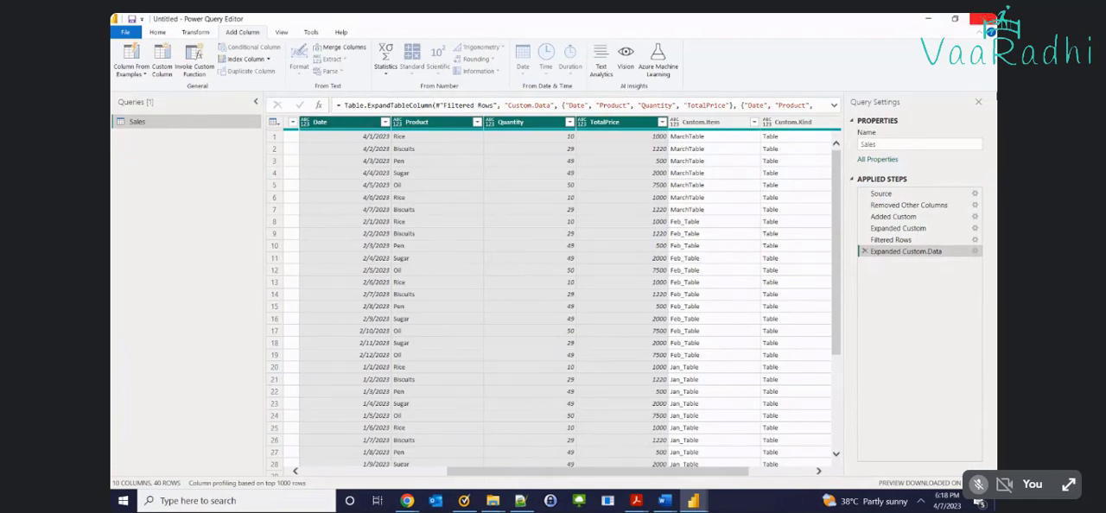
left_click(337, 123)
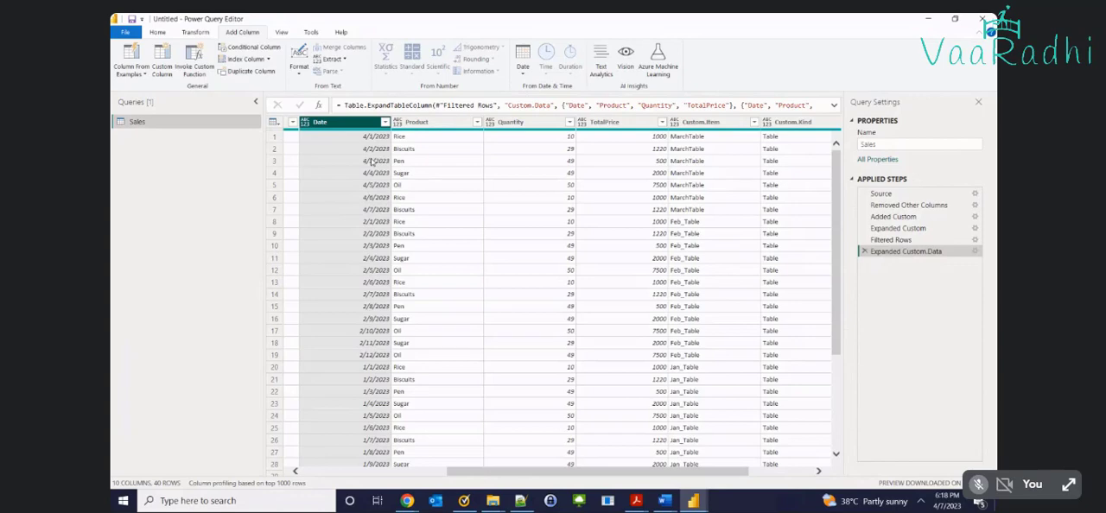
left_click(432, 123, "ctrl")
left_click(509, 123, "ctrl")
left_click(603, 124, "ctrl")
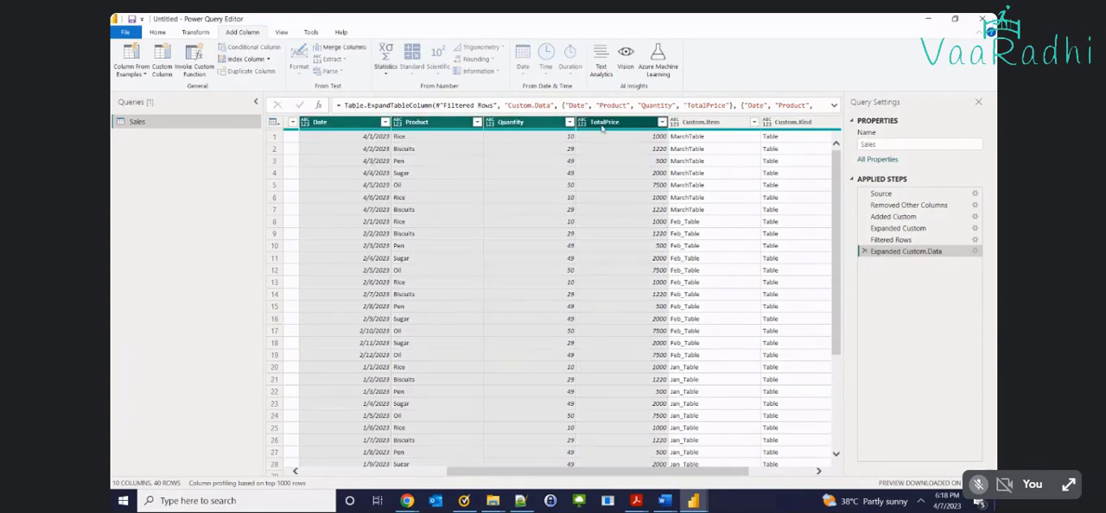
right_click(603, 126)
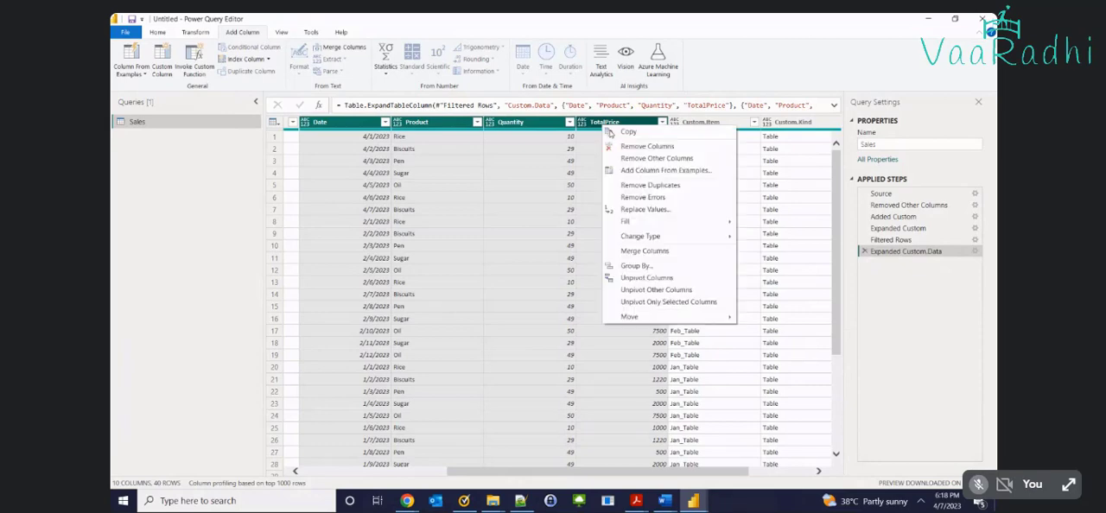
left_click(654, 160)
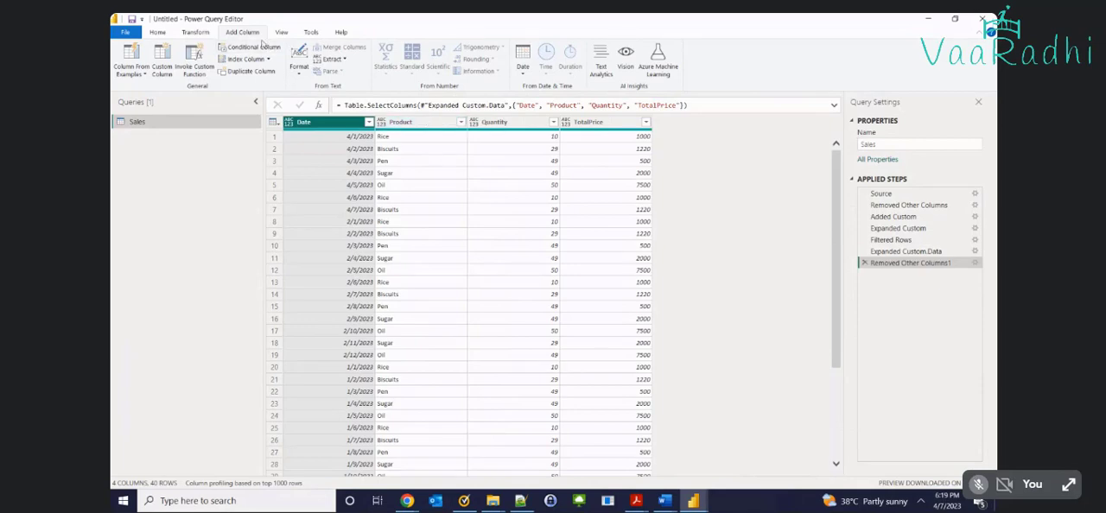
Start a column from examples based on the Date column, using the Month Name from Date suggestion for the first row
left_click(131, 74)
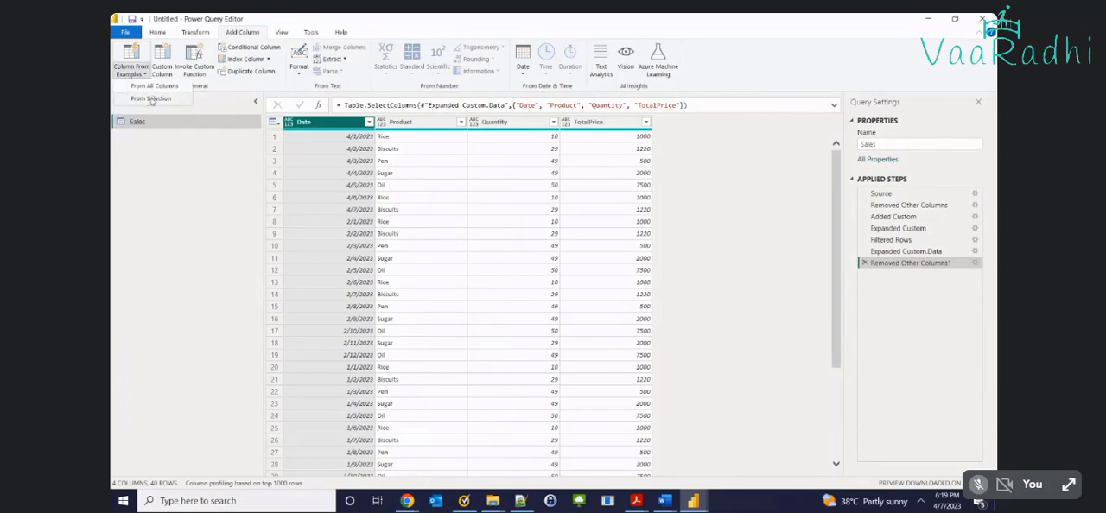
left_click(151, 99)
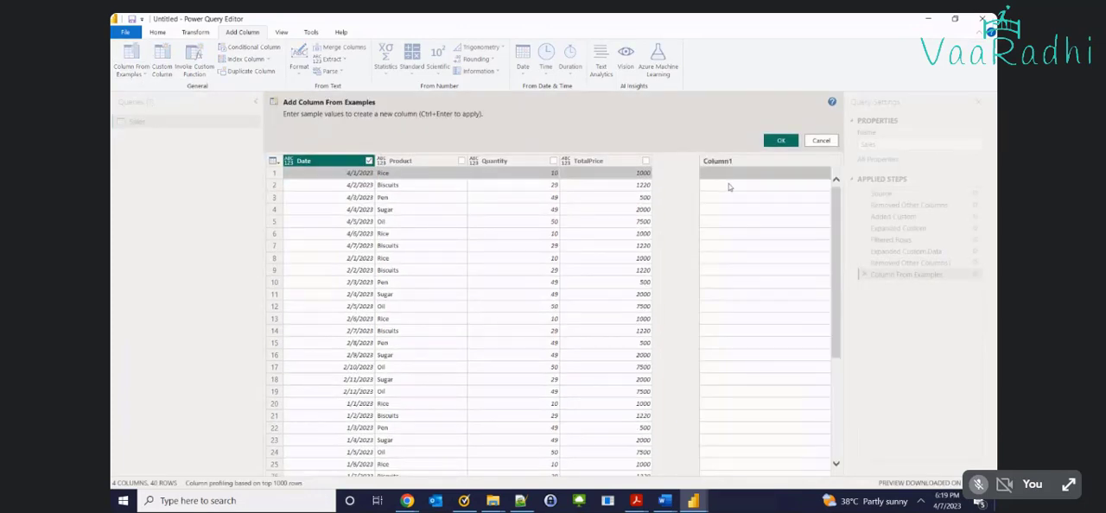
left_click(721, 172)
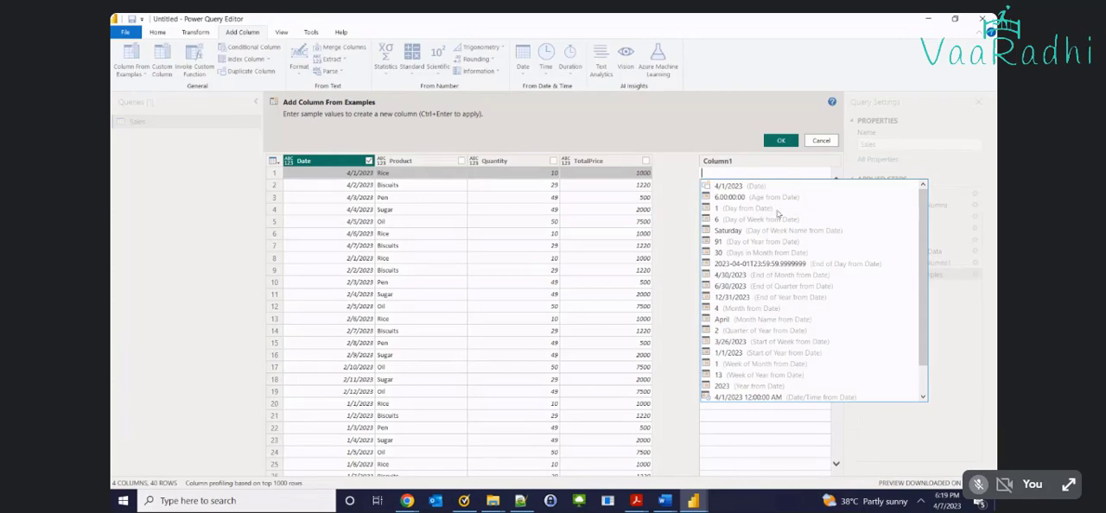
left_click(724, 320)
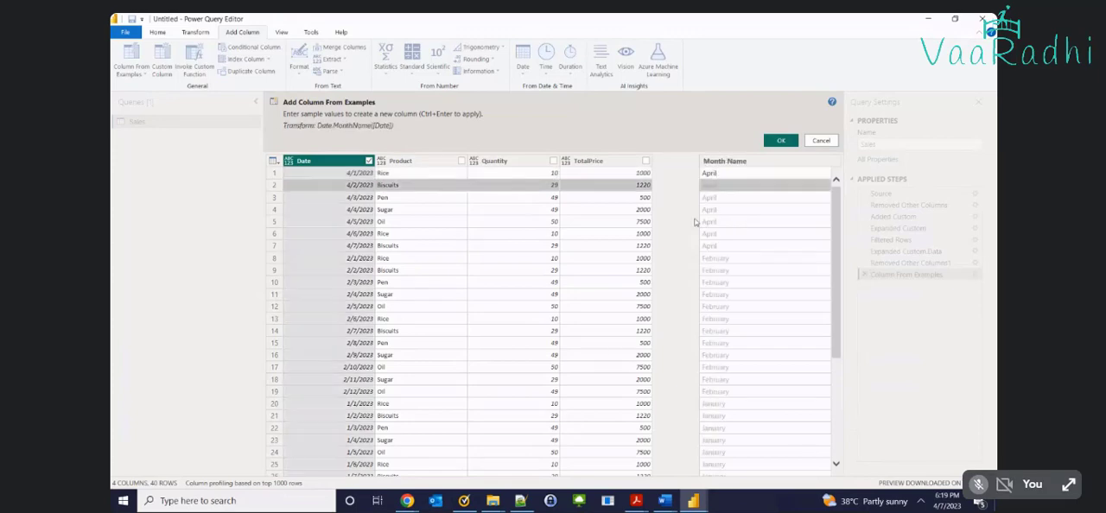
Compare the suggested month names with the dates in all rows, and add the Month Name column to the query
left_click(357, 210)
scroll(709, 229, "down", 1)
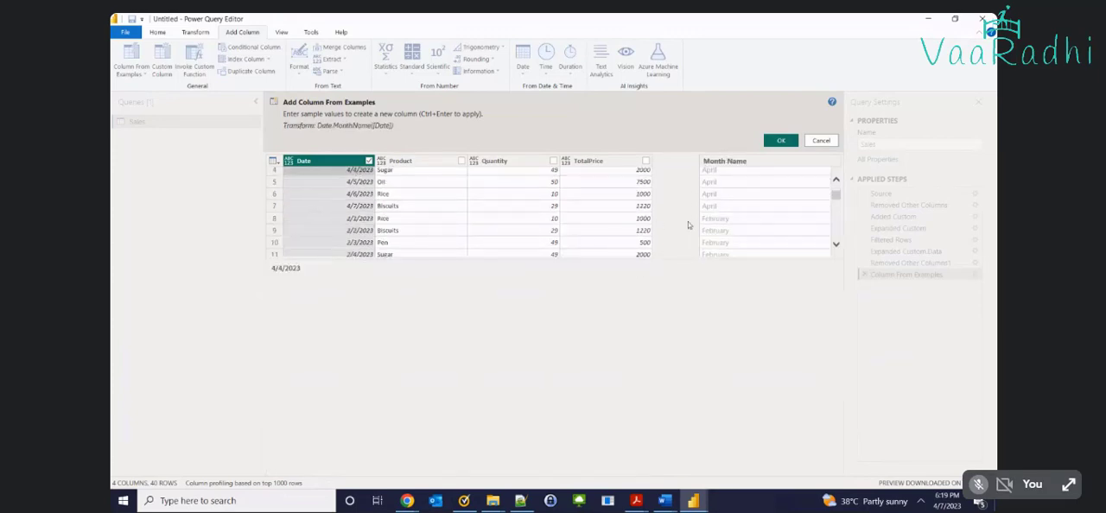
left_click(720, 209)
scroll(720, 209, "down", 1)
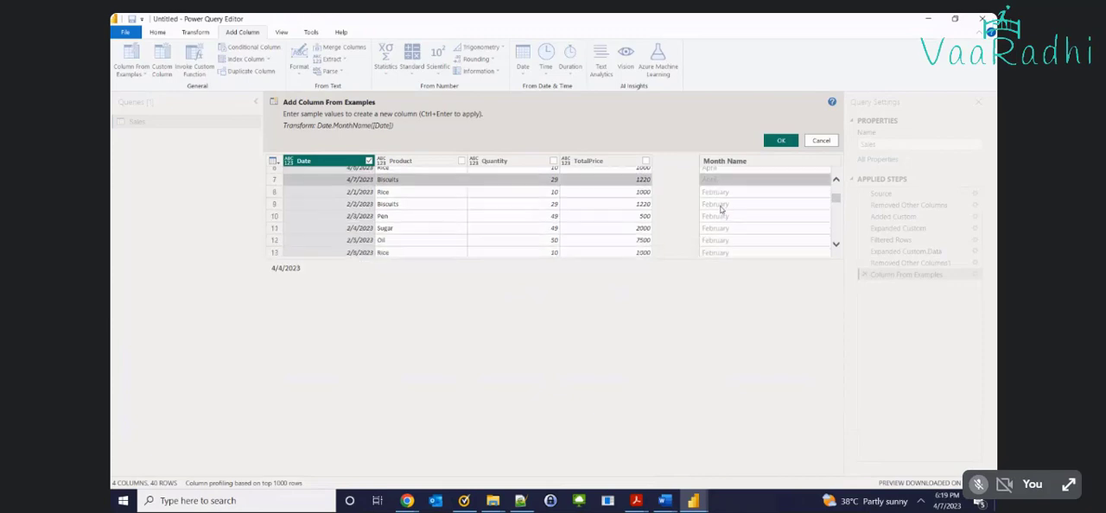
scroll(716, 212, "down", 1)
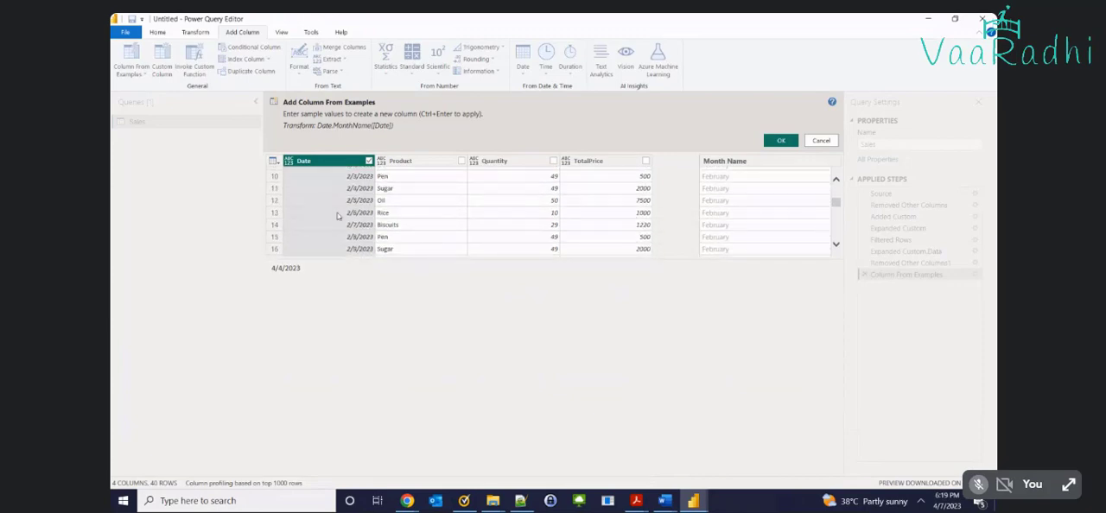
left_click(740, 212)
scroll(741, 214, "down", 1)
scroll(742, 214, "down", 2)
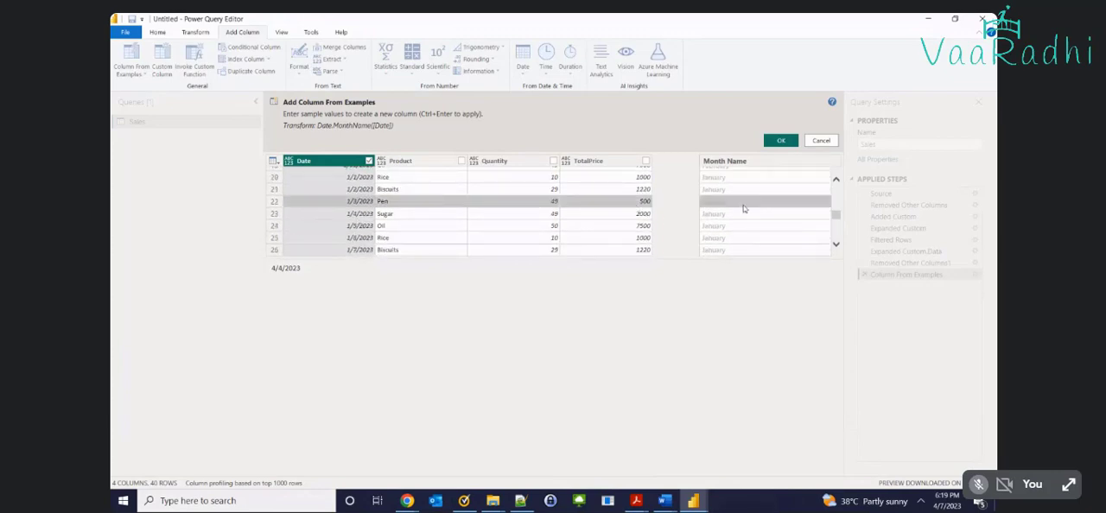
scroll(741, 210, "down", 3)
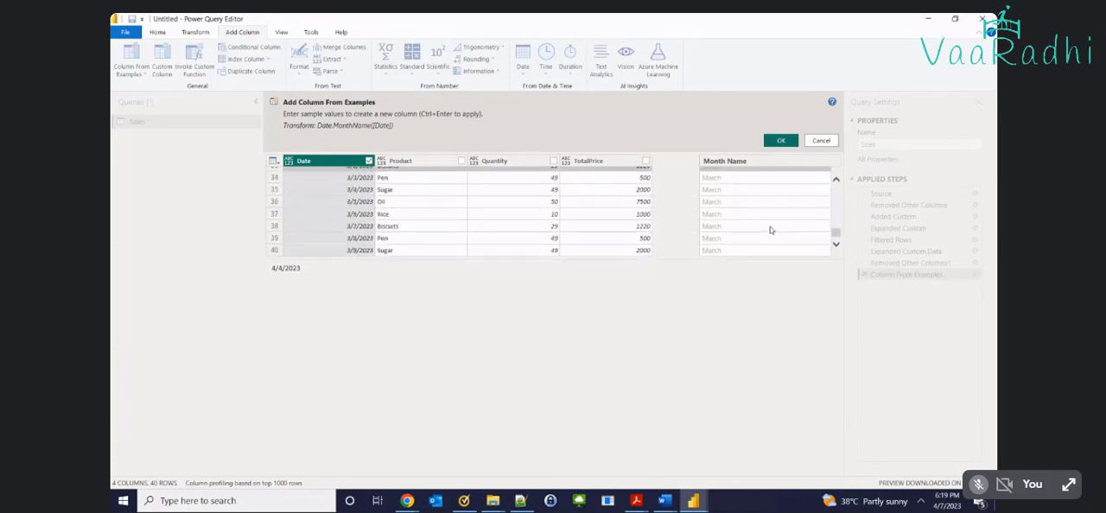
left_click(781, 141)
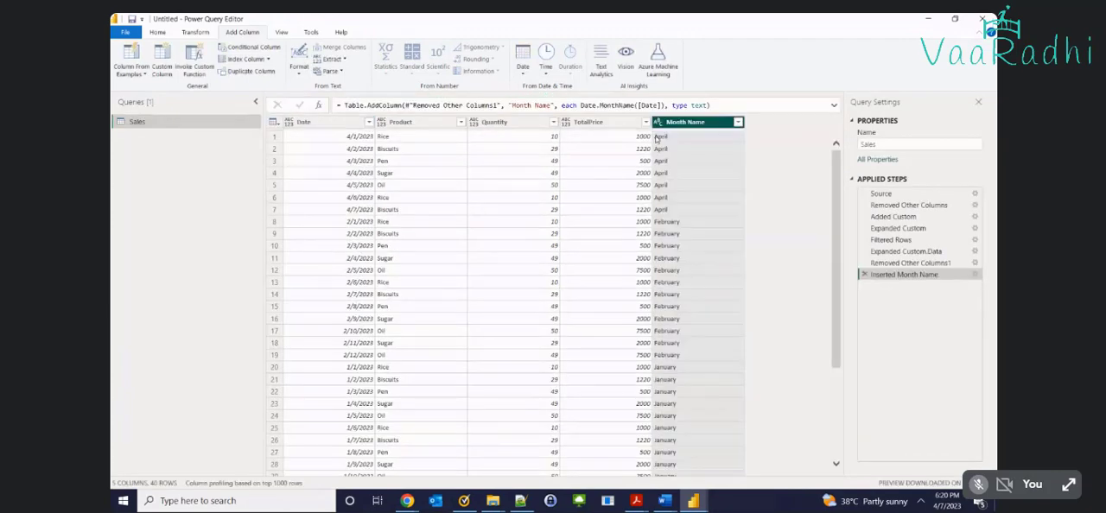
scroll(686, 187, "down", 4)
scroll(686, 188, "up", 4)
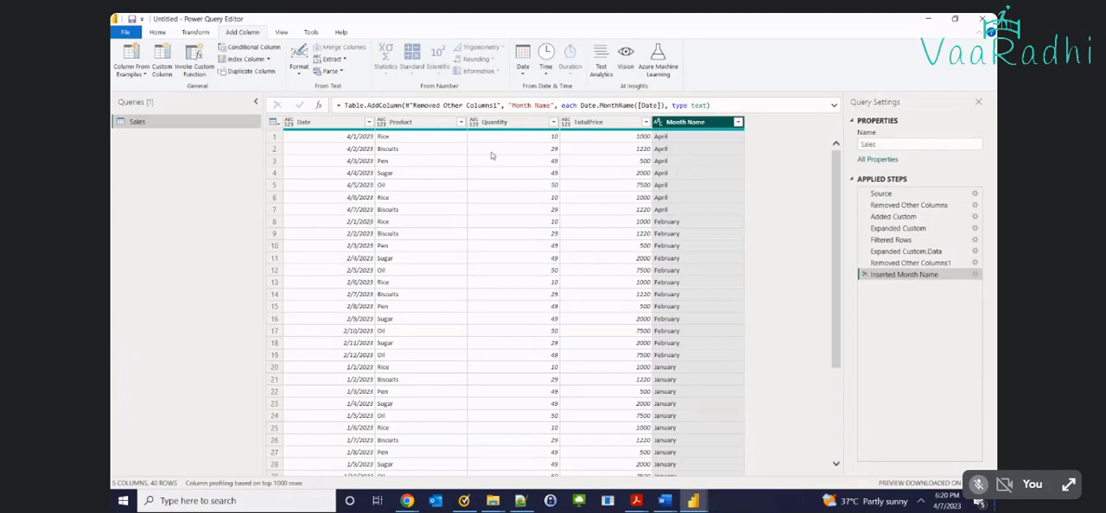
Try sorting the rows by Month Name in ascending order, review the order, and delete the Sorted Rows step
left_click(192, 32)
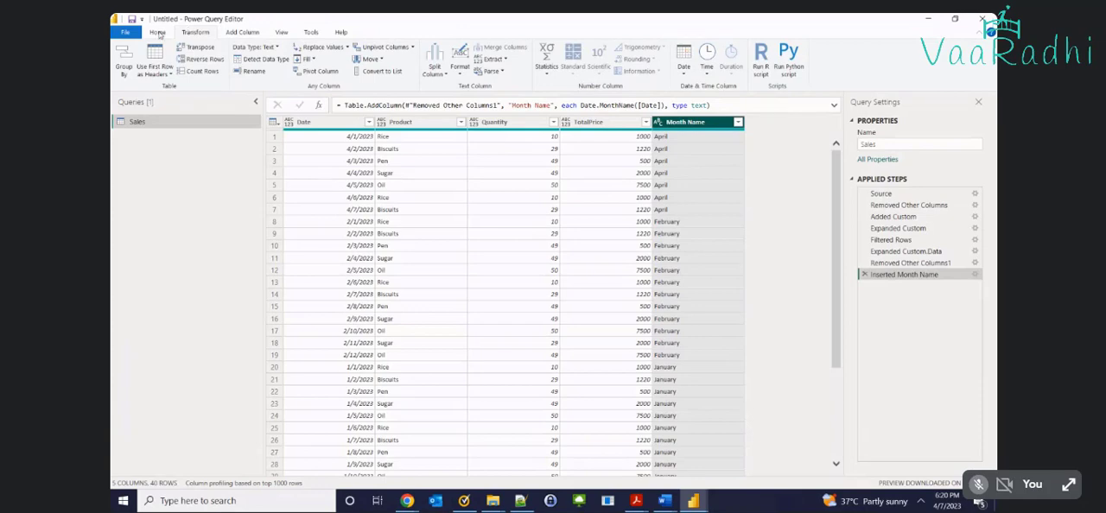
left_click(158, 33)
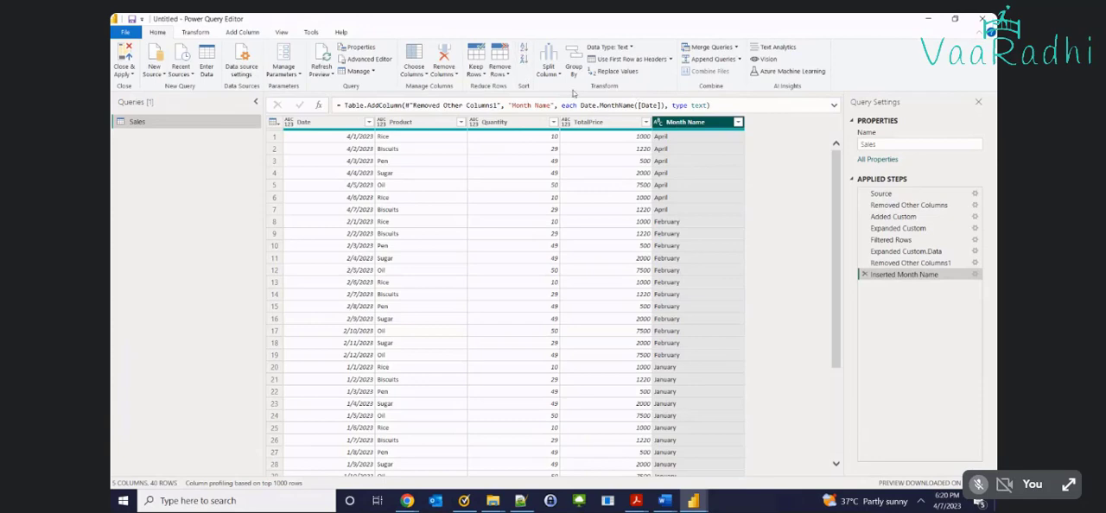
left_click(523, 49)
scroll(720, 216, "down", 4)
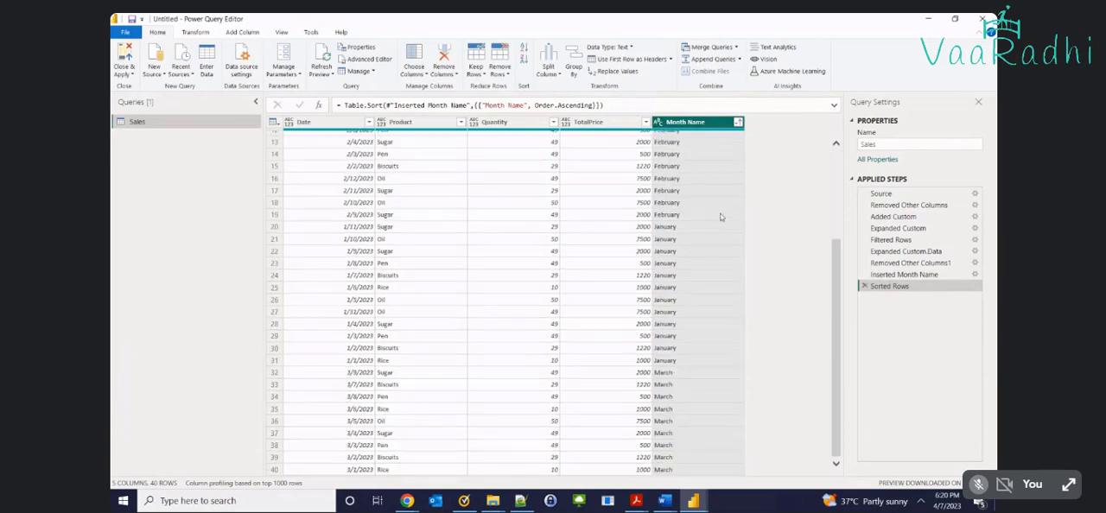
left_click(700, 353)
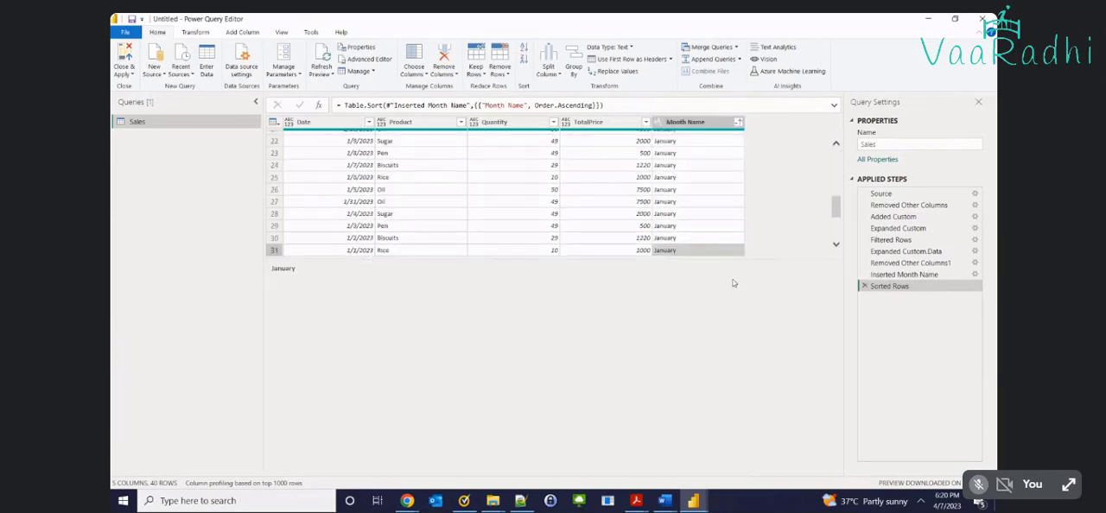
left_click(863, 286)
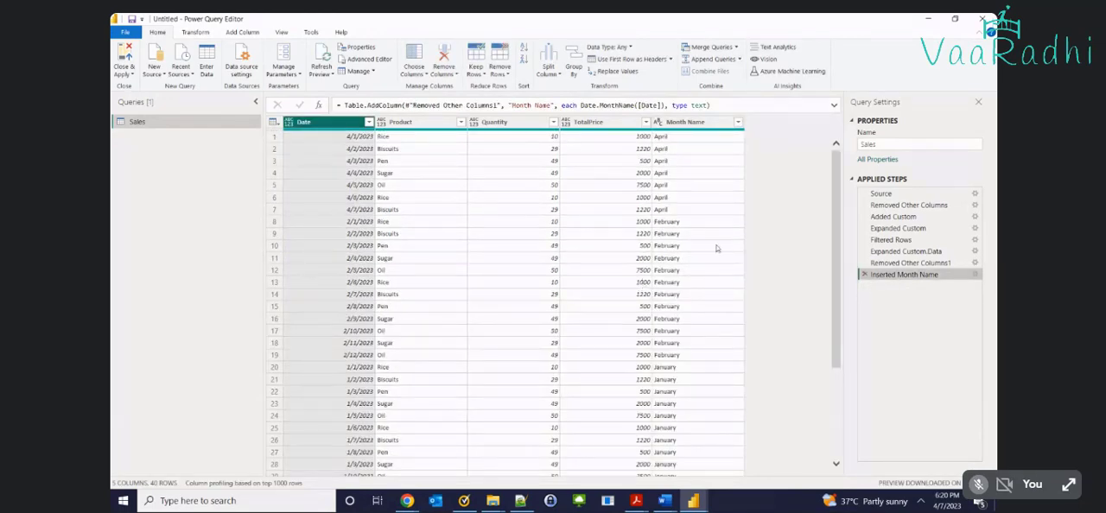
Sort the rows by the Date column in ascending order and check the order down to the last row
left_click(327, 128)
left_click(527, 46)
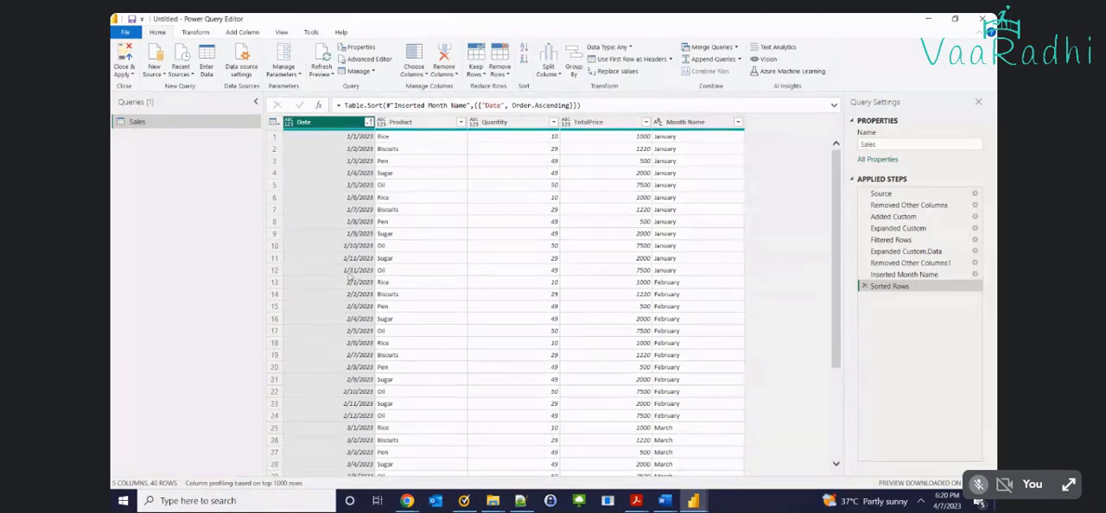
scroll(667, 311, "down", 4)
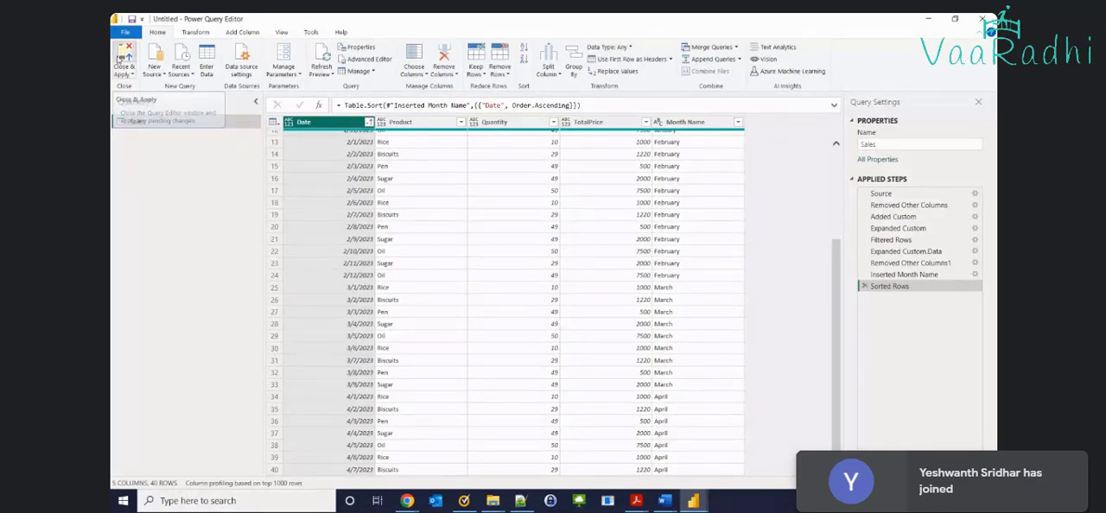
Close the query editor, applying the changes to load the Sales query into the Power BI Desktop model
key("alt+Tab")
key("alt+Tab")
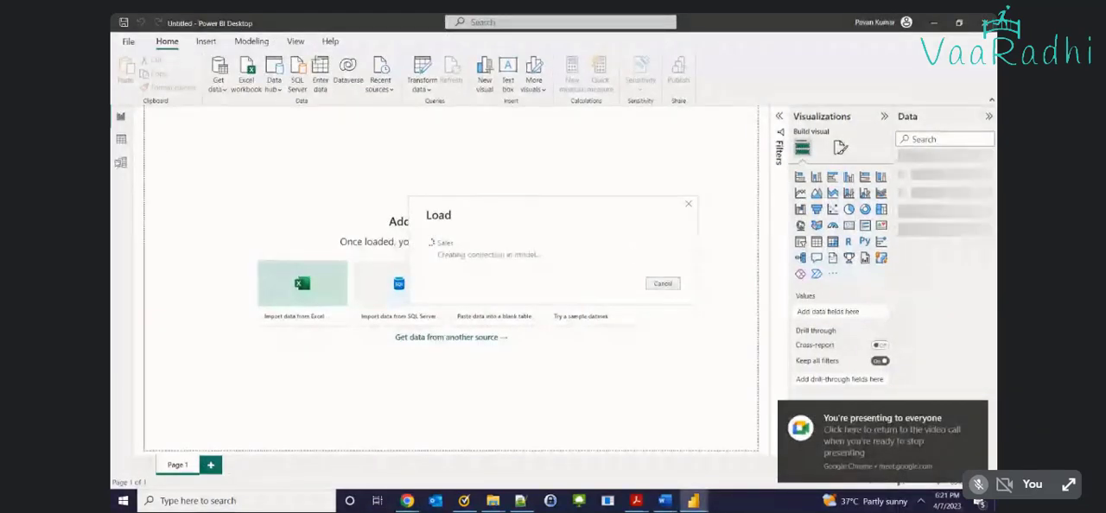
left_click(977, 410)
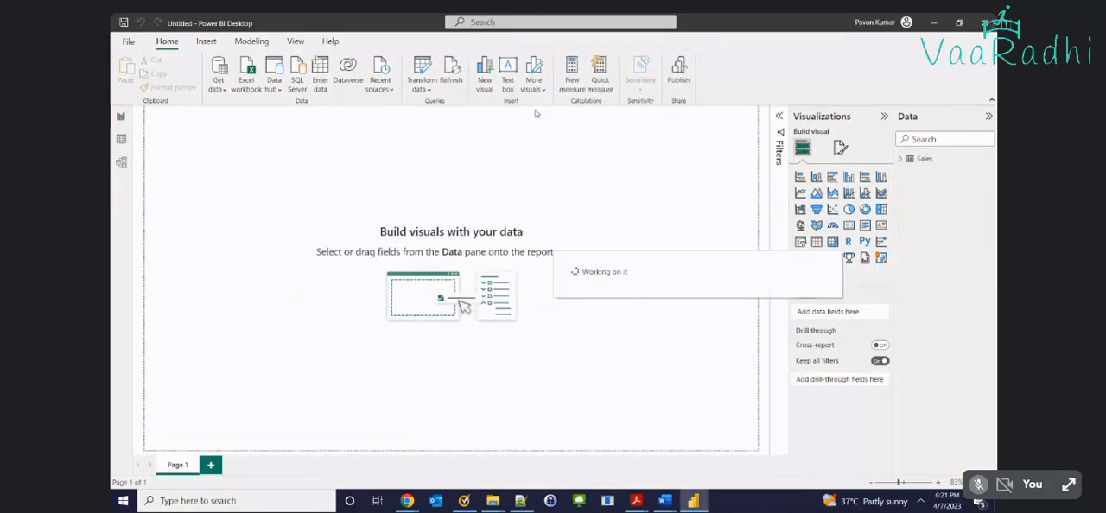
Review the loaded Sales table in the data view, including its list of fields and all of its rows
left_click(121, 139)
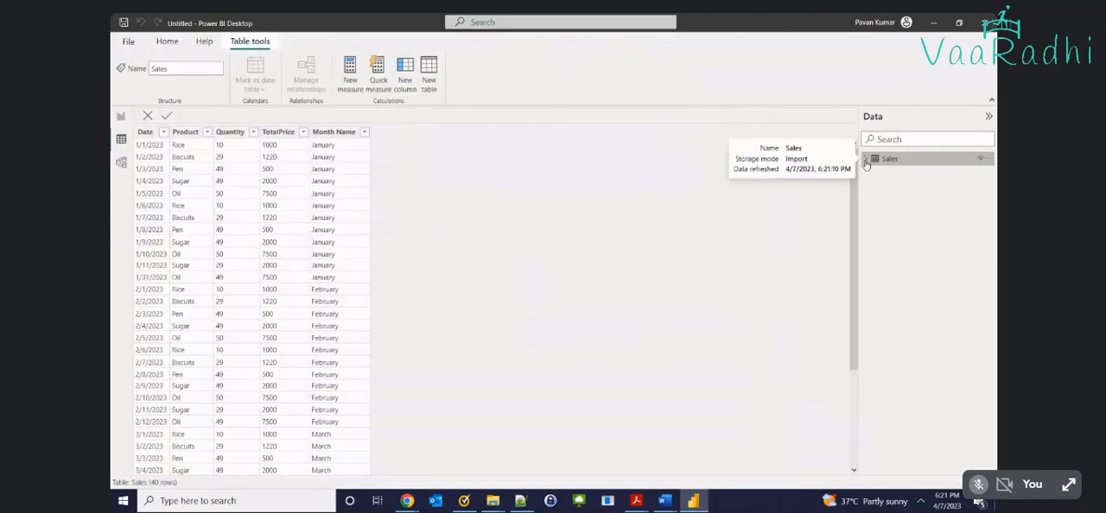
left_click(866, 160)
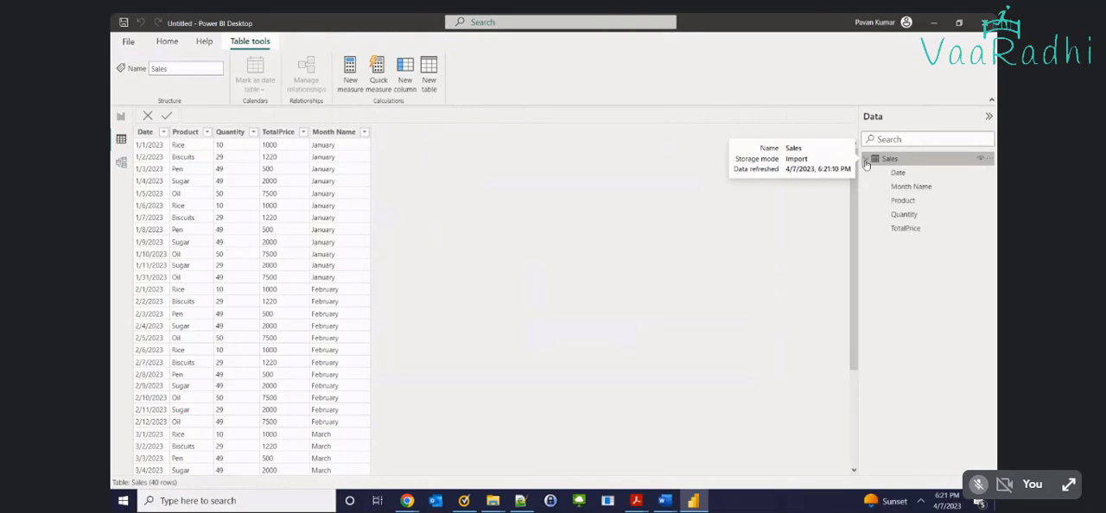
scroll(346, 224, "down", 4)
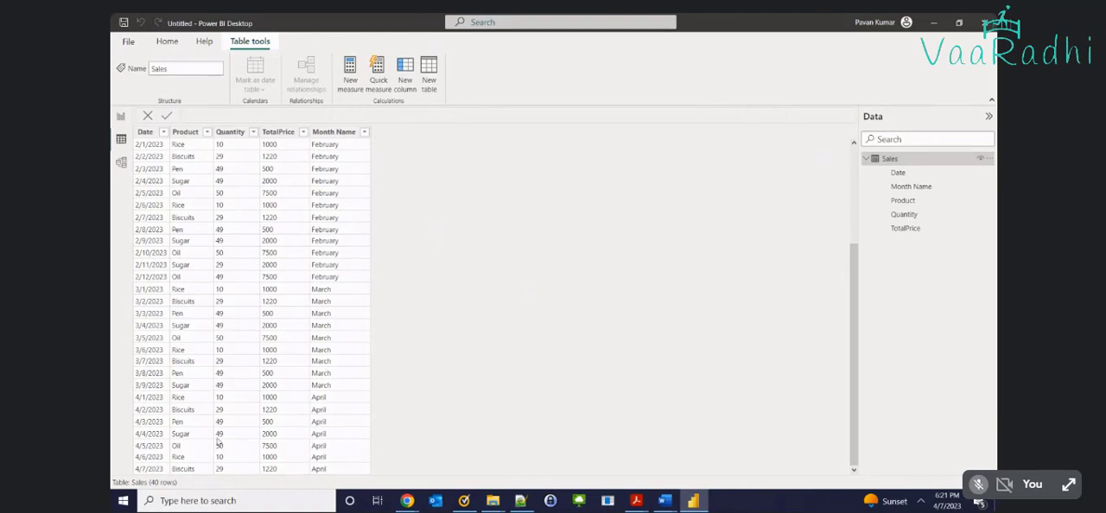
scroll(240, 368, "up", 4)
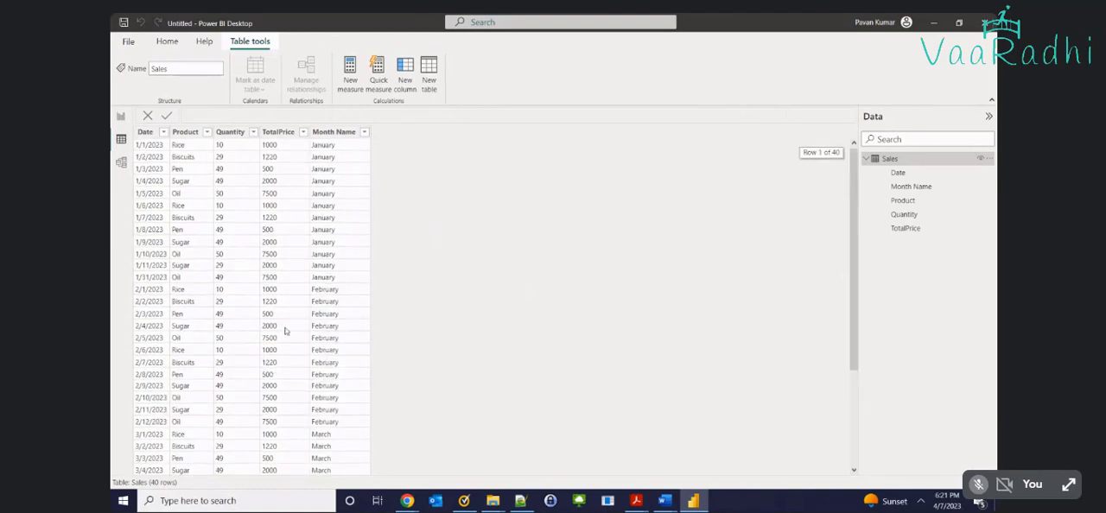
Add a card visual to the report page with the Product field, summarized as Count
left_click(119, 120)
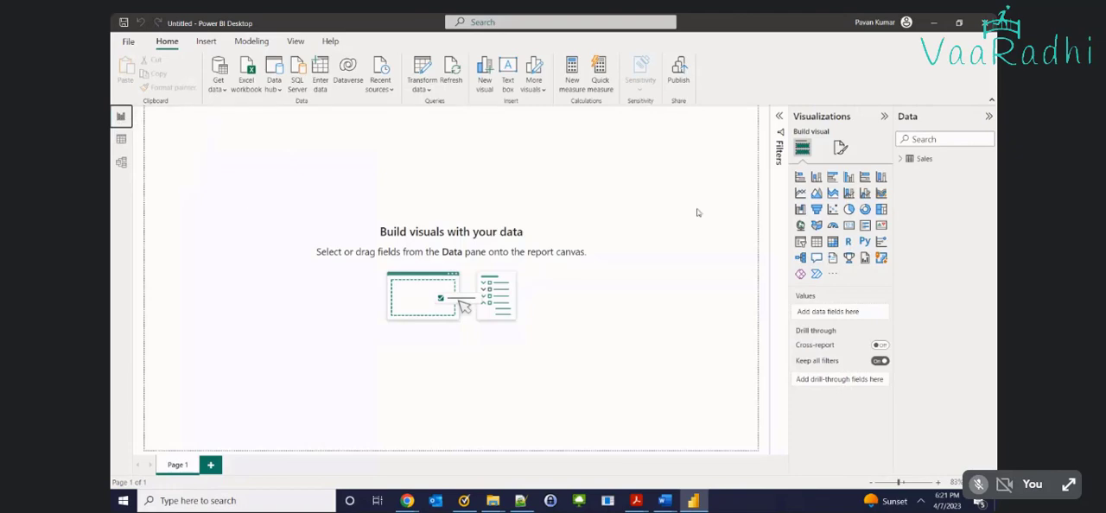
left_click(848, 225)
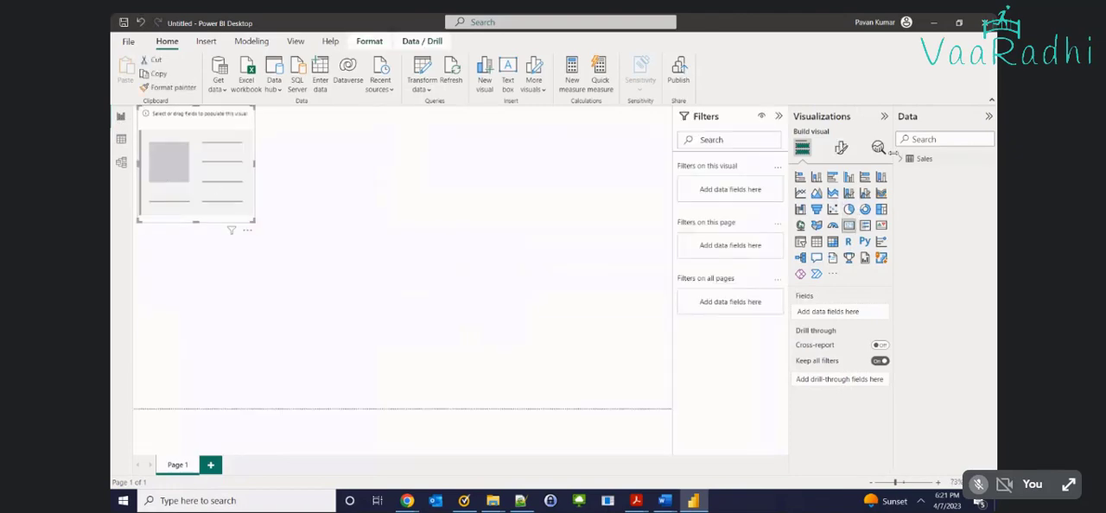
left_click(901, 159)
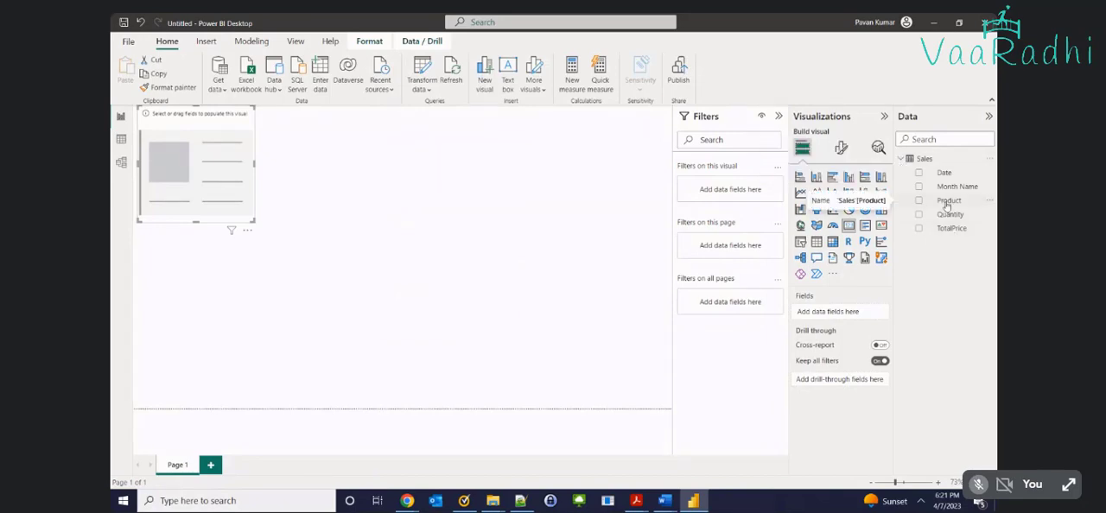
left_click_drag(946, 204, 194, 183)
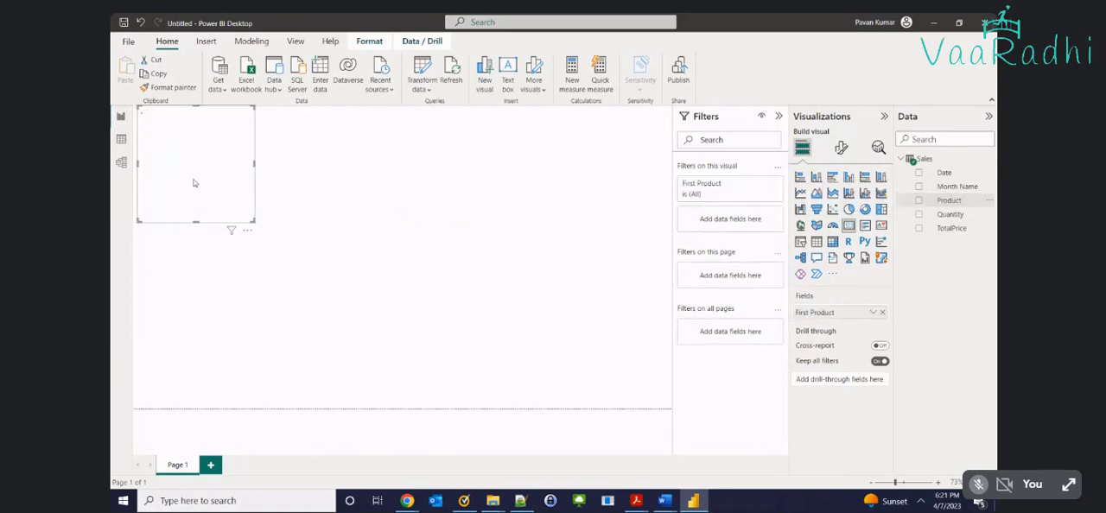
left_click(873, 313)
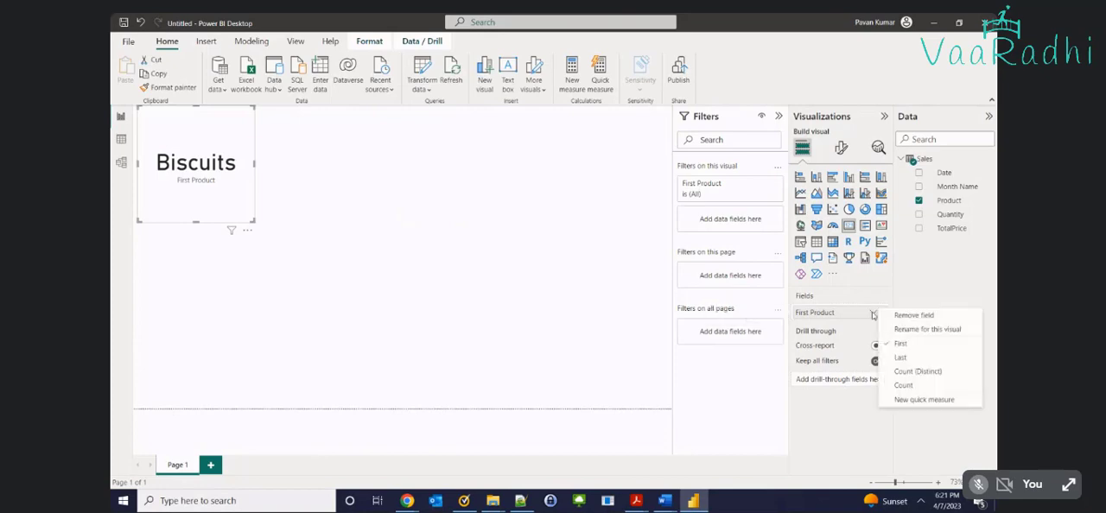
left_click(904, 385)
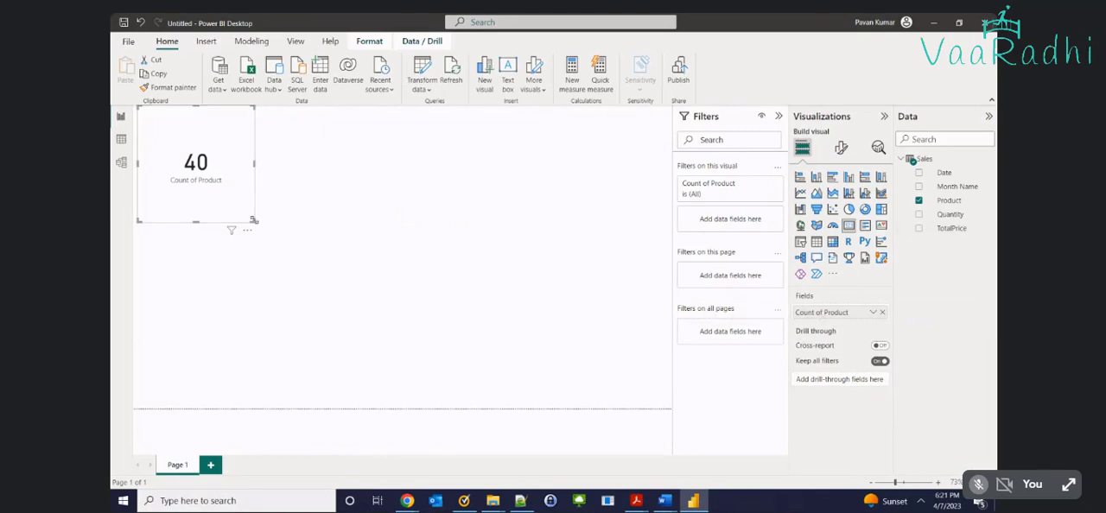
Add an empty stacked column chart to the report page as a separate visual from the card
left_click(444, 254)
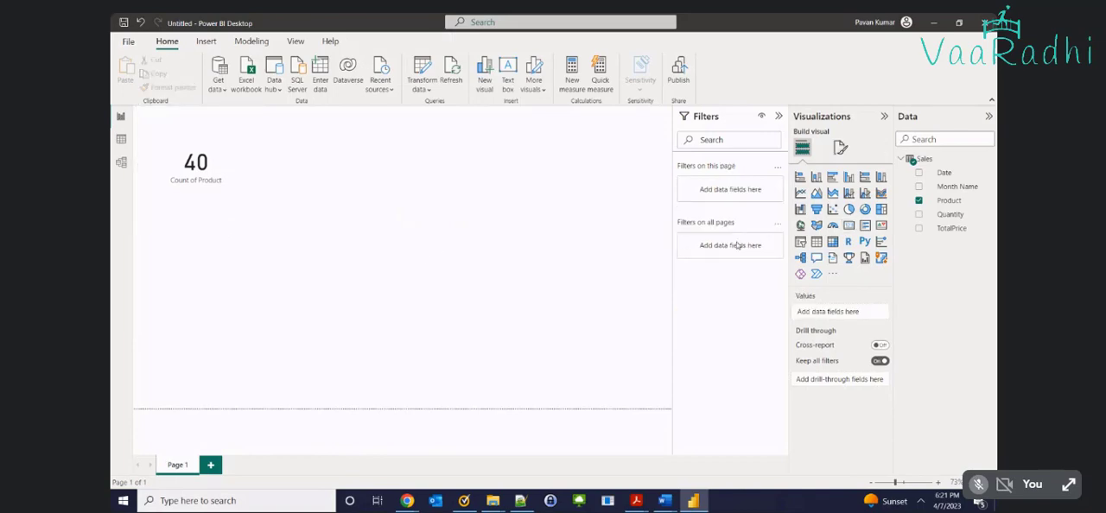
left_click(818, 177)
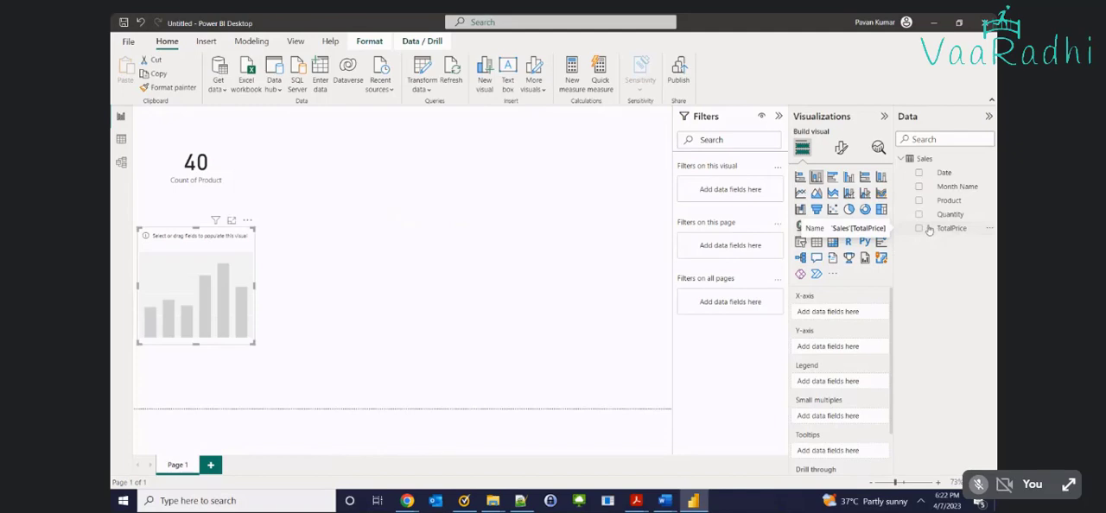
Reopen the Sales query in Power Query Editor and check the data type of each column, including the type choices for Date
left_click(431, 89)
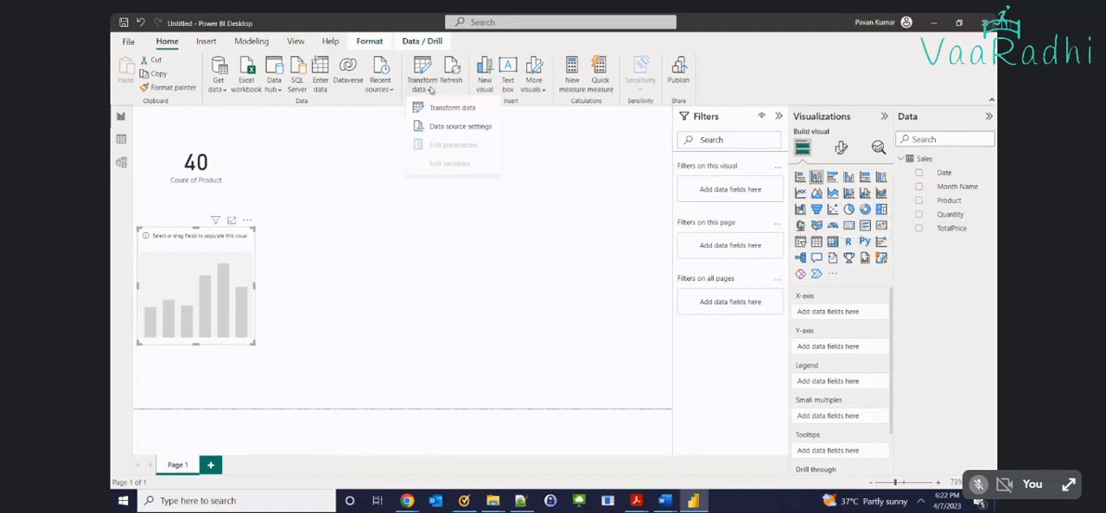
left_click(434, 105)
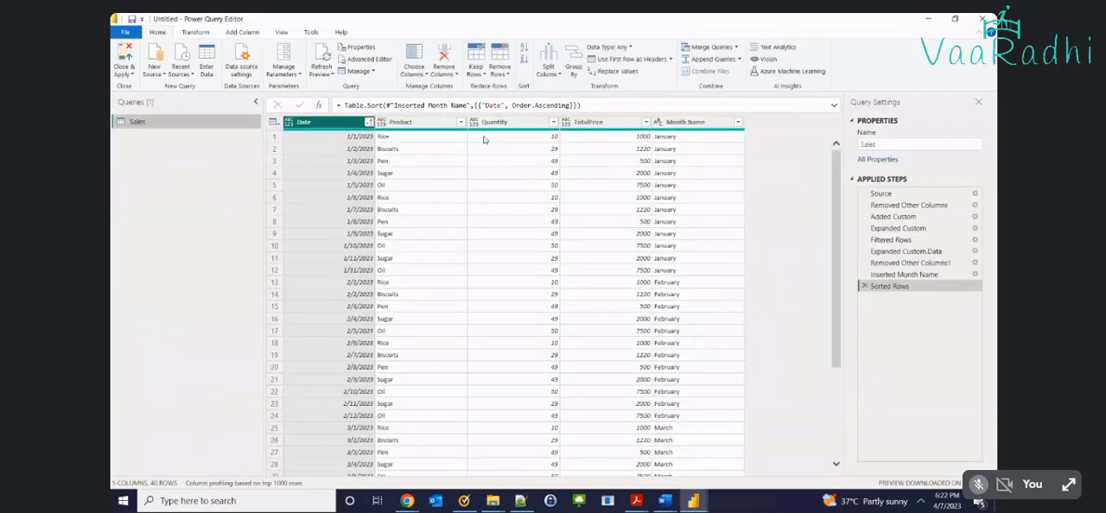
left_click(678, 128)
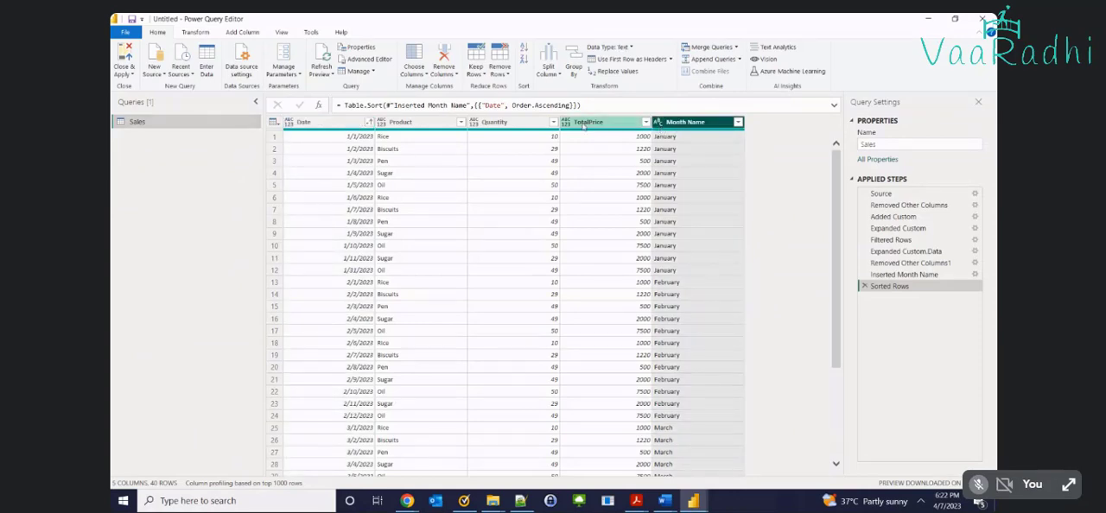
left_click(581, 123)
left_click(499, 130)
left_click(436, 129)
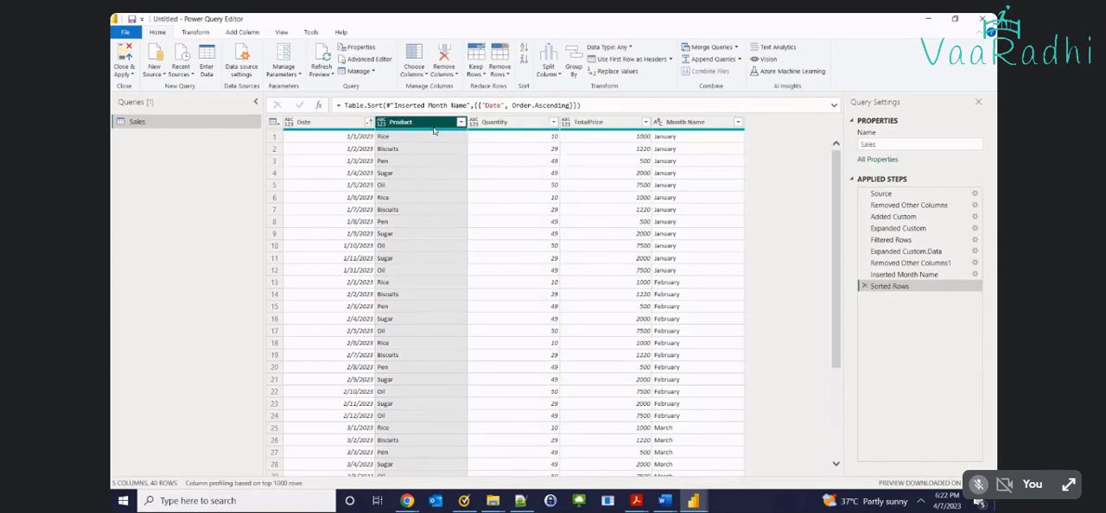
left_click(327, 129)
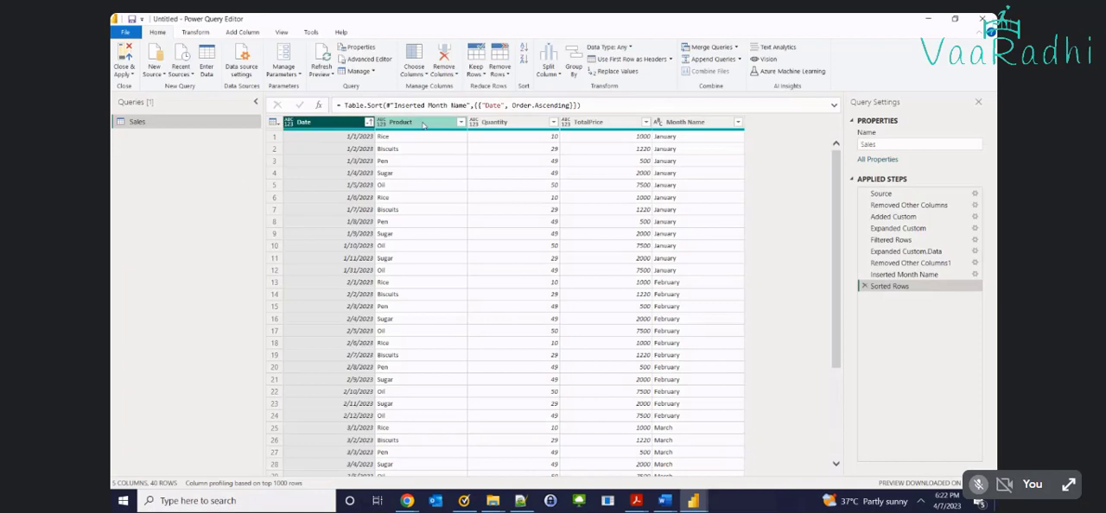
left_click(423, 125)
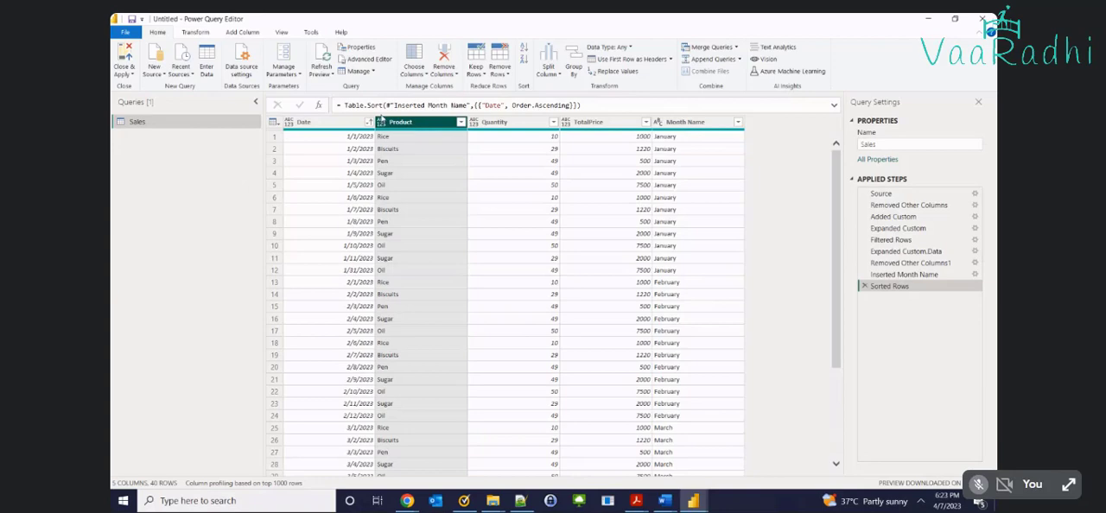
left_click(328, 122)
left_click(290, 122)
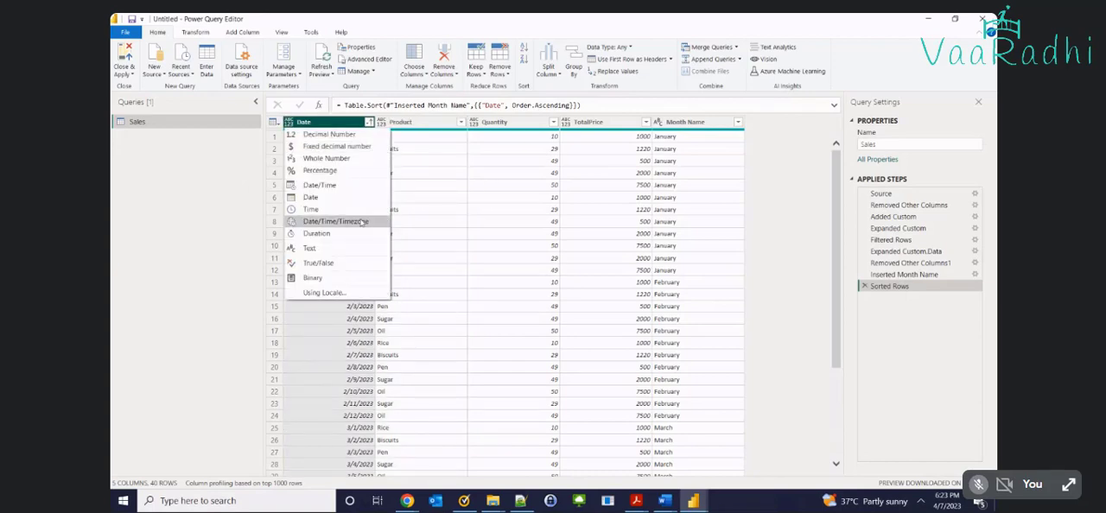
left_click(433, 202)
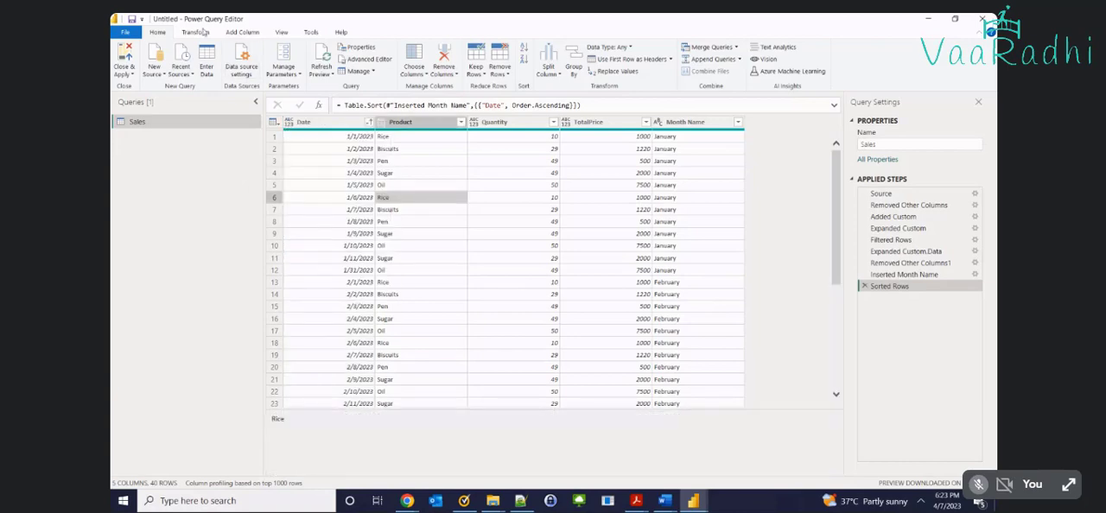
Detect the data types of all columns in the Sales query automatically, and apply the changes to the model
left_click(199, 32)
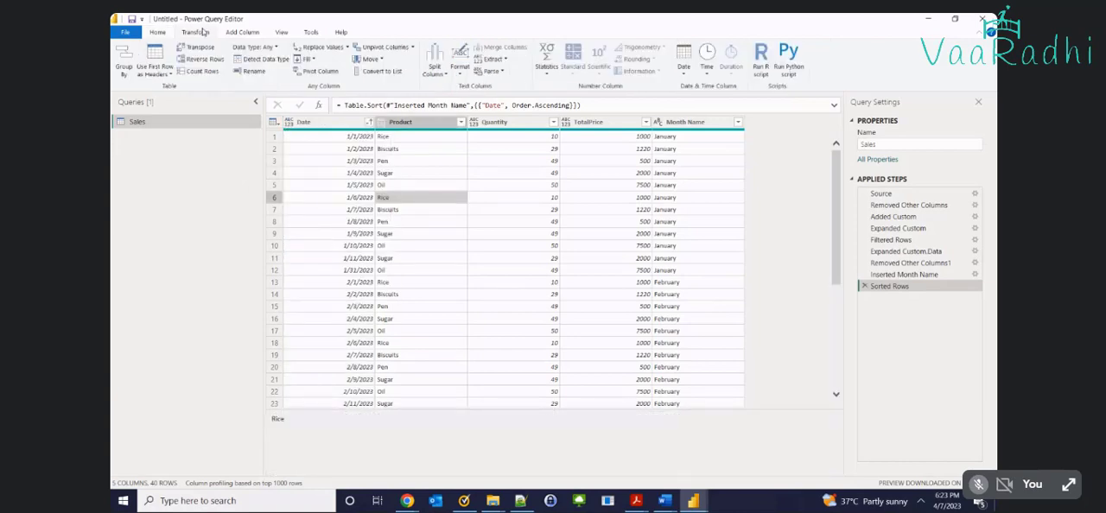
left_click(311, 176)
key("ctrl+a")
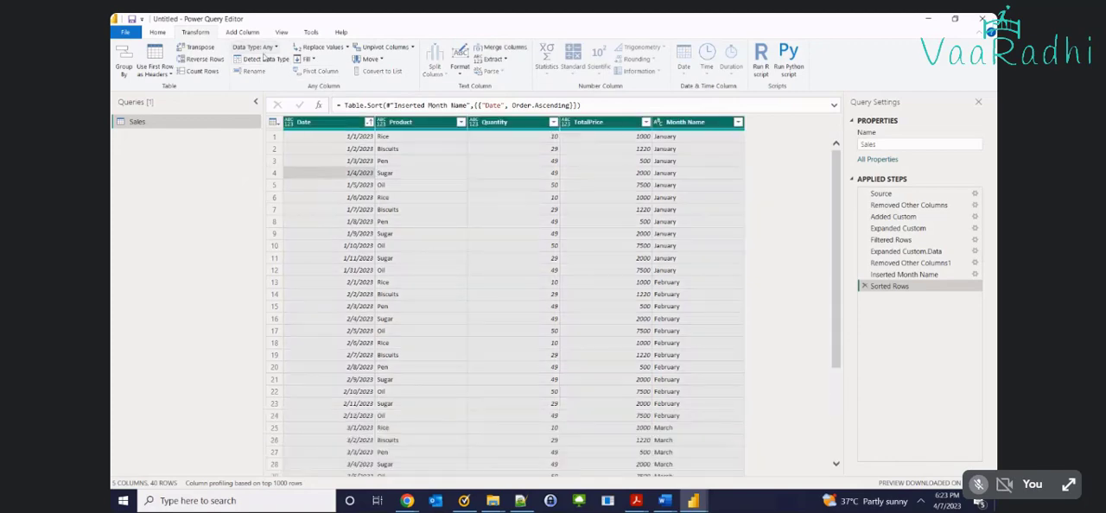
left_click(265, 59)
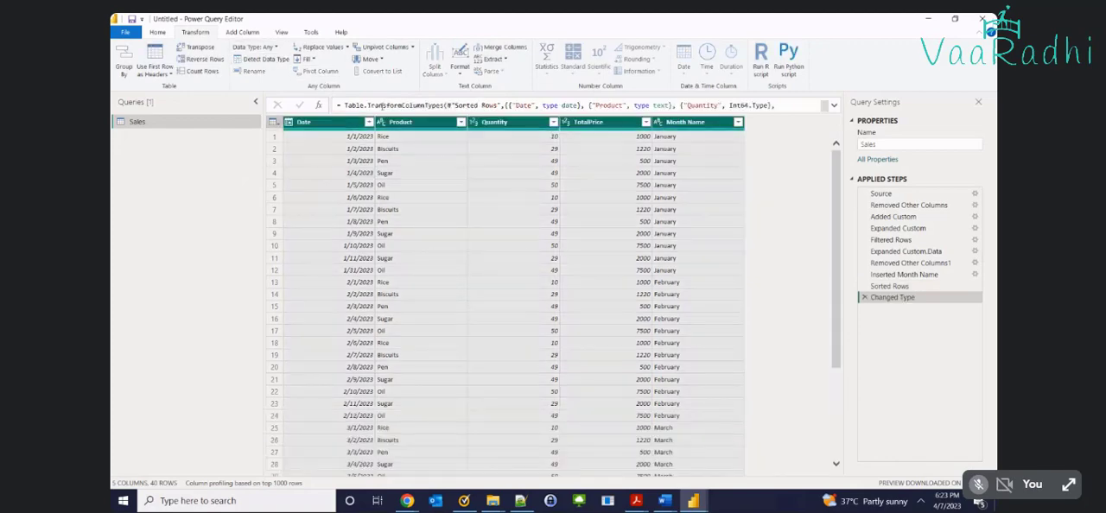
left_click(349, 173)
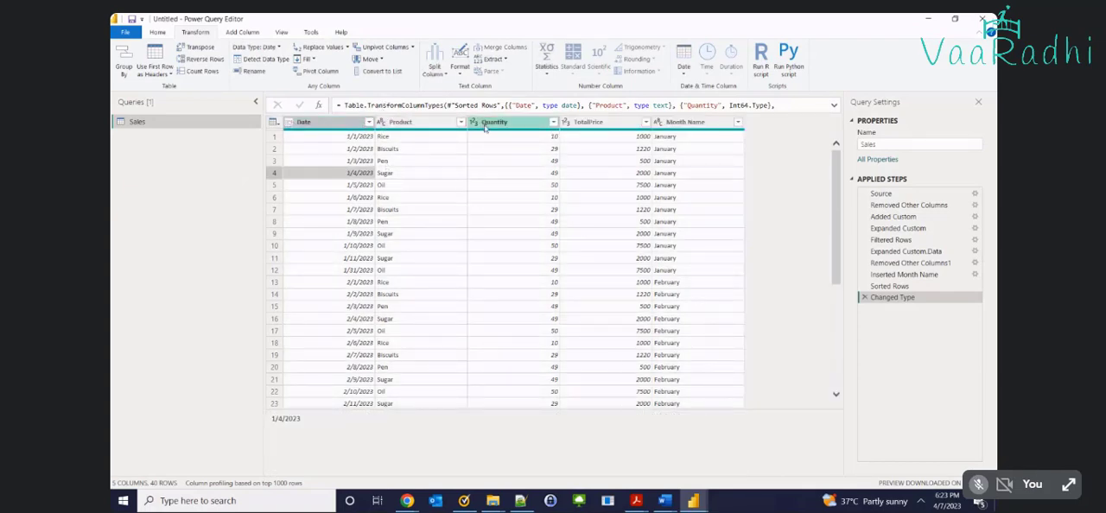
left_click(147, 32)
left_click(125, 66)
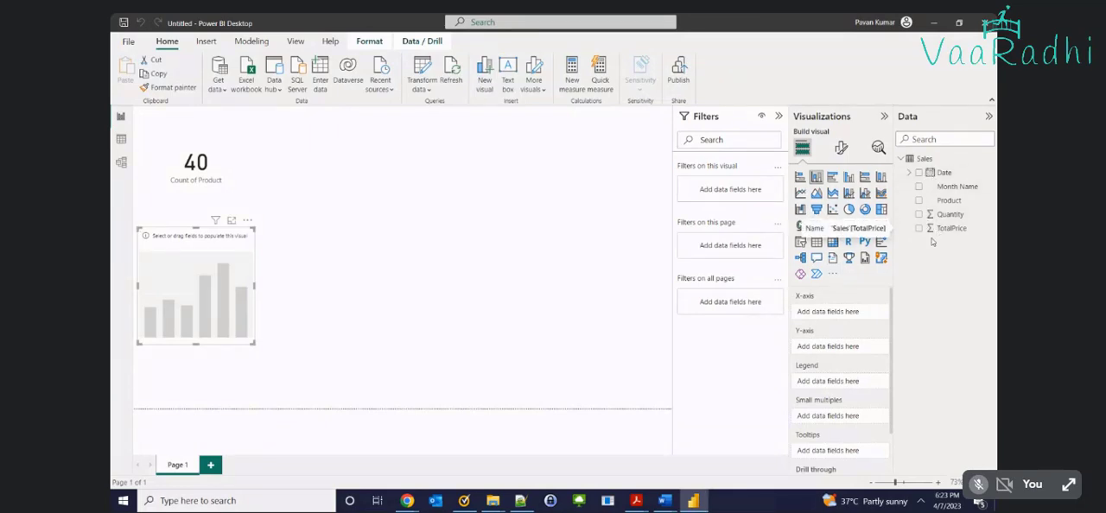
Plot the sum of TotalPrice by Month Name in the stacked column chart and enlarge the chart
left_click_drag(949, 187, 190, 315)
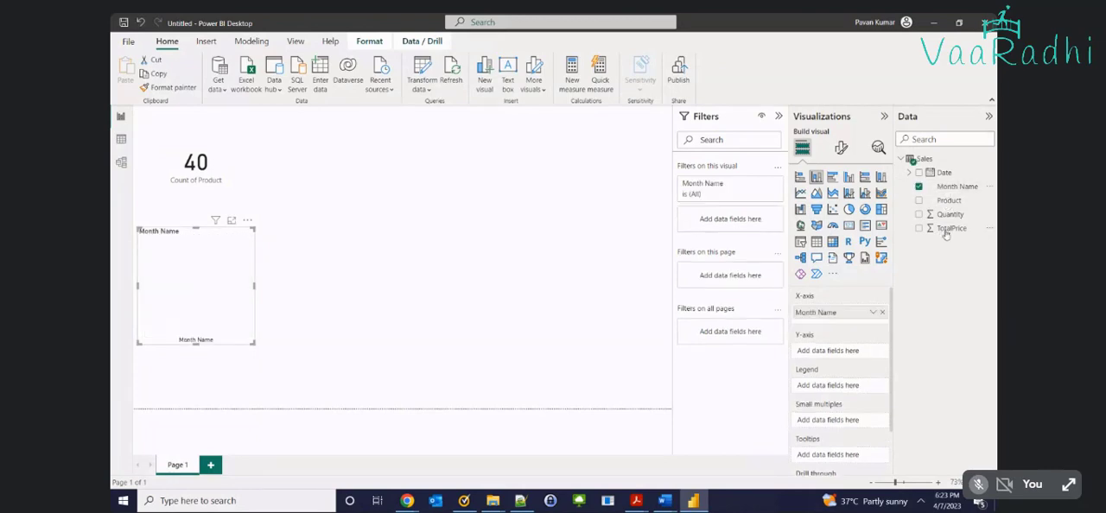
left_click_drag(946, 230, 453, 406)
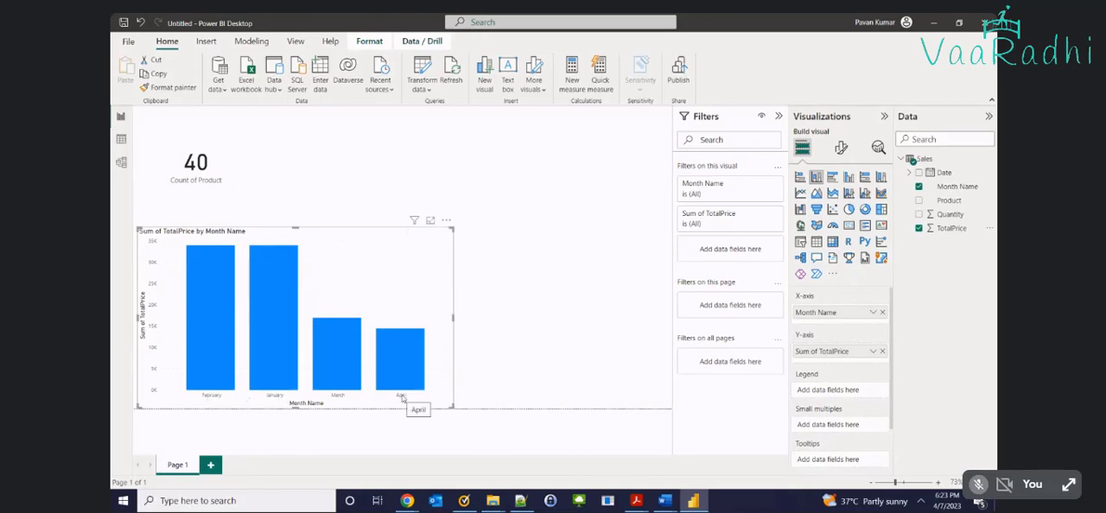
mouse_move(268, 334)
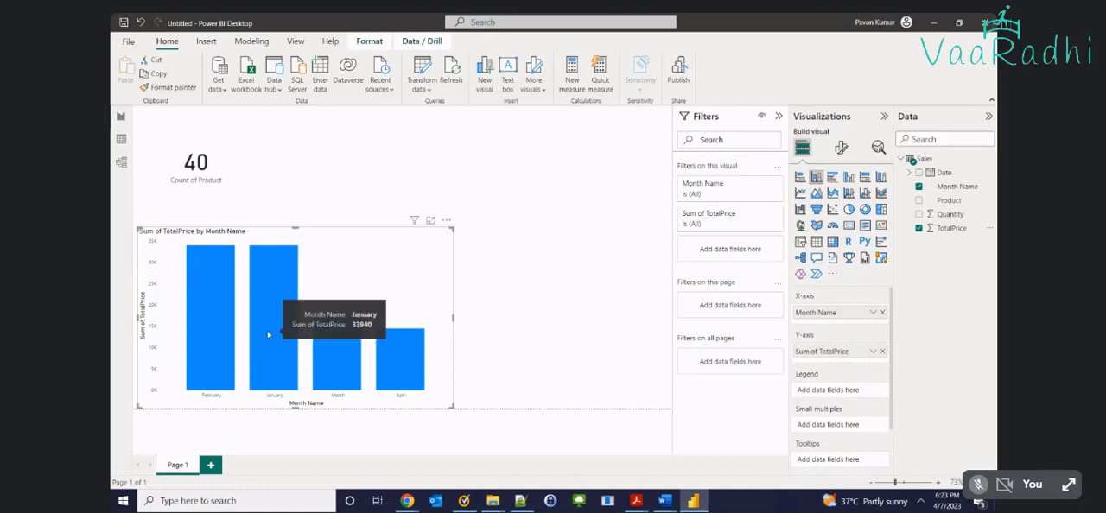
Turn on data labels for the TotalPrice by month column chart
left_click(844, 150)
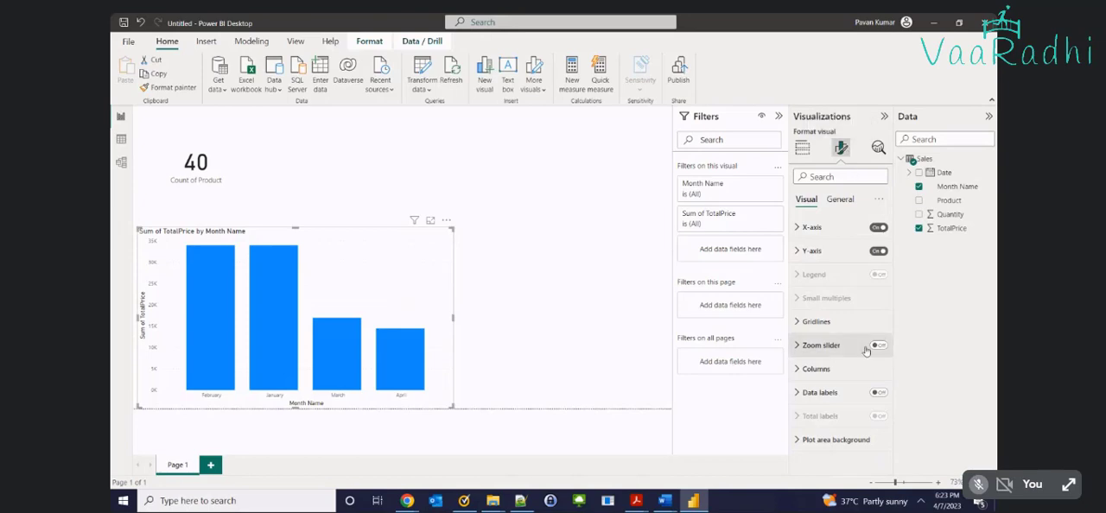
left_click(876, 394)
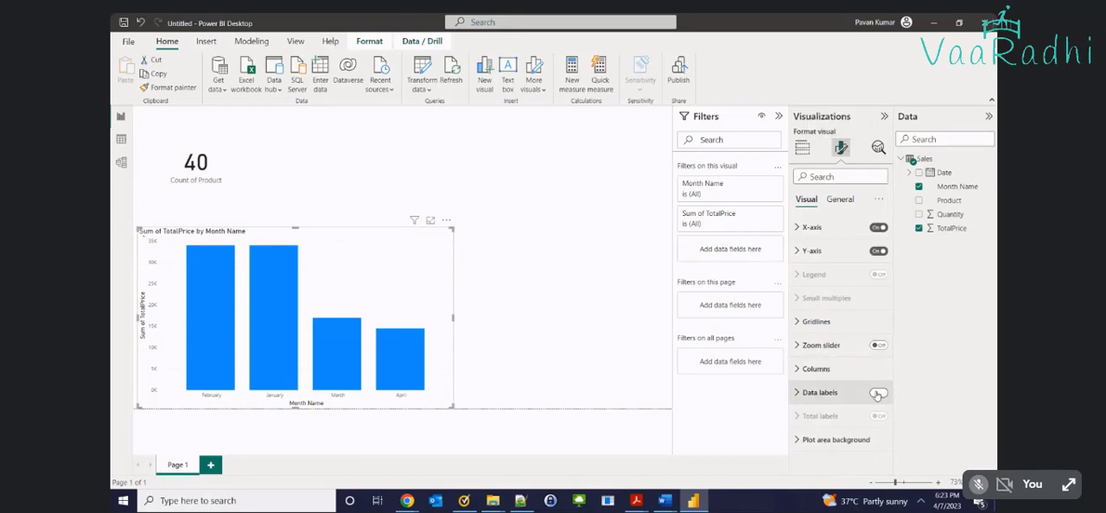
left_click(799, 393)
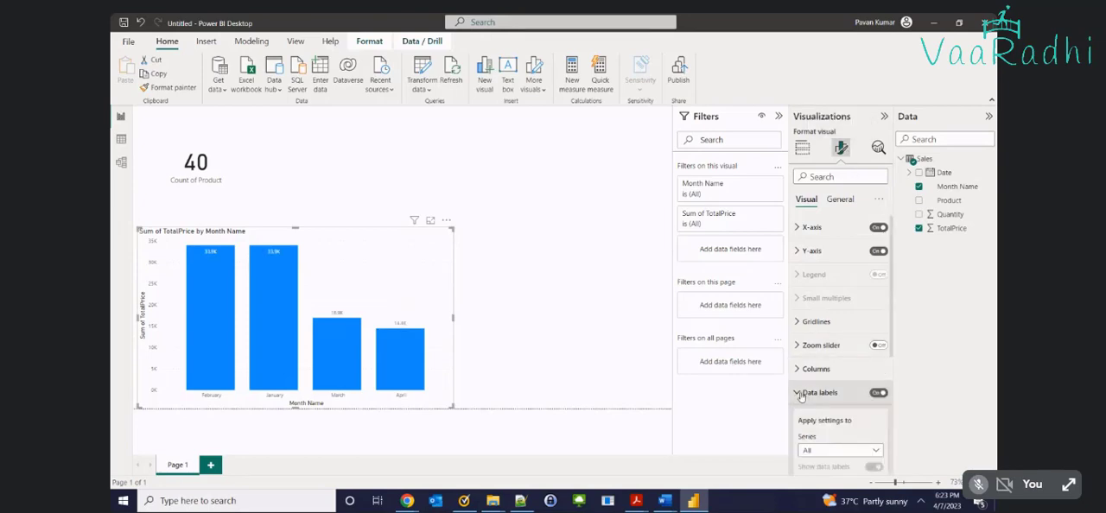
left_click(800, 394)
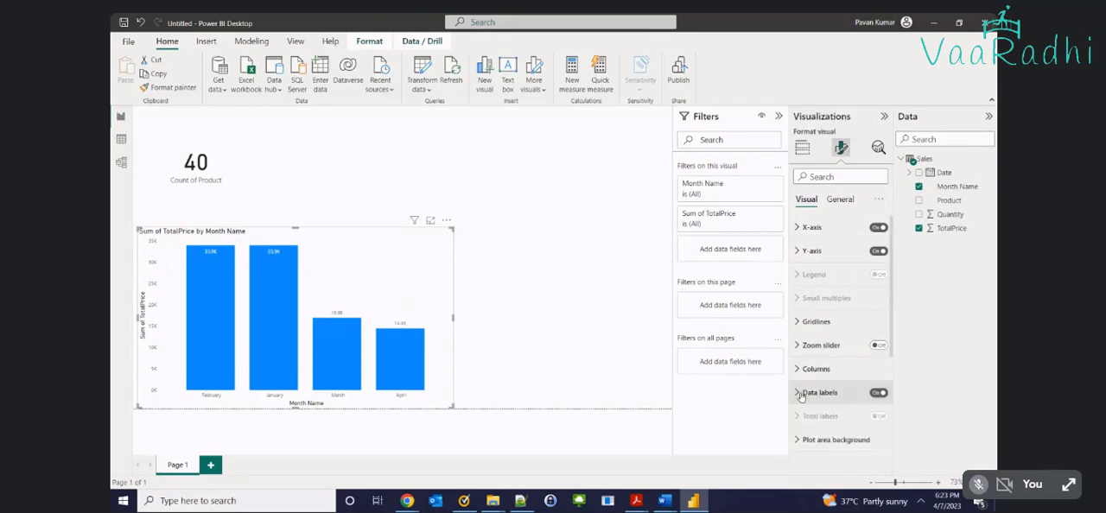
Set the font size of the chart's X-axis values to 28
left_click(808, 227)
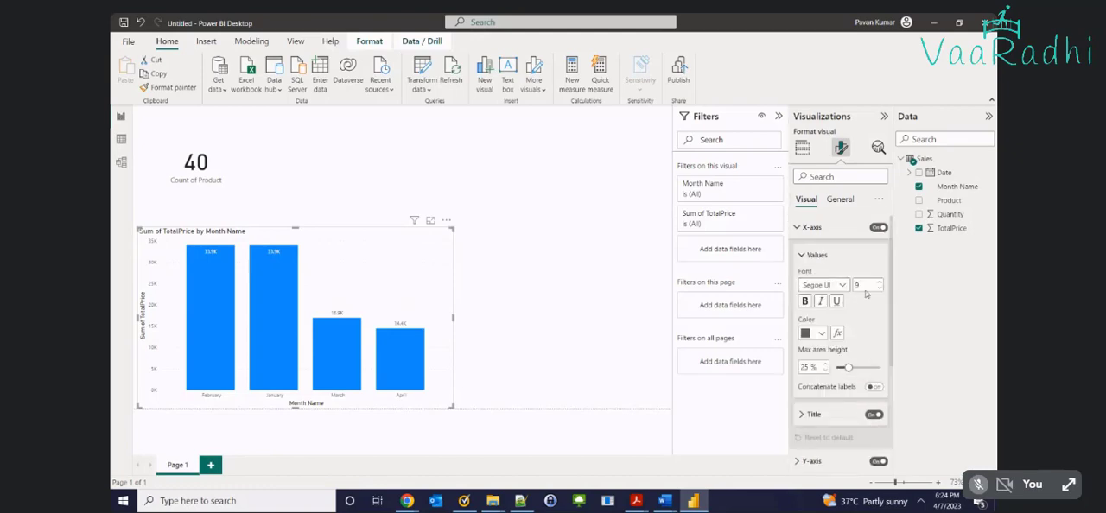
left_click(878, 283)
left_click(877, 284)
left_click(878, 283)
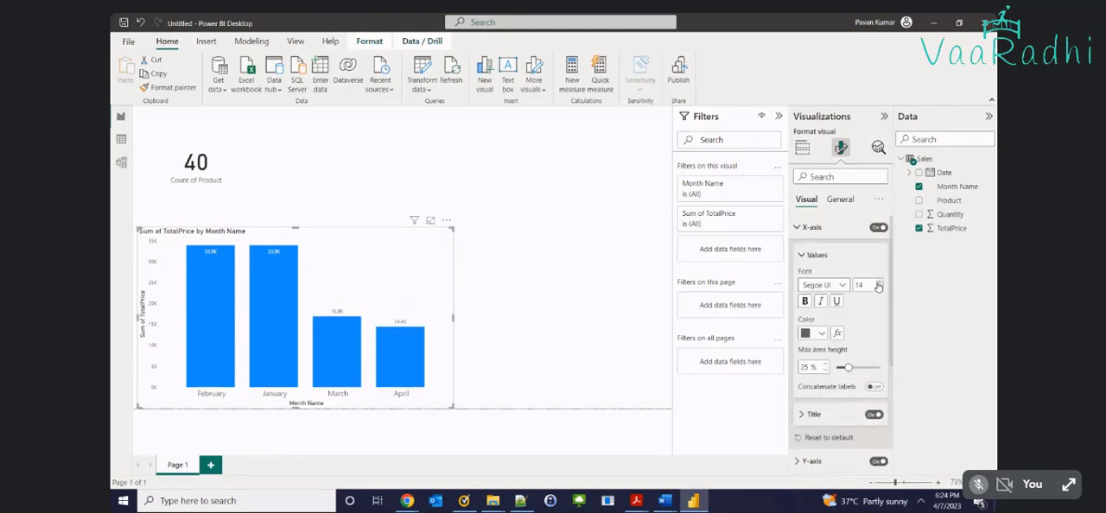
left_click(878, 284)
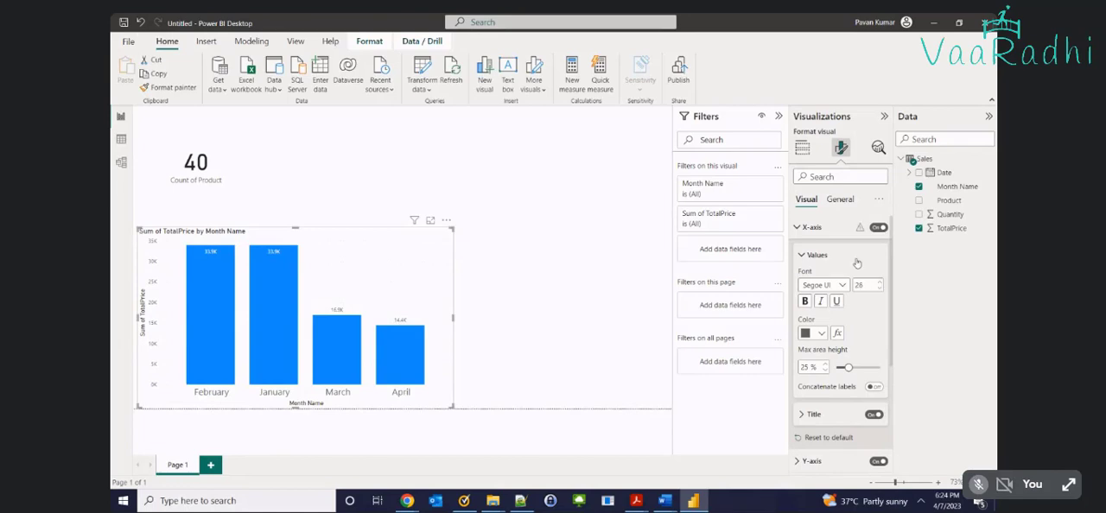
left_click(798, 230)
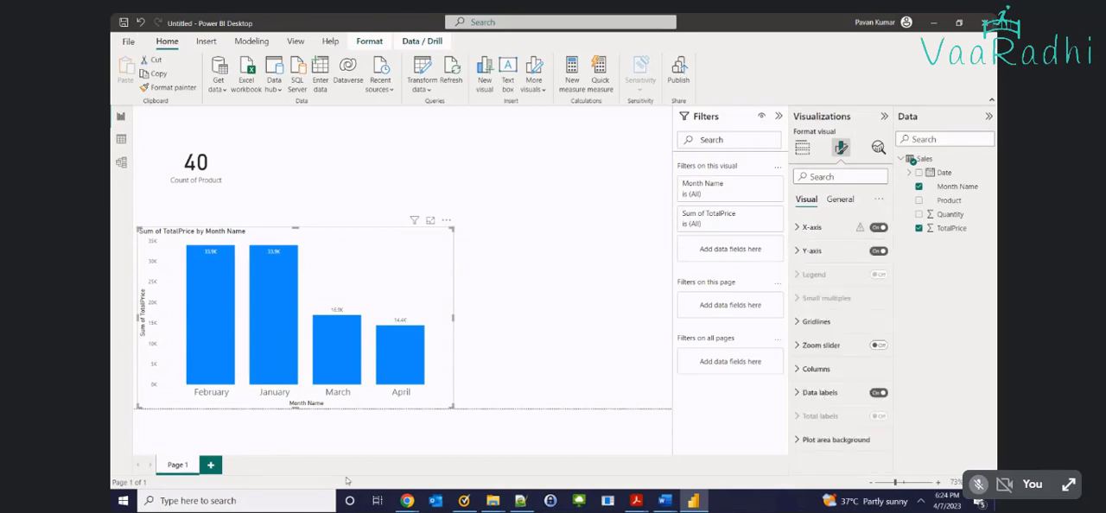
Set the font size of the chart's data label values to 20
left_click(816, 392)
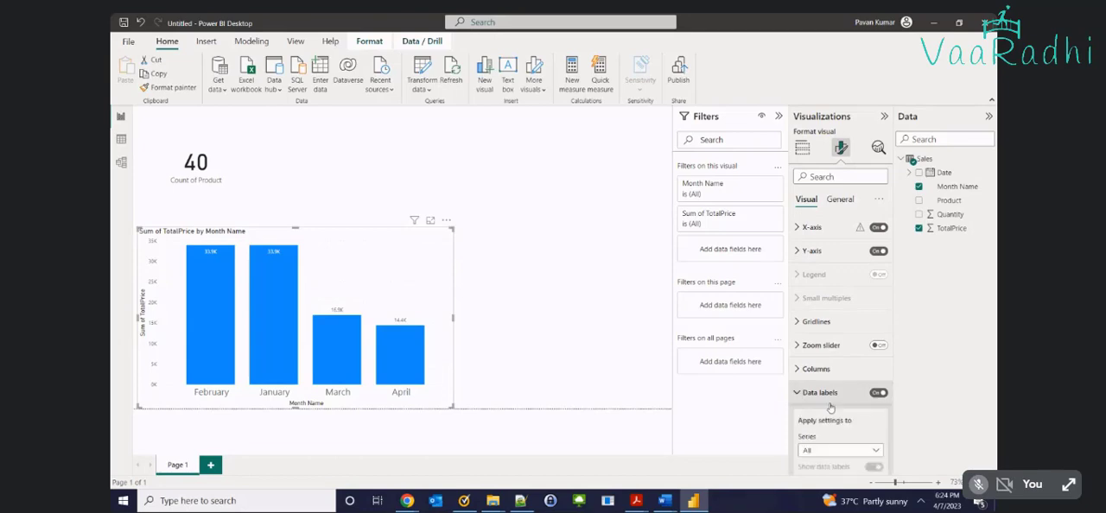
scroll(819, 406, "down", 3)
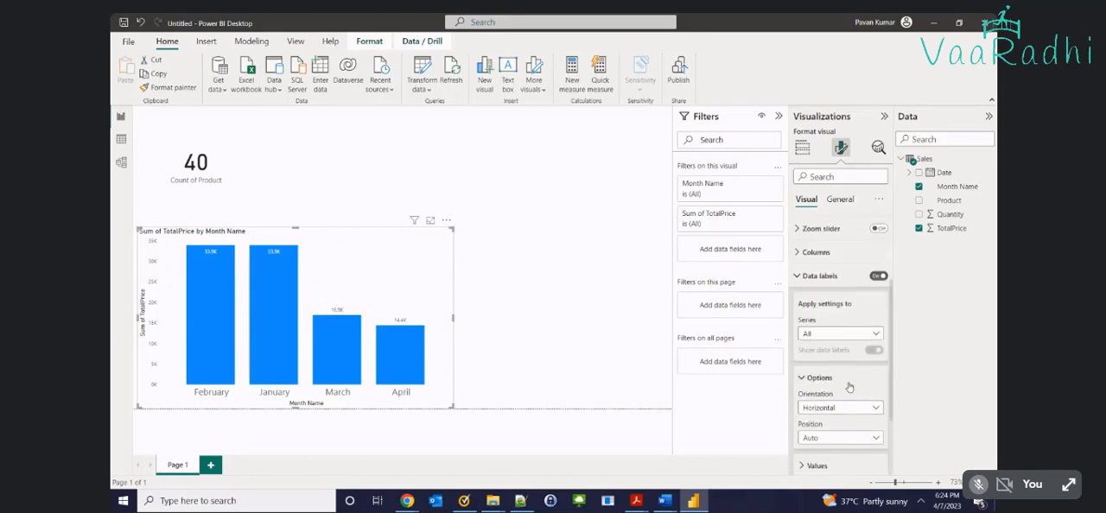
scroll(846, 371, "down", 2)
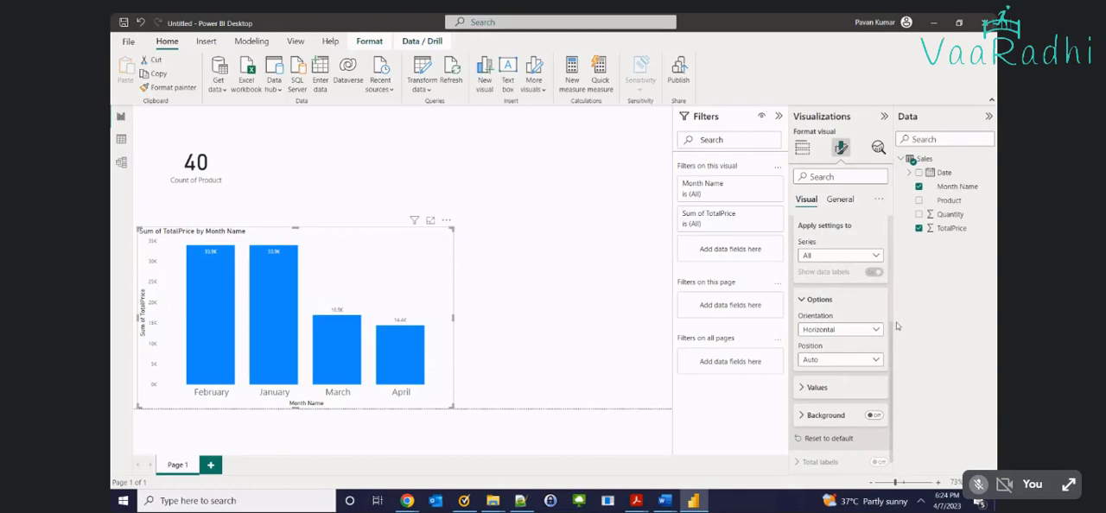
left_click(803, 387)
scroll(879, 340, "down", 2)
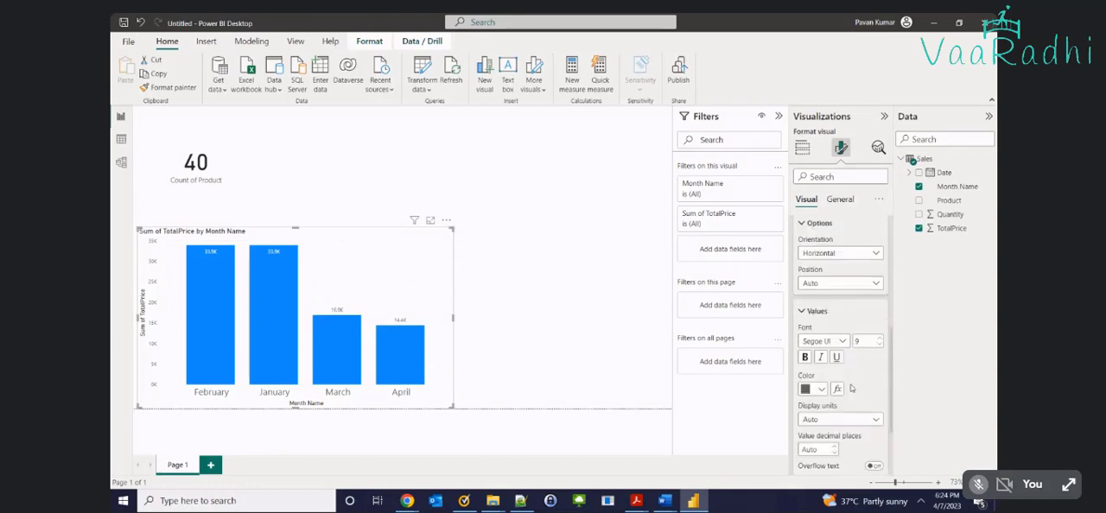
left_click(879, 338)
left_click(879, 338)
left_click(878, 337)
left_click(879, 337)
left_click(879, 338)
left_click(879, 337)
left_click(879, 338)
left_click(878, 338)
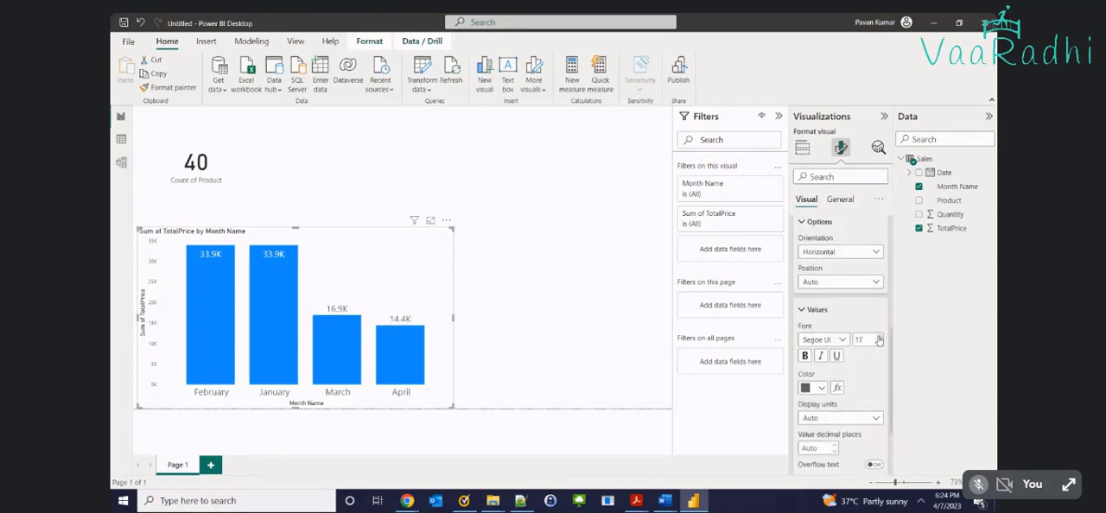
Set the display units of the chart's data labels to None and select the product count card
left_click(817, 284)
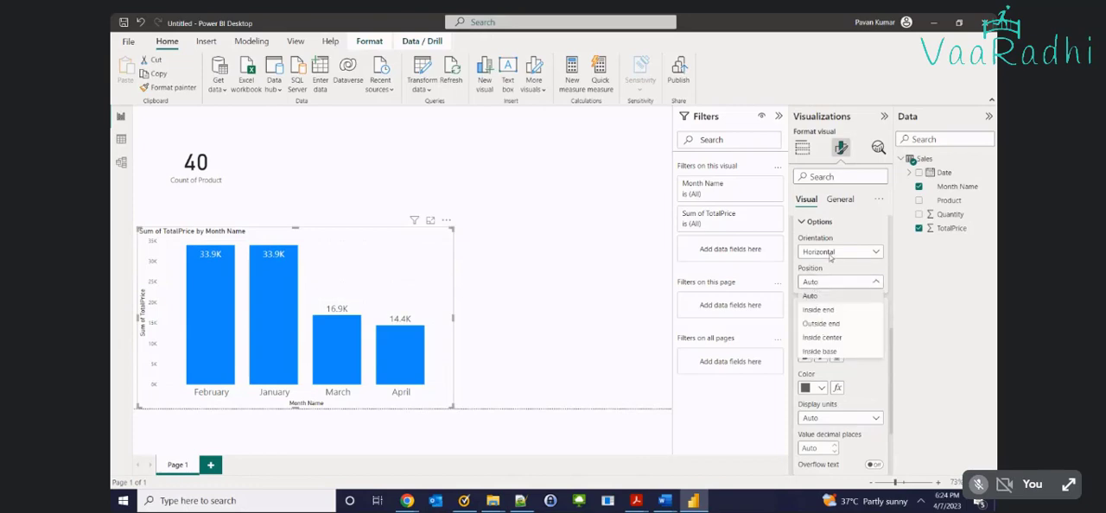
left_click(835, 421)
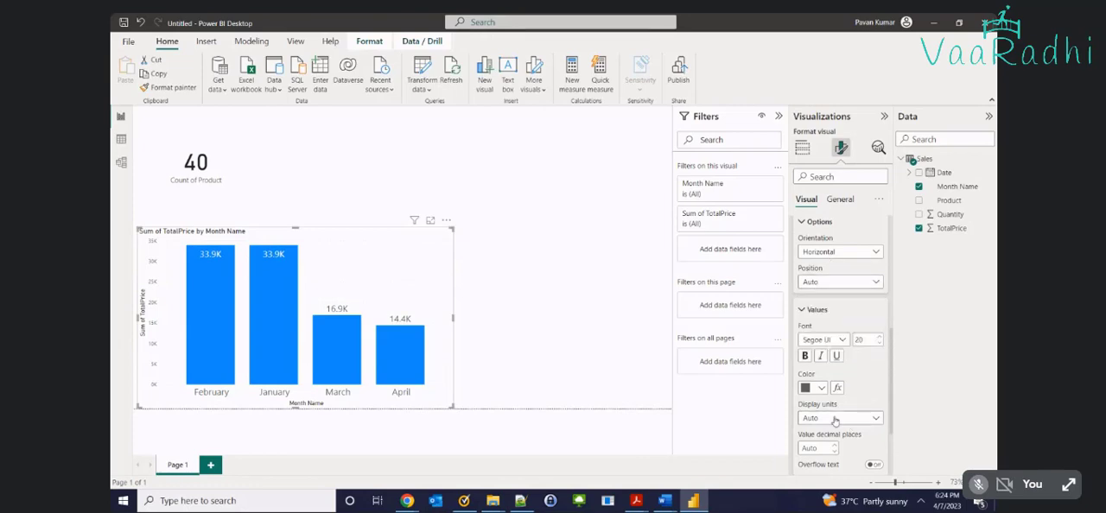
left_click(835, 416)
left_click(812, 349)
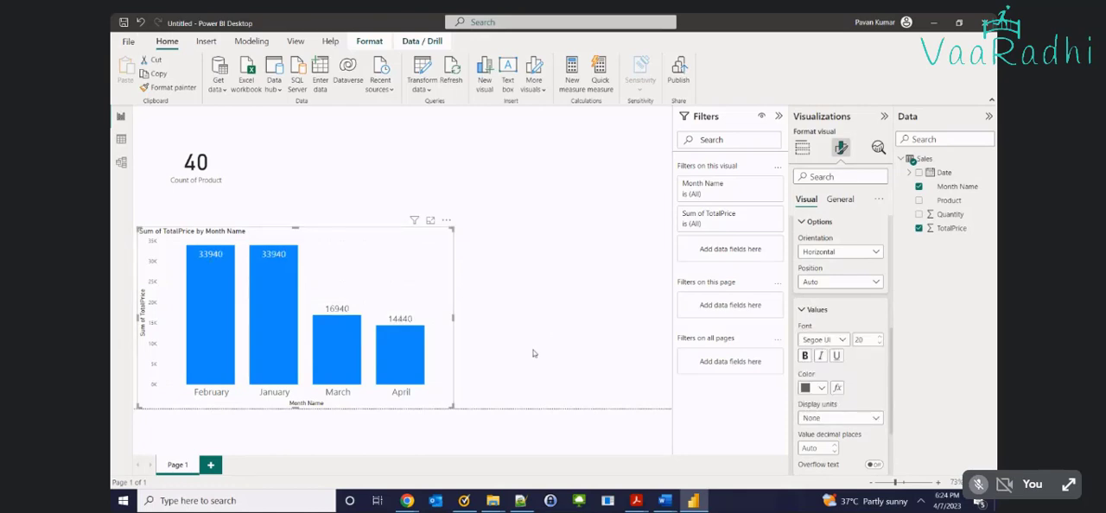
left_click(533, 353)
left_click(193, 176)
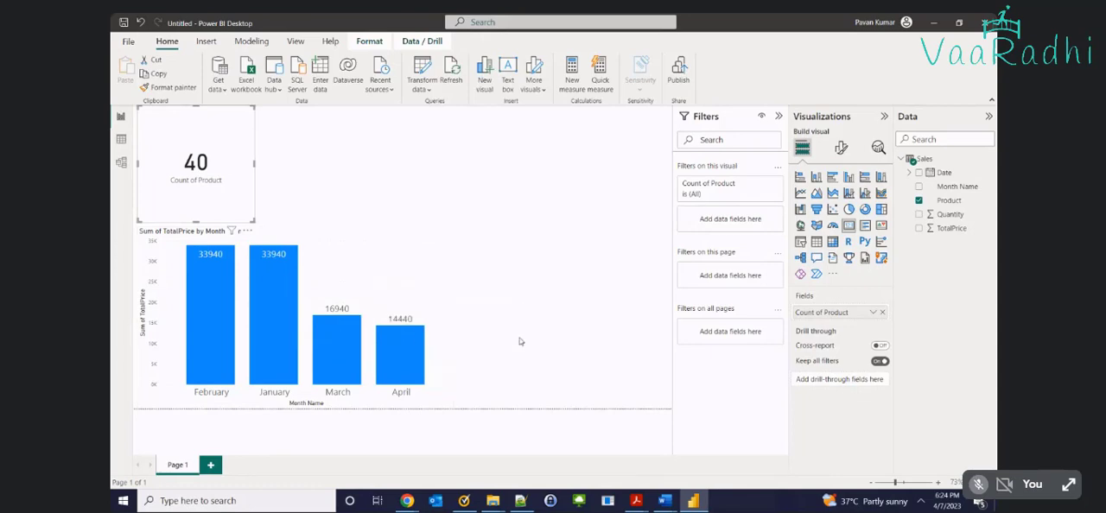
Switch to the Sales folder in File Explorer and make a copy of April Sales 2023.xlsx there
mouse_move(492, 501)
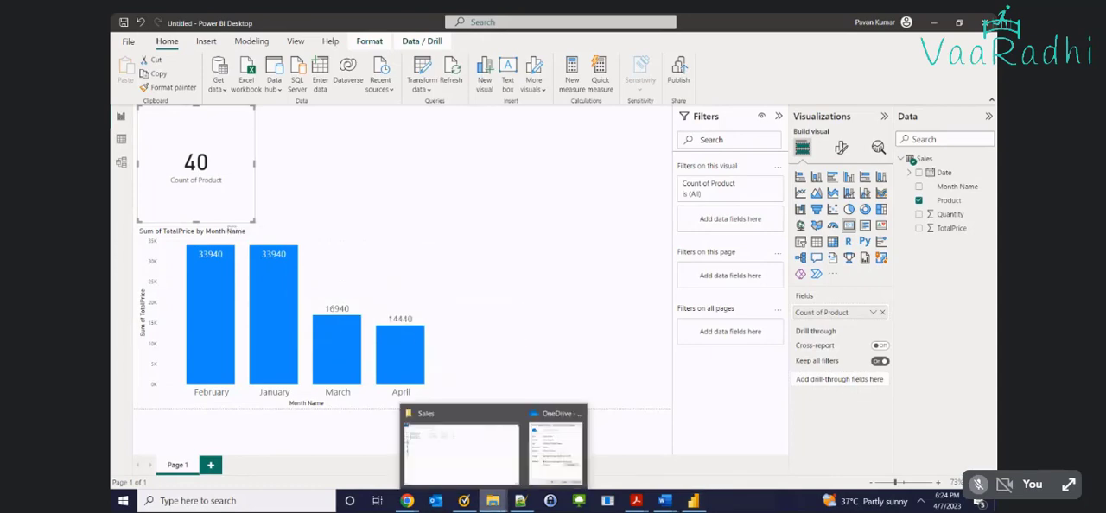
left_click(469, 454)
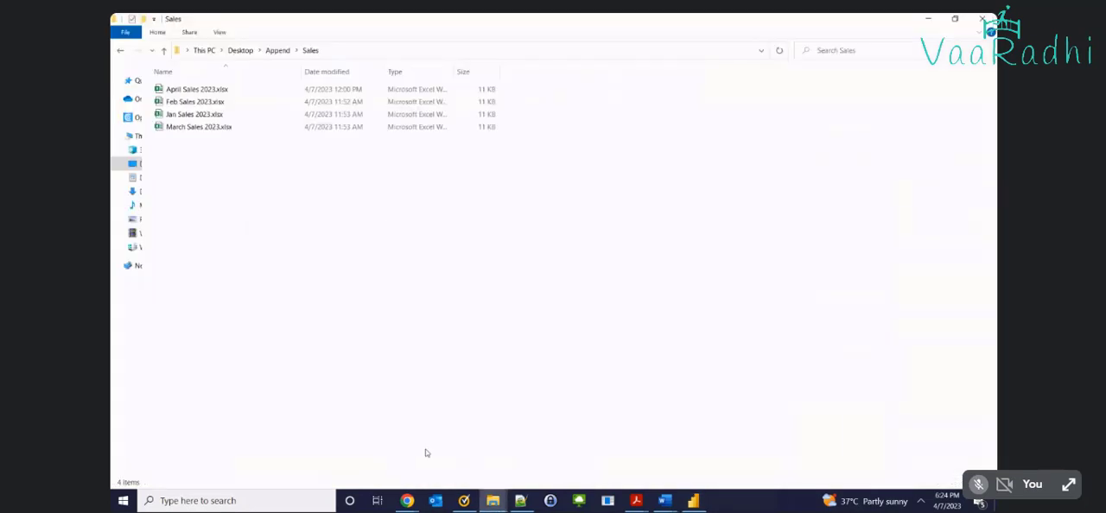
left_click(188, 91)
left_click(260, 216)
key("space")
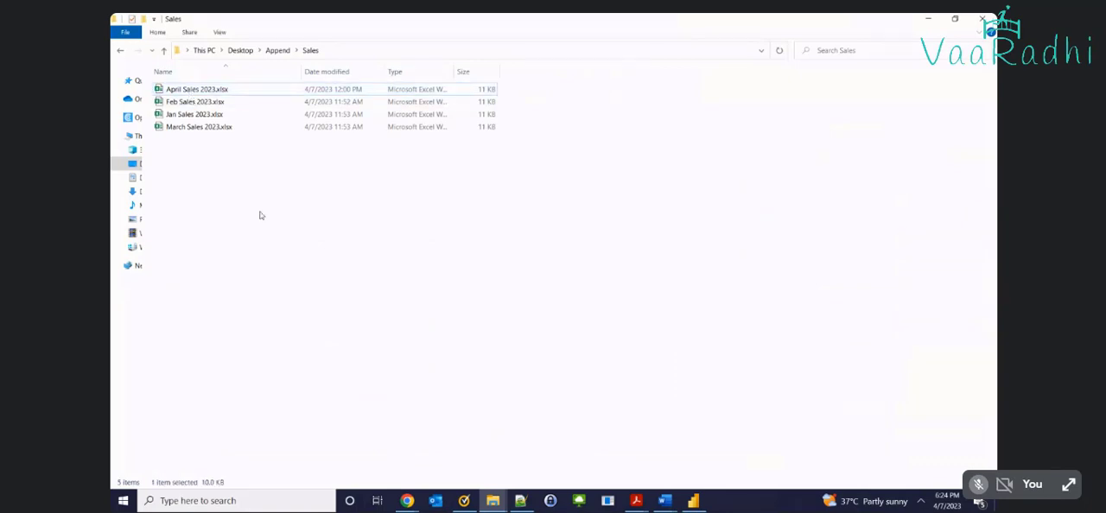
key("ctrl+c")
key("ctrl+v")
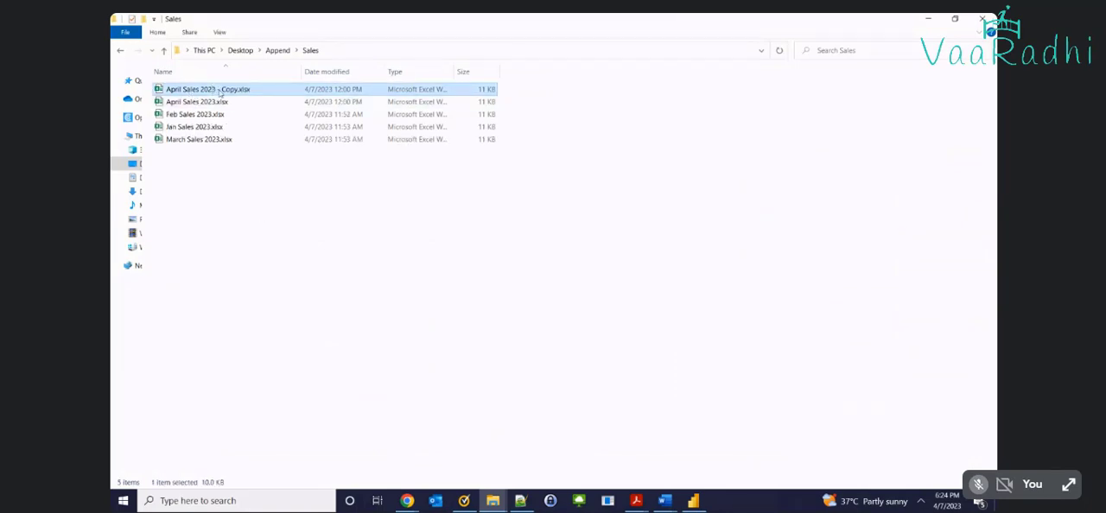
key("Delete")
left_click(275, 219)
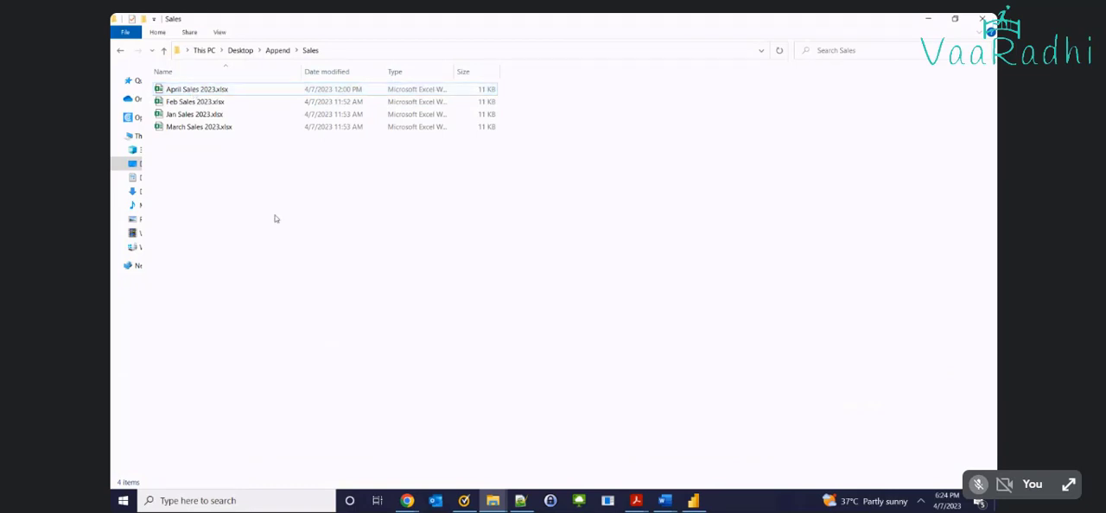
Paste a copy of April Sales 2023.xlsx into the Sales folder and rename it May Sales 2023.xlsx
key("ctrl+v")
key("F2")
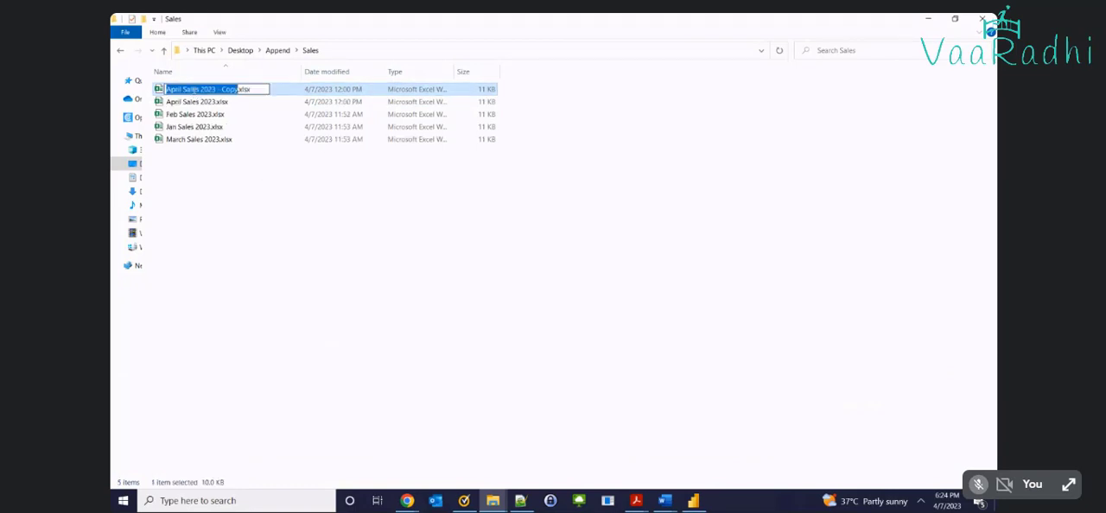
type("May Sales")
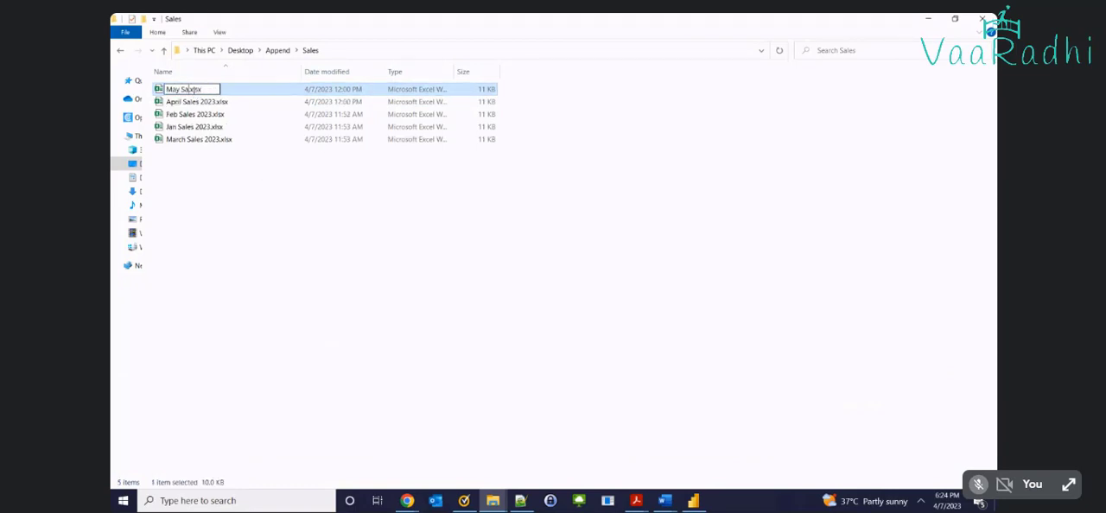
type(" 2023")
key("Return")
key("Return")
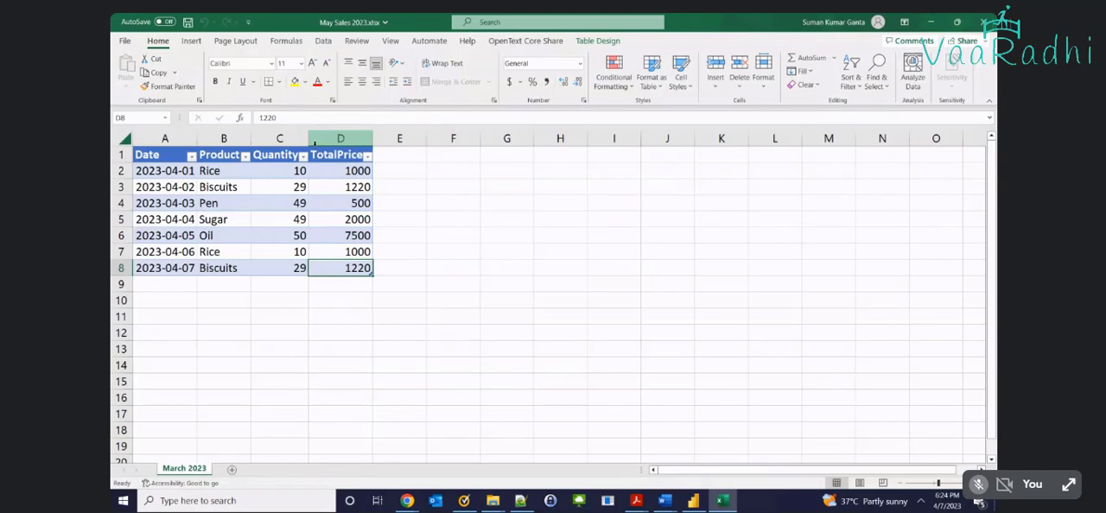
Open May Sales 2023.xlsx and change the dates in A2 and A3 to 5/1/2023 and 5/2/2023
double_click(167, 170)
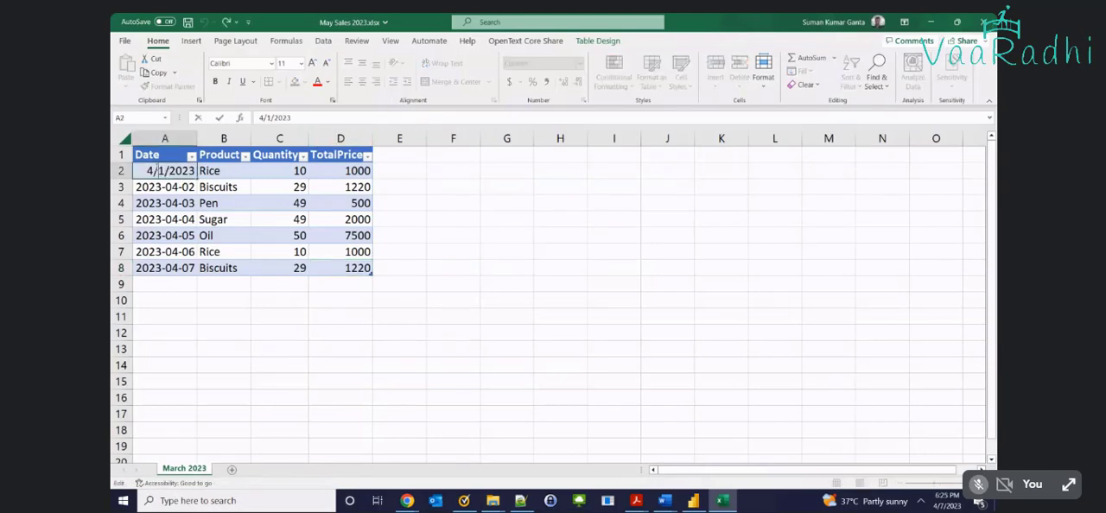
key("BackSpace")
type("5")
key("Return")
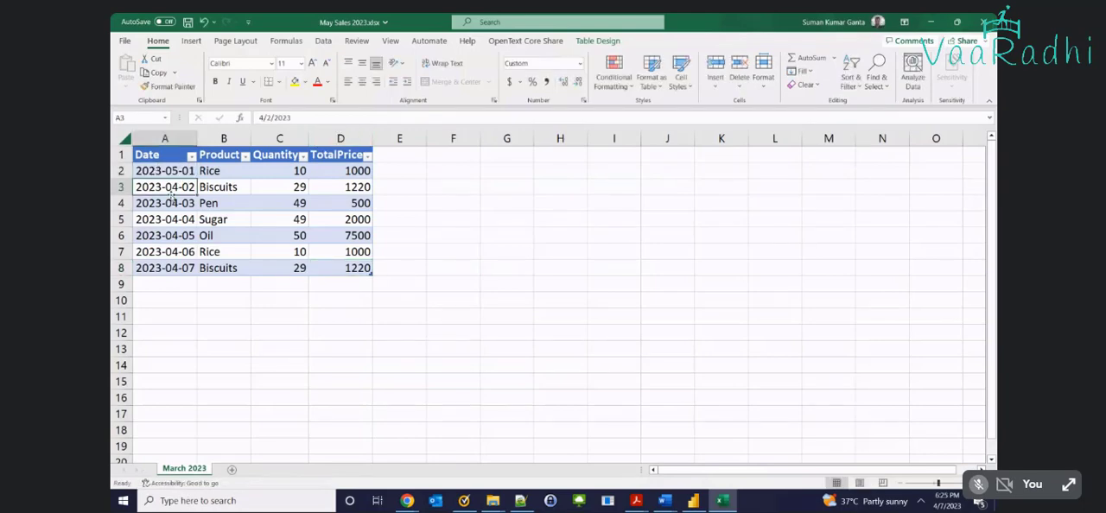
double_click(173, 188)
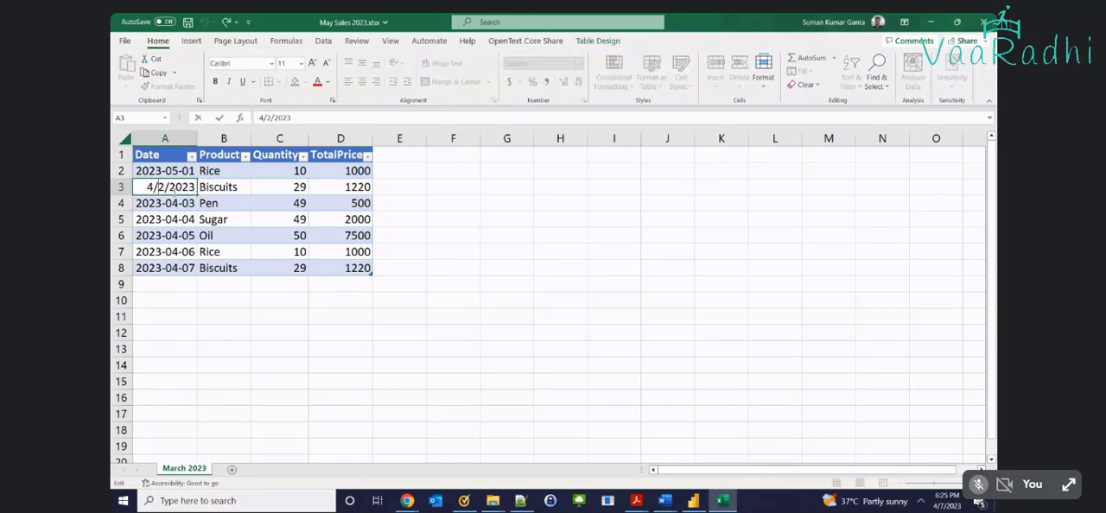
key("BackSpace")
type("5")
key("Return")
Fill the May date series from cells A2:A3 down through A8
double_click(173, 203)
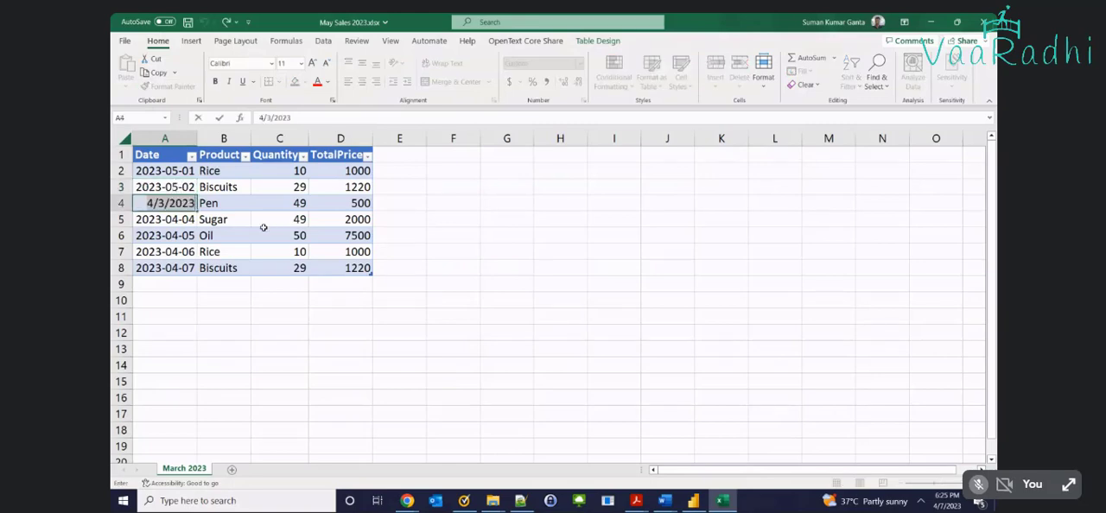
key("Escape")
left_click_drag(179, 172, 180, 189)
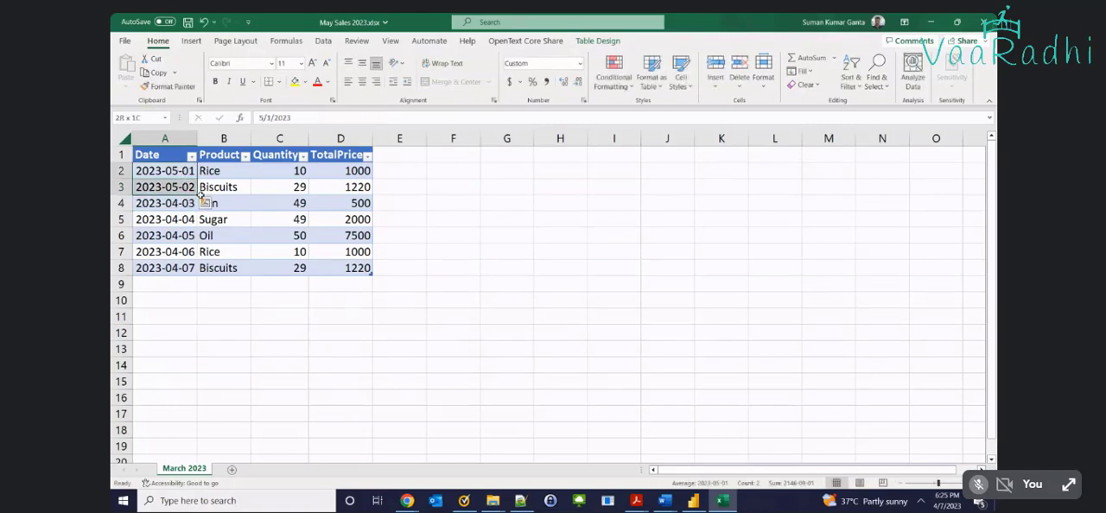
double_click(198, 196)
left_click(283, 257)
Save the May sales workbook and close it
key("ctrl+s")
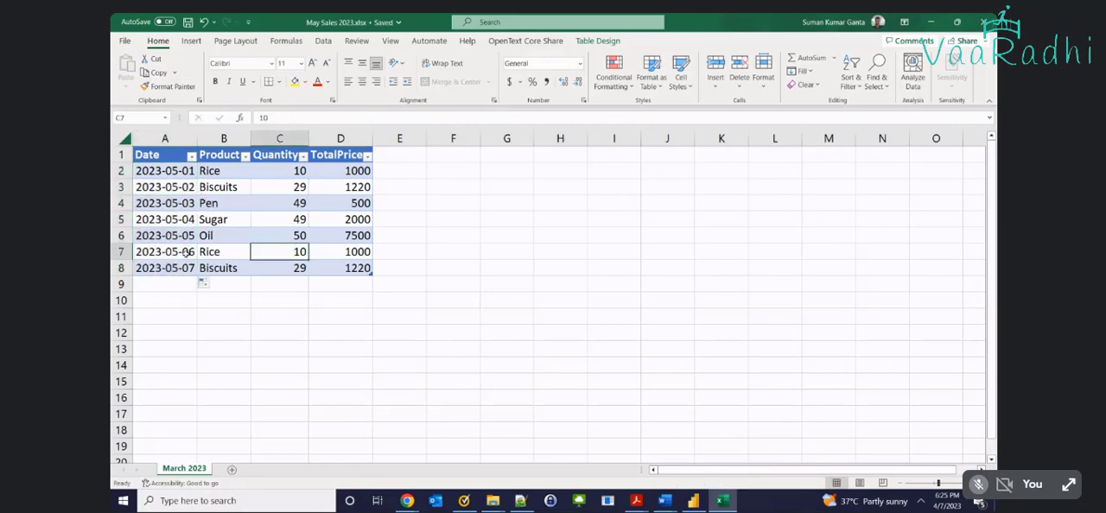
left_click(181, 266)
left_click(169, 173, "shift")
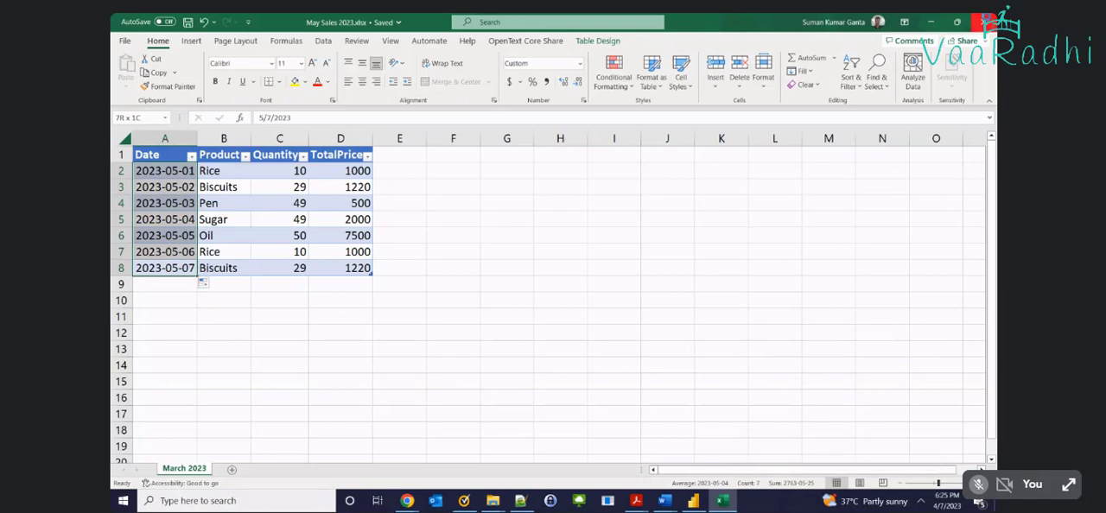
left_click(983, 21)
Switch to Power BI Desktop and refresh the report data to load the added May workbook
left_click(693, 500)
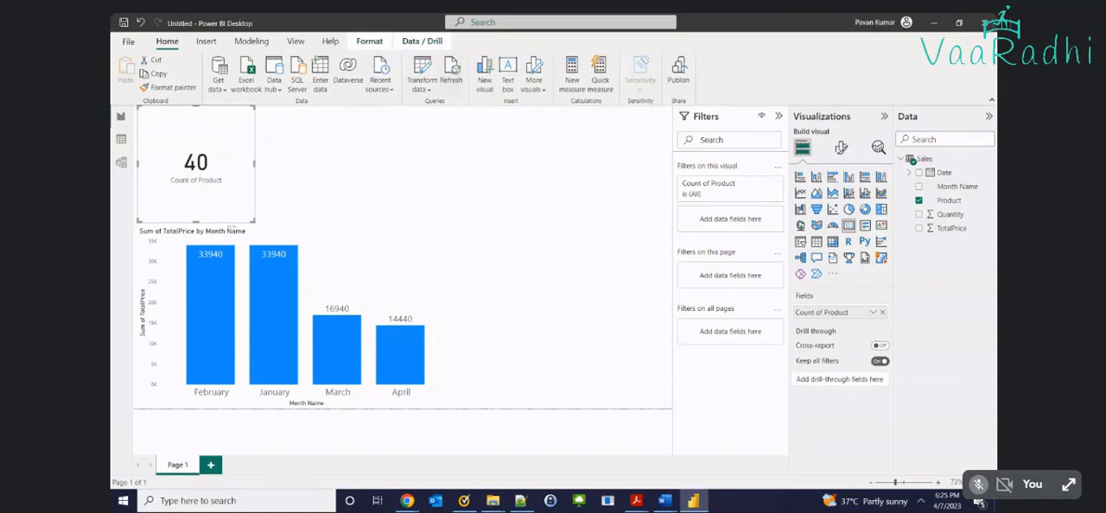
key("alt+Tab")
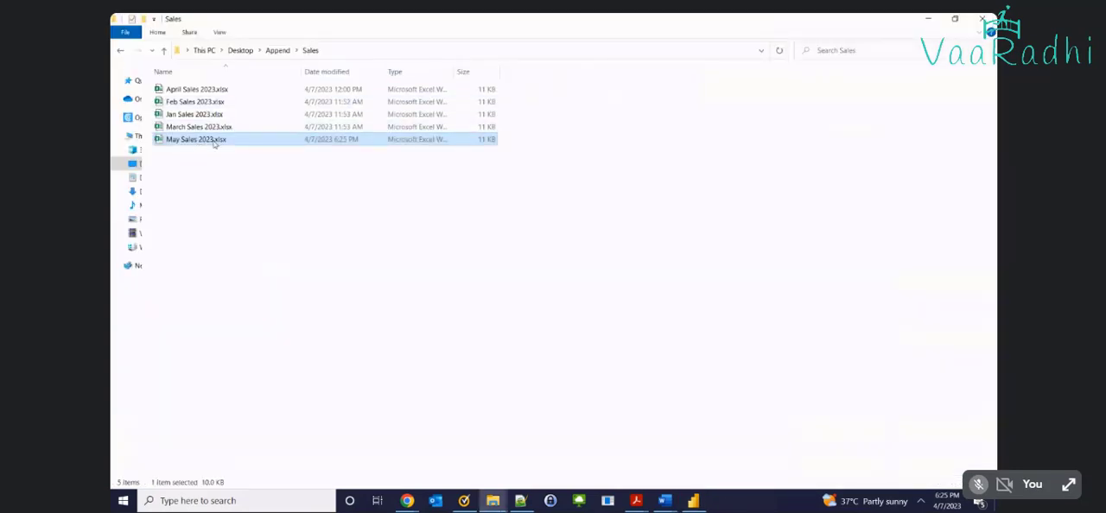
key("alt+Tab")
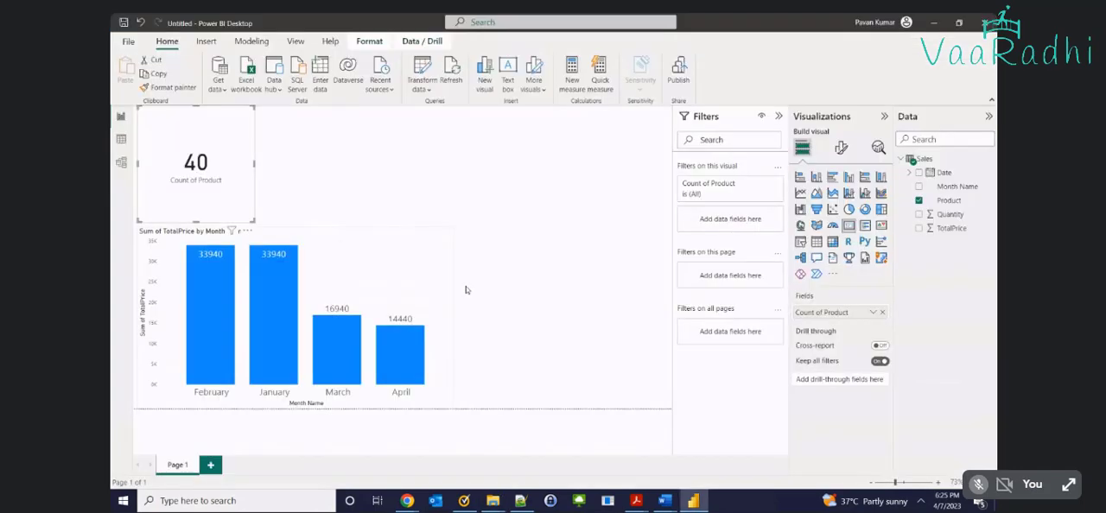
left_click(453, 79)
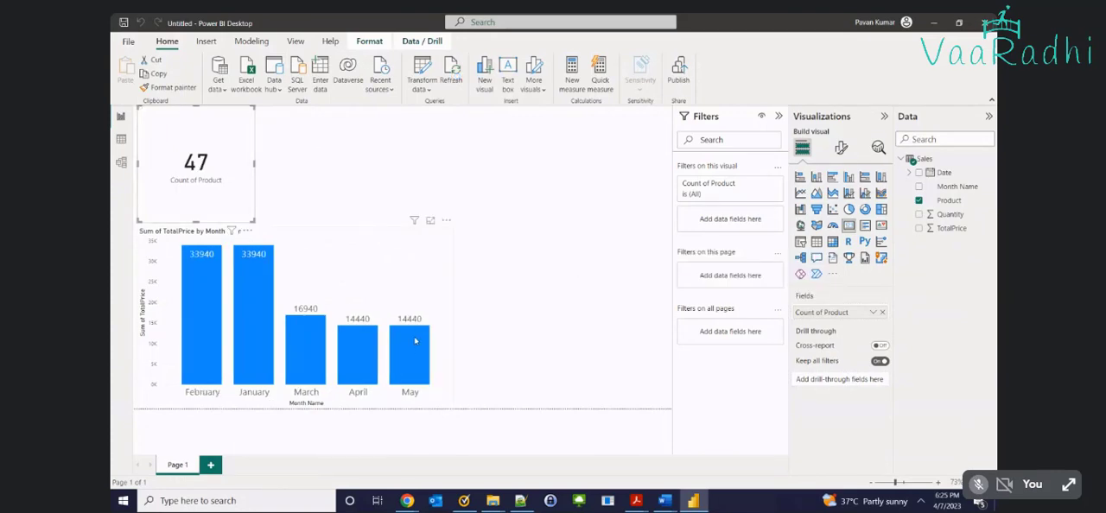
Check the May column's sales value in the chart and switch back to the Sales folder in File Explorer
mouse_move(415, 346)
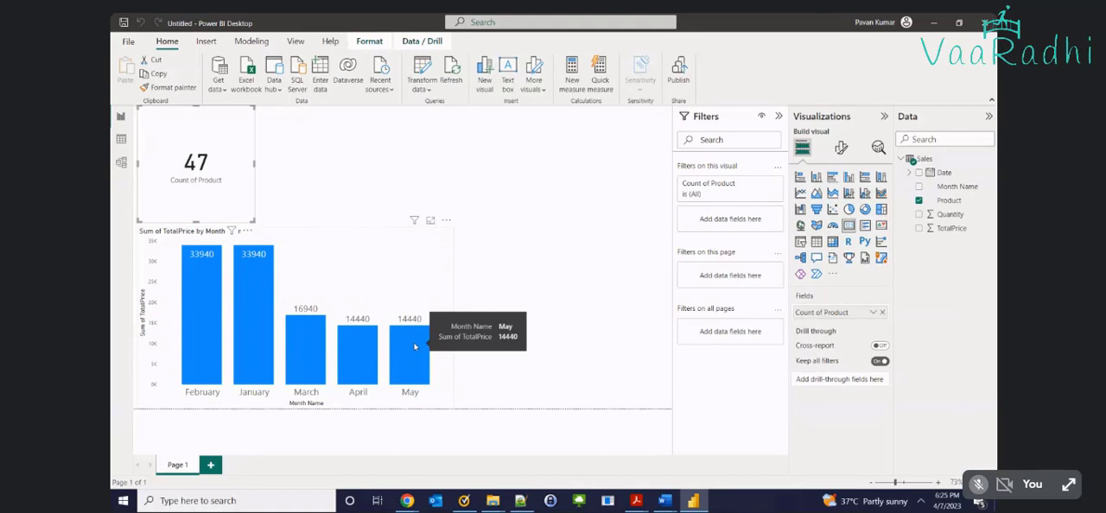
key("alt+Tab")
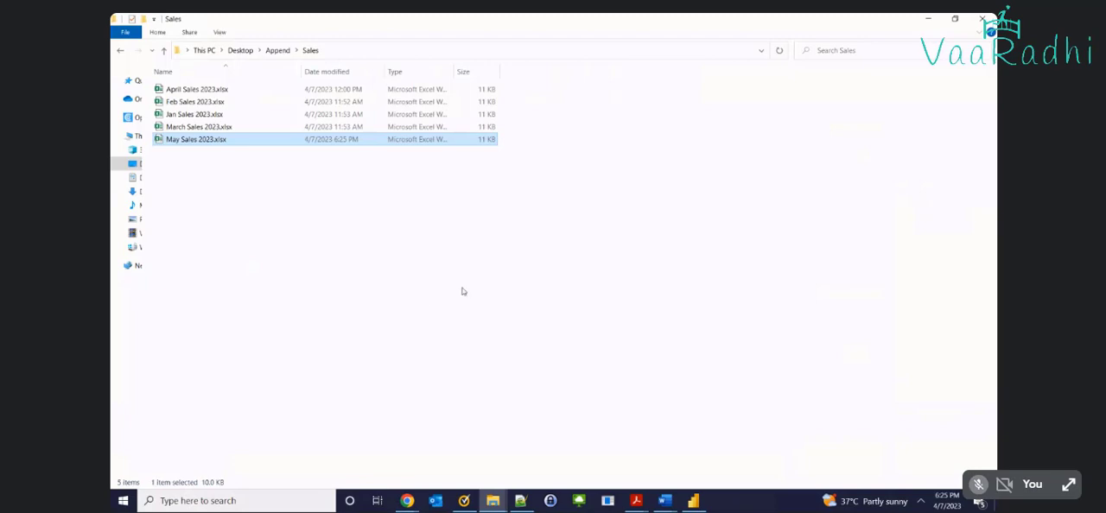
key("alt+Tab")
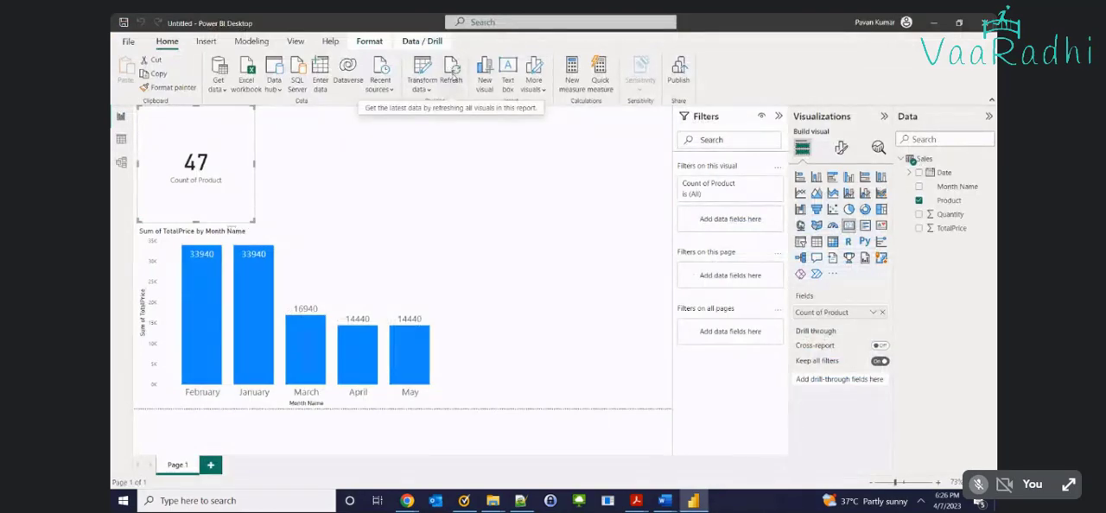
key("alt+Tab")
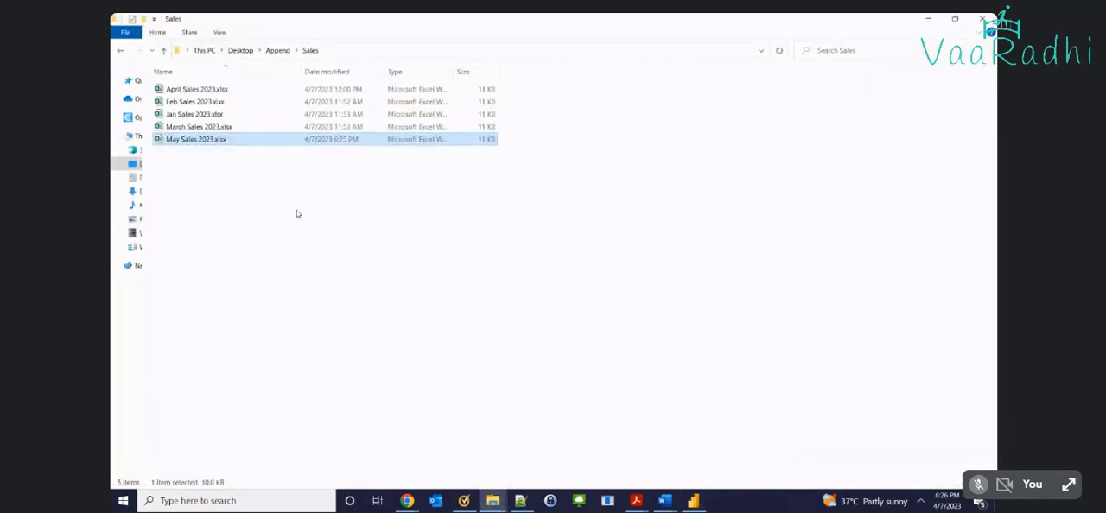
key("alt+Tab")
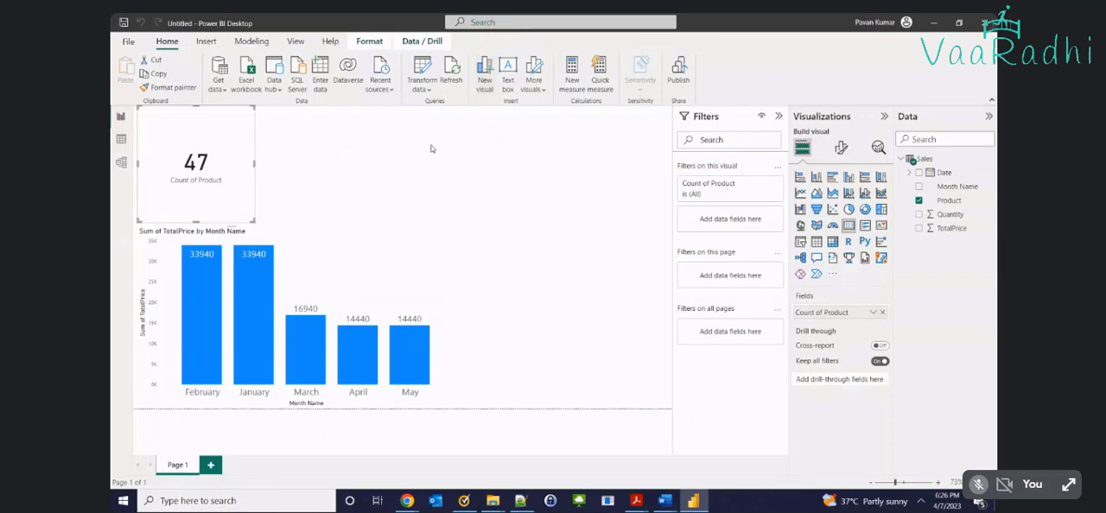
key("alt+Tab")
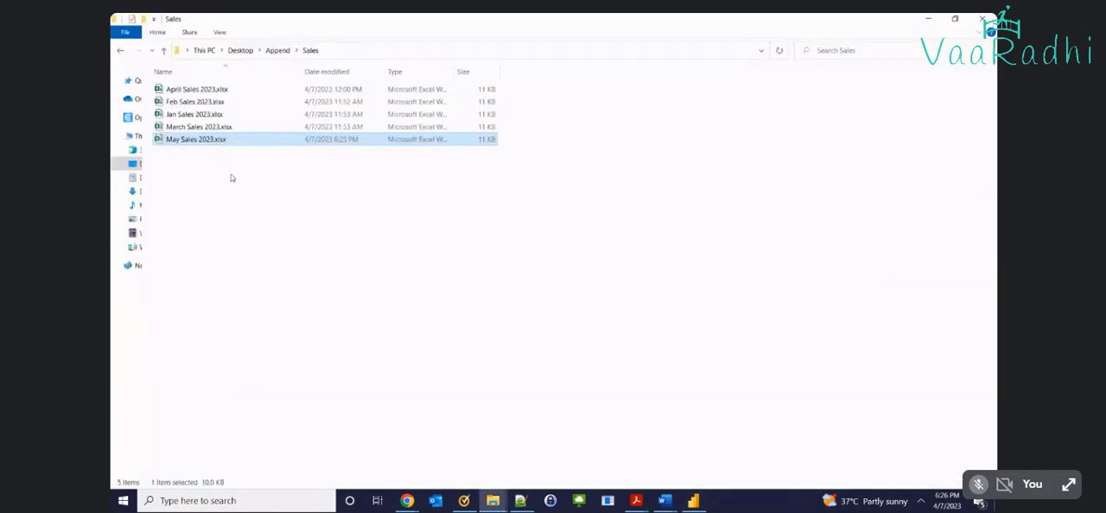
key("alt+Tab")
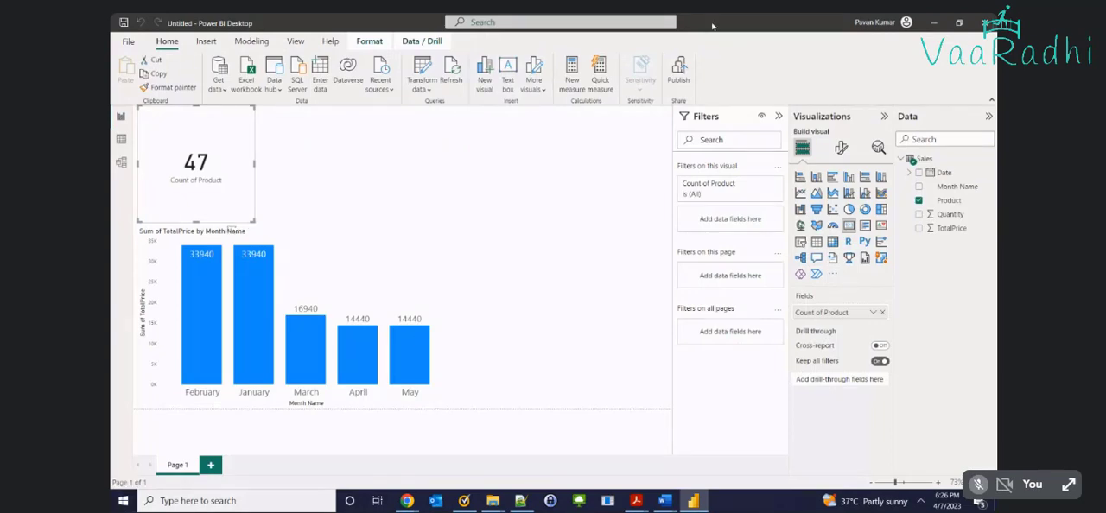
key("alt+Tab")
key("alt+Tab")
Examine the Sales table's rows in the data view, checking the May dates and month names at the end
left_click(122, 140)
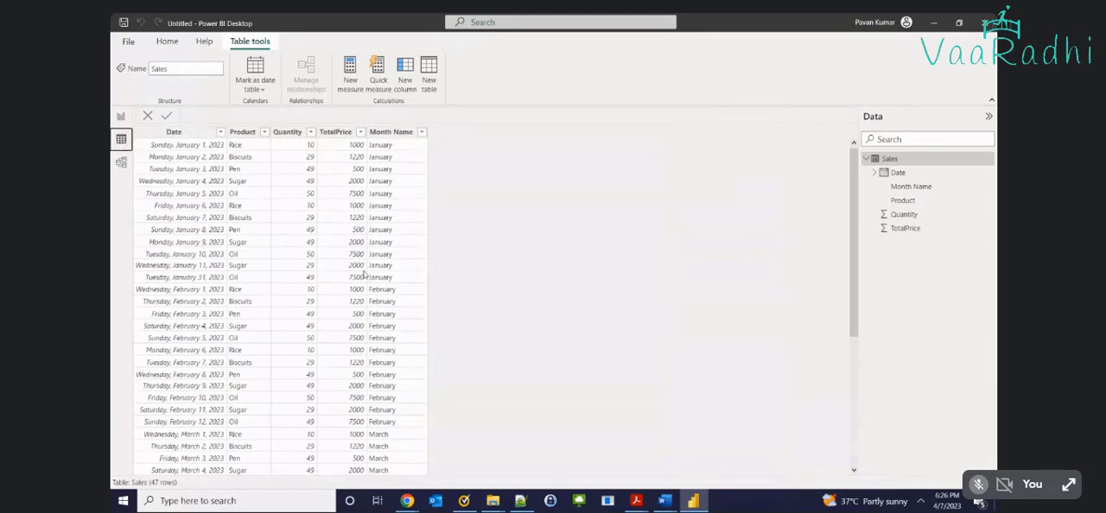
scroll(380, 300, "down", 6)
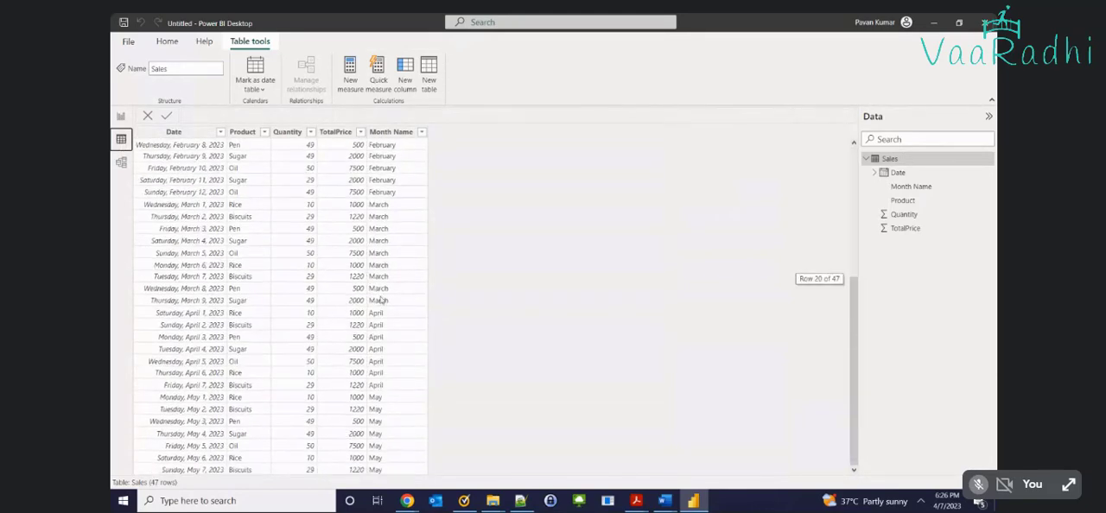
left_click(381, 403)
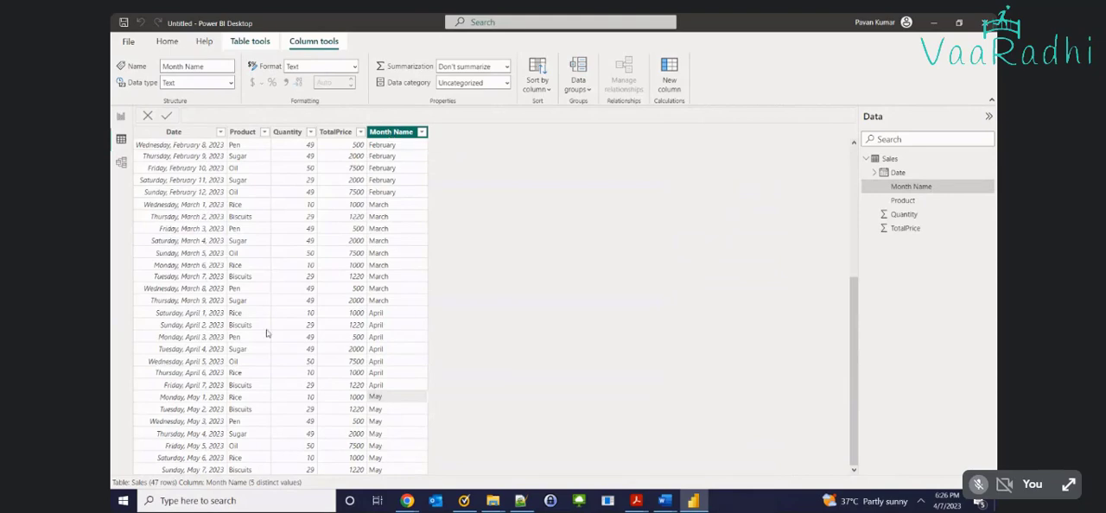
left_click(190, 401)
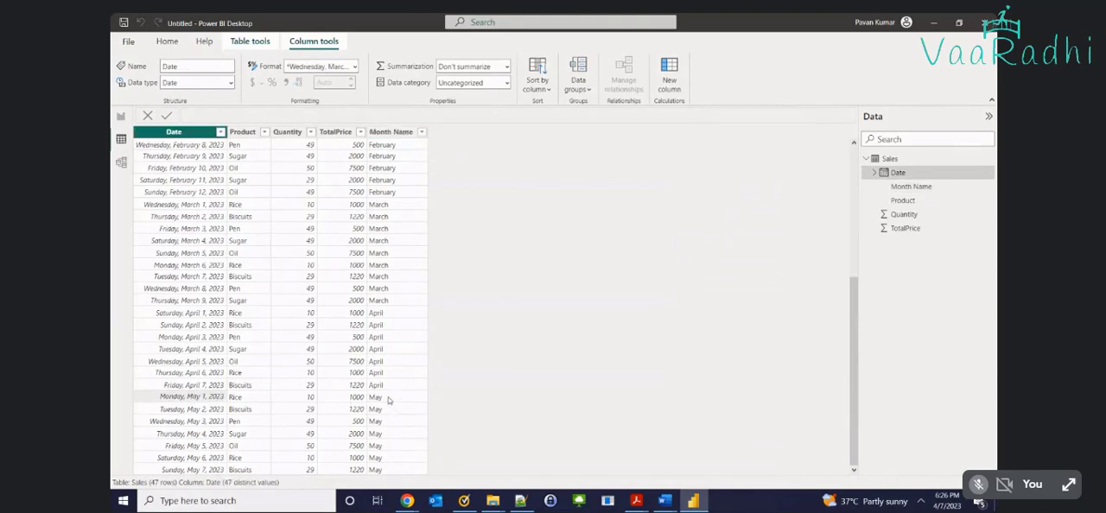
left_click(394, 471)
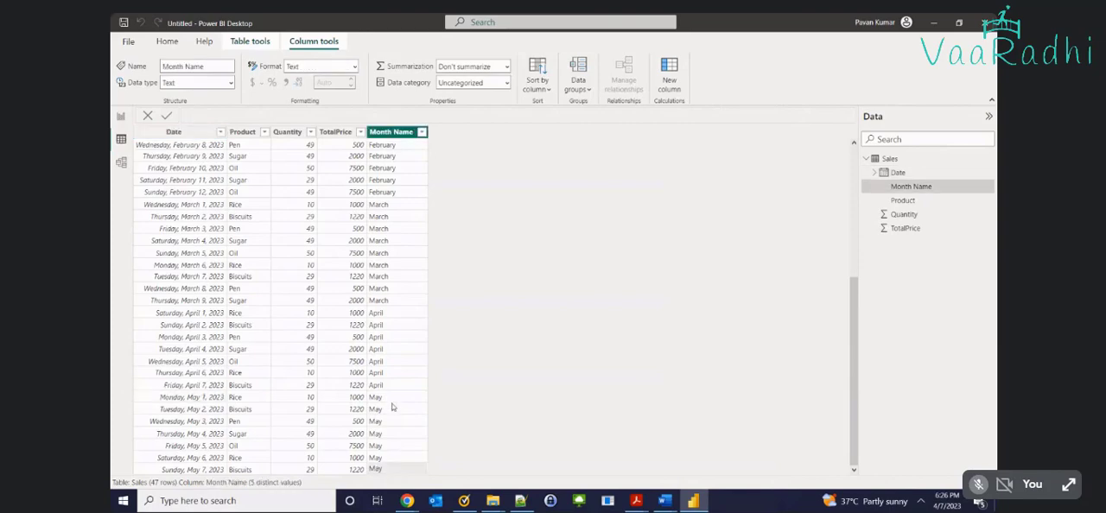
Return to the report page and delete the TotalPrice by Month Name chart and the Count of Product card
left_click(121, 116)
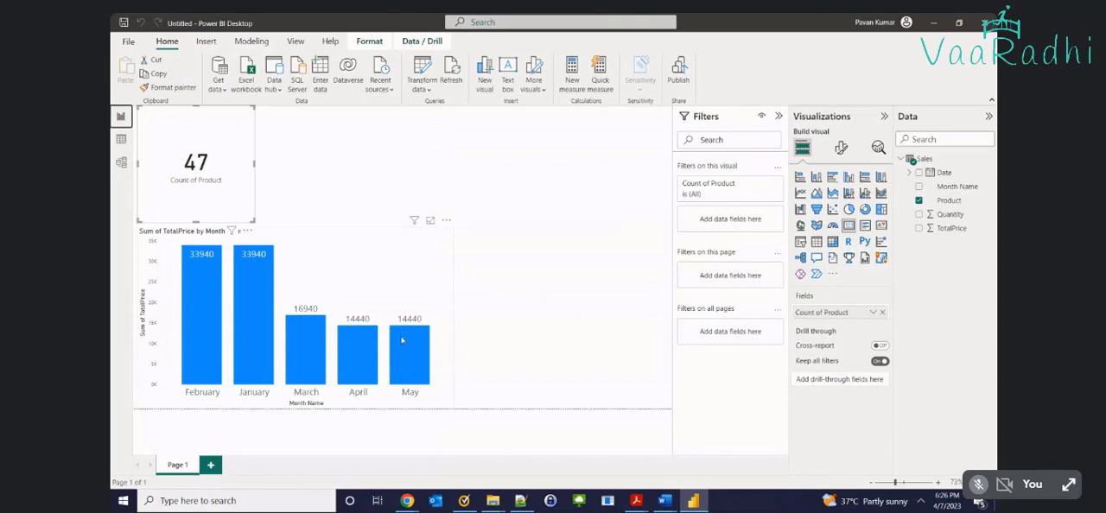
mouse_move(402, 340)
left_click(437, 395)
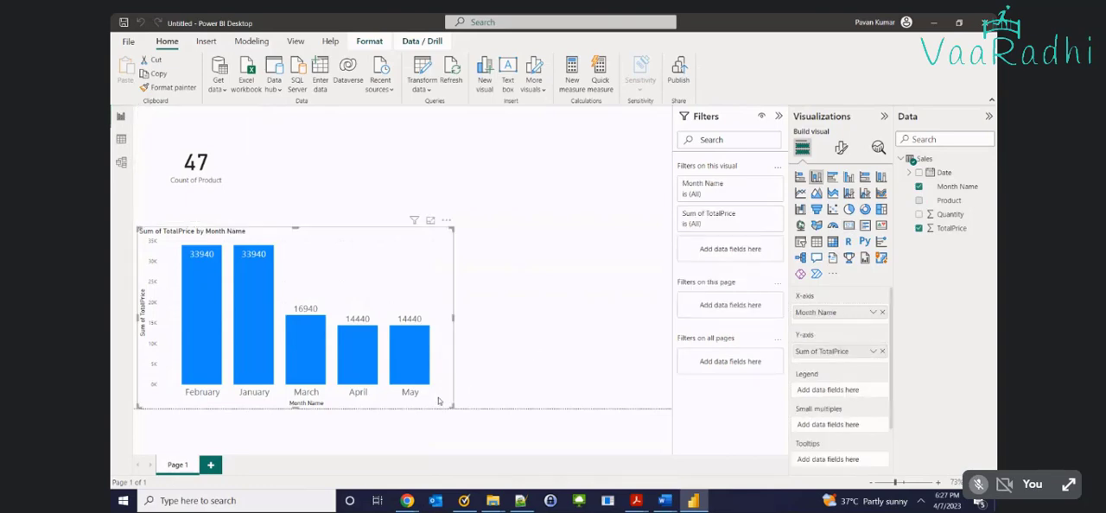
key("Delete")
left_click(245, 211)
key("Delete")
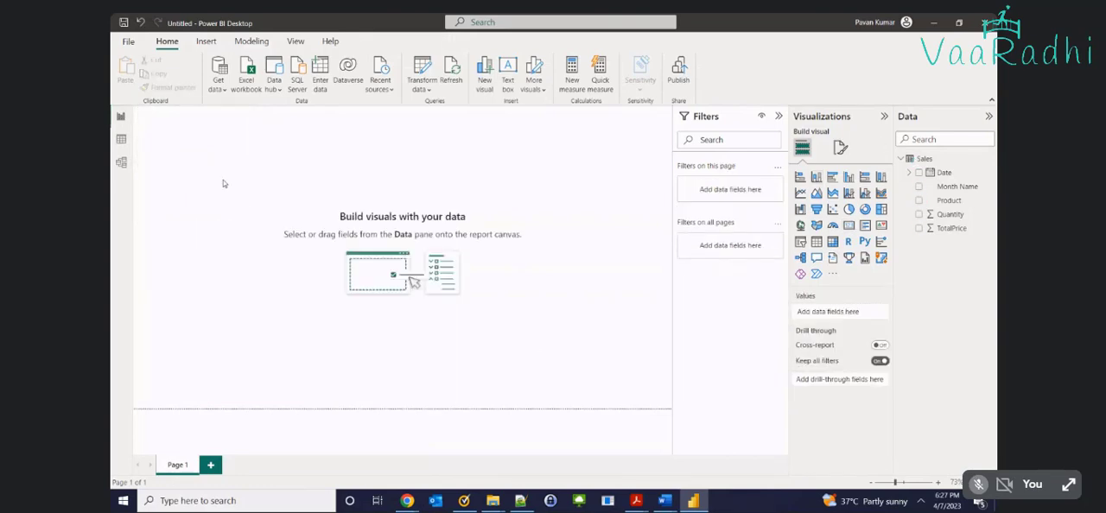
Show the Sales table data, switch to File Explorer's windows and cancel the open OneDrive properties dialog
left_click(121, 139)
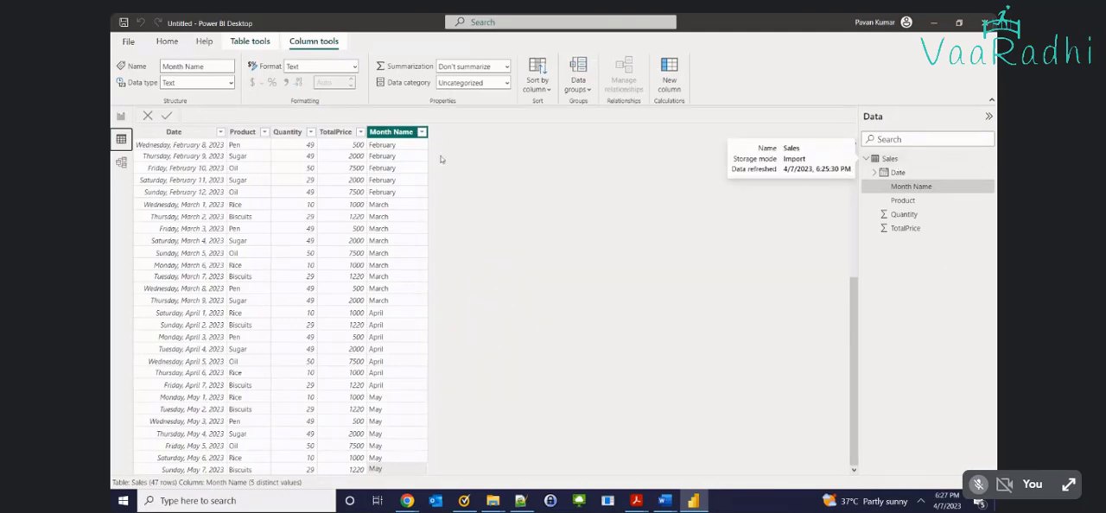
mouse_move(508, 500)
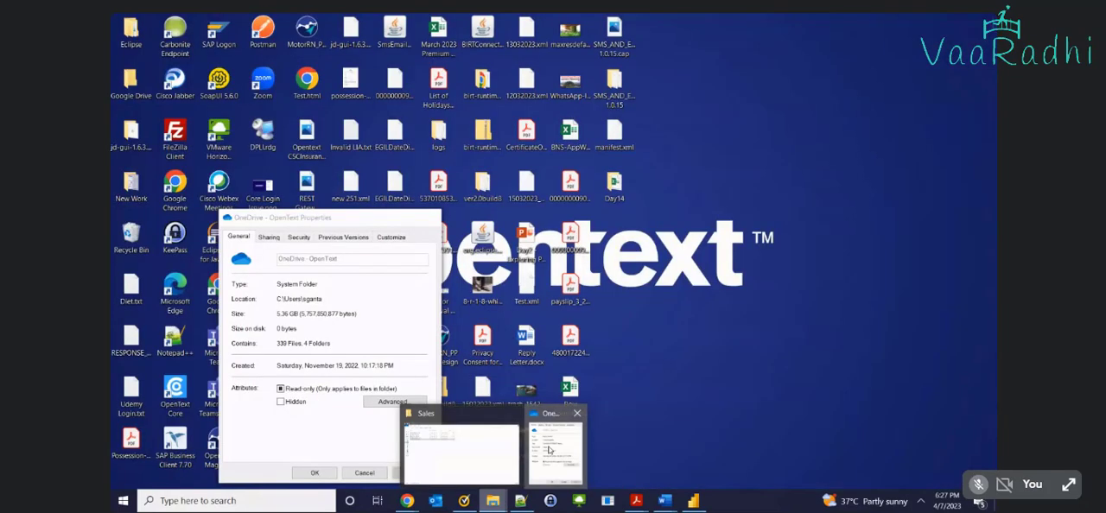
left_click(549, 450)
left_click(363, 472)
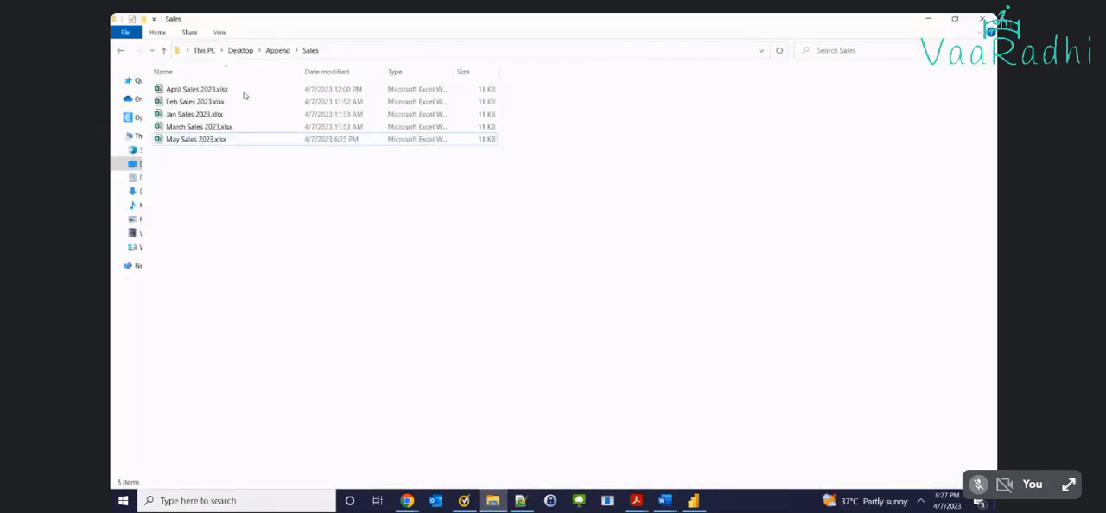
Open the Sales 2023.xlsx workbook from the SheetWiseData folder inside the Append folder
left_click(278, 50)
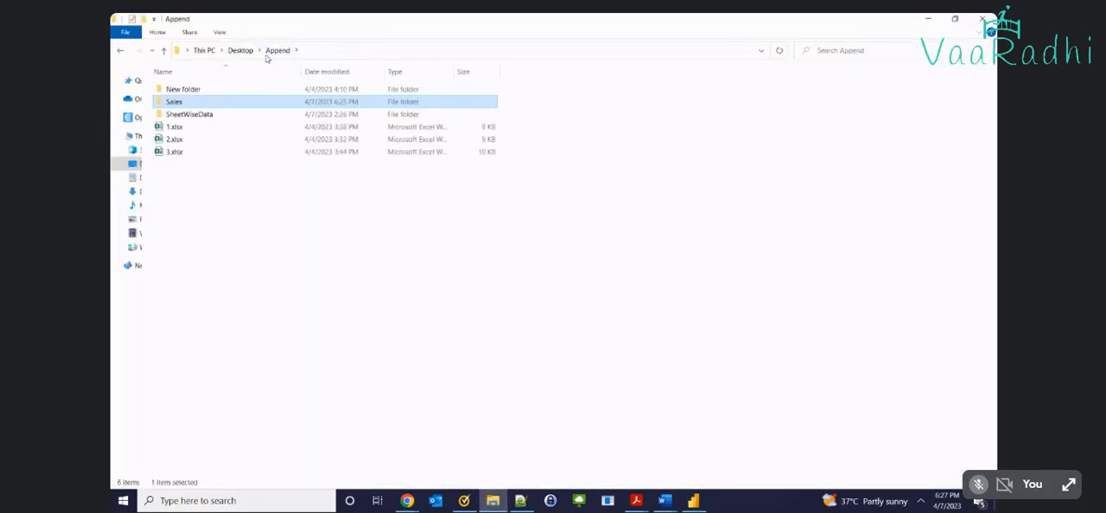
double_click(197, 116)
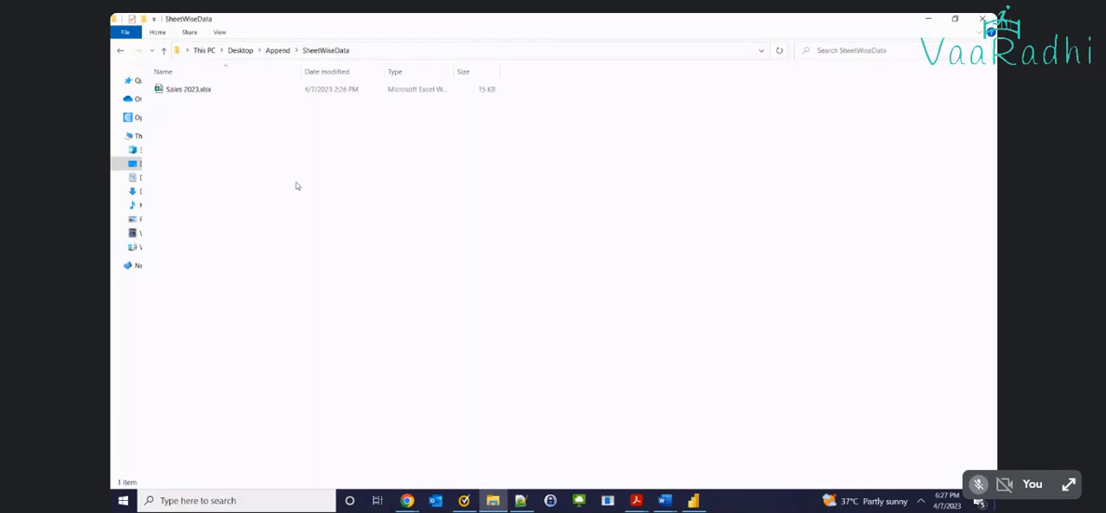
double_click(183, 93)
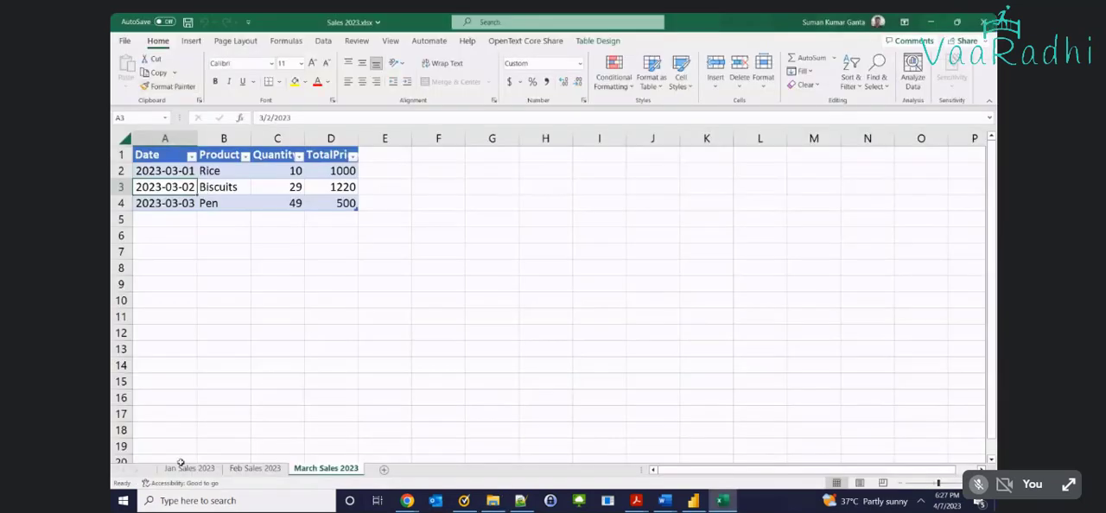
Review the Jan, Feb and March Sales 2023 sheets of the workbook and close it
left_click(189, 469)
left_click(262, 466)
left_click(326, 468)
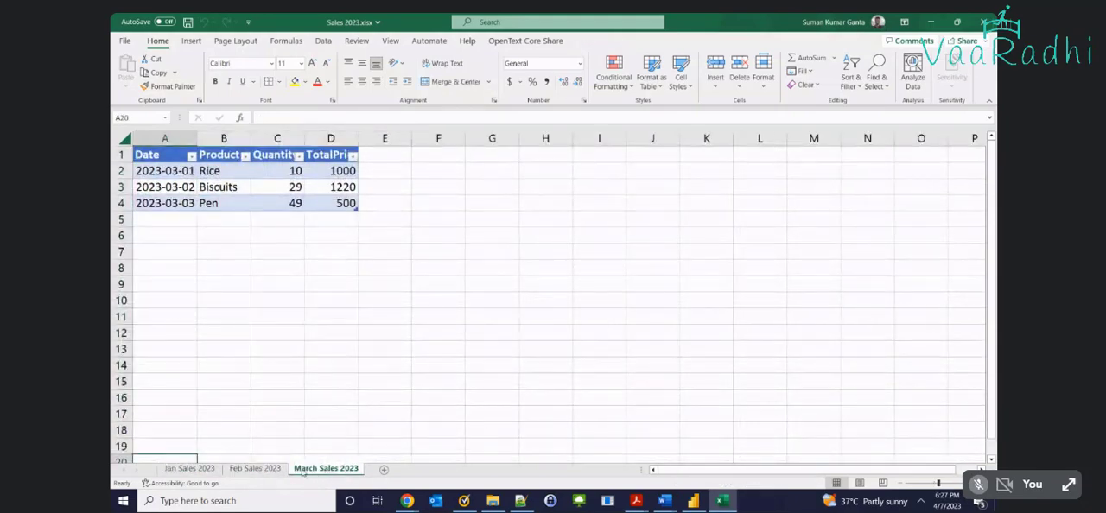
left_click(200, 472)
left_click(240, 313)
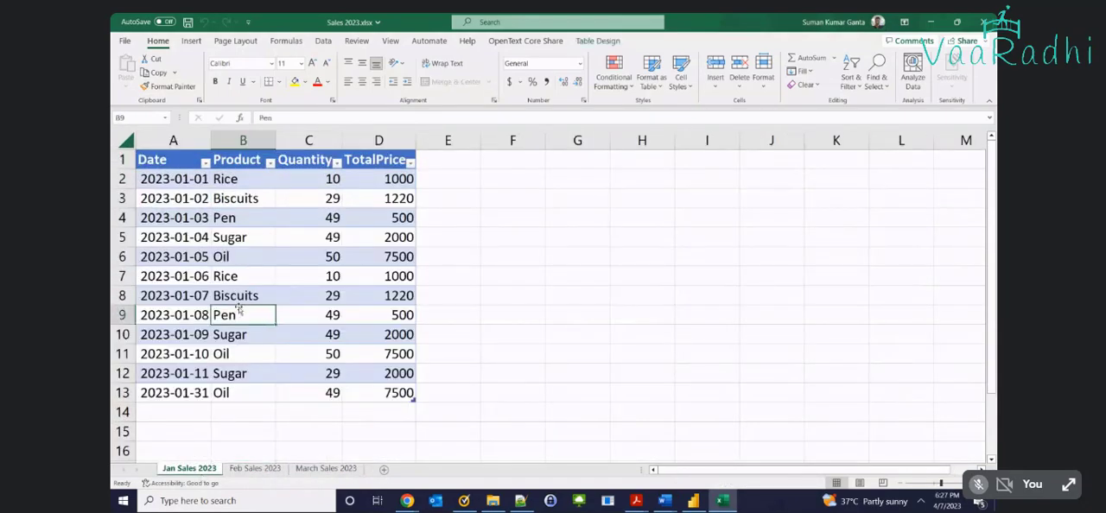
left_click(244, 468)
left_click(321, 469)
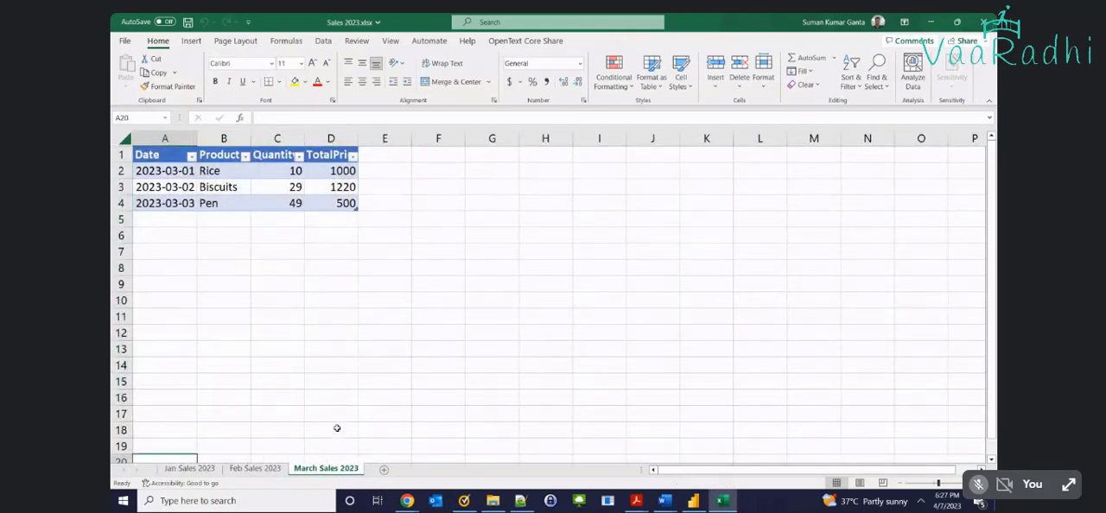
left_click(985, 22)
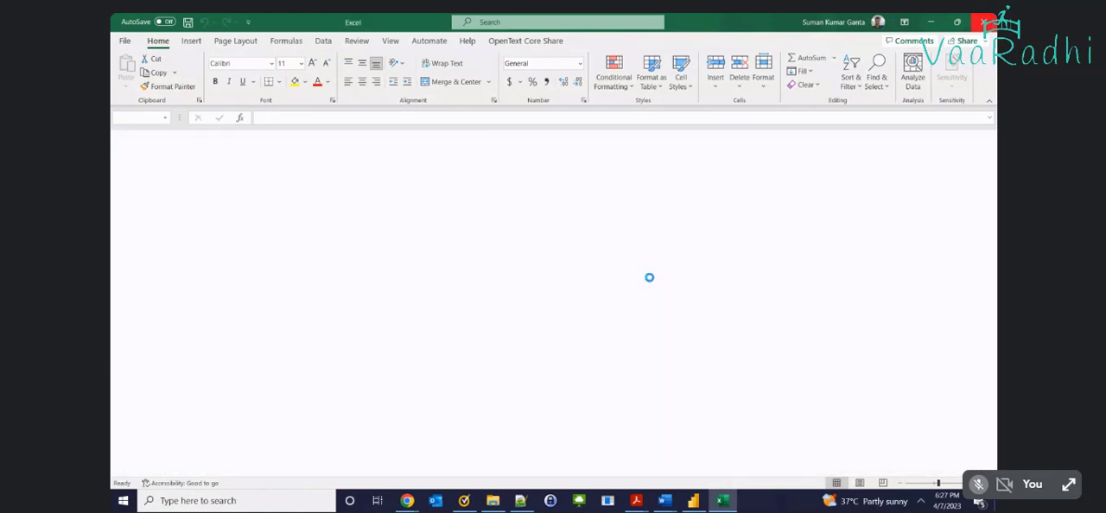
Switch back to Power BI Desktop and open the Power Query Editor to transform the data
left_click(693, 500)
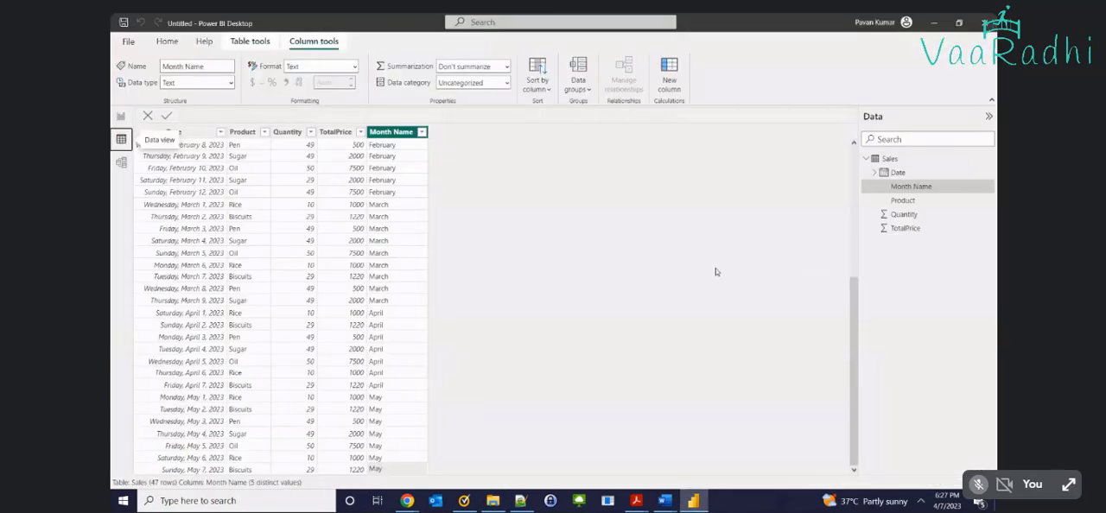
left_click(167, 41)
left_click(393, 86)
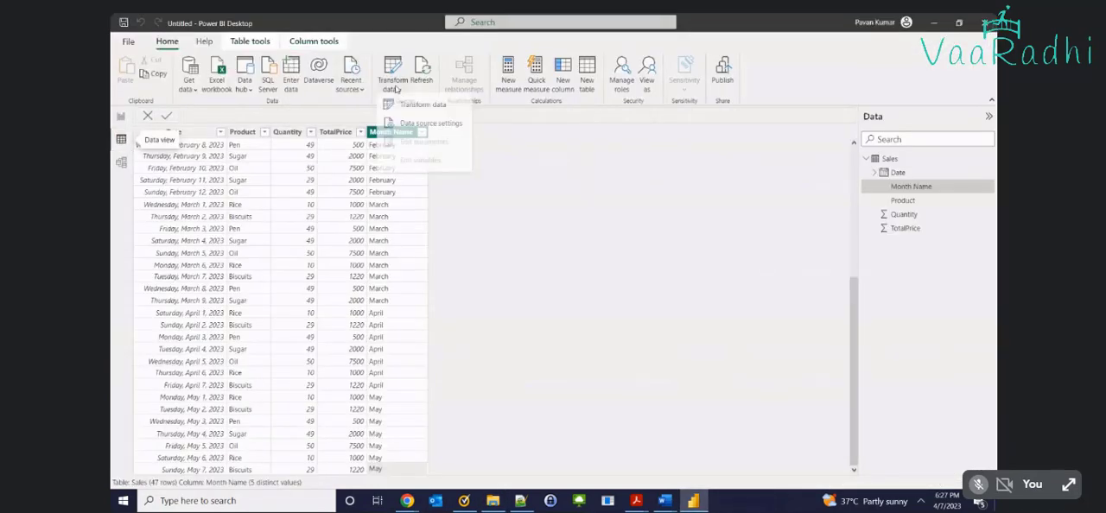
left_click(422, 108)
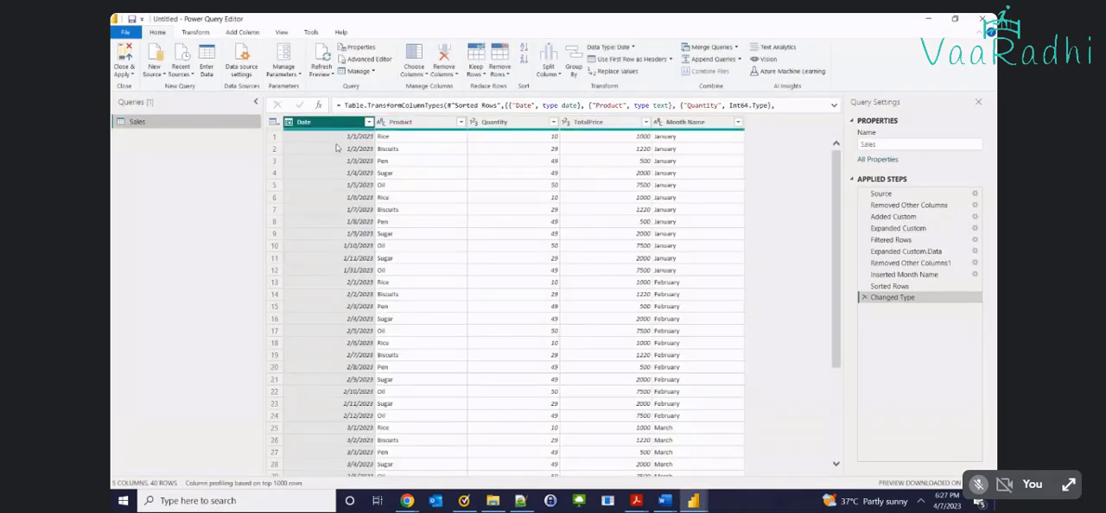
Start a new query in the Power Query Editor with Folder as the data source
left_click(154, 71)
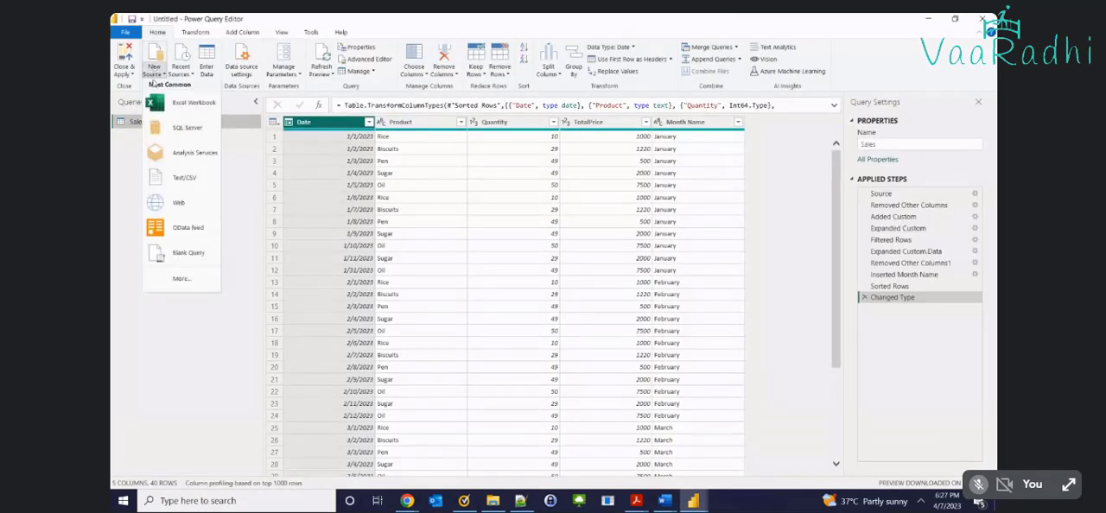
left_click(163, 278)
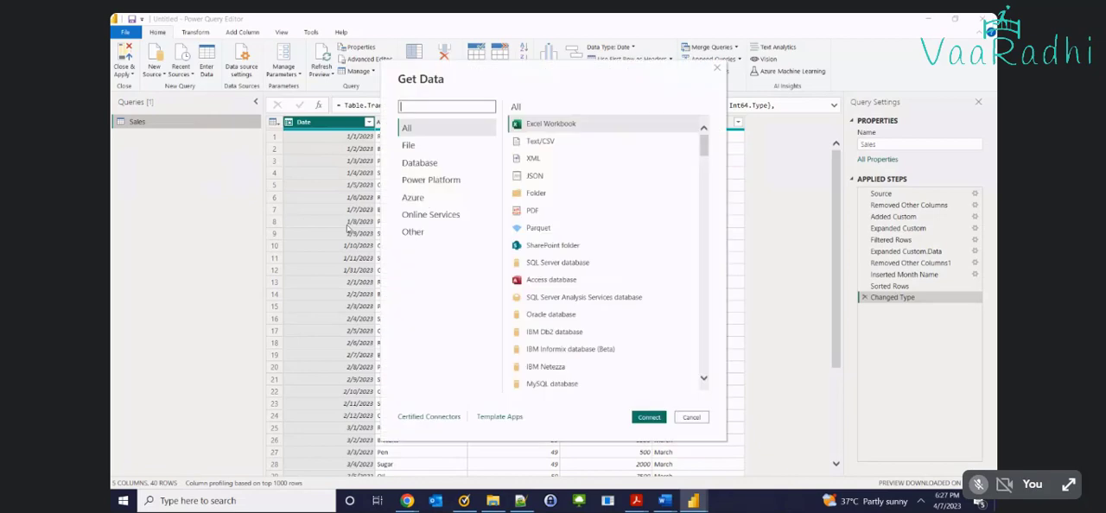
left_click(538, 193)
left_click(637, 415)
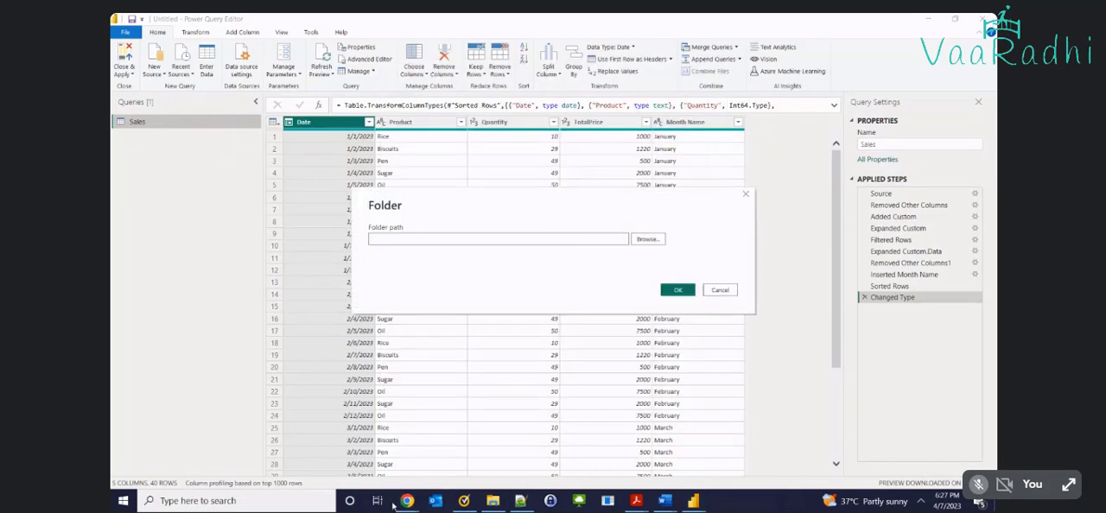
mouse_move(407, 500)
left_click(301, 446)
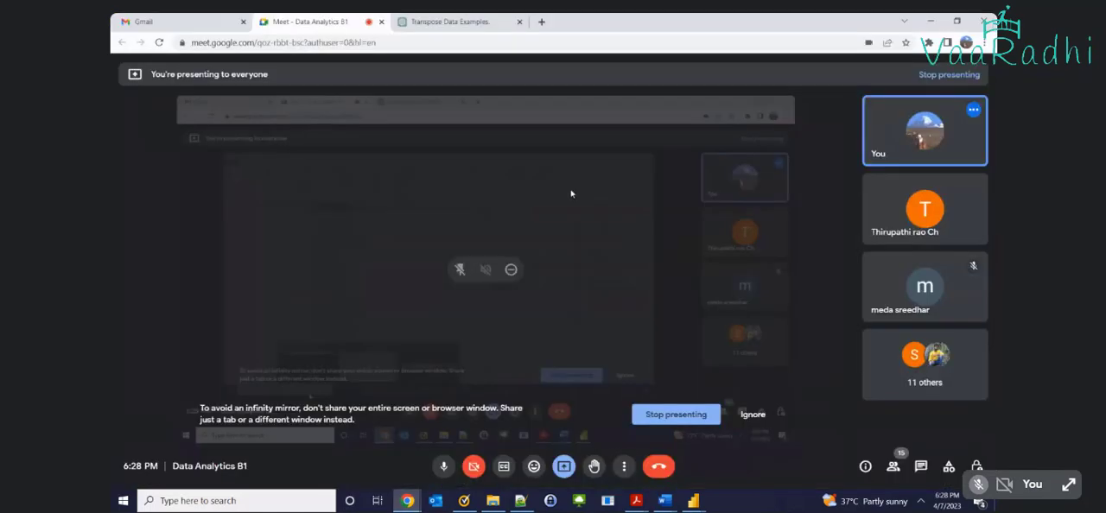
key("alt+Tab")
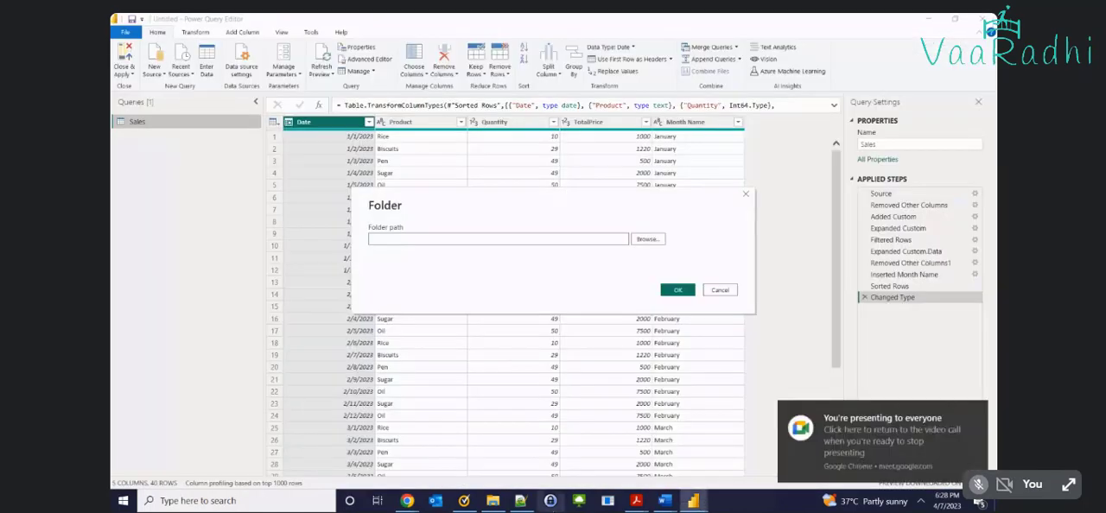
Copy the SheetWiseData folder's path from File Explorer, use it as the new source's folder path and load it for transforming without combining
left_click(492, 500)
left_click(372, 50)
key("ctrl+c")
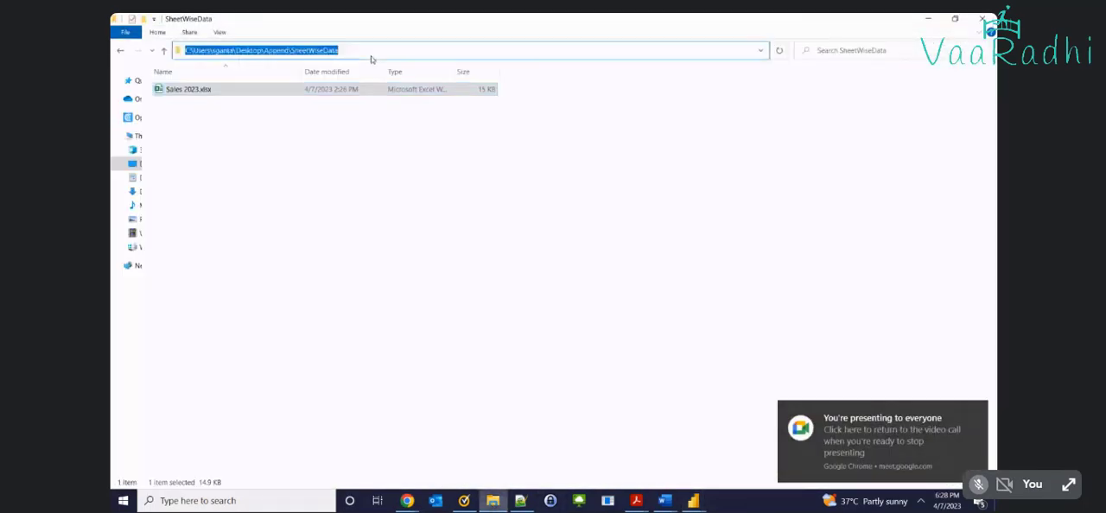
key("alt+Tab")
left_click(501, 239)
key("ctrl+v")
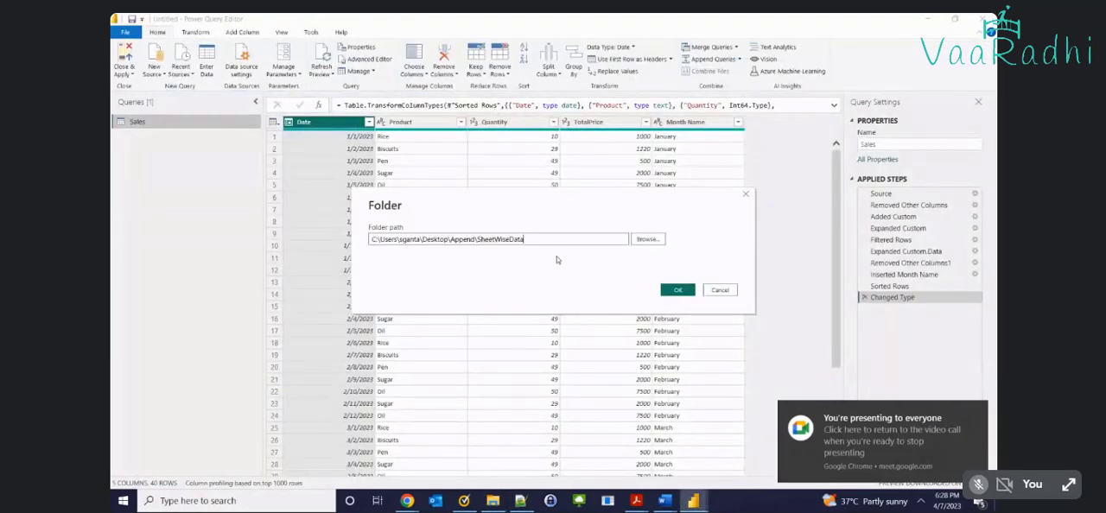
left_click(677, 291)
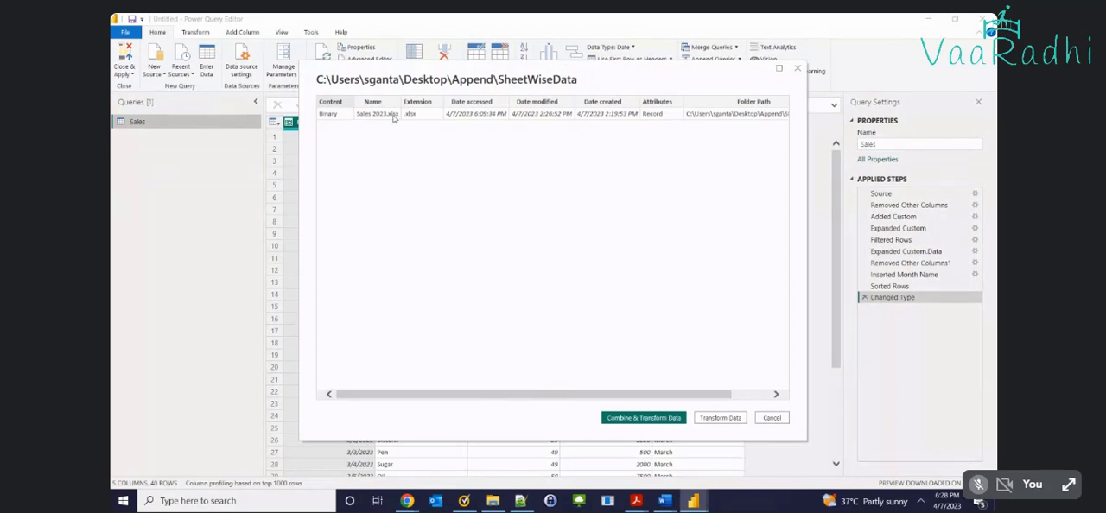
left_click(722, 421)
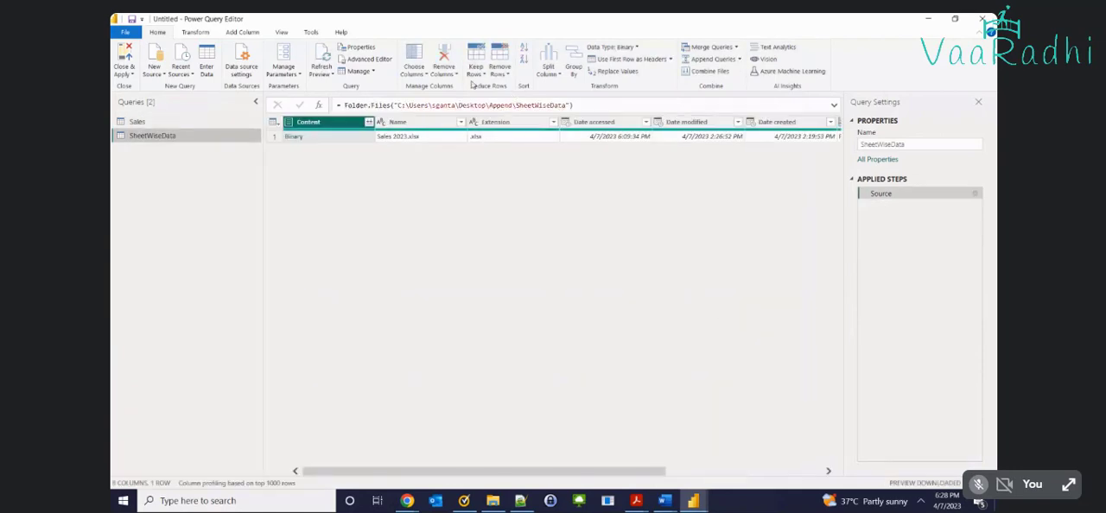
Keep only the Content and Name columns of the SheetWiseData query, removing all other columns
left_click(413, 123)
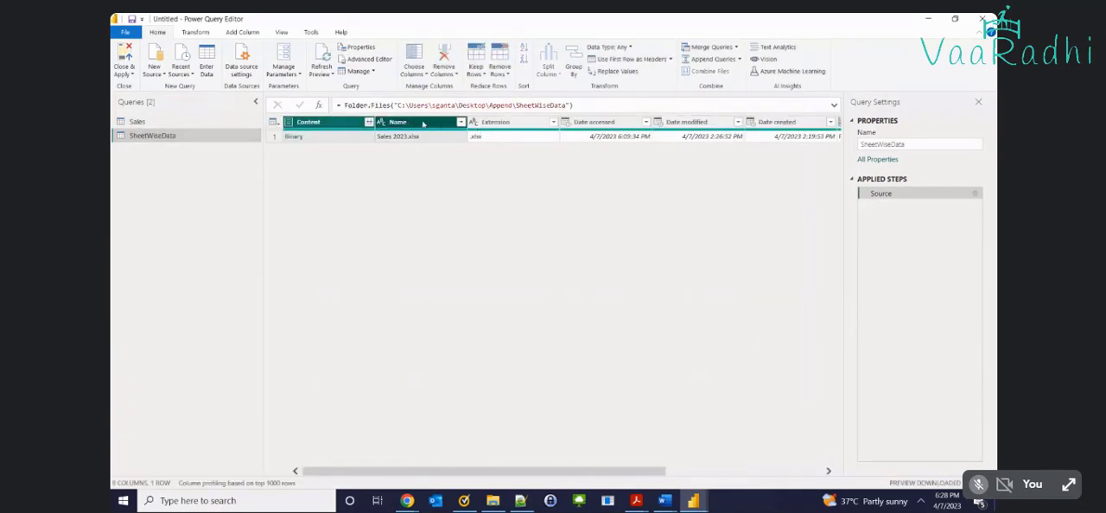
right_click(423, 125)
left_click(455, 156)
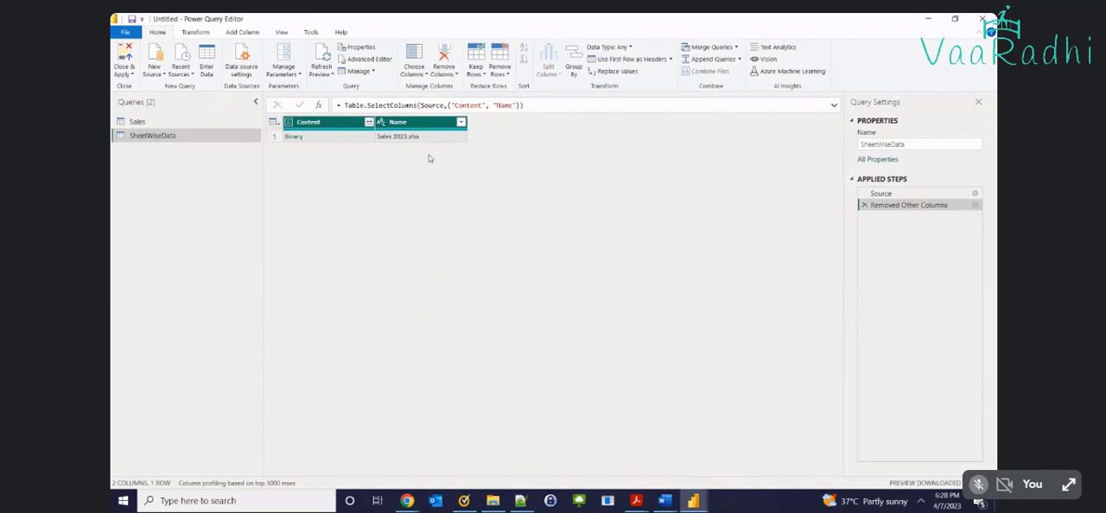
Add a custom column named Custom with the formula Excel.Workbook([Content])
left_click(242, 37)
left_click(189, 59)
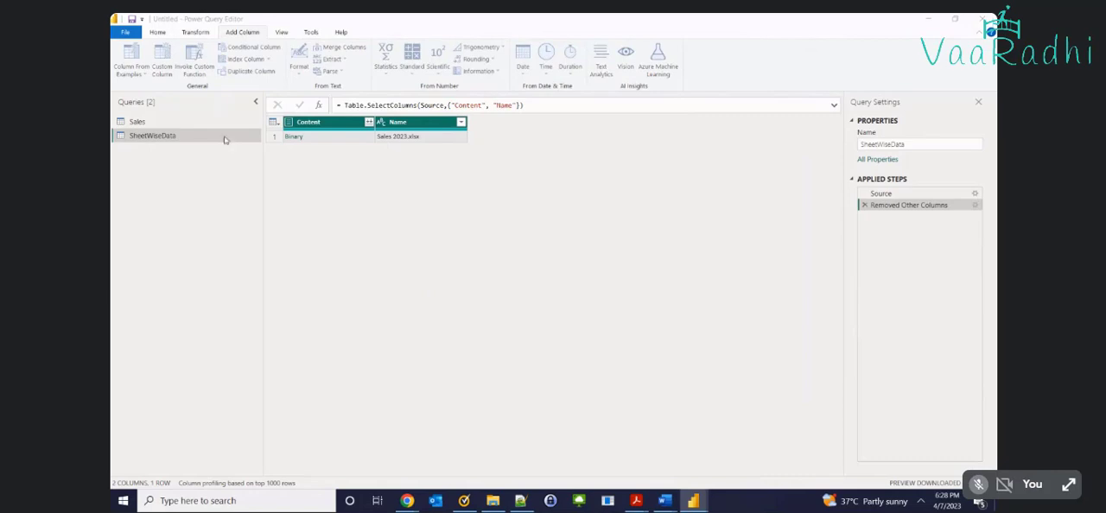
left_click(717, 309)
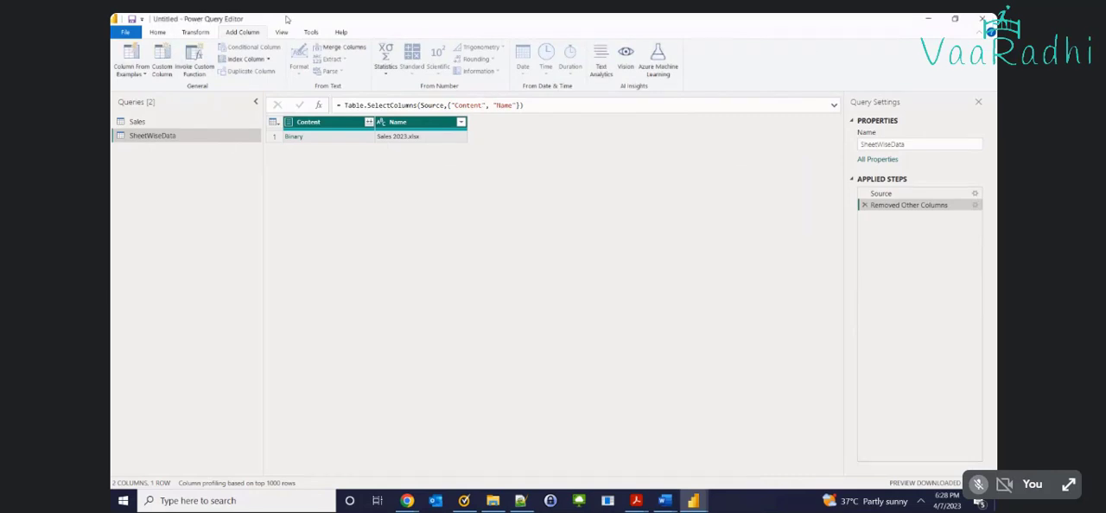
left_click(162, 65)
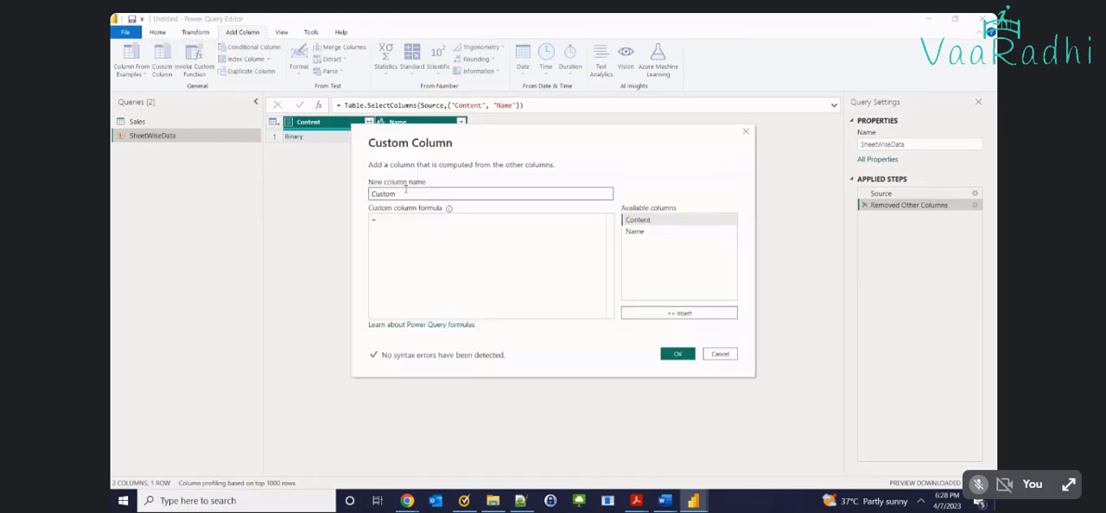
left_click_drag(405, 190, 358, 192)
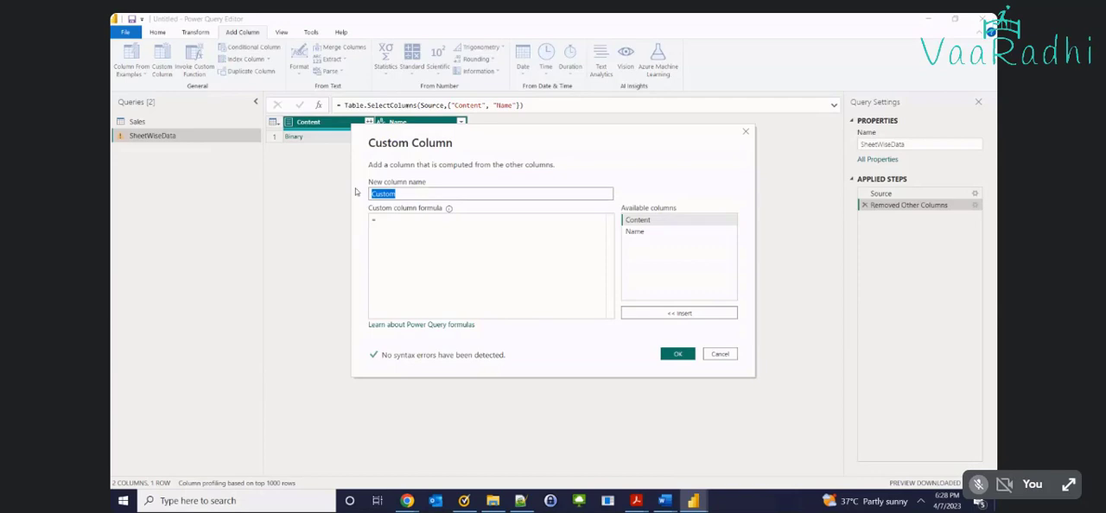
left_click(416, 230)
type("Excel.Workbook")
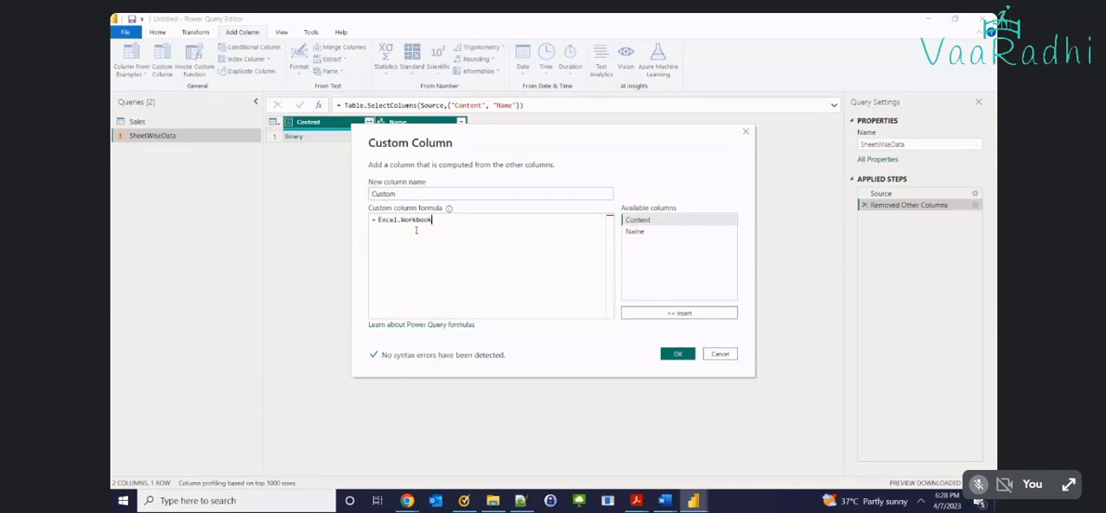
type("(")
double_click(640, 221)
type(")")
left_click(673, 357)
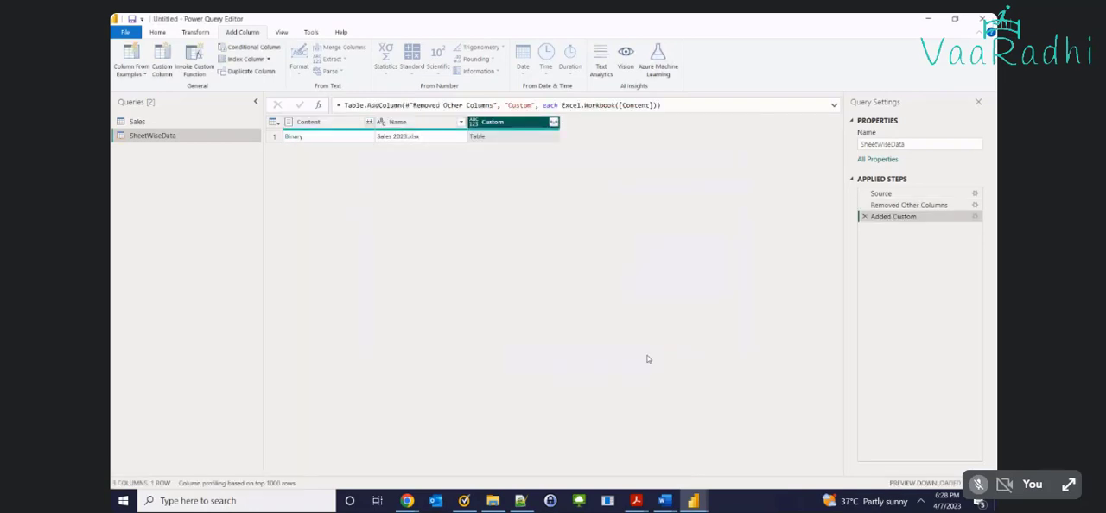
Preview the table inside the Custom column and expand it into Name, Data, Item, Kind and Hidden with the original column name as prefix
left_click(494, 138)
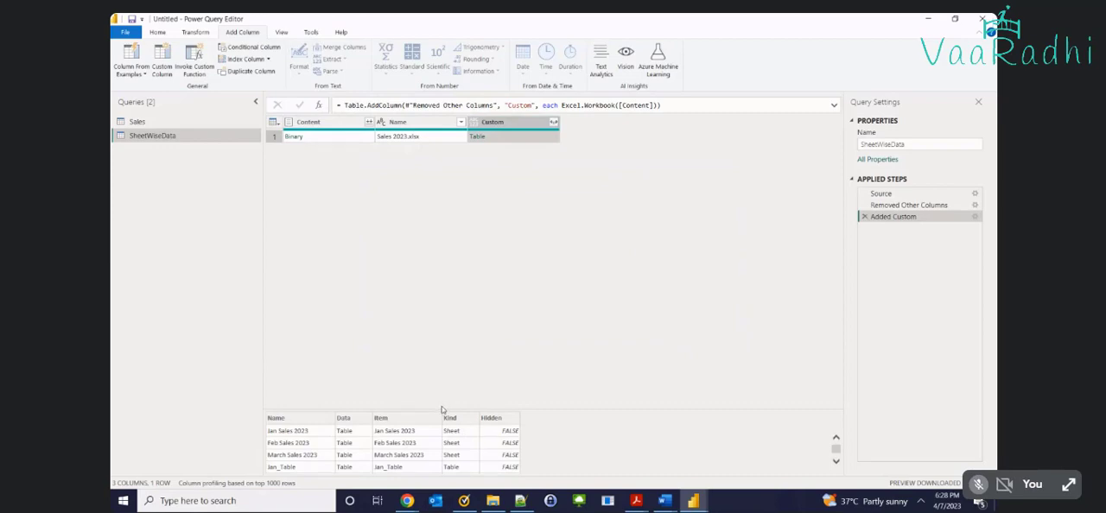
left_click_drag(441, 409, 452, 315)
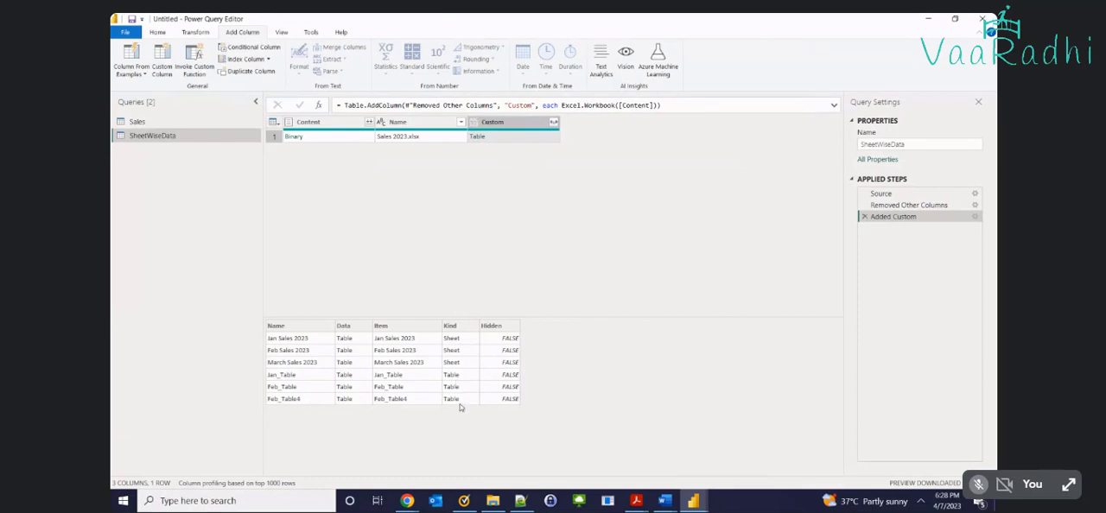
left_click(554, 124)
left_click(489, 261)
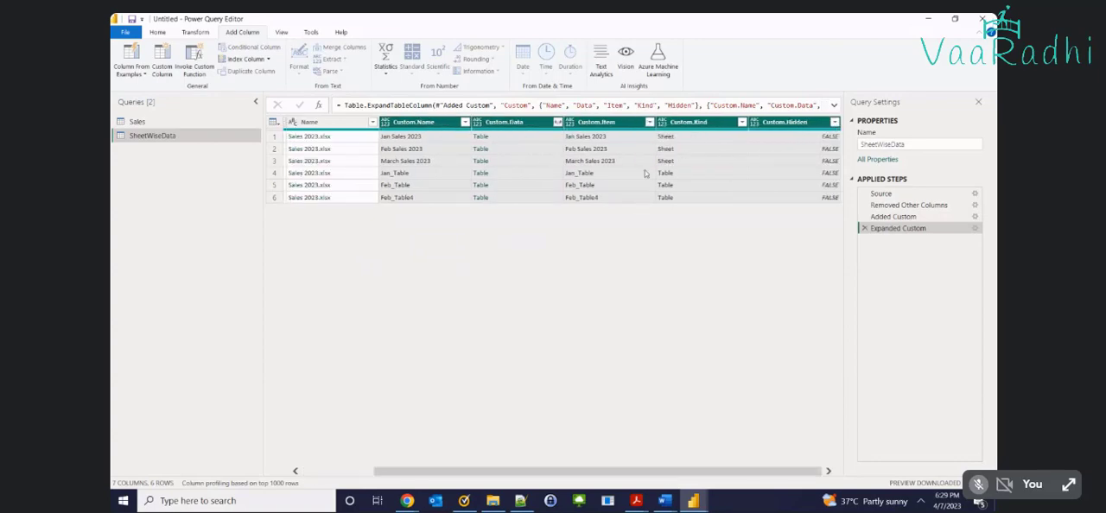
Filter the Custom.Kind column to keep only the Table rows, excluding Sheet
left_click(732, 122)
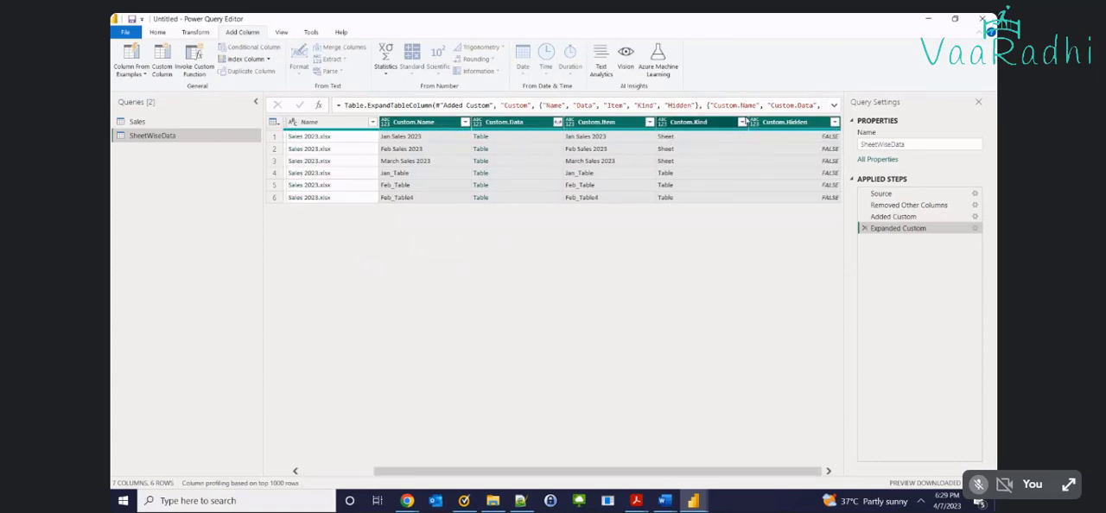
left_click(743, 122)
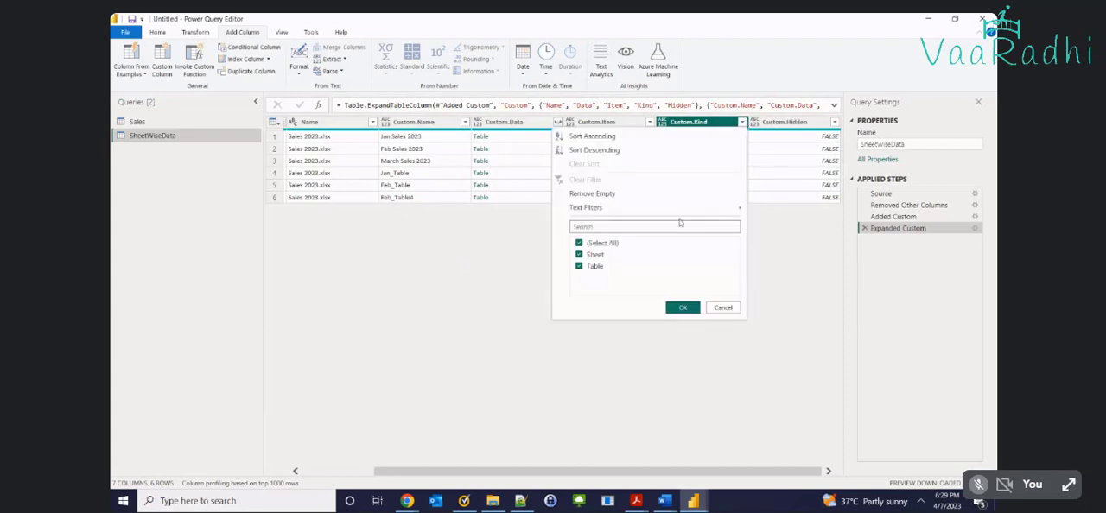
left_click(598, 255)
left_click(672, 307)
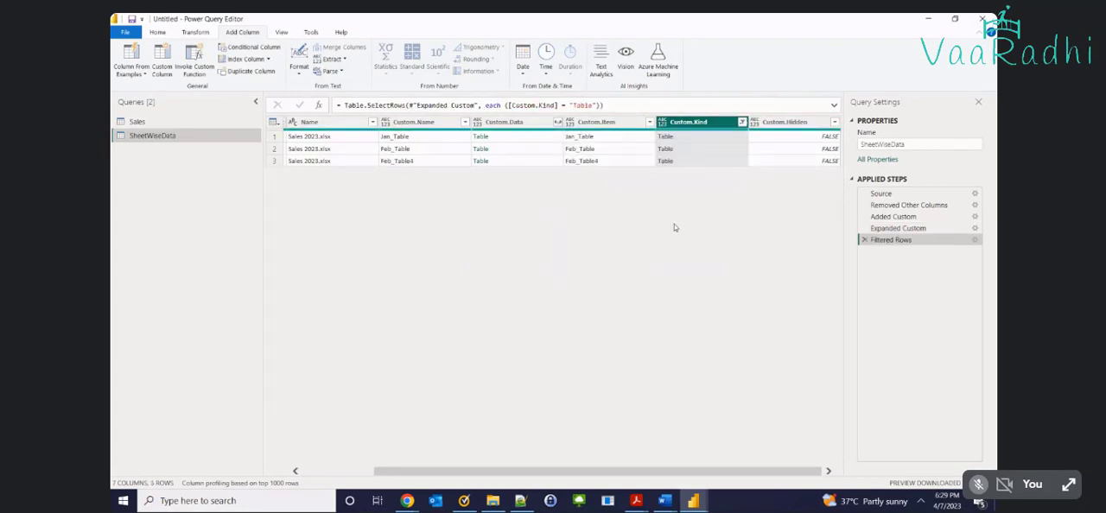
Examine the Custom.Kind values and preview the nested Custom.Data tables for each month
left_click(689, 136)
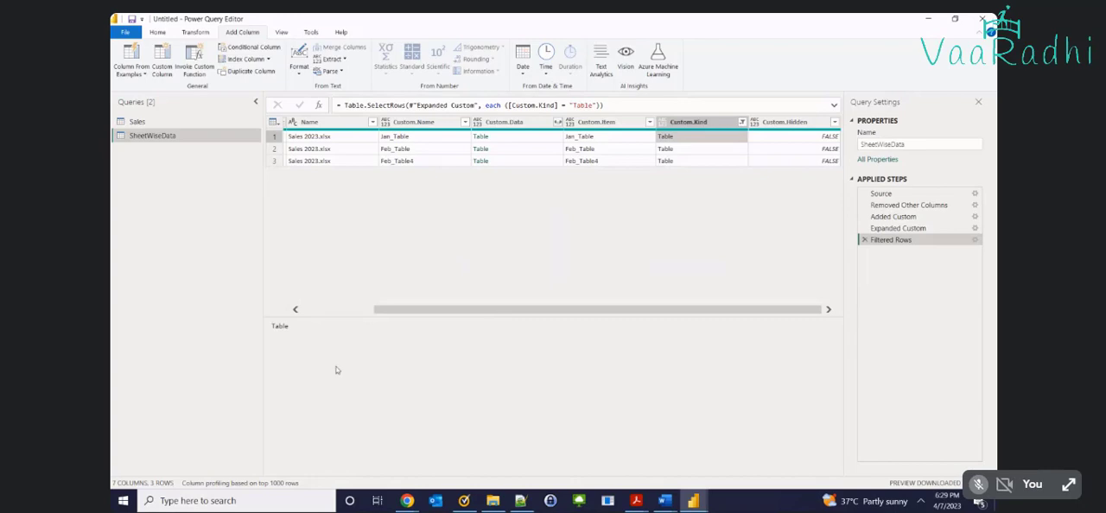
left_click(694, 152)
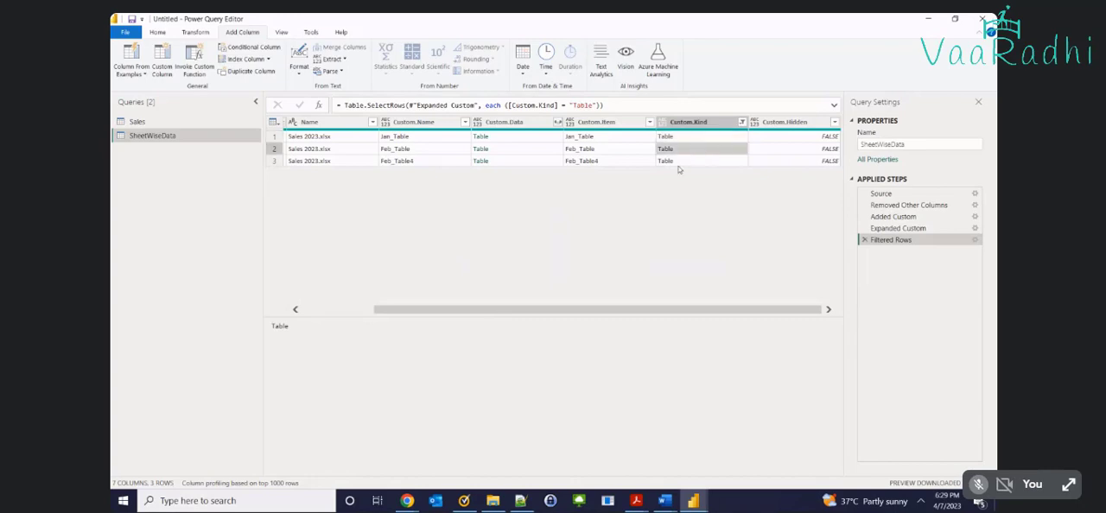
left_click(536, 127)
left_click(536, 137)
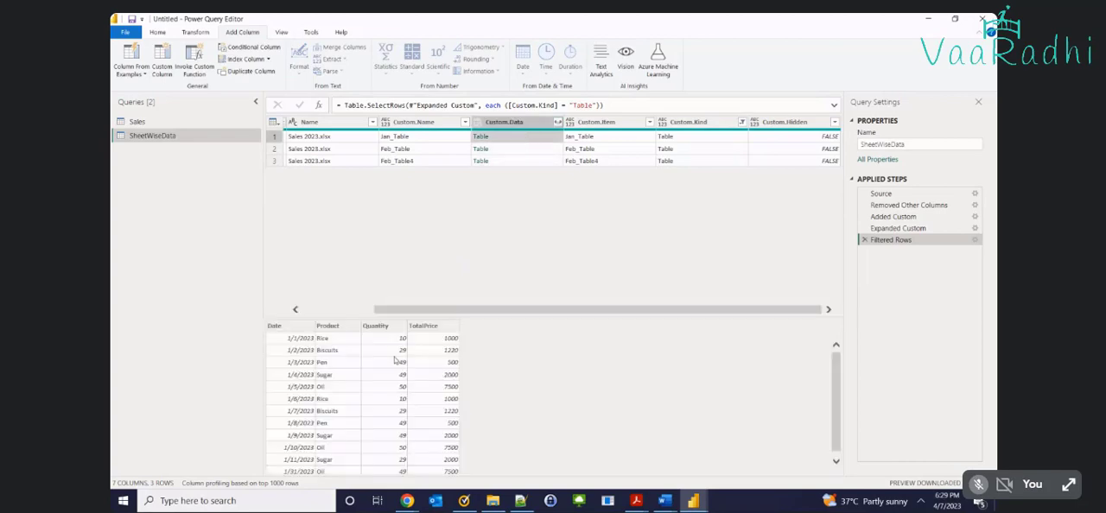
left_click(510, 153)
left_click(512, 162)
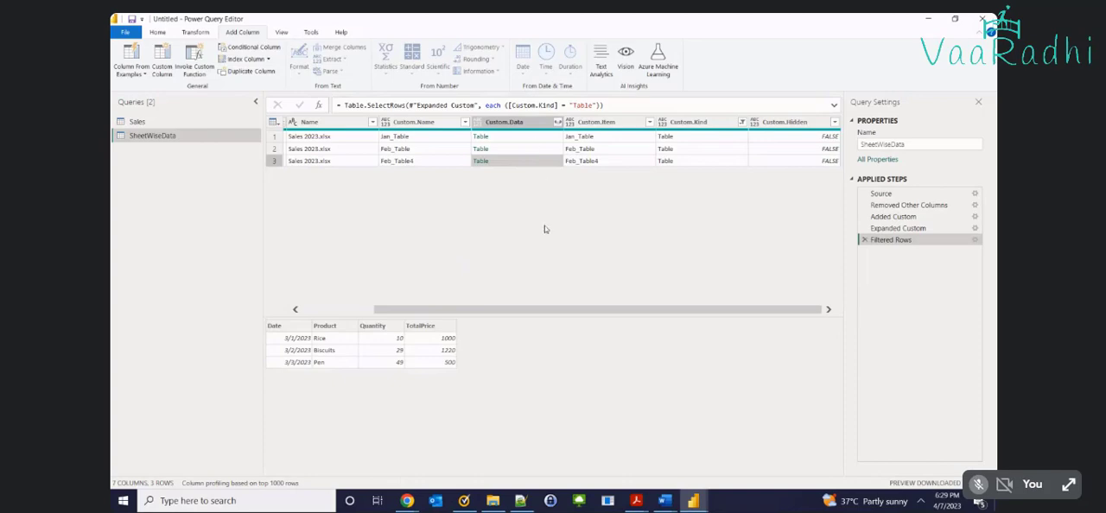
left_click(521, 140)
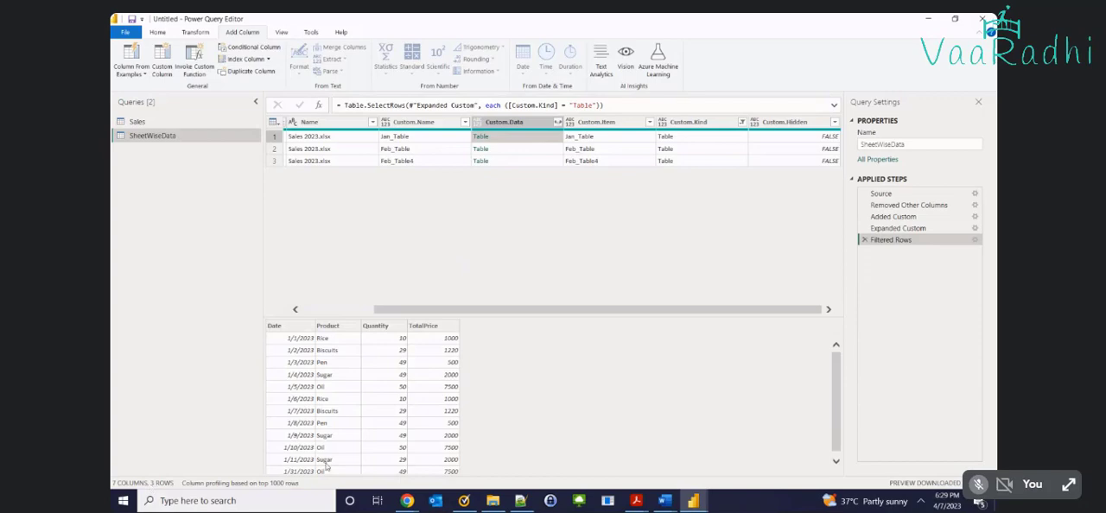
scroll(402, 419, "down", 1)
scroll(389, 438, "up", 1)
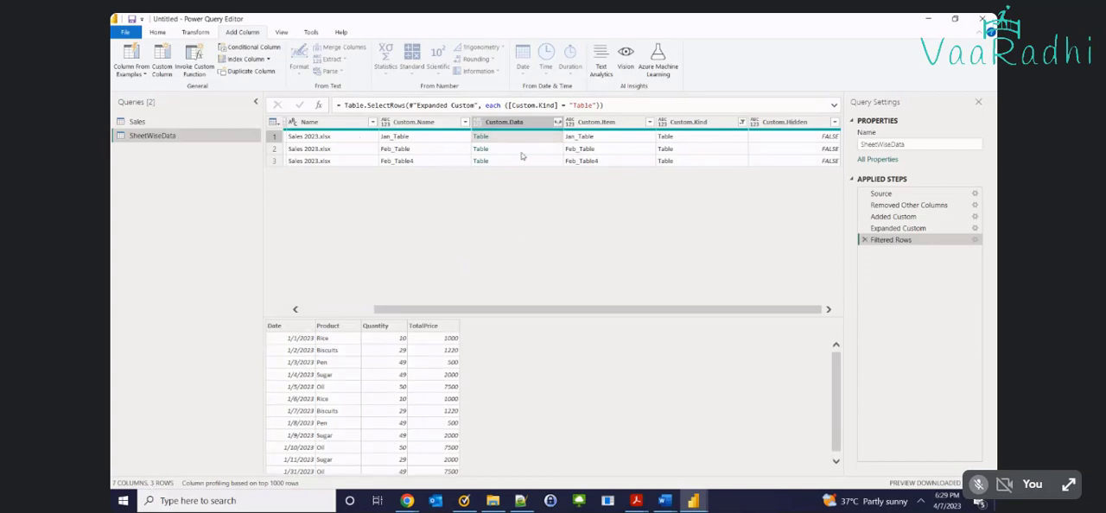
Expand Custom.Data into Date, Product, Quantity and TotalPrice without using the original column name as prefix
left_click(558, 122)
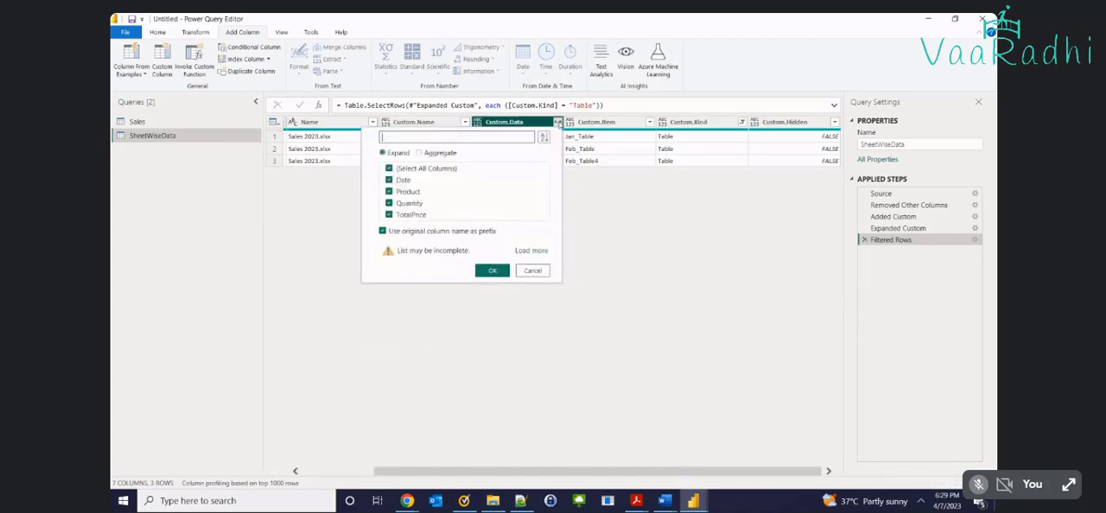
left_click(383, 230)
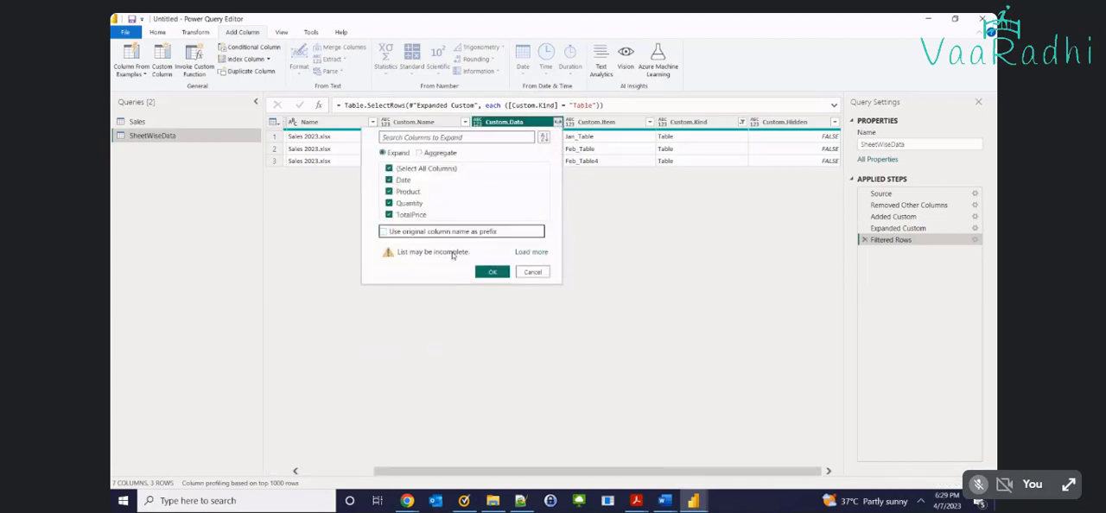
left_click(492, 270)
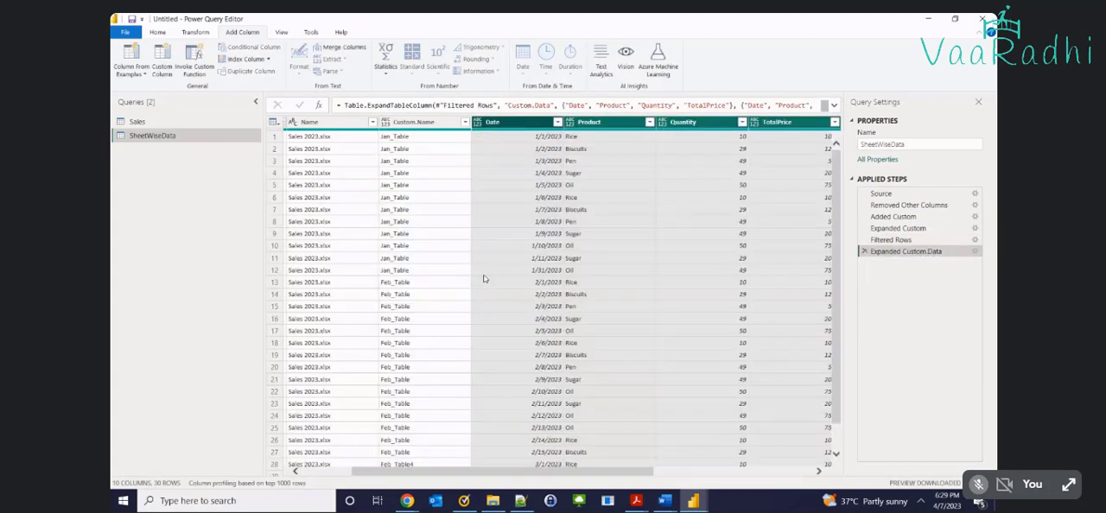
Check the combined rows and keep only the Date, Product, Quantity and TotalPrice columns, removing all others
scroll(483, 278, "down", 1)
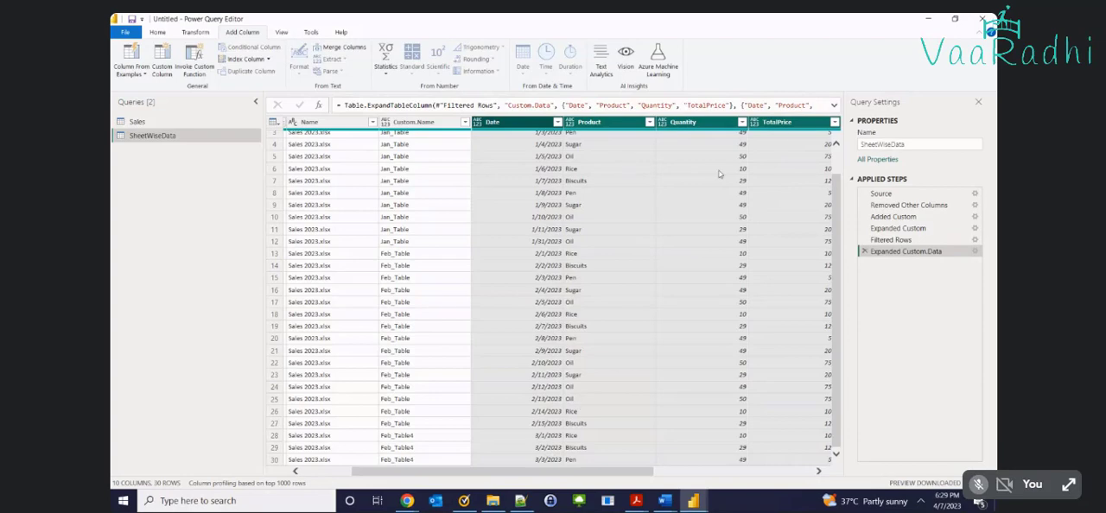
right_click(633, 122)
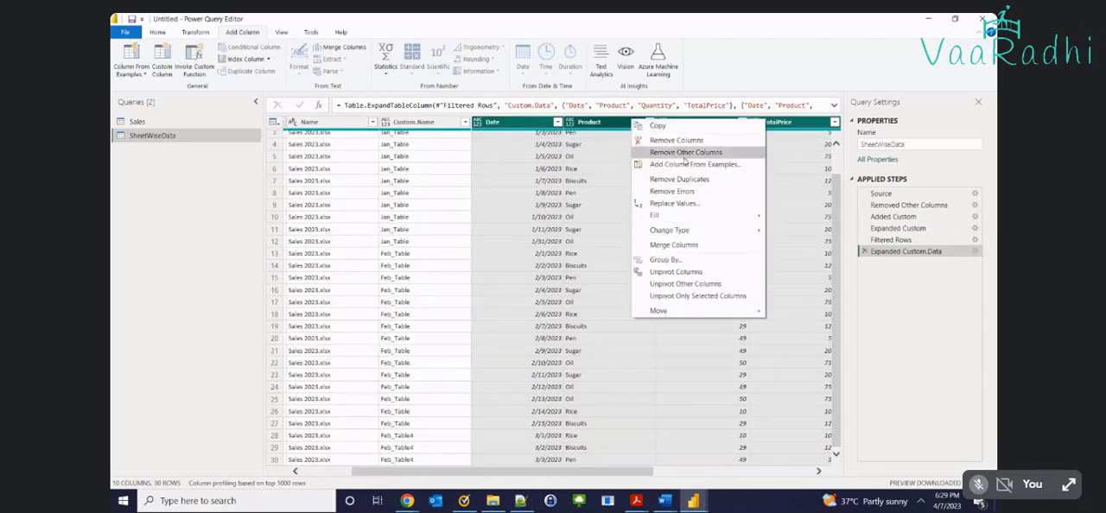
left_click(684, 153)
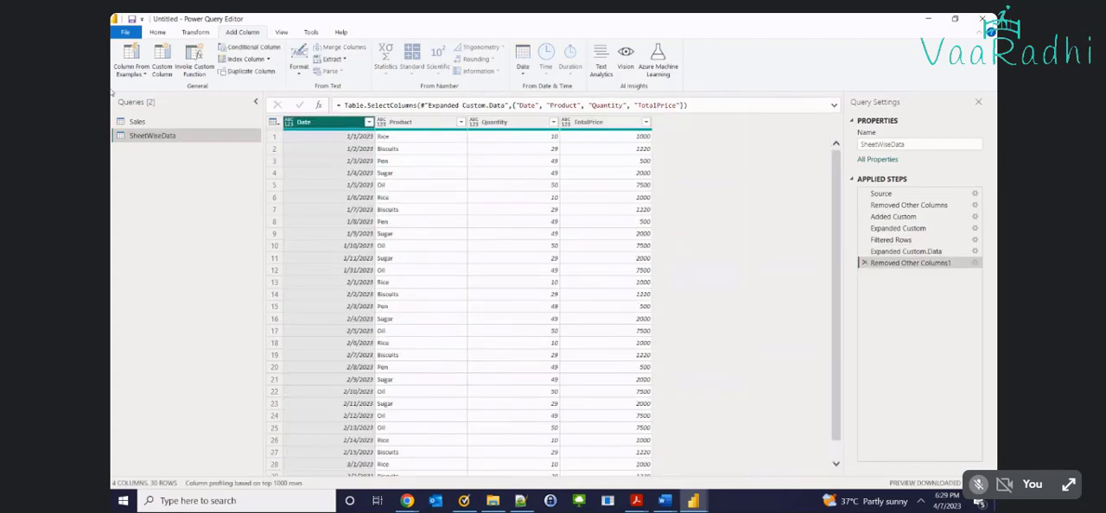
Add a Month Name column from examples based on the Date column, with January as the sample value, and check its rows
left_click(133, 75)
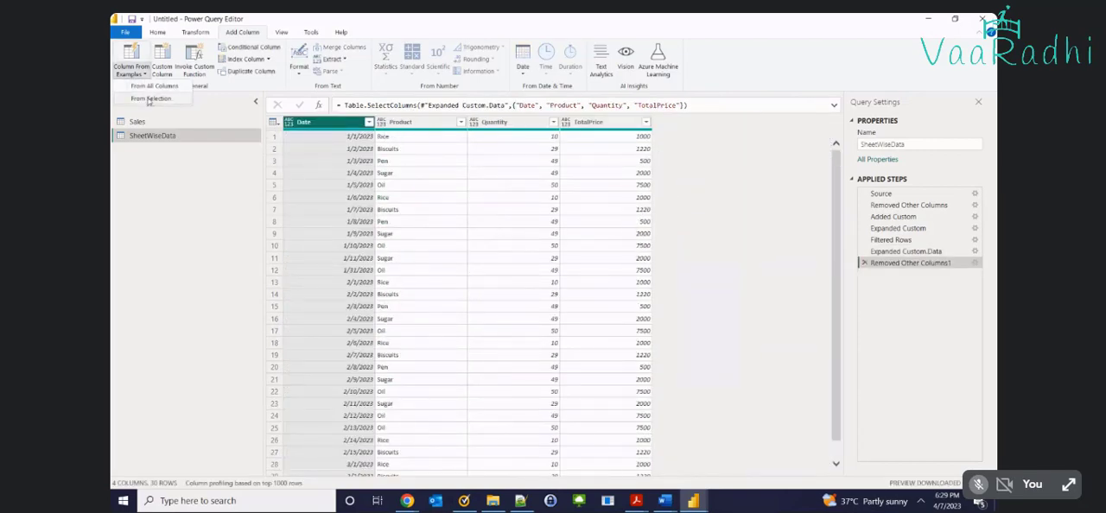
left_click(150, 99)
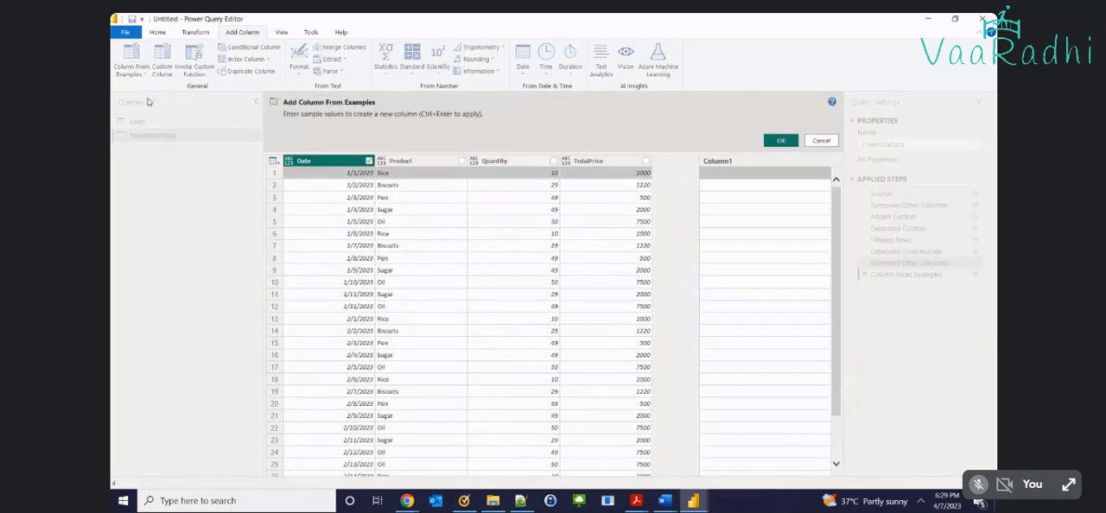
left_click(715, 175)
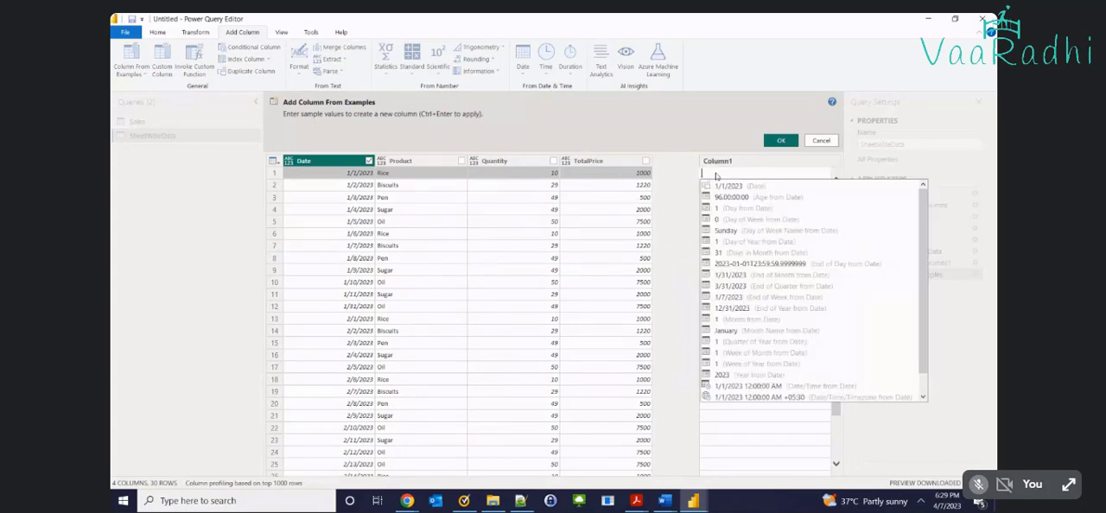
left_click(731, 332)
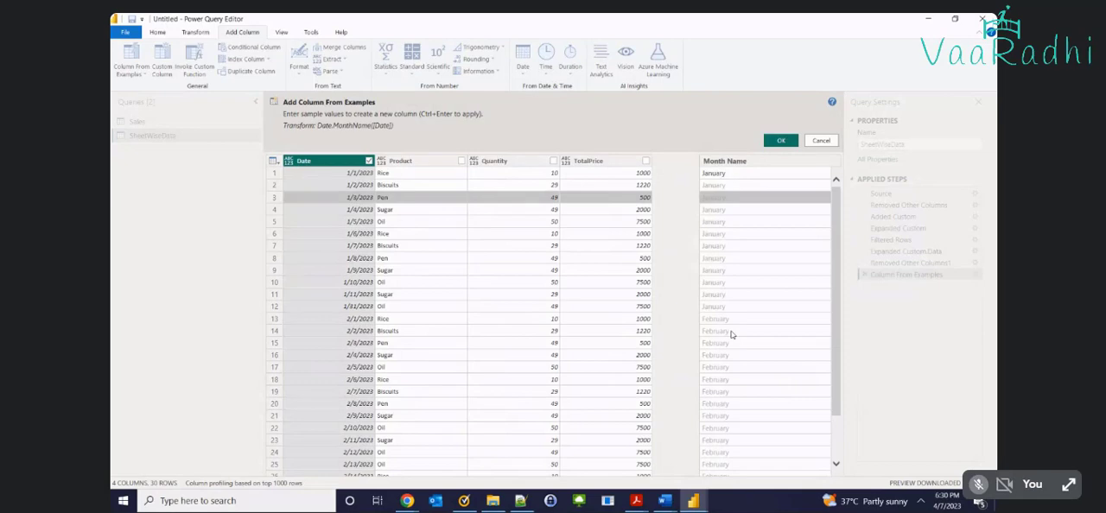
scroll(730, 335, "down", 3)
scroll(734, 361, "up", 3)
left_click(780, 140)
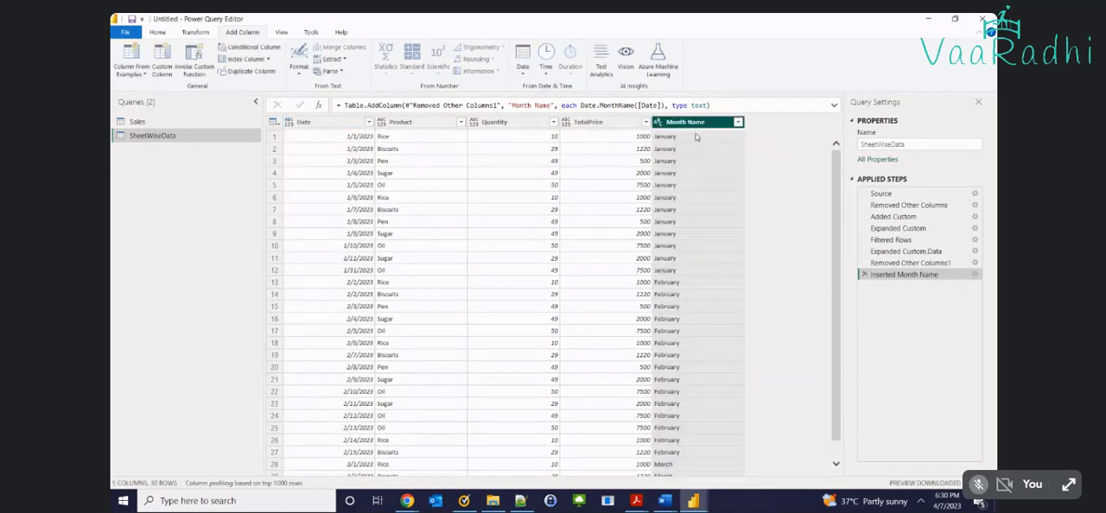
scroll(699, 181, "down", 1)
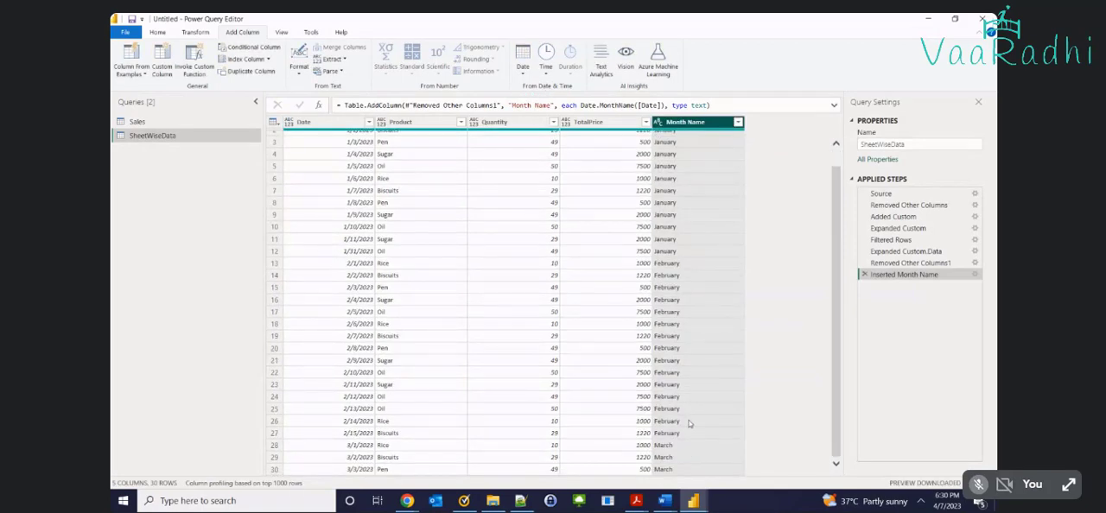
left_click(684, 216)
left_click(684, 275)
scroll(684, 277, "down", 4)
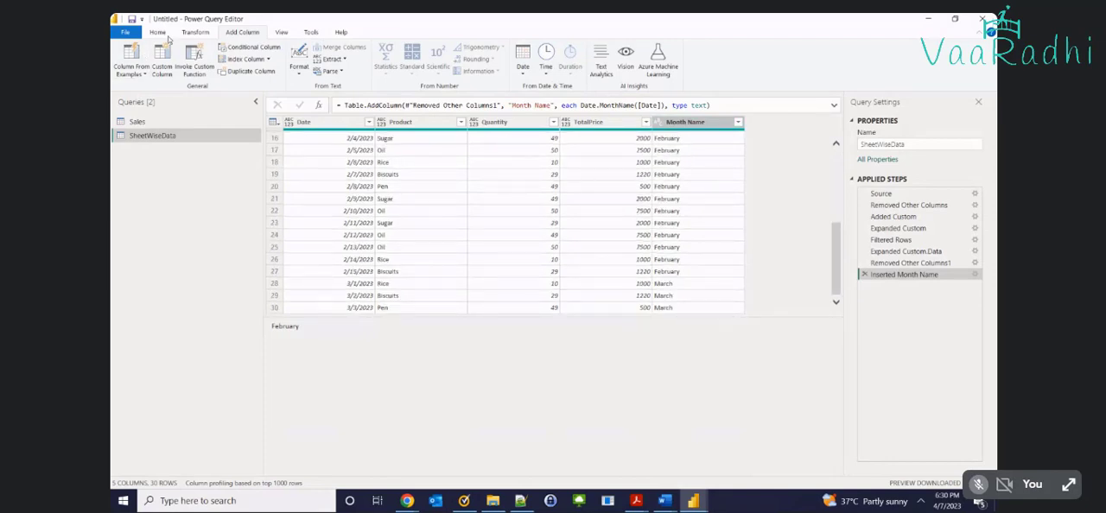
Close the query editor with the changes applied and expand the SheetWiseData table to show its fields
left_click(164, 34)
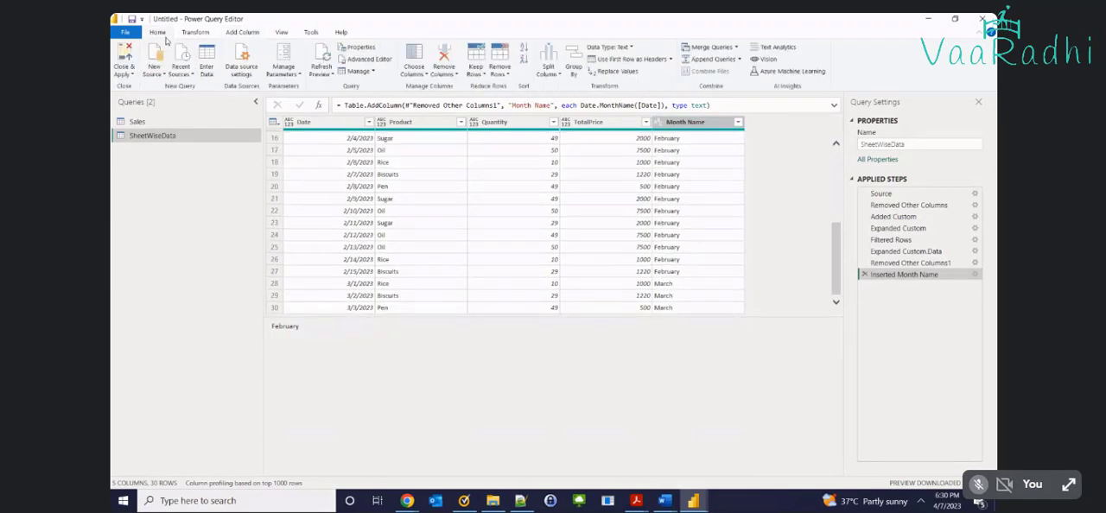
left_click(117, 61)
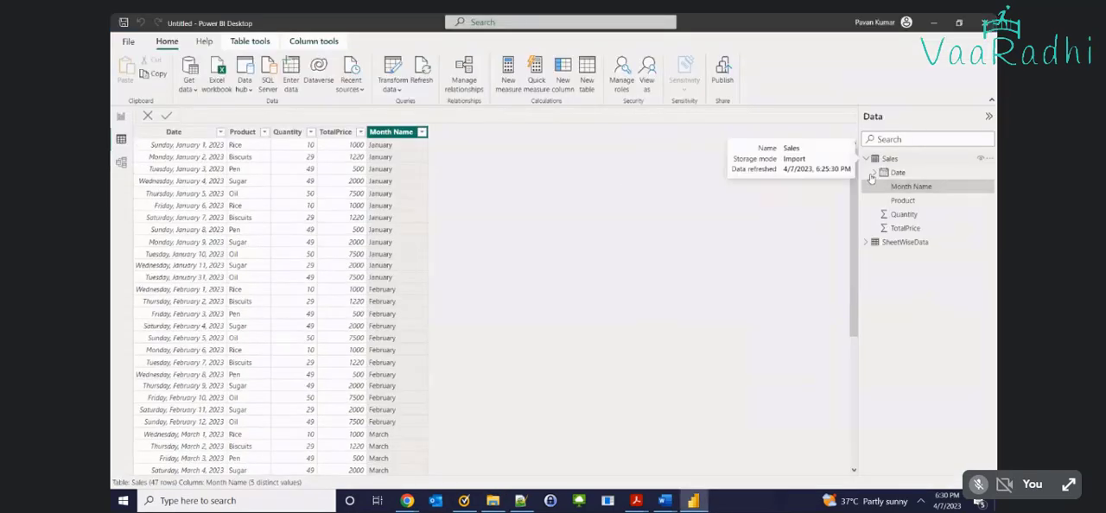
left_click(866, 242)
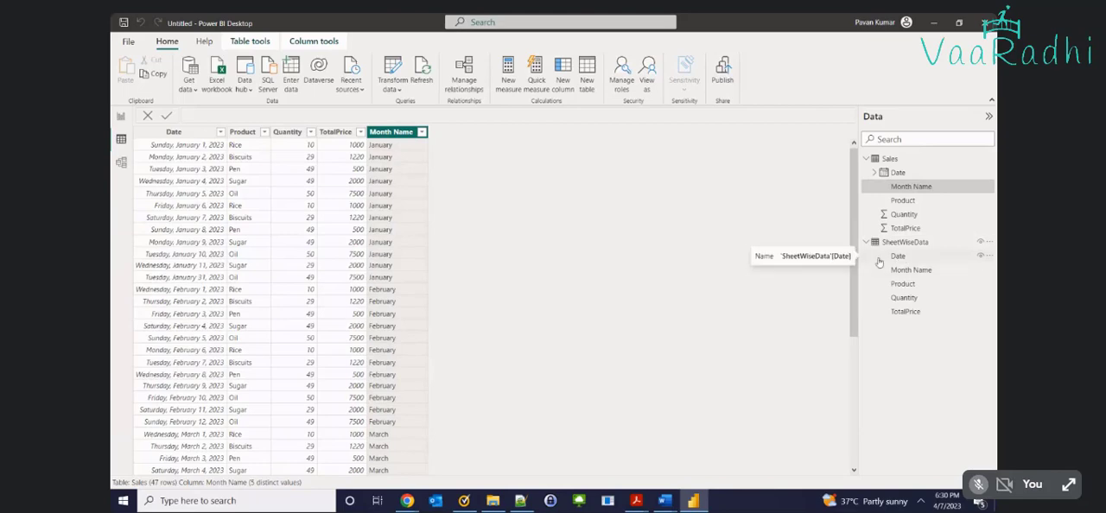
Reopen the SheetWiseData query for transformation, detect the data types of all its columns and apply the changes
left_click(393, 86)
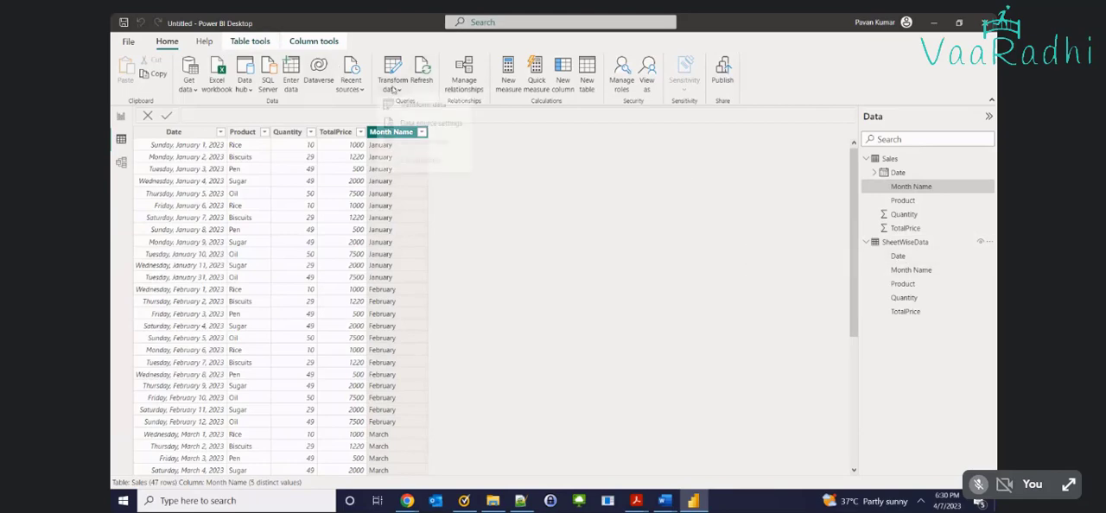
left_click(413, 108)
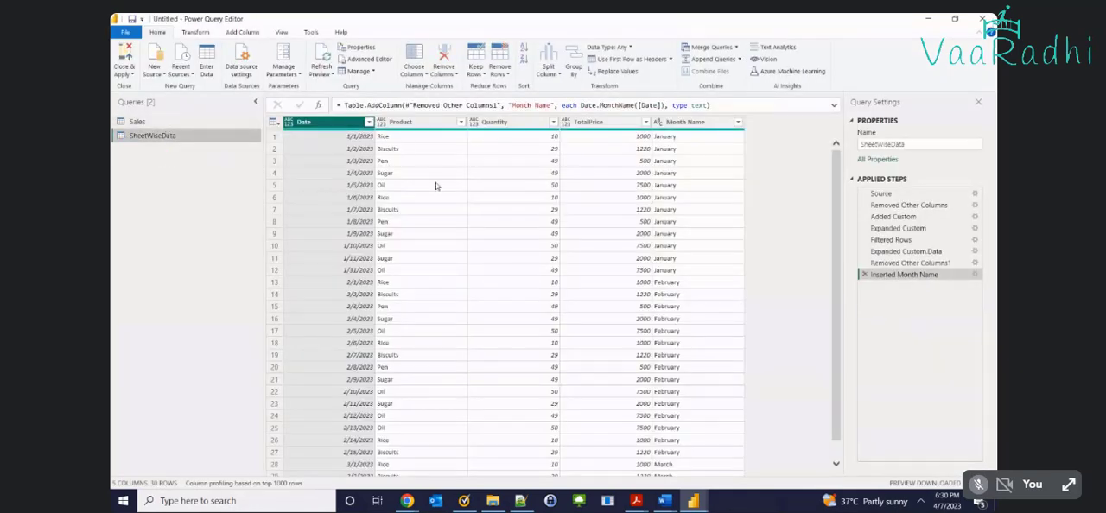
left_click(438, 185)
left_click(198, 33)
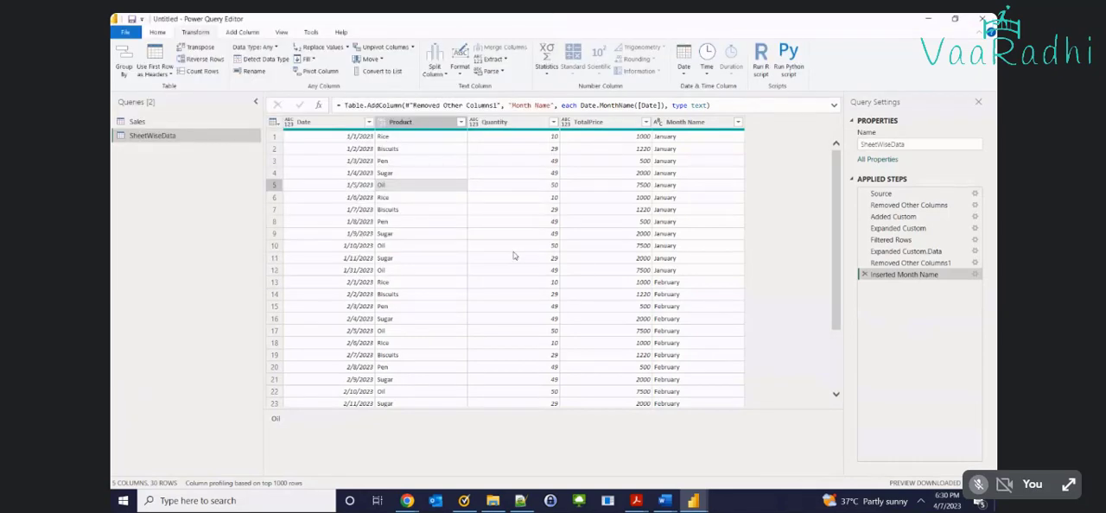
key("ctrl+a")
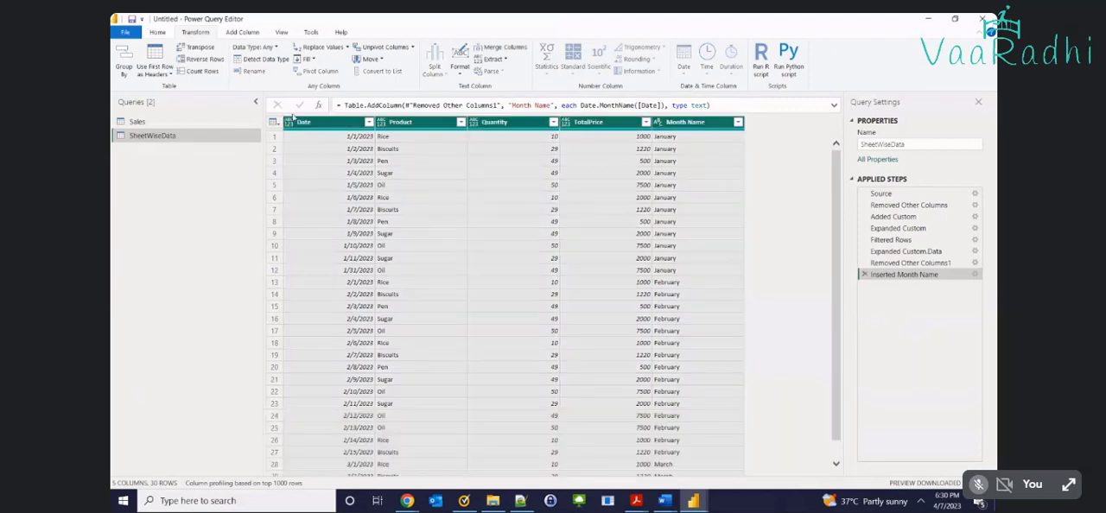
left_click(266, 61)
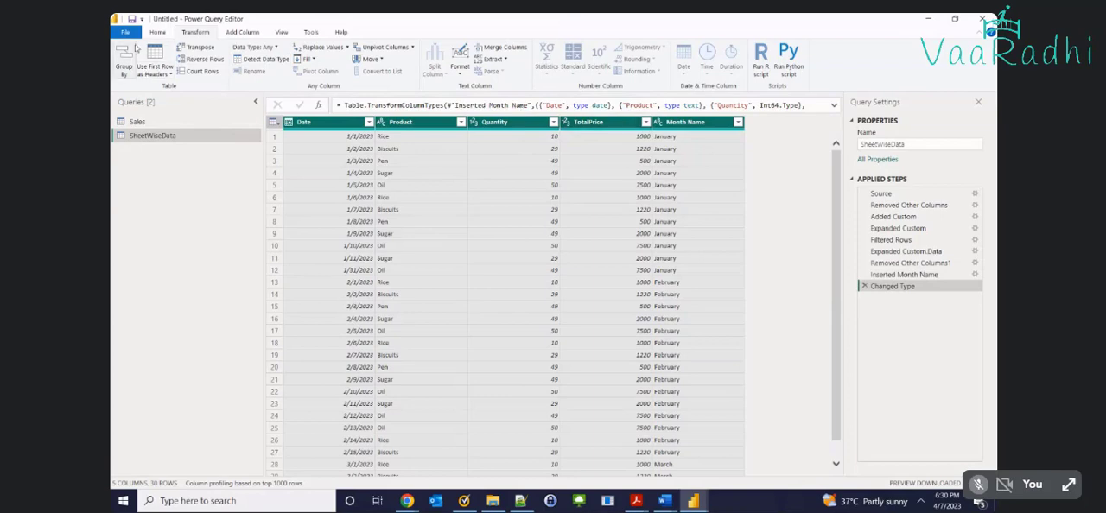
left_click(157, 32)
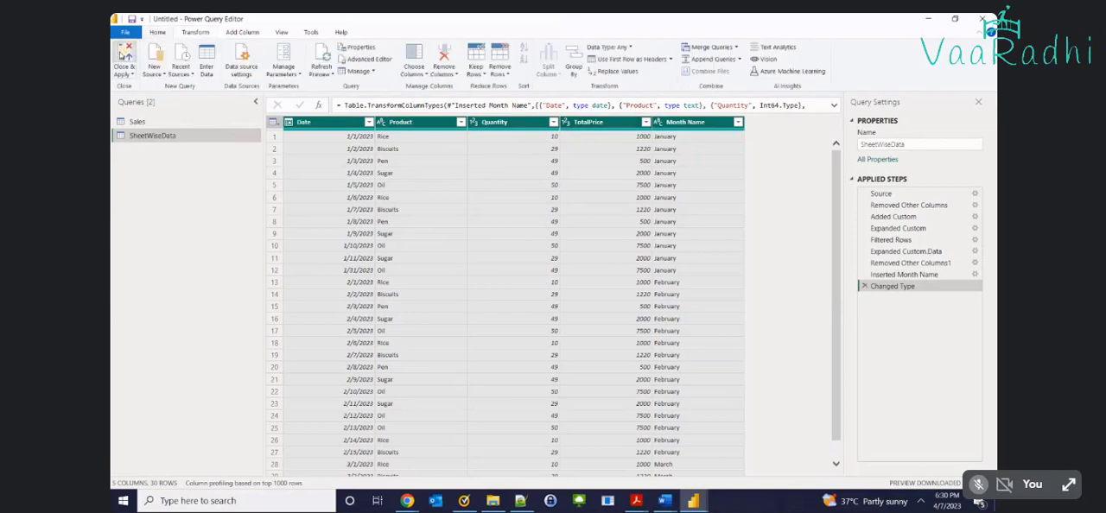
left_click(124, 54)
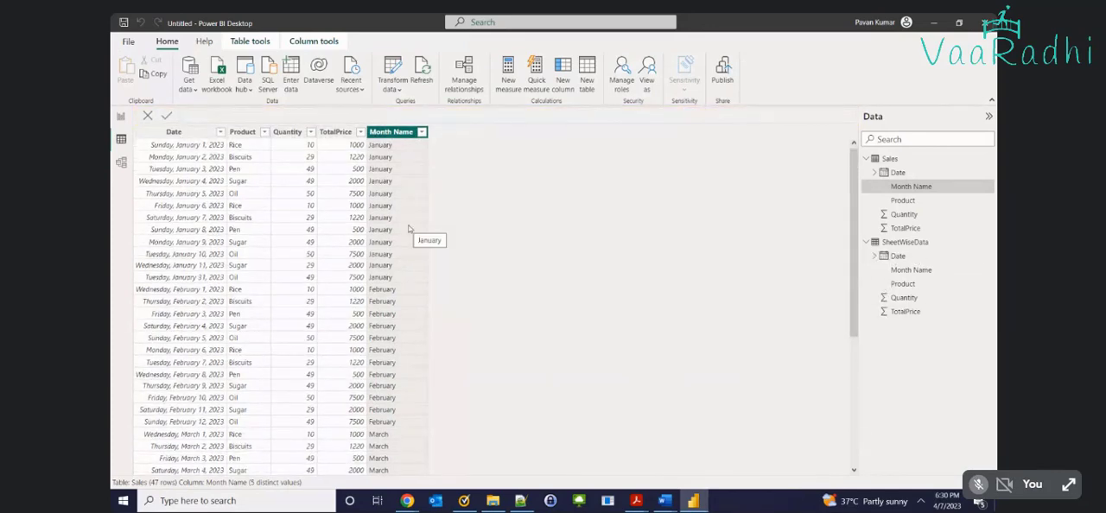
Add a card to the report page showing the Count of Product from the SheetWiseData table
left_click(121, 116)
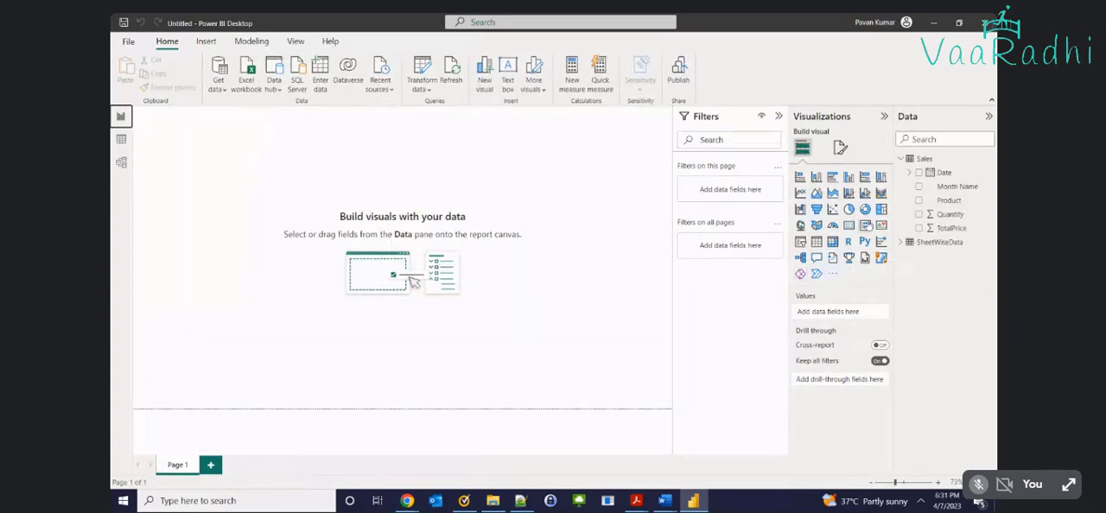
left_click(849, 225)
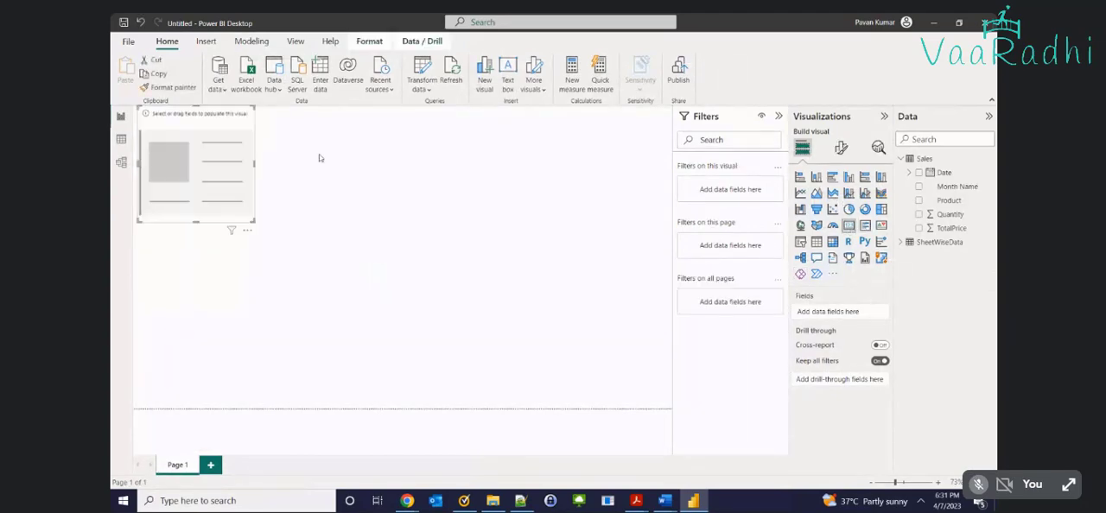
left_click(902, 159)
left_click(917, 173)
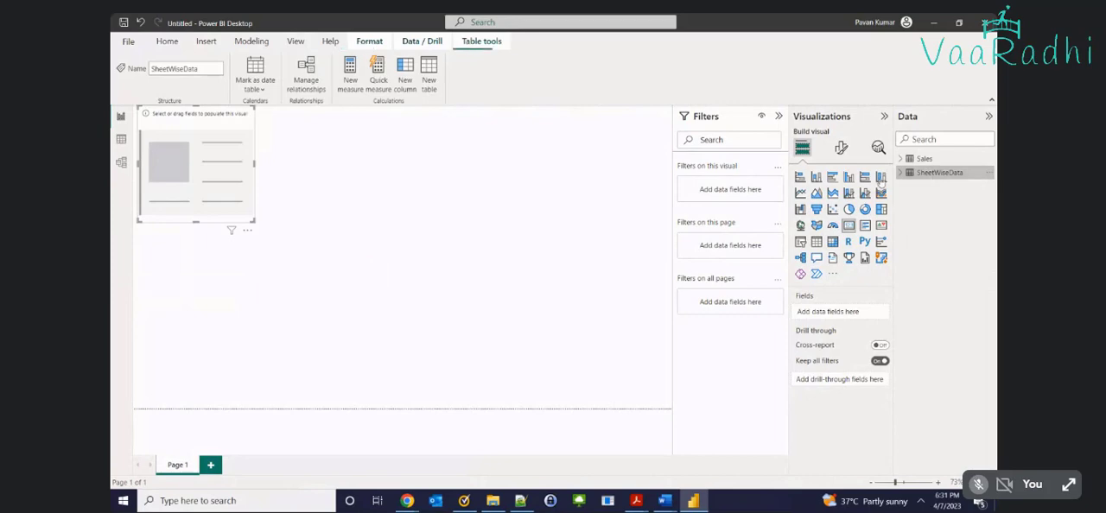
left_click(901, 172)
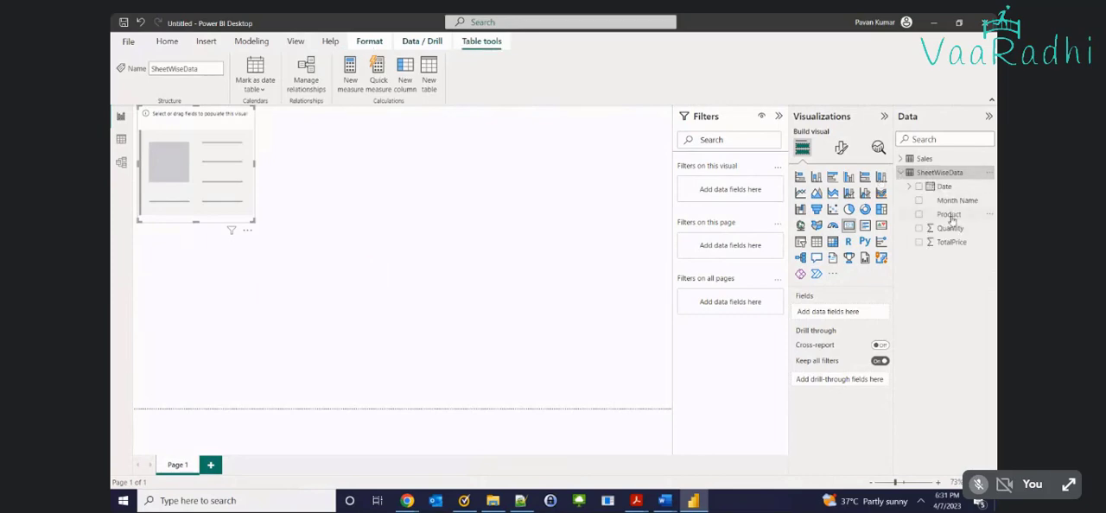
left_click_drag(949, 214, 177, 183)
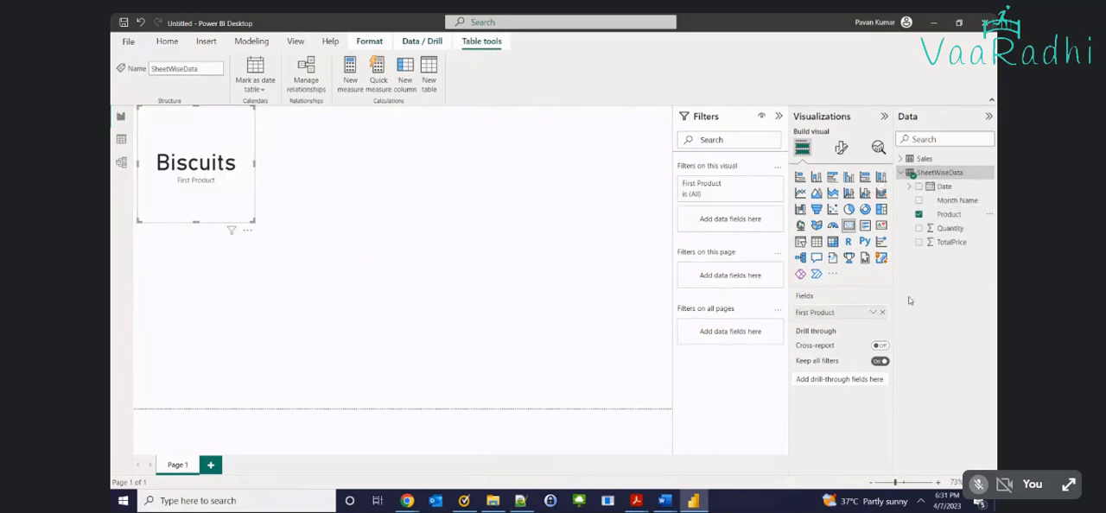
left_click(873, 312)
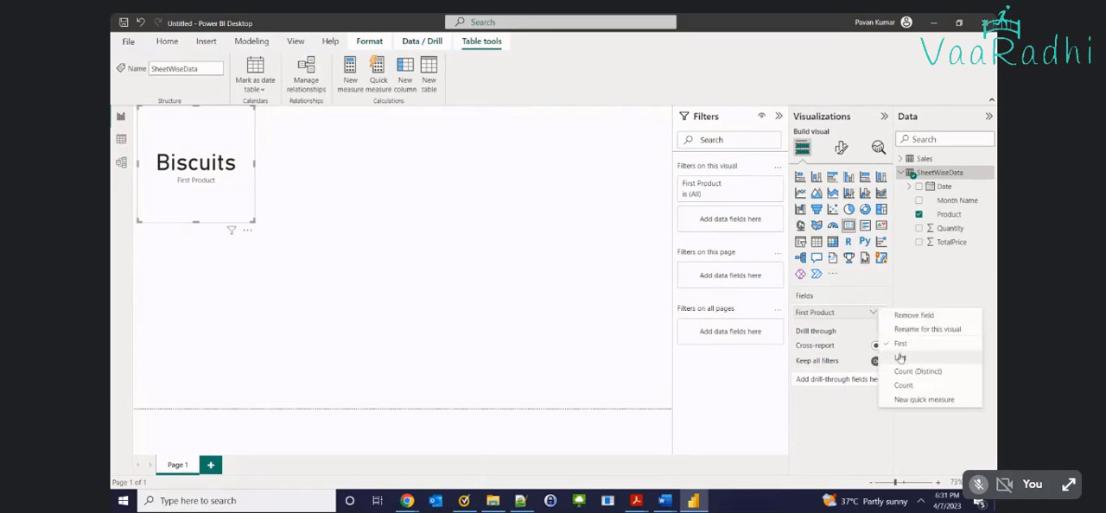
left_click(904, 385)
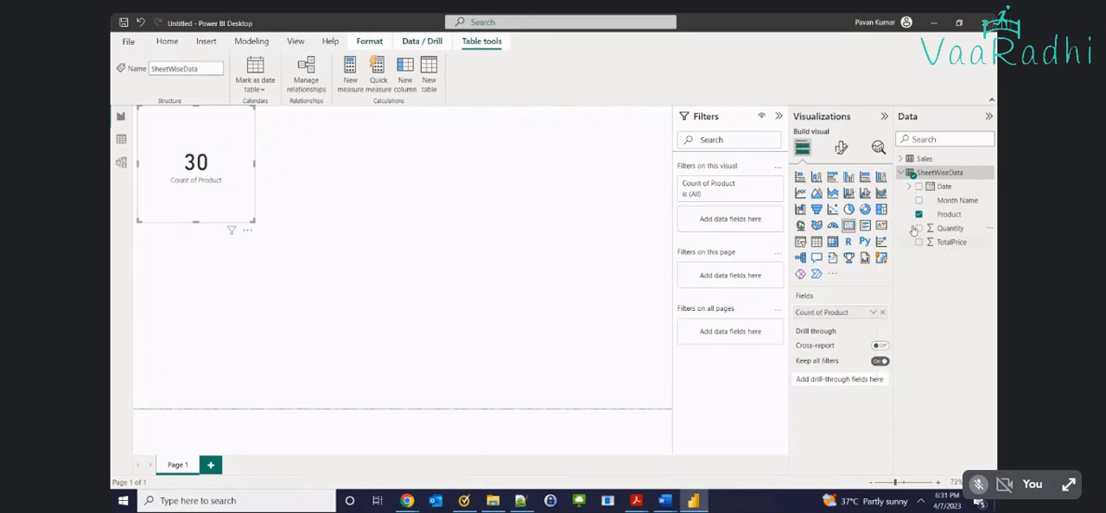
Add a separate clustered bar chart below the card showing SheetWiseData TotalPrice by Month Name
left_click(830, 178)
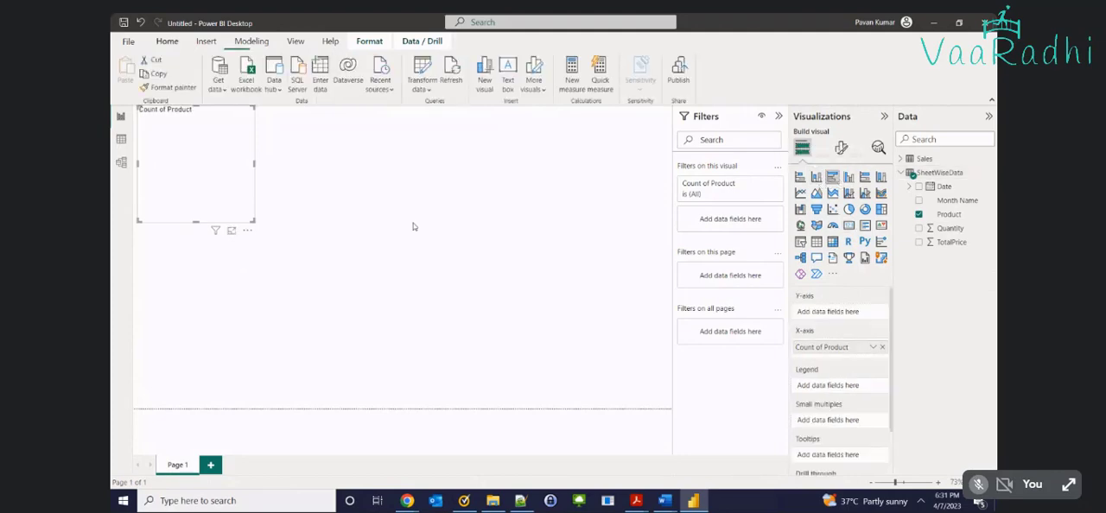
key("ctrl+z")
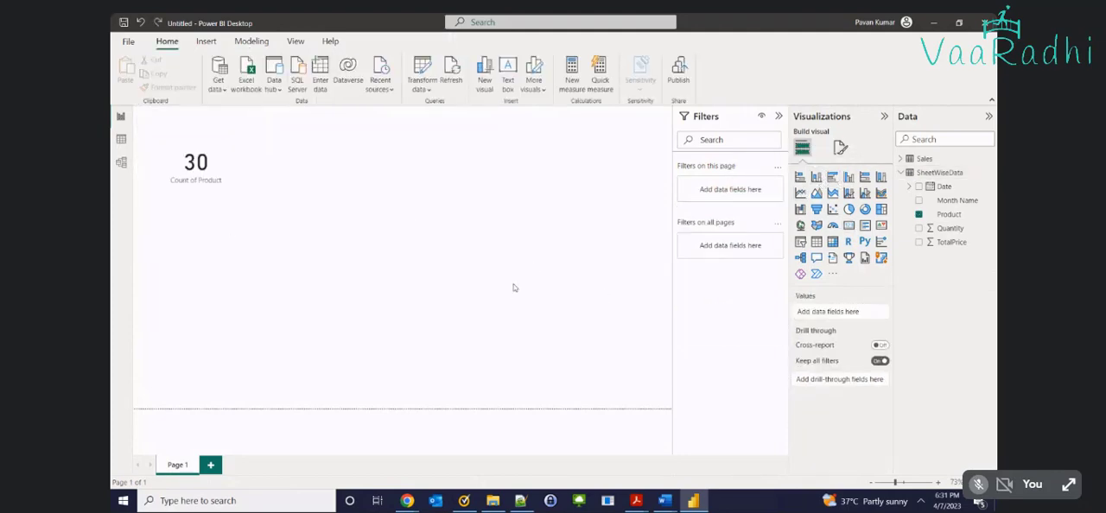
left_click(830, 178)
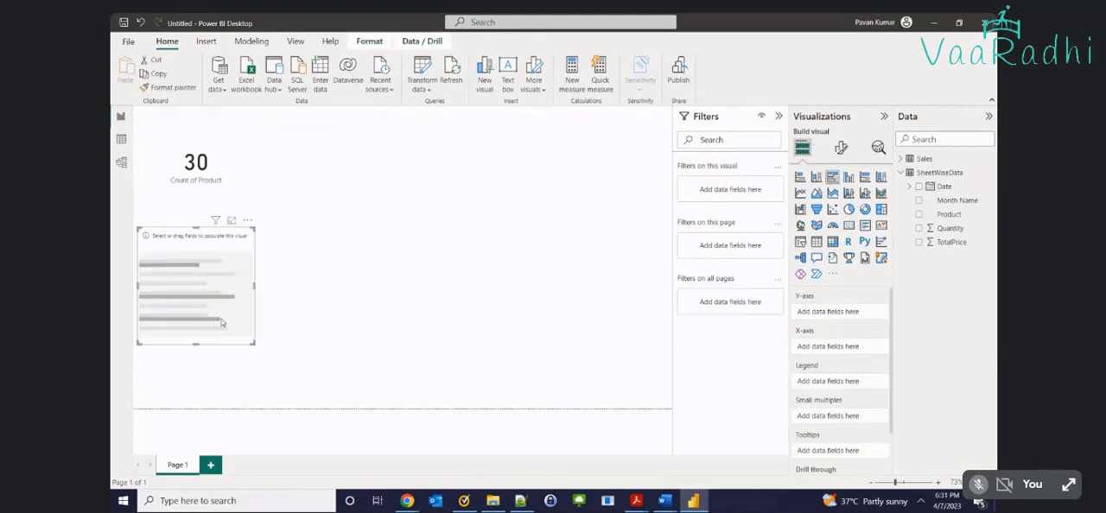
left_click(919, 200)
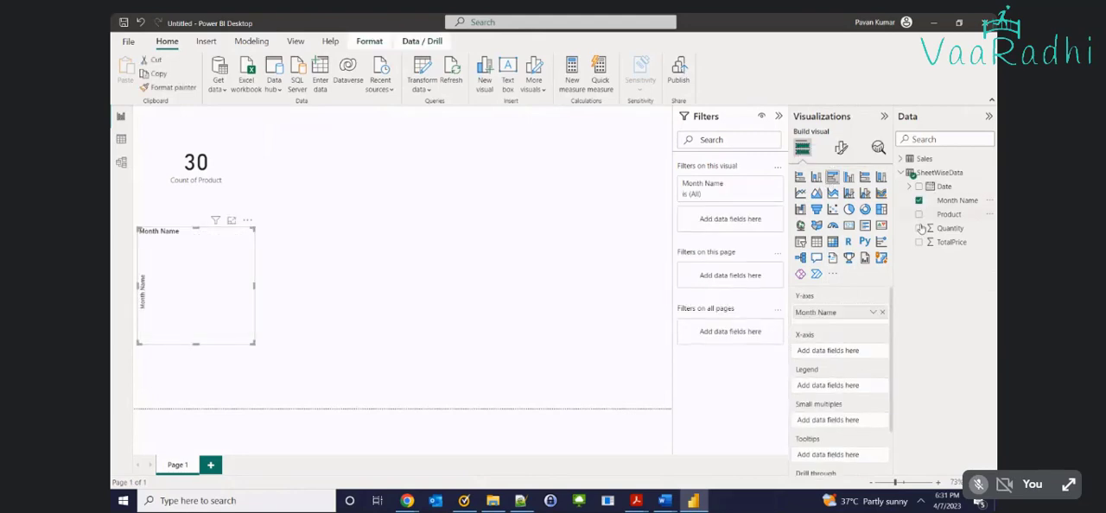
left_click(919, 242)
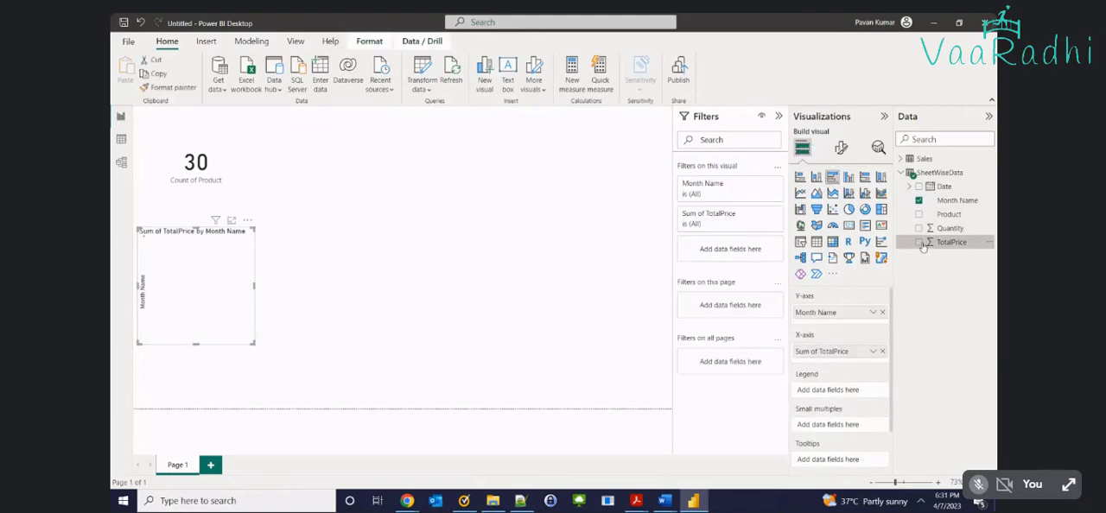
Cross-filter the card by the February bar, and clear the selection
left_click(267, 328)
left_click(186, 262)
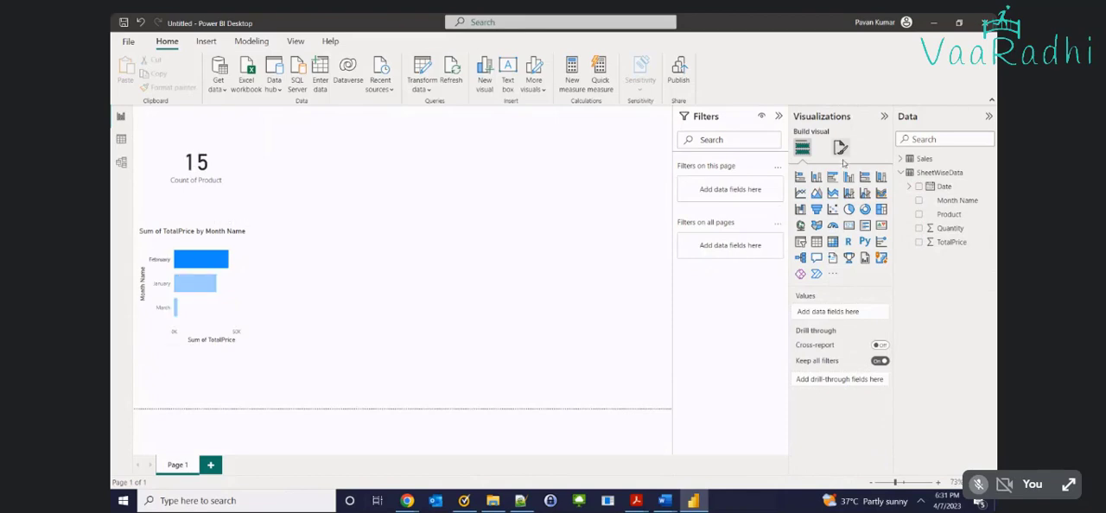
left_click(238, 292)
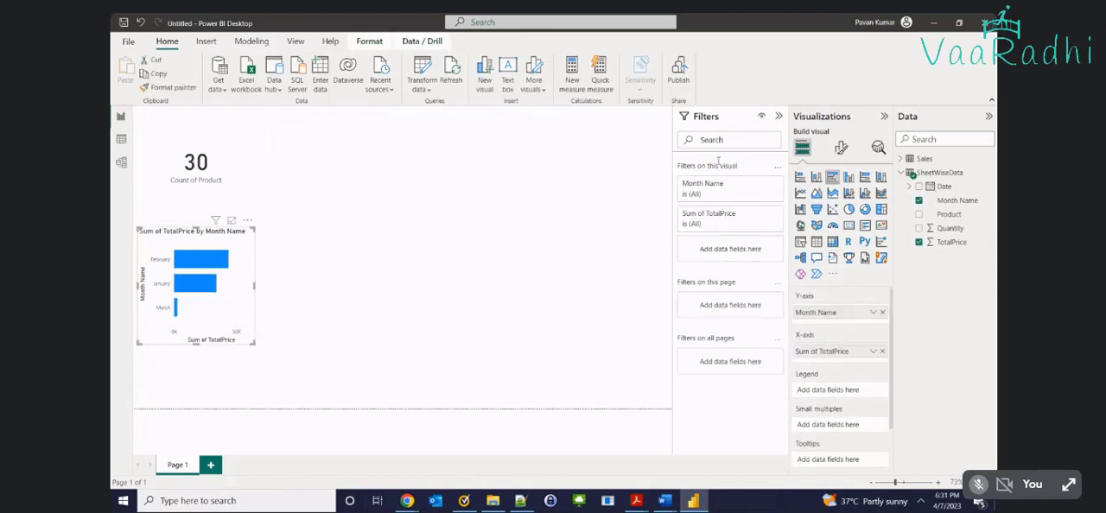
Turn on data labels for the bar chart and set its Y-axis values font size to 16
left_click(841, 148)
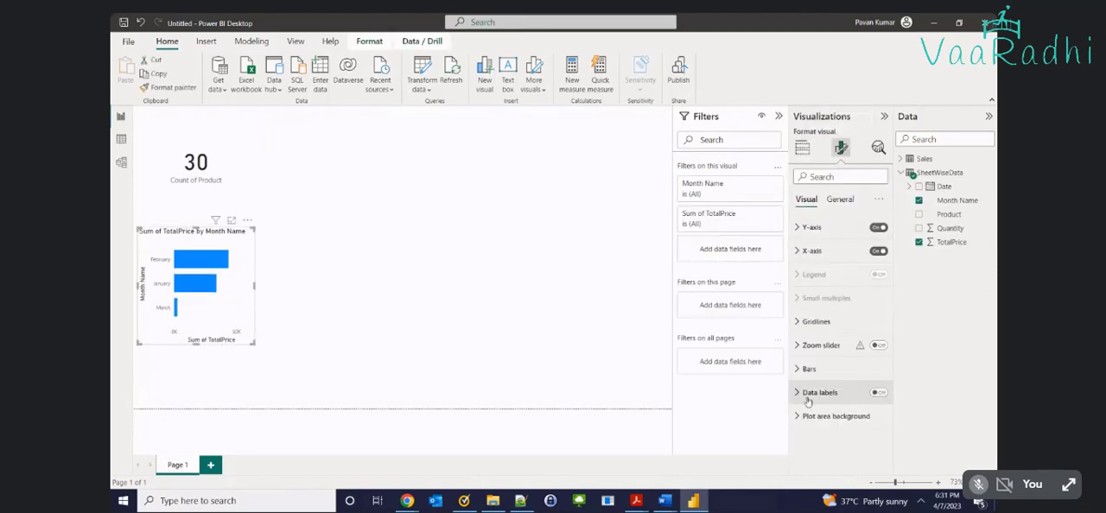
left_click(878, 392)
left_click(794, 251)
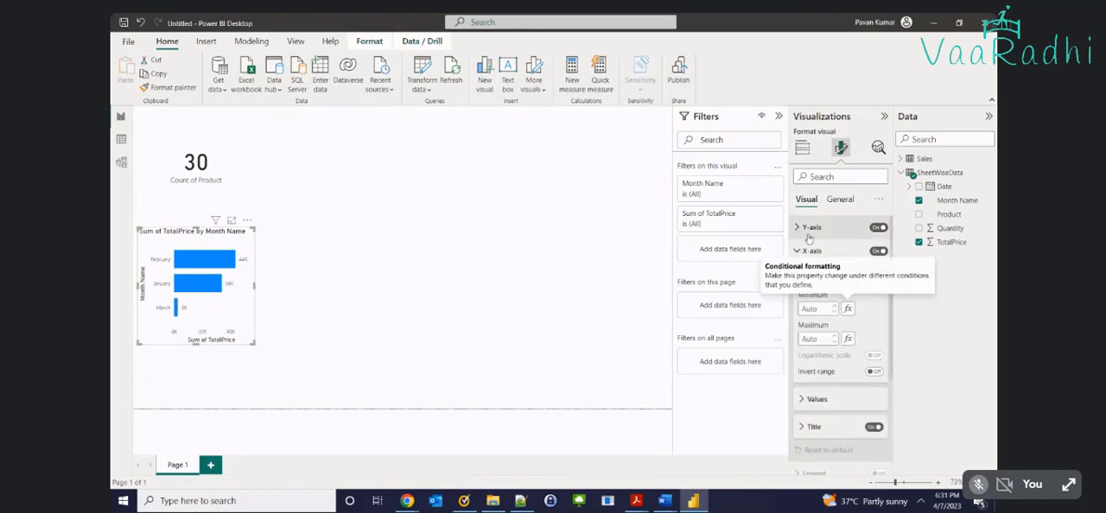
left_click(810, 230)
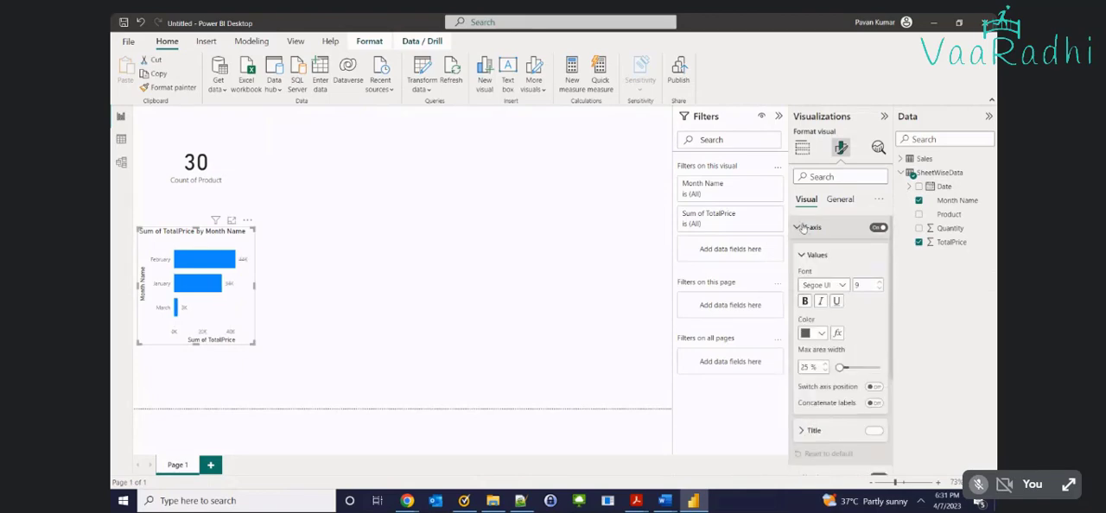
left_click(881, 283)
left_click(882, 282)
left_click(882, 282)
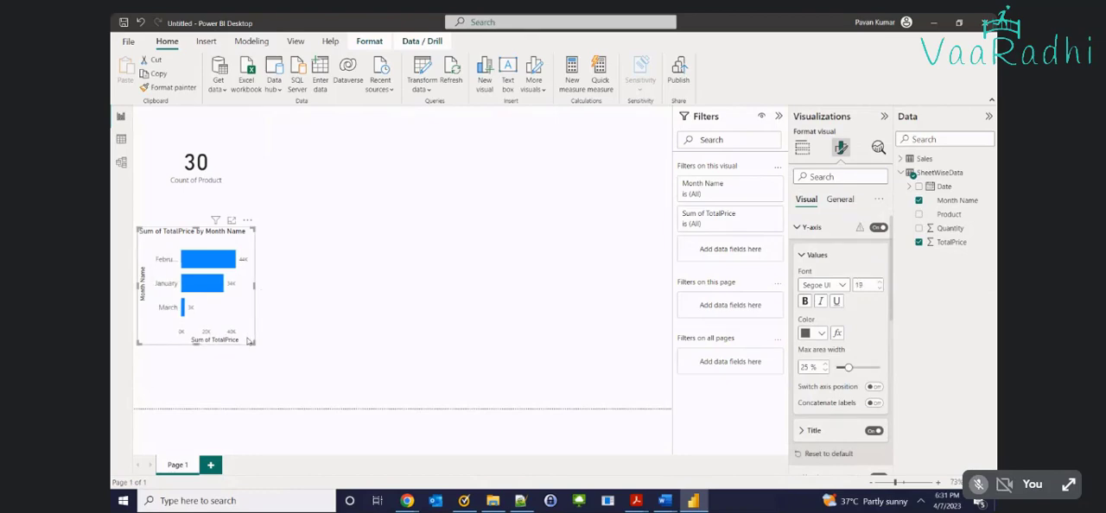
Enlarge the bar chart to the page's bottom edge and extend its top edge up towards the card's text
left_click_drag(253, 343, 449, 408)
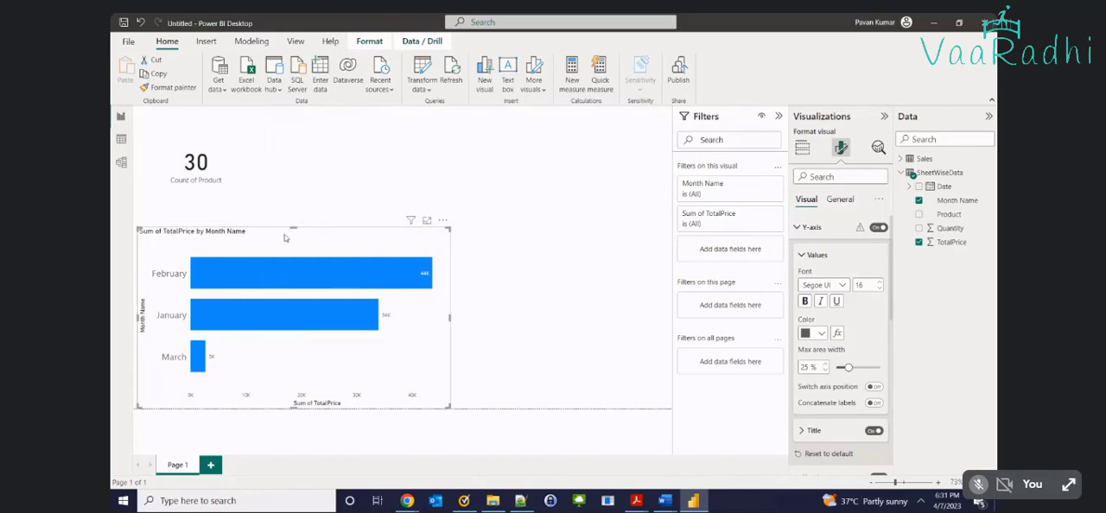
left_click_drag(293, 229, 298, 200)
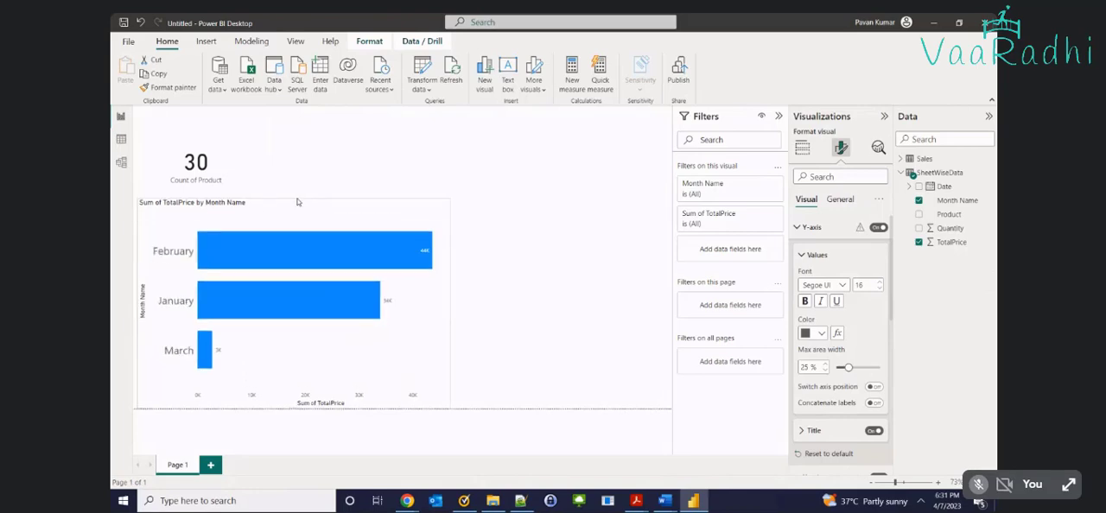
left_click(523, 203)
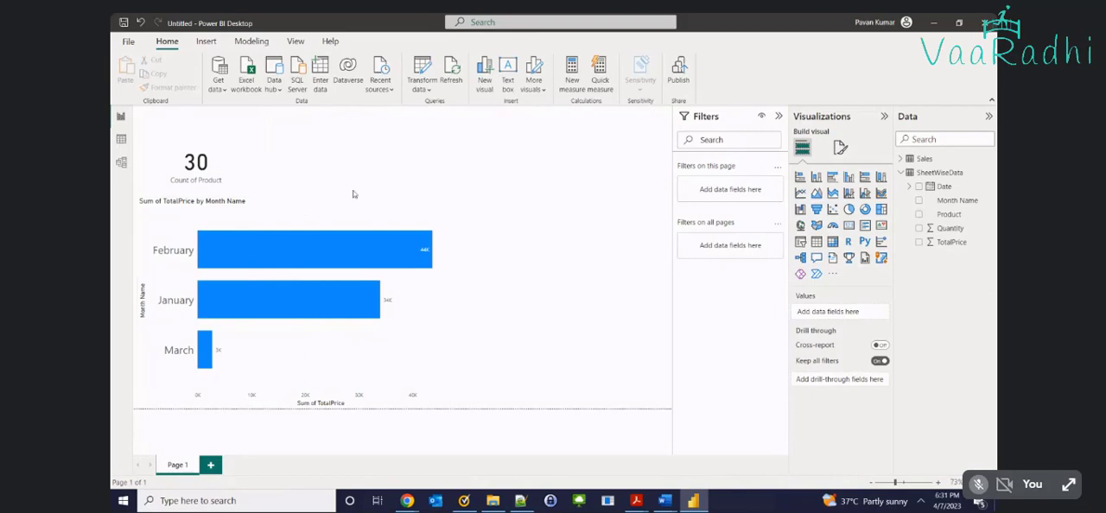
Inspect the fields behind the card and bar chart, cross-filter the card by January and clear the selection
left_click(191, 163)
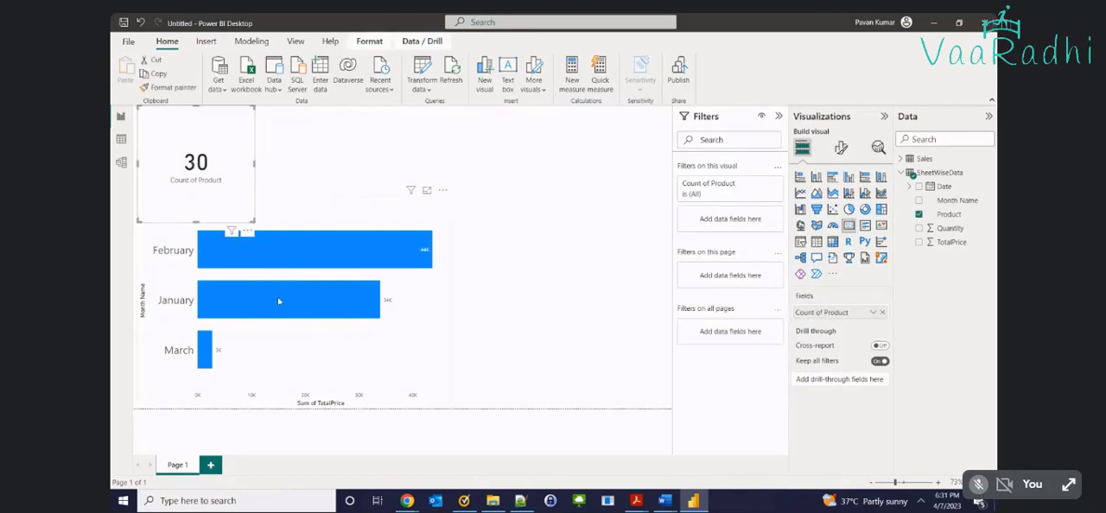
left_click(311, 368)
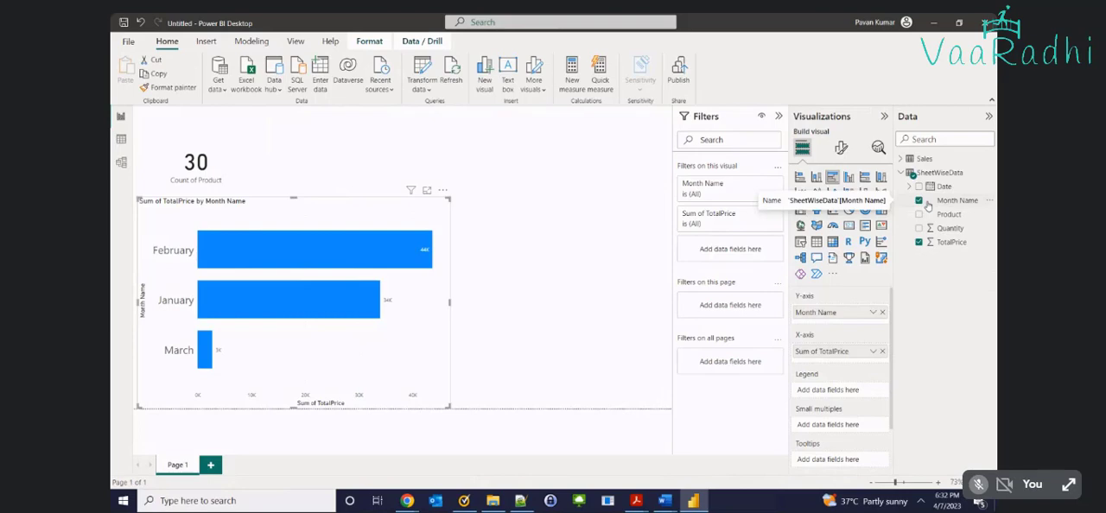
left_click(164, 301)
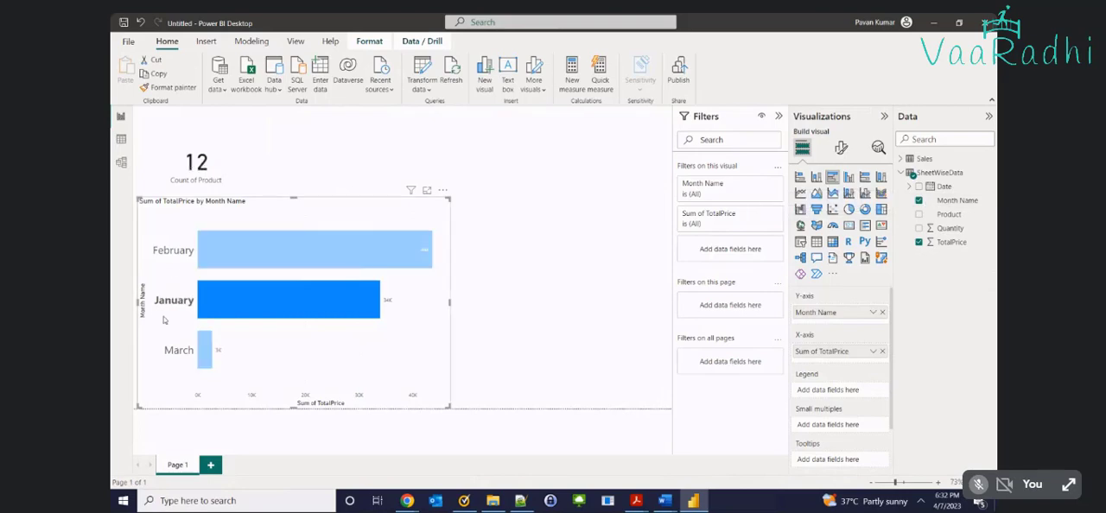
left_click(173, 263)
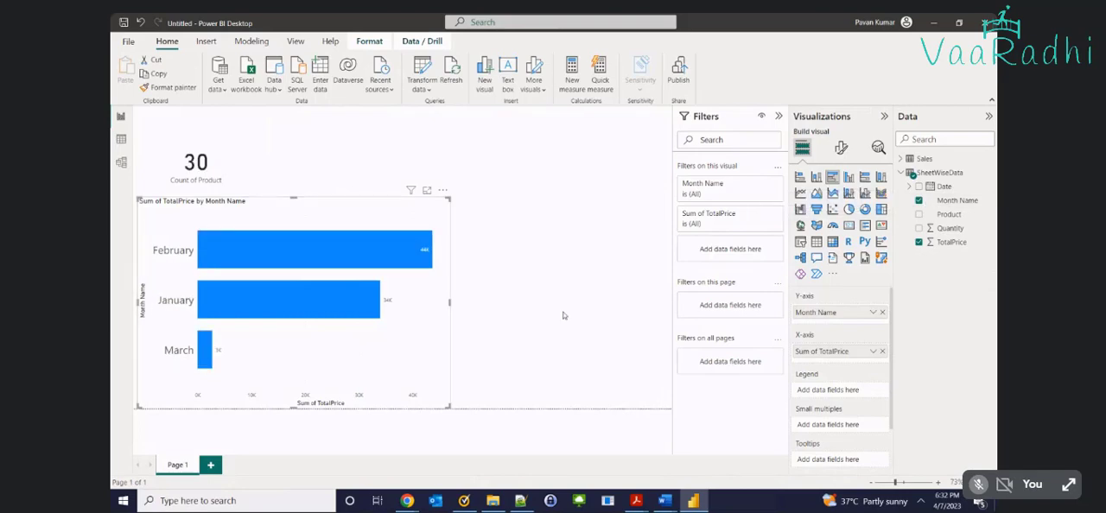
Switch to the SheetWiseData folder and open the Sales 2023.xlsx workbook
left_click(494, 502)
left_click(213, 92)
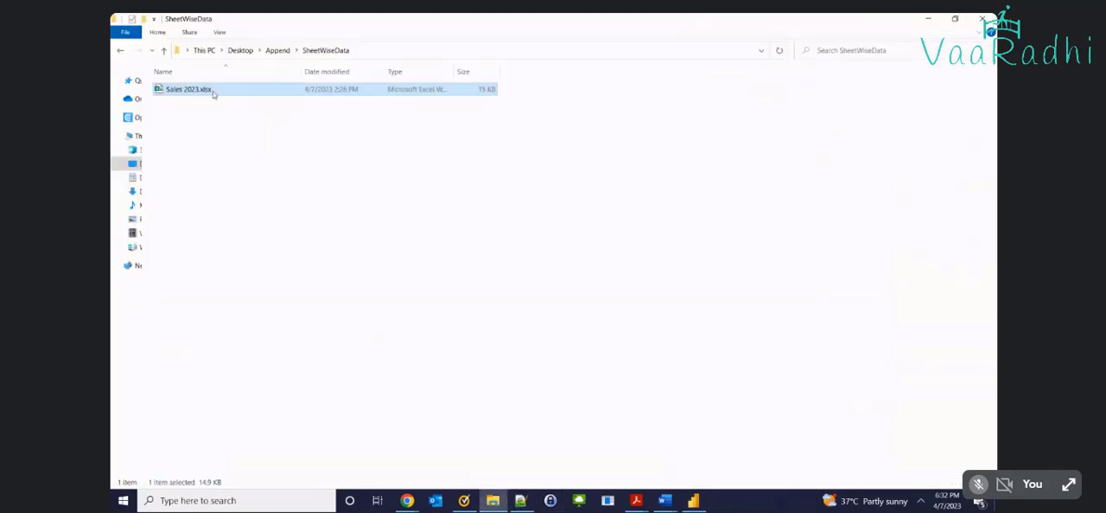
double_click(212, 92)
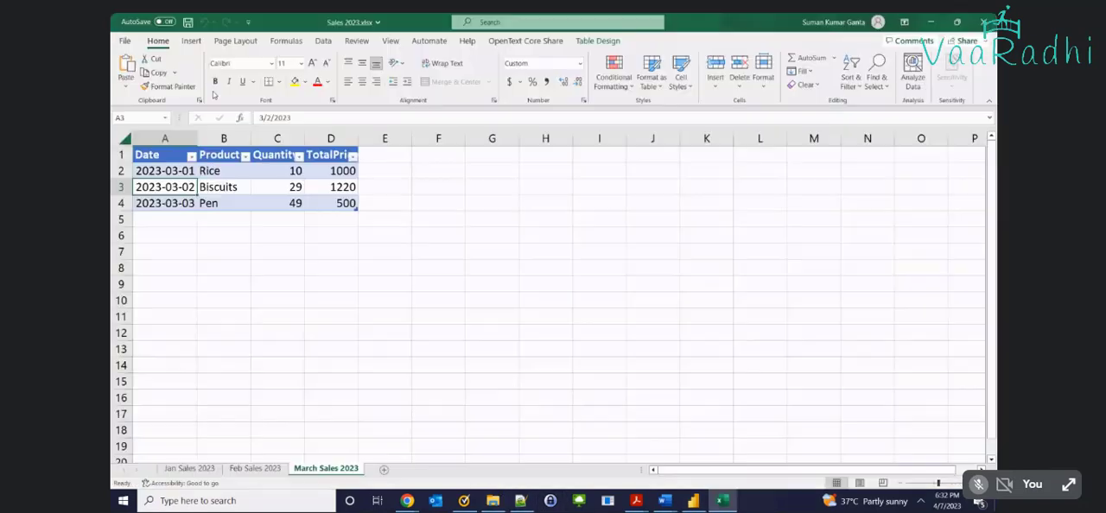
Try to place the March Sales 2023 sheet at the end of the workbook without creating a copy
right_click(315, 470)
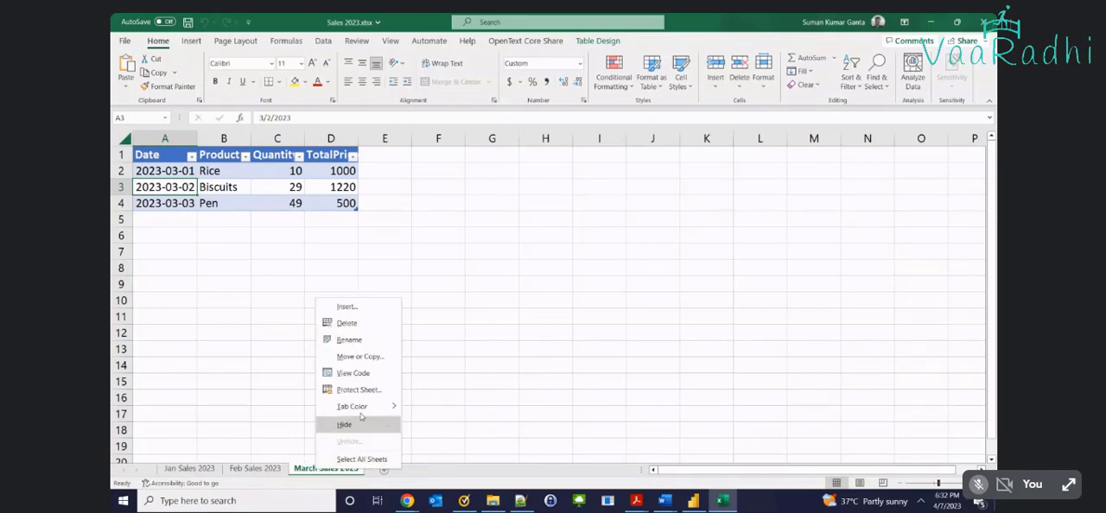
left_click(372, 363)
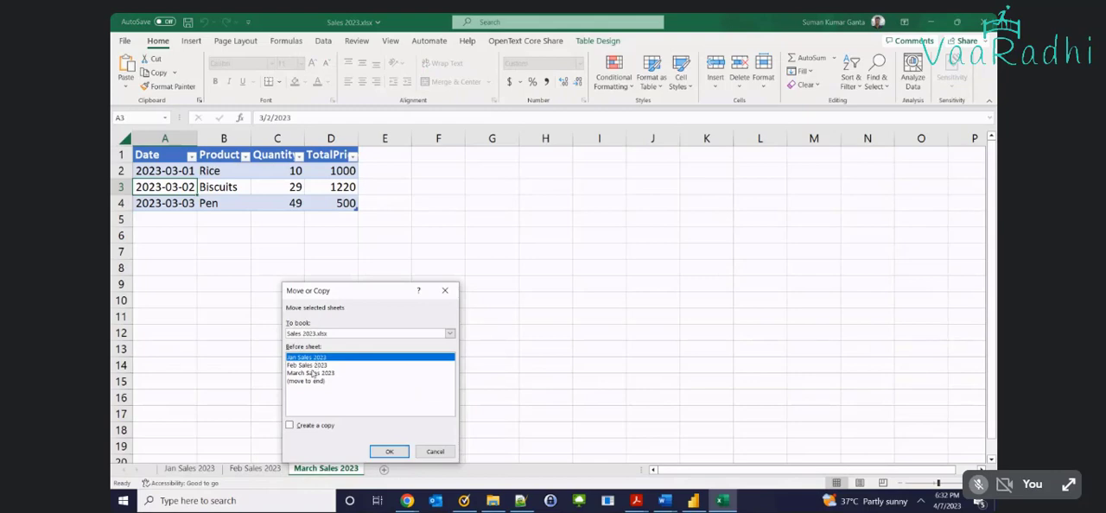
left_click(291, 426)
left_click(290, 426)
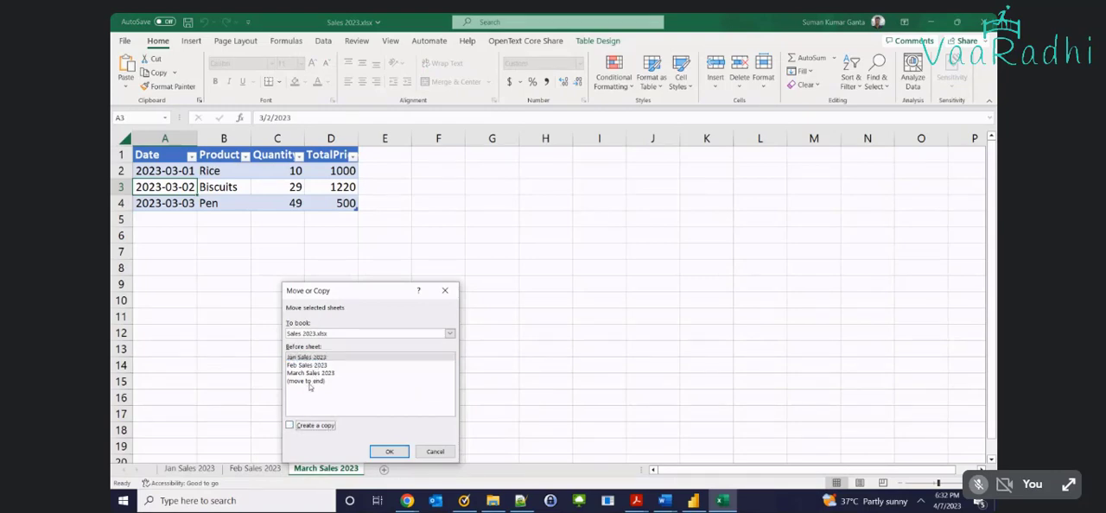
left_click(308, 382)
left_click(389, 451)
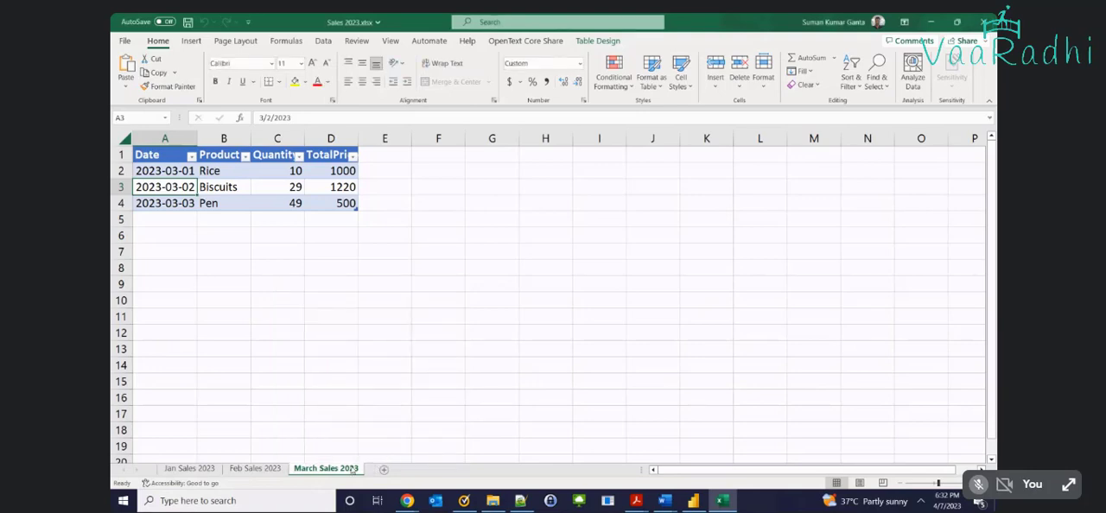
Copy the March Sales 2023 sheet to the end of the workbook and rename the copy as April 2023
right_click(346, 398)
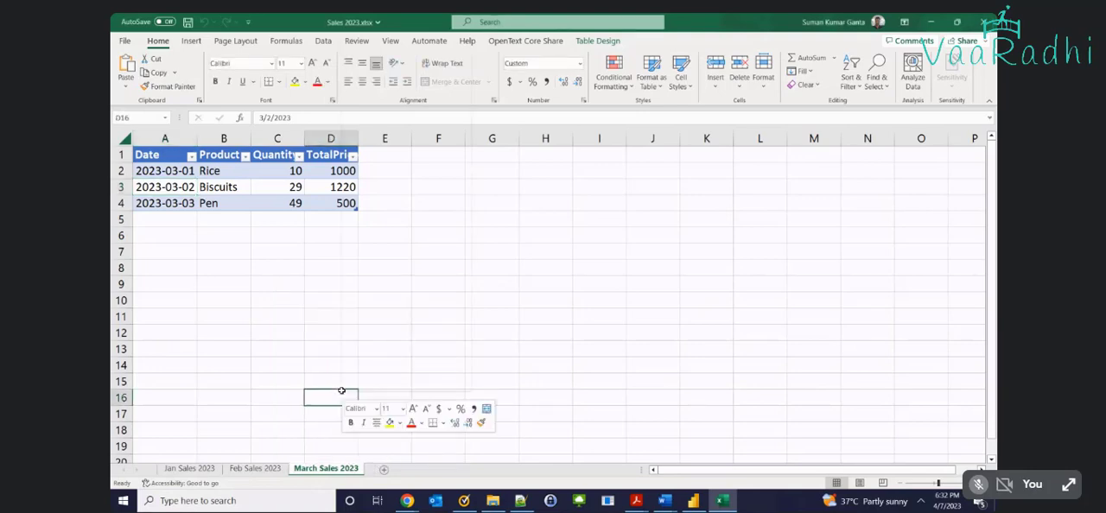
right_click(307, 467)
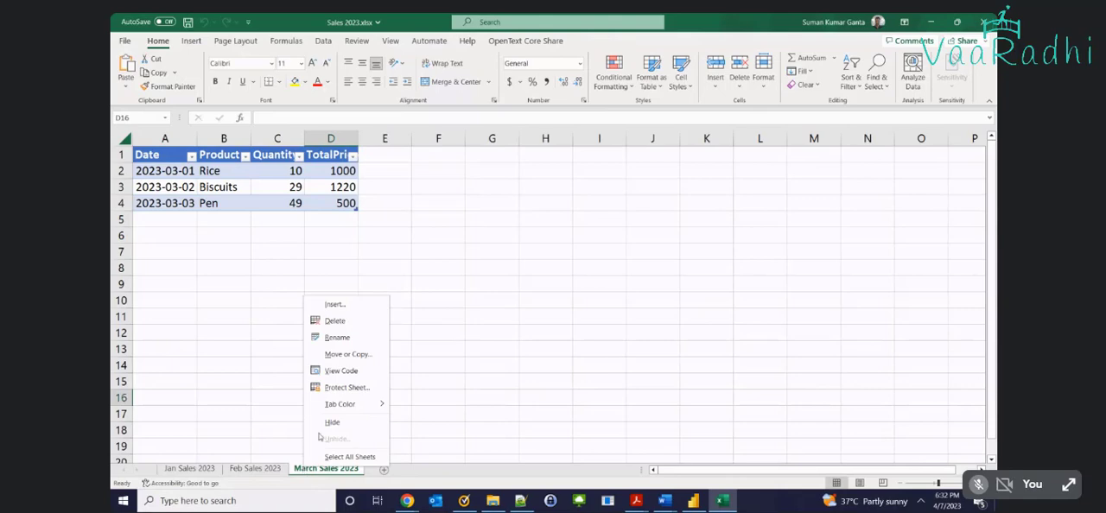
left_click(346, 354)
left_click(290, 418)
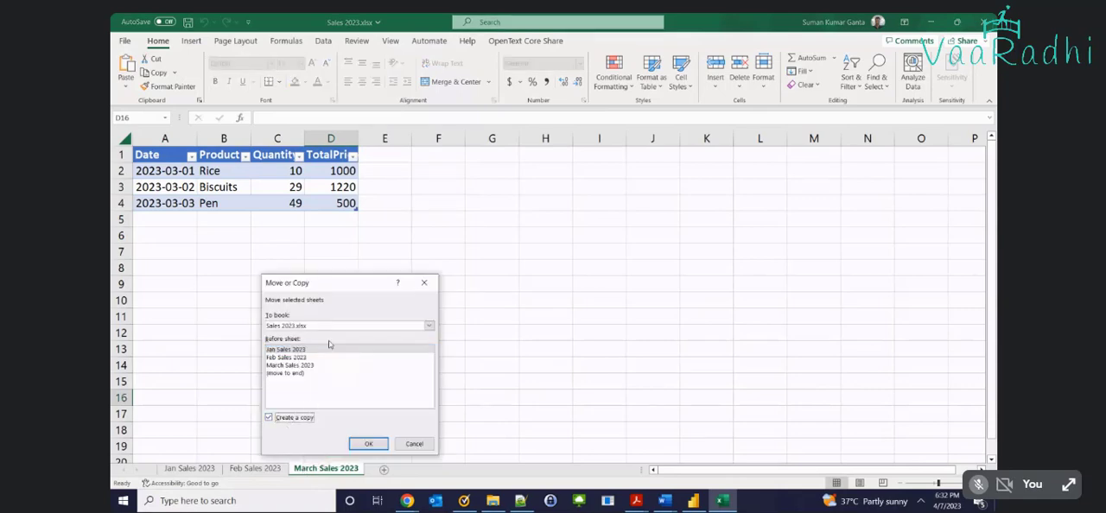
left_click(295, 373)
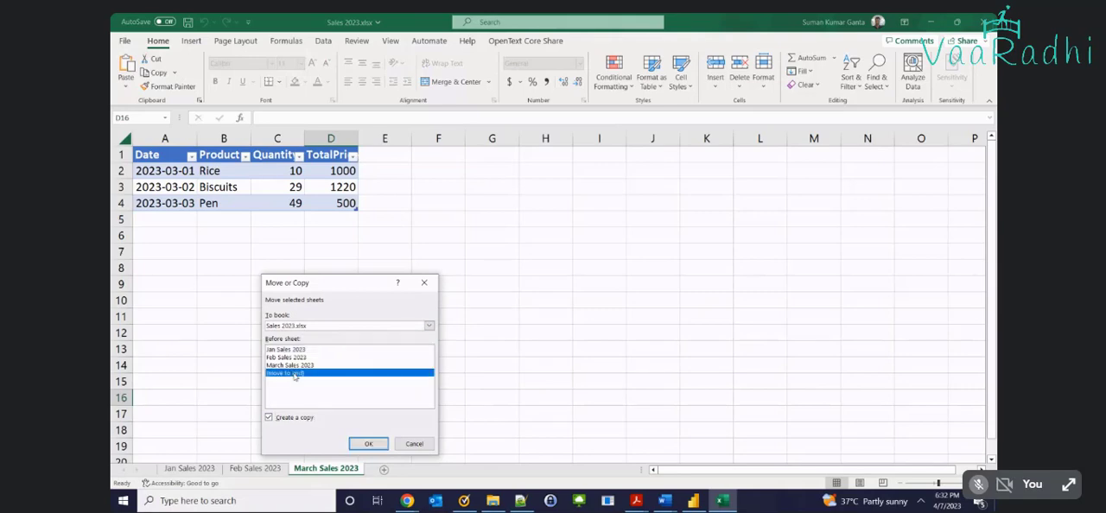
left_click(368, 443)
double_click(383, 467)
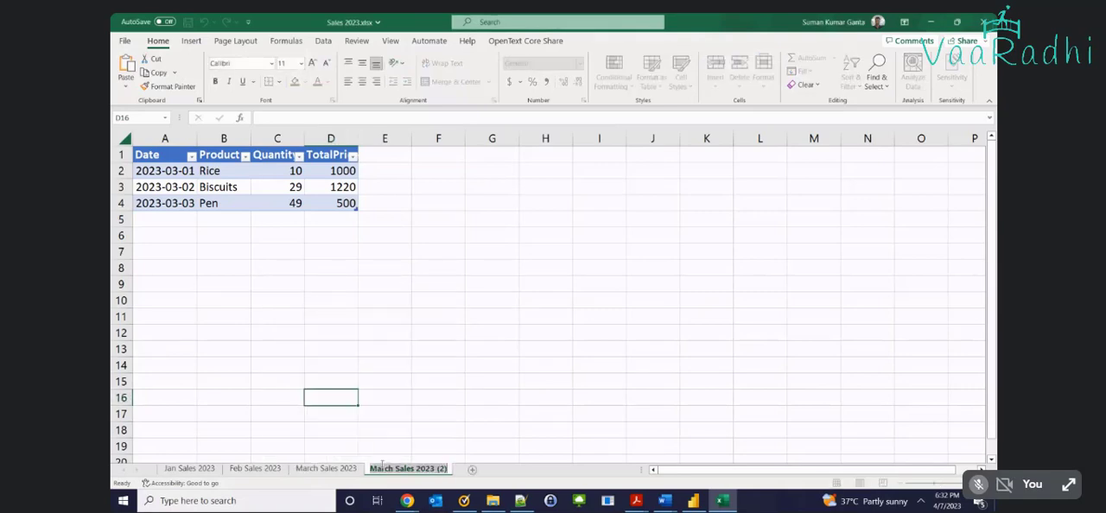
type("April 2023")
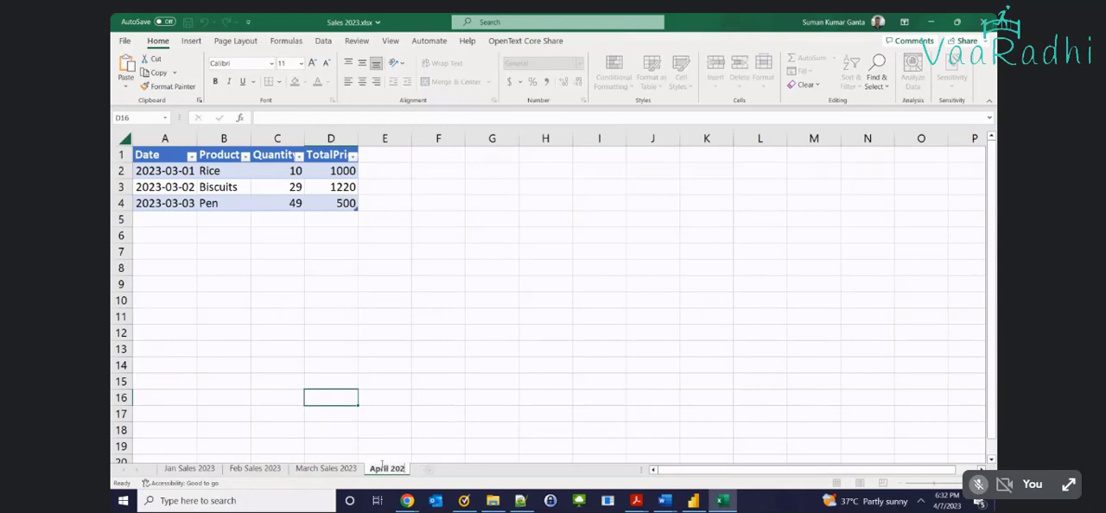
Change the month of the first two dates on the April 2023 sheet to 4, giving 2023-04-01 and 2023-04-02
double_click(177, 170)
double_click(177, 170)
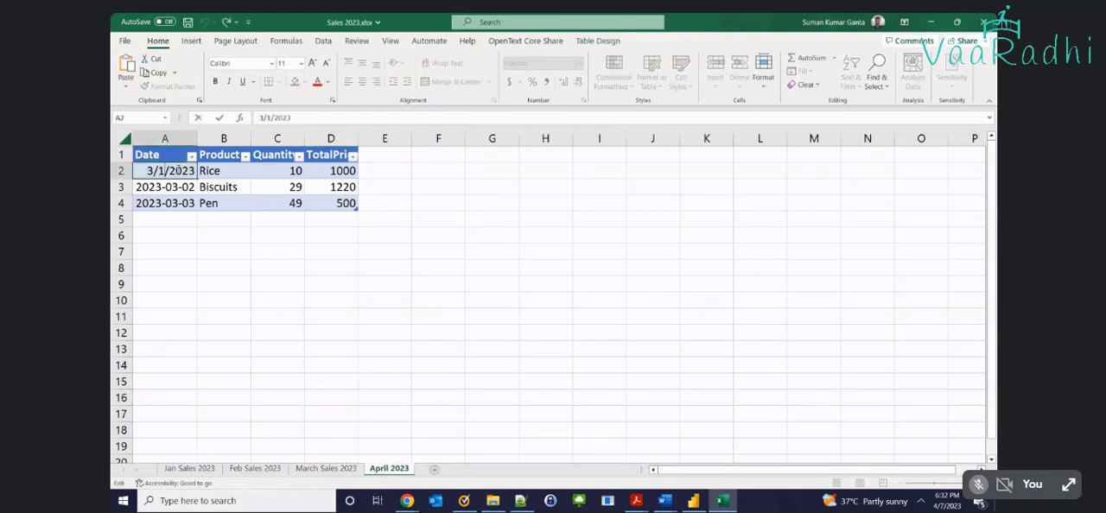
key("Home")
key("Return")
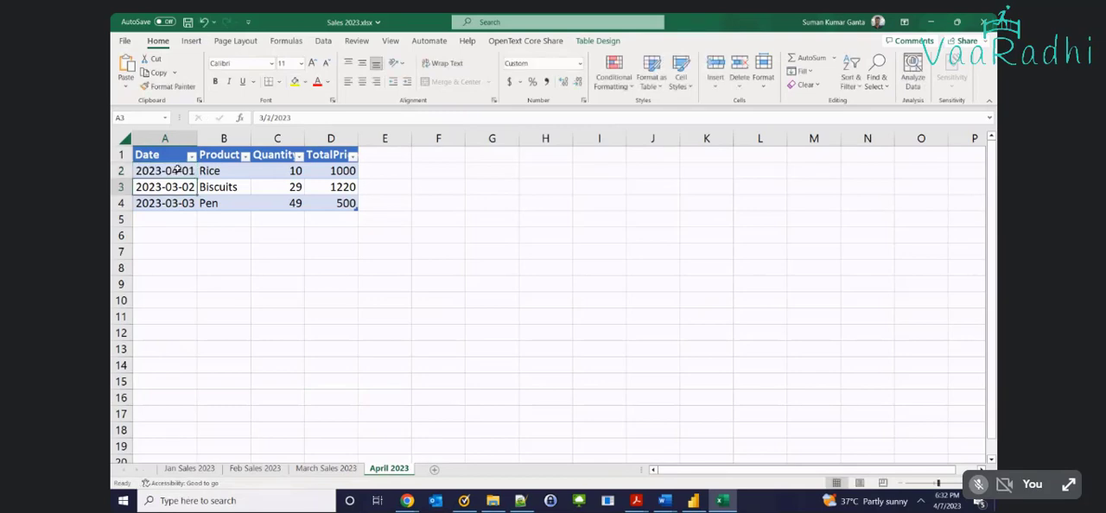
double_click(171, 189)
key("Home")
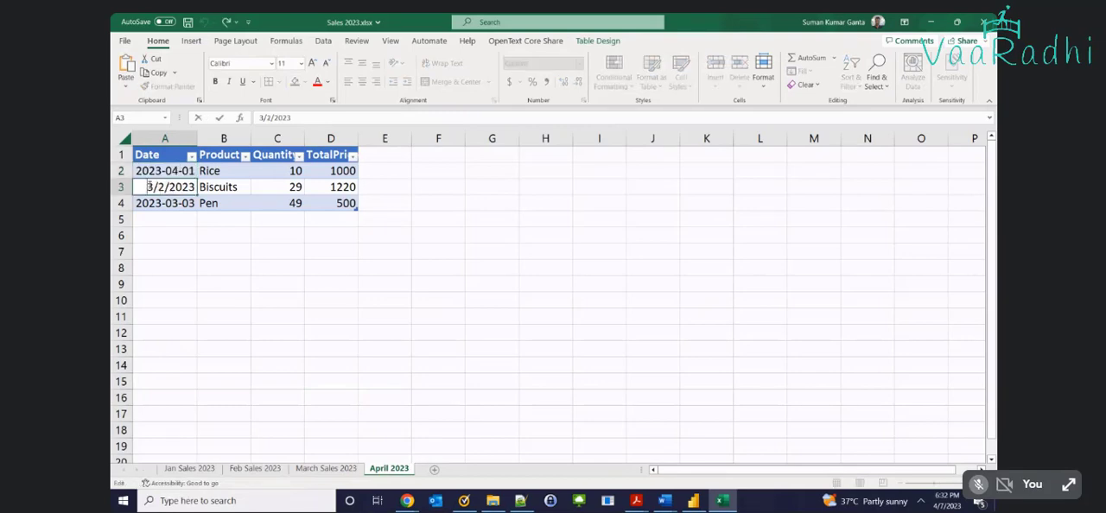
key("Delete")
type("4")
key("Return")
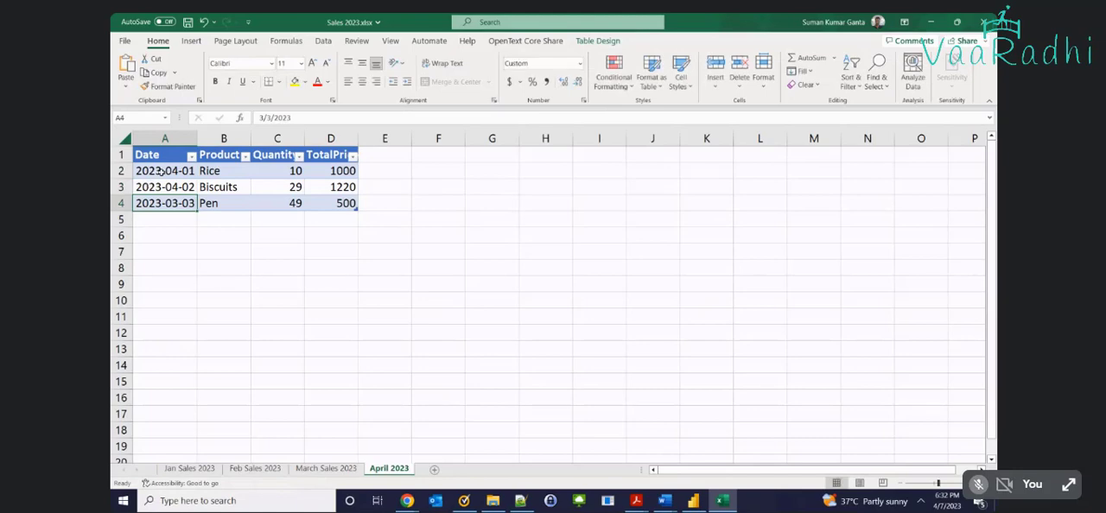
Fill the date series down column A through 2023-04-05 from the first two April dates
left_click_drag(162, 172, 161, 192)
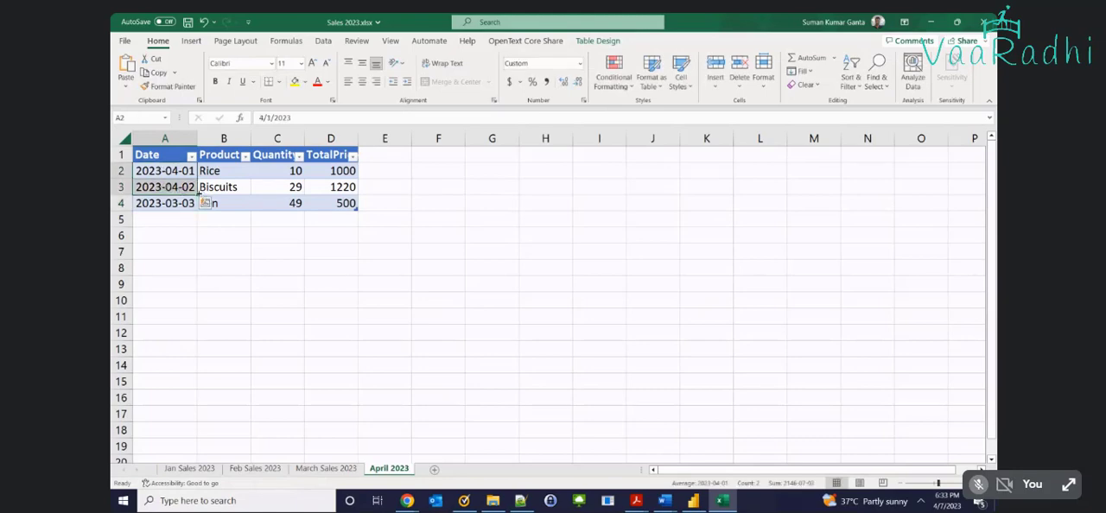
double_click(197, 195)
left_click(343, 206, "shift")
left_click(204, 218)
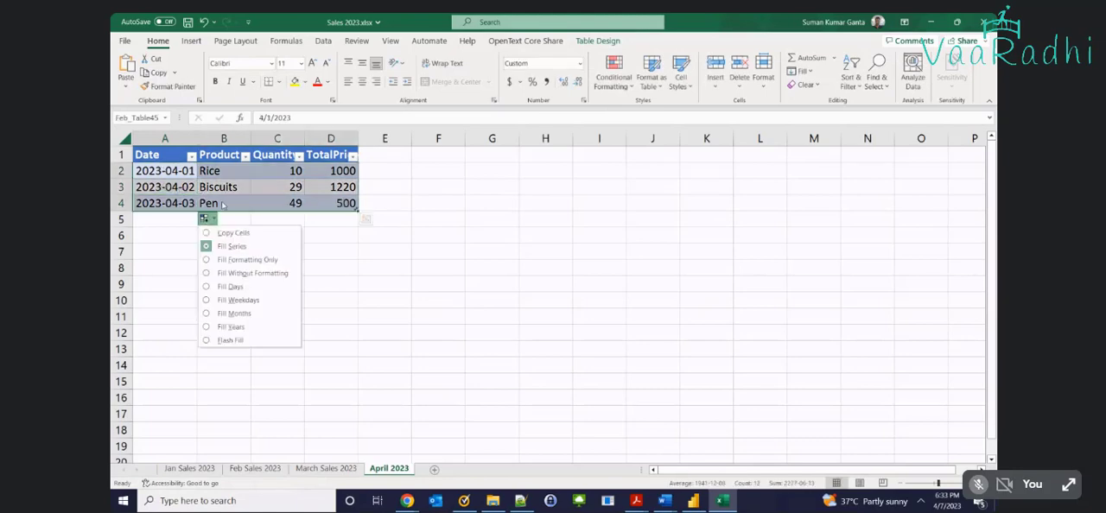
left_click(165, 192)
left_click_drag(165, 170, 197, 242)
Copy the Biscuits and Pen product, quantity and price values from B3:D4 into the two new rows starting at B5
left_click_drag(224, 187, 337, 204)
key("ctrl+c")
left_click(223, 219)
key("Return")
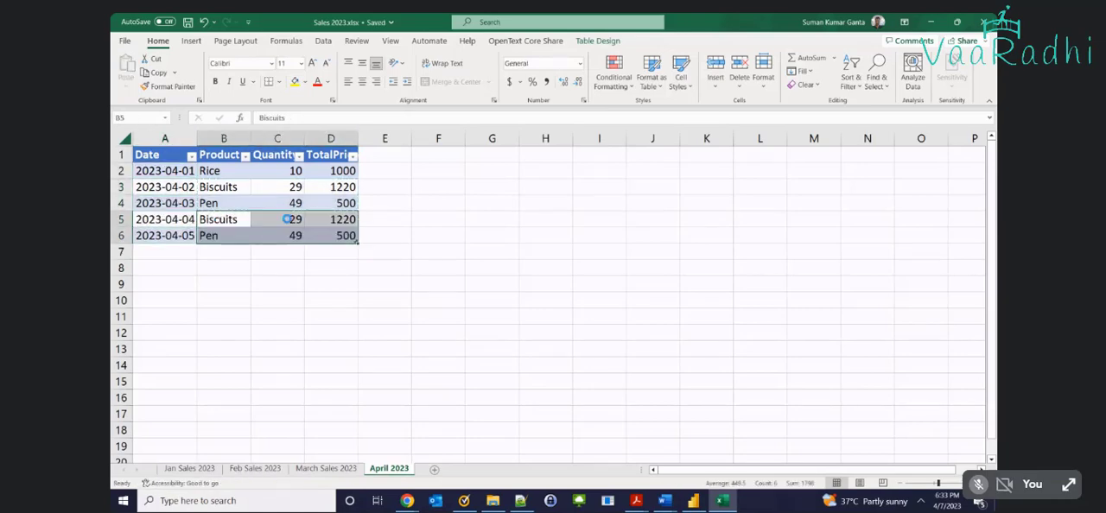
Select the April dates in A2:A6, close the saved workbook and switch back to Power BI Desktop
left_click(158, 233)
left_click(174, 168, "shift")
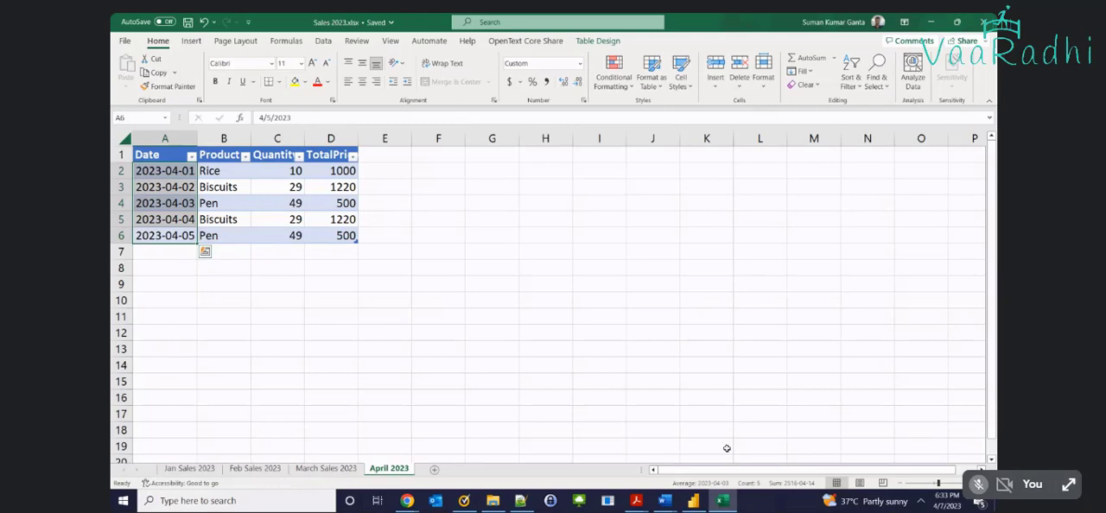
left_click(982, 21)
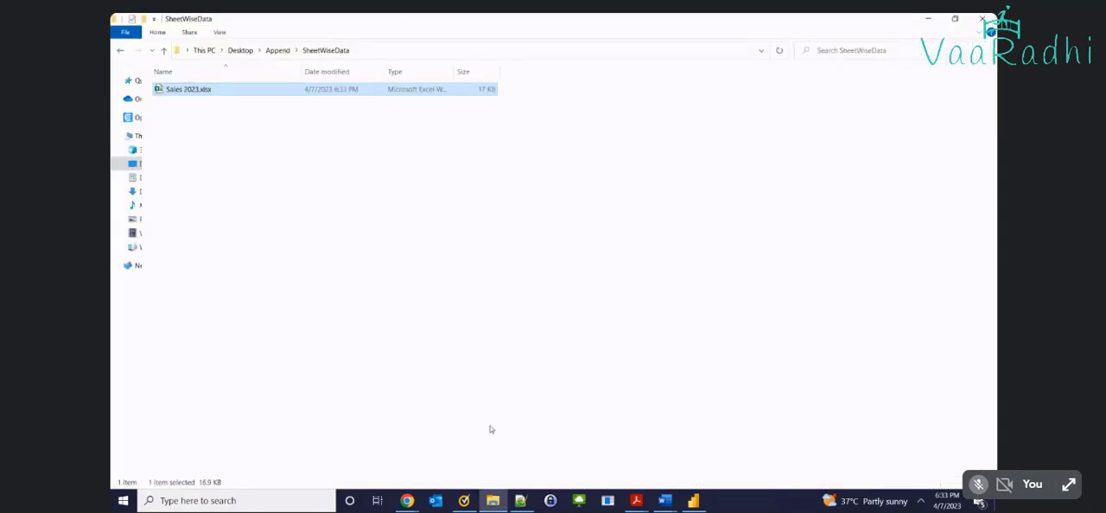
left_click(704, 507)
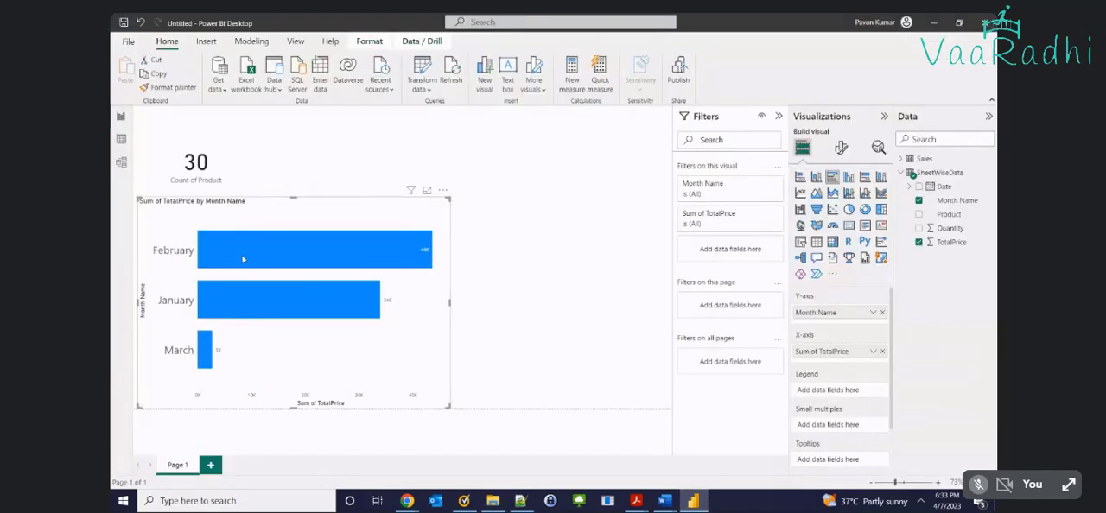
Check the product count card and monthly bar chart, and refresh the report's data
left_click(232, 168)
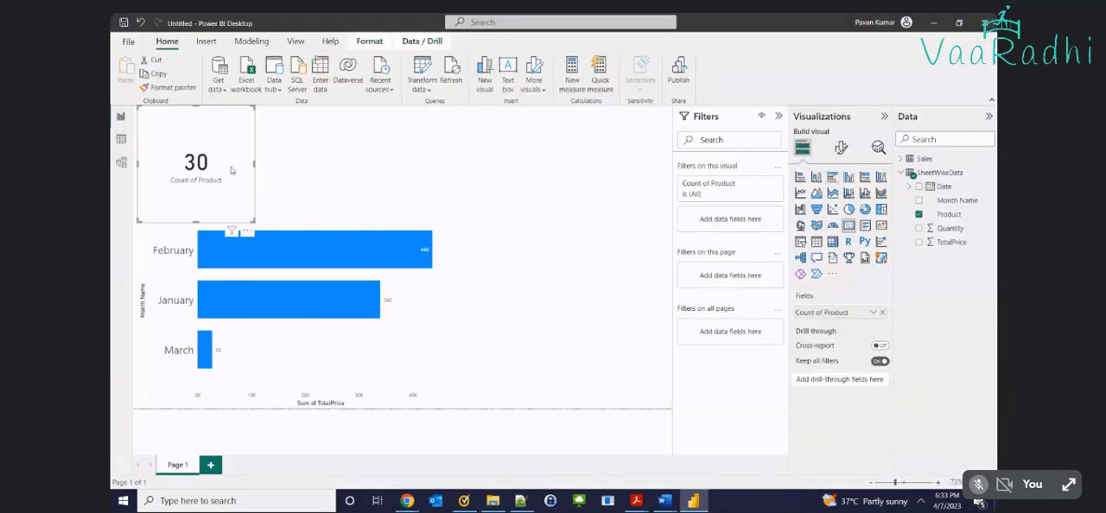
left_click(212, 371)
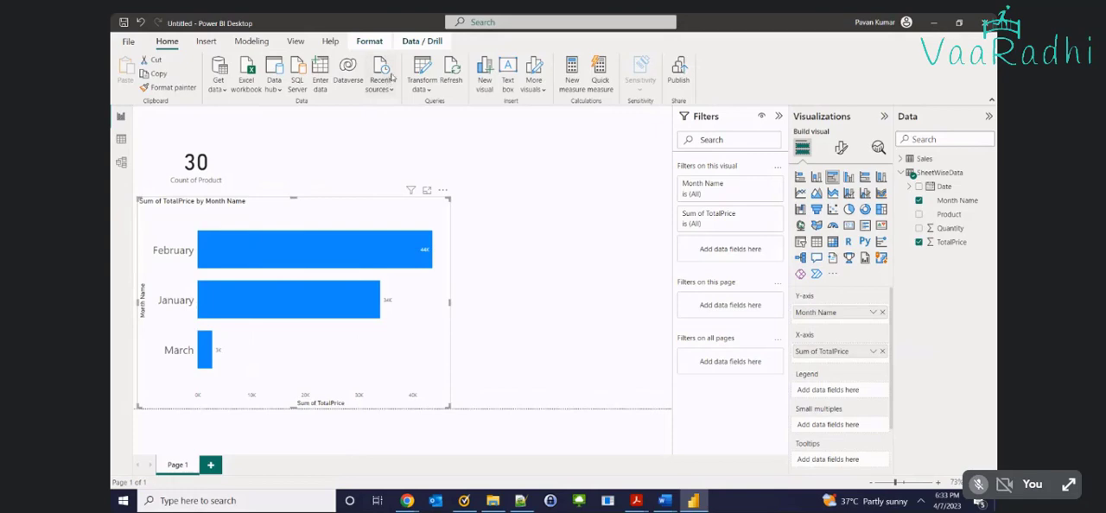
left_click(458, 75)
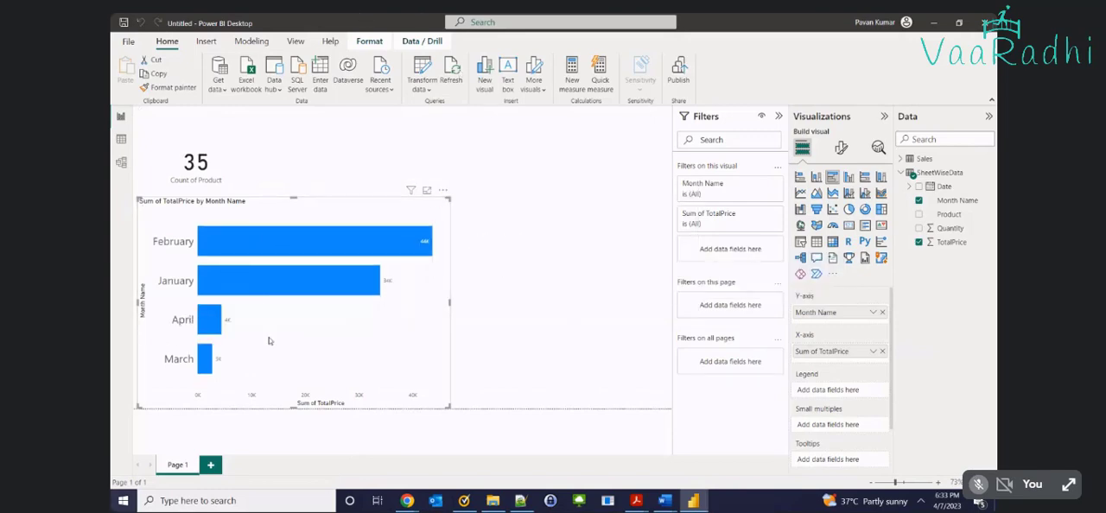
Shrink the Count of Product card so it sits clear above the bar chart, and inspect the April bar
left_click(225, 175)
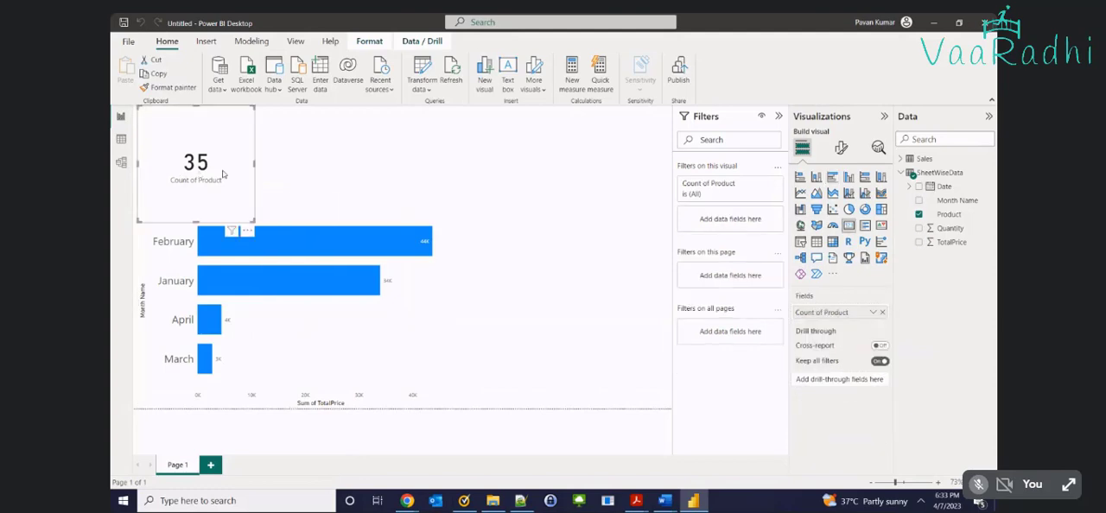
left_click_drag(254, 221, 231, 177)
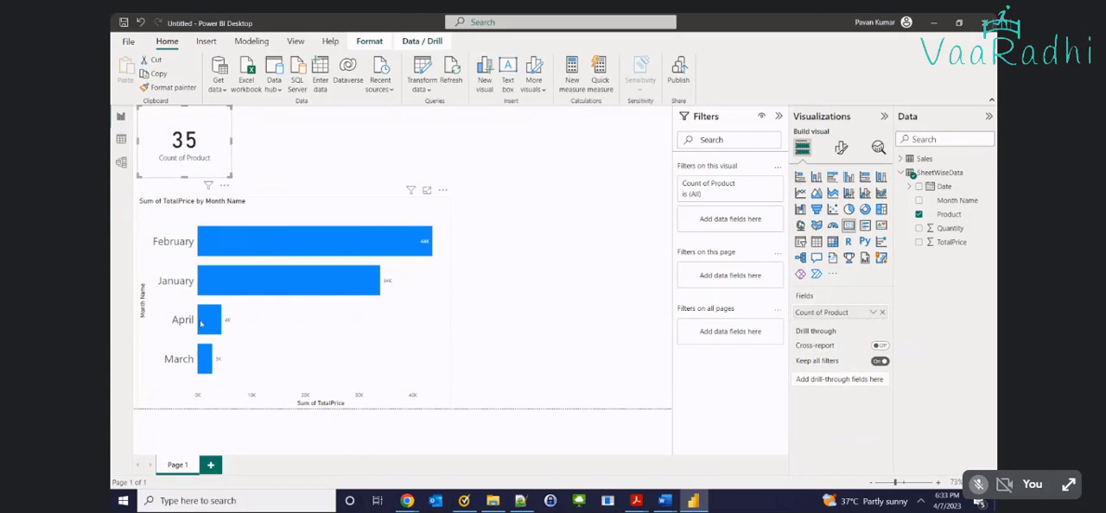
mouse_move(216, 327)
Reopen Sales 2023.xlsx and copy the April 2023 product names from B2:B6 to G5
left_click(493, 501)
double_click(248, 89)
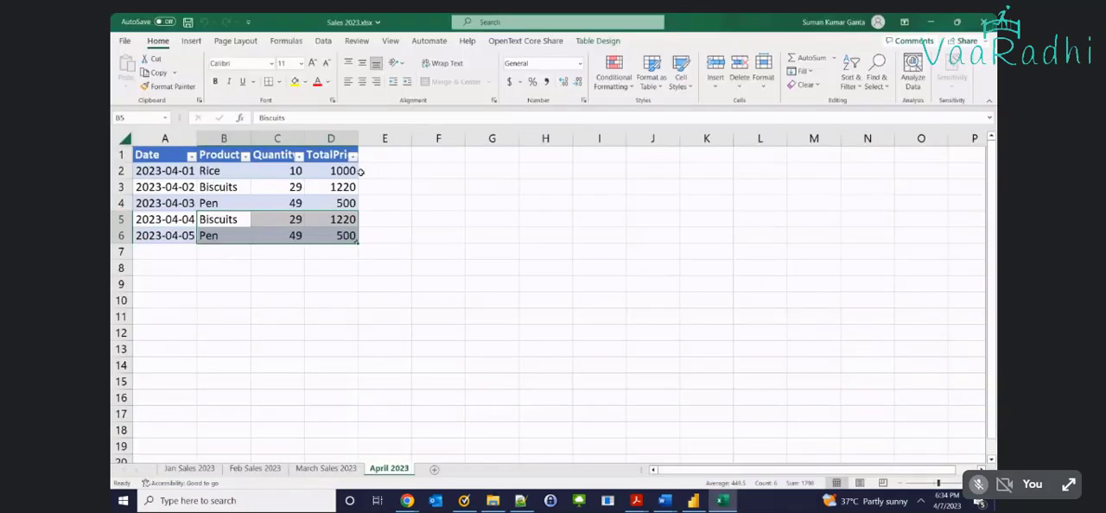
left_click_drag(209, 171, 215, 230)
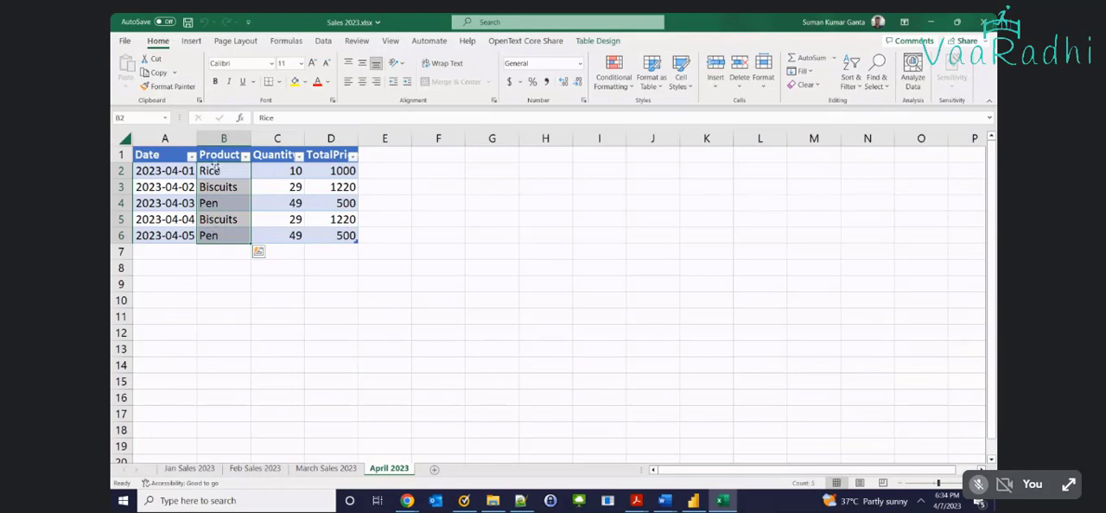
key("ctrl+c")
left_click(490, 220)
key("ctrl+v")
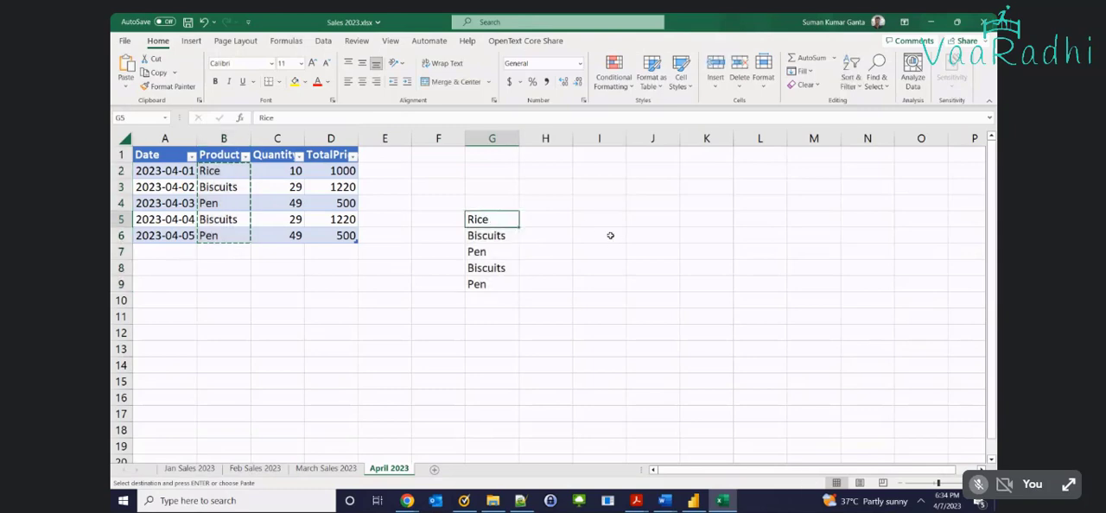
Reduce the copied product list to unique names by clearing G6:G7 and moving Biscuits and Pen from G8:G9 to G6
key("Down")
key("Delete")
key("Down")
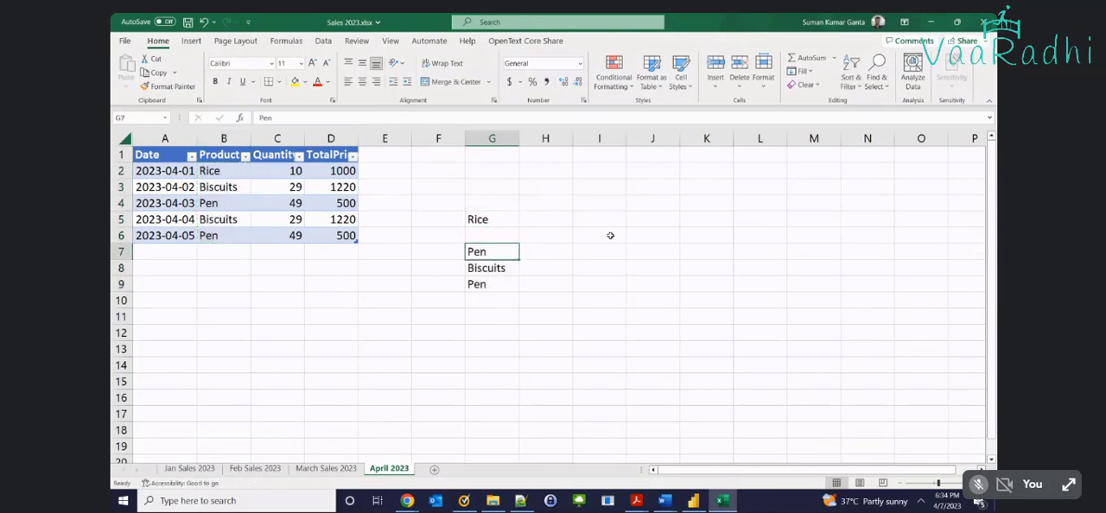
key("Delete")
key("Down")
key("shift+Down")
key("ctrl+x")
key("Up")
key("Up")
key("Up")
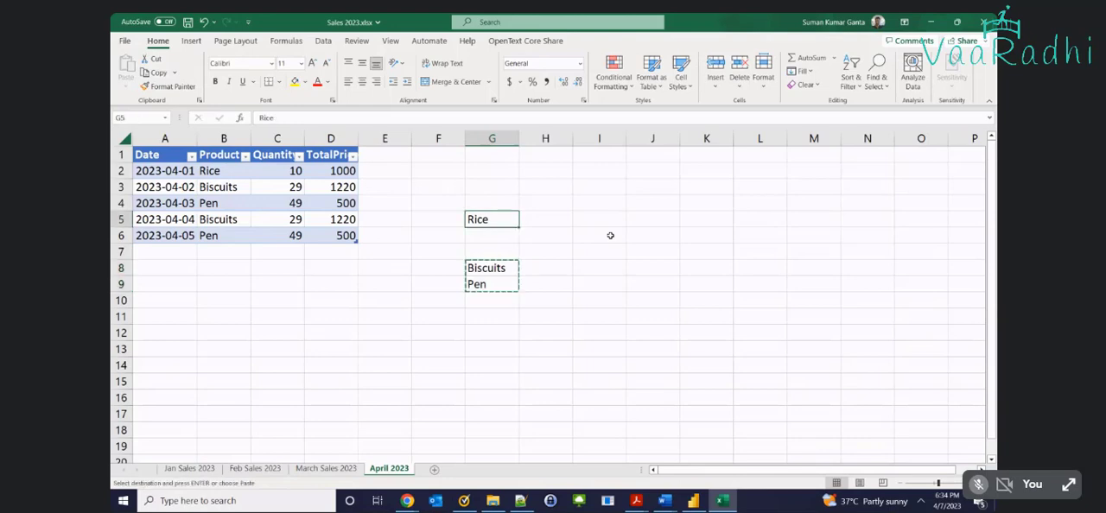
key("Down")
key("ctrl+v")
Select the unique product names Rice, Biscuits and Pen in G5:G7
key("Up")
key("Up")
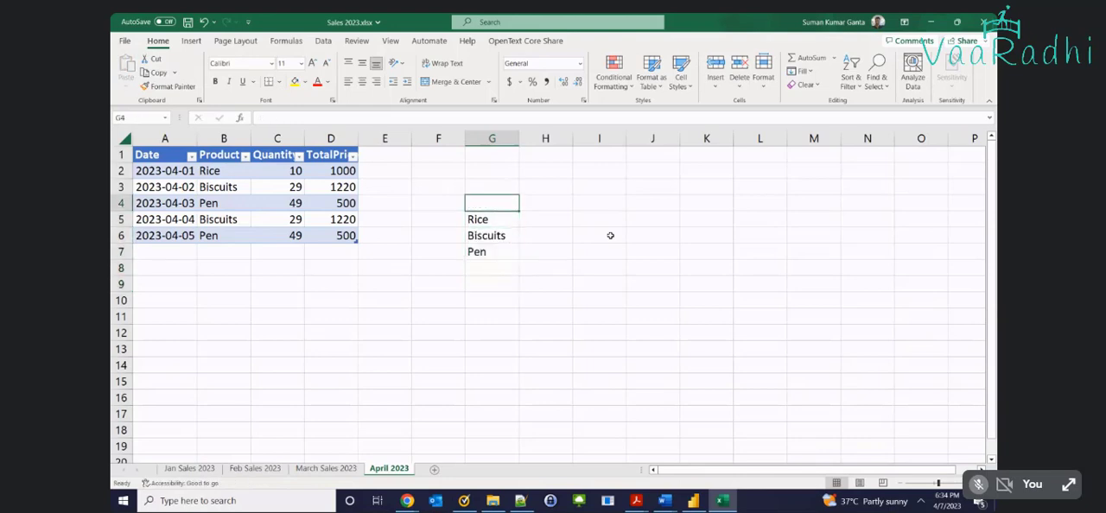
key("Down")
key("shift+Down")
key("shift+Down")
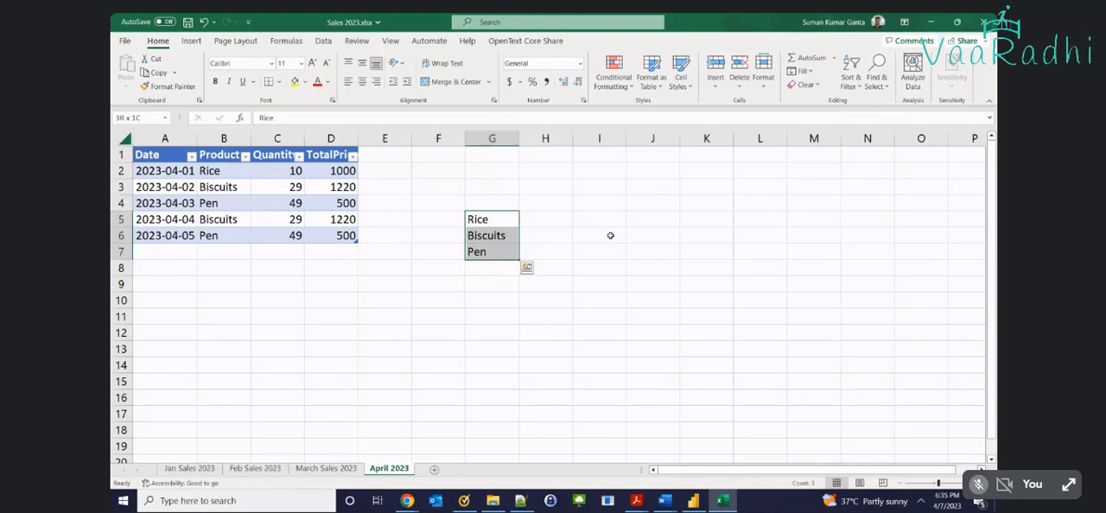
Clear the product names from G5:G7, save and close Sales 2023.xlsx, and refresh the SheetWiseData folder
key("Delete")
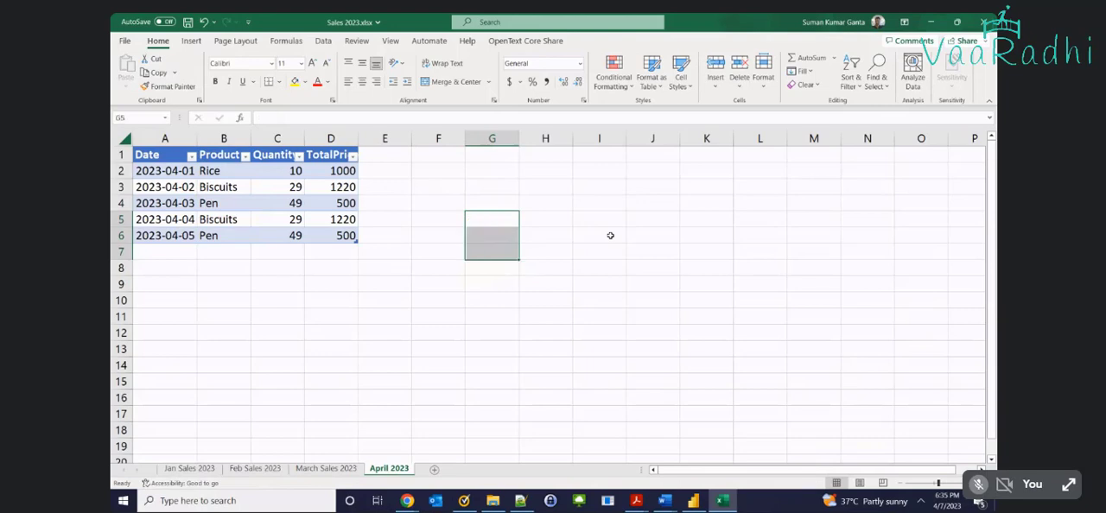
key("ctrl+s")
left_click(983, 22)
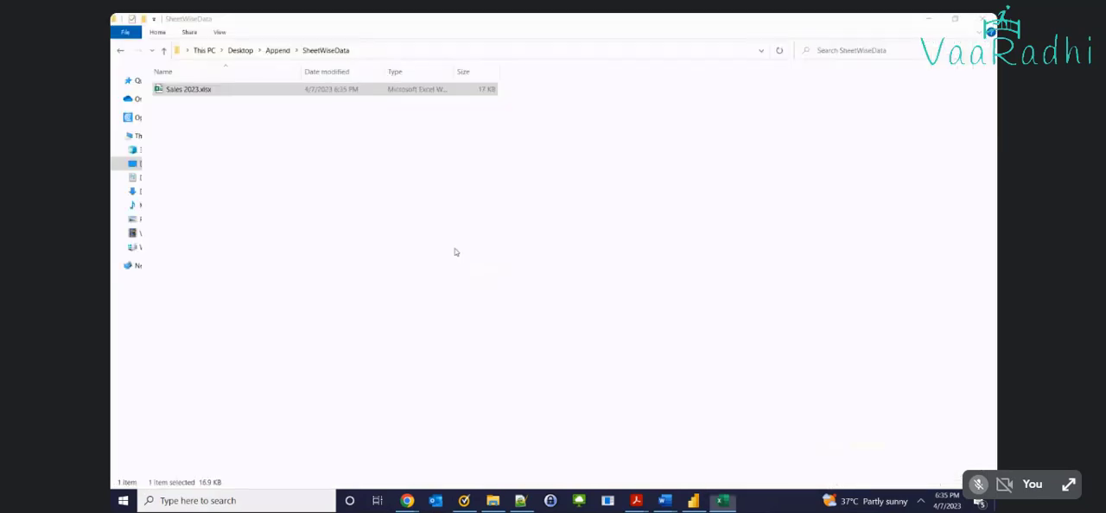
right_click(582, 246)
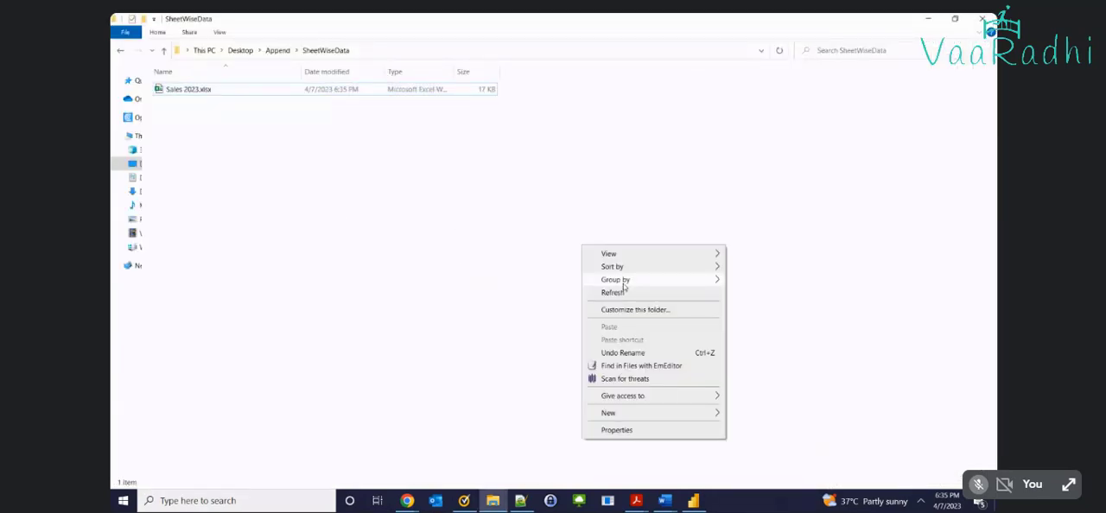
left_click(623, 294)
Switch to File Explorer and view the monthly workbooks in the Sales folder under Append
left_click(694, 501)
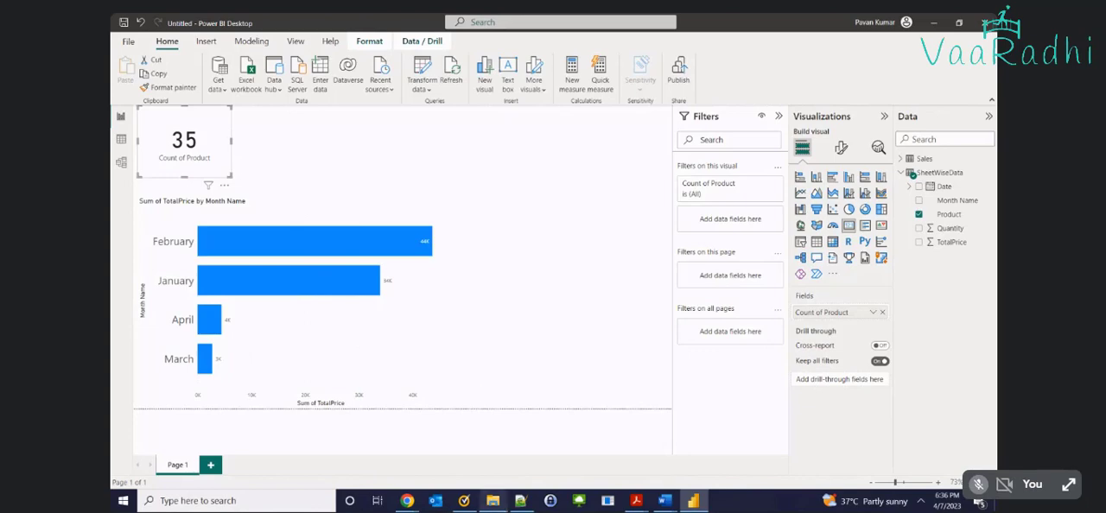
left_click(492, 501)
left_click(278, 50)
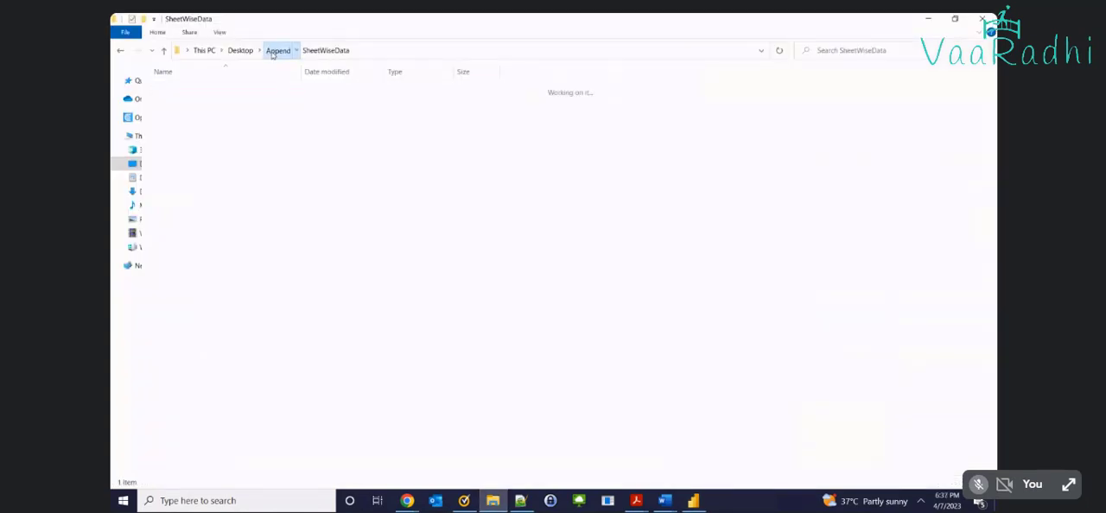
double_click(173, 102)
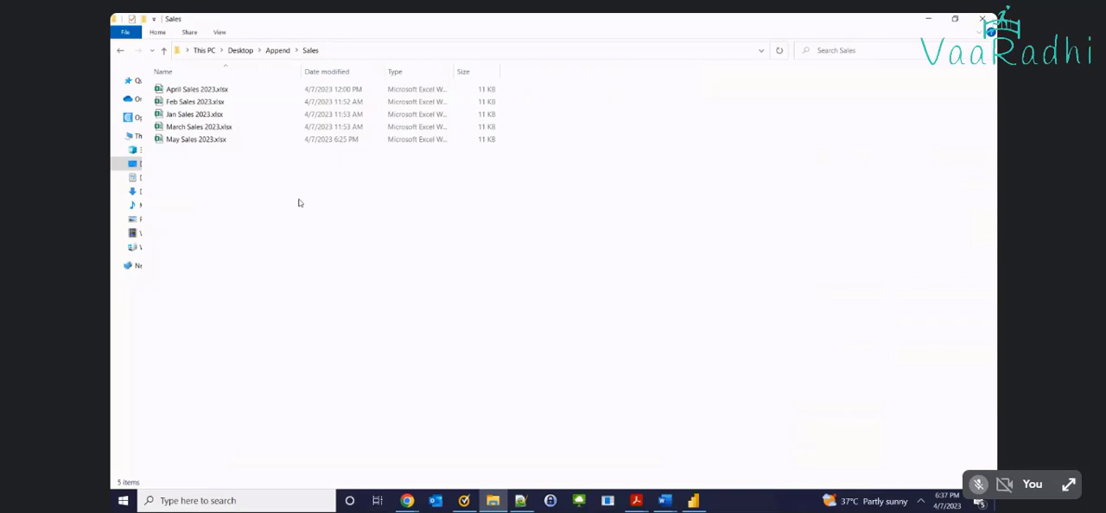
Switch to Power BI and review the Sales and SheetWiseData folder paths in the data source settings
key("alt+Tab")
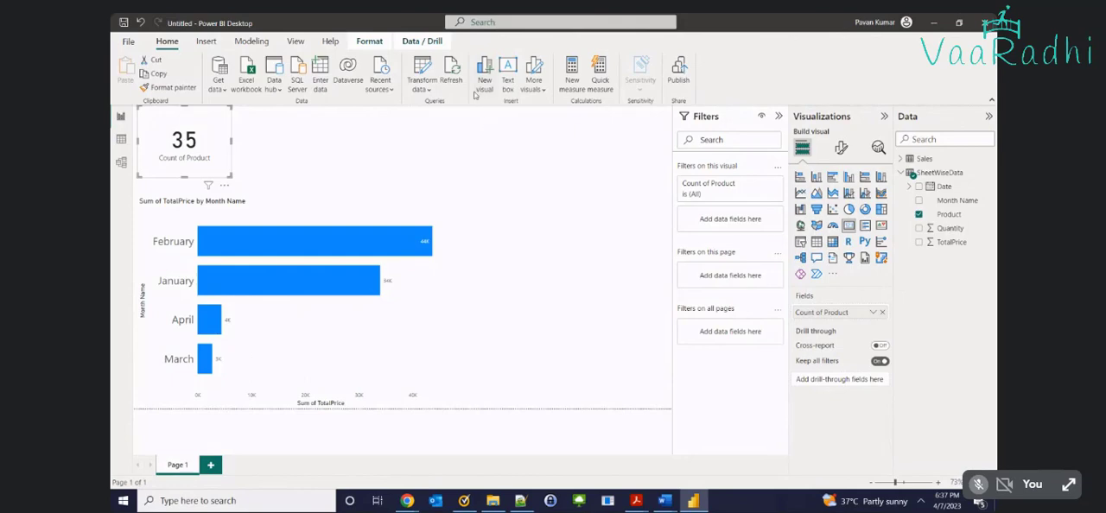
left_click(422, 85)
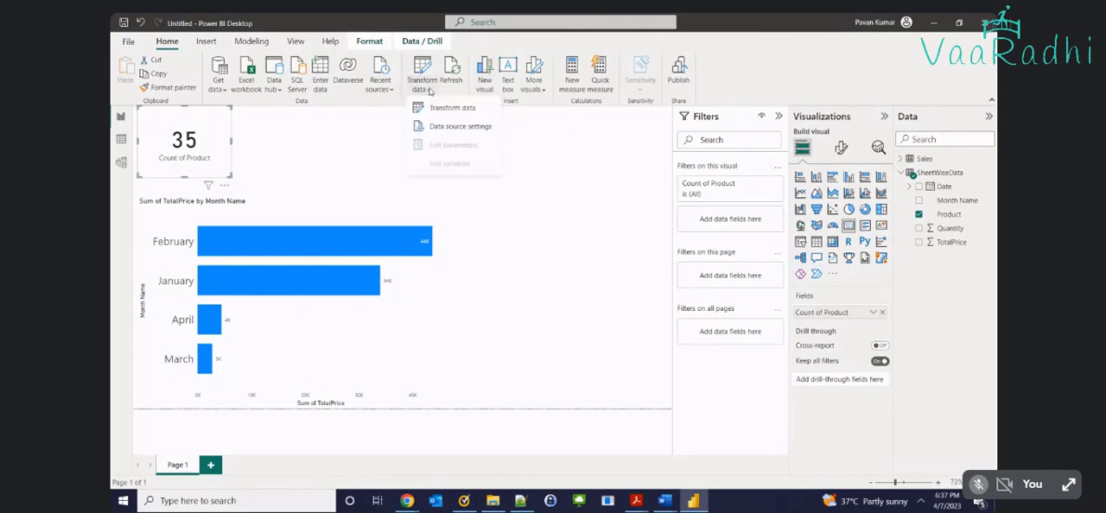
left_click(458, 135)
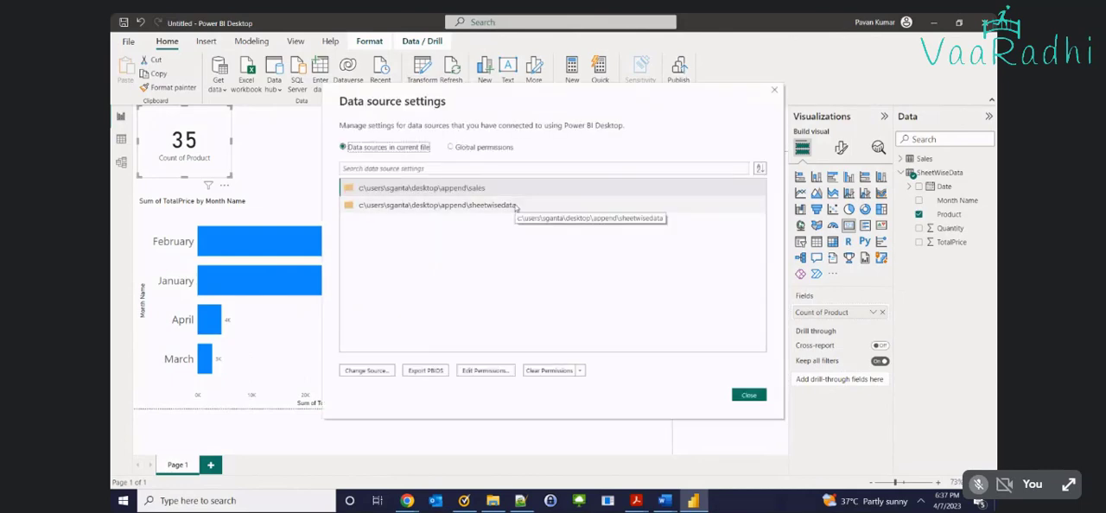
left_click(483, 189)
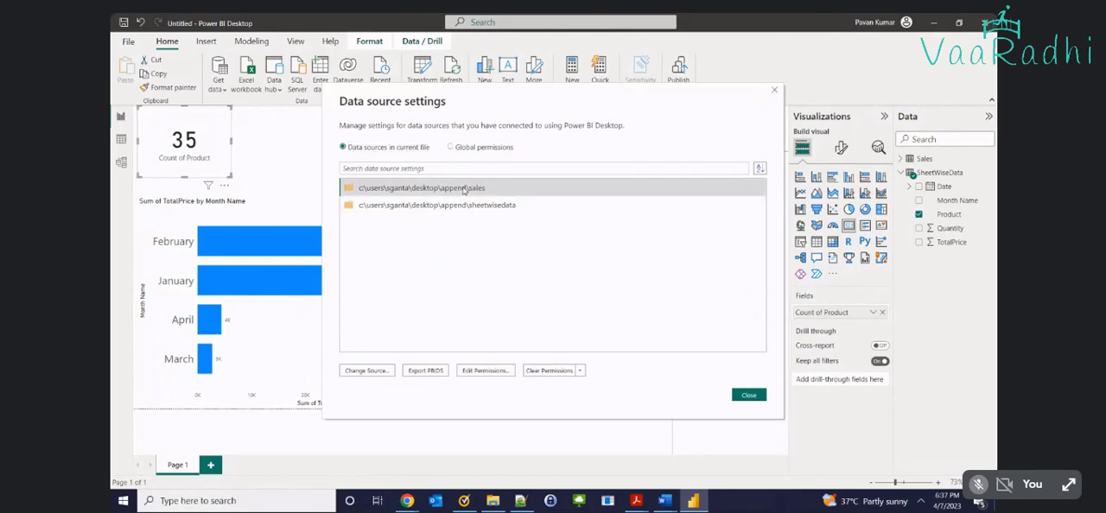
left_click(508, 207)
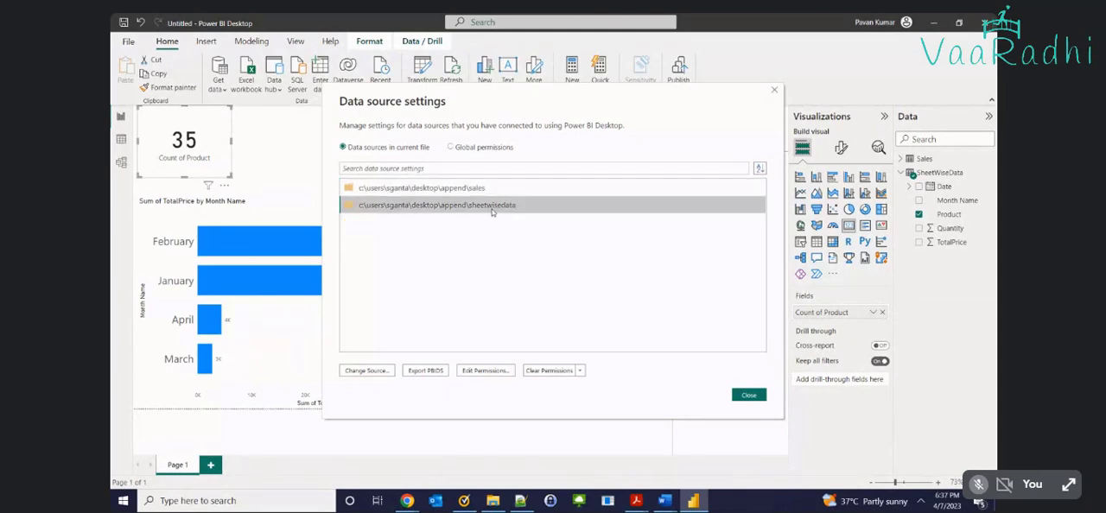
left_click(749, 396)
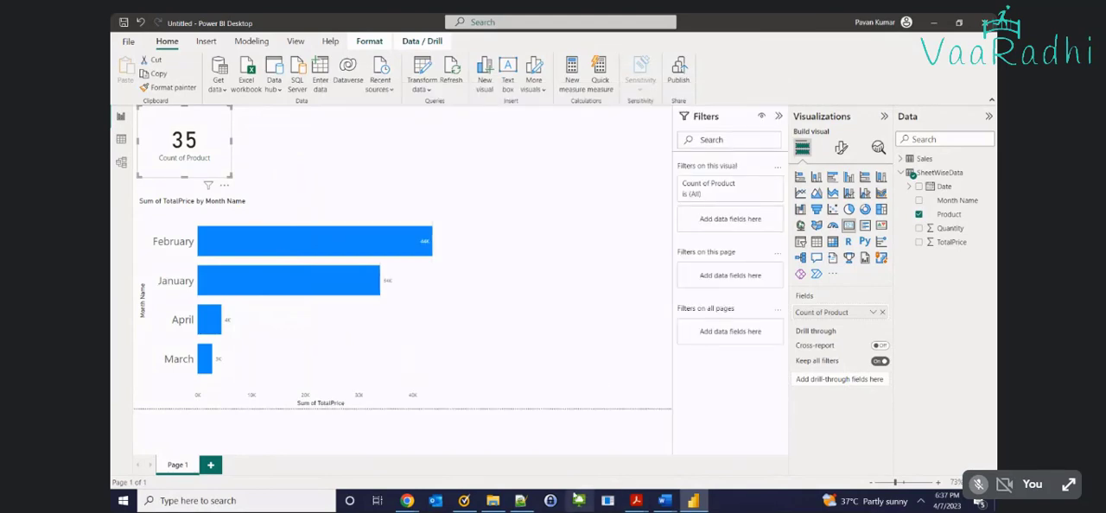
Switch to File Explorer and open Transpose_pivot_unpivot.xlsx from the Day14 folder on the Desktop
left_click(493, 500)
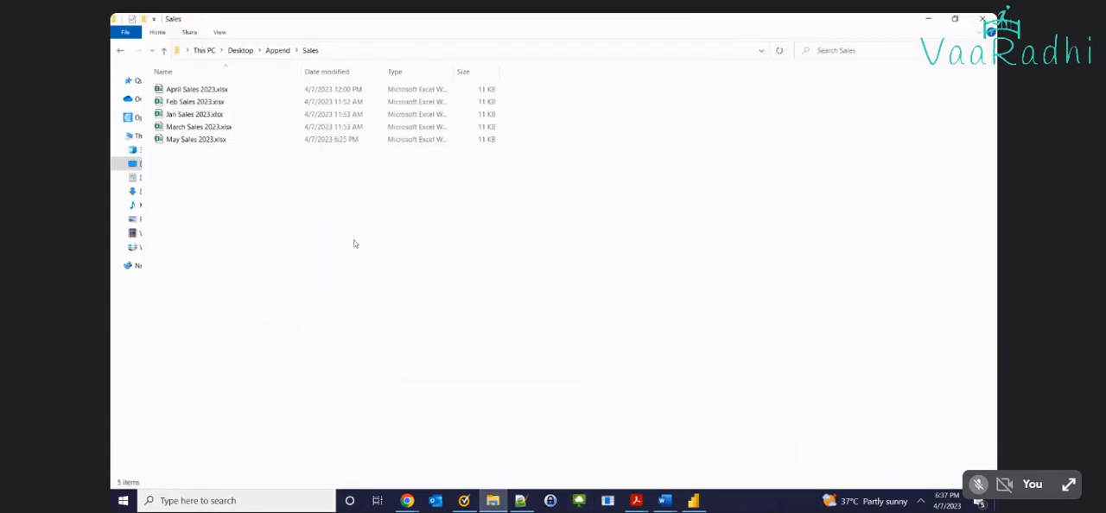
left_click(275, 49)
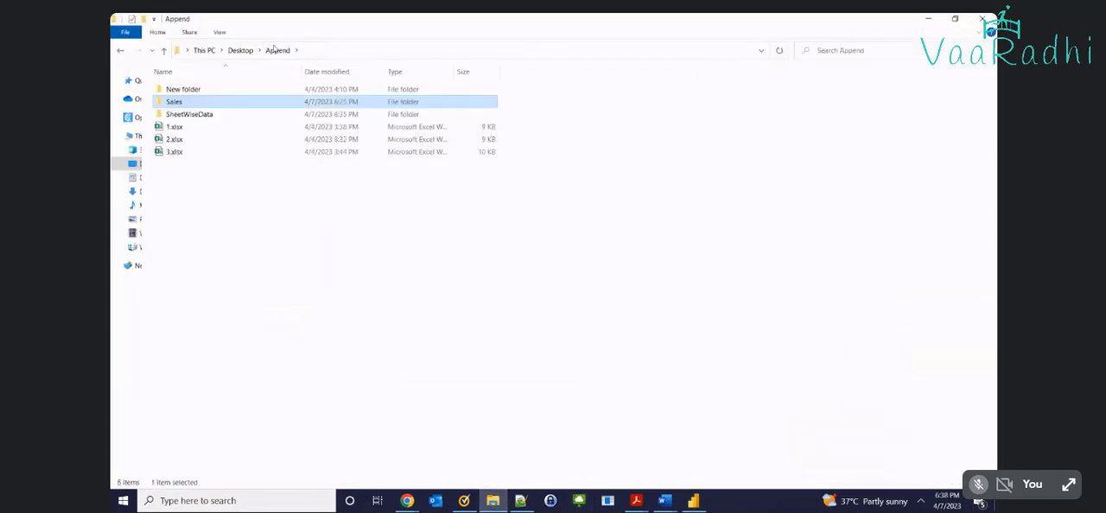
double_click(208, 92)
key("alt+Left")
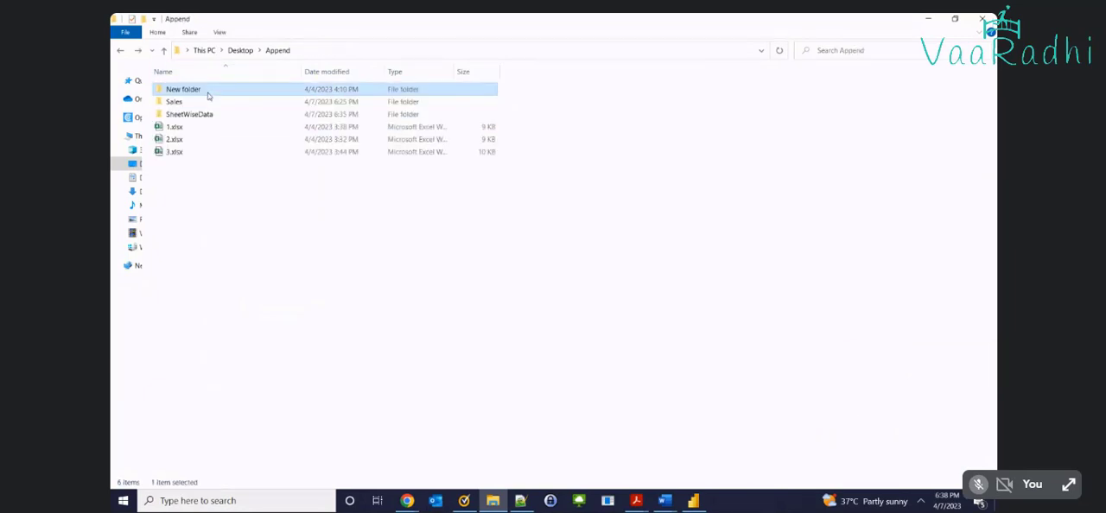
left_click(242, 51)
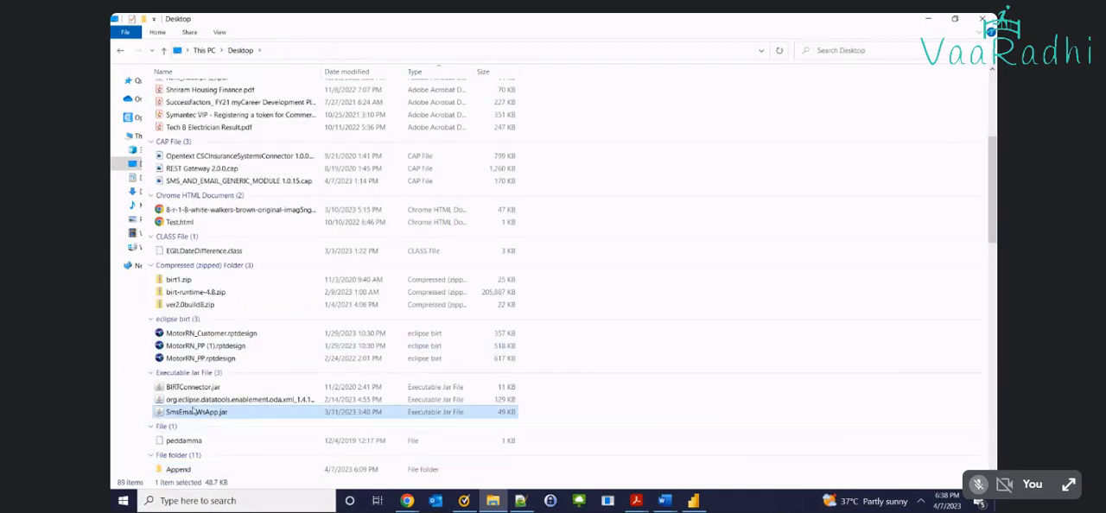
scroll(191, 414, "down", 10)
double_click(181, 86)
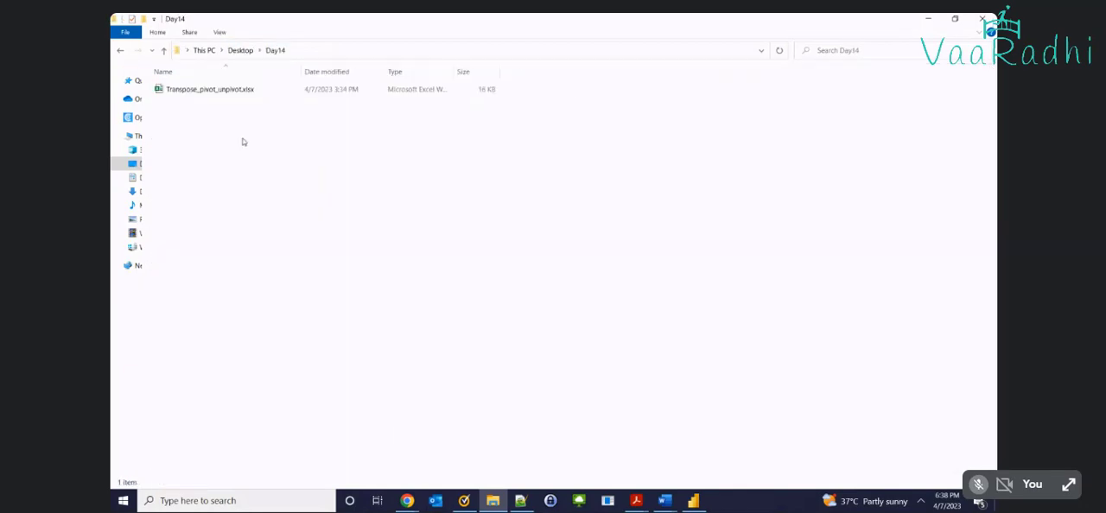
double_click(228, 89)
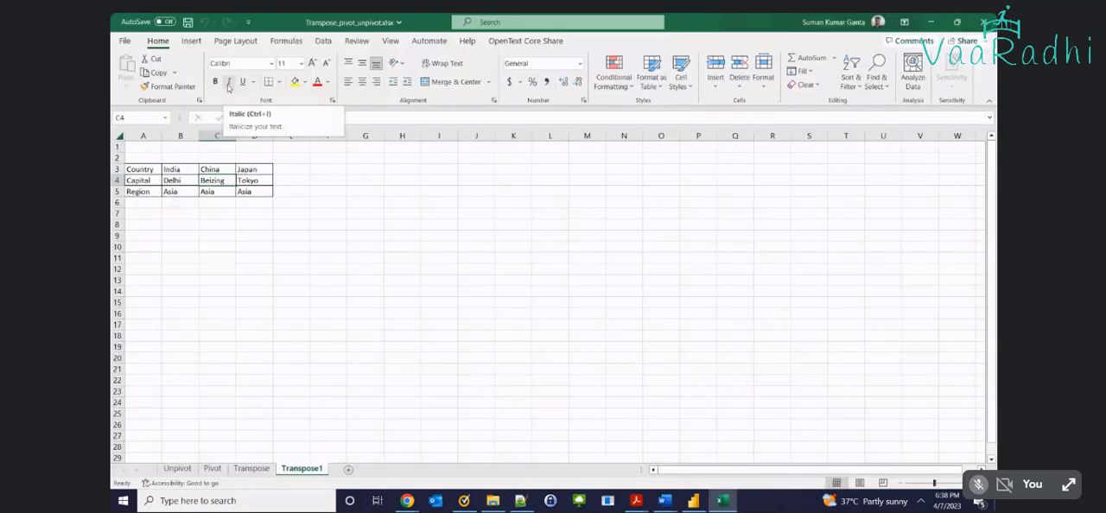
Look through the Unpivot, Pivot, Transpose and Transpose1 sheets of the workbook
scroll(253, 208, "up", 6)
scroll(338, 273, "down", 1)
scroll(363, 259, "up", 1)
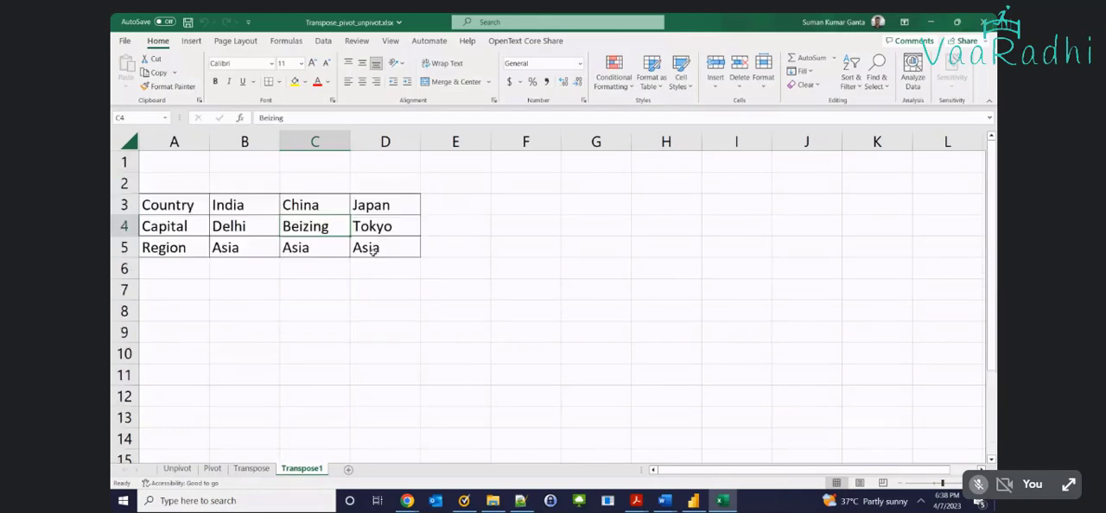
left_click(191, 472)
left_click(216, 473)
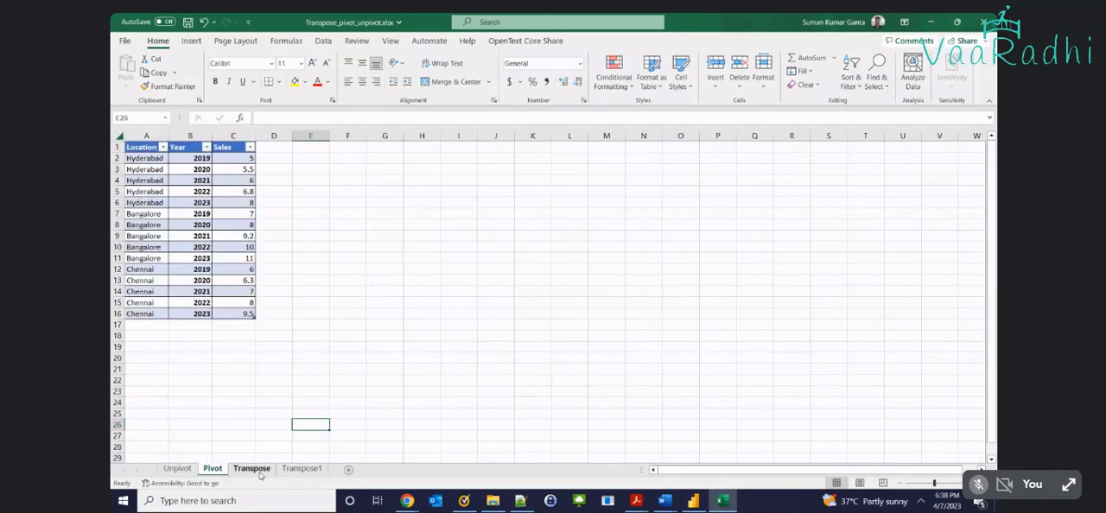
left_click(254, 469)
left_click(301, 469)
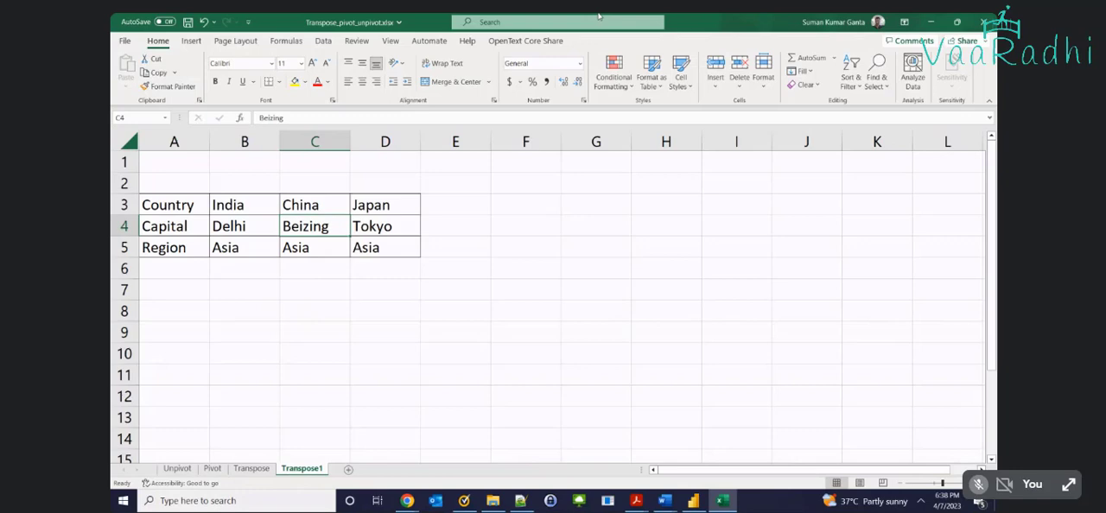
Compare the table with year columns on the Unpivot sheet with the Location, Year and Sales table on the Pivot sheet
left_click(173, 468)
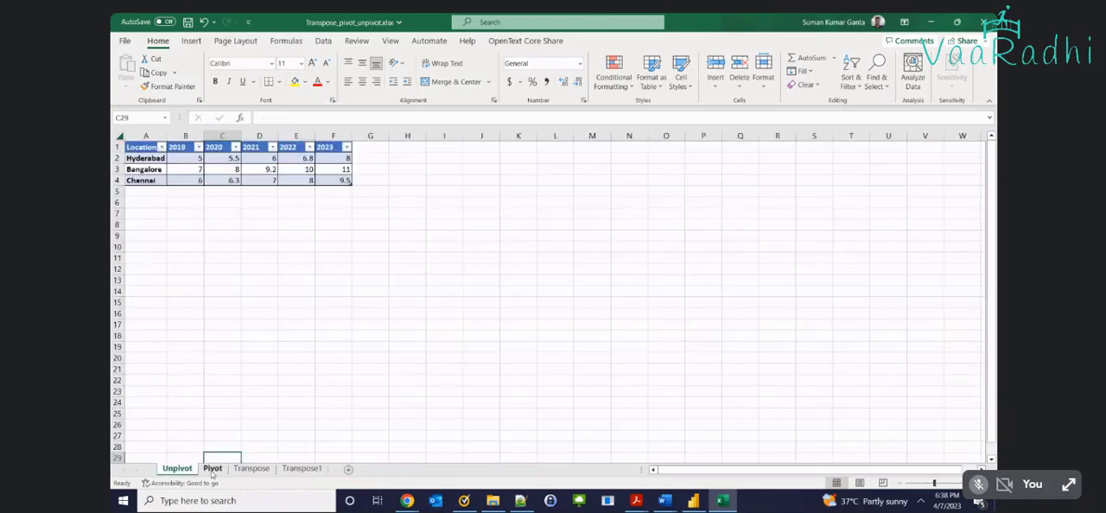
left_click(283, 380)
scroll(282, 379, "down", 1)
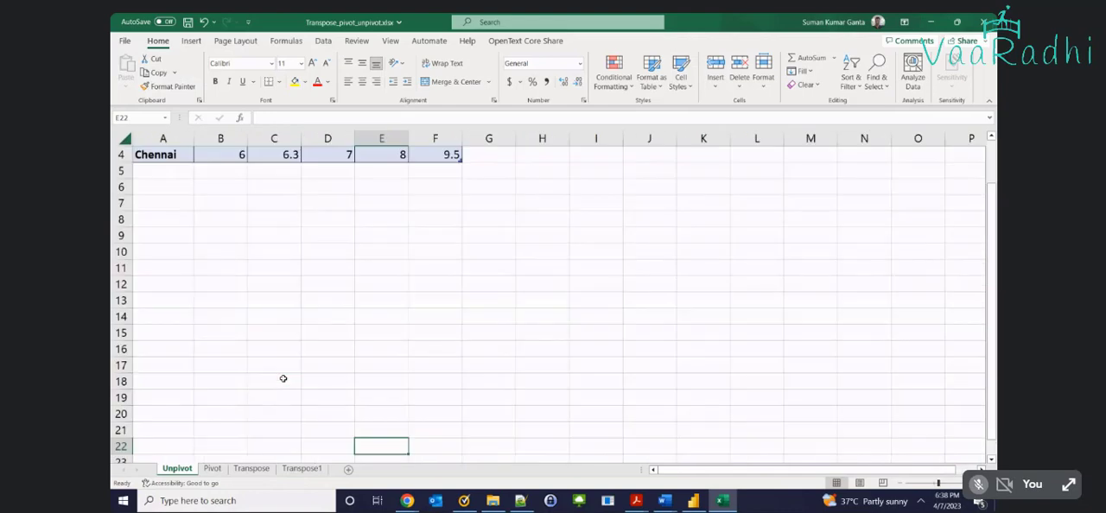
scroll(282, 380, "up", 1)
scroll(229, 435, "up", 5)
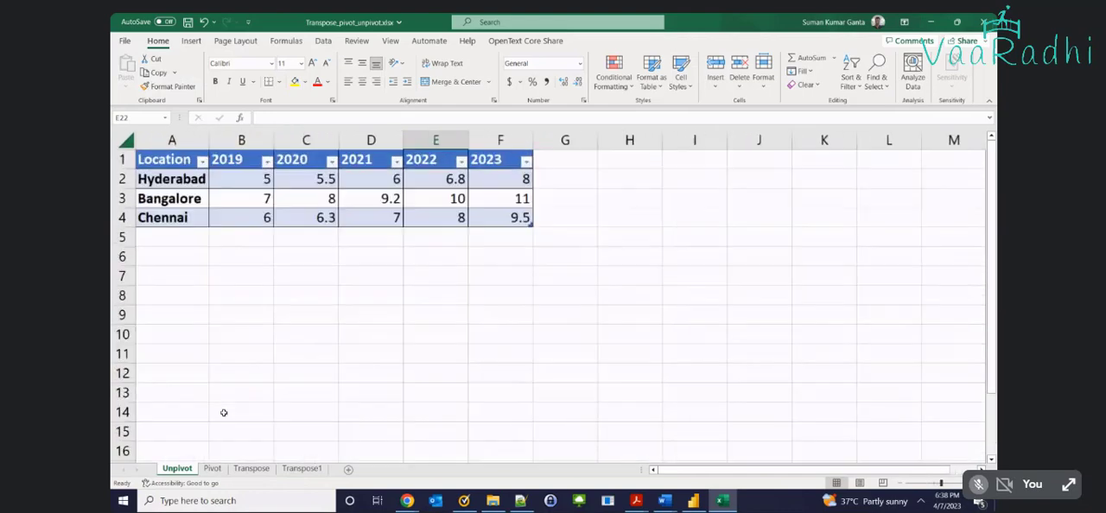
left_click(212, 468)
scroll(235, 370, "up", 3)
scroll(273, 322, "up", 2)
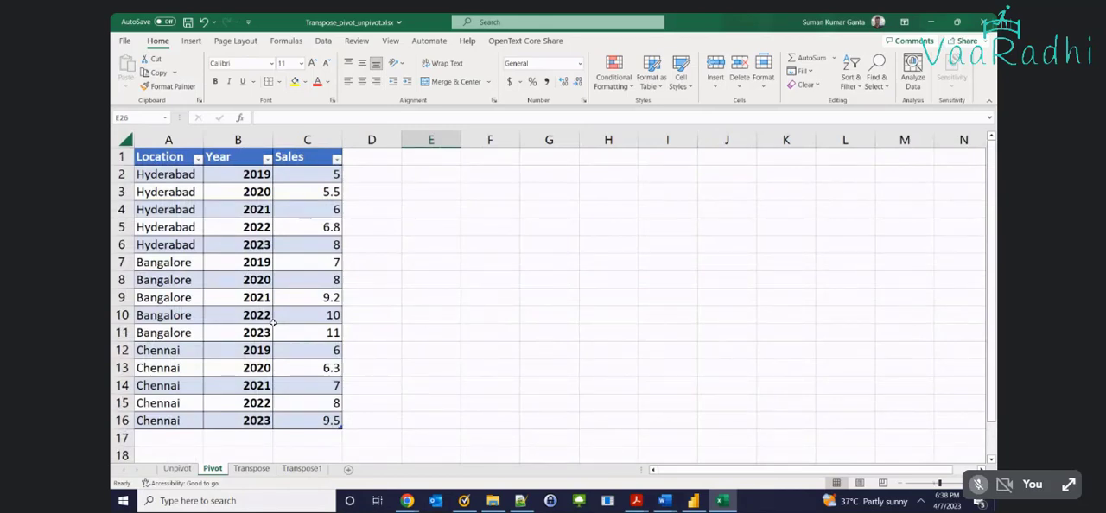
Try to copy the Pivot table's data rows without headers to H1 on the Unpivot sheet, and clear the pasted cells
left_click(309, 423)
key("ctrl+a")
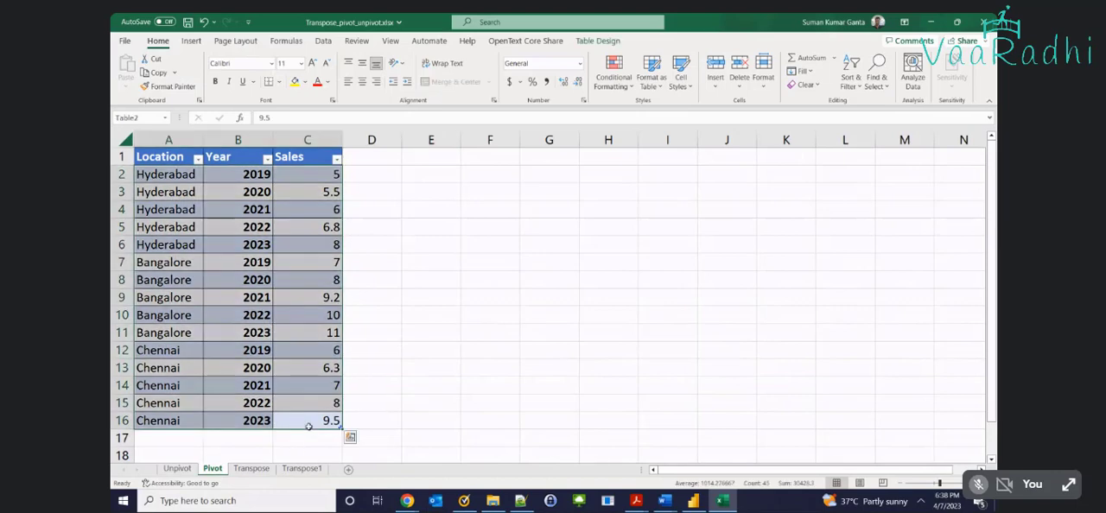
key("ctrl+c")
left_click(177, 469)
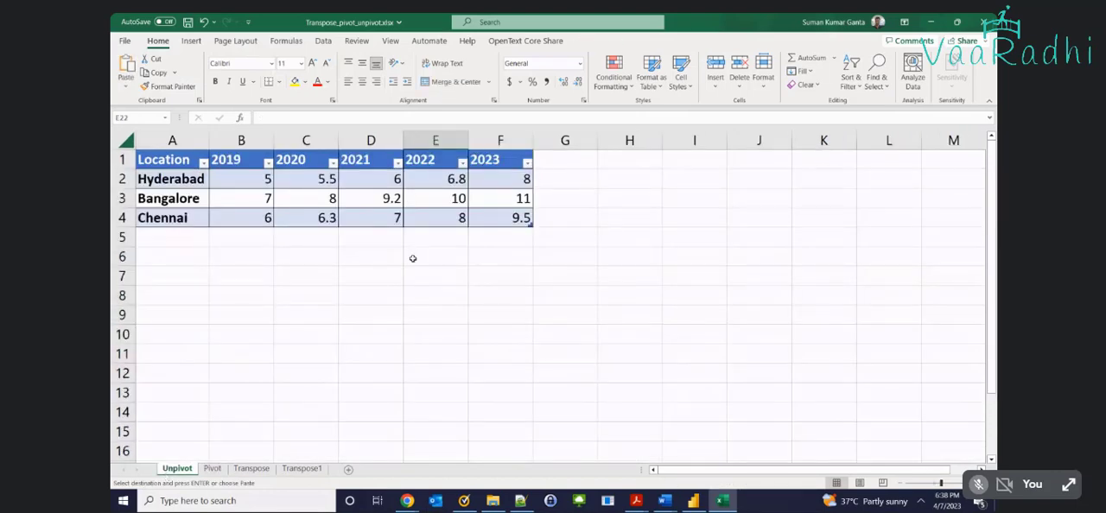
left_click(622, 159)
key("ctrl+v")
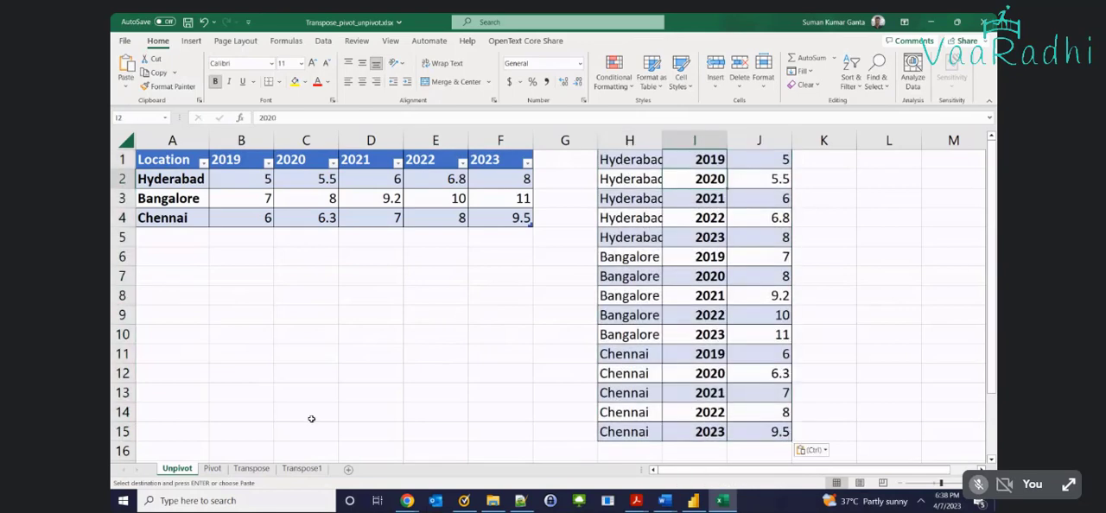
key("Delete")
Copy the Pivot sheet's full table A1:C16, including headers, to H1 on the Unpivot sheet and autofit column H
left_click(211, 469)
left_click(190, 456)
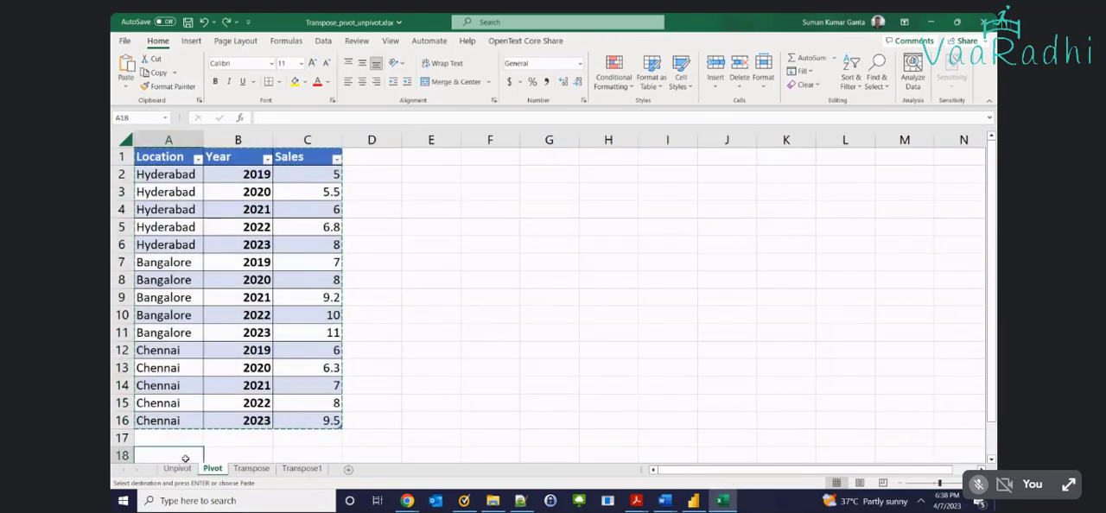
left_click(177, 468)
left_click(629, 160)
key("ctrl+v")
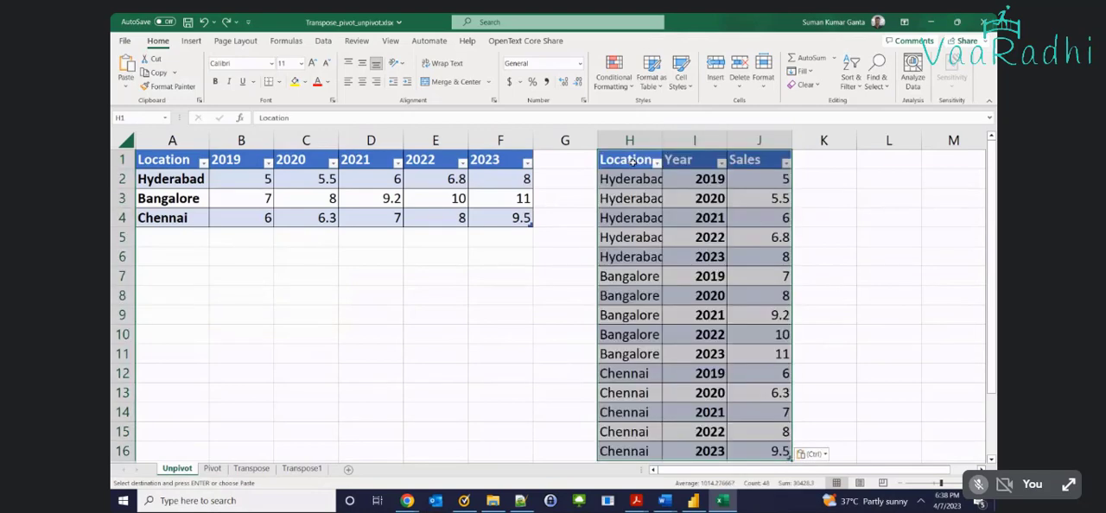
scroll(664, 295, "down", 1)
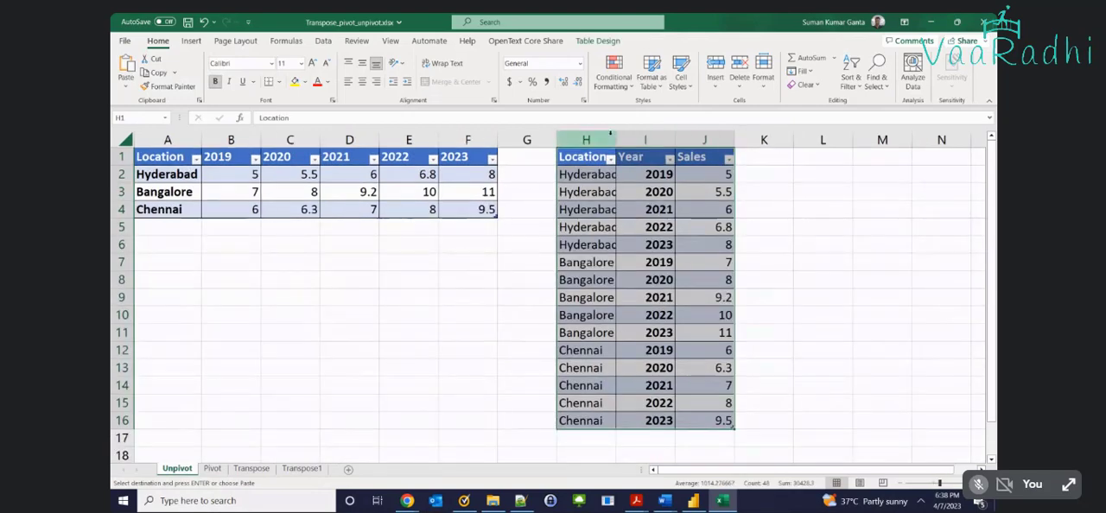
double_click(614, 138)
Examine the Hyderabad rows of the pasted table, highlighting the years 2019 to 2023 in I2:I6
left_click(607, 175)
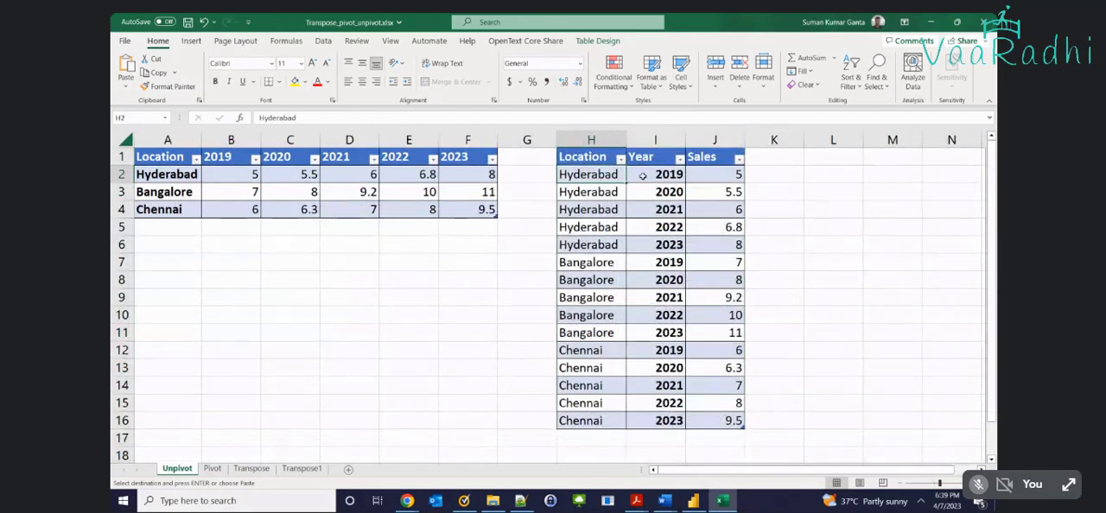
left_click_drag(642, 177, 648, 242)
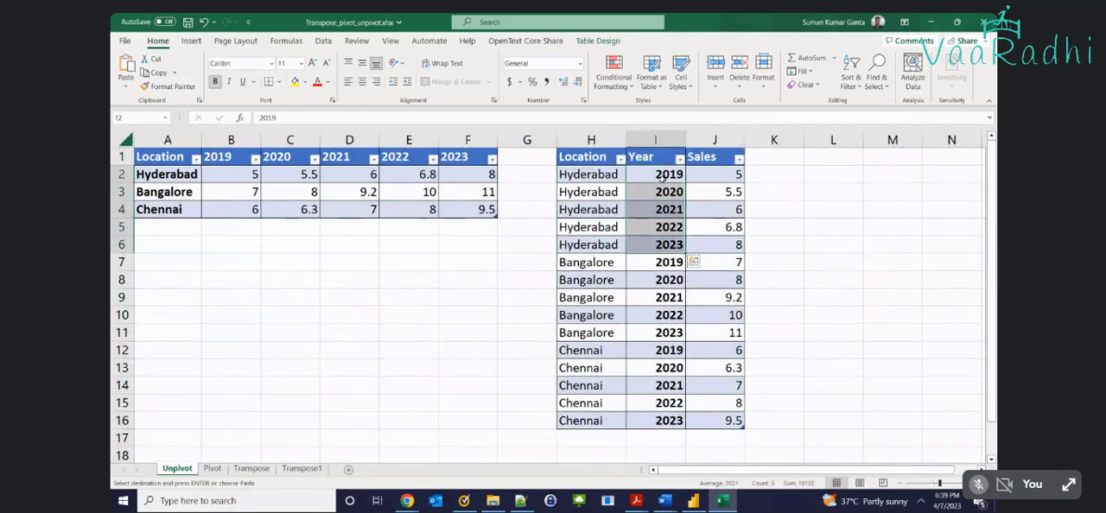
left_click(664, 244)
left_click_drag(664, 243, 662, 176)
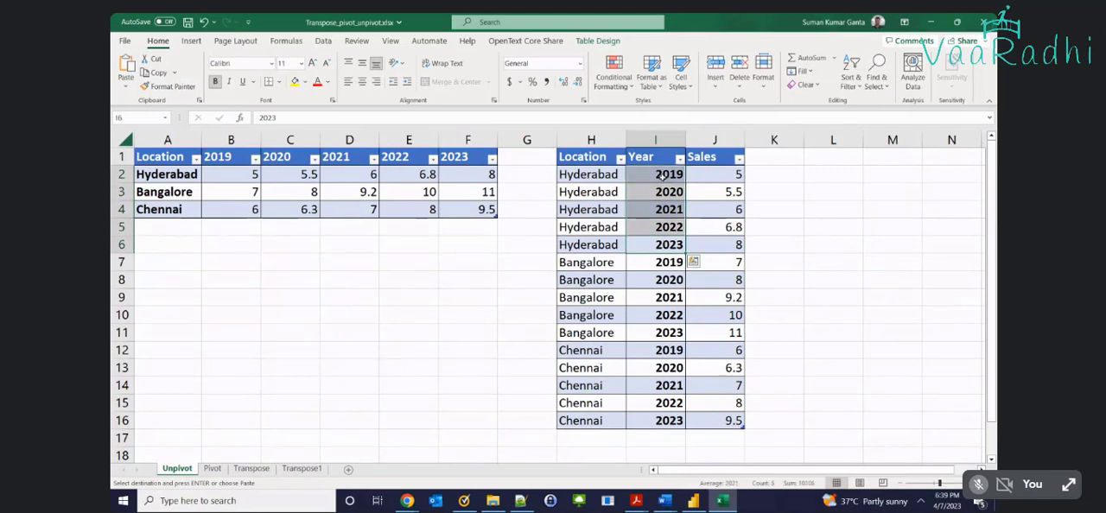
left_click(608, 176)
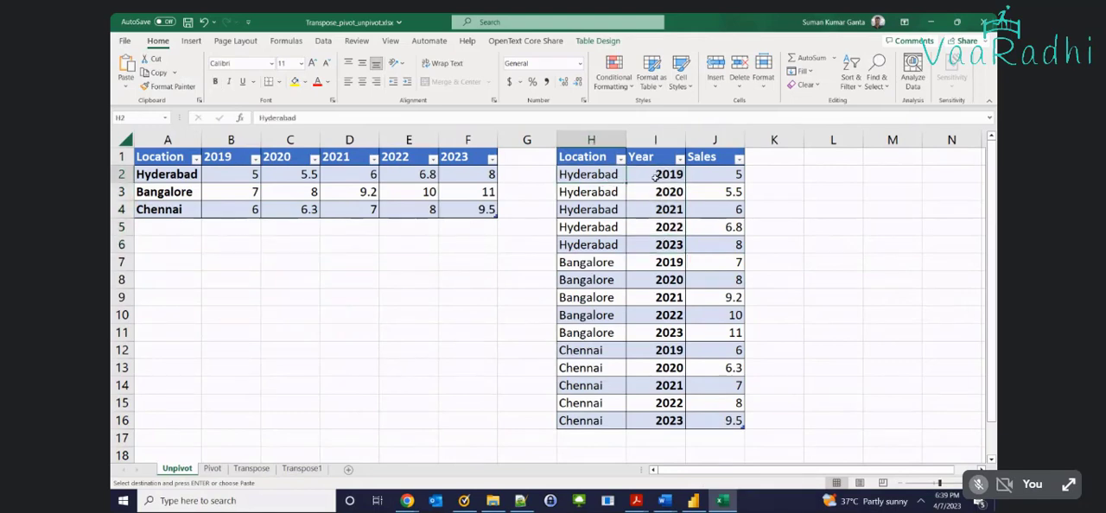
Examine the 2019 to 2023 rows for each location and the first Hyderabad sales record in the table at H1
left_click(655, 177)
left_click(659, 244)
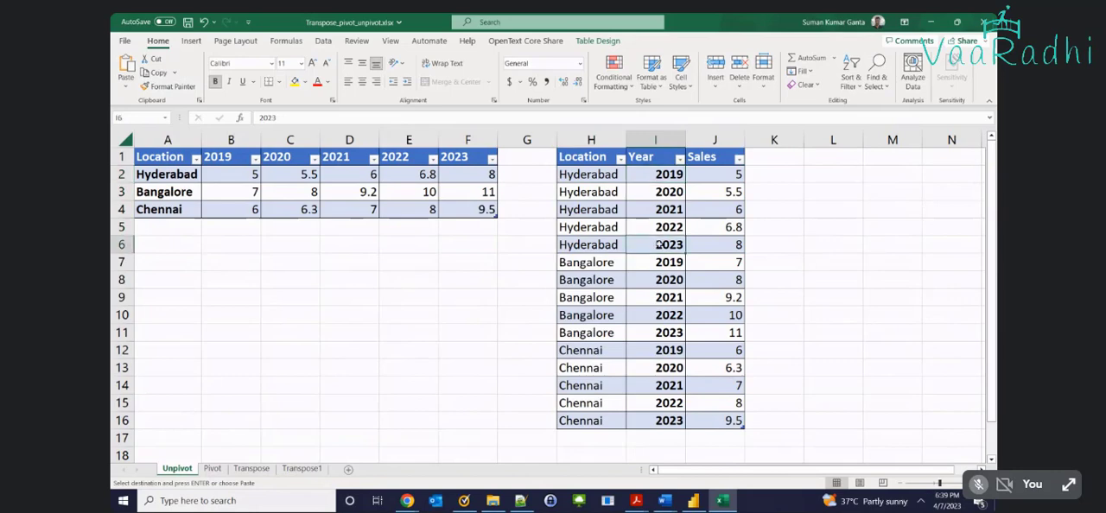
left_click_drag(577, 261, 586, 323)
left_click(670, 332)
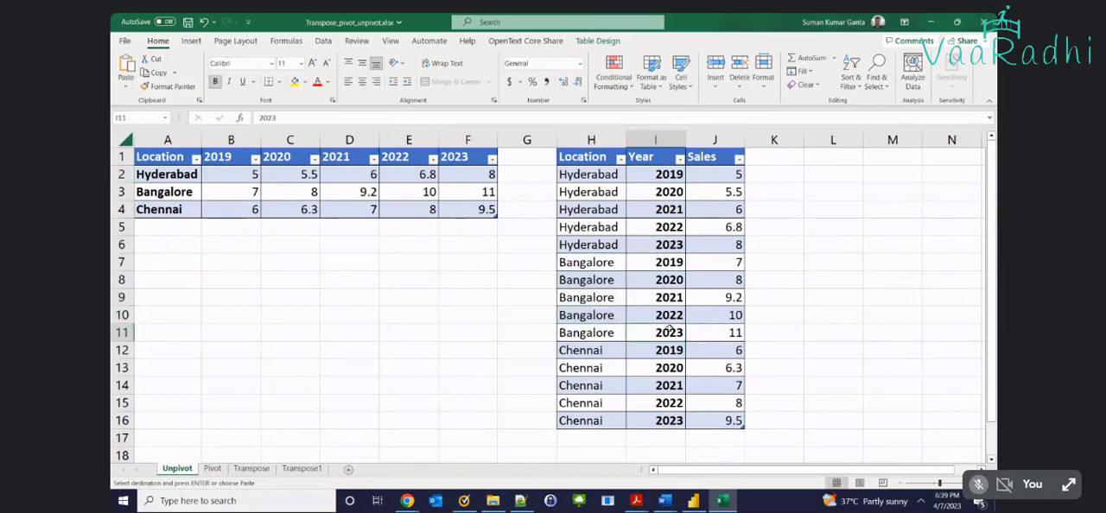
left_click(611, 352)
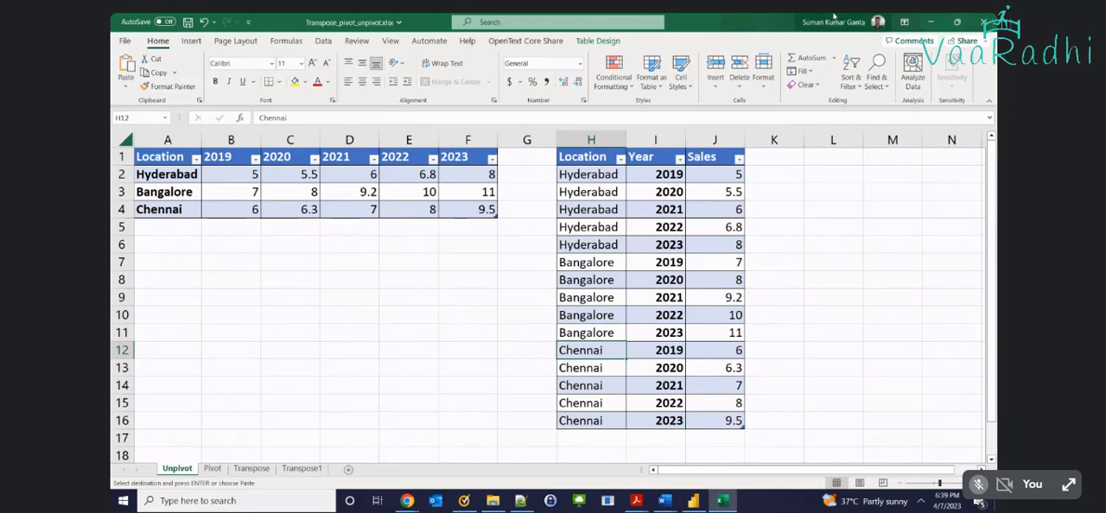
left_click(595, 175)
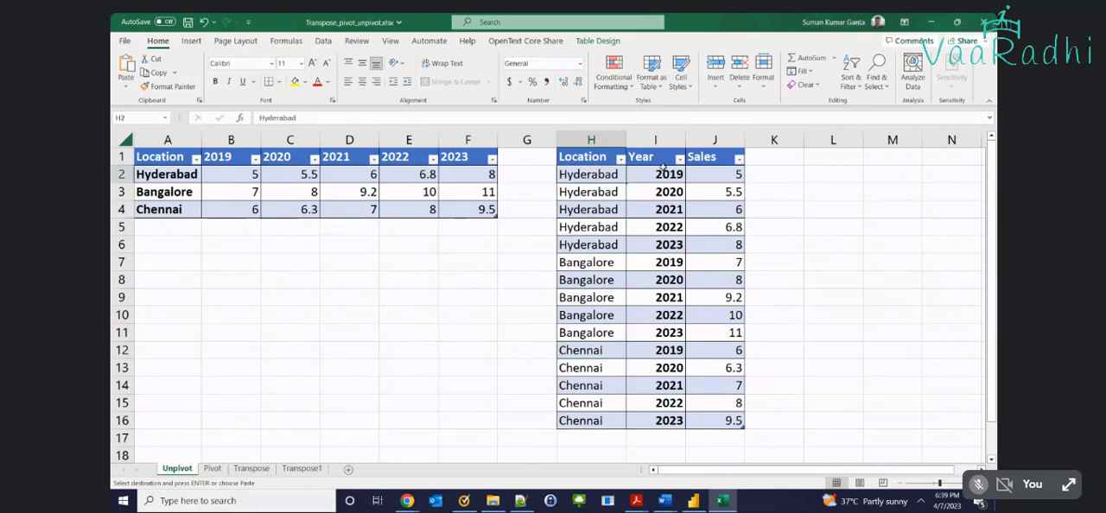
left_click(662, 169)
left_click(708, 170)
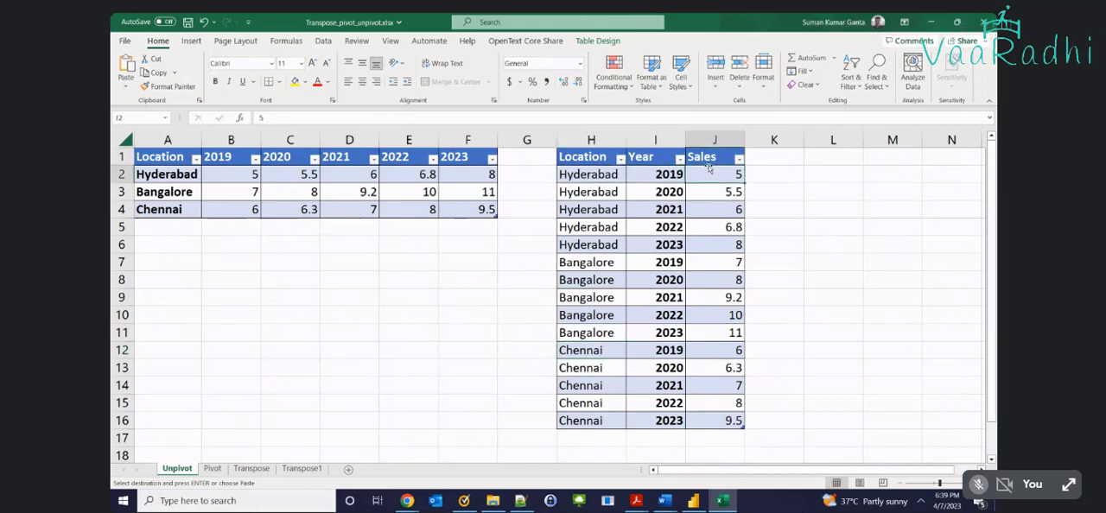
Rename the Sales header in J1 to "Sales in CR" and autofit column J
double_click(725, 156)
type("in CR")
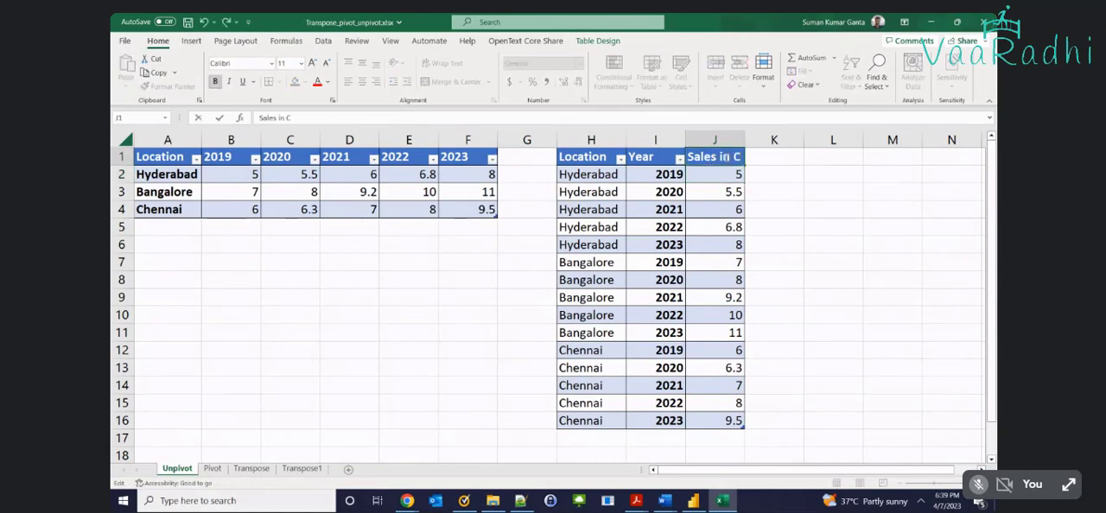
key("Return")
double_click(742, 145)
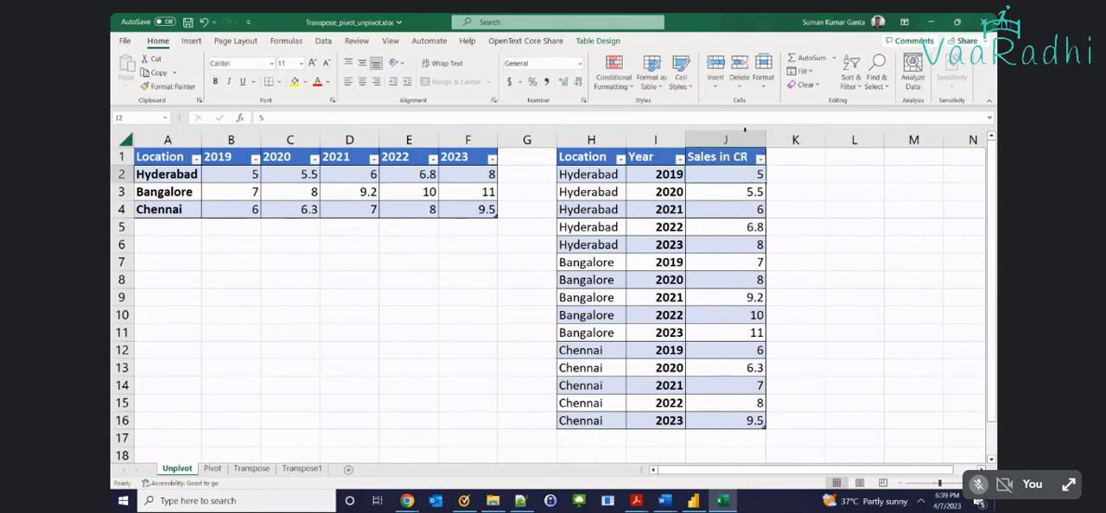
Read the year and sales of each Hyderabad row from 2020 to 2023 and of the first Bangalore row
left_click(596, 177)
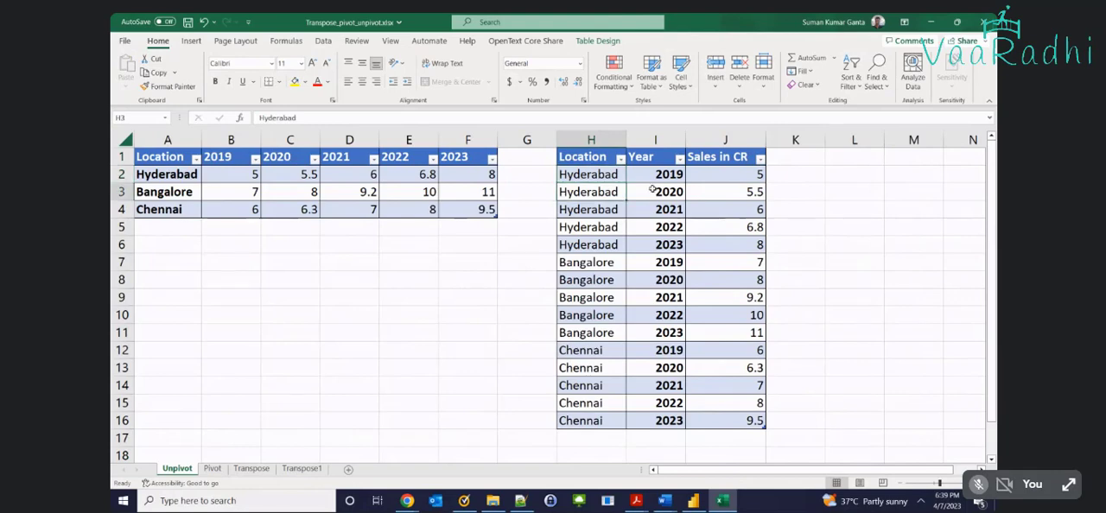
left_click(726, 193)
left_click(583, 212)
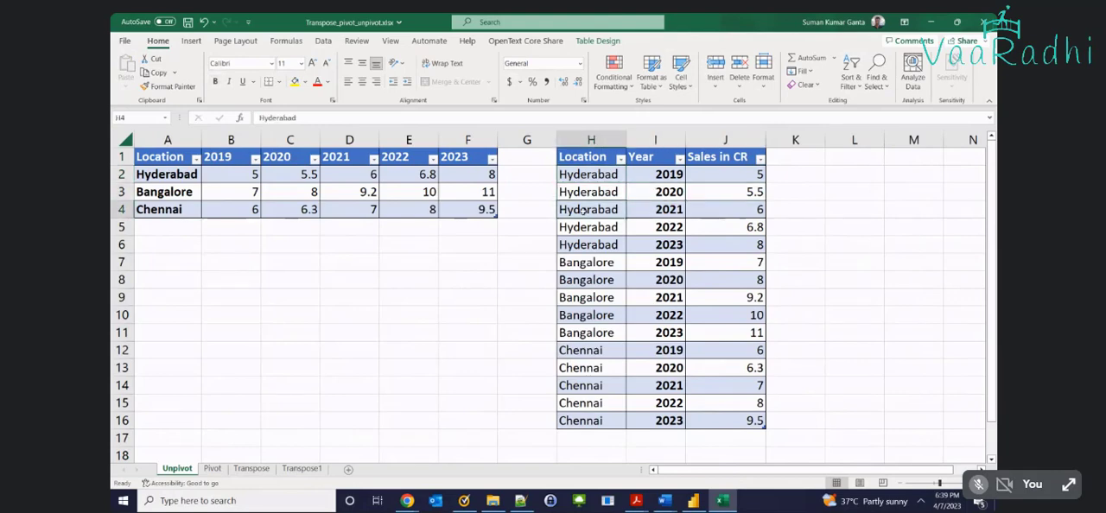
left_click(646, 209)
left_click(719, 209)
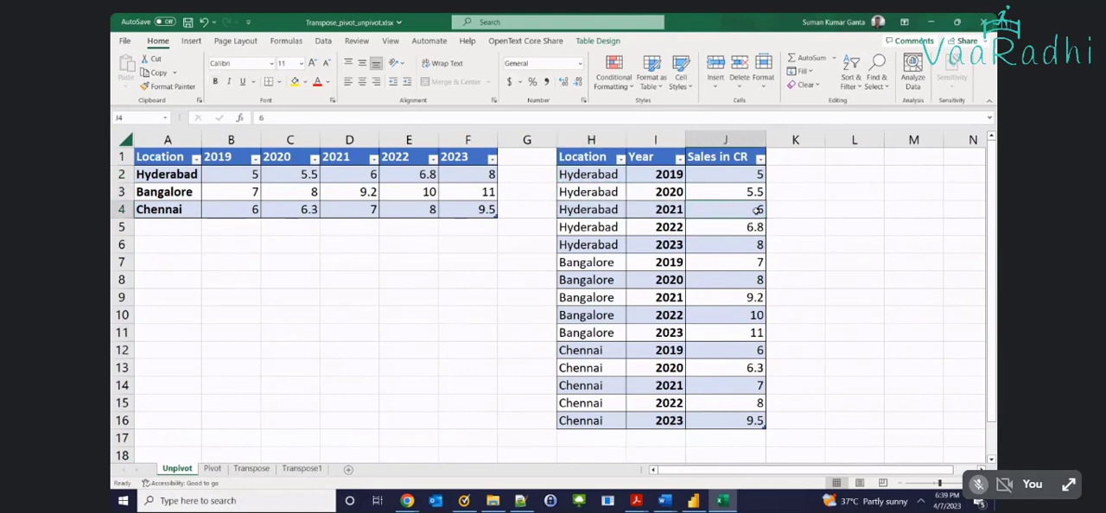
left_click(619, 232)
left_click(678, 235)
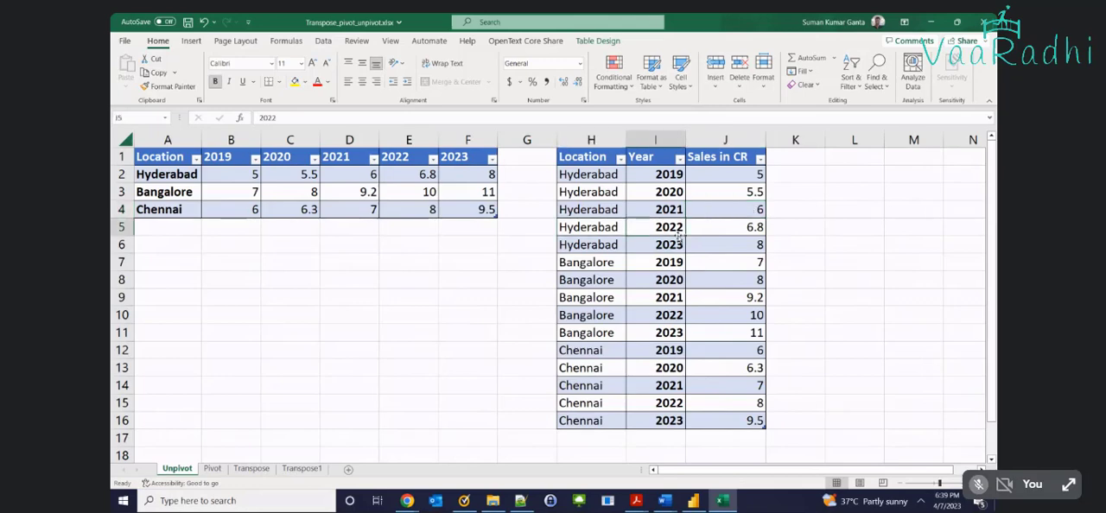
left_click(738, 232)
key("Return")
key("Tab")
key("Tab")
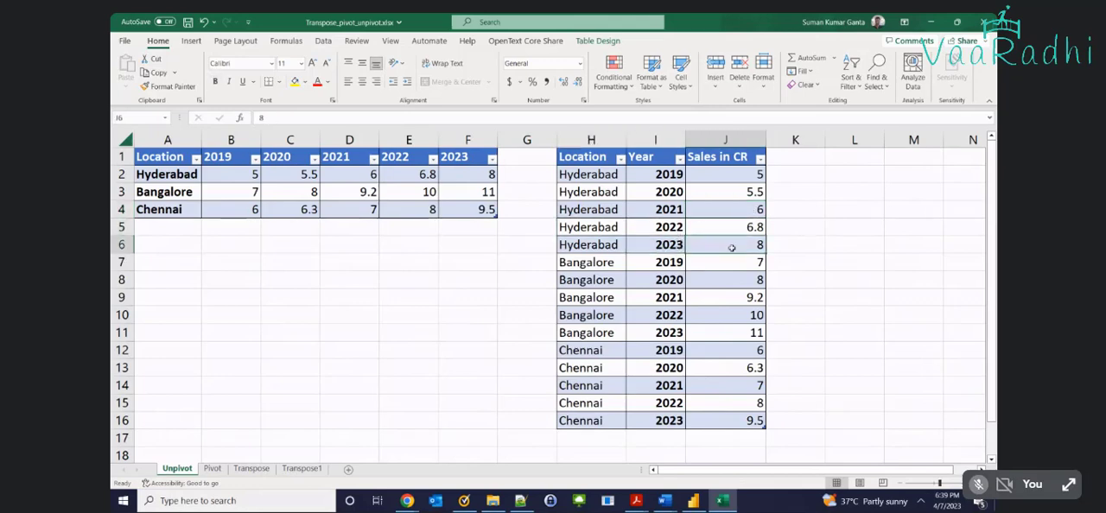
key("Return")
key("Tab")
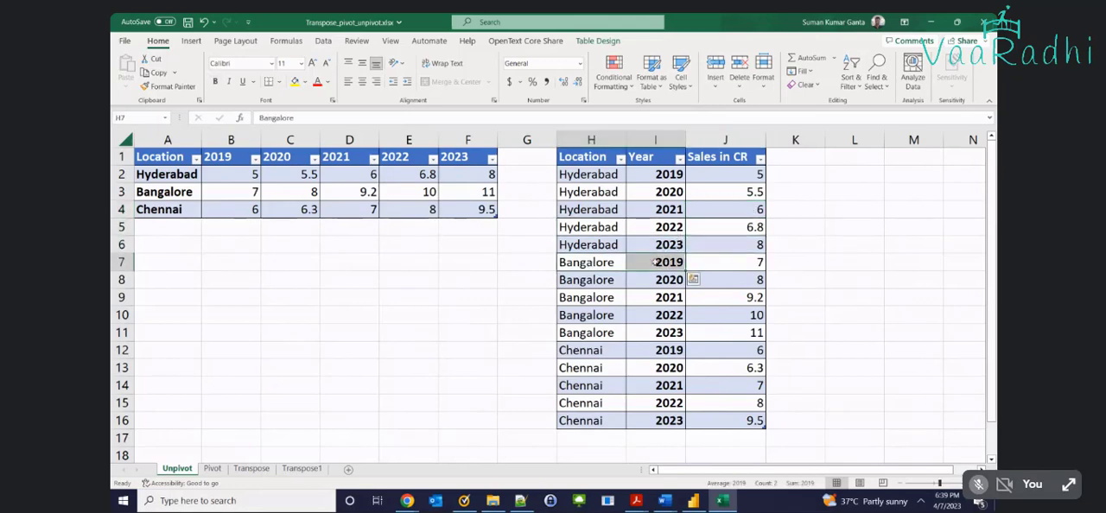
key("Tab")
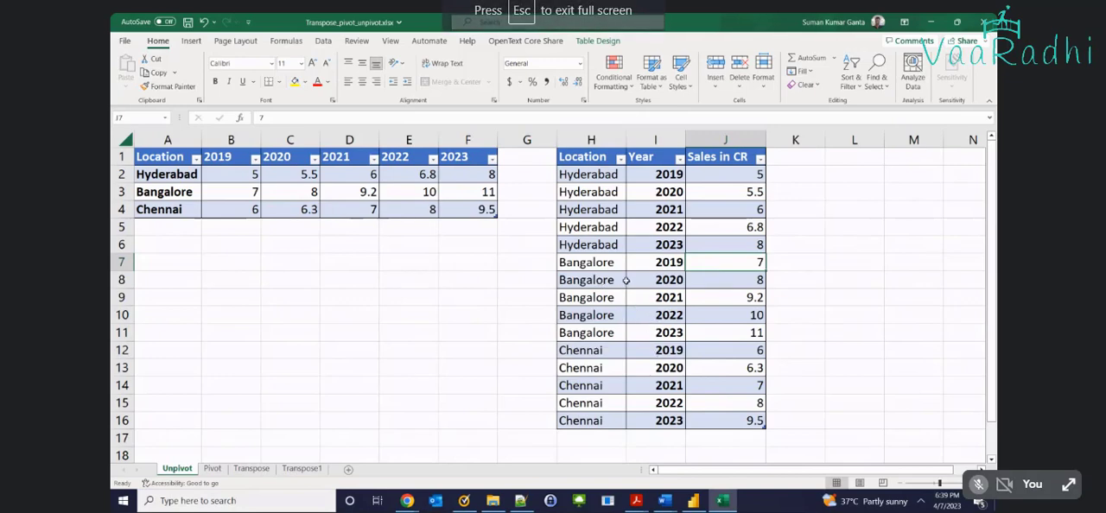
Highlight columns H to J of the long table and examine its first record in H2:J2
left_click_drag(591, 140, 708, 140)
left_click(585, 180)
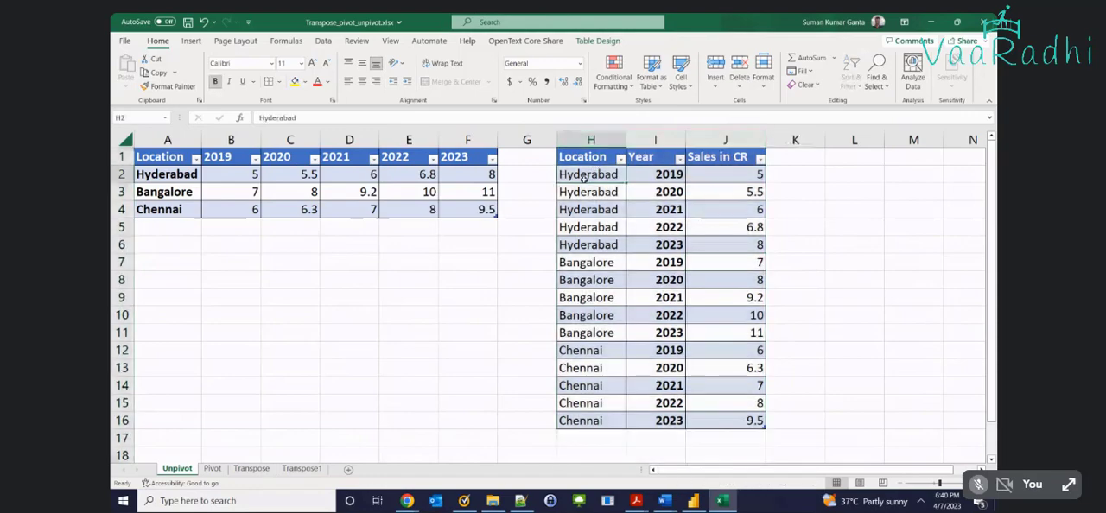
left_click(643, 179)
left_click(752, 178)
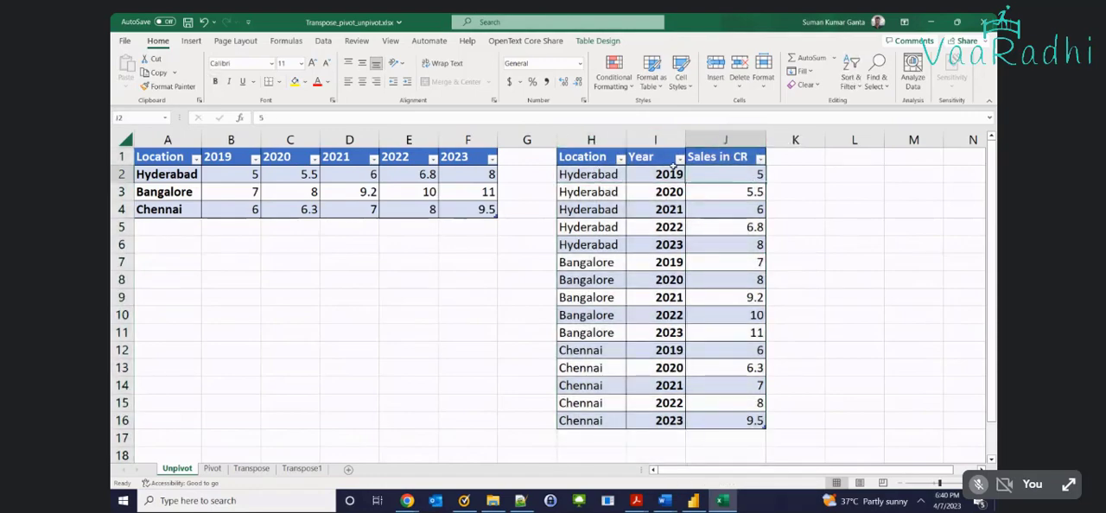
left_click_drag(591, 140, 692, 138)
Highlight the repeated locations in H2:H16, the years for each city in column I, and the sales values in J2:J16
left_click(613, 171)
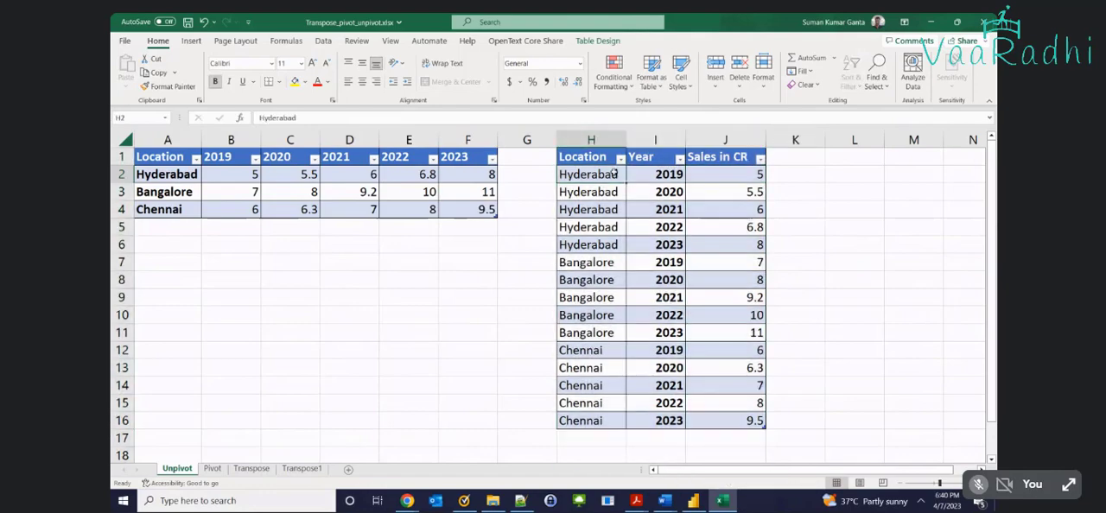
left_click(607, 423, "shift")
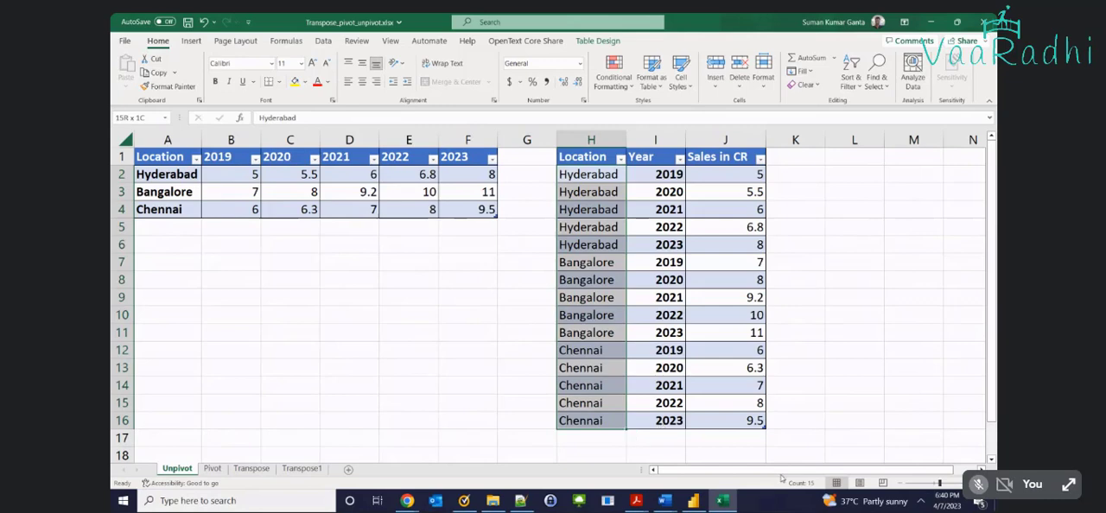
left_click(599, 176)
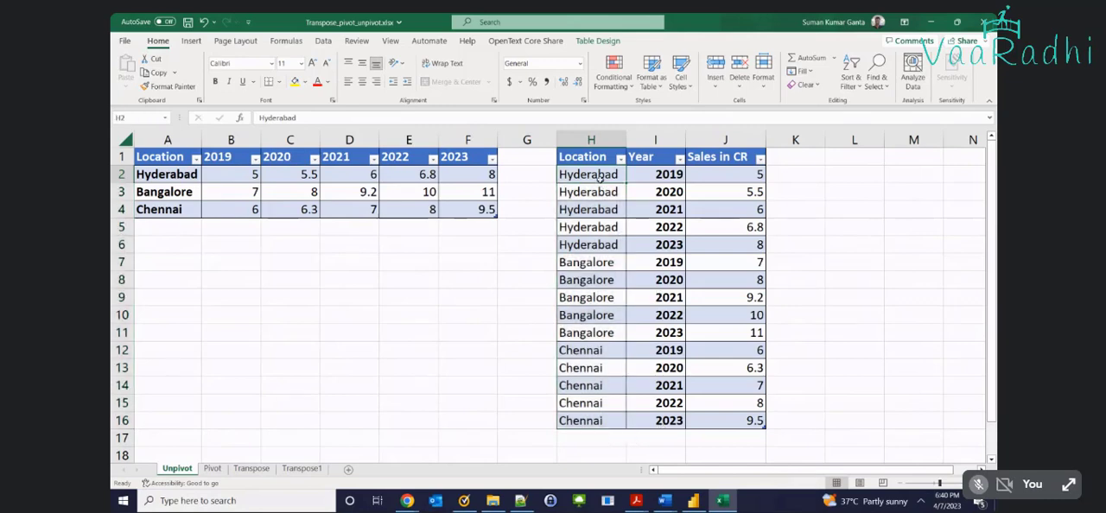
key("Right")
key("shift+Down")
key("shift+Down")
key("shift+Down")
key("shift+Down")
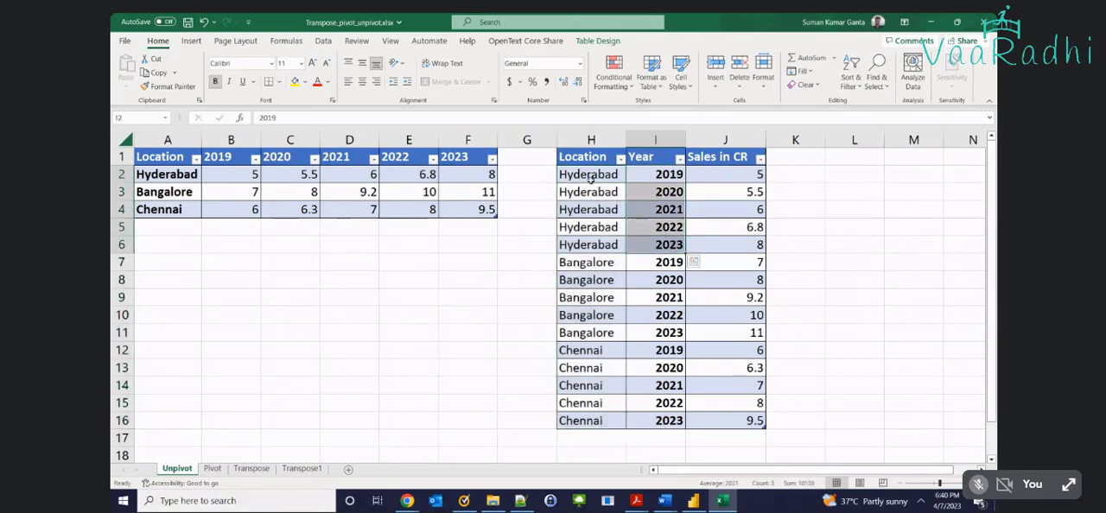
left_click_drag(639, 177, 651, 421)
left_click(608, 263)
left_click(608, 350)
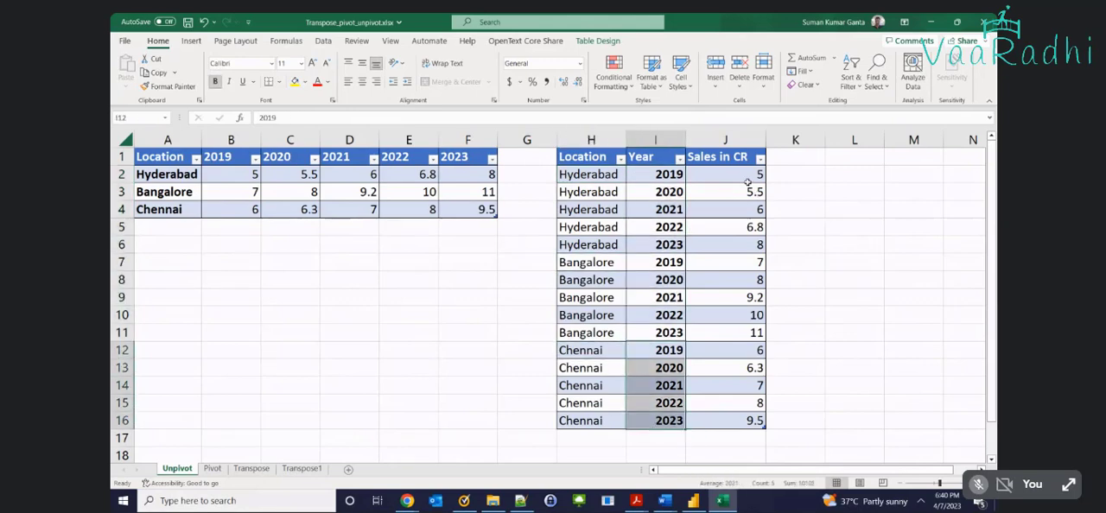
left_click_drag(747, 181, 730, 417)
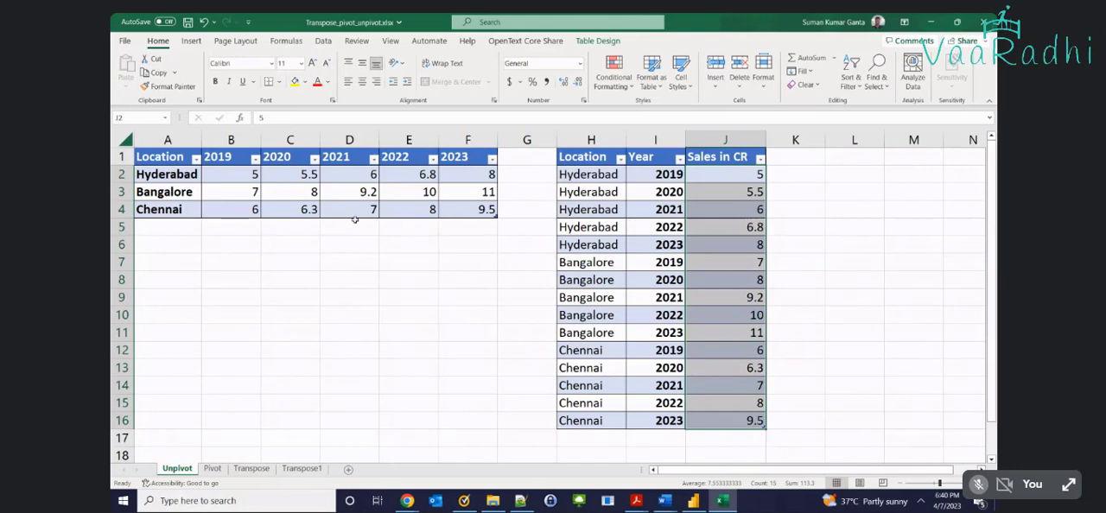
Compare the wide table A1:F4 with the long table H1:J16 by highlighting each in turn
left_click_drag(153, 155, 484, 207)
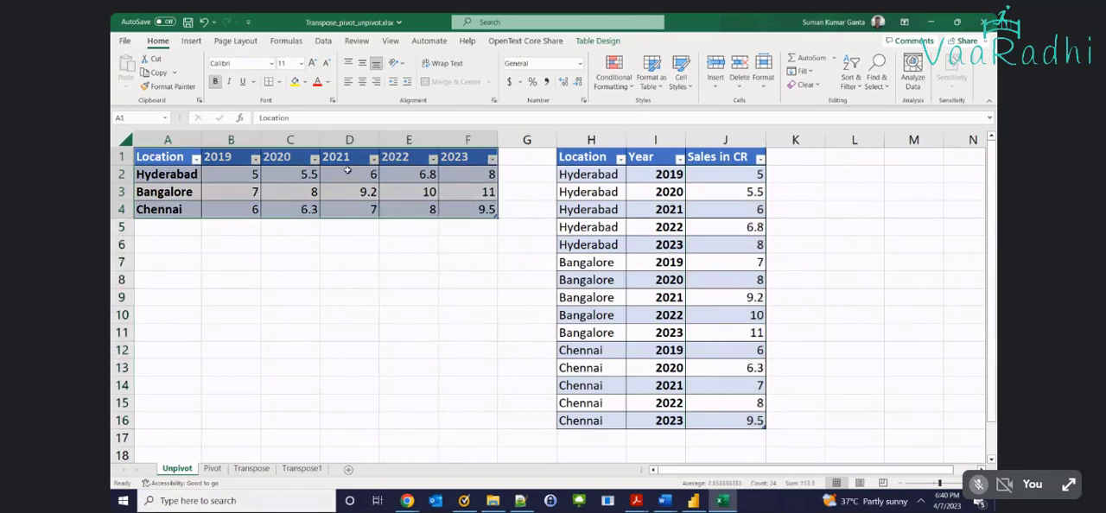
key("ctrl+c")
left_click_drag(579, 156, 711, 423)
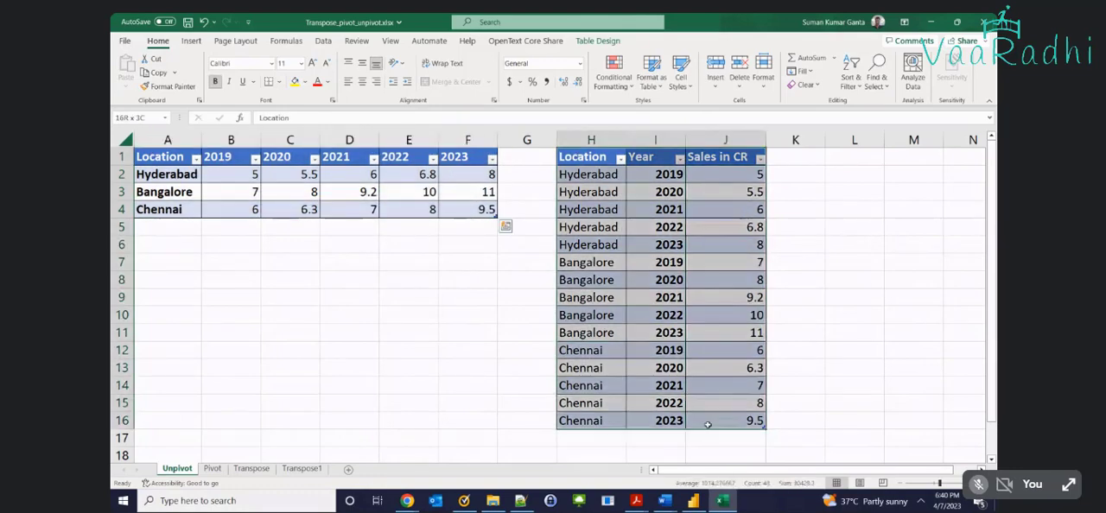
left_click(639, 190)
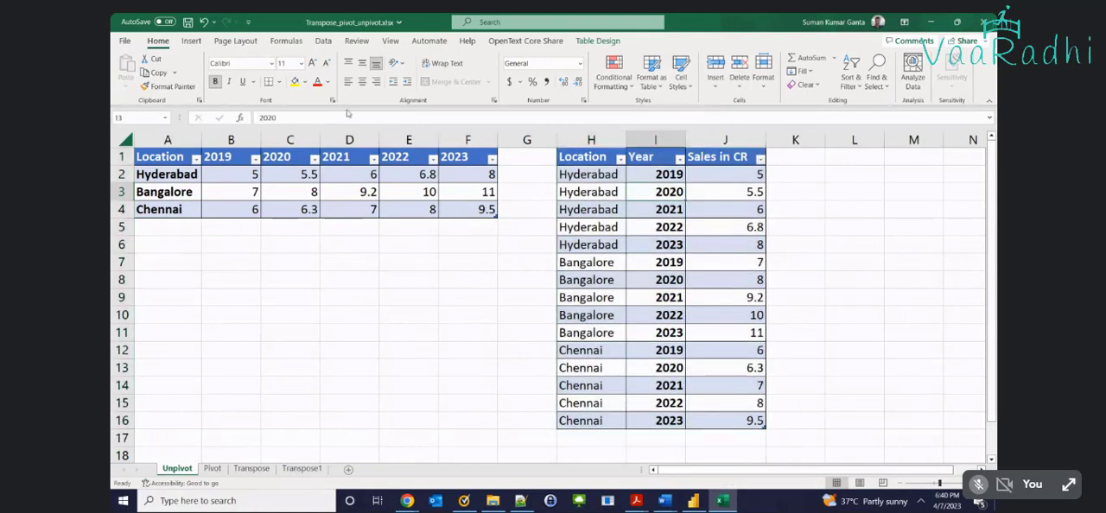
Draw a down block arrow about 1.06" wide and place it over columns K and L, spanning the long table down to row 16
left_click(191, 40)
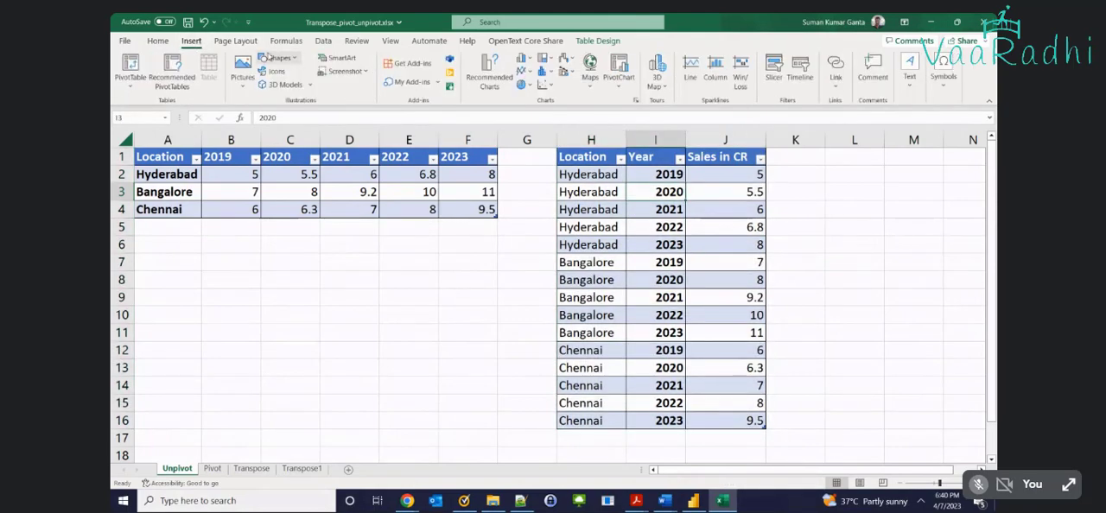
left_click(243, 69)
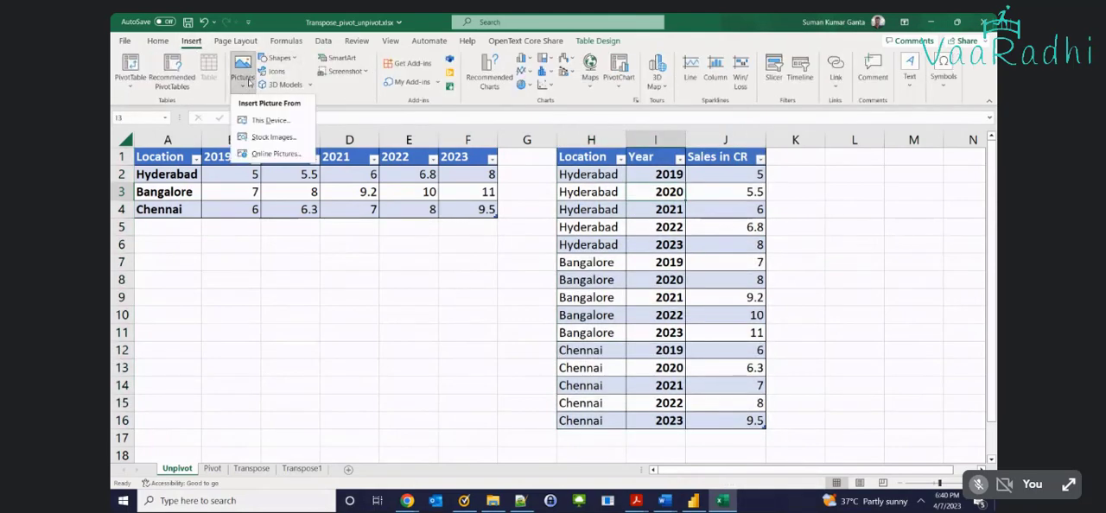
left_click(351, 98)
left_click(279, 58)
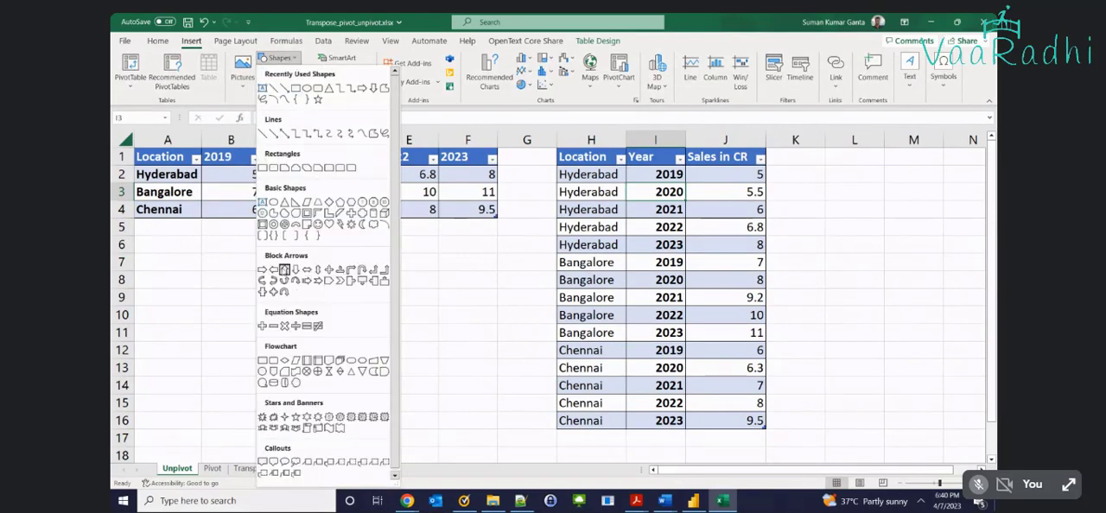
left_click(285, 270)
mouse_move(788, 158)
left_mouse_down()
mouse_move(833, 322)
mouse_move(882, 430)
left_mouse_up()
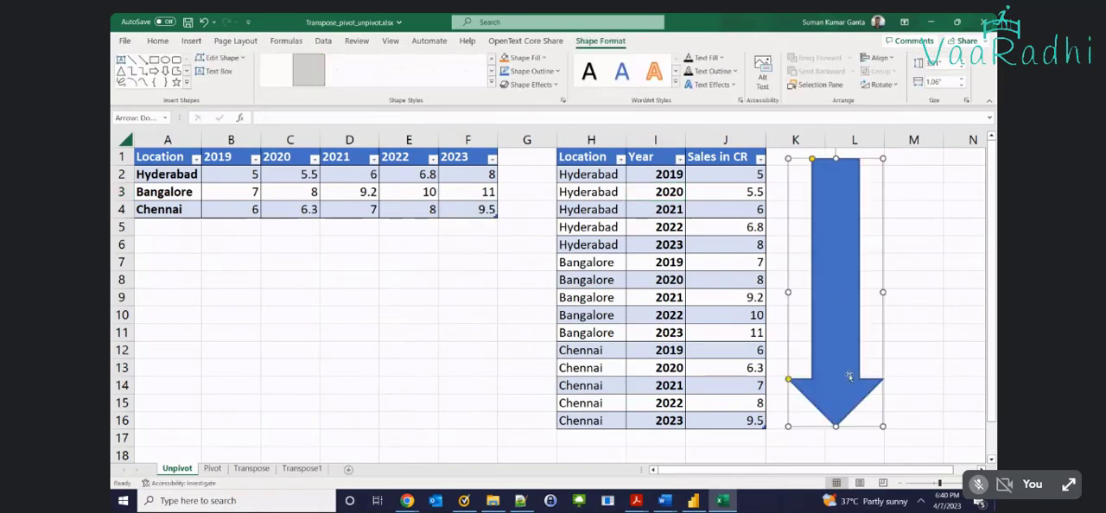
left_click_drag(846, 316, 827, 294)
left_click_drag(821, 420, 820, 431)
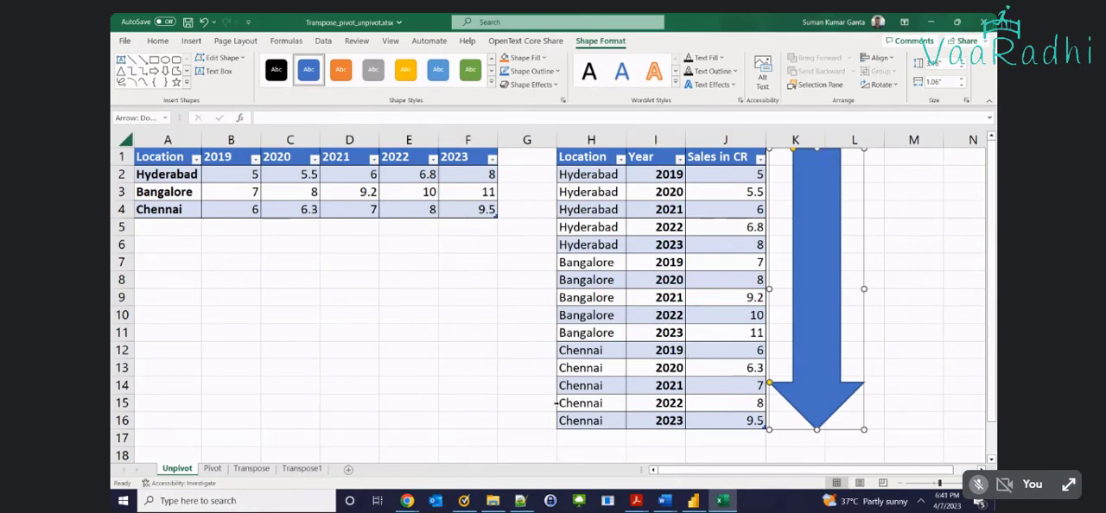
Review the long table's rows from top to bottom alongside the down arrow, ending at the last Chennai year in I16
scroll(557, 403, "down", 1)
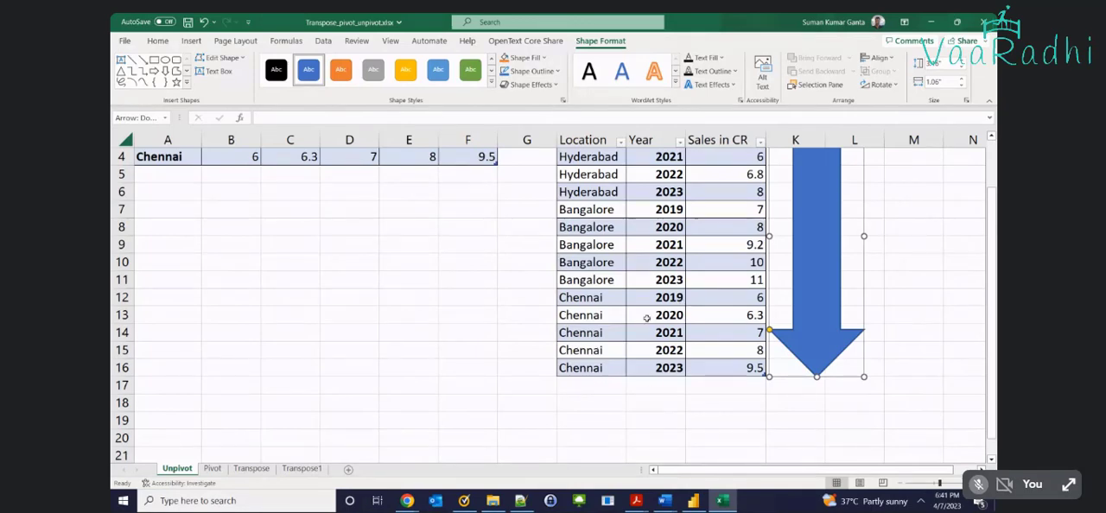
scroll(827, 381, "up", 1)
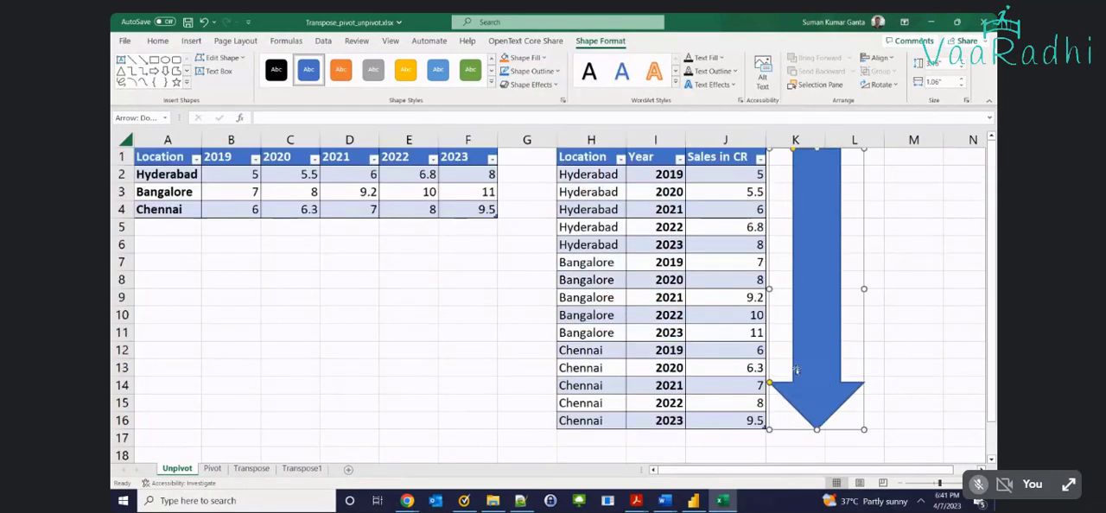
scroll(644, 235, "down", 2)
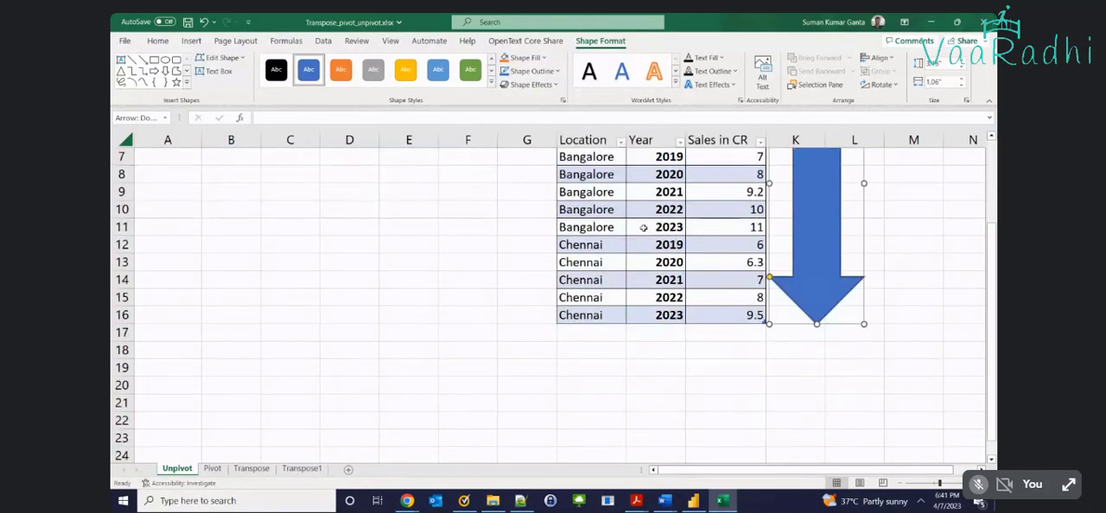
scroll(644, 251, "up", 2)
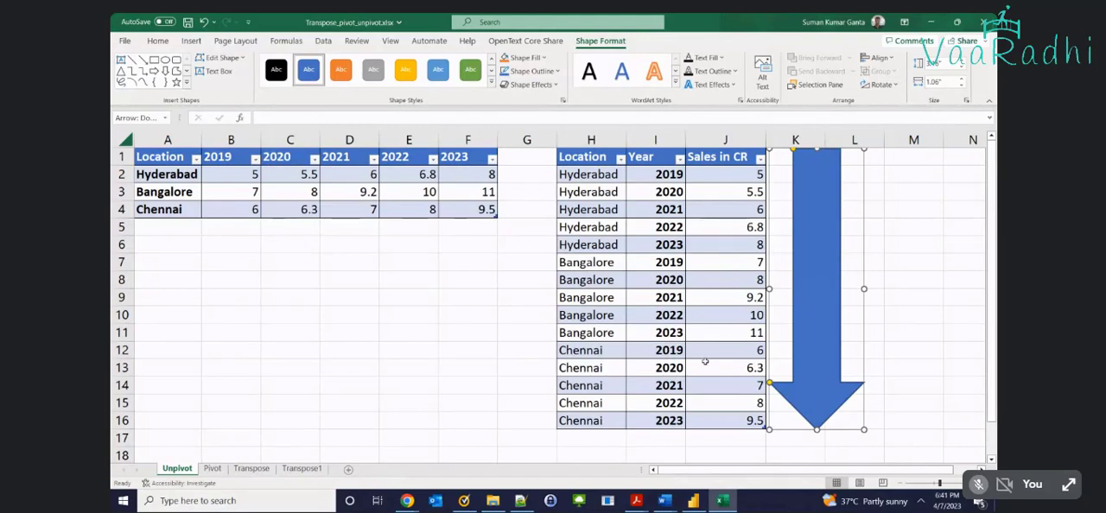
scroll(699, 367, "down", 1)
scroll(672, 384, "up", 1)
scroll(767, 250, "down", 1)
left_click(668, 361)
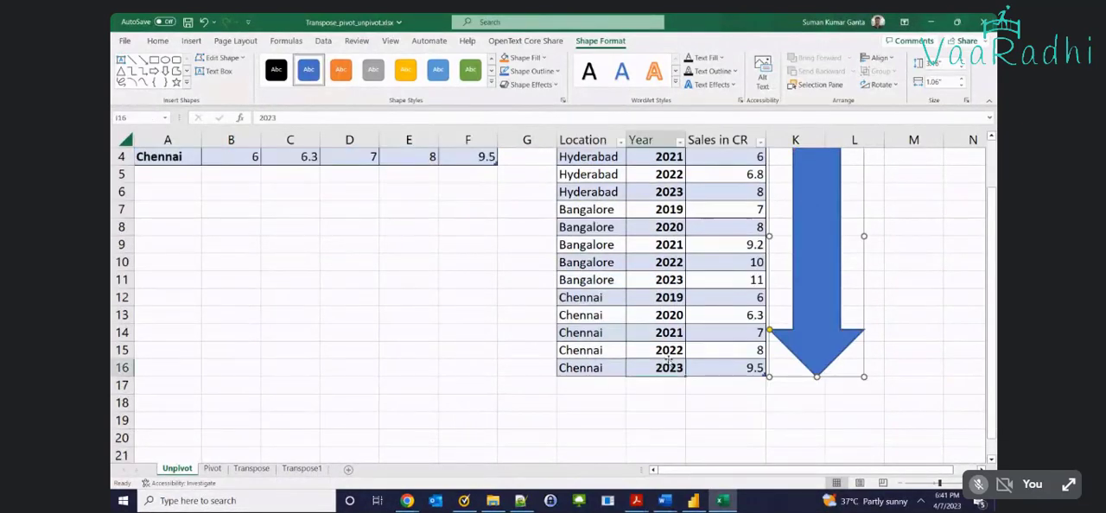
Review the long table H1:J16 down to its last row and compare its locations with the wide table's locations in A2:A4
scroll(609, 264, "up", 1)
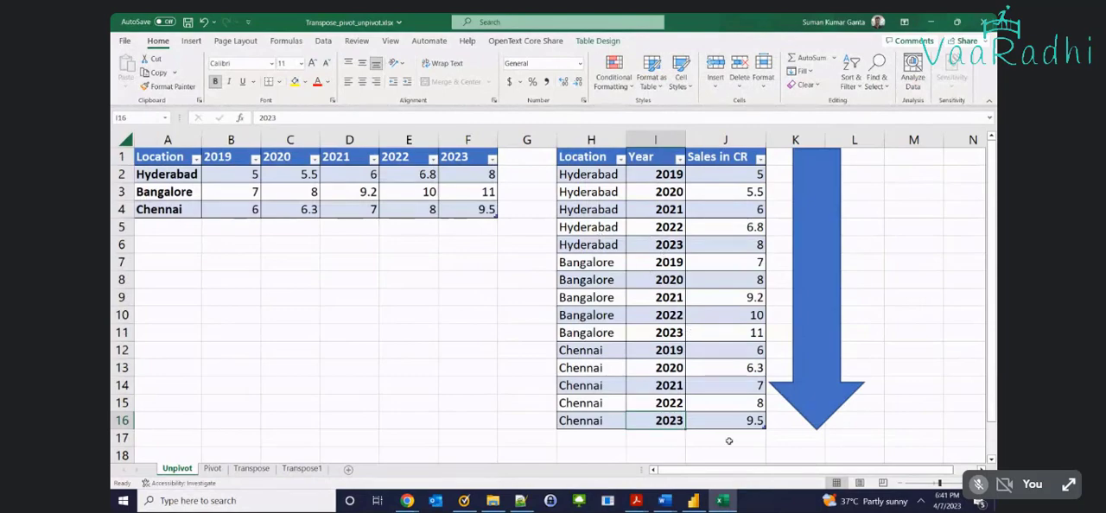
scroll(728, 441, "down", 2)
scroll(728, 343, "up", 2)
scroll(689, 408, "down", 2)
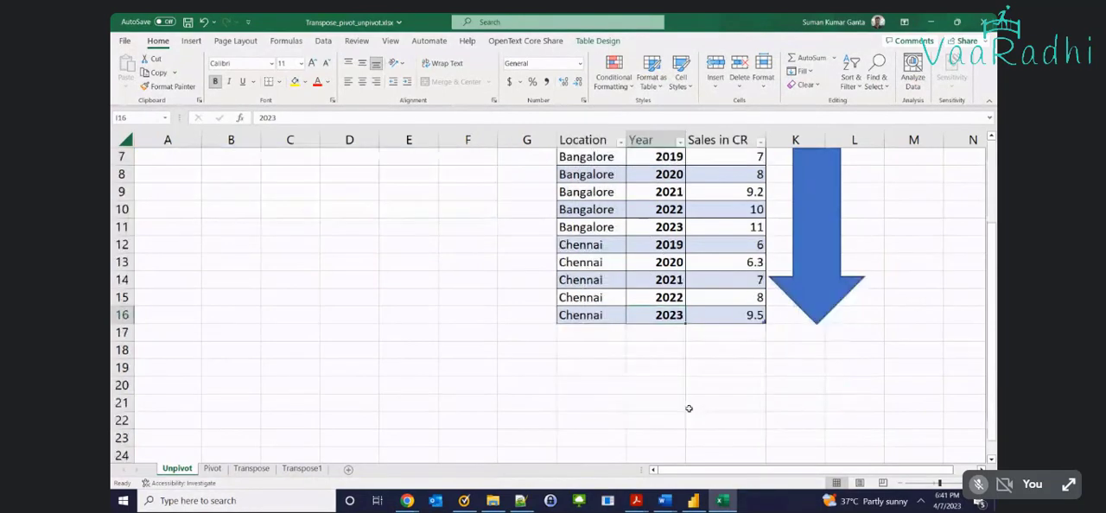
scroll(657, 406, "up", 2)
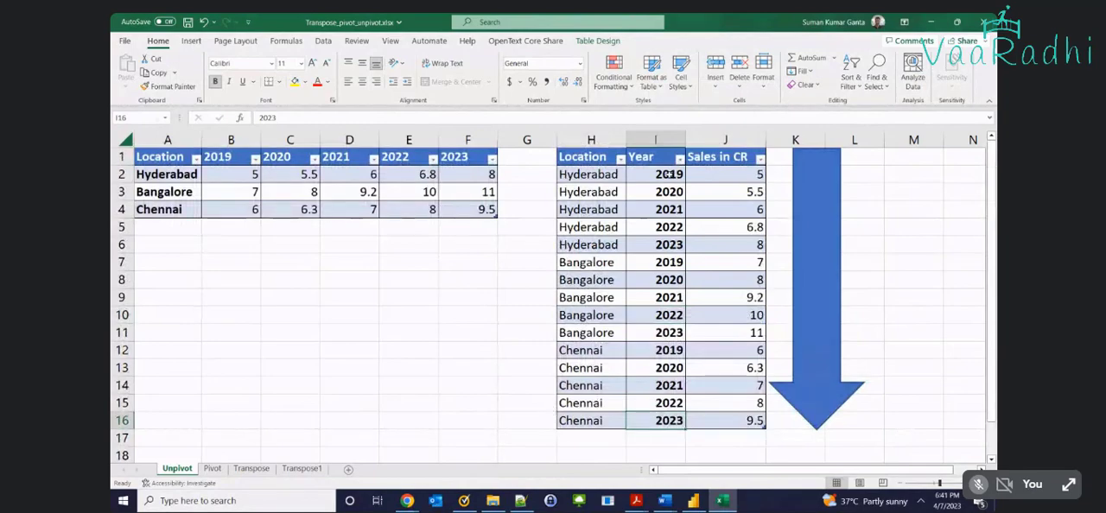
left_click_drag(183, 174, 183, 209)
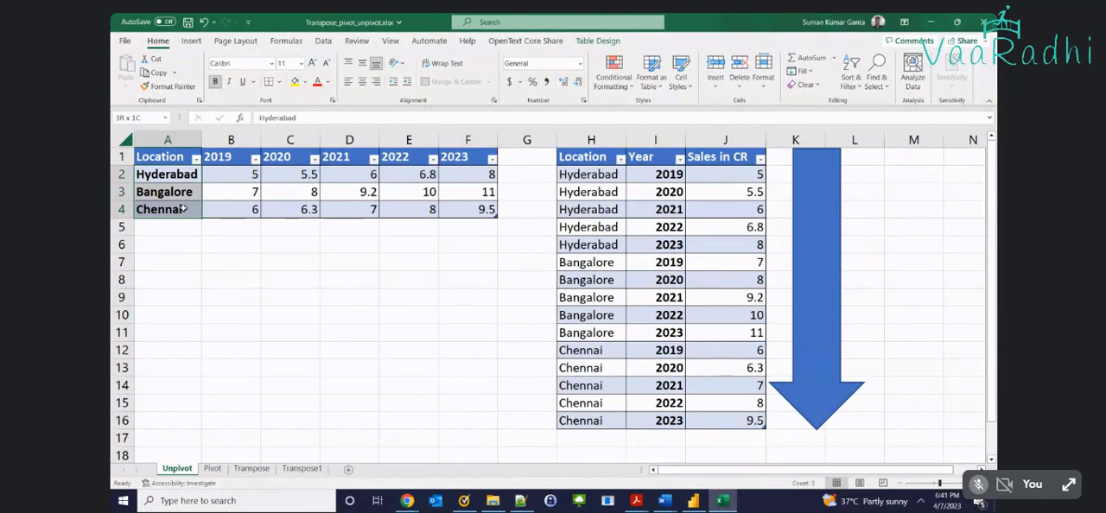
left_click(593, 368)
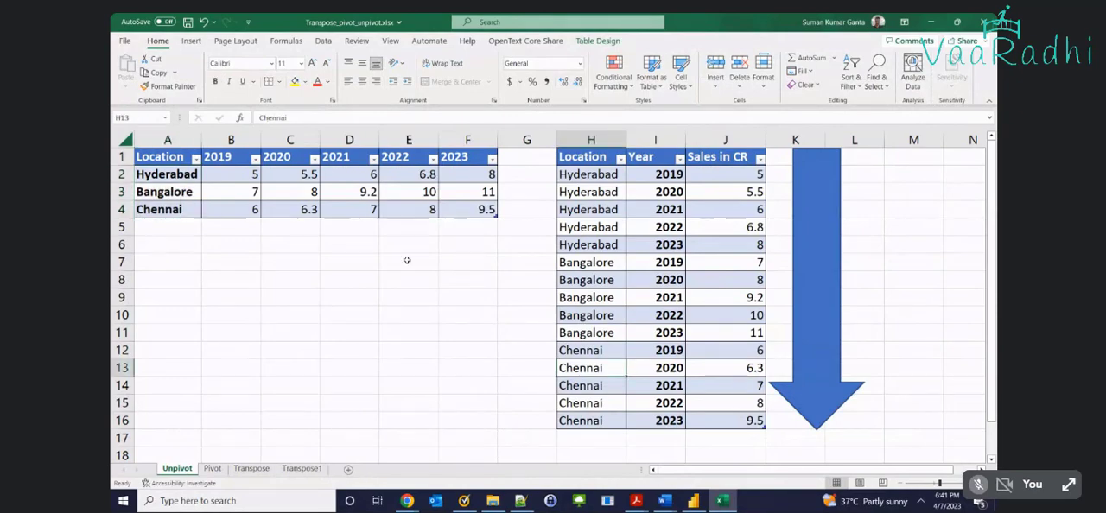
Point out the wide table's year headers in row 1 and highlight the sales values in B2:F4
left_click(234, 158)
left_click(292, 158)
left_click(351, 158)
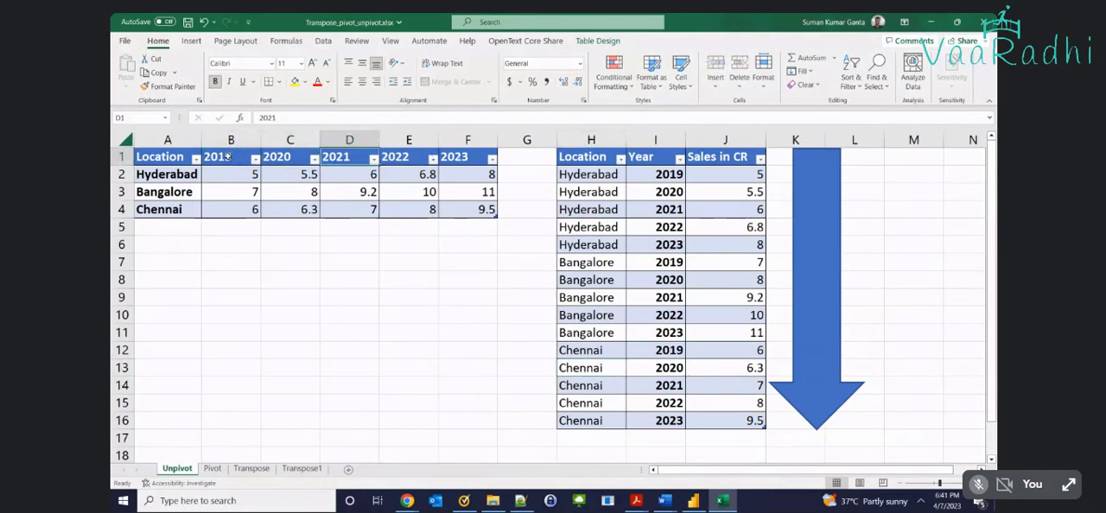
left_click(227, 157)
left_click(415, 157)
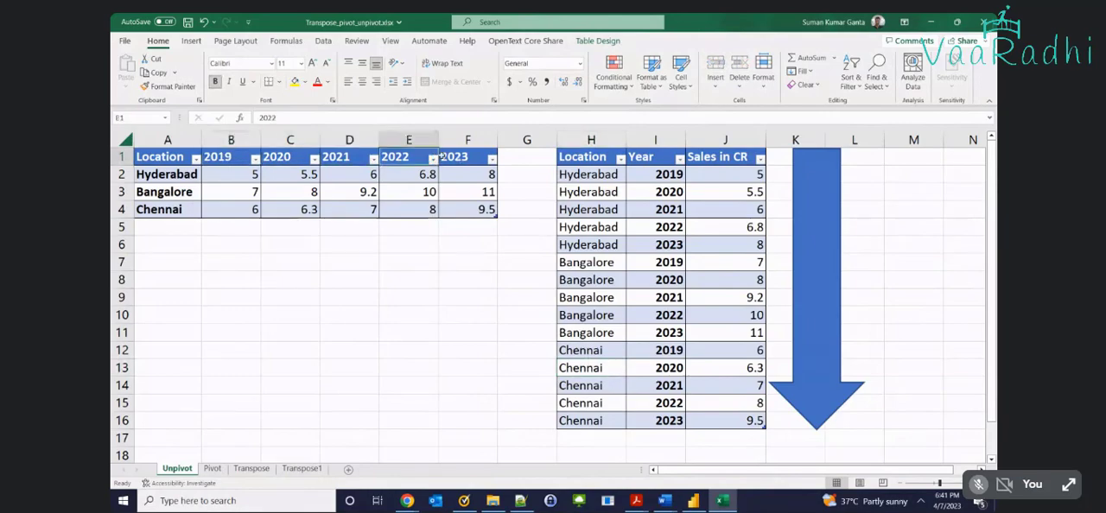
left_click_drag(229, 177, 485, 208)
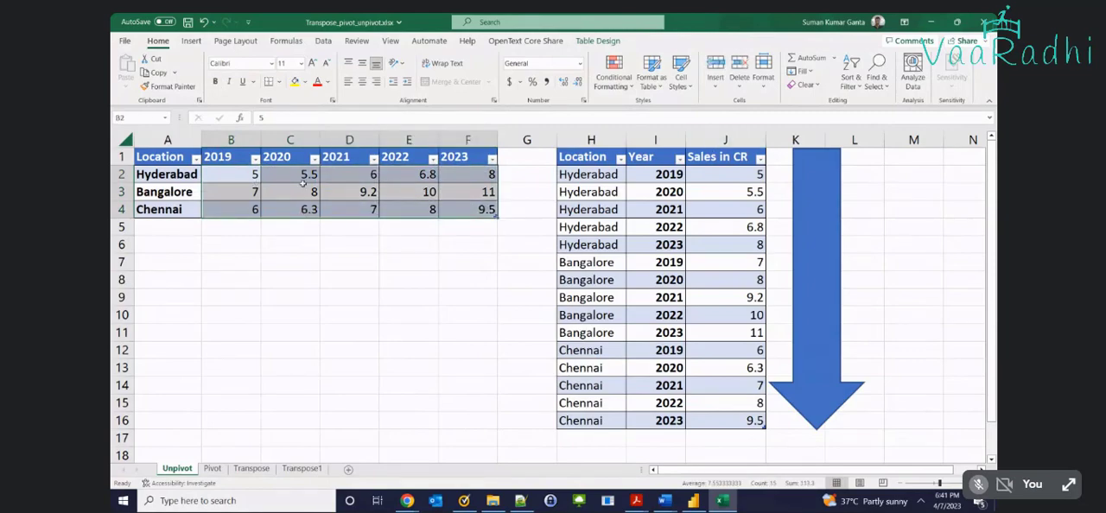
Highlight the wide table's city rows, its year columns and the values where they intersect in B2:F4
left_click(137, 175)
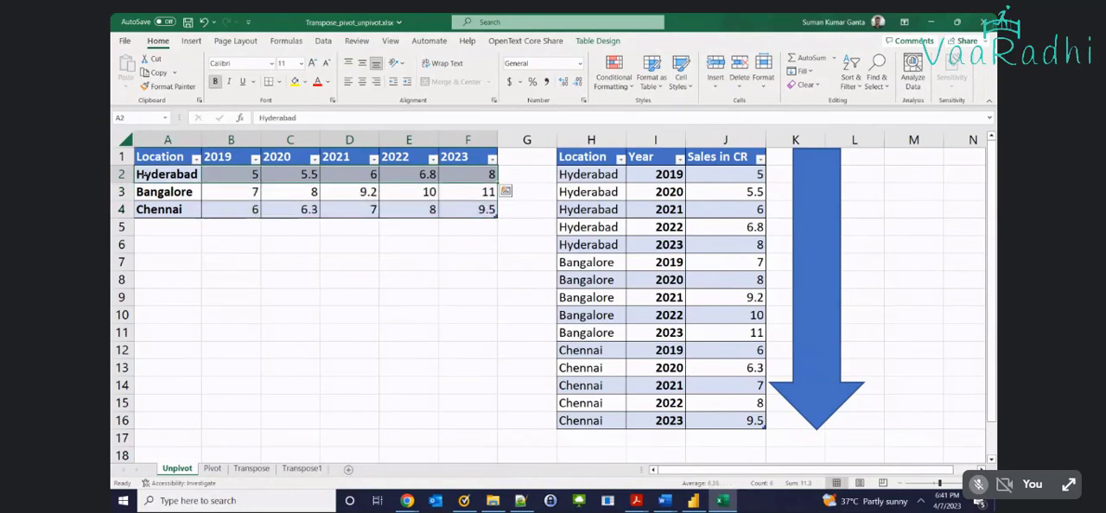
left_click(137, 192)
left_click(154, 208)
left_click(231, 140)
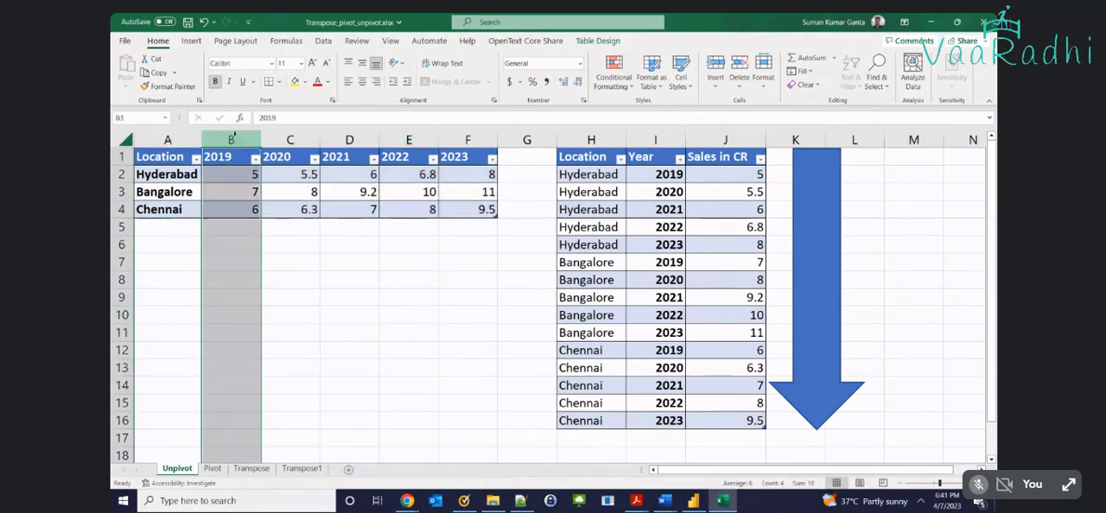
left_click(309, 138)
left_click(367, 141)
left_click_drag(228, 177, 471, 212)
left_click(473, 266)
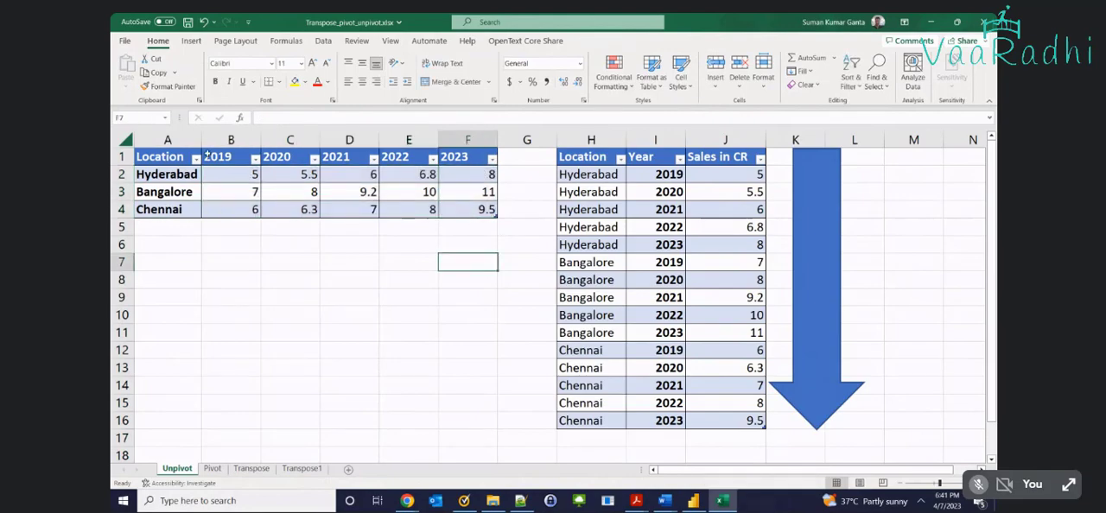
Highlight in turn the locations in A2:A4, the years in B1:F1 and the sales values in B2:F4
left_click(140, 173)
left_click_drag(147, 174, 176, 206)
key("Return")
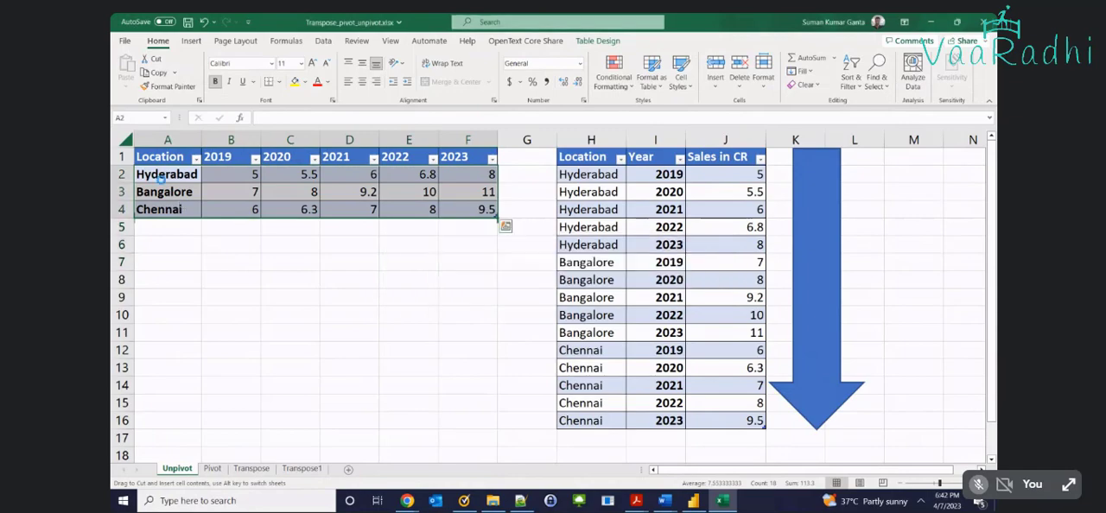
left_click_drag(164, 173, 169, 209)
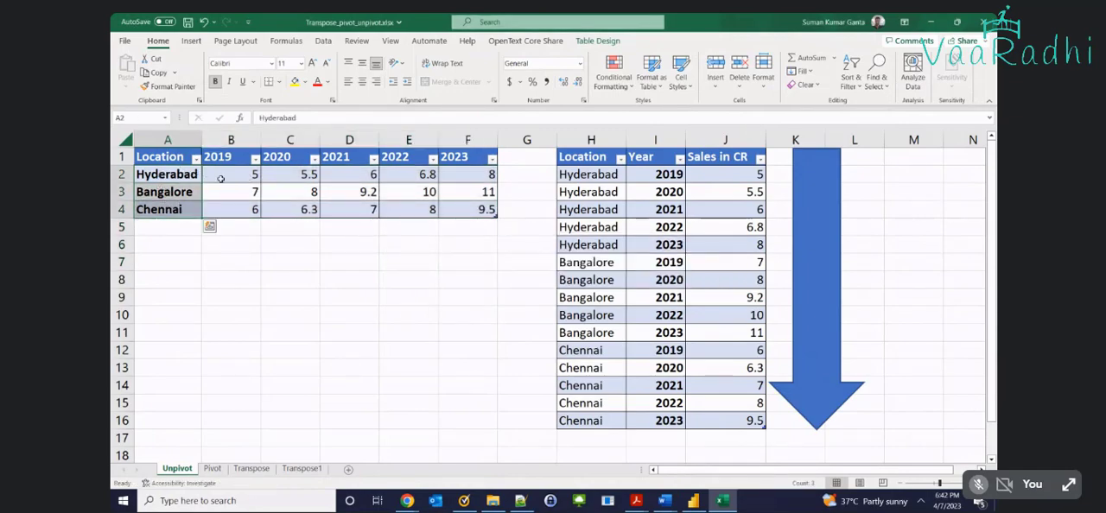
left_click_drag(236, 157, 479, 158)
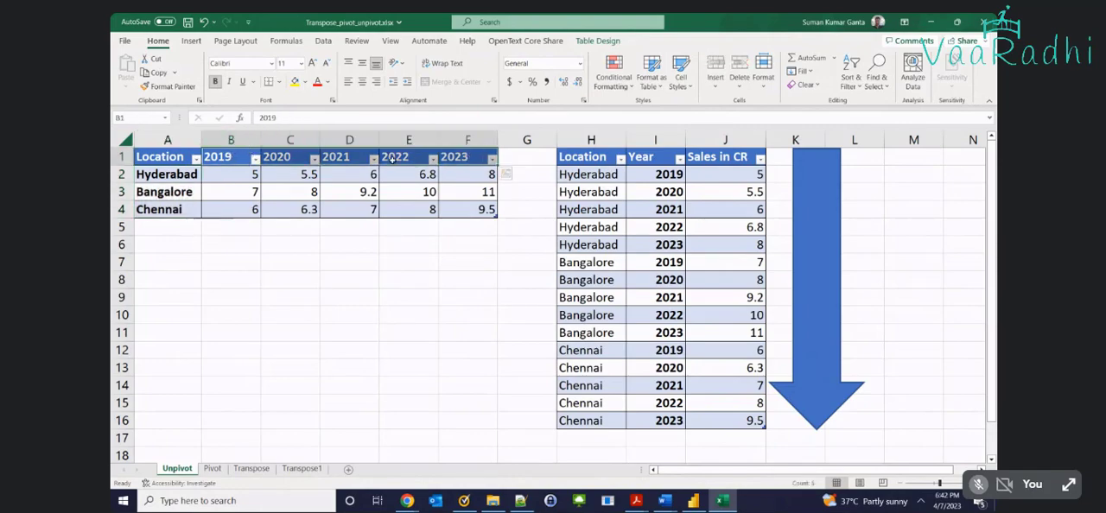
left_click(243, 178)
left_click_drag(246, 182, 463, 211)
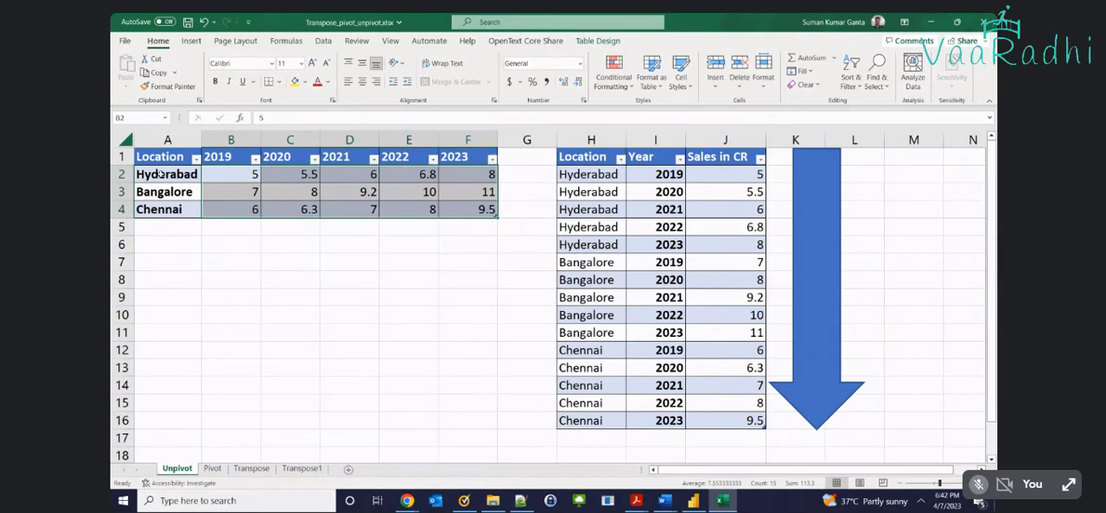
Go over the wide table's location labels and year headers again, finishing on the sales values they identify in B2:F4
left_click_drag(162, 174, 164, 210)
left_click_drag(227, 164, 471, 158)
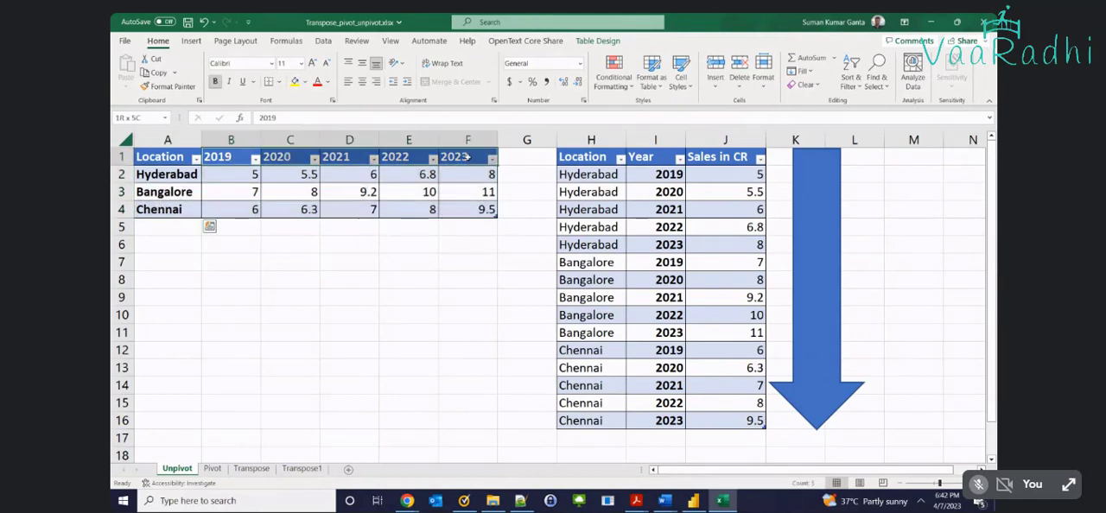
left_click_drag(178, 175, 180, 209)
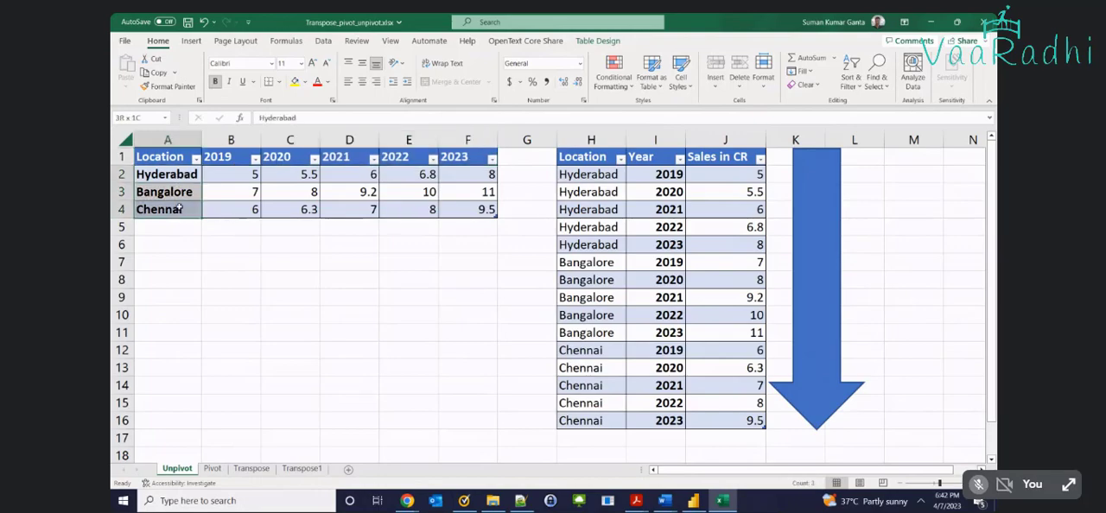
left_click_drag(273, 155, 452, 158)
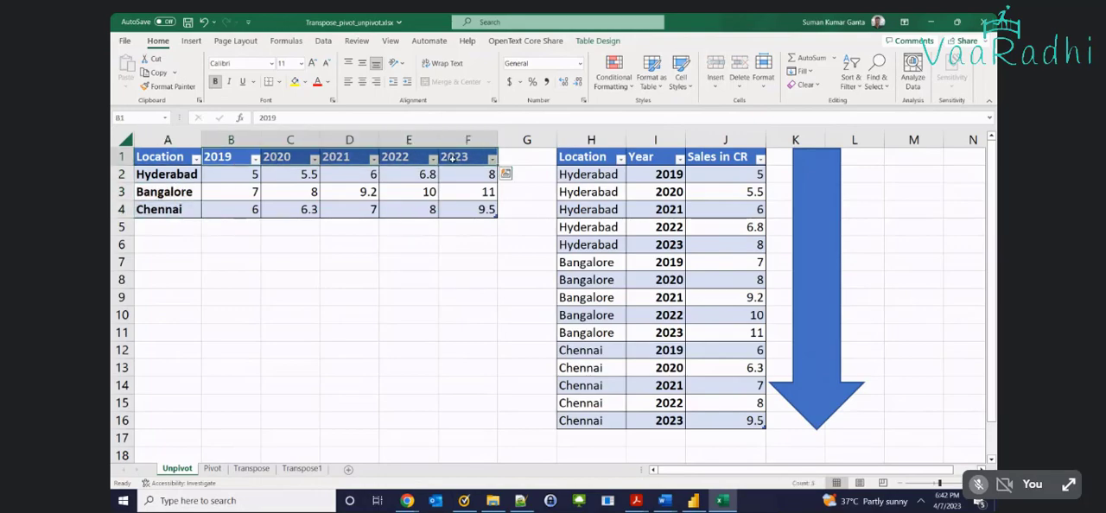
left_click_drag(234, 175, 491, 211)
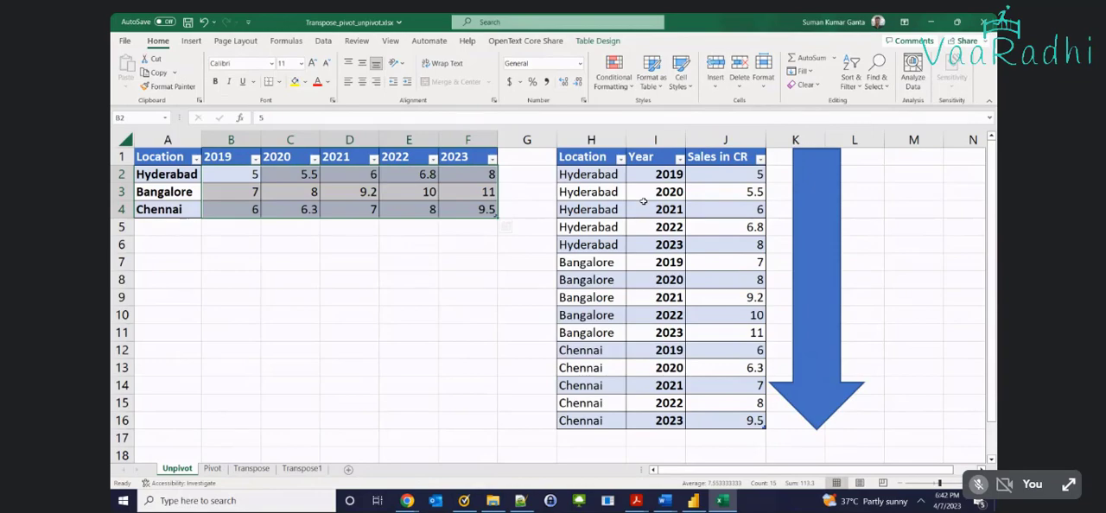
Fill the Bangalore 2020 record in H8:J8 of the long table with yellow
left_click(607, 279)
left_click_drag(609, 279, 731, 283)
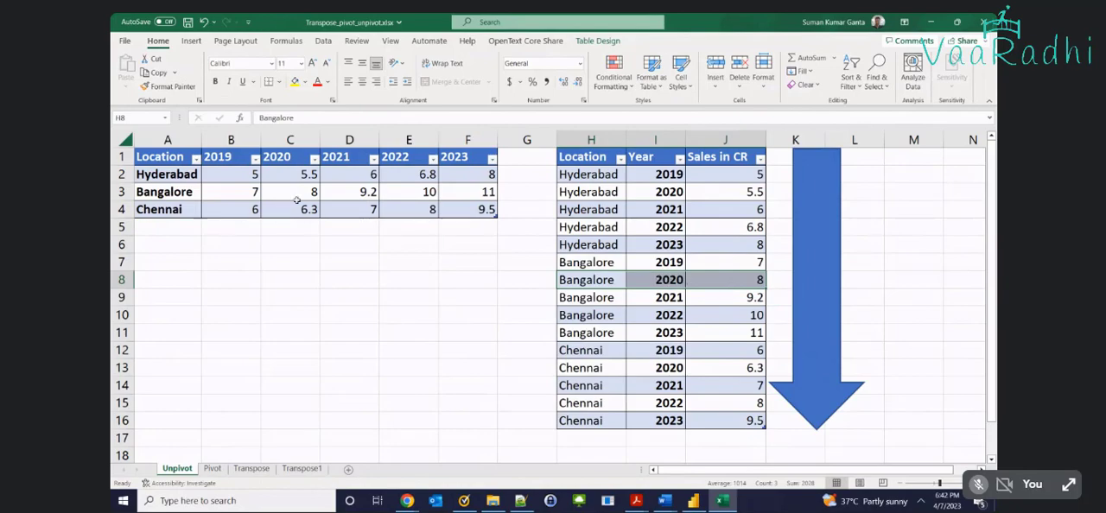
left_click(294, 82)
Fill the matching wide-table cells A3 (Bangalore), C1 (2020) and C3 with yellow
left_click(173, 197)
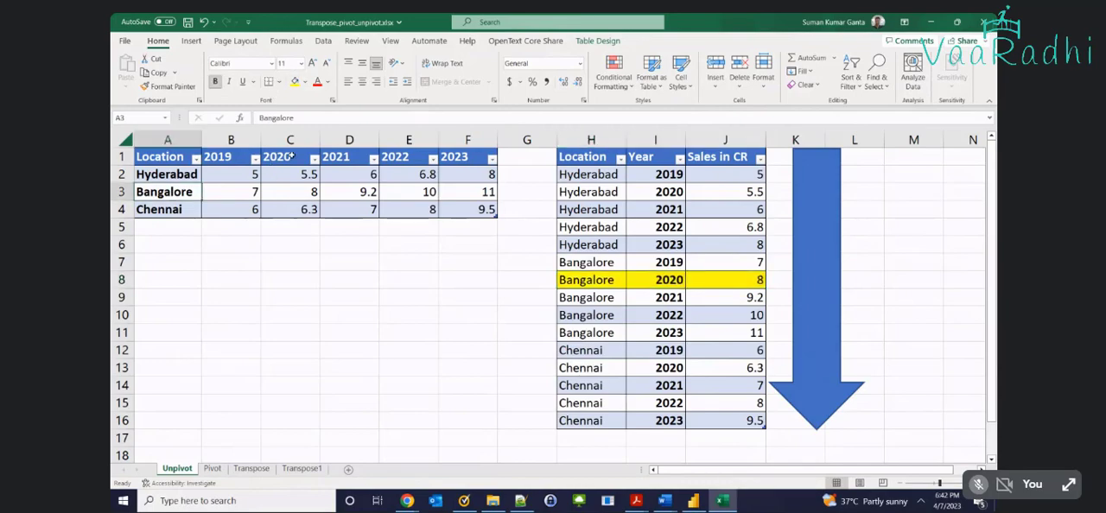
left_click(291, 155, "ctrl")
left_click(293, 197, "ctrl")
left_click(295, 81)
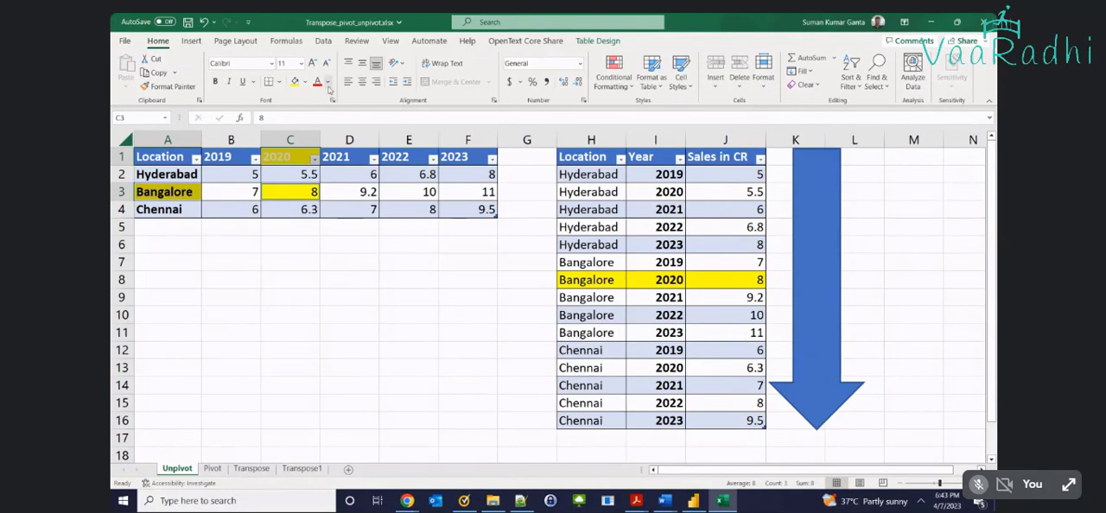
Trace Bangalore in A3 and 2020 in C1 to their intersection in C3, and undo the yellow fill on these cells
left_click(305, 81)
left_click(263, 250)
left_click(187, 191)
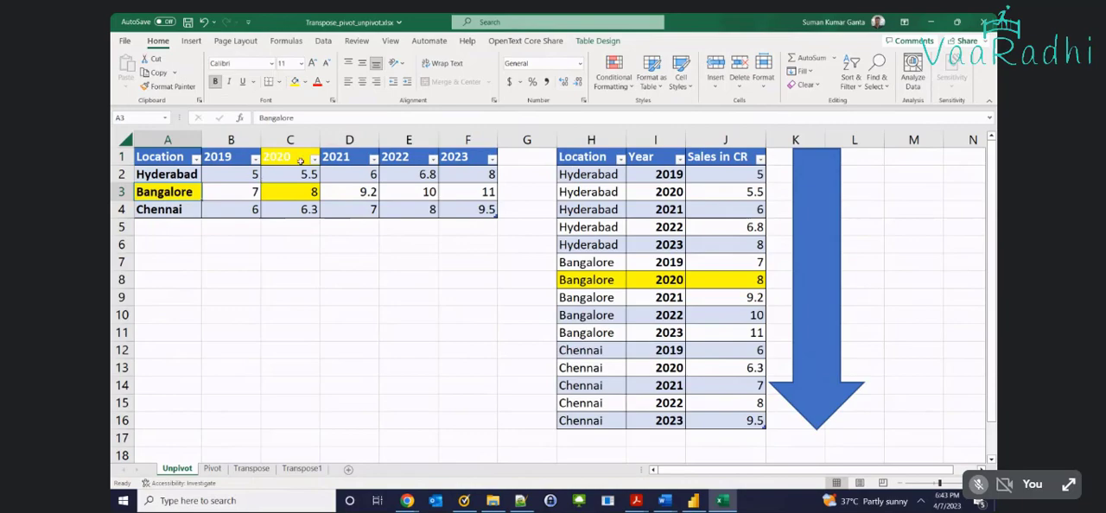
left_click(301, 160)
left_click(296, 190)
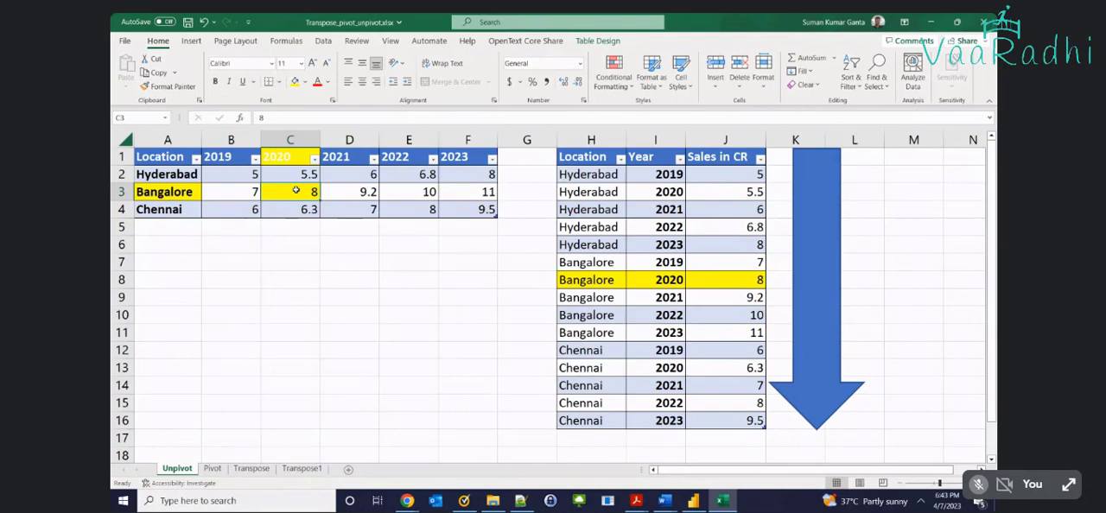
left_click(608, 417)
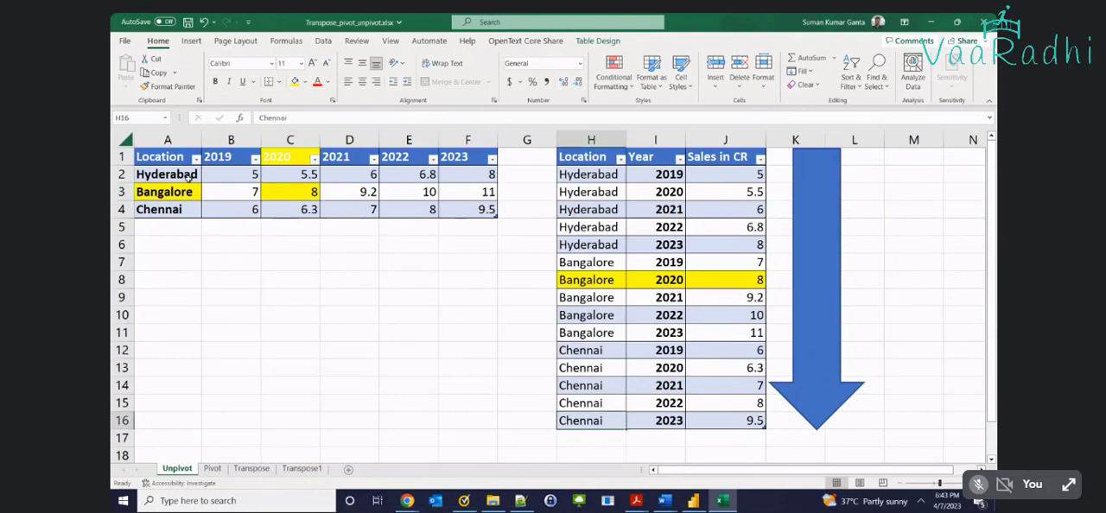
left_click(201, 257)
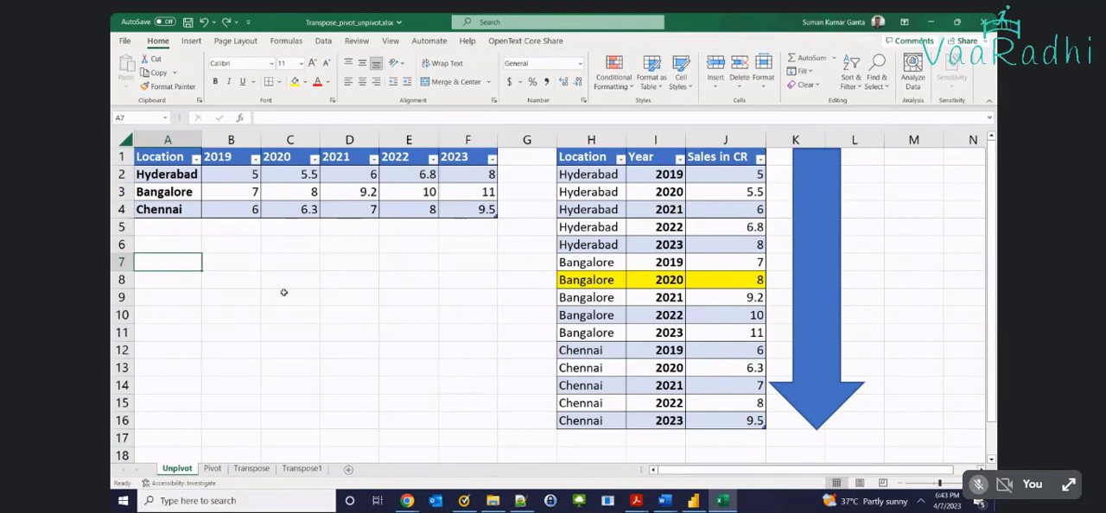
Compare both tables by highlighting the long table's locations, wide data A2:F4, long data H2:J16 and locations A2:A4
left_click_drag(591, 179, 586, 423)
left_click_drag(139, 174, 485, 210)
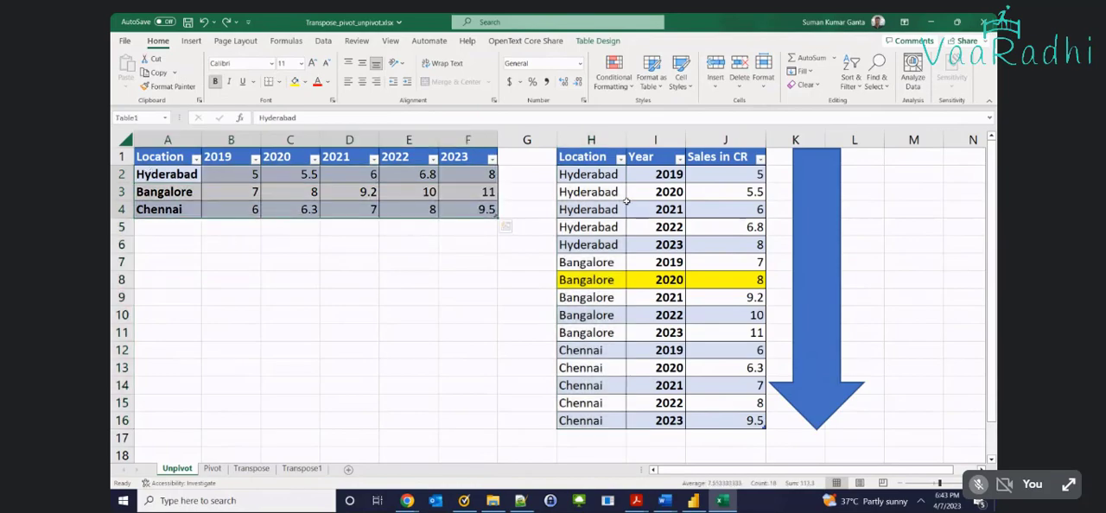
left_click_drag(587, 174, 758, 425)
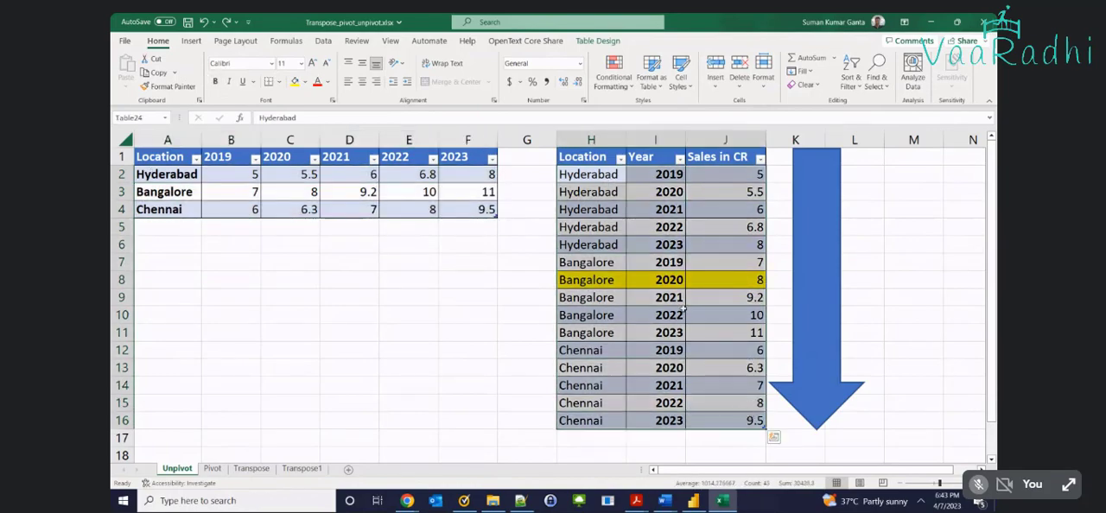
left_click_drag(169, 175, 173, 209)
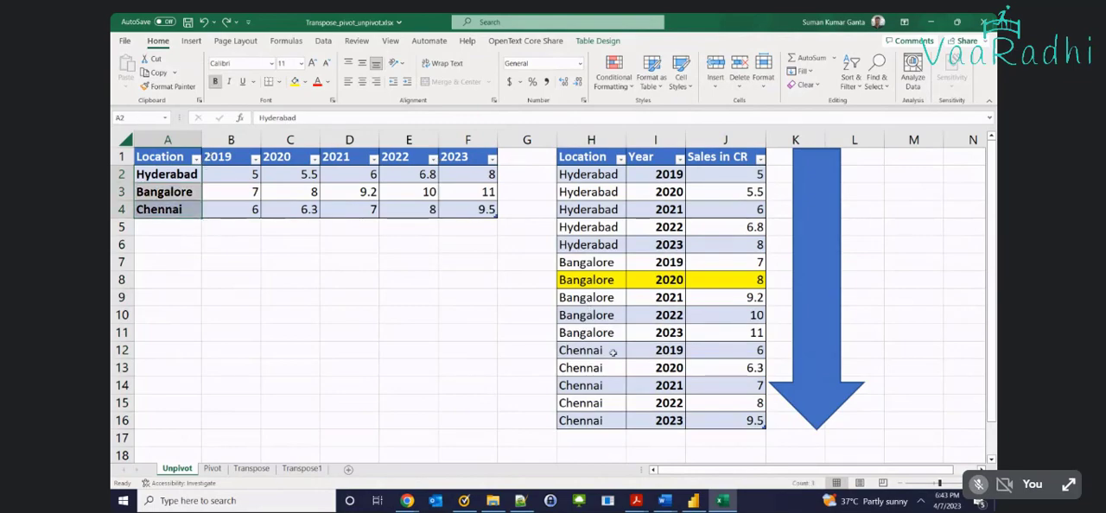
Undo the yellow fill on H8:J8 and point out the Chennai 2022 record in H15:J15
key("ctrl+z")
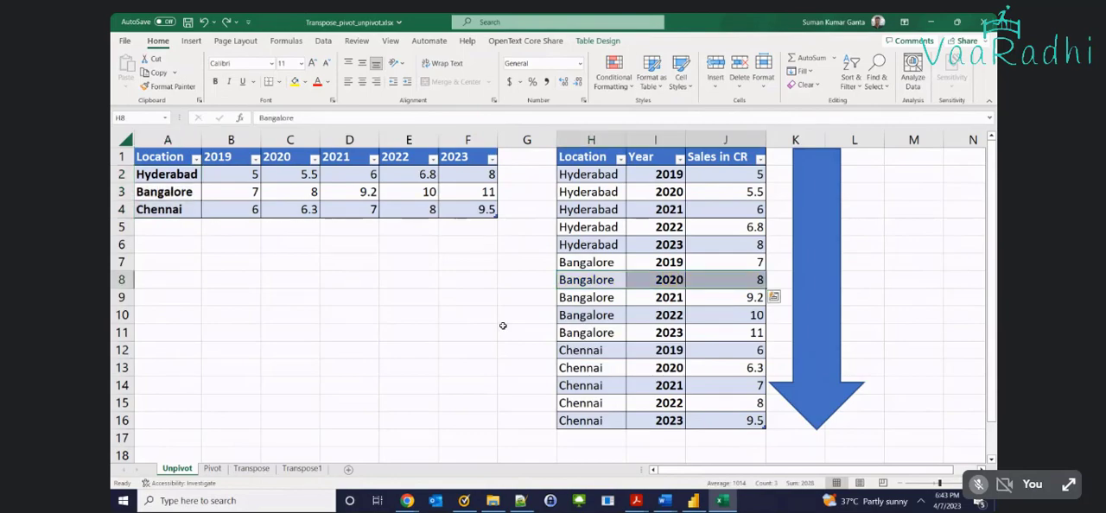
left_click(482, 320)
left_click(587, 403)
left_click(653, 405)
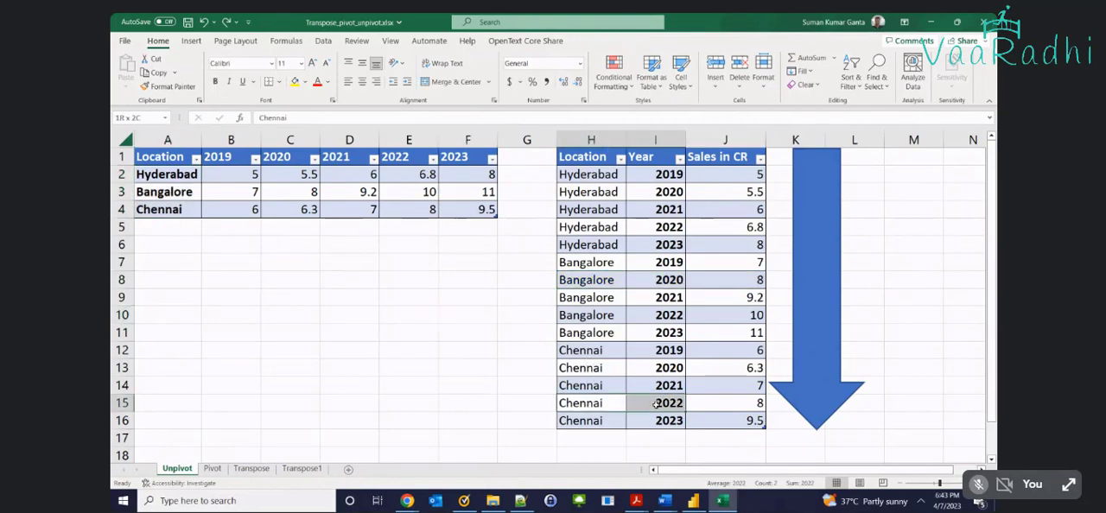
left_click(704, 402)
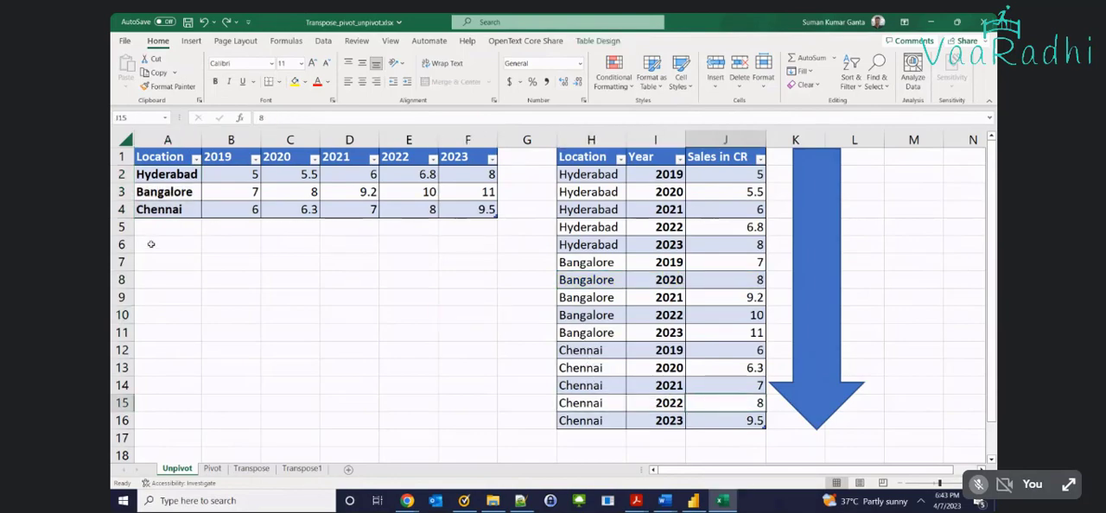
Fill the wide-table cells for Chennai 2022 with yellow: A4, header E1 and value E4
left_click(160, 211)
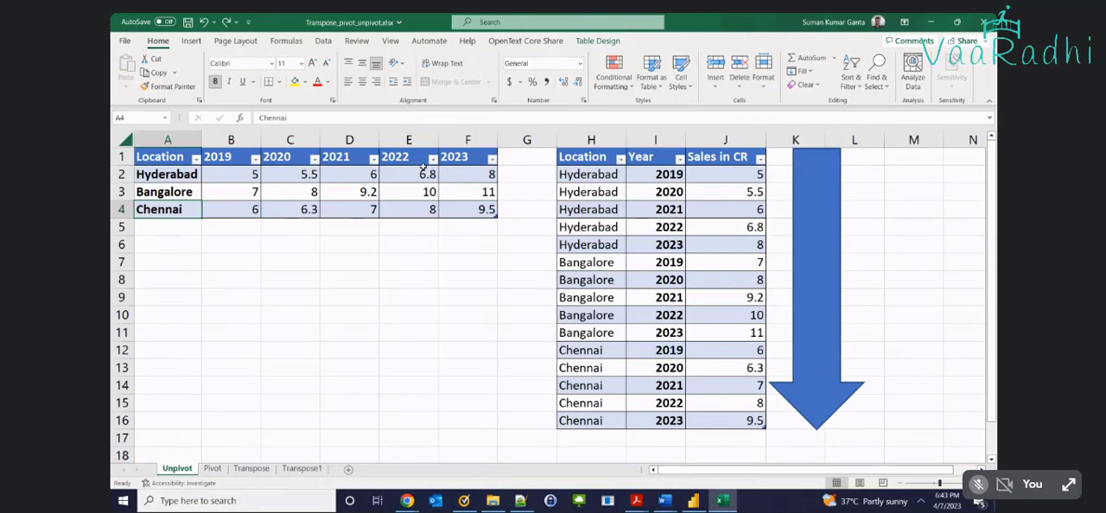
left_click(409, 211)
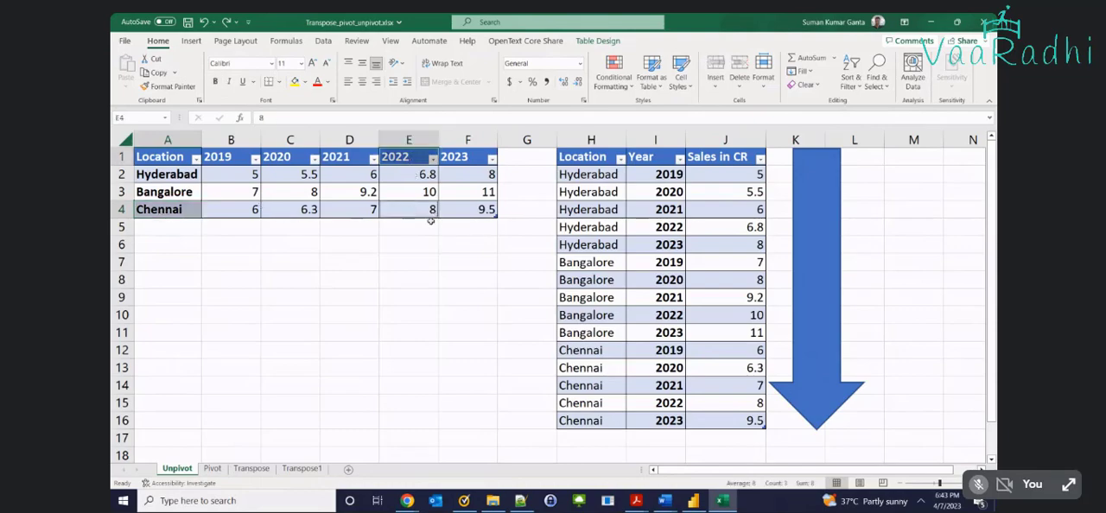
left_click(295, 82)
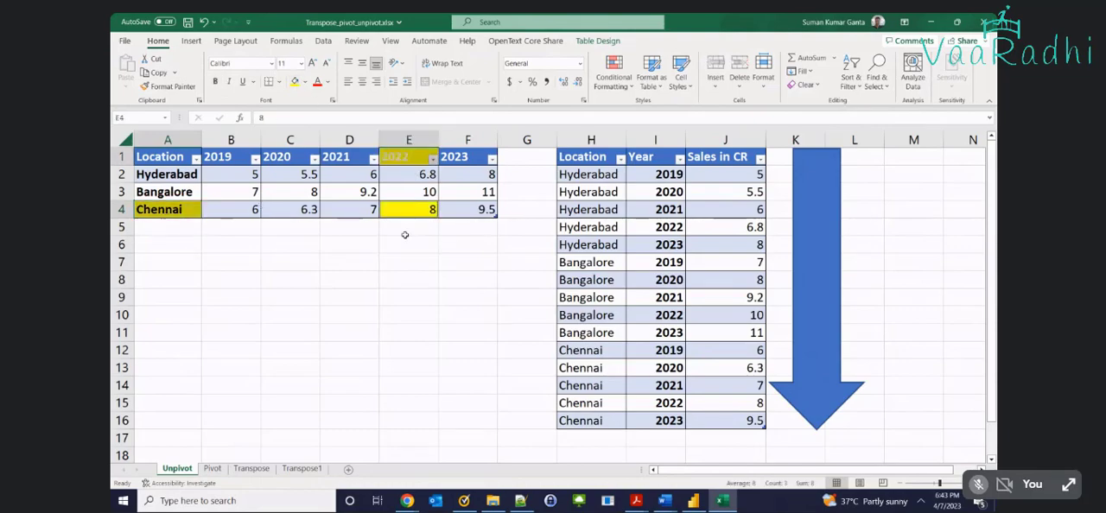
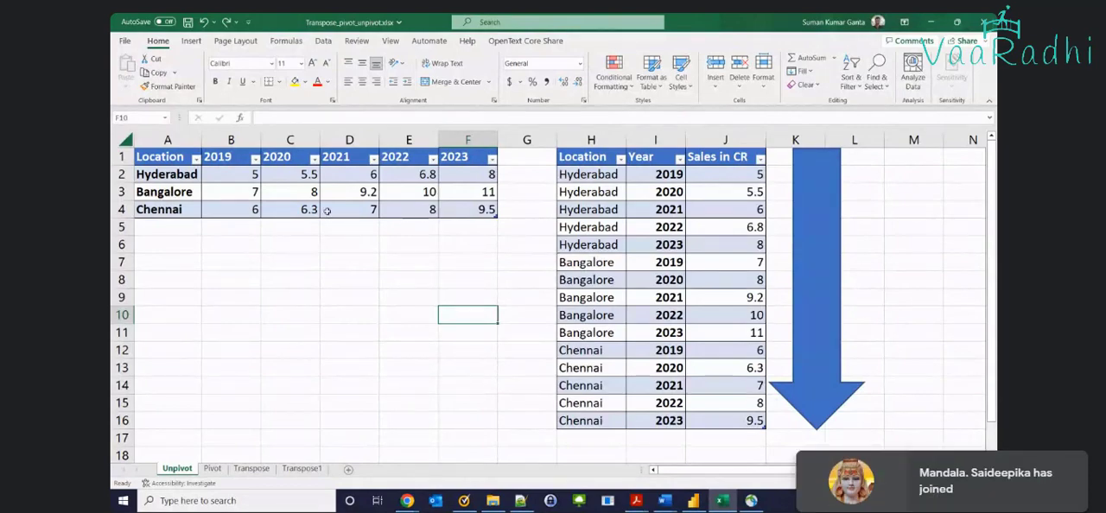
Compare the two layouts by highlighting the wide table starting at A1 and the long table starting at H1
left_click_drag(177, 158, 435, 210)
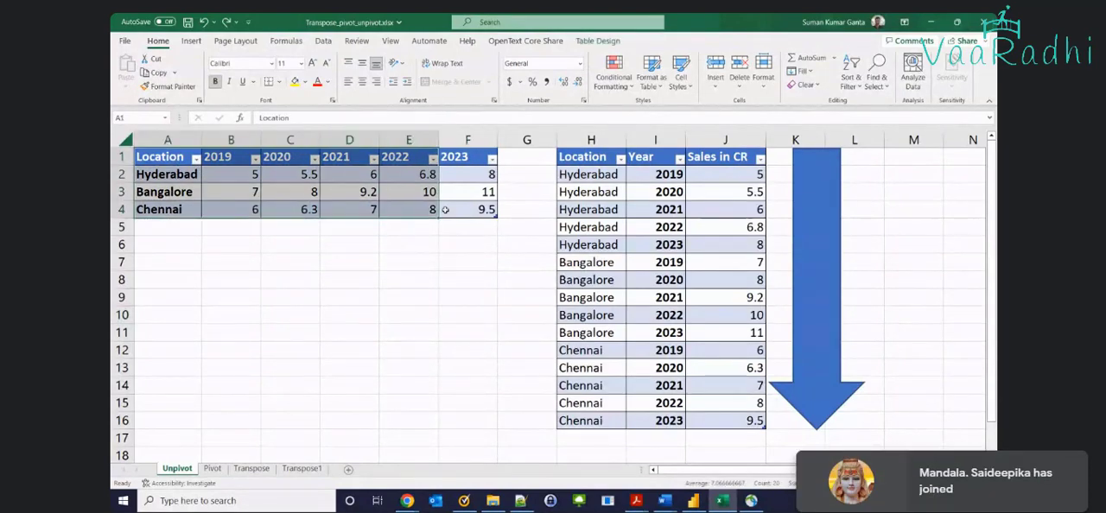
left_click_drag(579, 158, 739, 421)
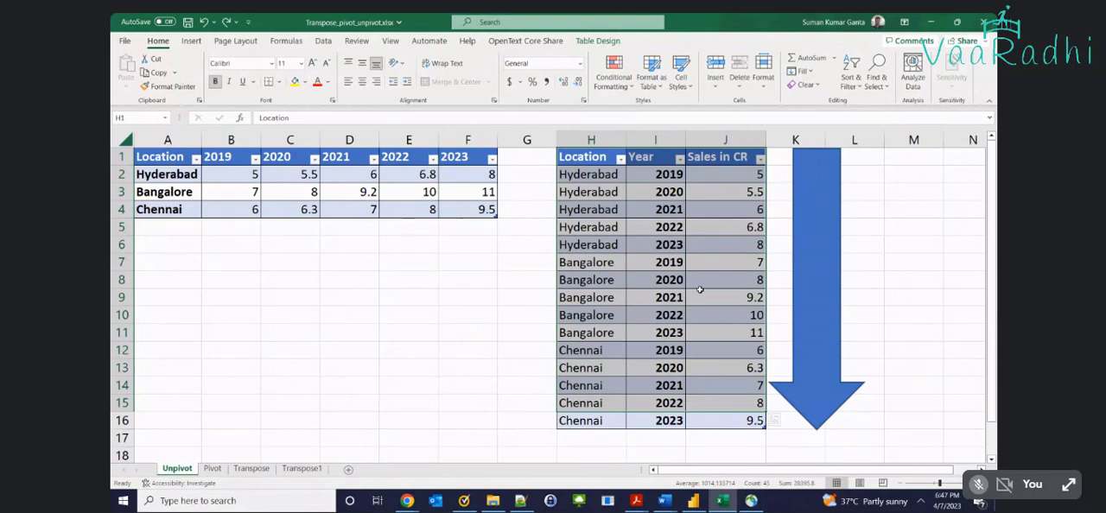
left_click(240, 281)
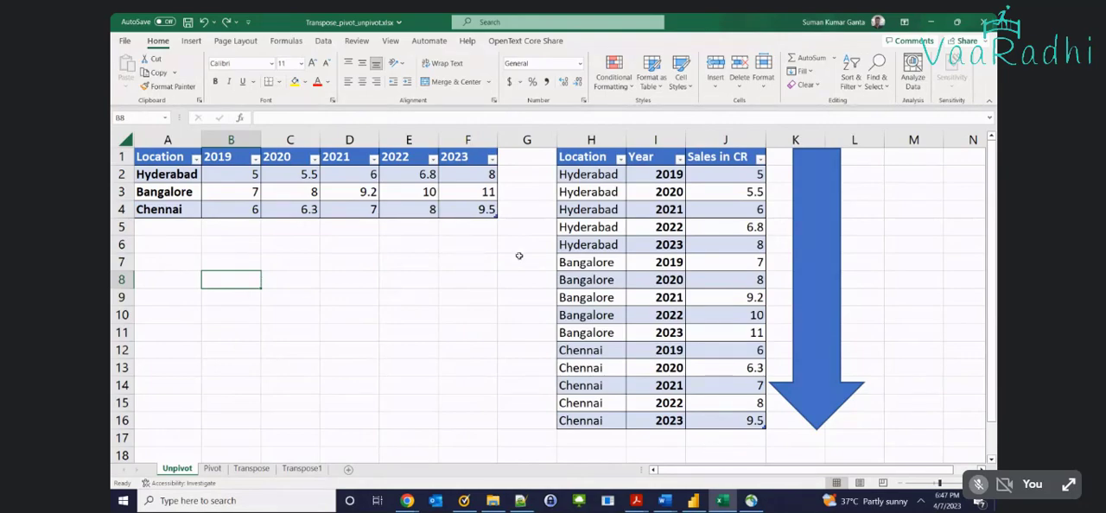
Make room beside the wide table by moving the down arrow over to column M and the long table to start at I1
left_click_drag(570, 156, 724, 421)
left_click_drag(810, 359, 938, 360)
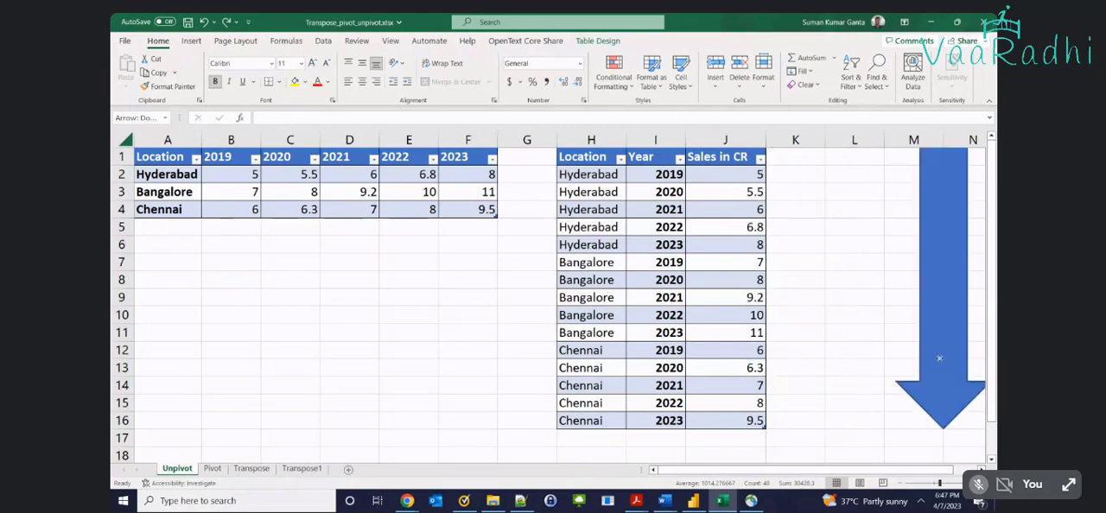
left_click(591, 141)
left_click_drag(580, 156, 729, 416)
left_click(774, 437)
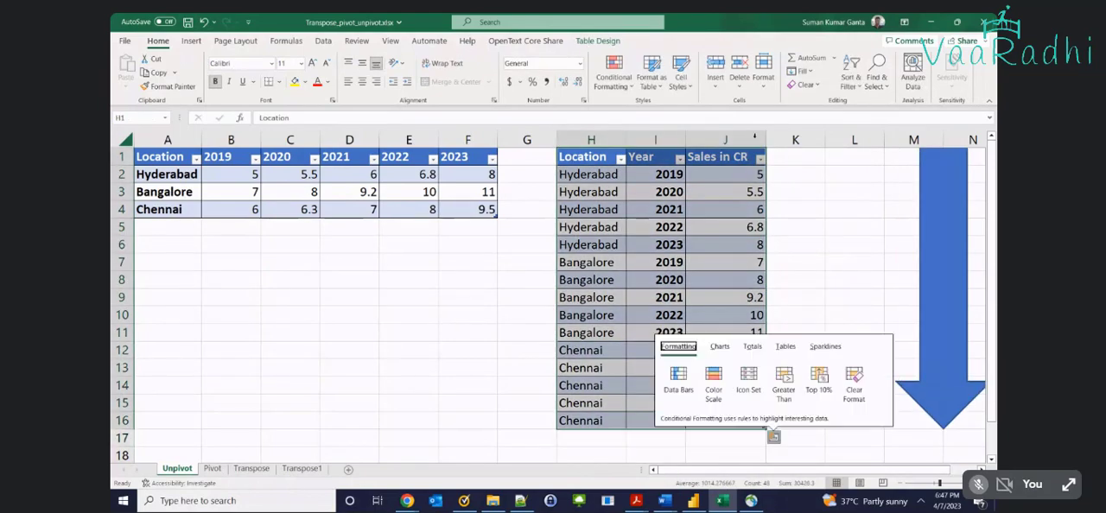
left_click(654, 157)
left_click_drag(588, 157, 746, 420)
key("ctrl+c")
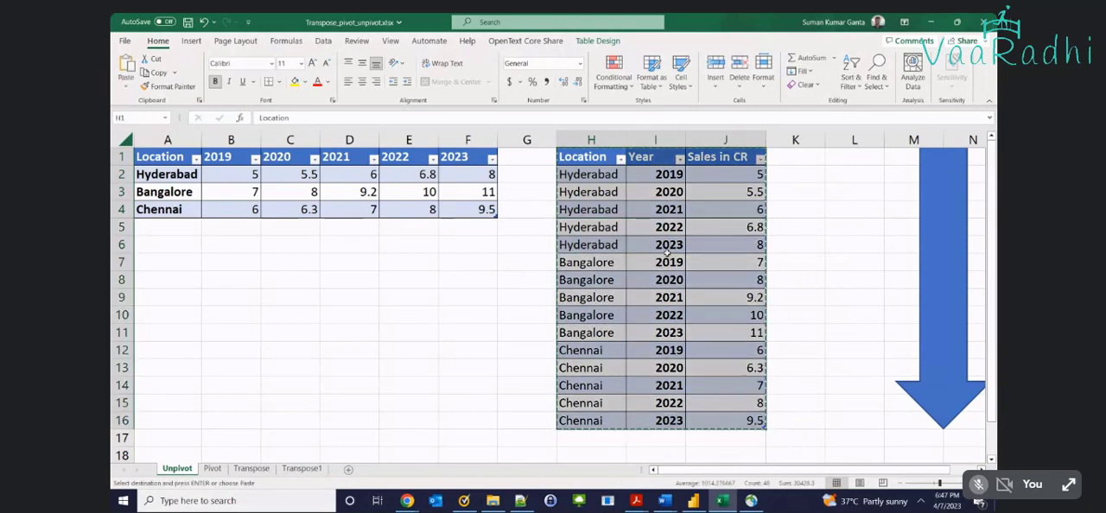
left_click(648, 159)
key("ctrl+v")
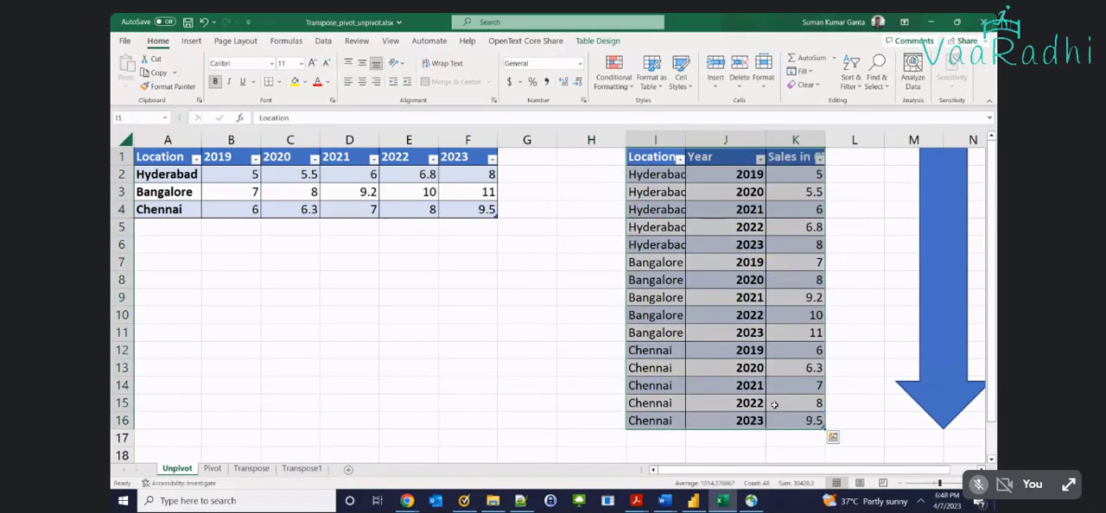
left_click(288, 275)
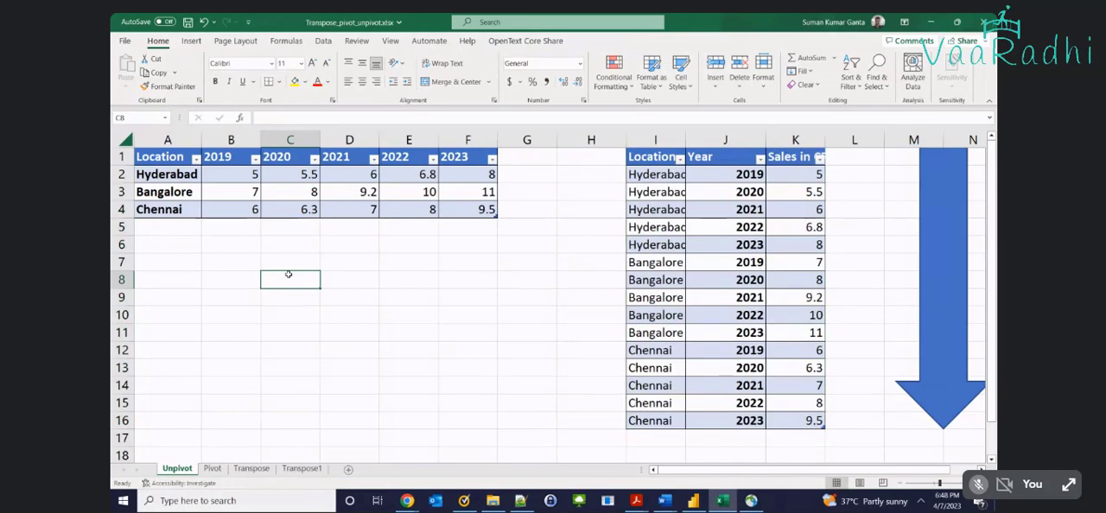
Extend the wide table into column G with a copy of the 2023 sales and head the new column 2024
left_click(523, 154)
left_click_drag(463, 153, 540, 216)
double_click(536, 155)
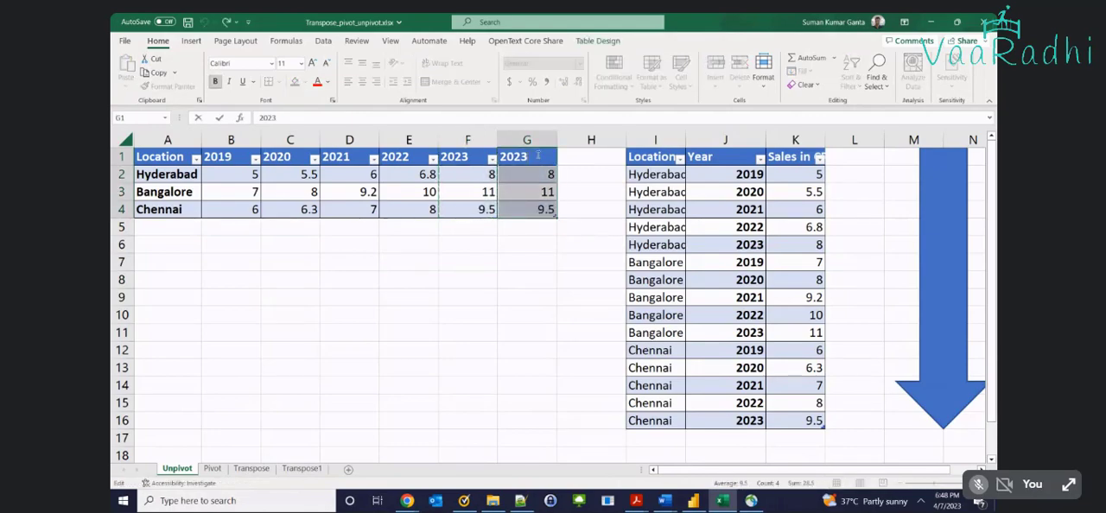
key("Return")
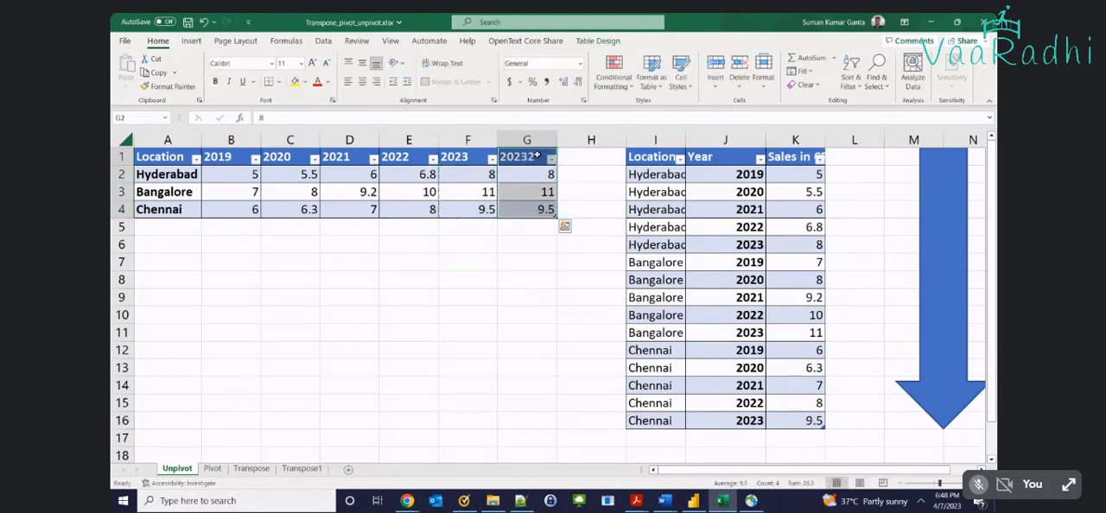
left_click(536, 155)
double_click(535, 155)
key("BackSpace")
key("BackSpace")
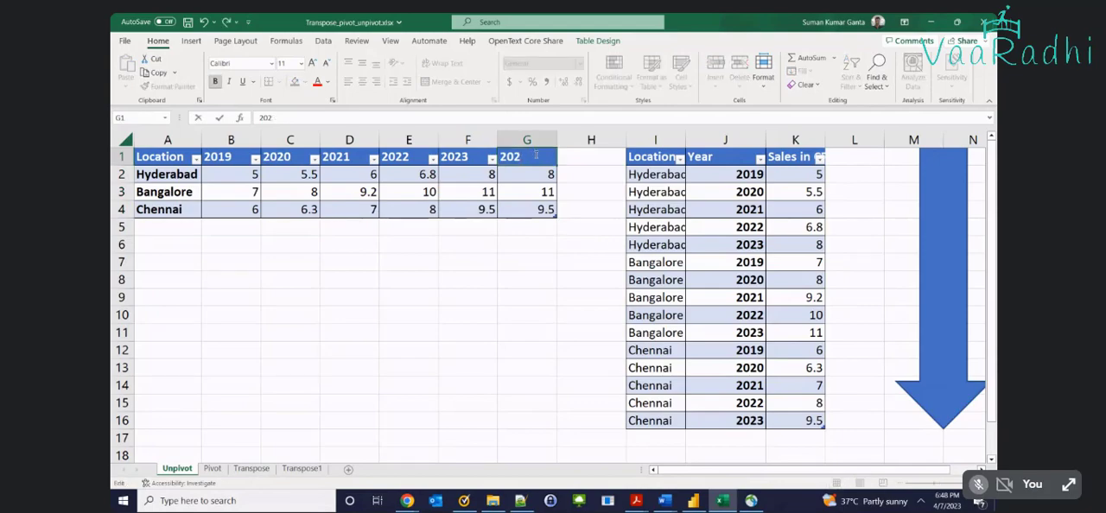
type("4")
key("Return")
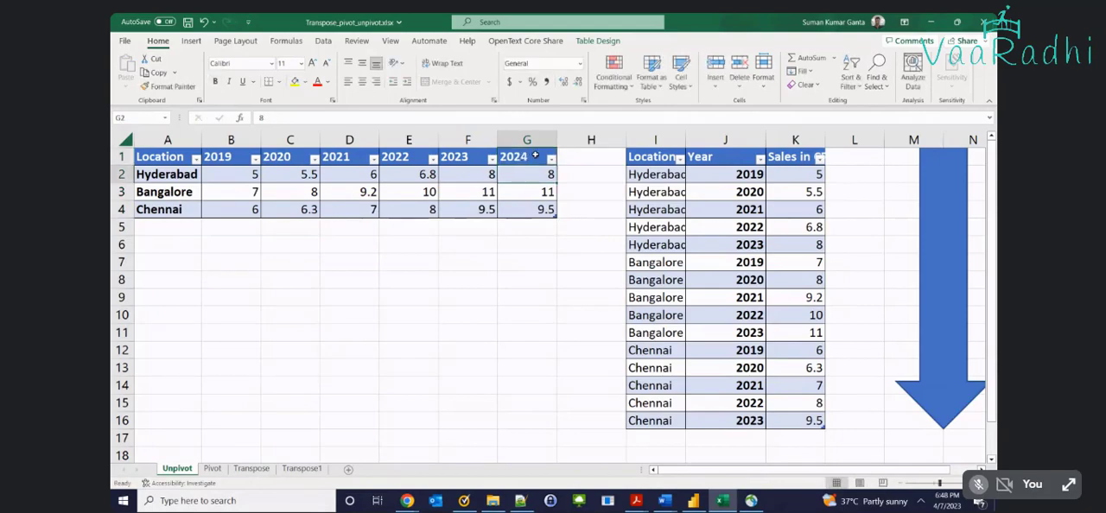
Insert a right block arrow below the wide table, spanning columns A to G across rows 5 to 8
left_click(191, 41)
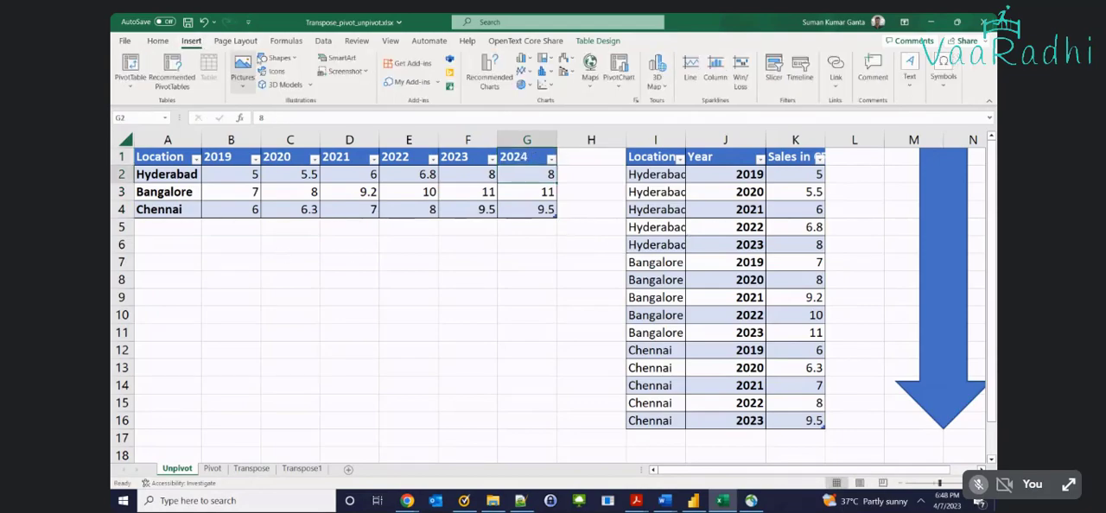
left_click(276, 58)
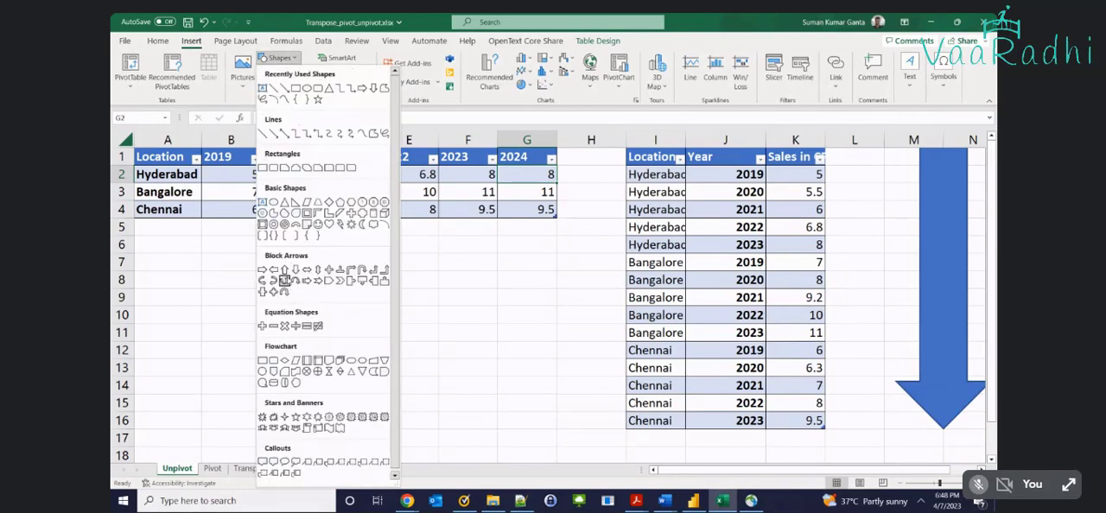
left_click(262, 270)
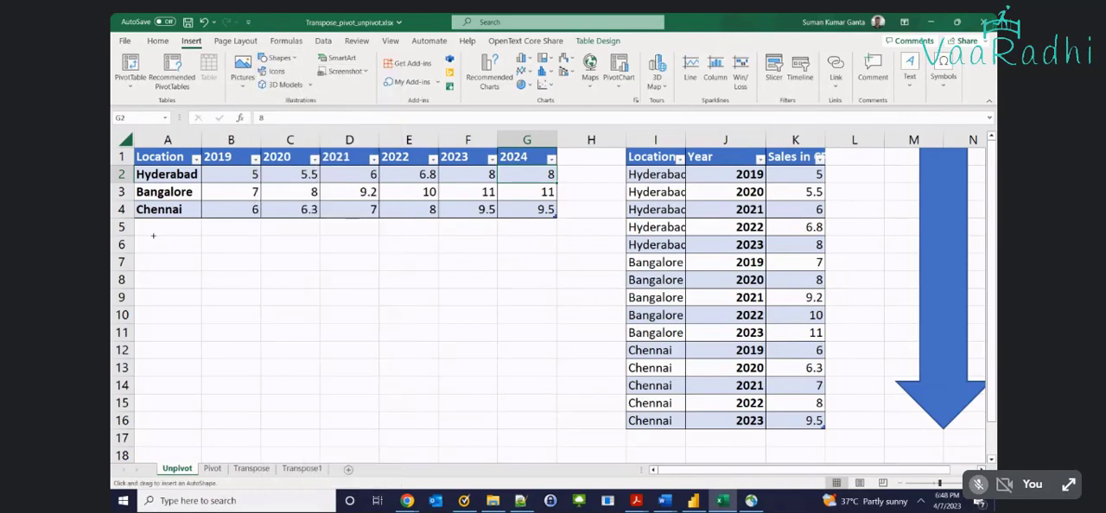
left_click_drag(143, 232, 555, 284)
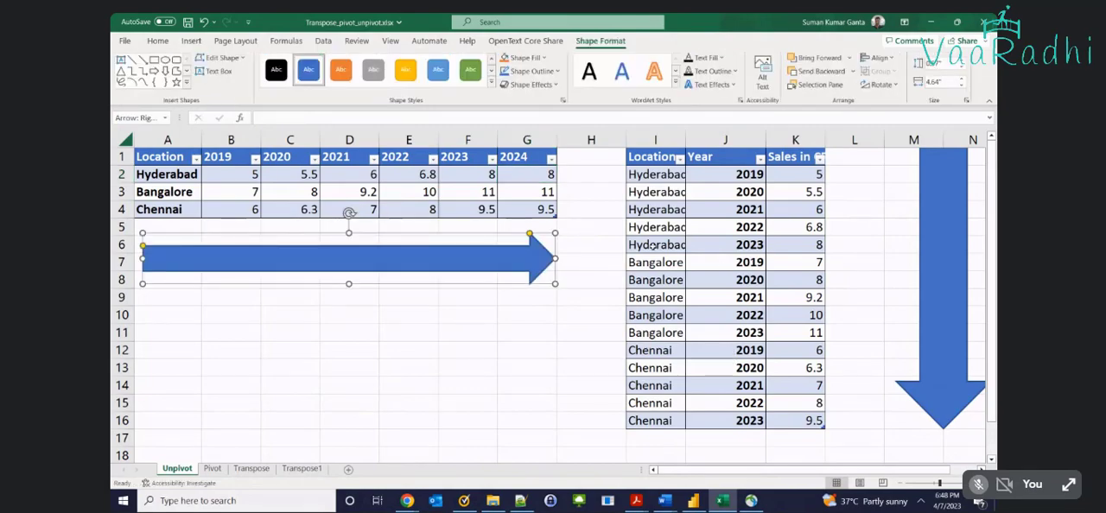
Append Hyderabad, Bangalore and Chennai to the long table's Location column in I17:I19 by copying existing entries
left_click_drag(653, 246, 655, 264)
key("ctrl+c")
left_click(656, 438)
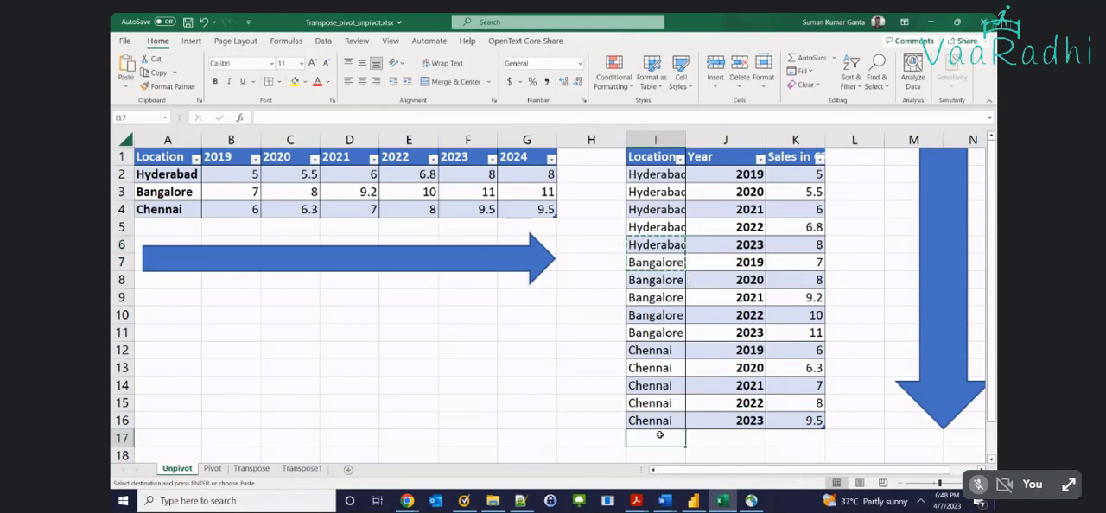
key("Return")
left_click(666, 421)
key("ctrl+c")
scroll(661, 423, "down", 1)
left_click(662, 421)
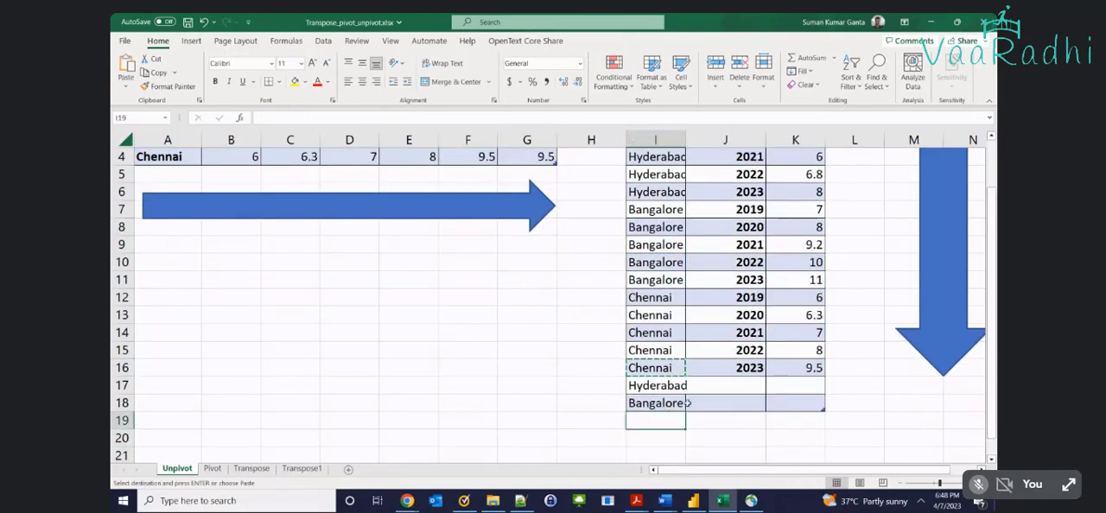
key("ctrl+v")
Enter 2024 as the year for the three new long-table records in J17:J19
left_click(736, 383)
type("2024")
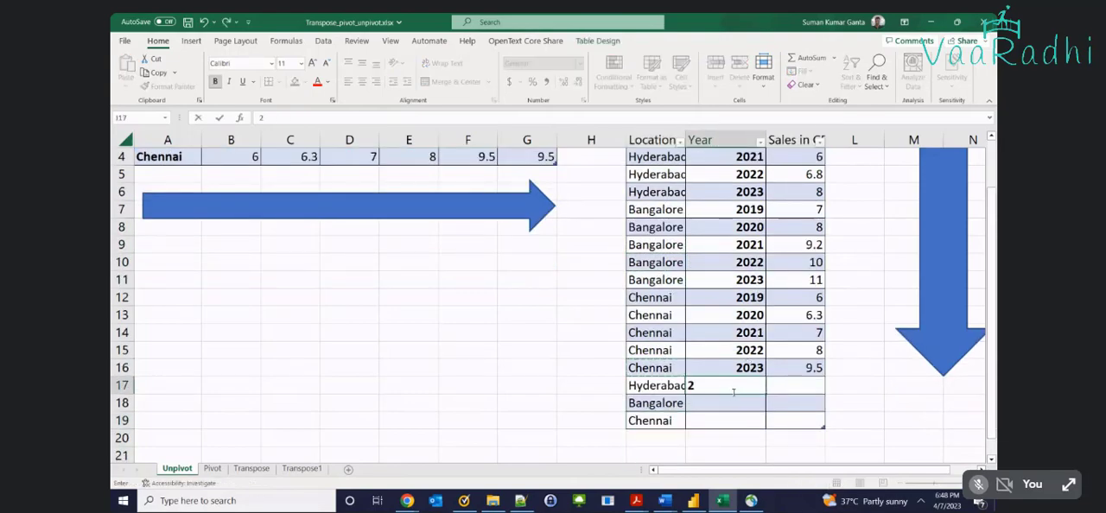
key("Return")
type("2024")
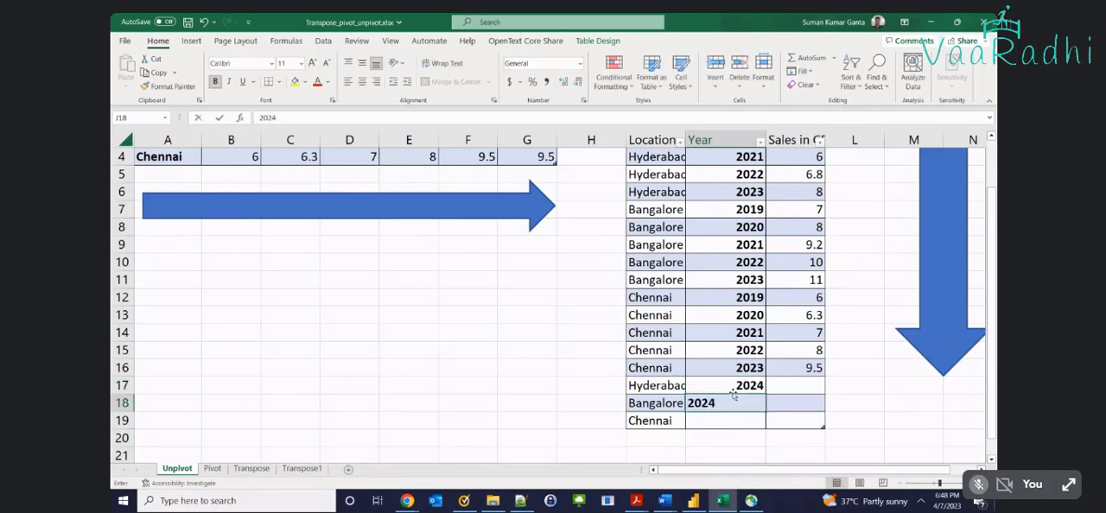
key("Return")
type("2024")
key("Tab")
Enter the 2024 sales for Hyderabad as 10 in K17 and for Bangalore as 11 in K18
key("Up")
key("Up")
key("Up")
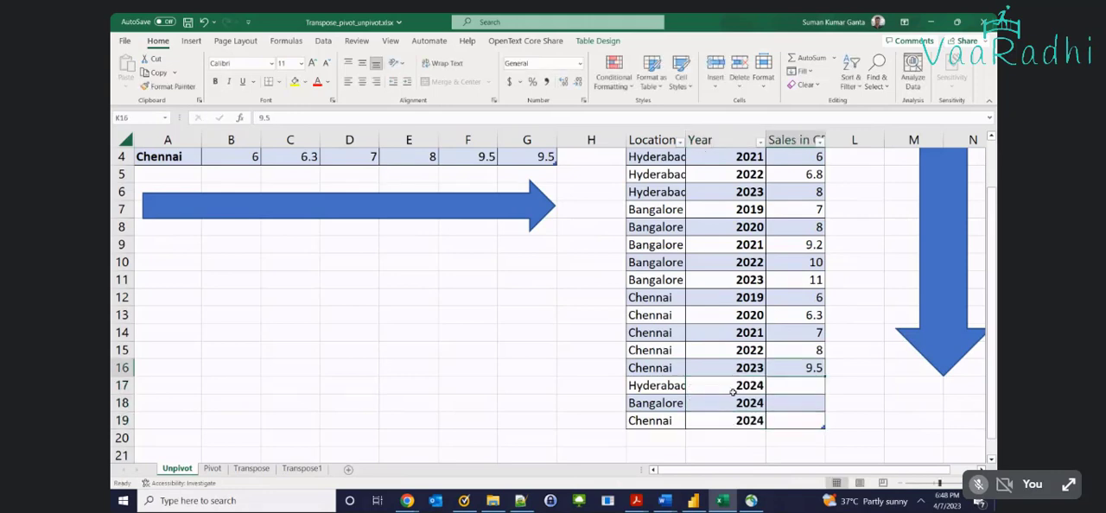
key("Down")
type("10")
key("Tab")
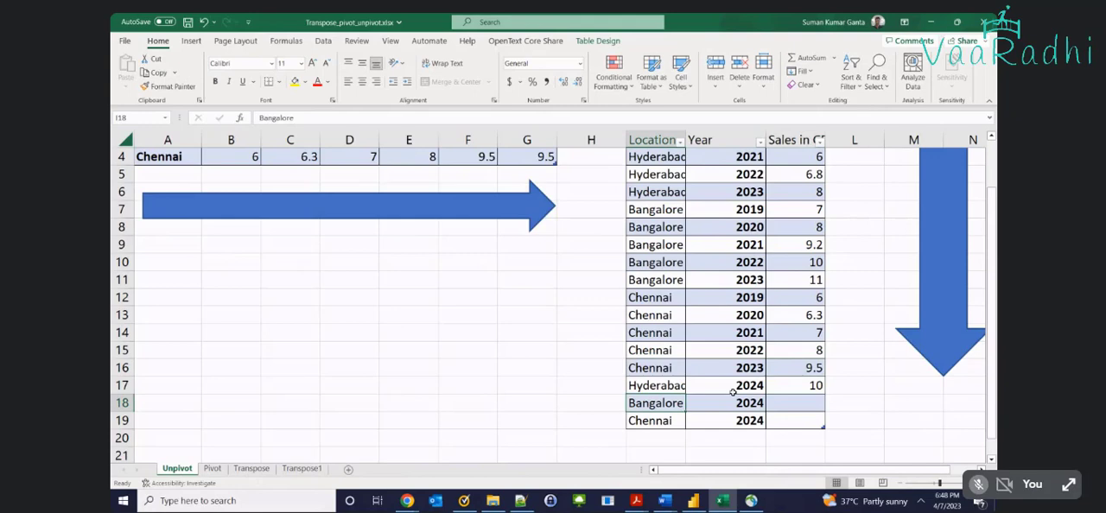
key("Tab")
key("Tab")
type("212")
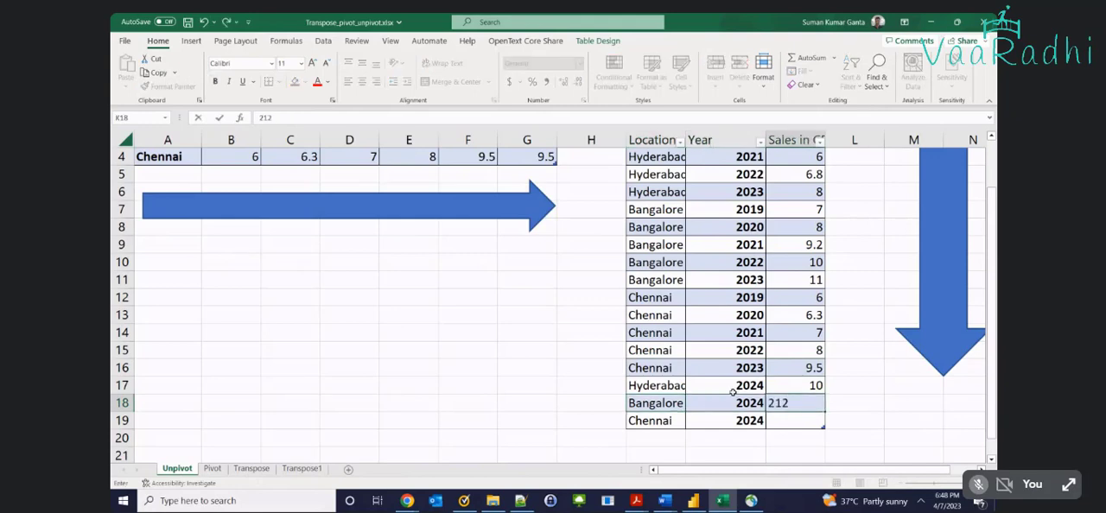
key("BackSpace")
key("BackSpace")
key("BackSpace")
type("11")
key("Tab")
Enter 12 as Chennai's 2024 sales in K19, keeping Chennai as the location in I19
type("12")
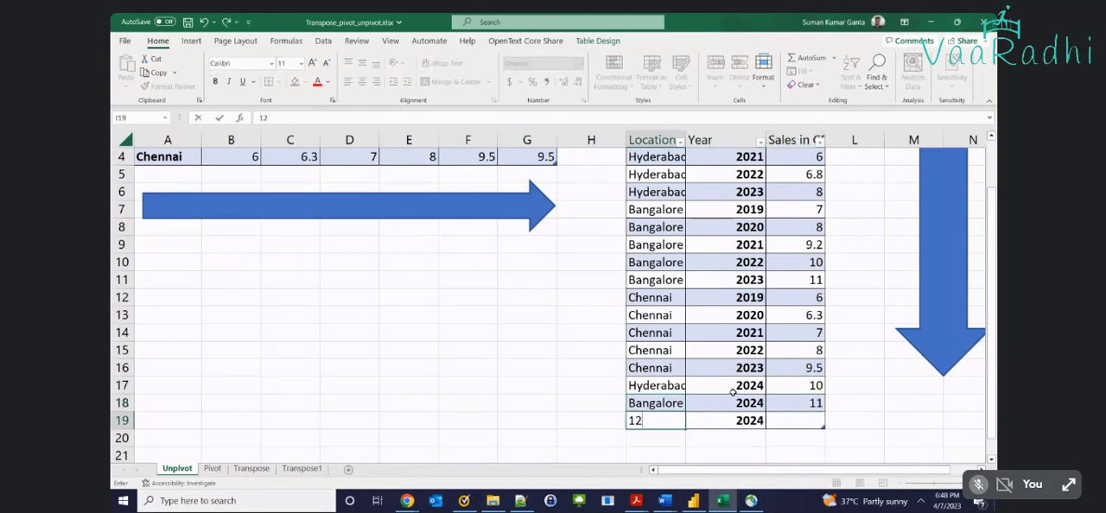
key("Escape")
key("Tab")
key("Tab")
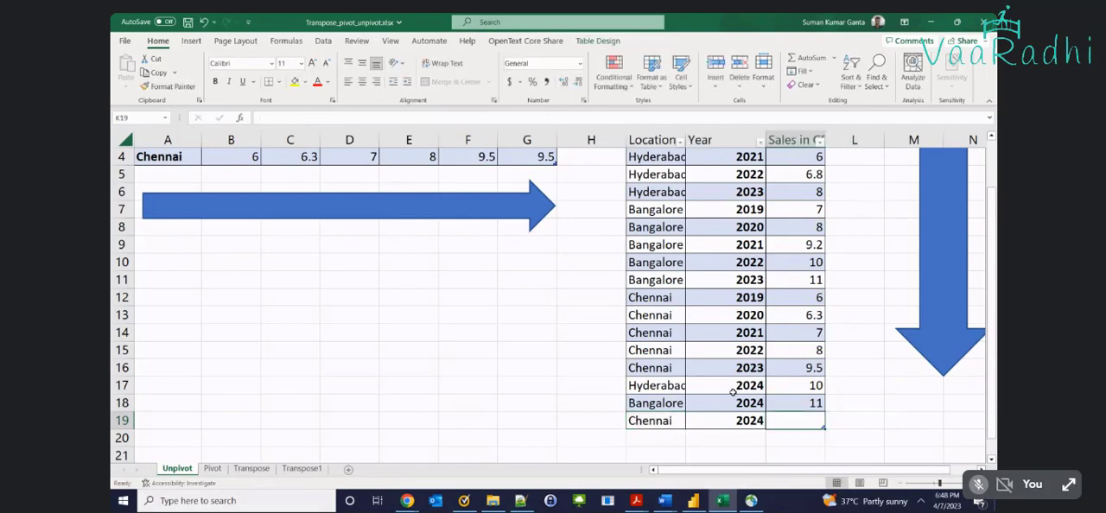
type("12")
key("Tab")
scroll(711, 363, "down", 1)
scroll(680, 347, "up", 2)
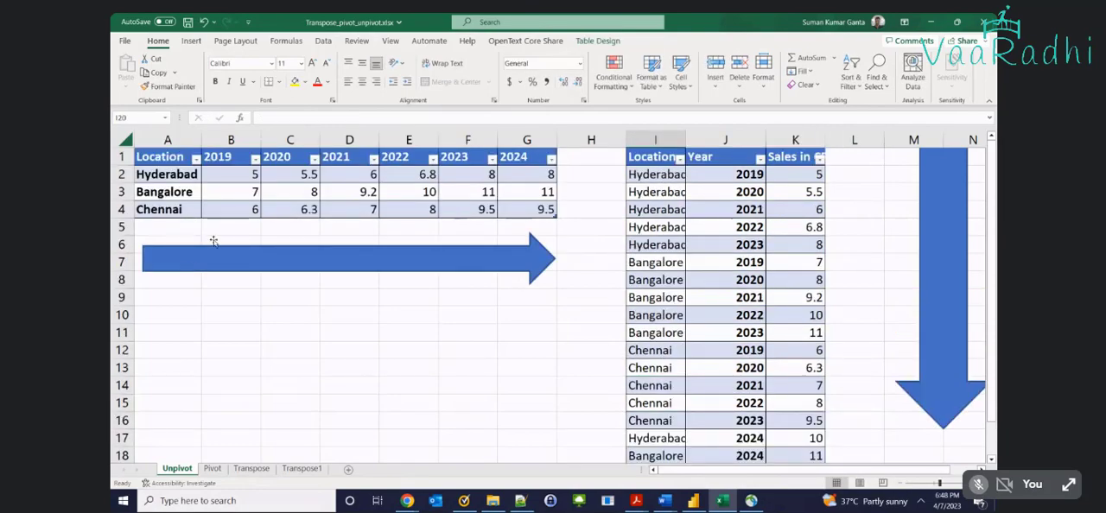
Stretch the right arrow slightly past column G and nudge it up closer to the wide table
left_click(557, 258)
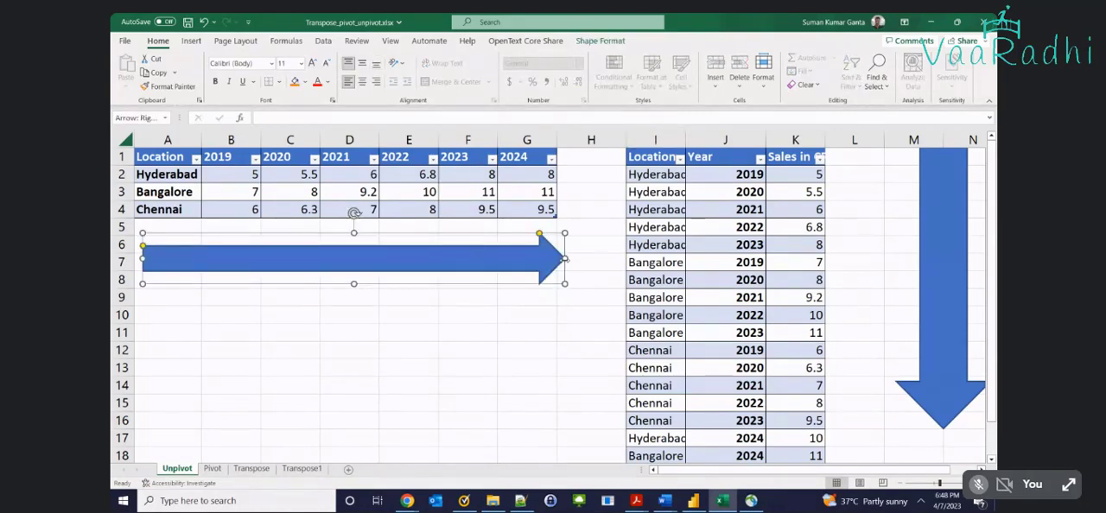
key("alt+Tab")
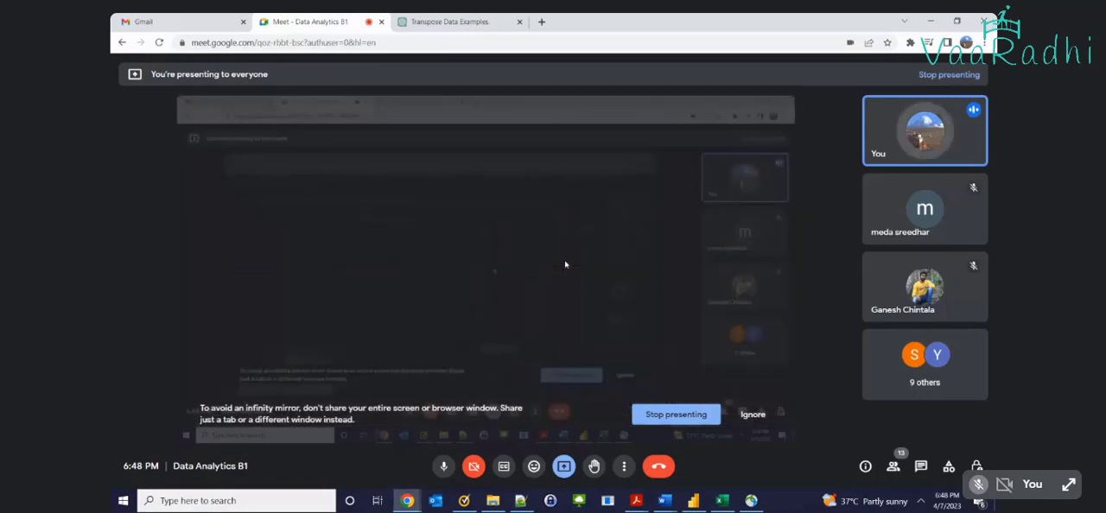
key("alt+Tab")
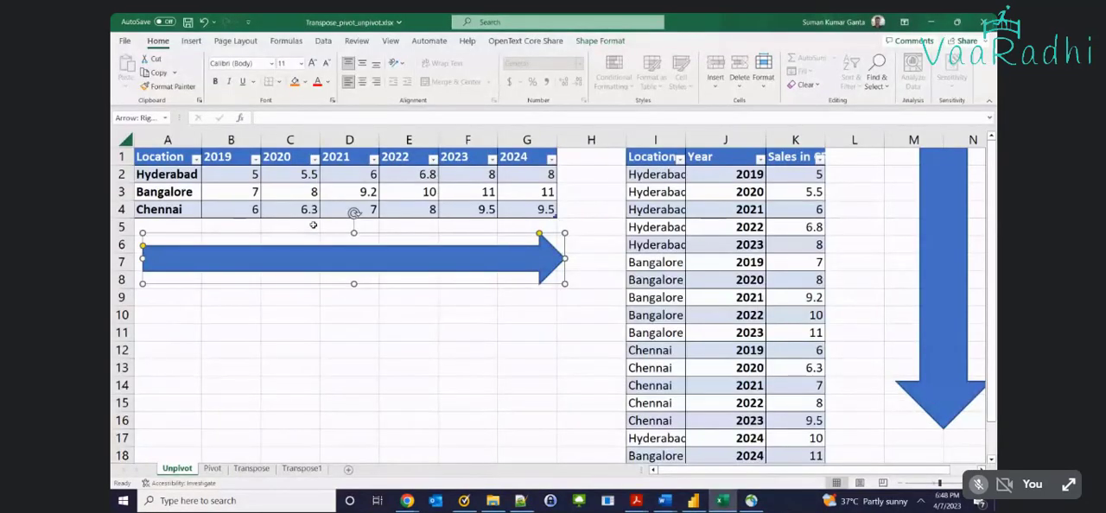
left_click_drag(307, 255, 307, 250)
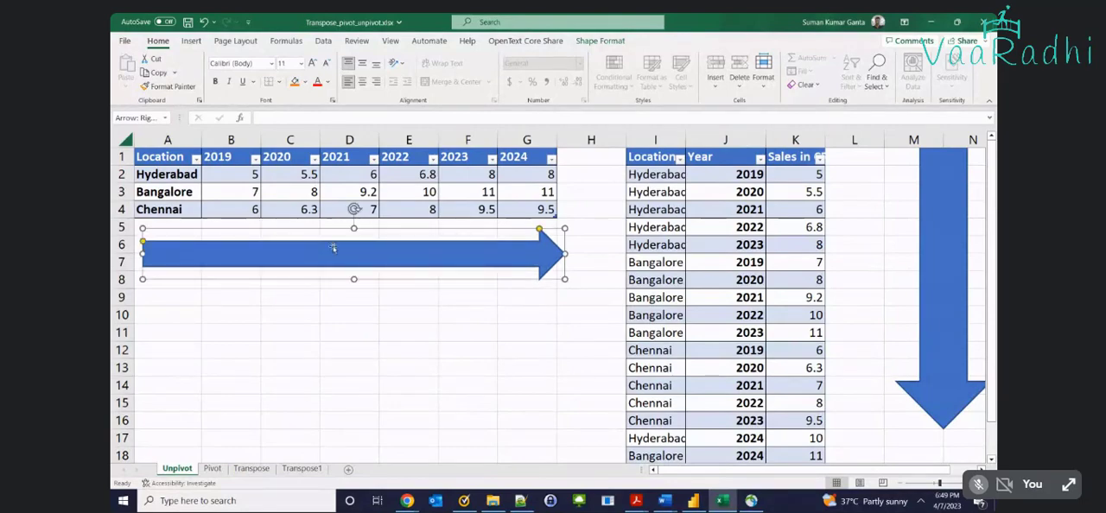
Move the down arrow next to the long table at columns L and M and lengthen it to about row 19
left_click_drag(948, 264, 888, 264)
scroll(894, 380, "down", 2)
left_click_drag(879, 325, 882, 385)
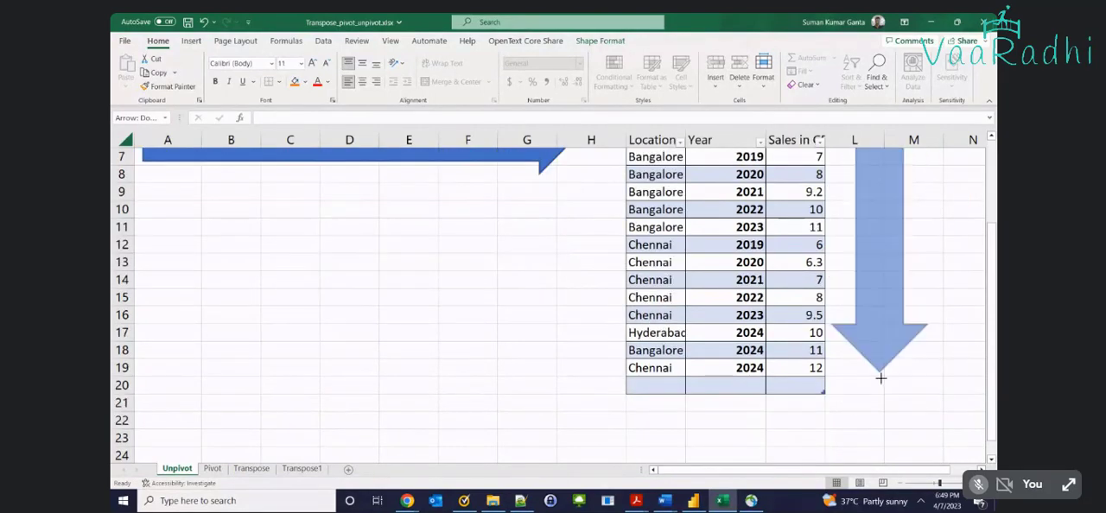
scroll(780, 351, "up", 2)
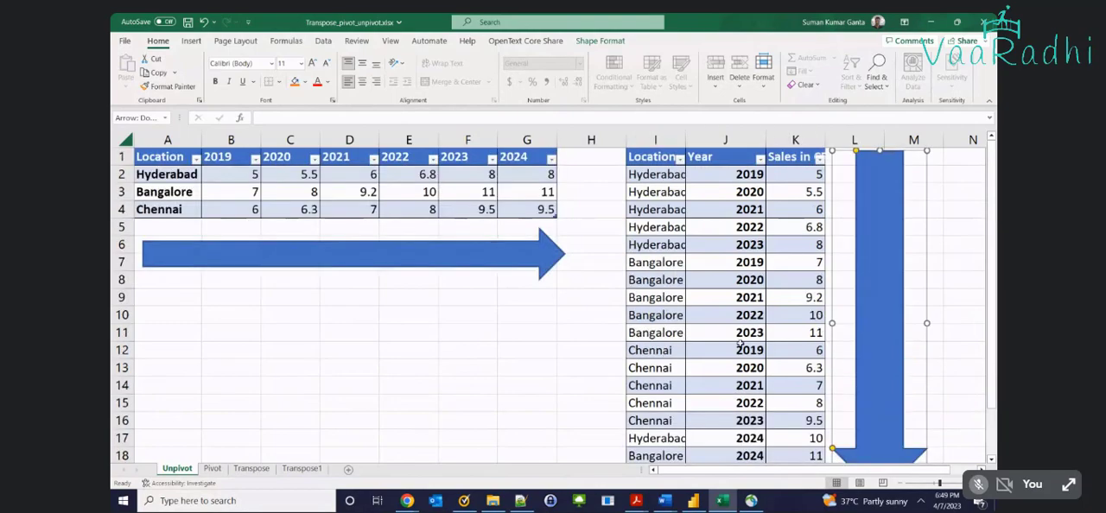
left_click(523, 320)
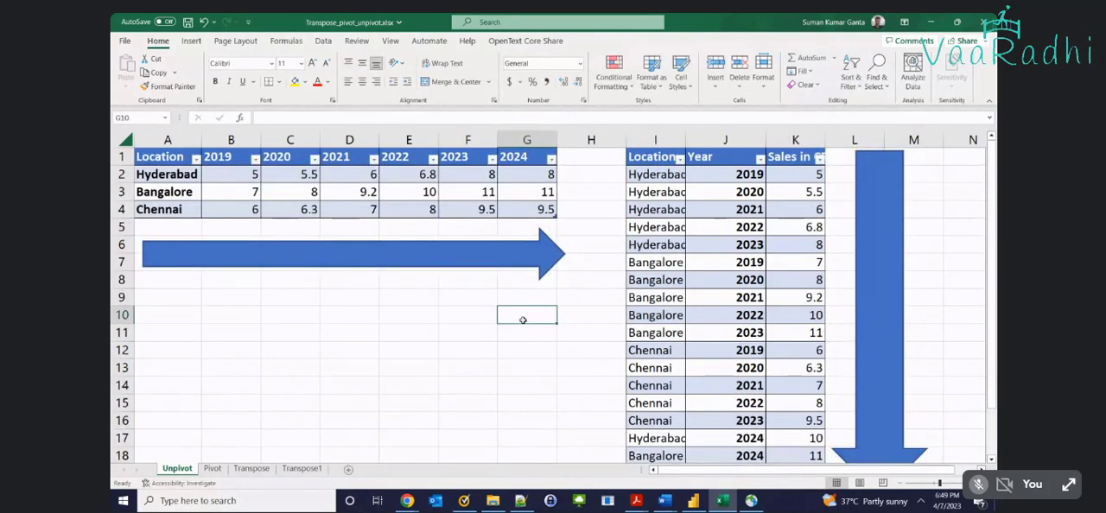
Highlight the wide table's locations in A2:A4 and its year headers in B1:G1
left_click_drag(172, 176, 172, 207)
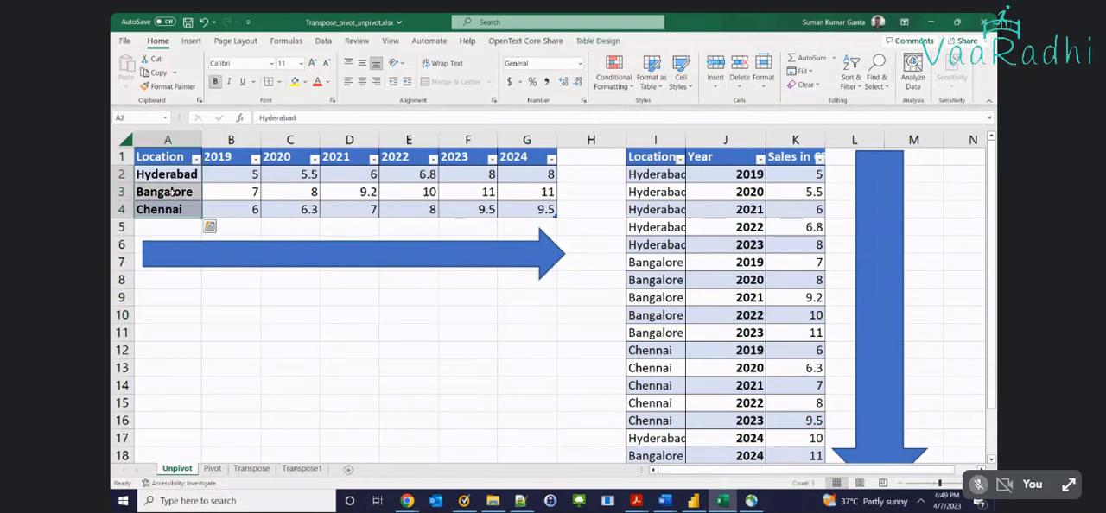
left_click_drag(213, 156, 527, 156)
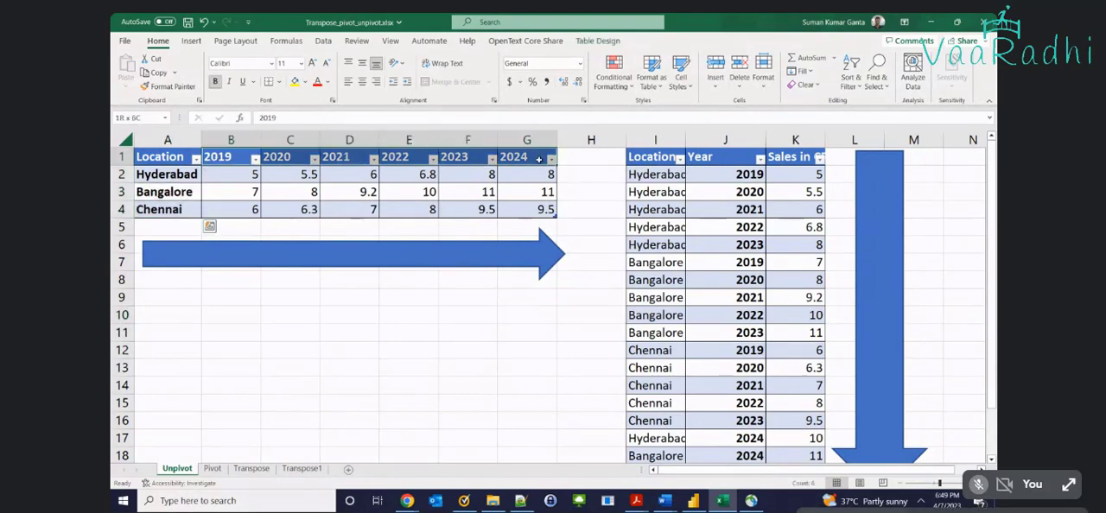
Highlight the wide table's sales values in B2:G4 and the long table's Location, Year and Sales columns
left_click_drag(220, 174, 514, 213)
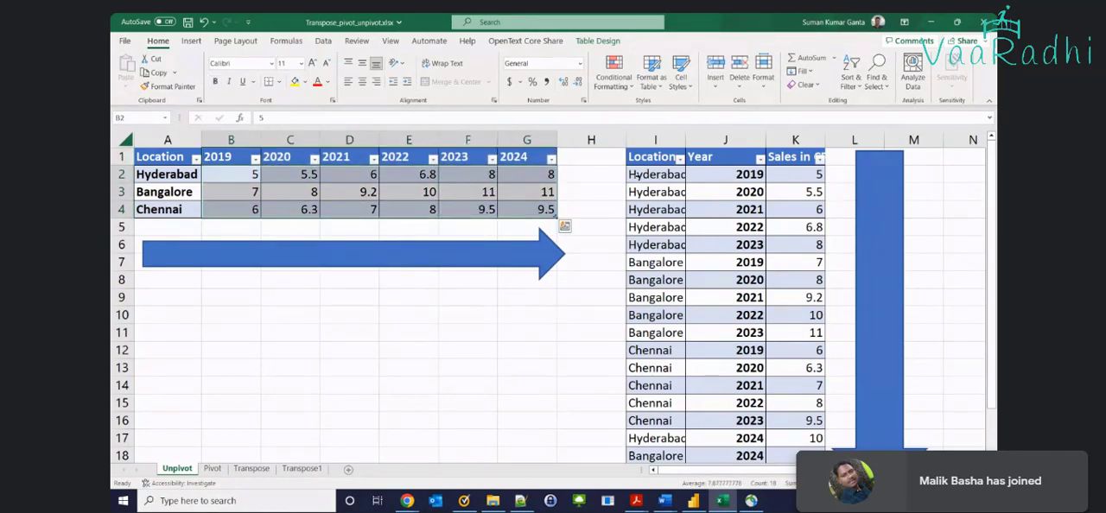
left_click(650, 157)
left_click(724, 157)
left_click(807, 153)
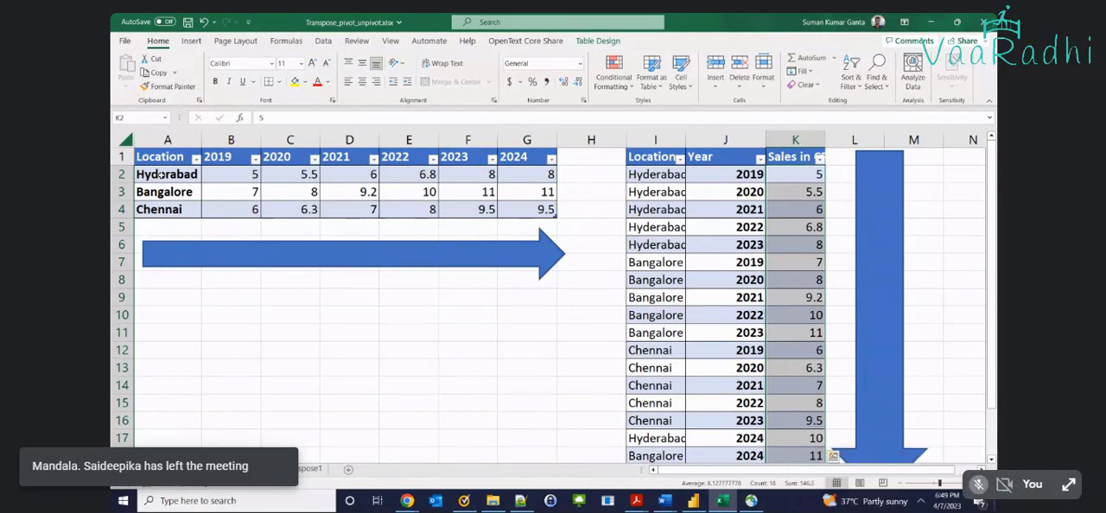
Highlight the wide table's locations in A2:A4, year headers in B1:G1 and sales values in B2:G4
left_click_drag(160, 176, 159, 205)
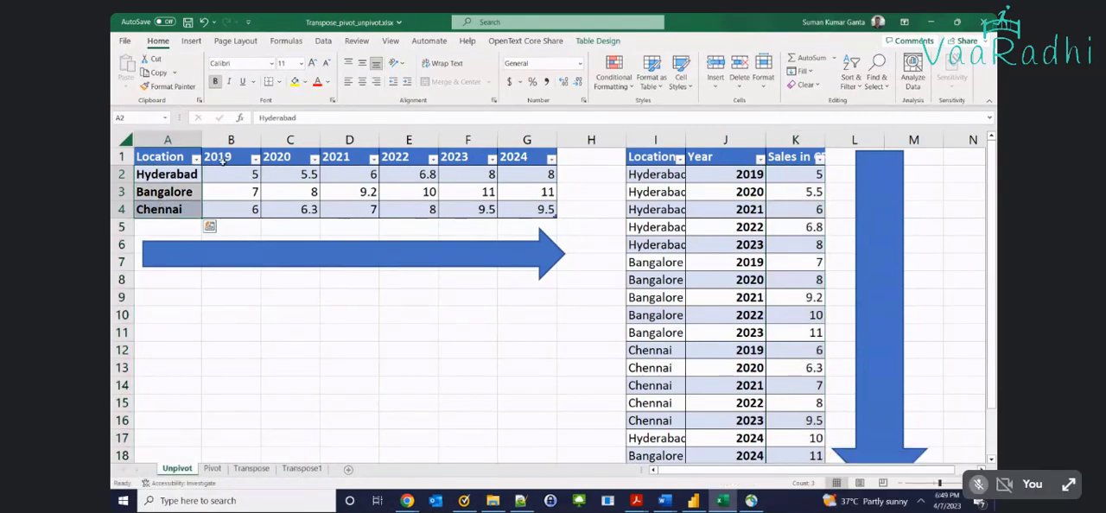
left_click_drag(222, 161, 514, 158)
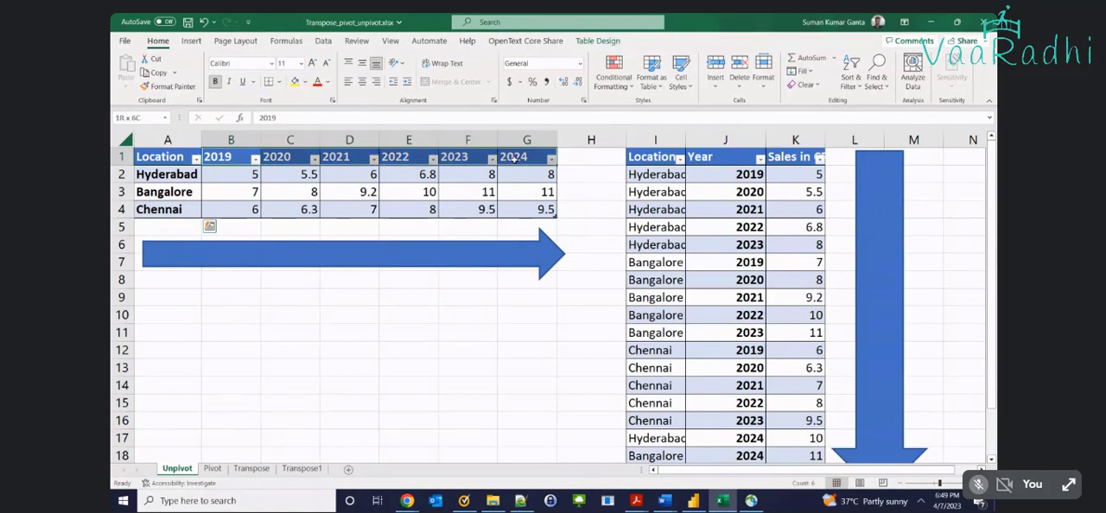
left_click_drag(229, 176, 546, 210)
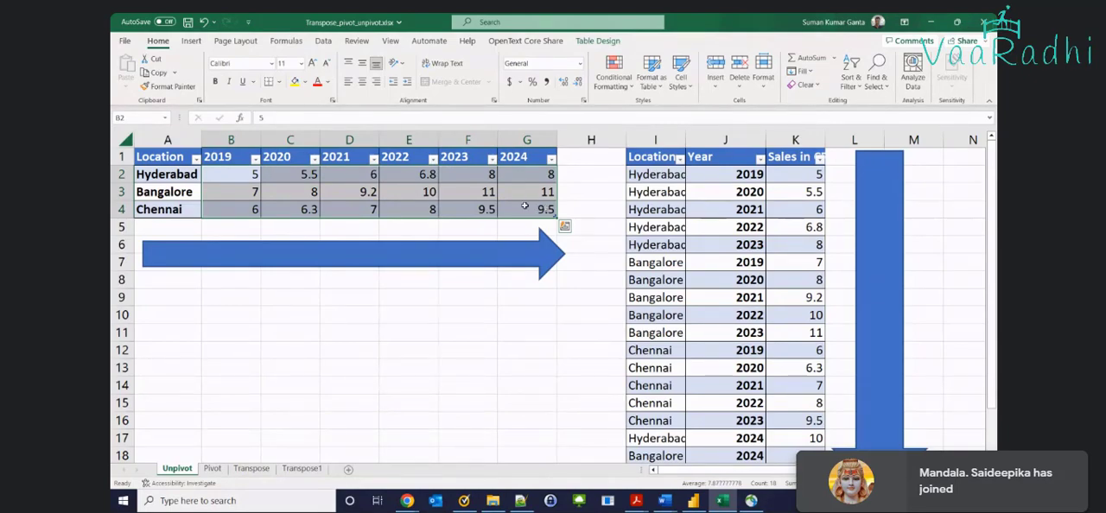
Move the down arrow away from the long table to around column M and select the Location header in I1
left_click(875, 203)
left_click_drag(875, 202, 921, 203)
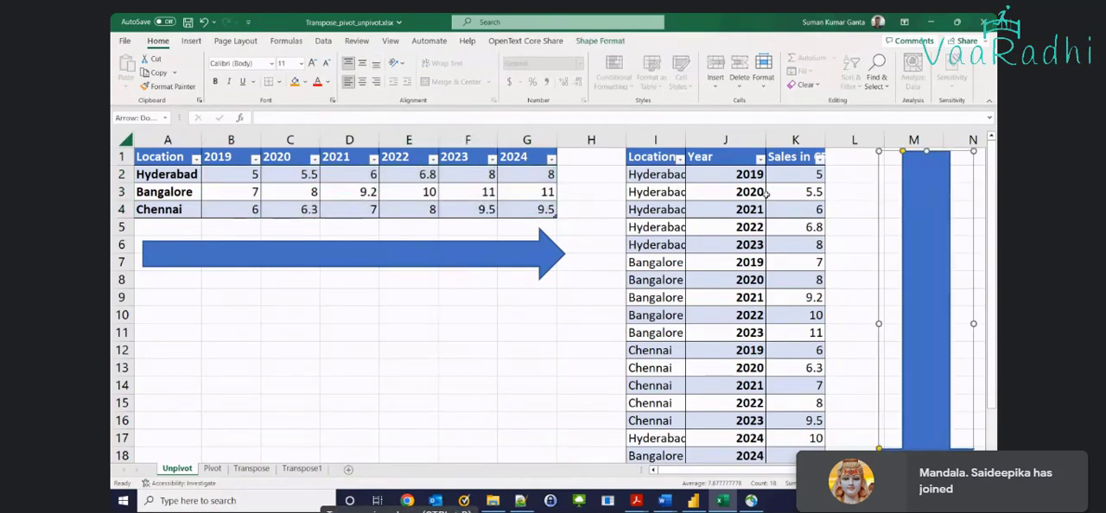
left_click(655, 159)
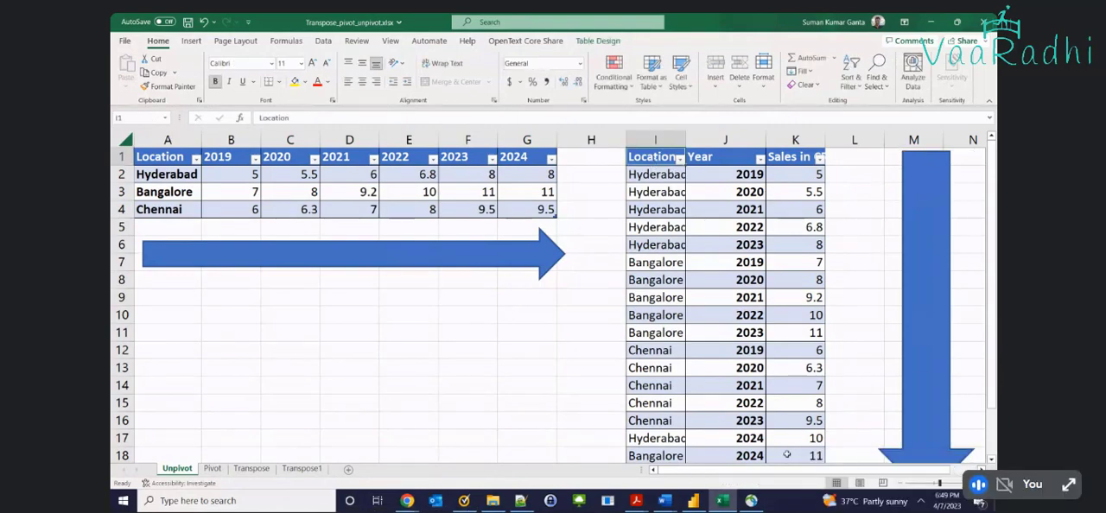
Point out the wide table's locations, its first and last year headers, 2019 and 2024, and its values in B2:G4
left_click_drag(162, 175, 160, 209)
left_click(216, 157)
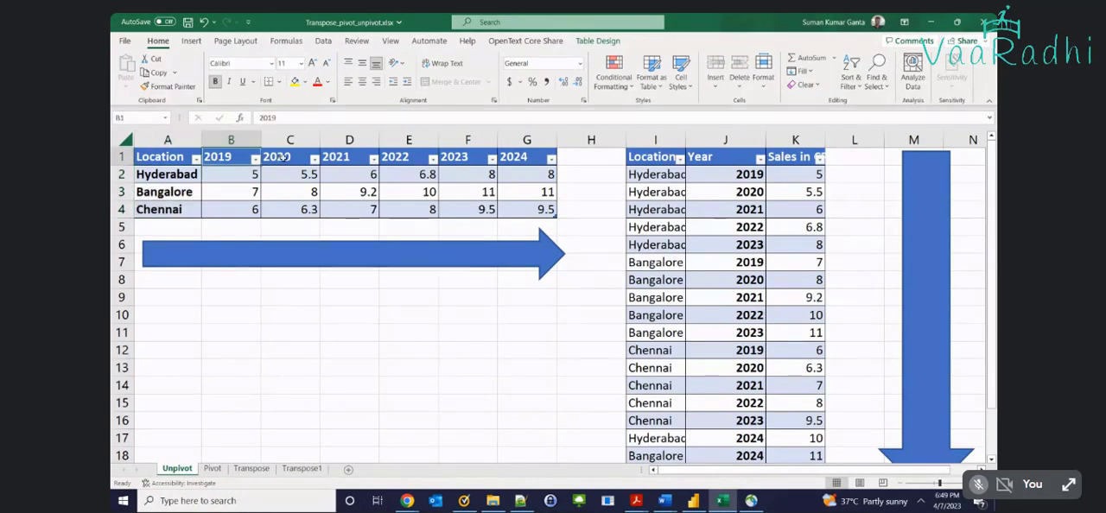
left_click(522, 157)
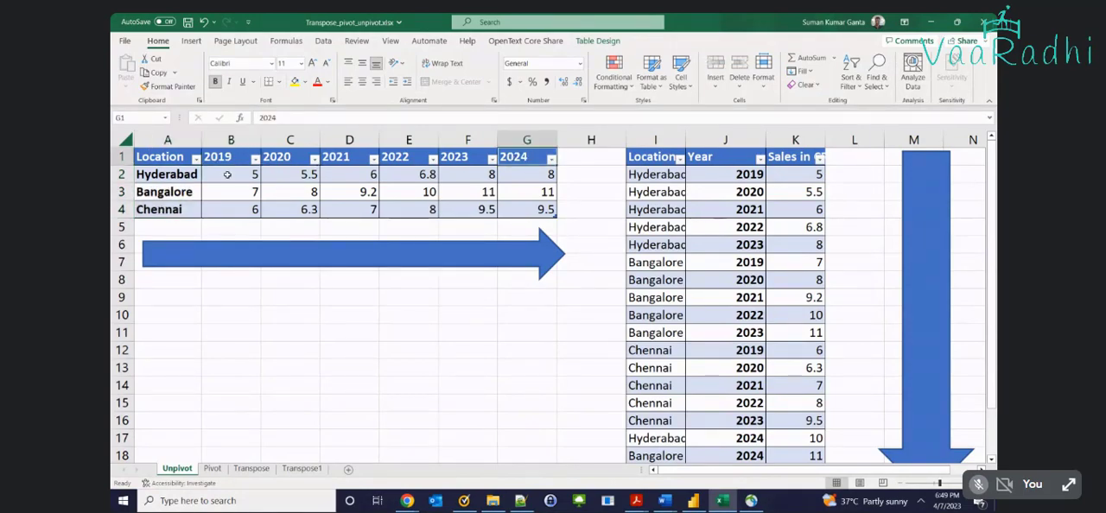
left_click_drag(227, 175, 533, 210)
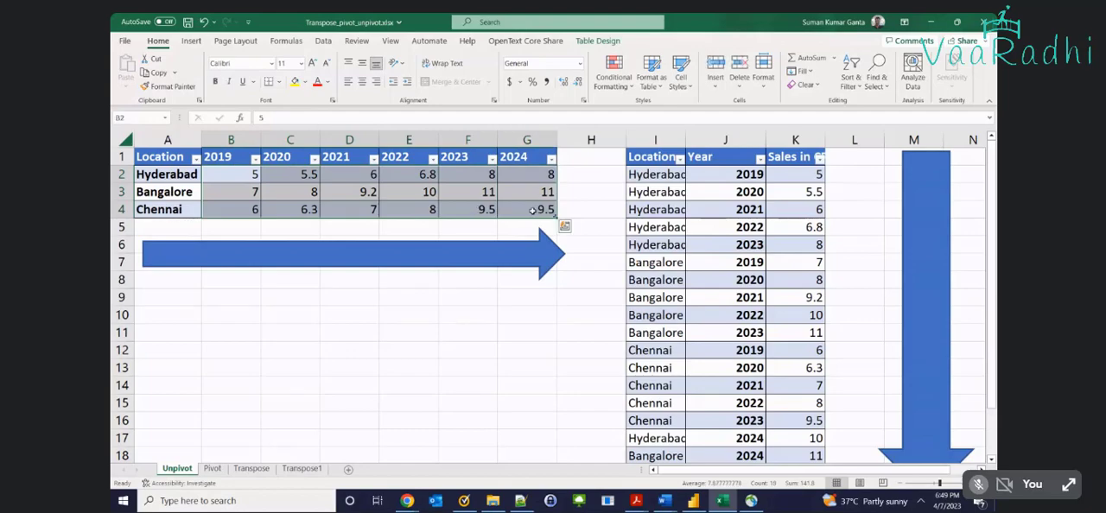
Compare the whole wide table in A1:G4 with the long table's rows from its headers down to its end
left_click(663, 157)
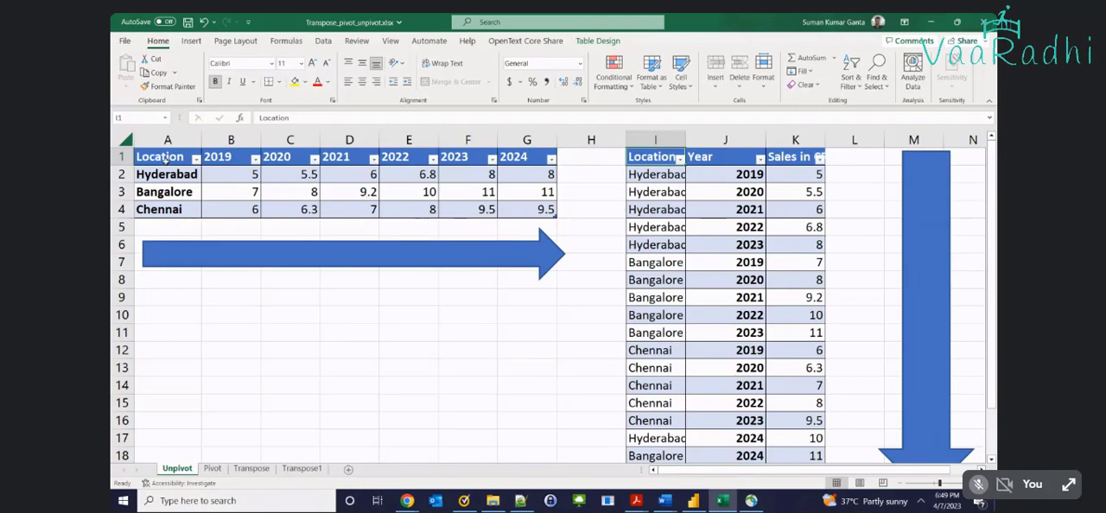
left_click_drag(165, 158, 518, 209)
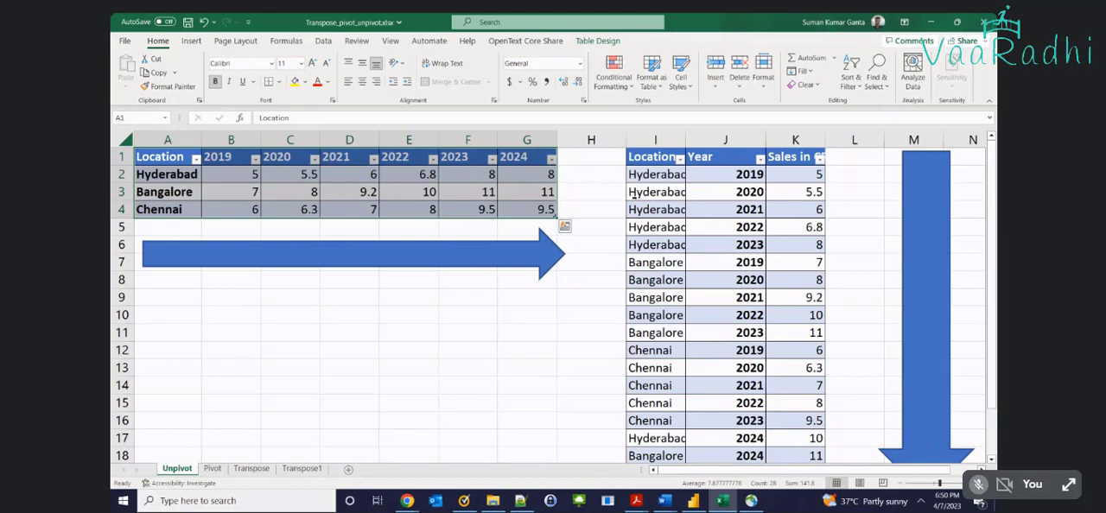
left_click(657, 160)
scroll(730, 225, "down", 2)
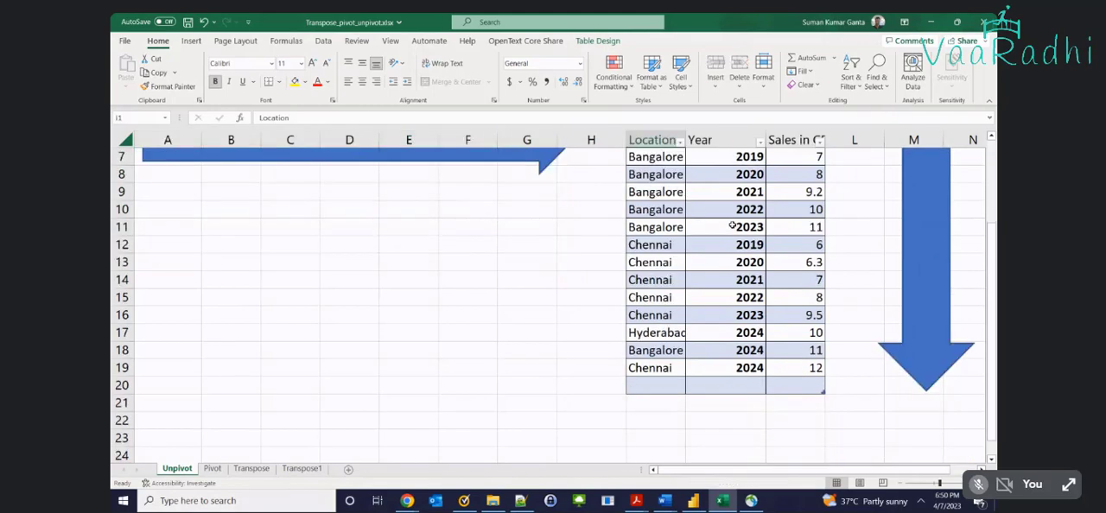
scroll(687, 317, "up", 2)
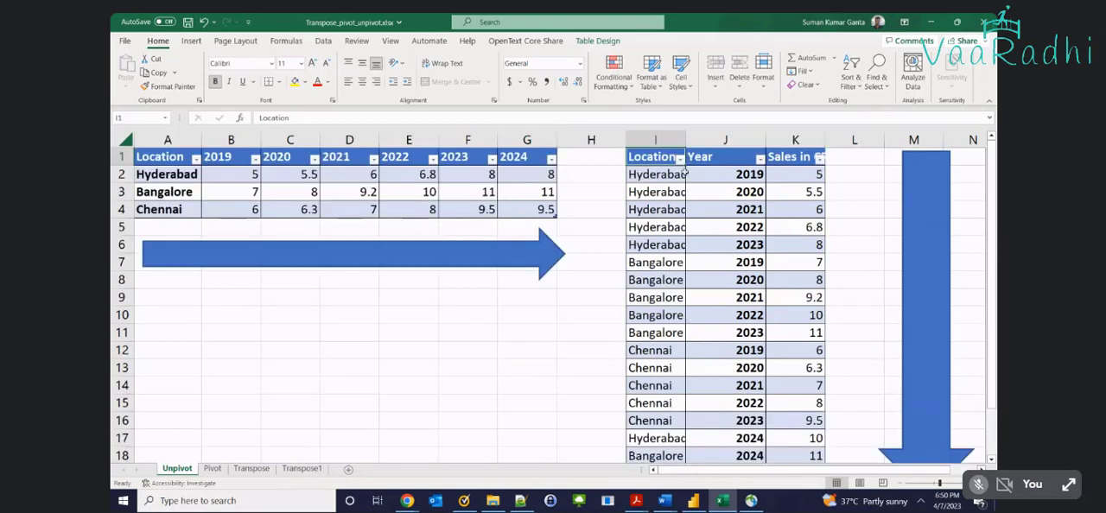
Fit column I's width to its location names and point out the long table's Location and Year headers
double_click(686, 140)
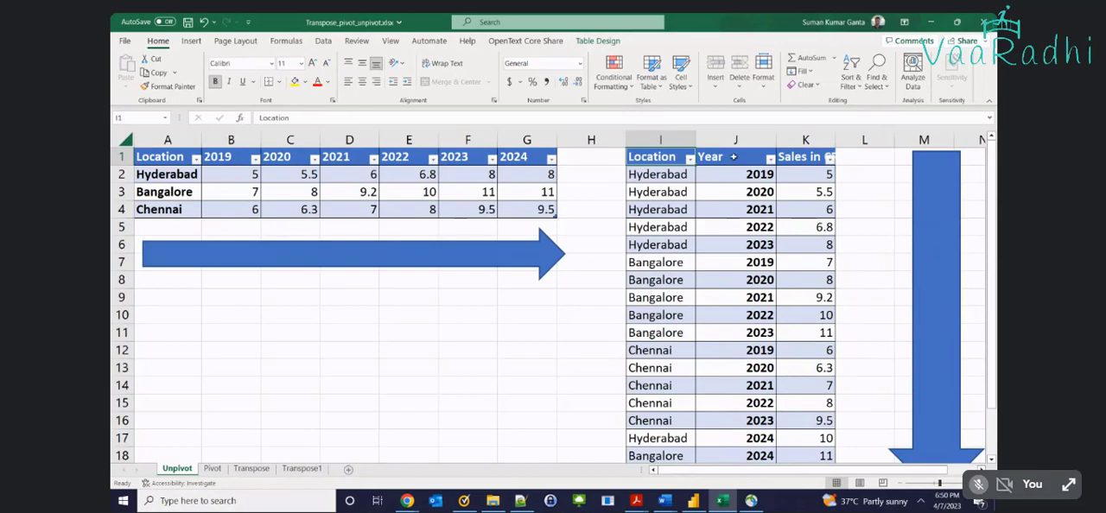
left_click(733, 159)
left_click(663, 158)
left_click(716, 156)
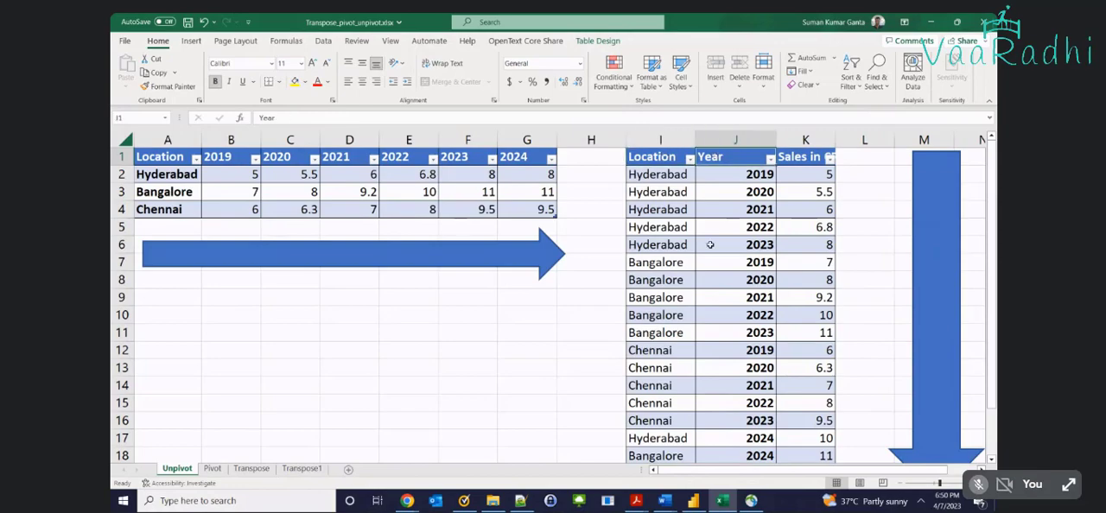
Highlight the long table's header row I1:K1 and single out its Year column
left_click(632, 159)
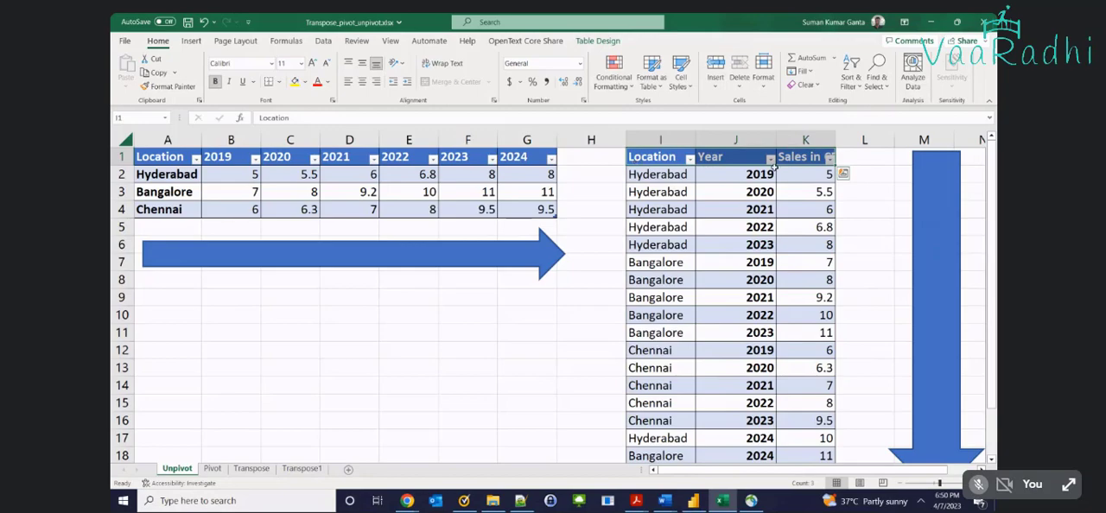
left_click(737, 156)
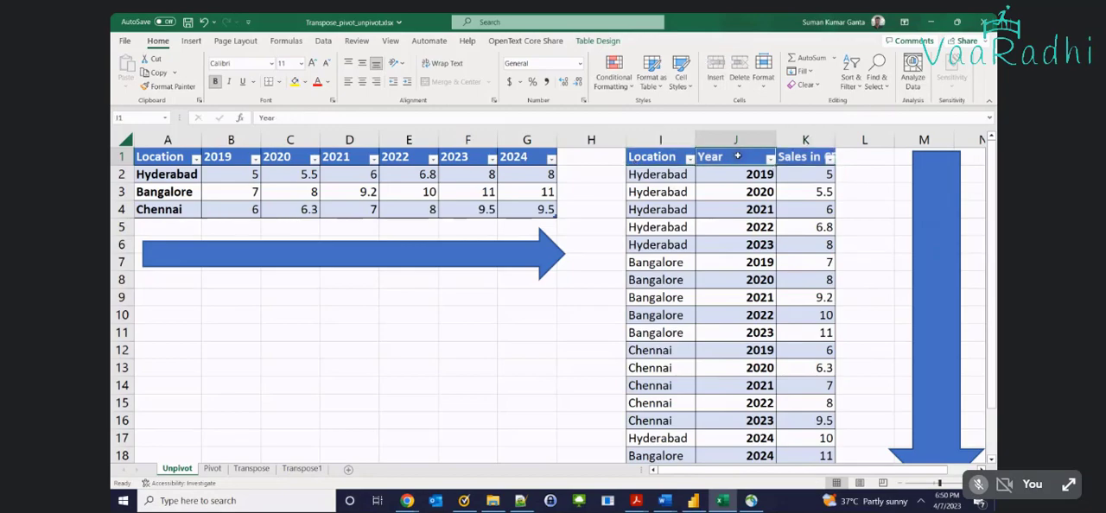
left_click(631, 157)
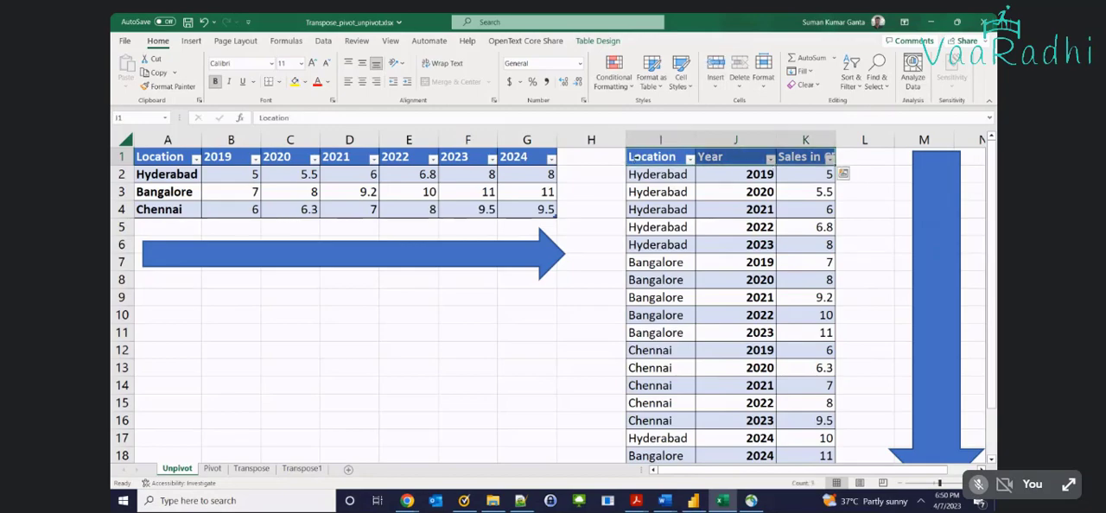
left_click(756, 228)
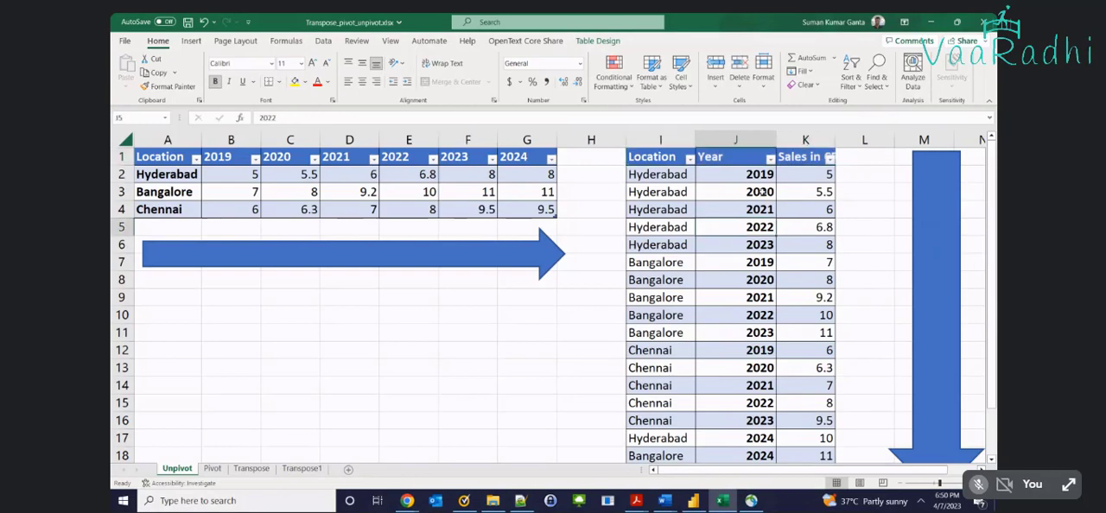
left_click(741, 161)
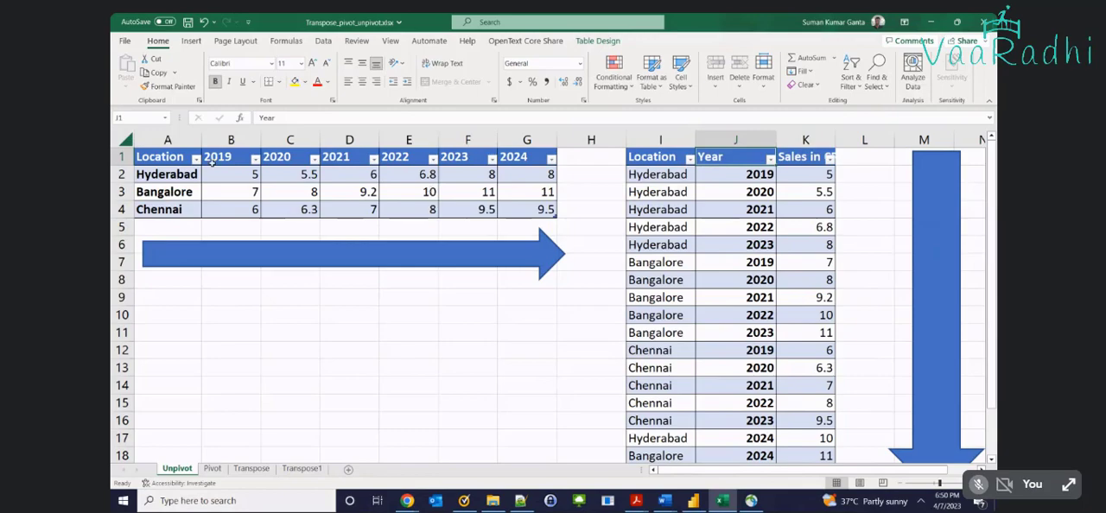
Highlight the wide table's year headers in B1:G1 and locations in A2:A4 for comparison with the Year column
left_click_drag(212, 162, 513, 162)
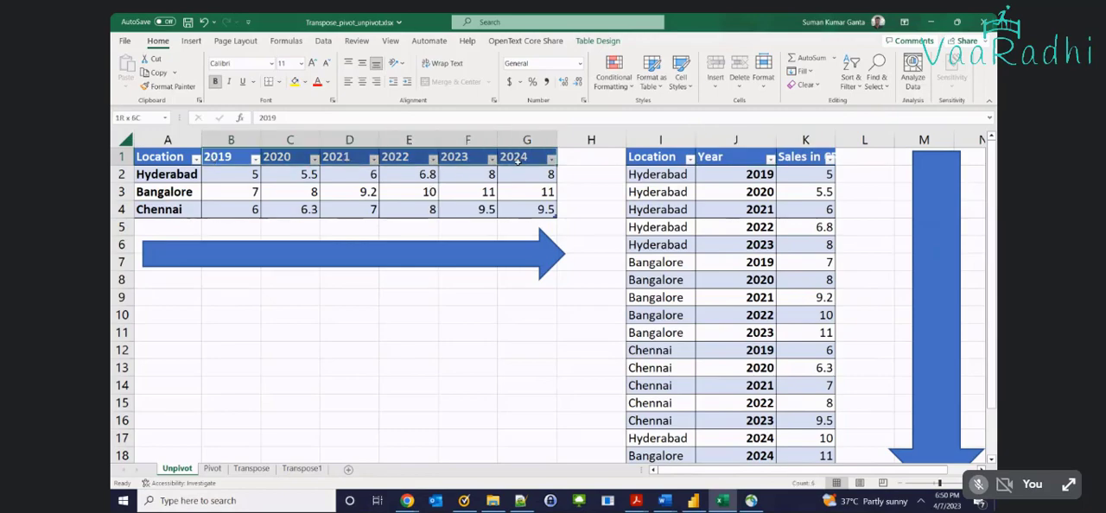
left_click_drag(170, 173, 170, 210)
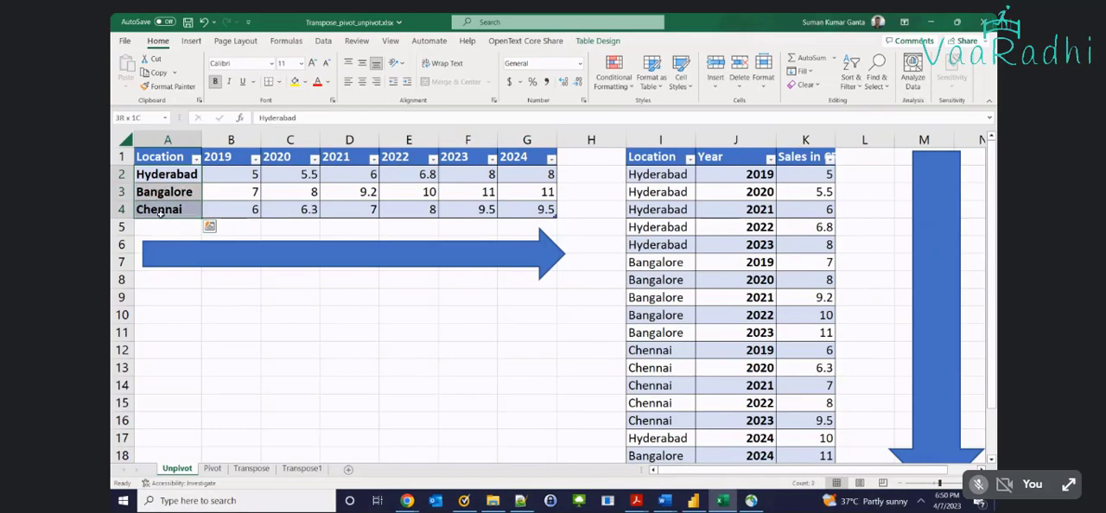
left_click_drag(232, 159, 512, 166)
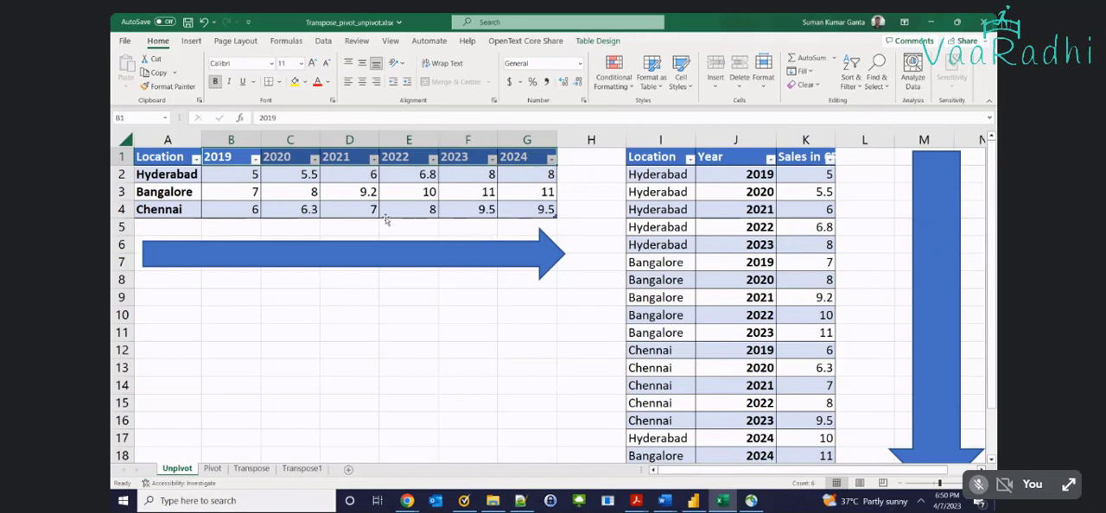
Undo the column width and arrow adjustments and the 2024 years and sales entered in the long table
left_click(302, 263)
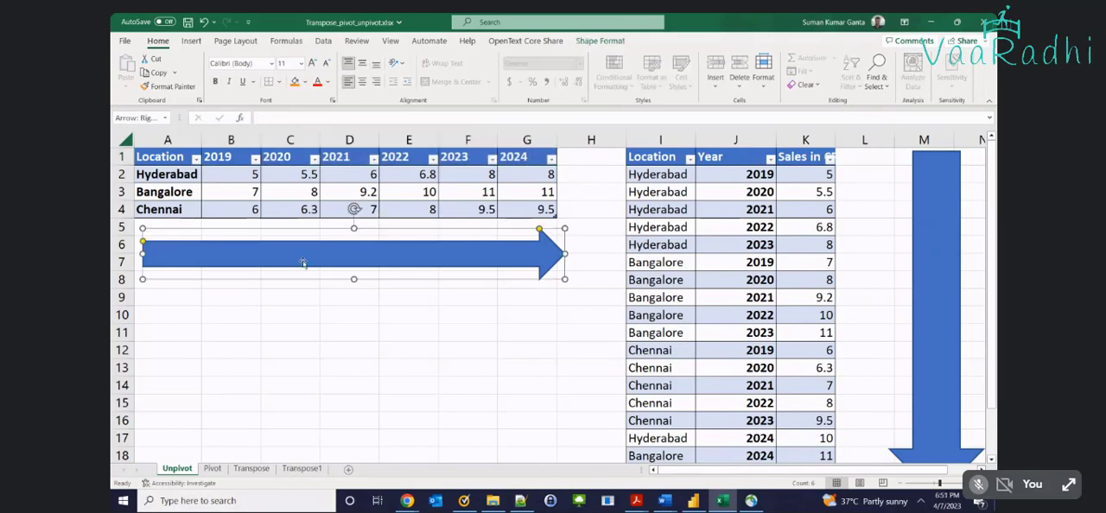
key("ctrl+z")
key("ctrl+z")
key("ctrl+z")
key("ctrl+z")
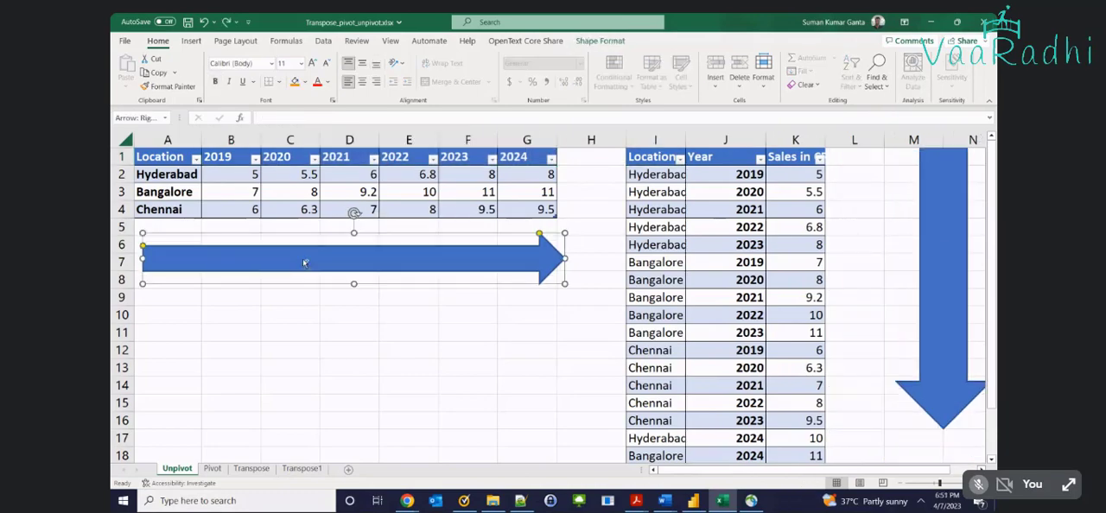
key("ctrl+z")
key("ctrl+z")
key("ctrl+z")
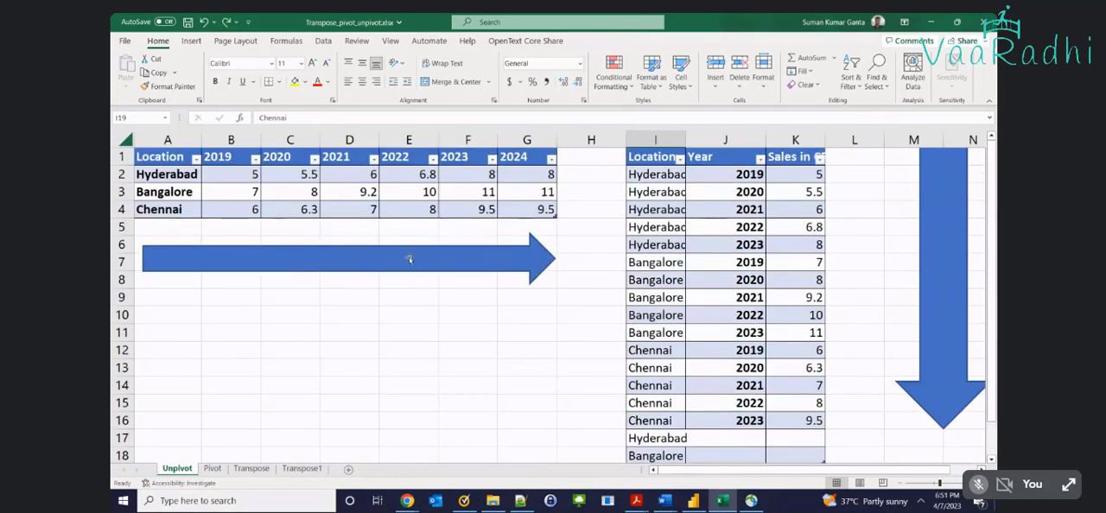
Undo the locations added below row 16 of the long table and the right arrow under the wide table
left_click_drag(655, 156, 750, 418)
key("ctrl+z")
key("ctrl+z")
key("ctrl+z")
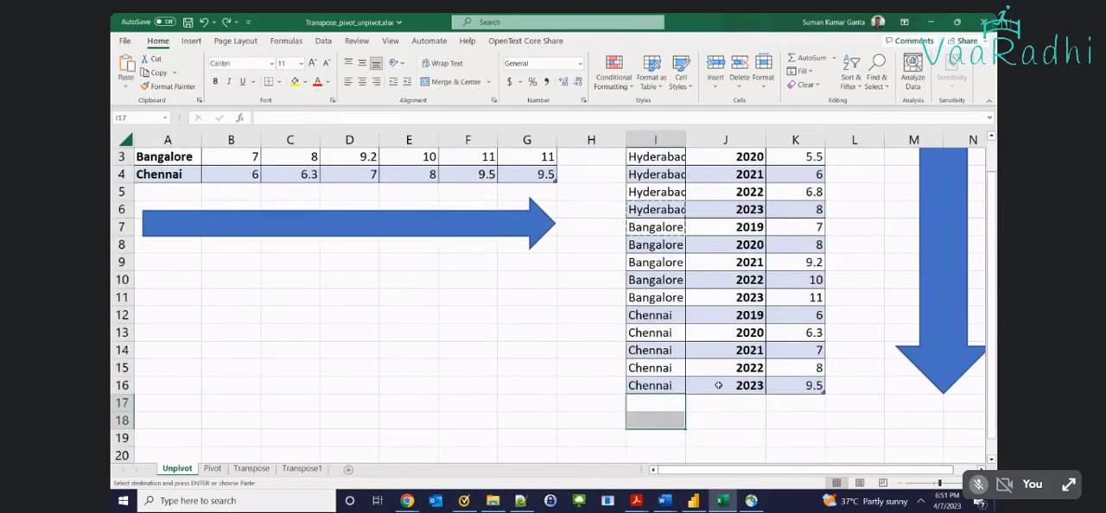
key("ctrl+z")
key("ctrl+z")
key("ctrl+z")
key("ctrl+z")
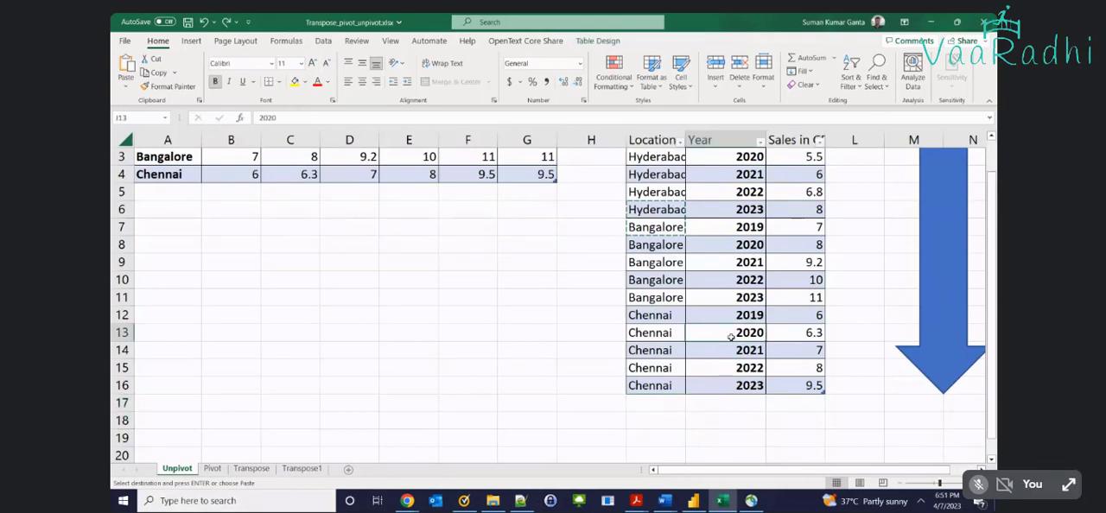
Undo the 2024 column added to the wide table
key("ctrl+z")
key("ctrl+z")
key("ctrl+z")
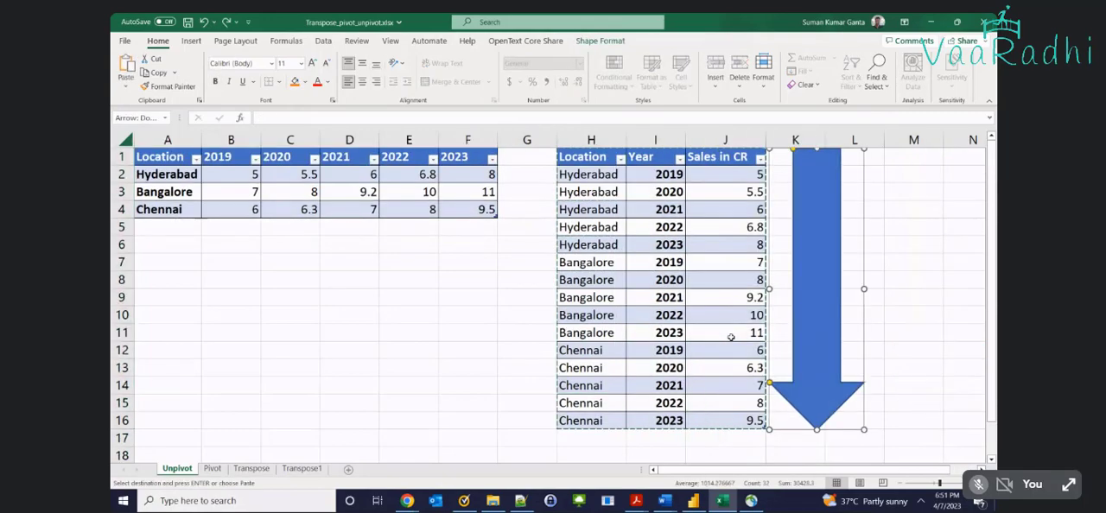
Highlight the wide table in A1:F4 and undo the down arrow and the long table pasted in H1:J16
left_click_drag(175, 156, 481, 216)
key("ctrl+z")
key("ctrl+z")
key("ctrl+z")
key("ctrl+z")
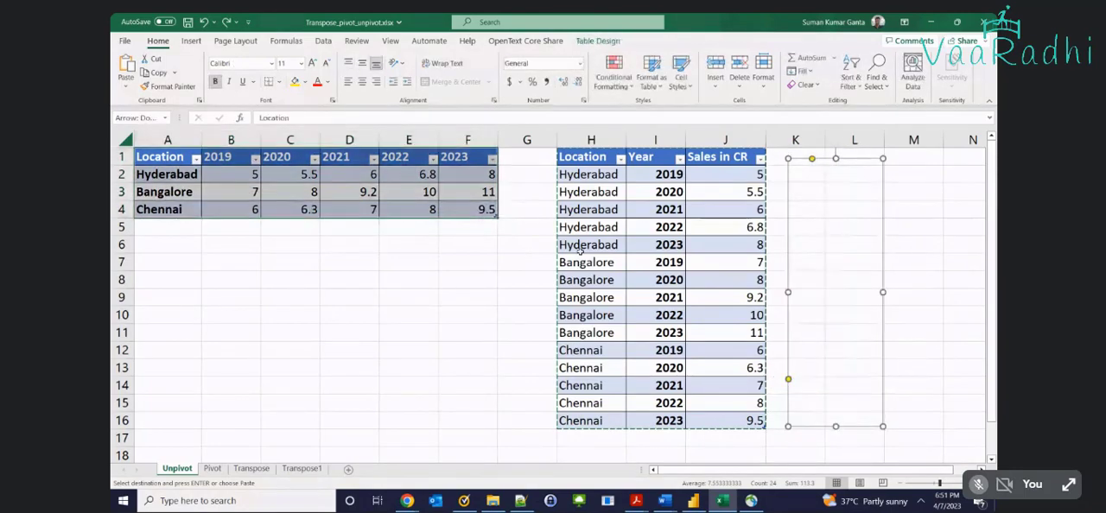
Save the workbook while checking the Pivot sheet's table, and return to cell C12 on the Unpivot sheet
key("ctrl+Page_Down")
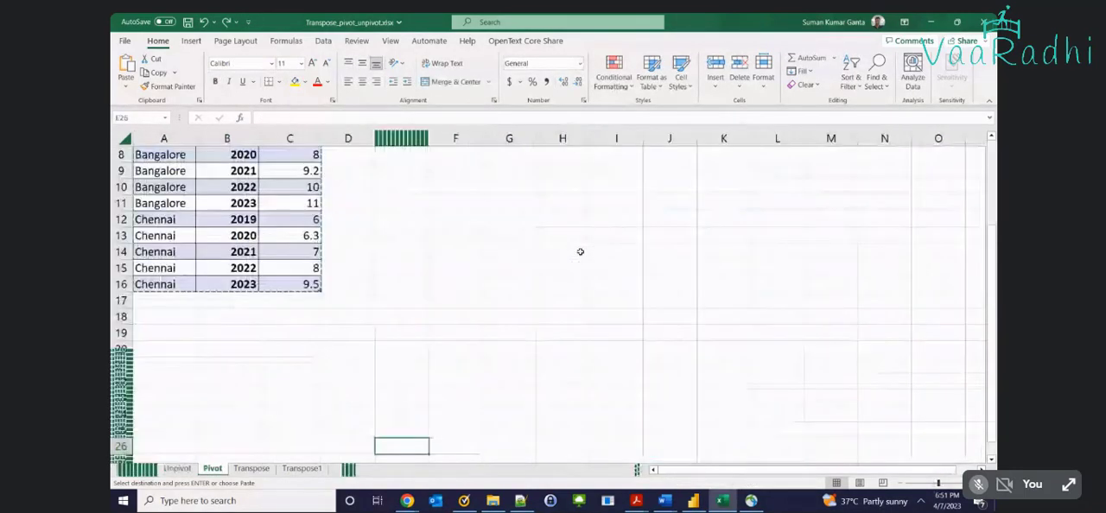
scroll(288, 324, "up", 3)
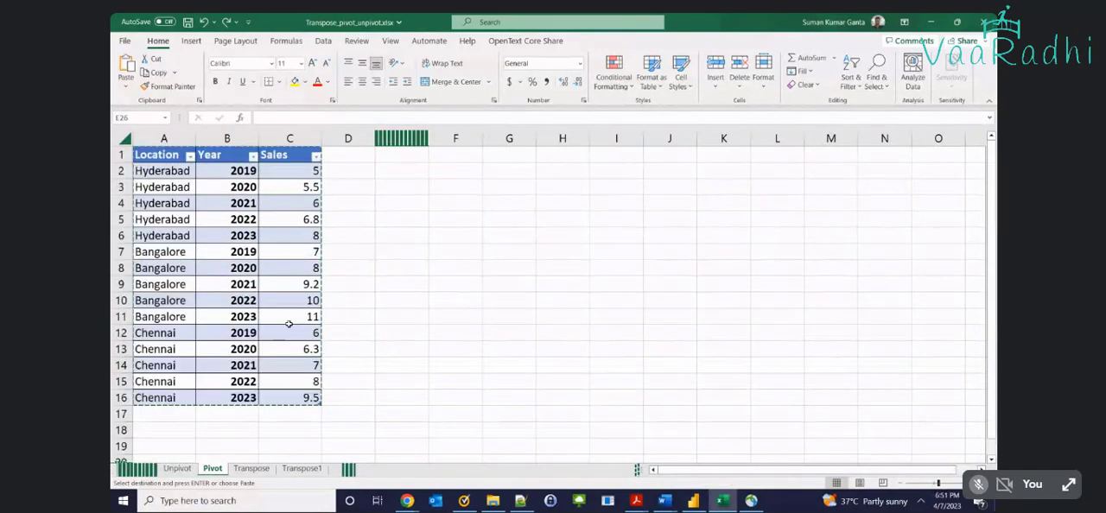
key("ctrl+s")
left_click(177, 467)
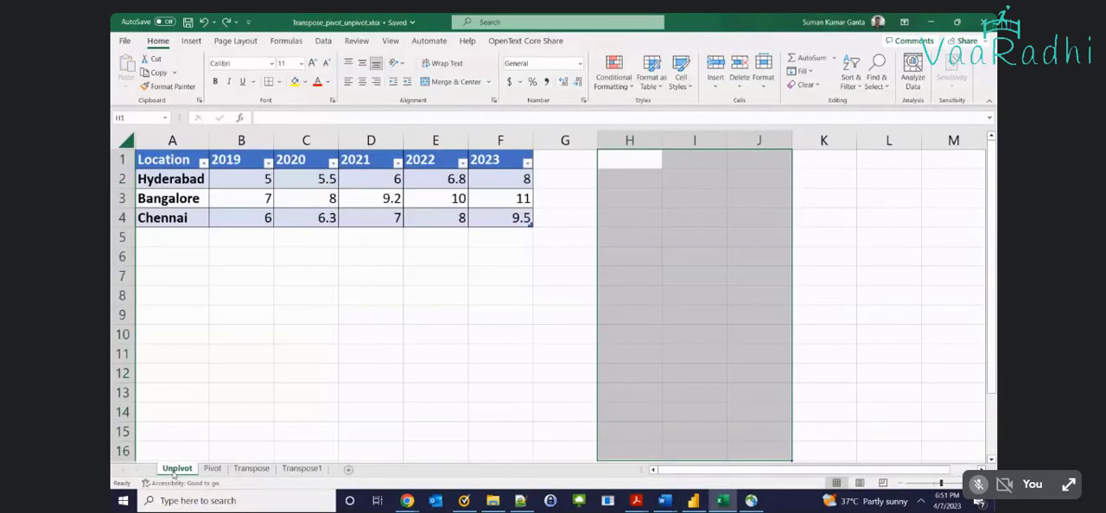
left_click(291, 372)
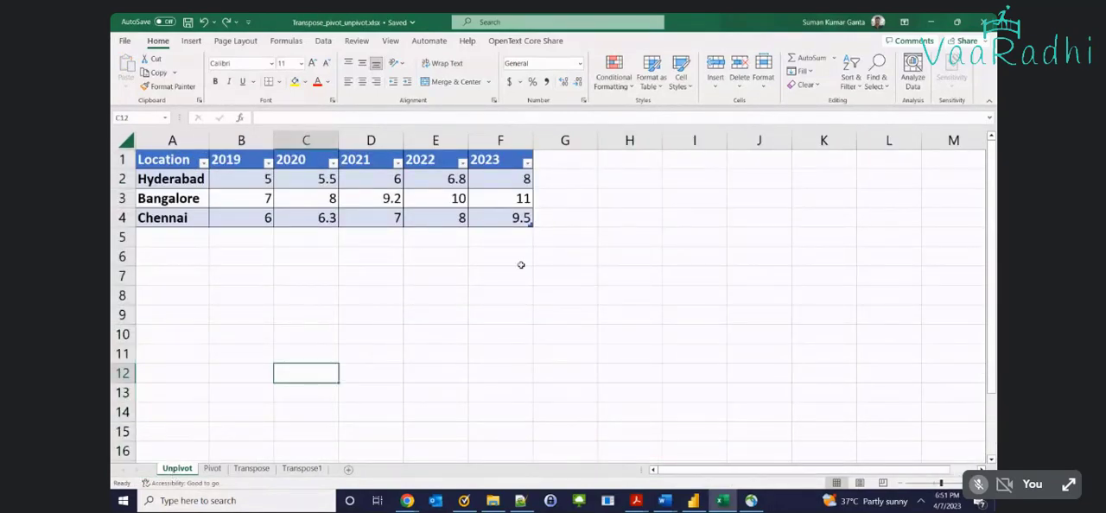
Switch to Power BI Desktop and add Transpose_pivot_unpivot.xlsx as a new Excel workbook source in Power Query Editor
left_click(695, 500)
left_click(581, 262)
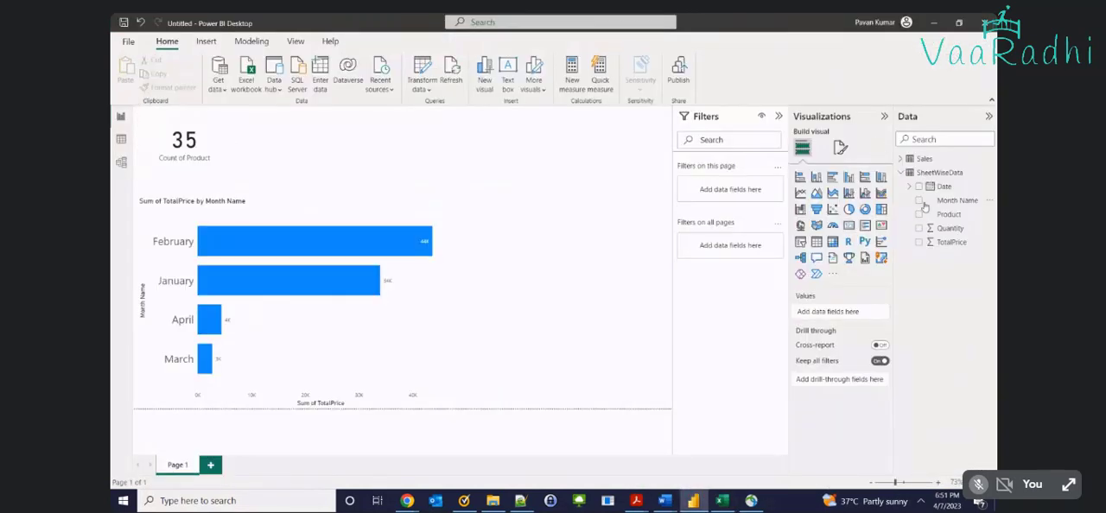
left_click(421, 77)
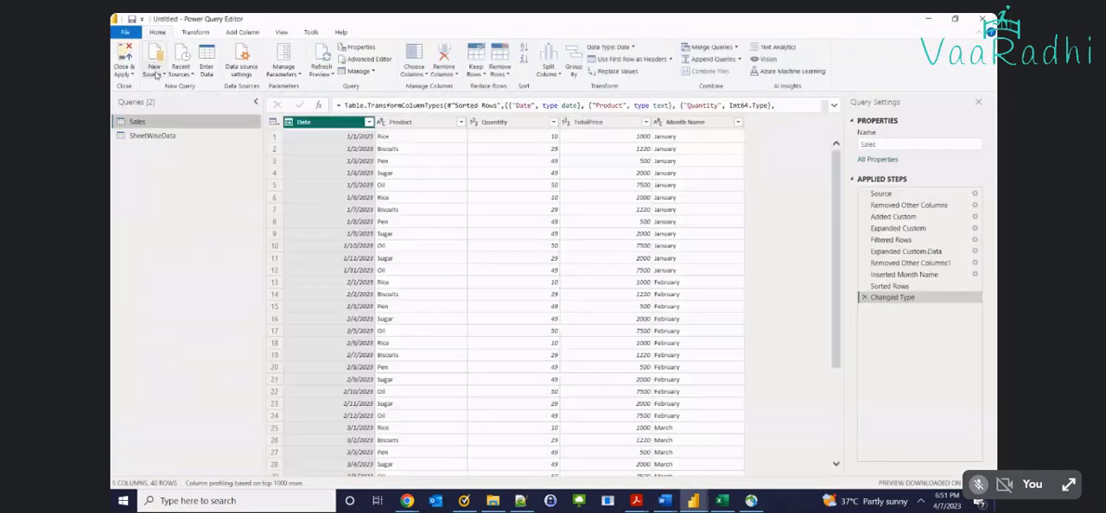
left_click(156, 73)
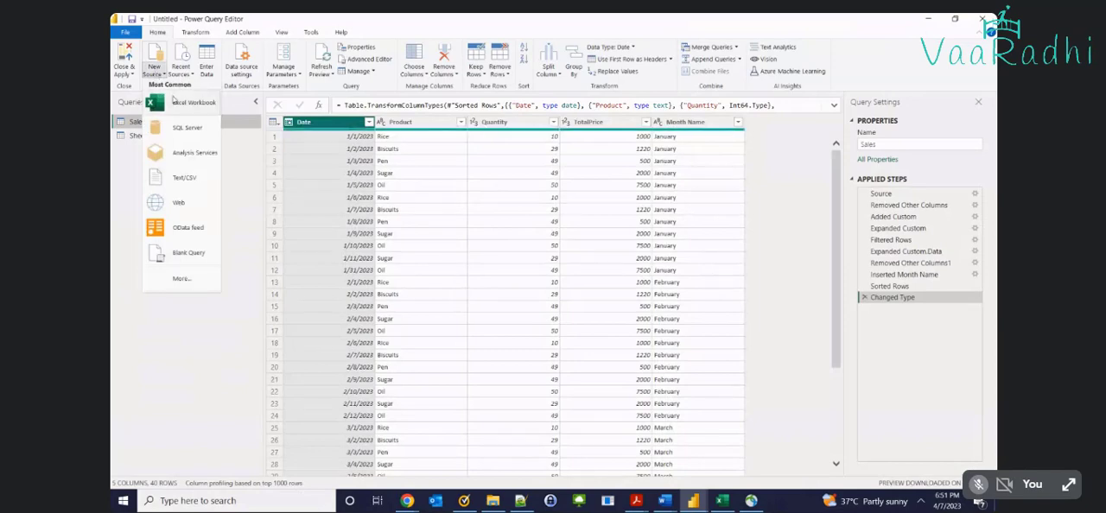
left_click(176, 102)
double_click(227, 101)
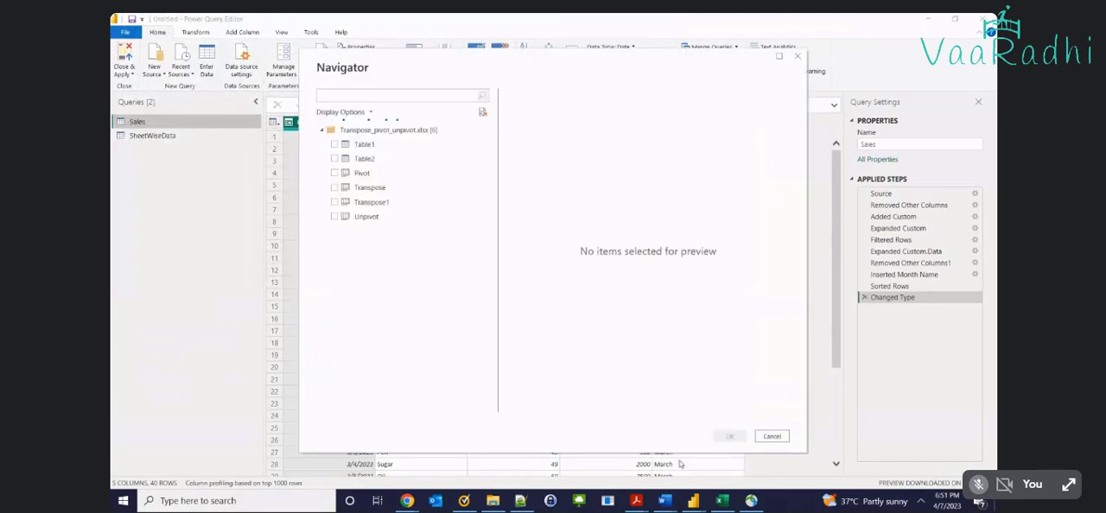
Check the long table on the Pivot sheet in Excel and import that sheet into Power Query as a query
left_click(722, 501)
left_click(211, 469)
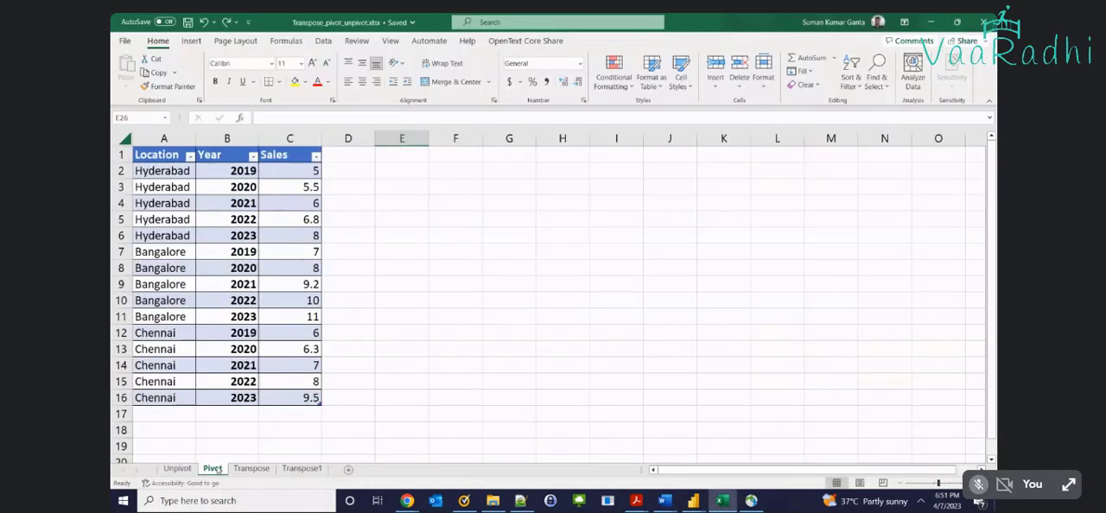
left_click_drag(144, 154, 285, 385)
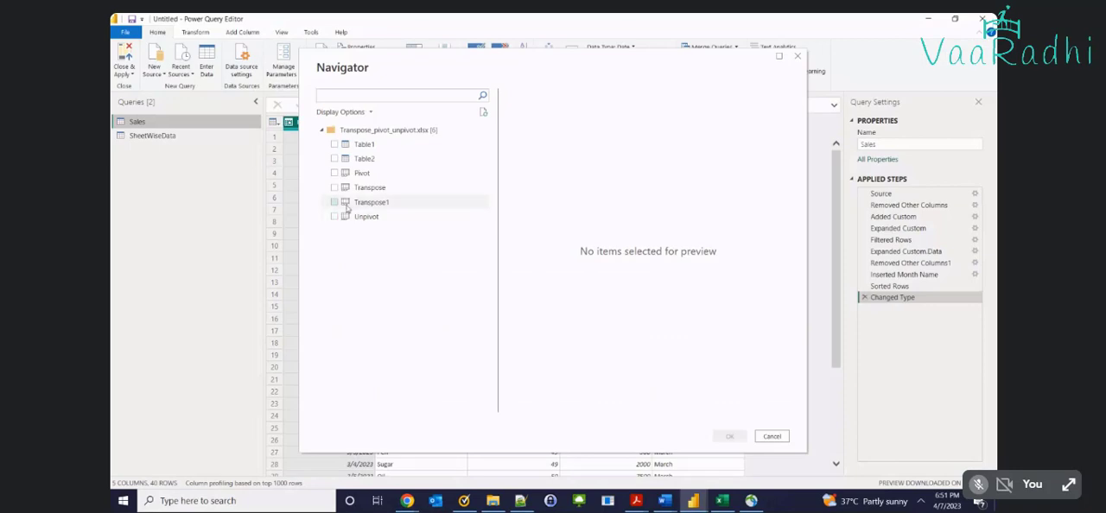
left_click(335, 173)
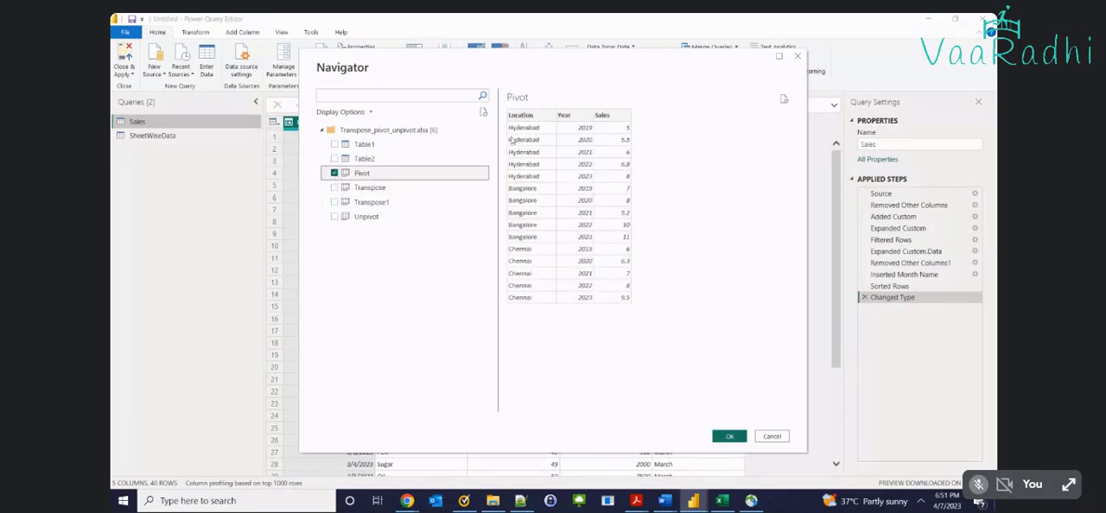
left_click(722, 435)
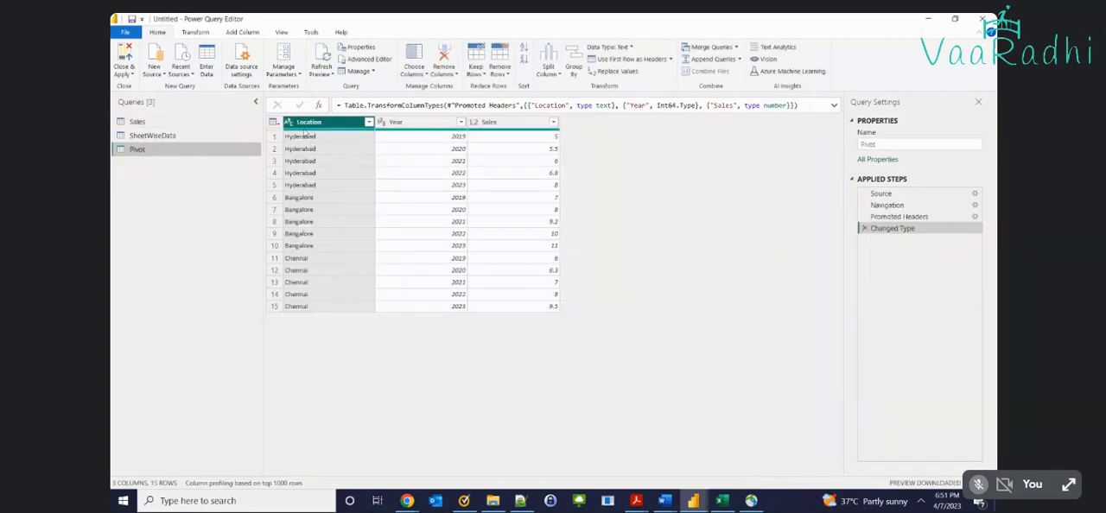
Close and apply the Power Query changes, and expand the loaded Pivot table to list its fields
left_click(123, 58)
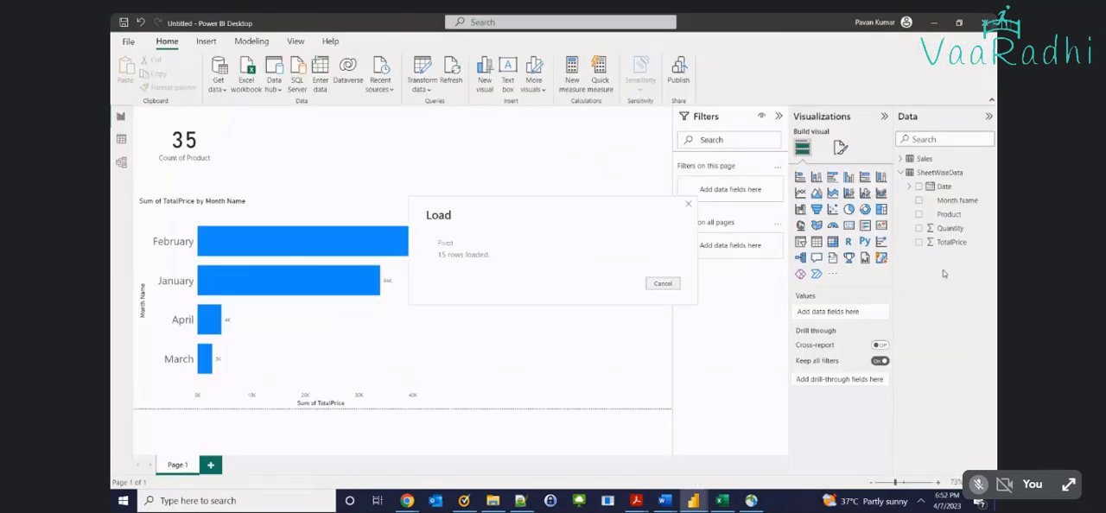
left_click(907, 185)
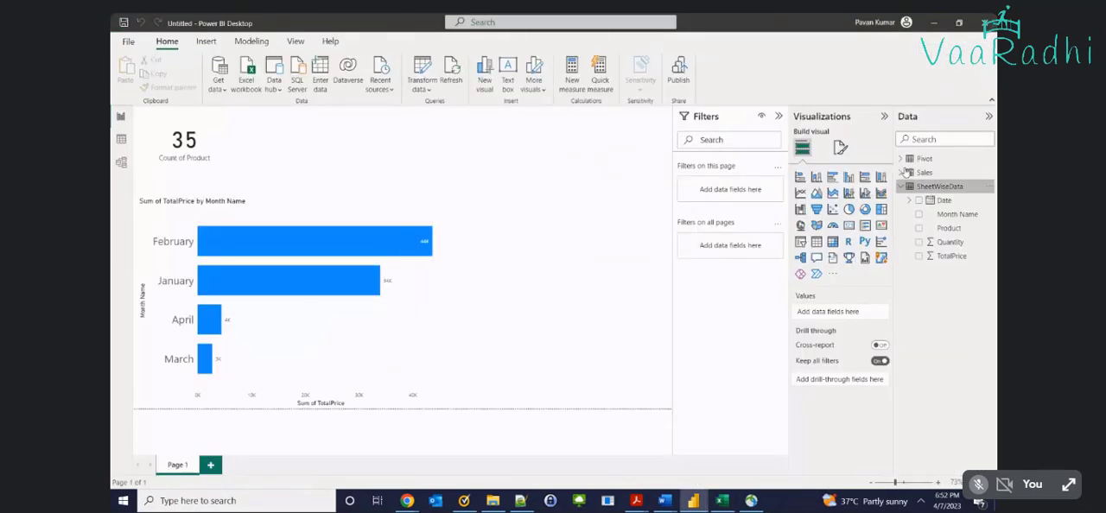
left_click(901, 159)
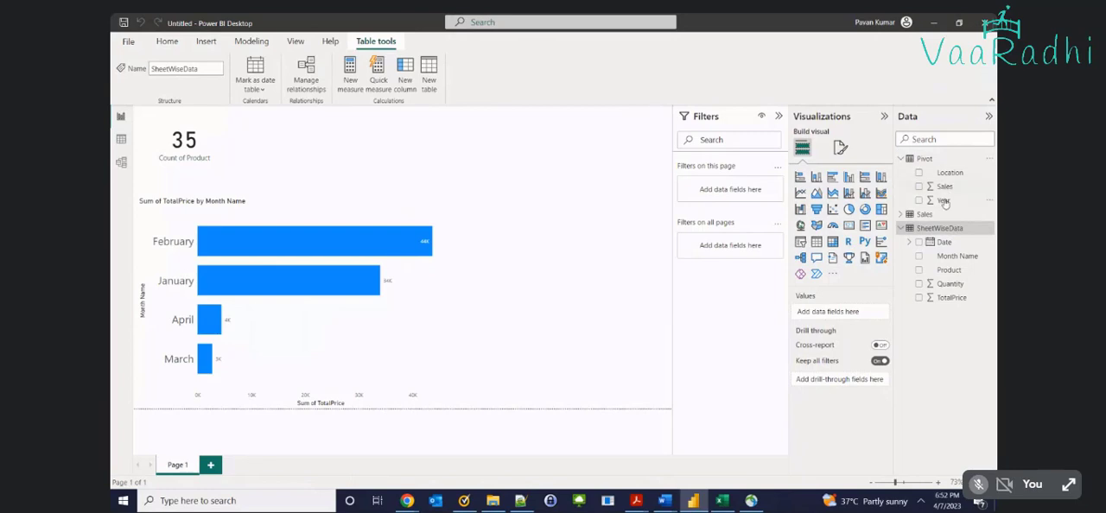
Add an empty matrix visual to Page 1 and enlarge it in the free area beside the bar chart
left_click(534, 209)
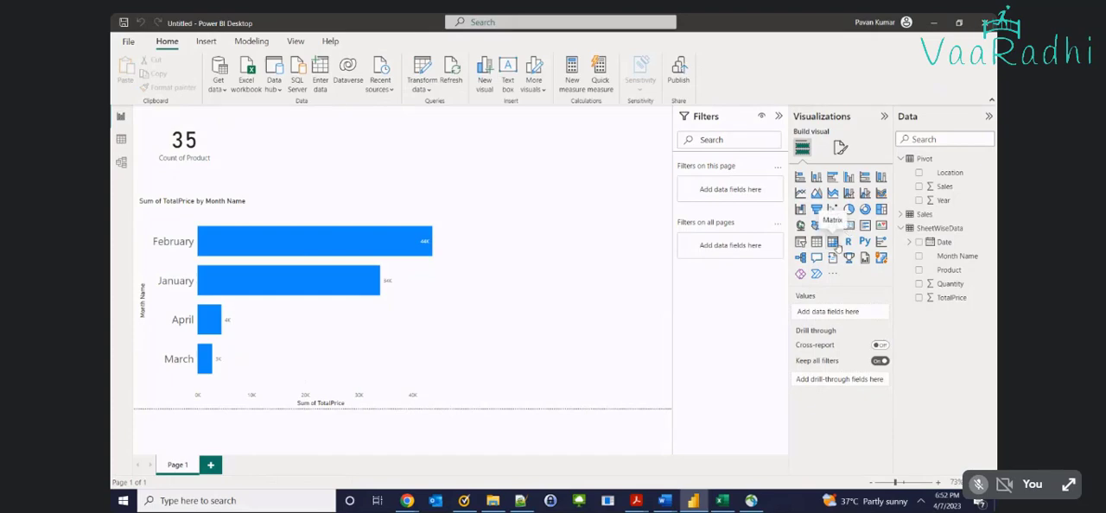
left_click(834, 244)
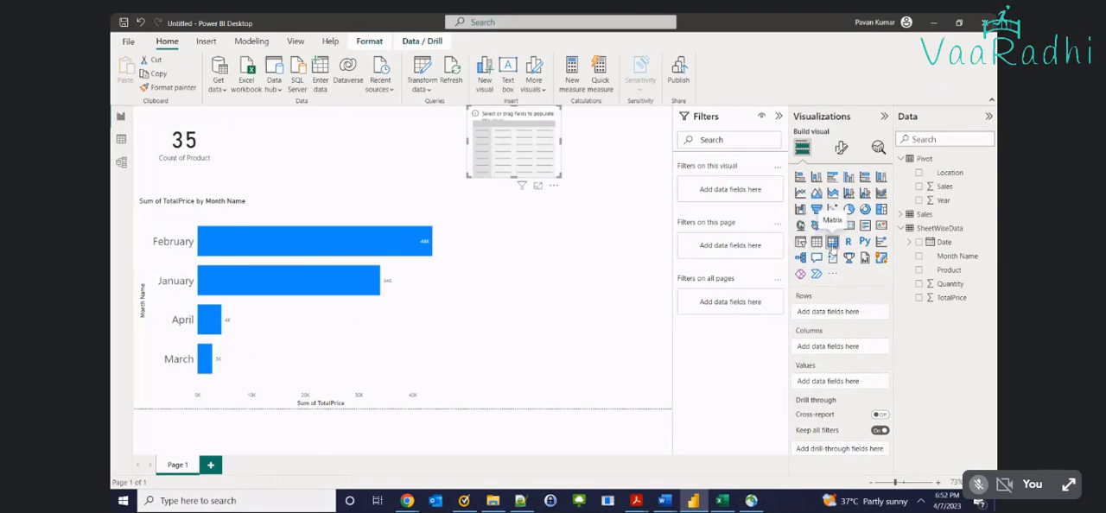
left_click_drag(533, 166, 636, 386)
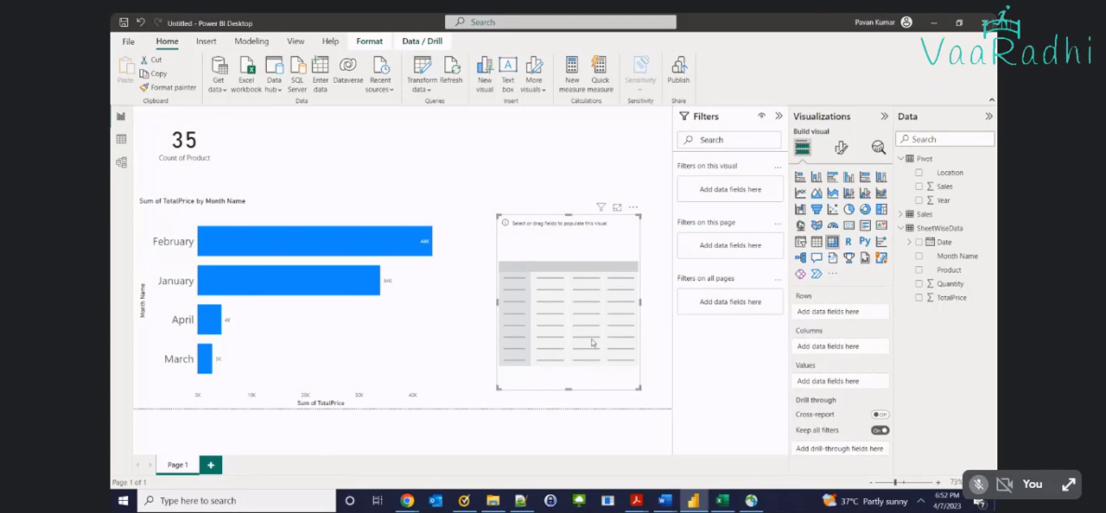
Switch to Excel and examine the location names in A2:A4 on the Unpivot sheet as the intended matrix rows
left_click(493, 501)
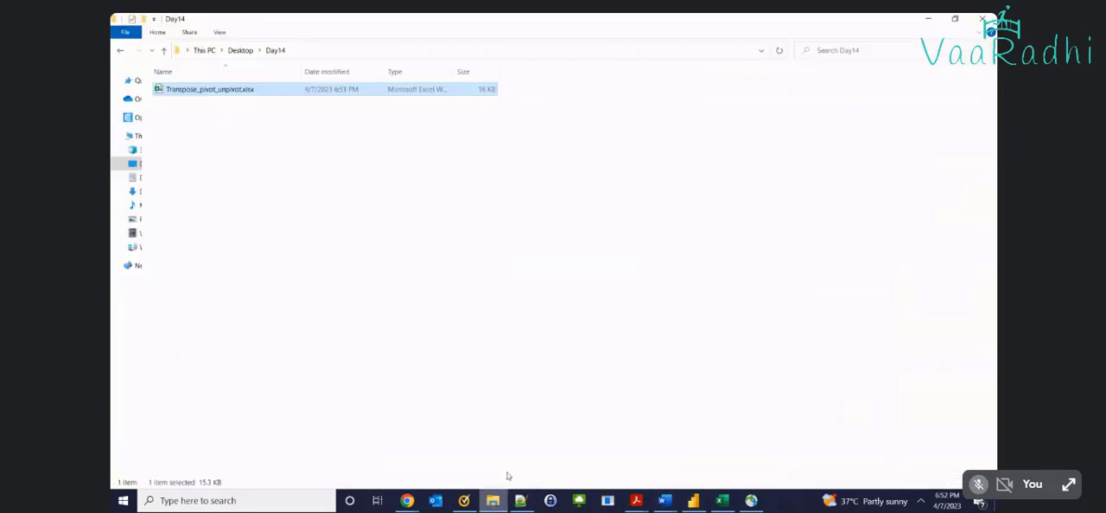
double_click(235, 89)
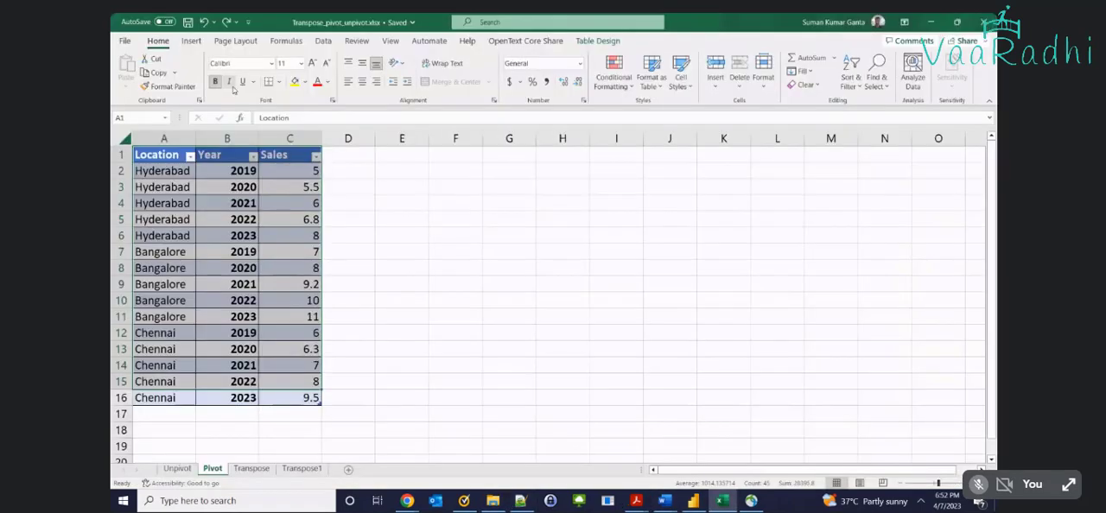
left_click(177, 469)
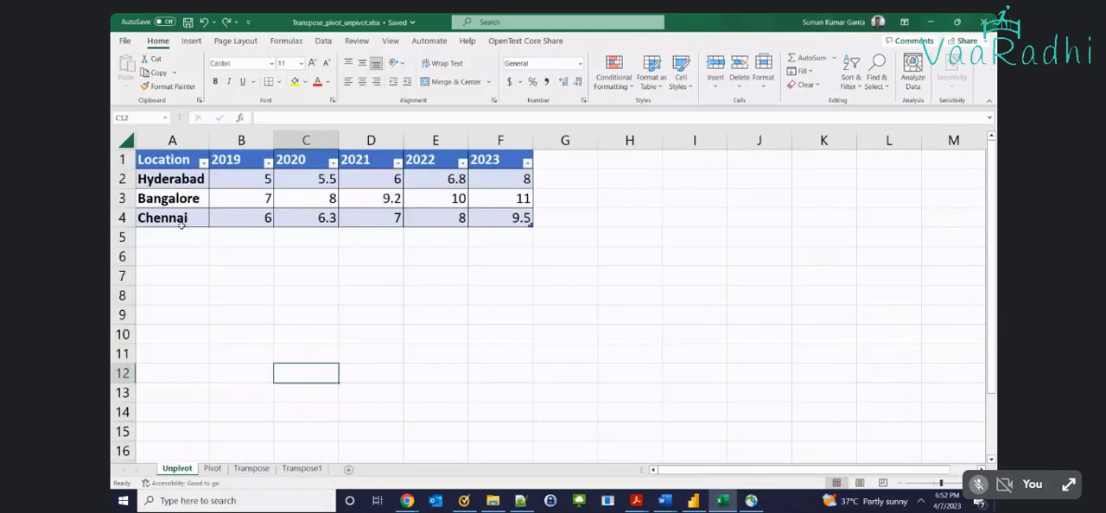
left_click(170, 178)
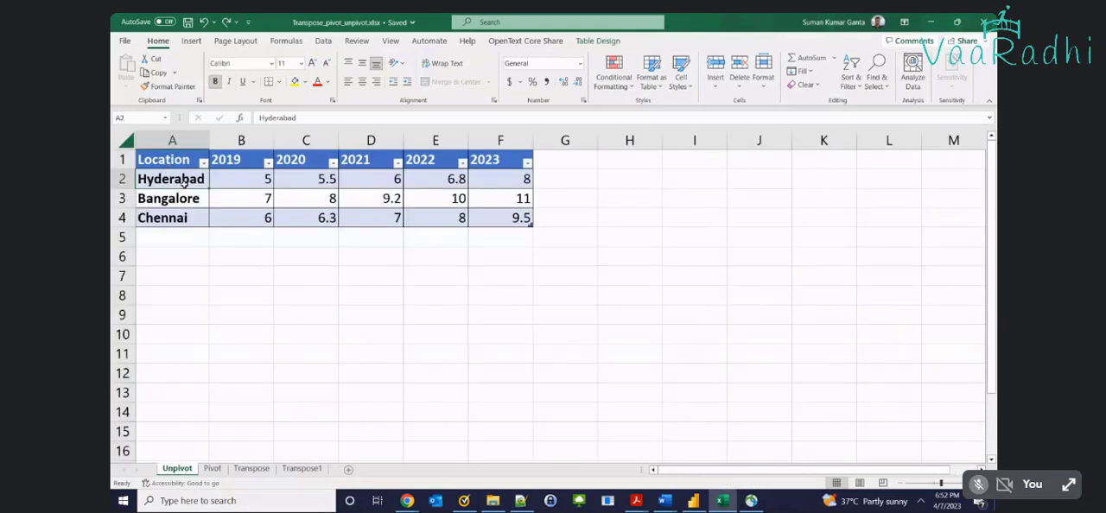
mouse_move(182, 216)
left_mouse_down()
mouse_move(175, 182)
mouse_move(180, 208)
left_mouse_up()
left_click(176, 182)
left_click(172, 172)
left_click(169, 200)
left_click(173, 216)
left_click_drag(172, 184, 174, 208)
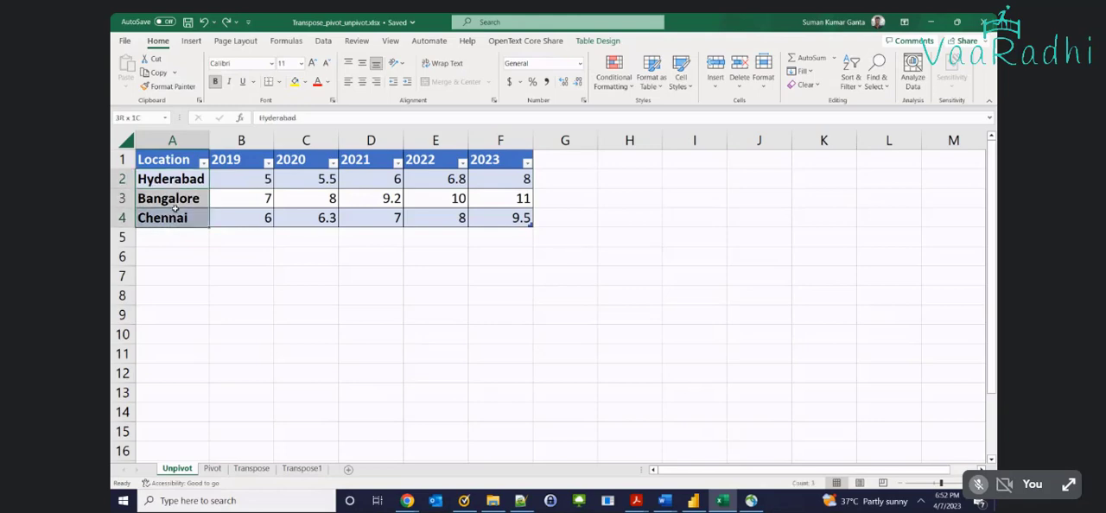
Examine the year headings in B1:F1 and the sales values in B2:F4, and compare them with the Pivot sheet's table
left_click_drag(231, 164, 517, 162)
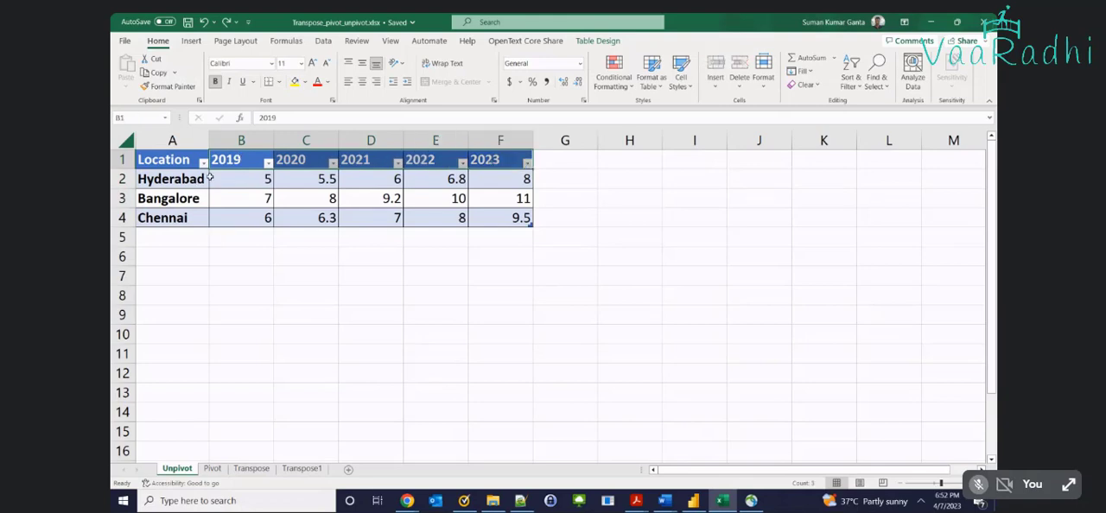
left_click_drag(220, 178, 480, 224)
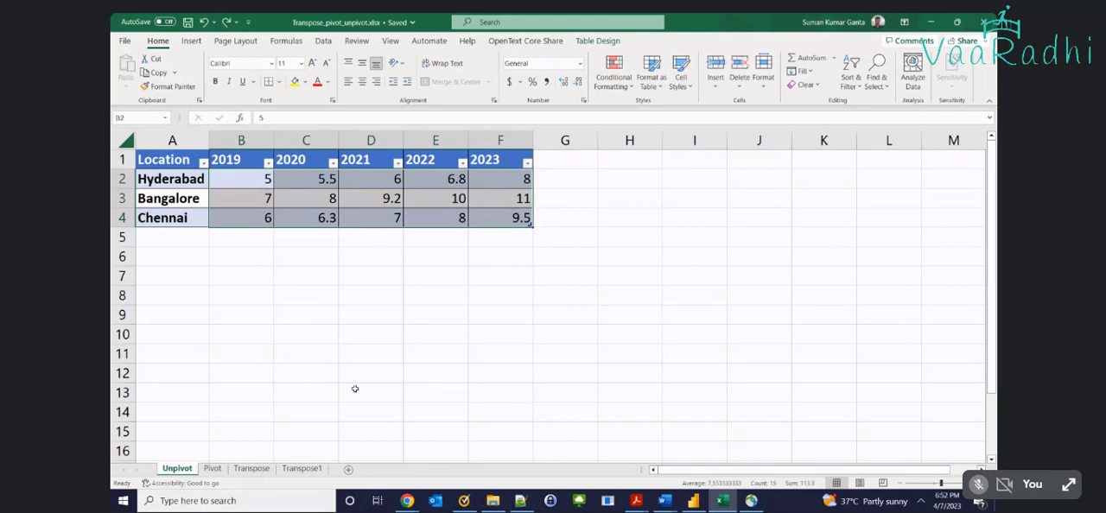
left_click(211, 469)
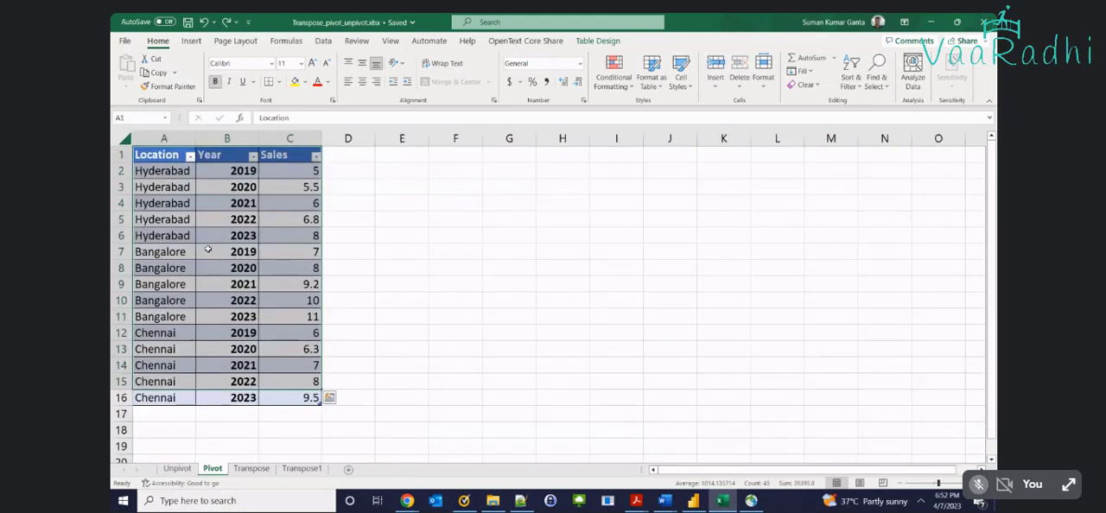
left_click(176, 468)
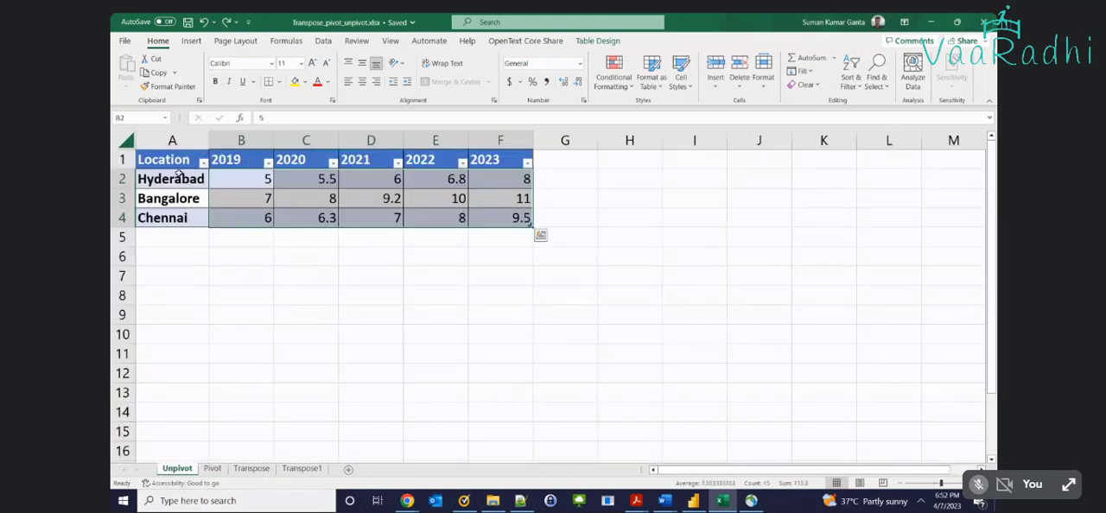
left_click(211, 468)
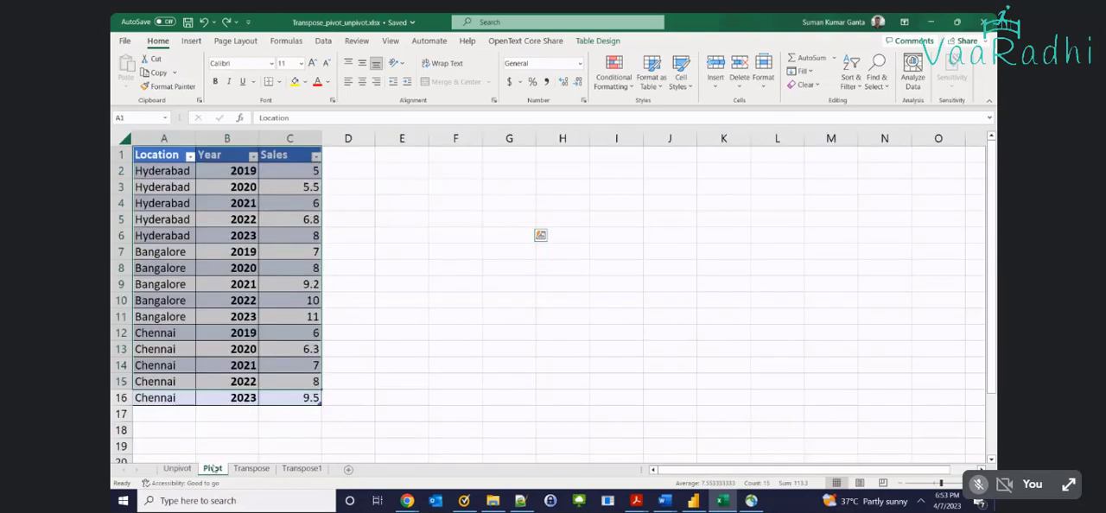
Return to Power BI Desktop and add the Pivot table's Location field to the matrix rows
key("alt+Tab")
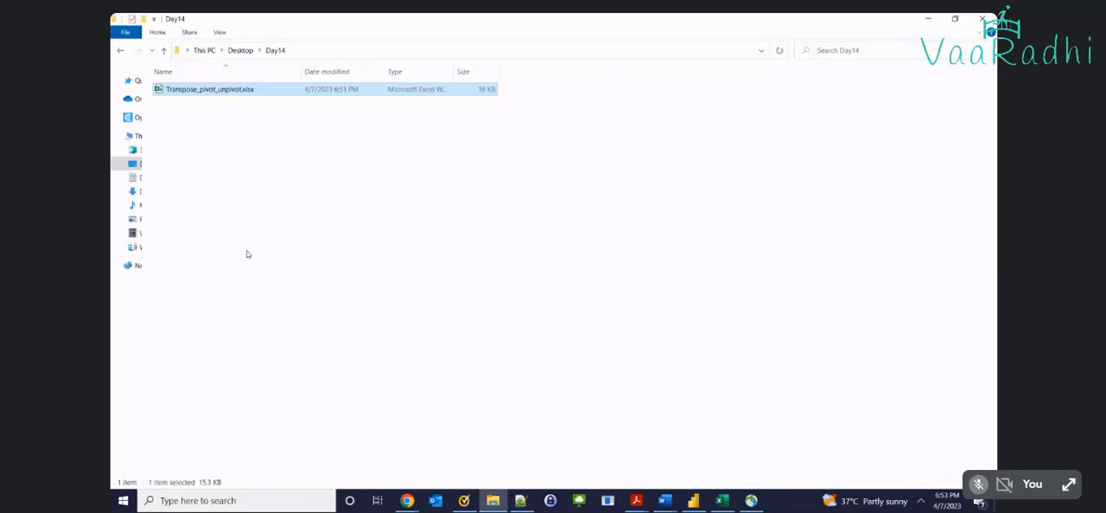
key("alt+Tab")
left_click(694, 501)
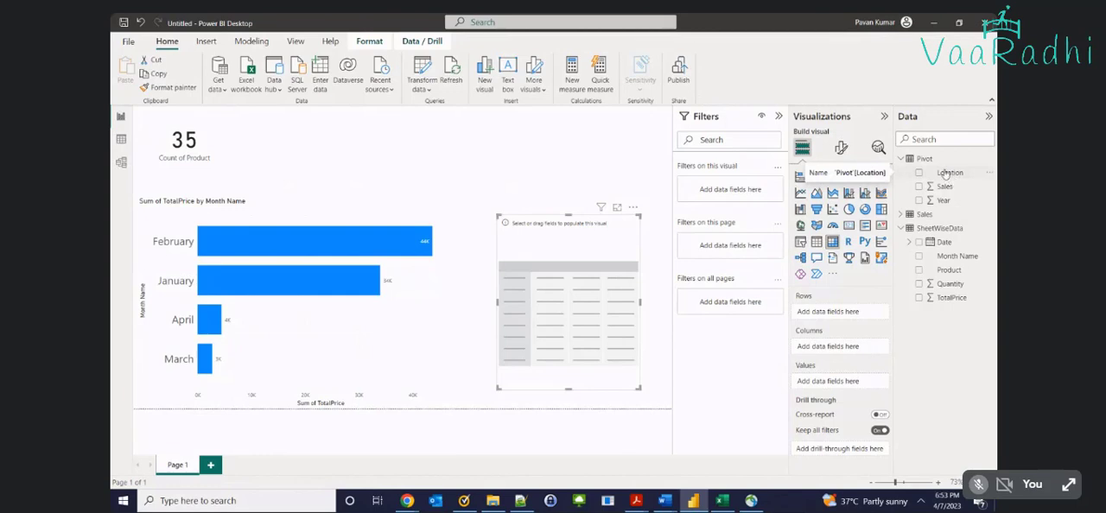
left_click_drag(951, 179, 853, 316)
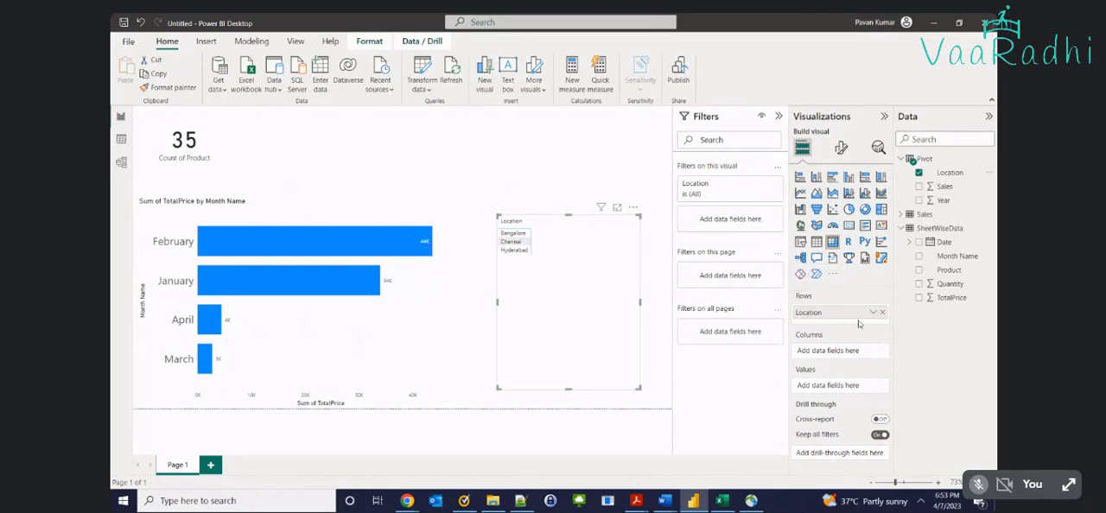
Switch to Excel and compare the Pivot sheet with the Unpivot sheet's location names in A2:A4 and its year headings
key("alt+Tab")
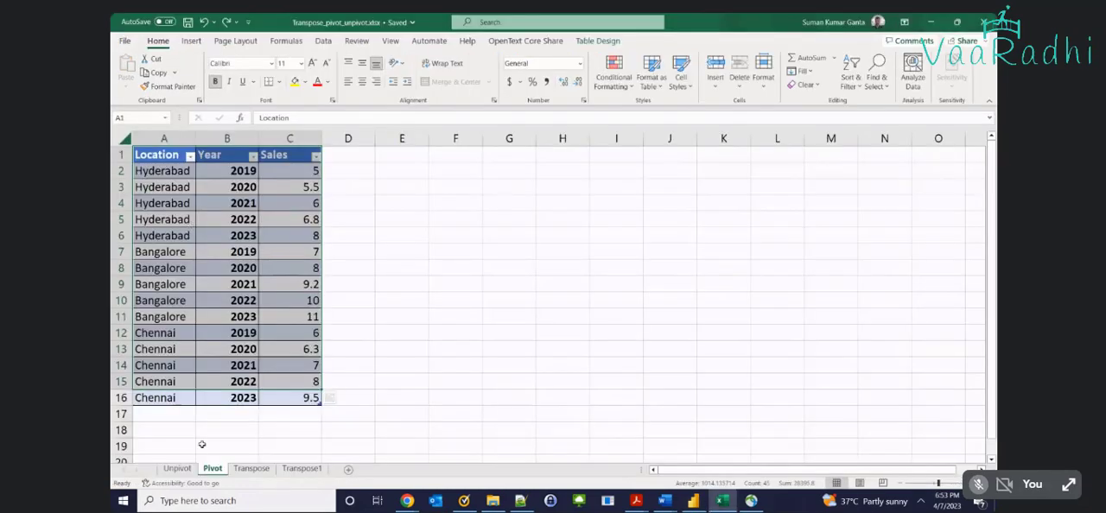
key("alt+Tab")
key("alt+Tab")
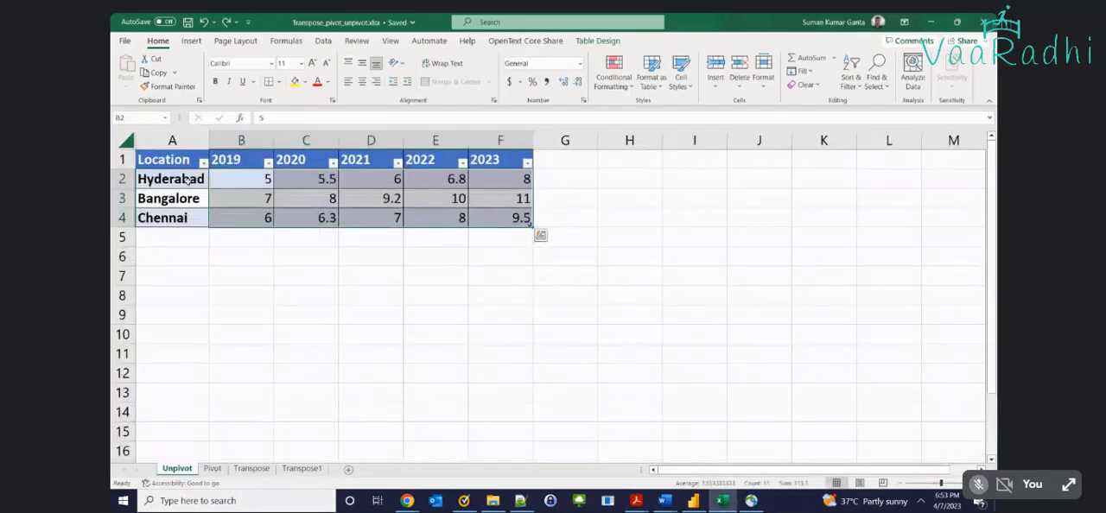
key("alt+Tab")
key("alt+Tab")
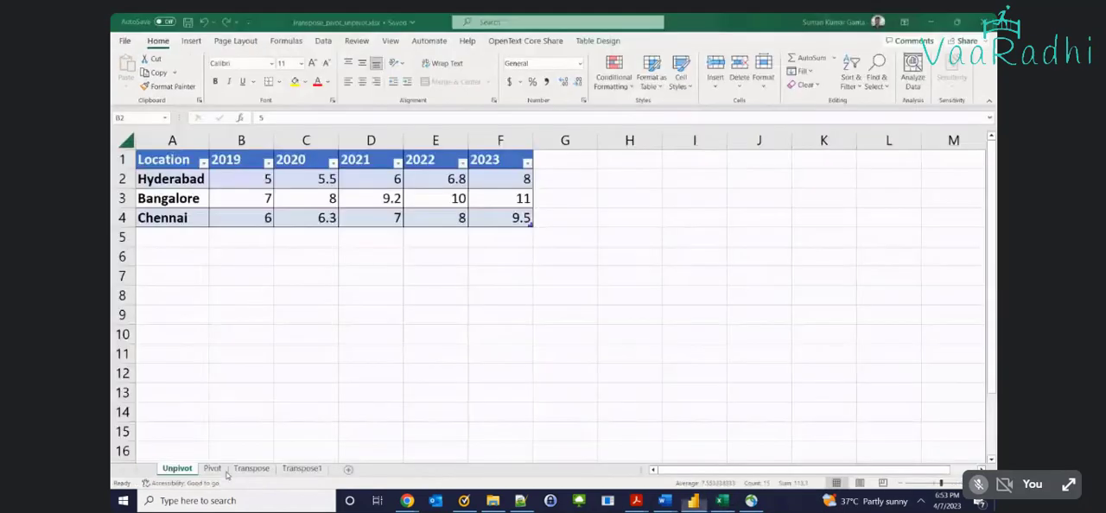
key("ctrl+Page_Down")
key("ctrl+Page_Up")
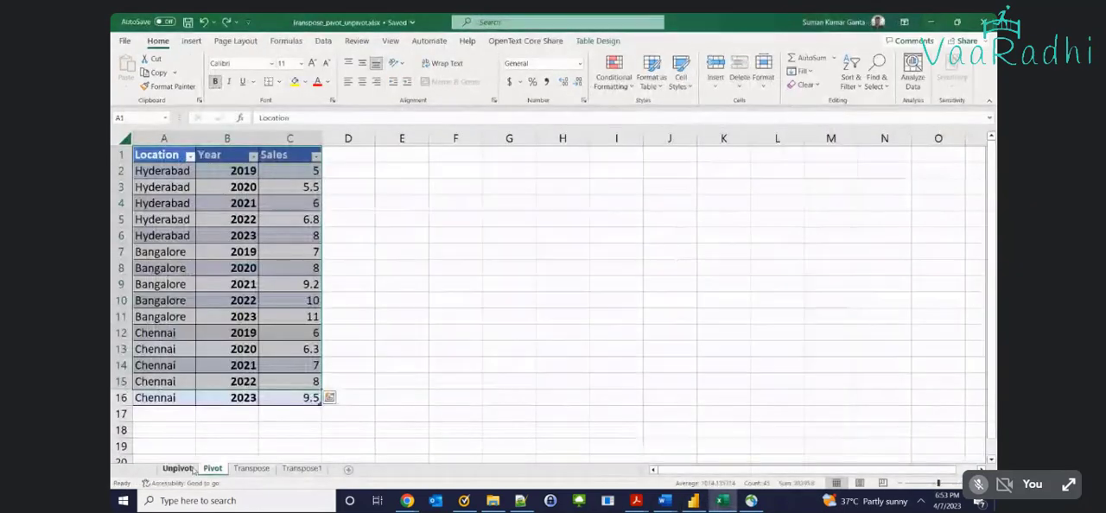
left_click_drag(175, 183, 179, 216)
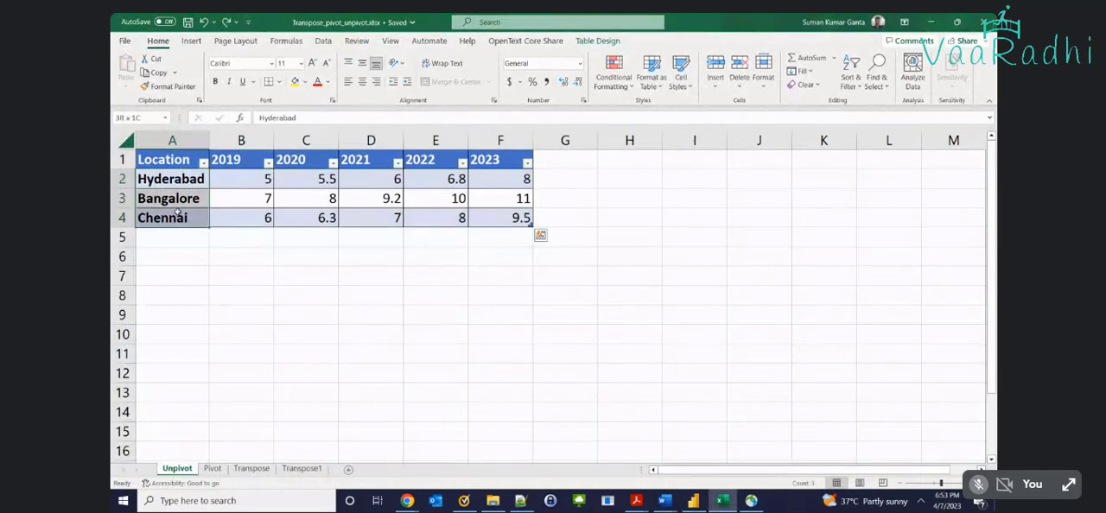
left_click(228, 159)
Return to Power BI Desktop, add the Pivot table's Year field to the matrix columns and inspect the matrix in focus mode
key("alt+Tab")
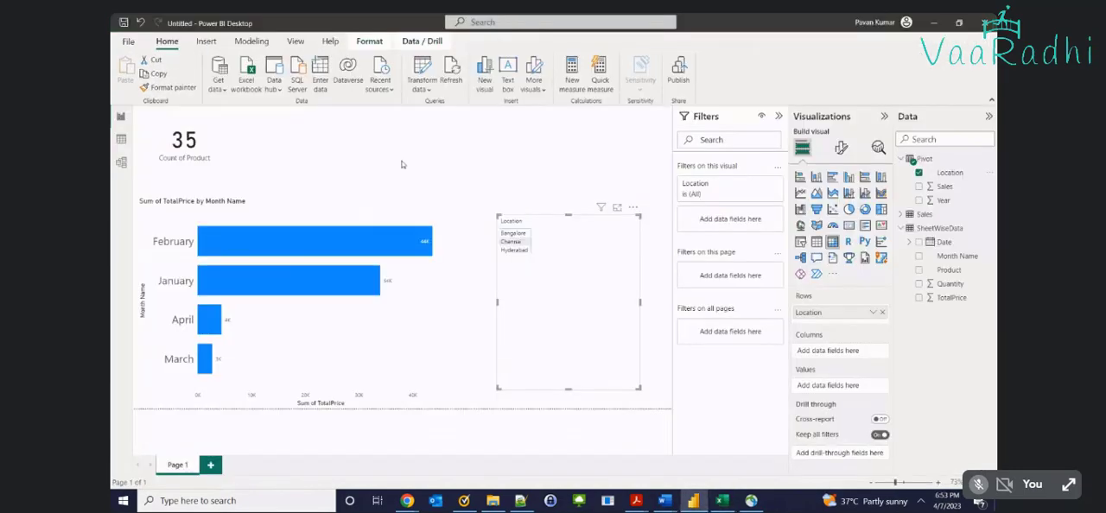
left_click(935, 203)
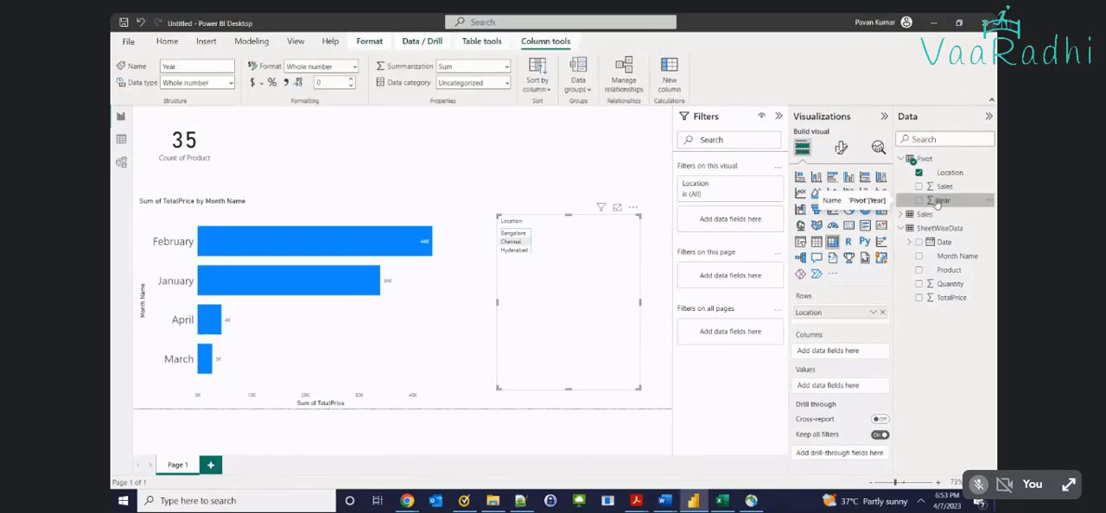
key("alt+Tab")
key("alt+Tab")
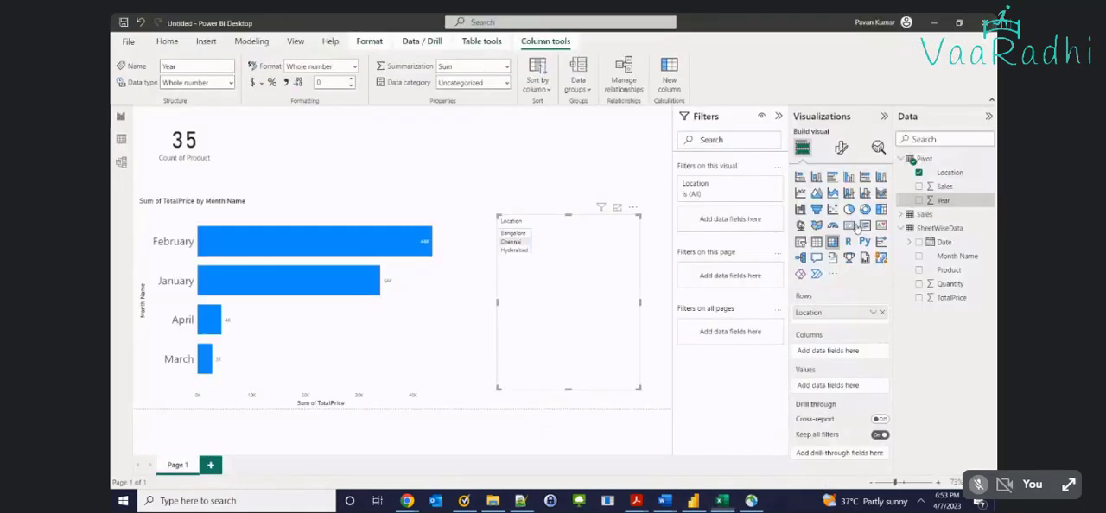
key("alt+Tab")
left_click(211, 468)
key("alt+Tab")
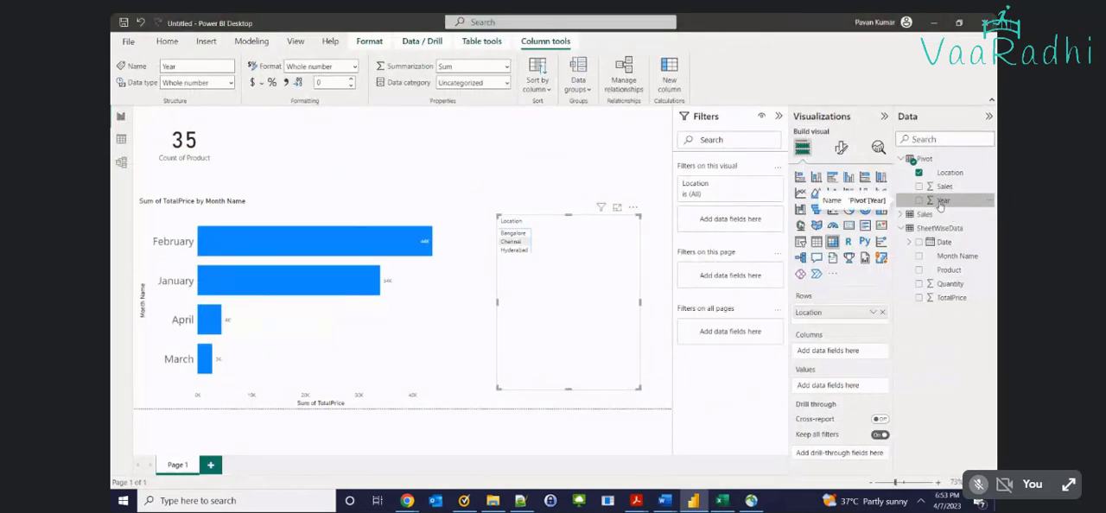
left_click_drag(940, 204, 825, 351)
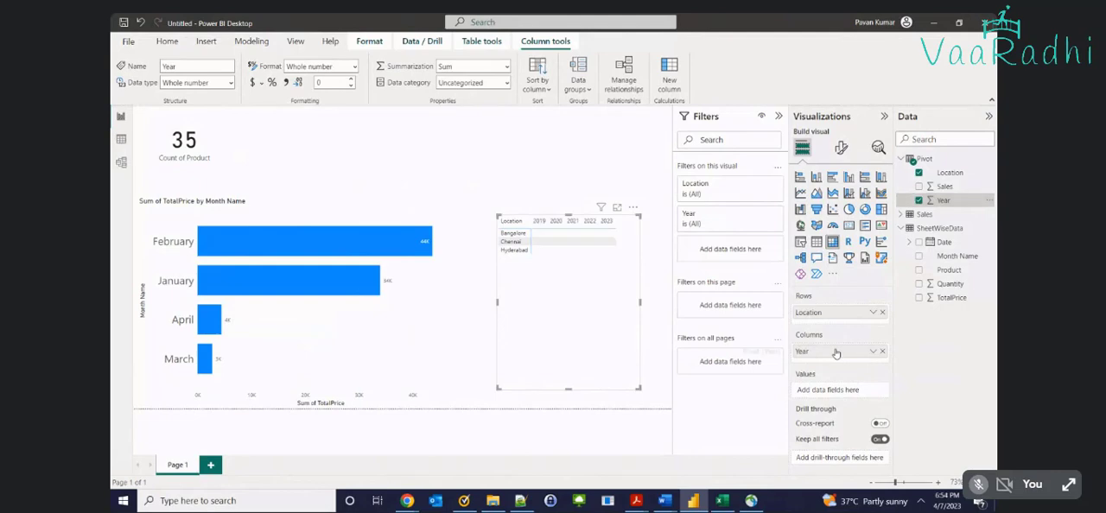
left_click(617, 207)
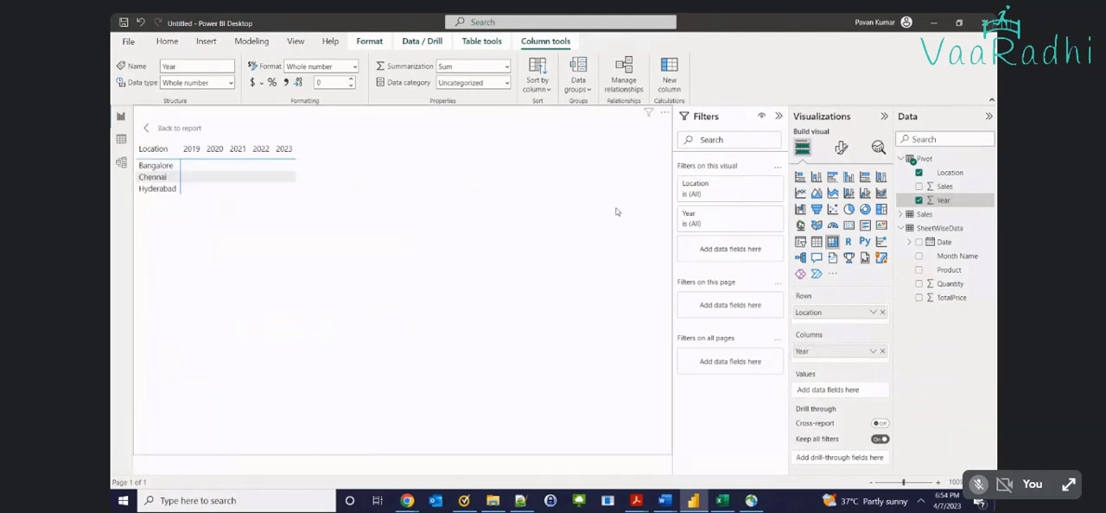
left_click(238, 177)
left_click(173, 127)
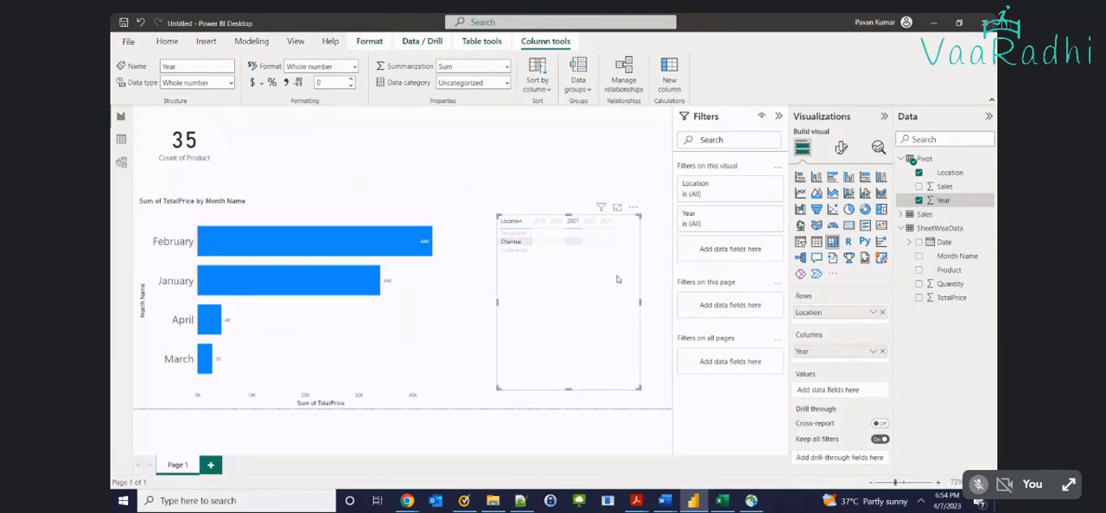
Set the font size of the matrix's values to 26
left_click(841, 147)
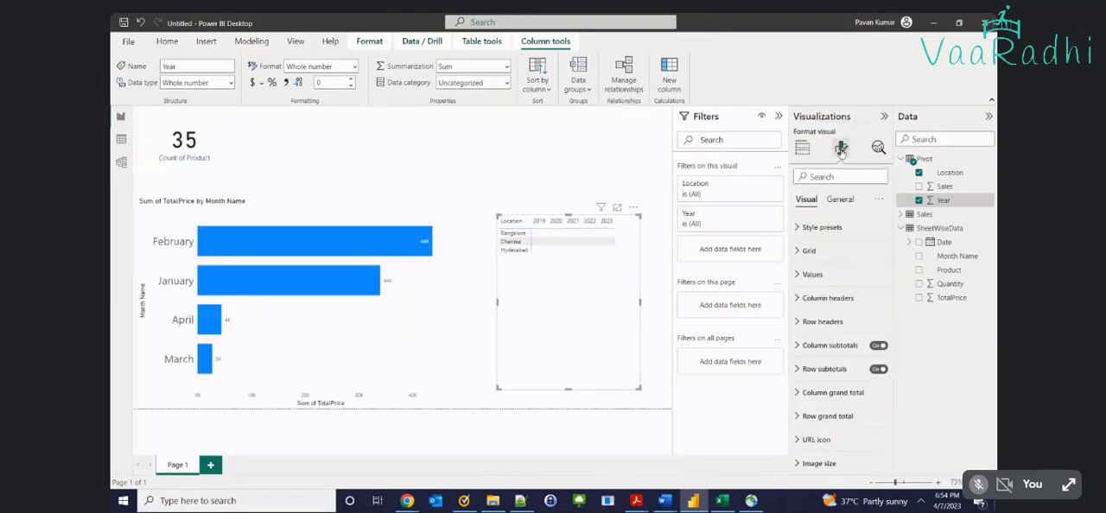
left_click(792, 274)
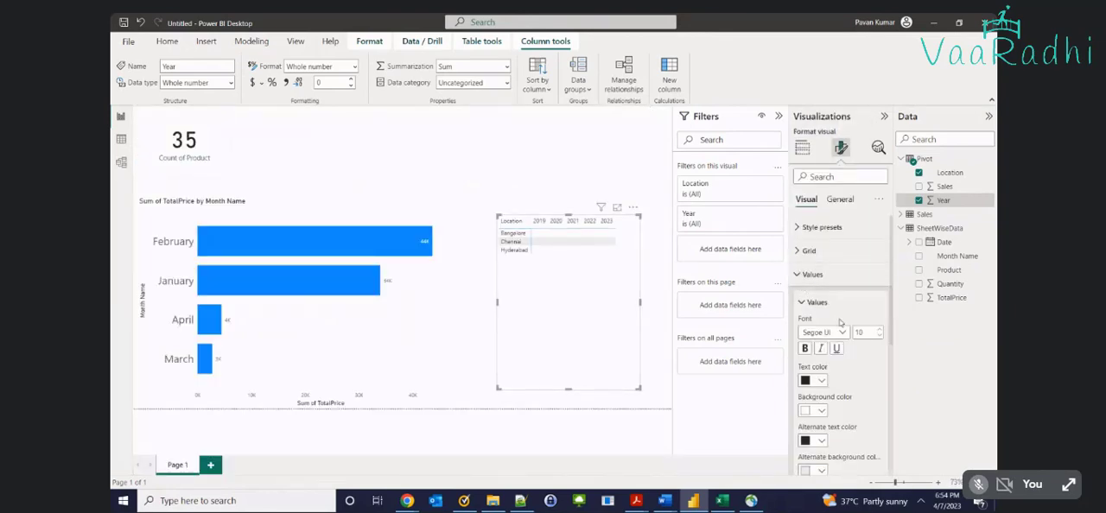
left_click(879, 329)
left_click(878, 329)
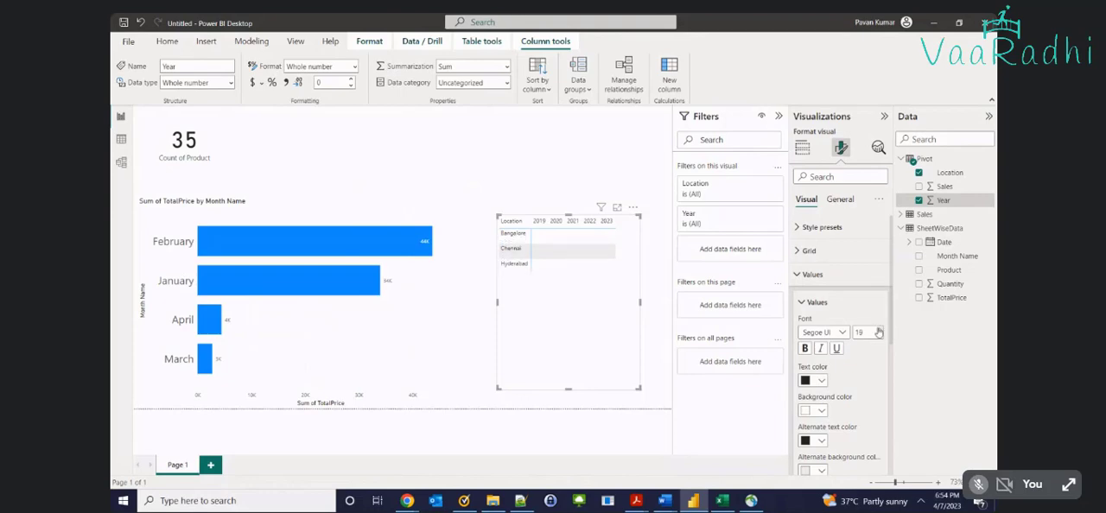
left_click(879, 329)
left_click(879, 329)
left_click(878, 329)
left_click(879, 329)
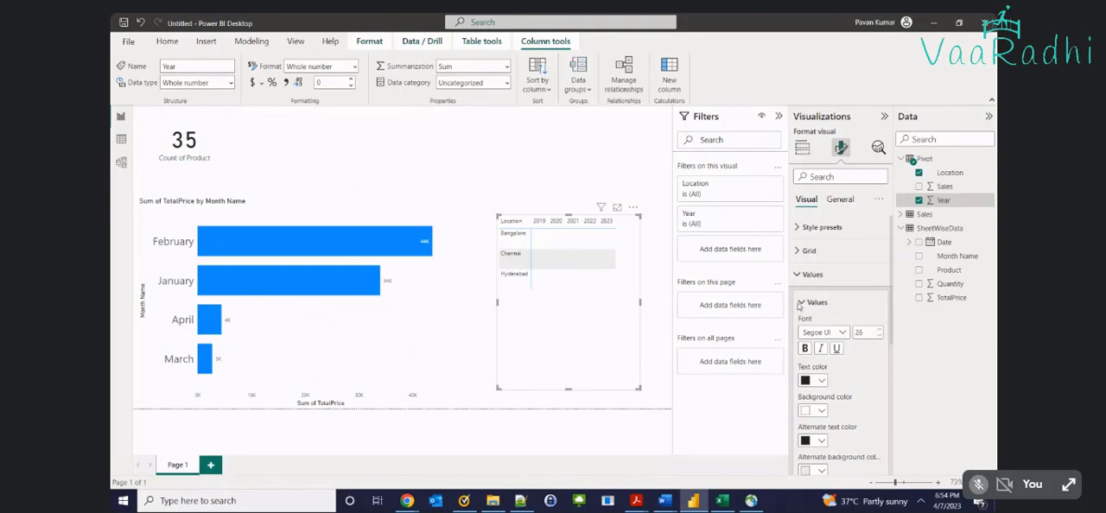
left_click(796, 275)
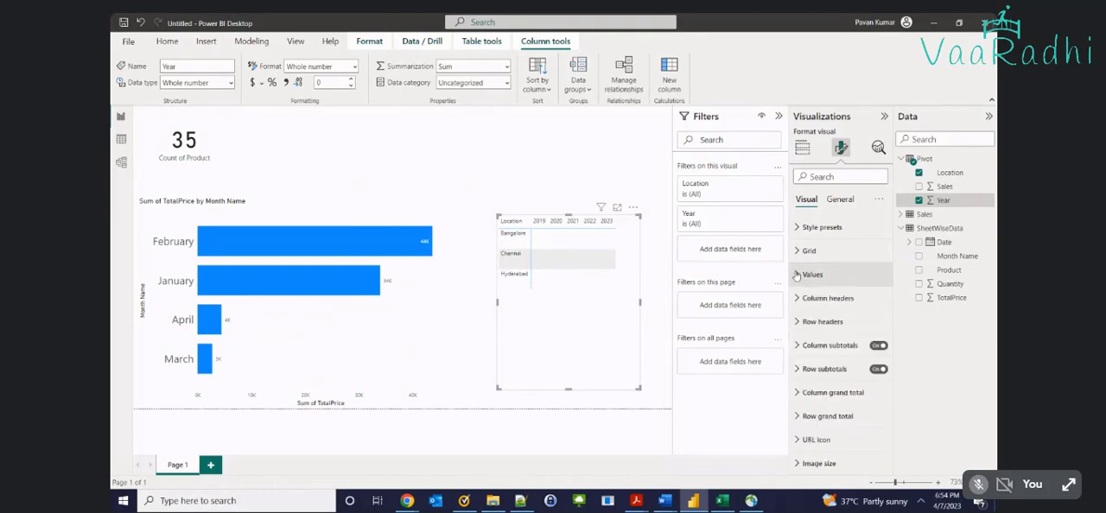
Set the font size of the matrix's row headers to 20
left_click(798, 322)
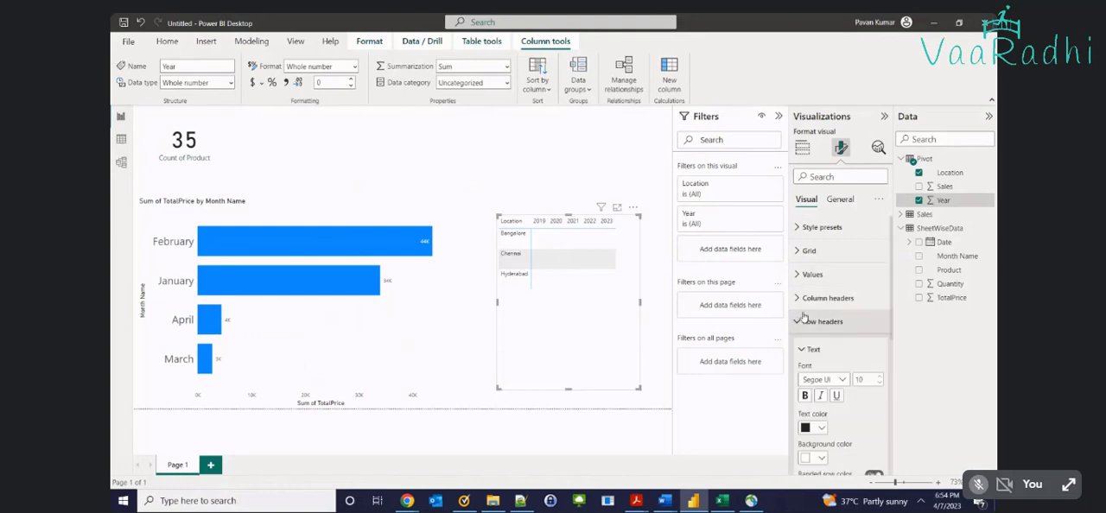
left_click(878, 376)
left_click(877, 376)
left_click(878, 376)
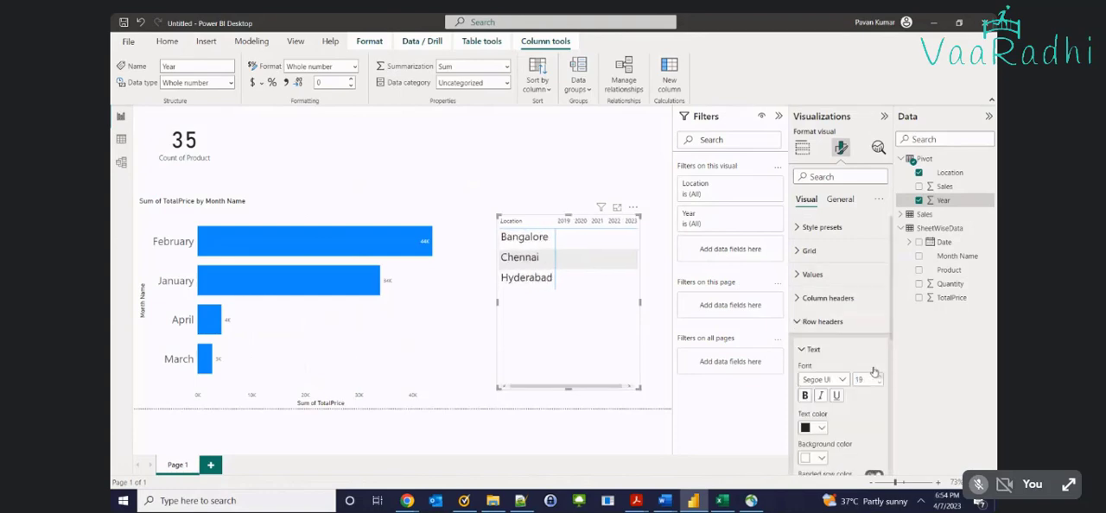
Set the font size of the matrix's column headers to 20
left_click(812, 298)
left_click(879, 353)
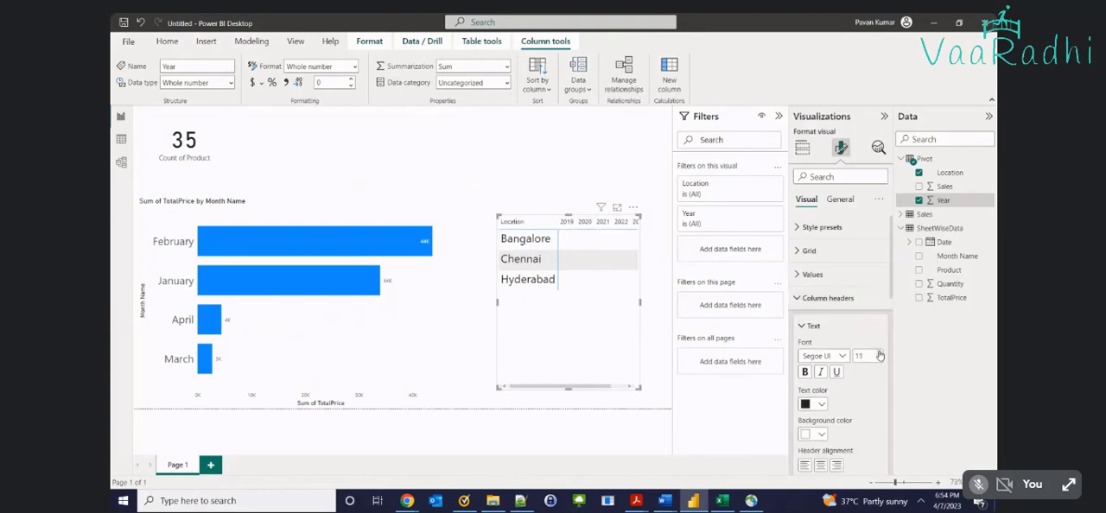
left_click(880, 353)
left_click(880, 352)
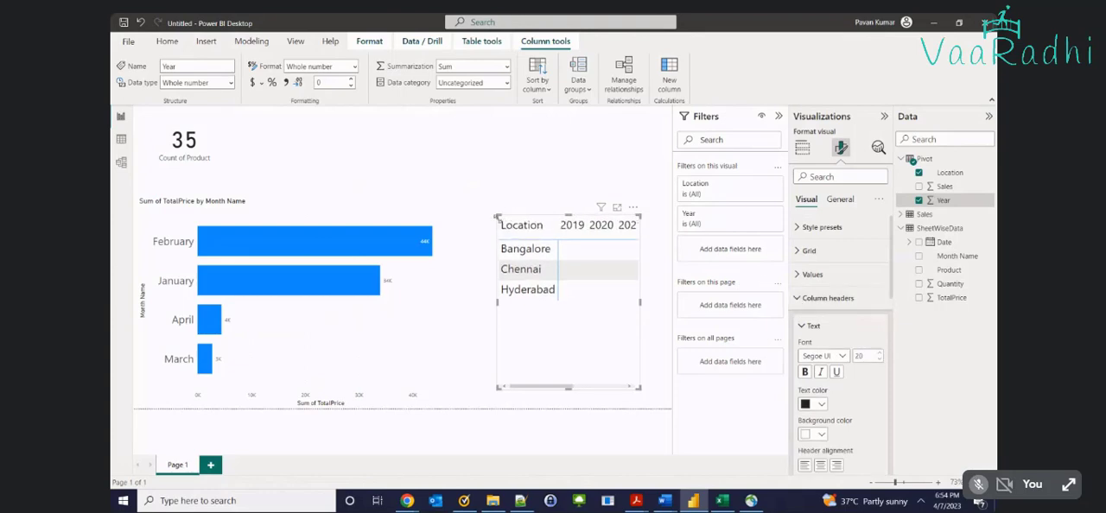
Show the matrix in focus mode and add the Pivot table's Sales field as its values
left_click(617, 207)
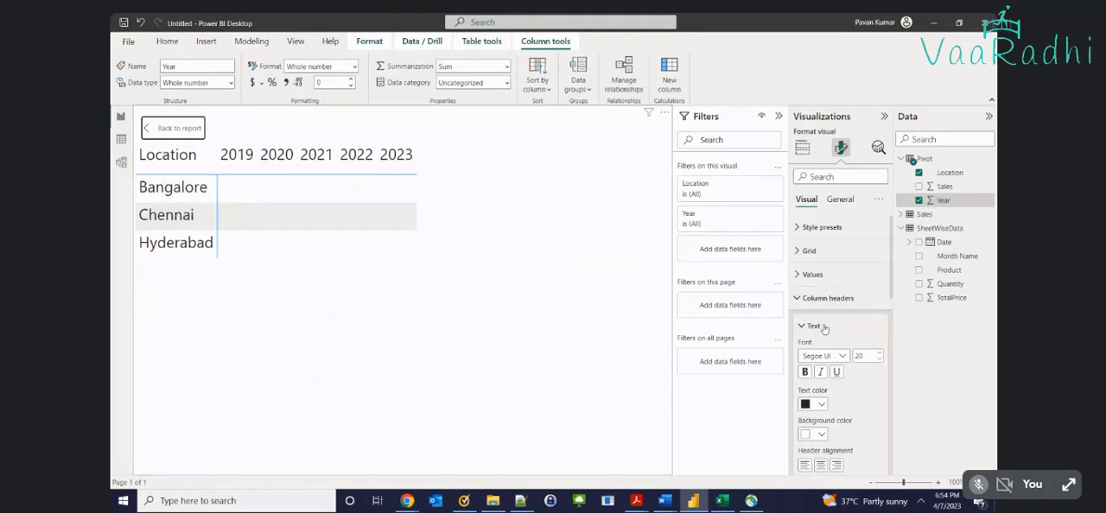
left_click(803, 149)
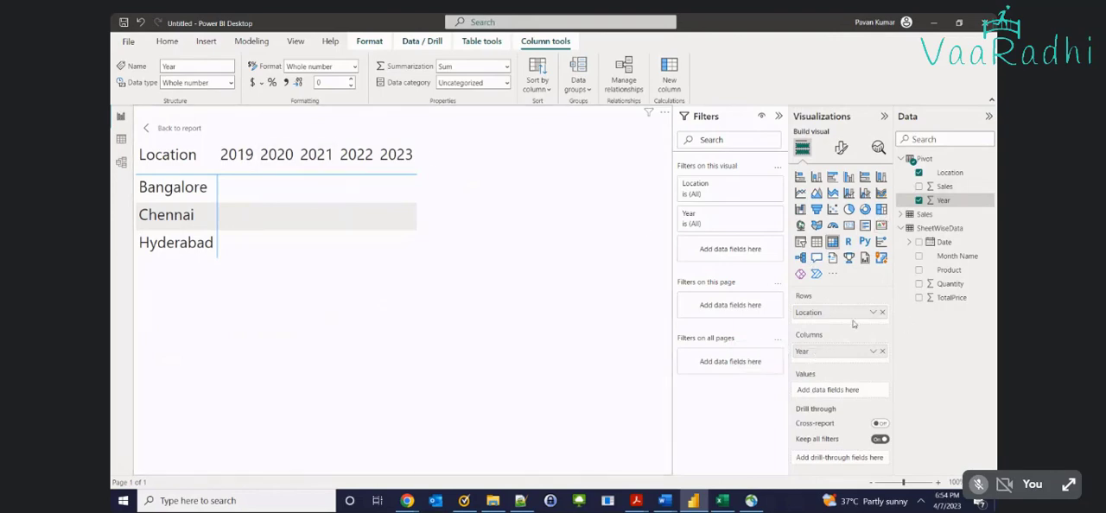
left_click_drag(946, 186, 852, 396)
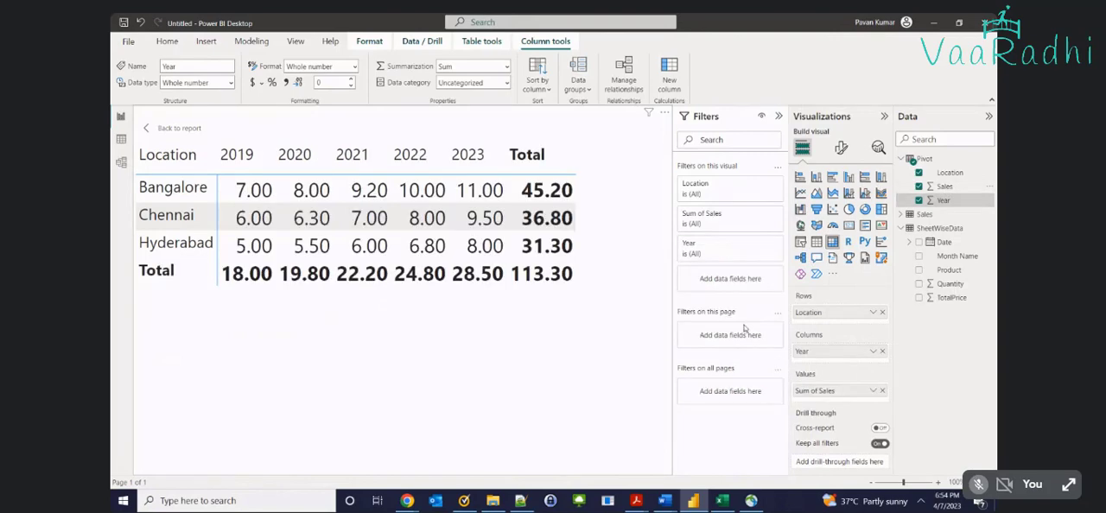
Compare the matrix with the Unpivot sheet in Excel, and highlight its 2019 column and Bangalore row in turn in Power BI Desktop
key("alt+Tab")
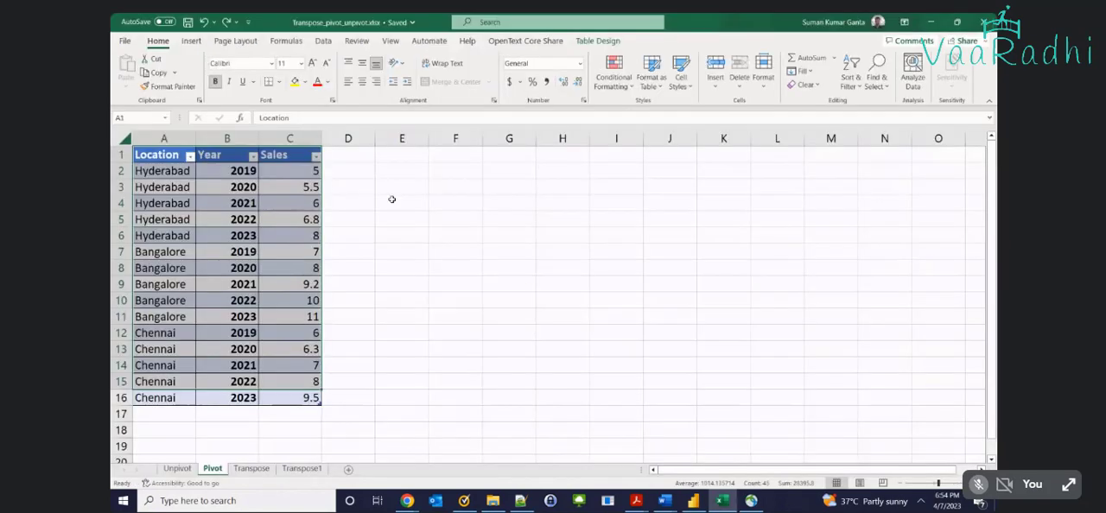
left_click(177, 470)
key("alt+Tab")
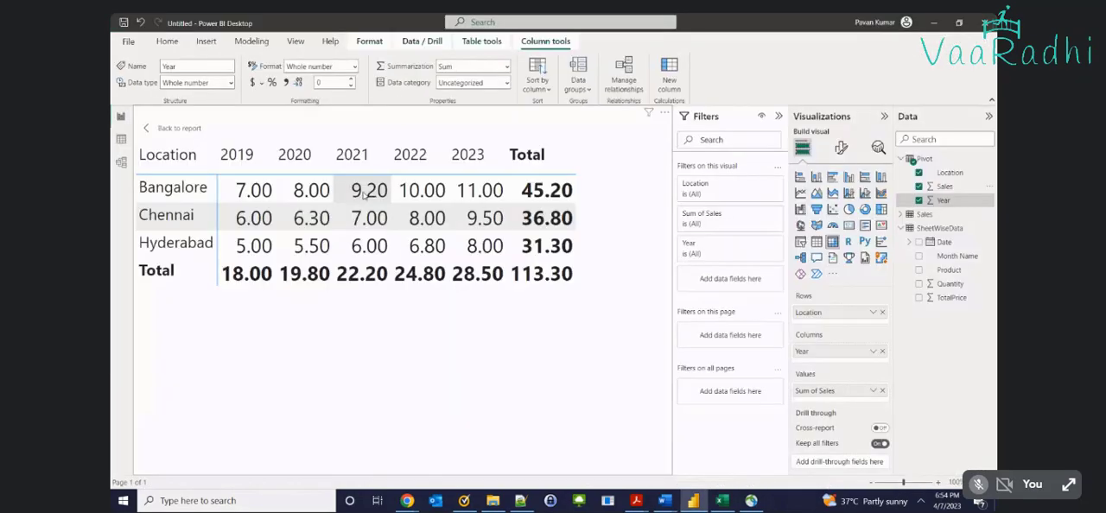
key("alt+Tab")
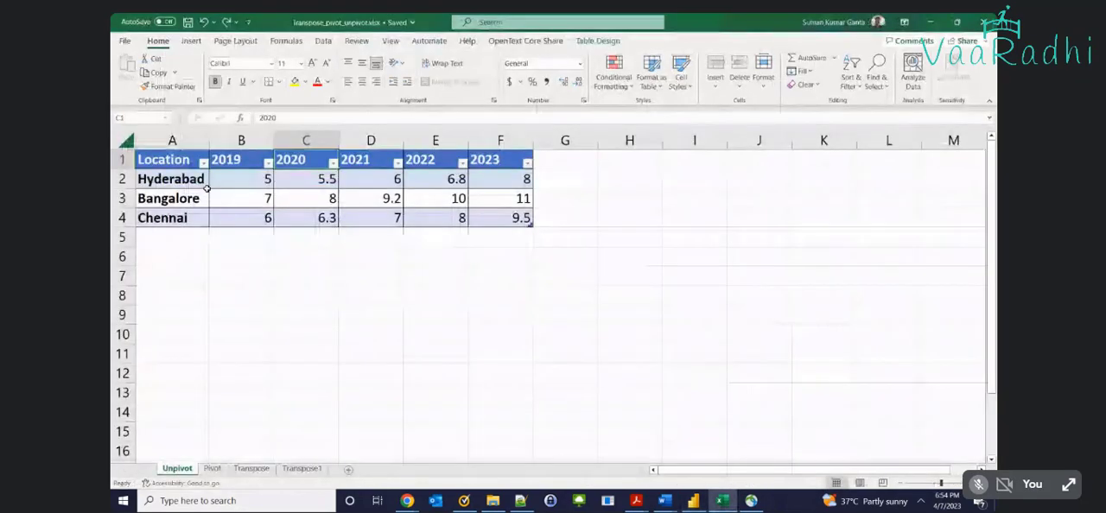
key("alt+Tab")
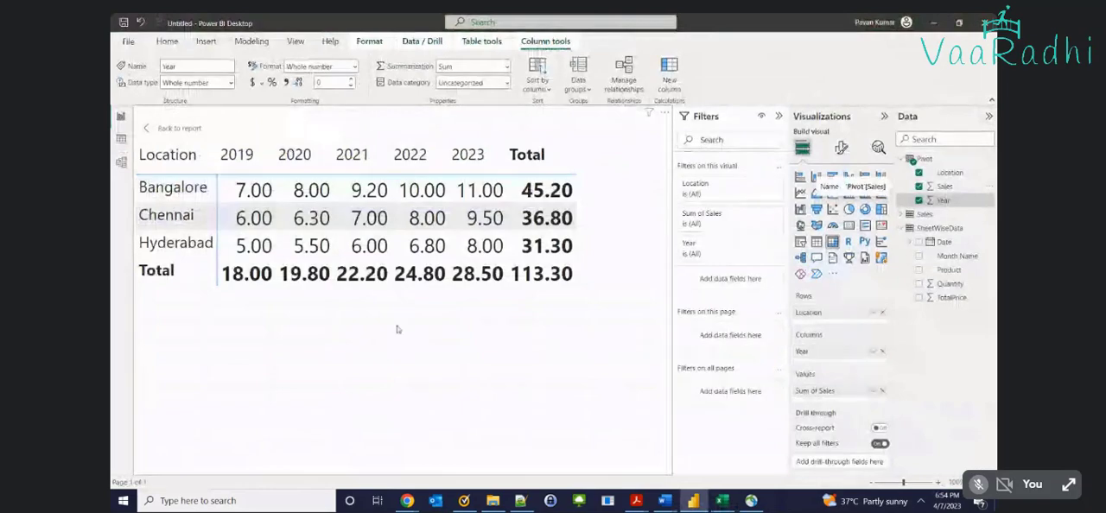
left_click(237, 156)
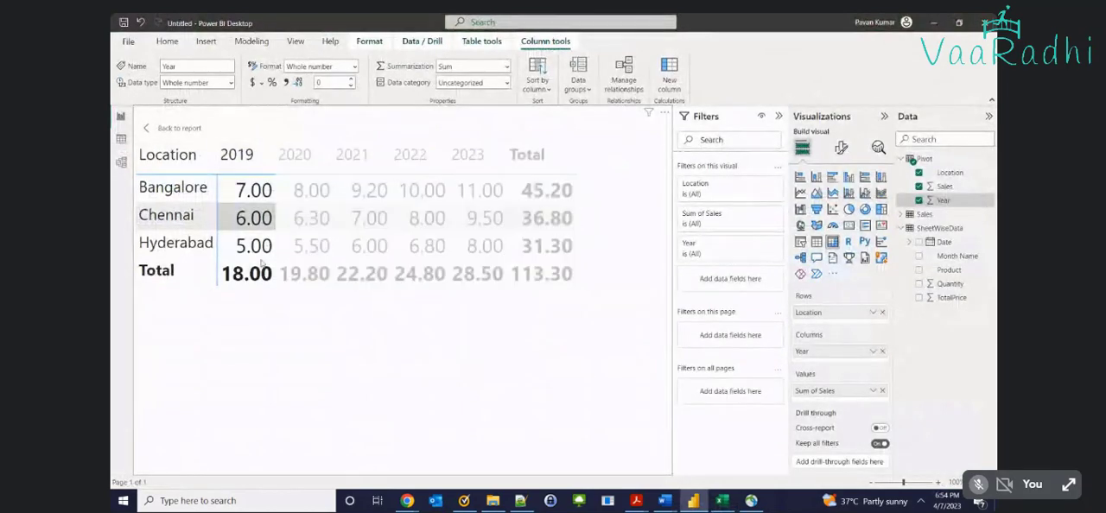
left_click(294, 301)
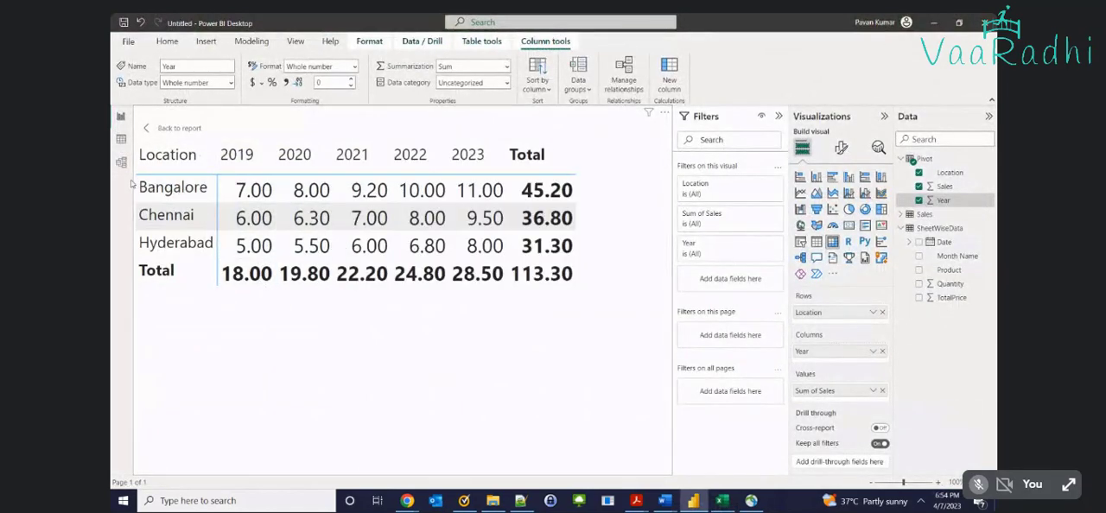
left_click(133, 184)
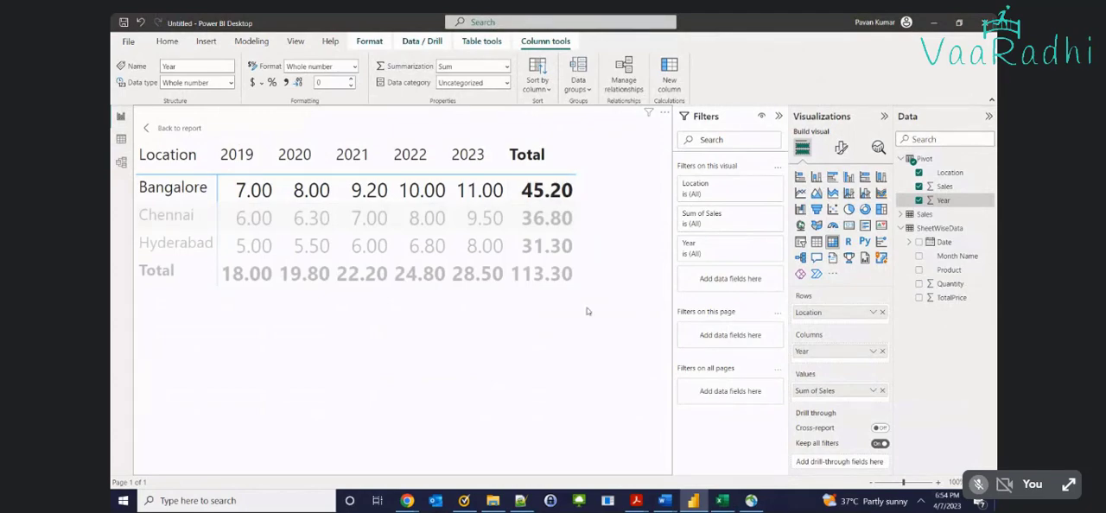
left_click(588, 321)
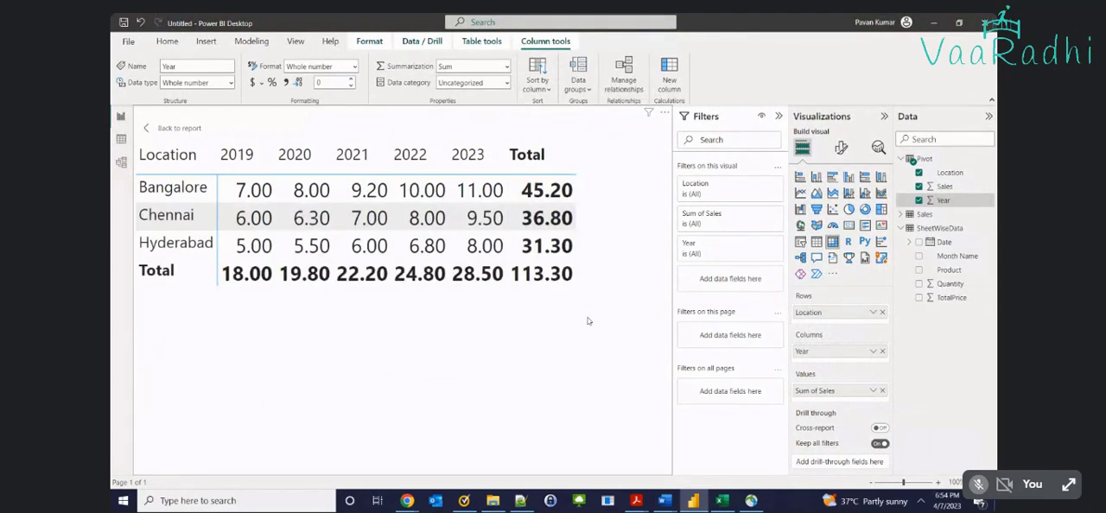
Examine the Pivot table's Location, Year and Sales rows in Data view against the matrix in Report view
left_click(121, 139)
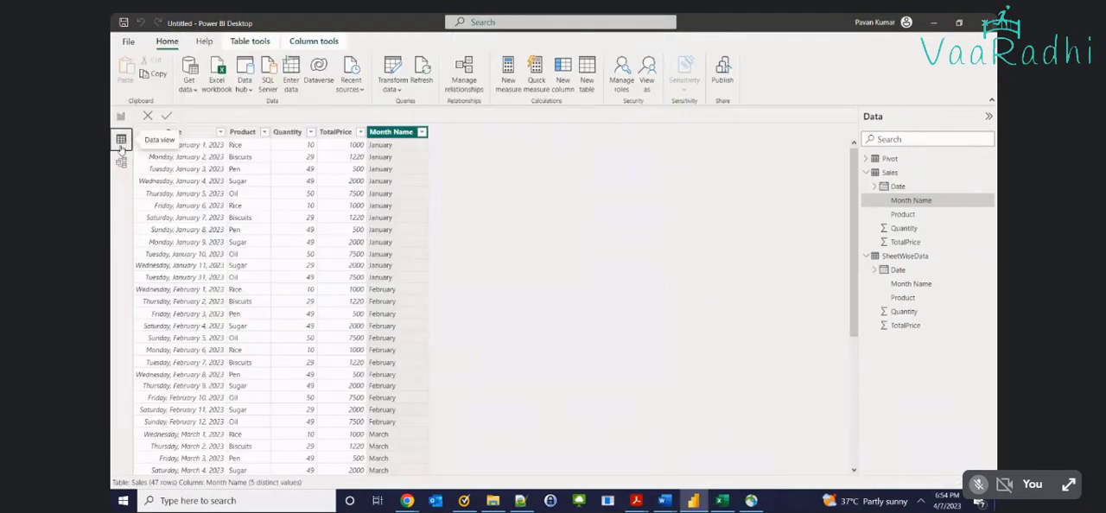
left_click(890, 160)
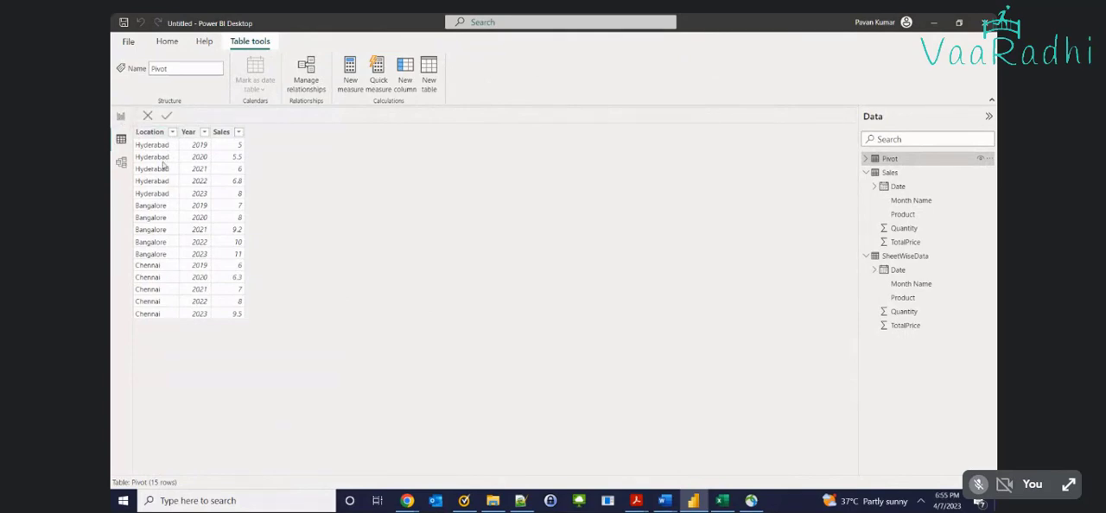
left_click(121, 116)
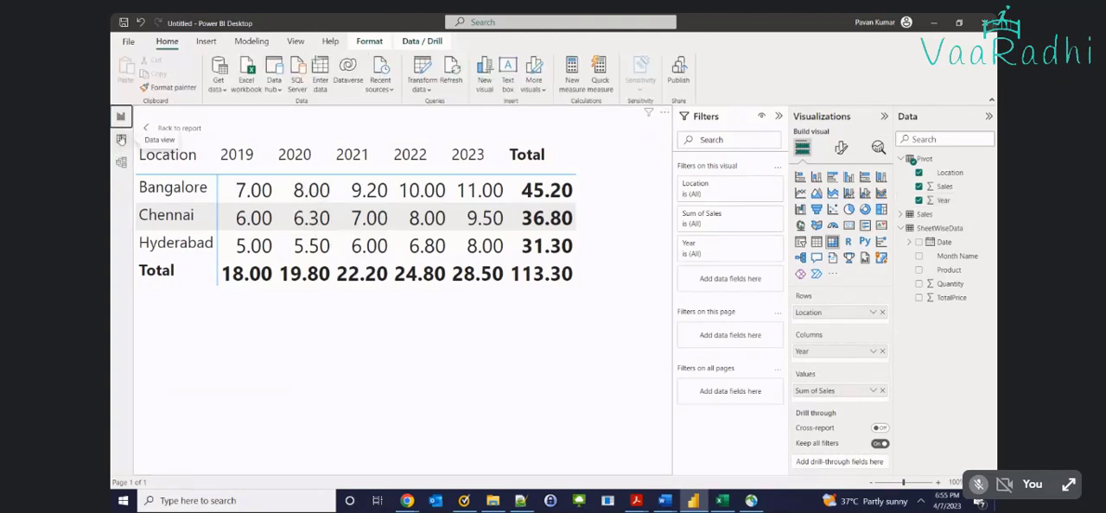
left_click(121, 140)
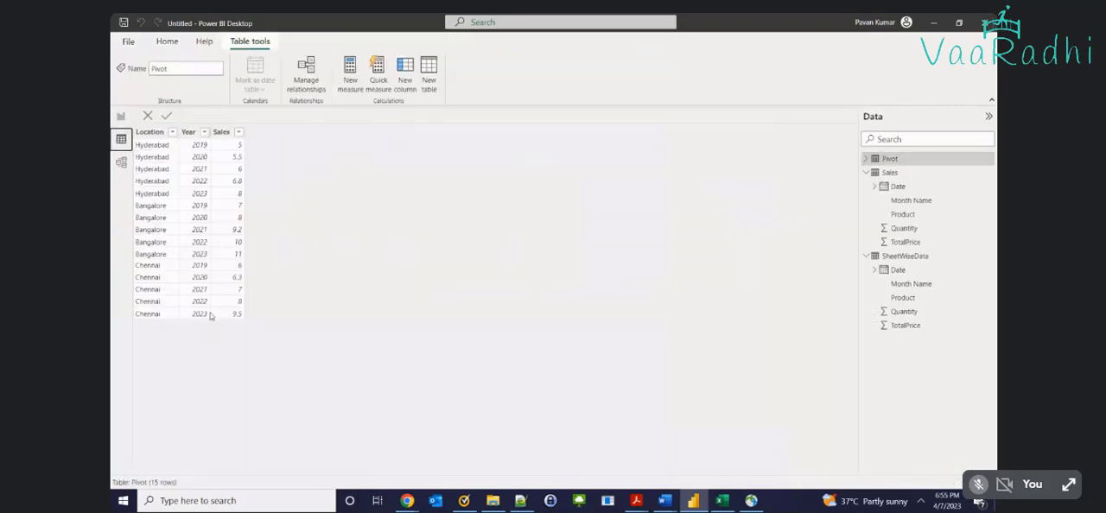
left_click(121, 117)
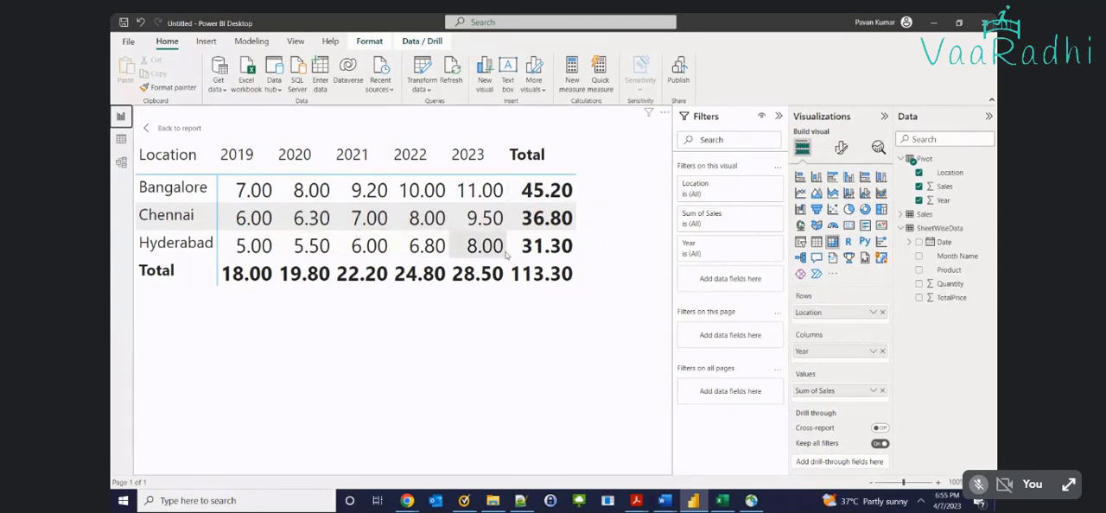
Switch the aggregation of the matrix's Sales values to Maximum and back to Sum
left_click(875, 391)
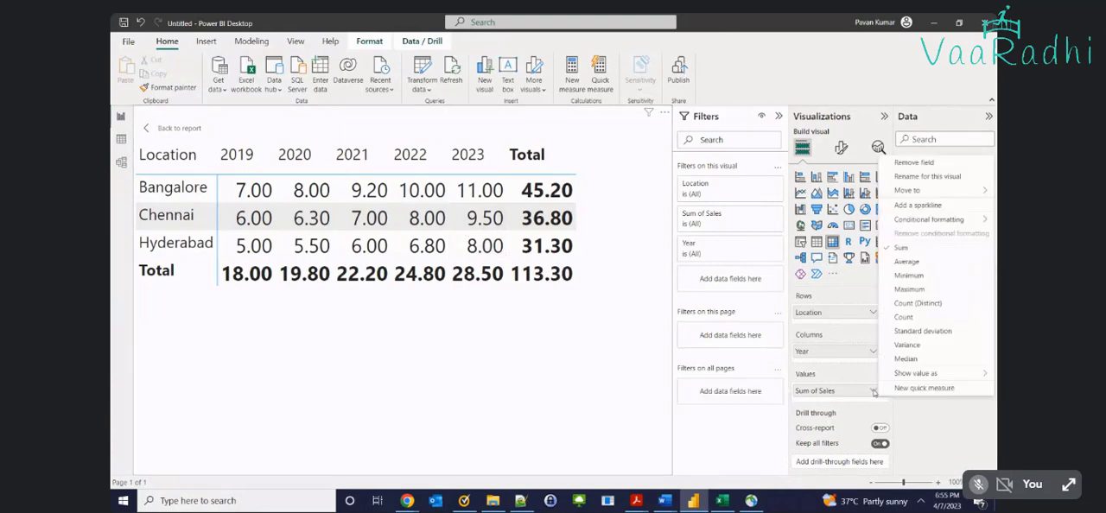
left_click(914, 291)
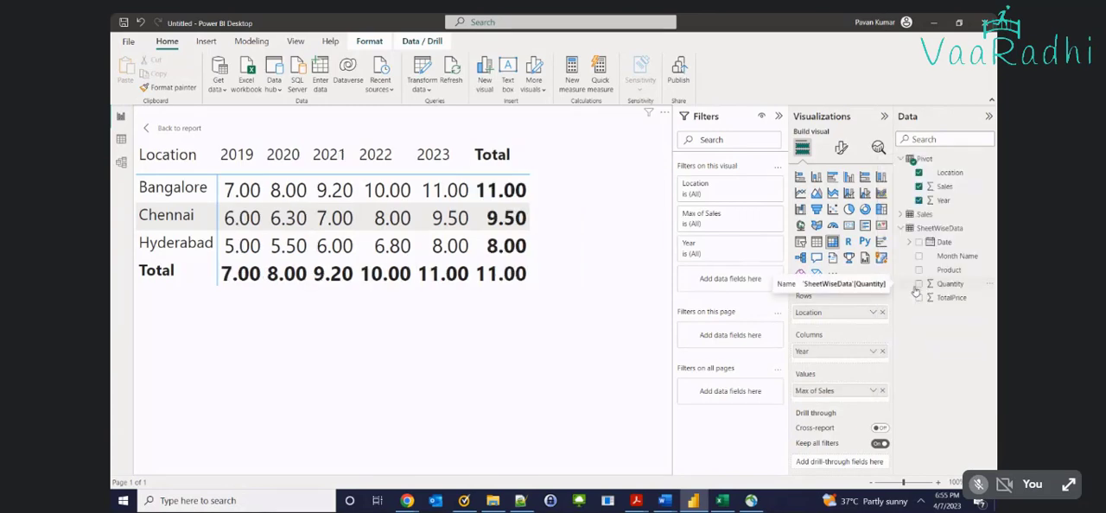
left_click(874, 391)
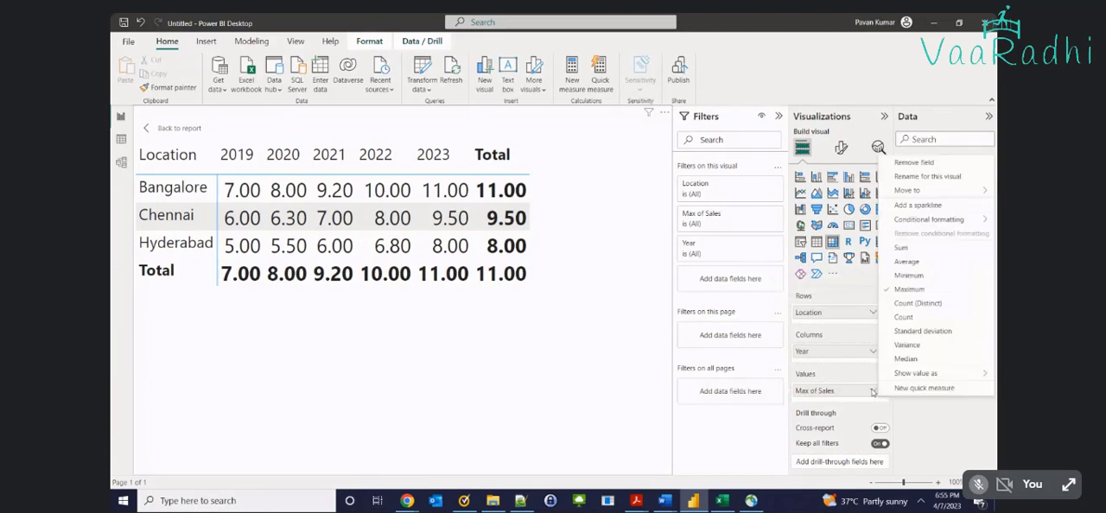
left_click(903, 248)
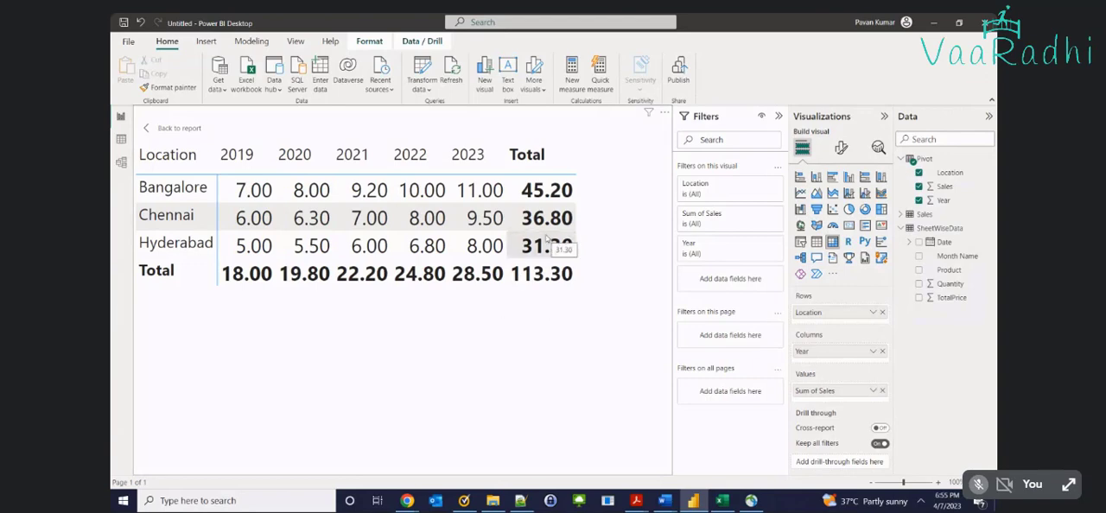
Aggregate the matrix's Sales values by Maximum, and highlight the Bangalore row through its total before clearing the highlight
left_click(870, 392)
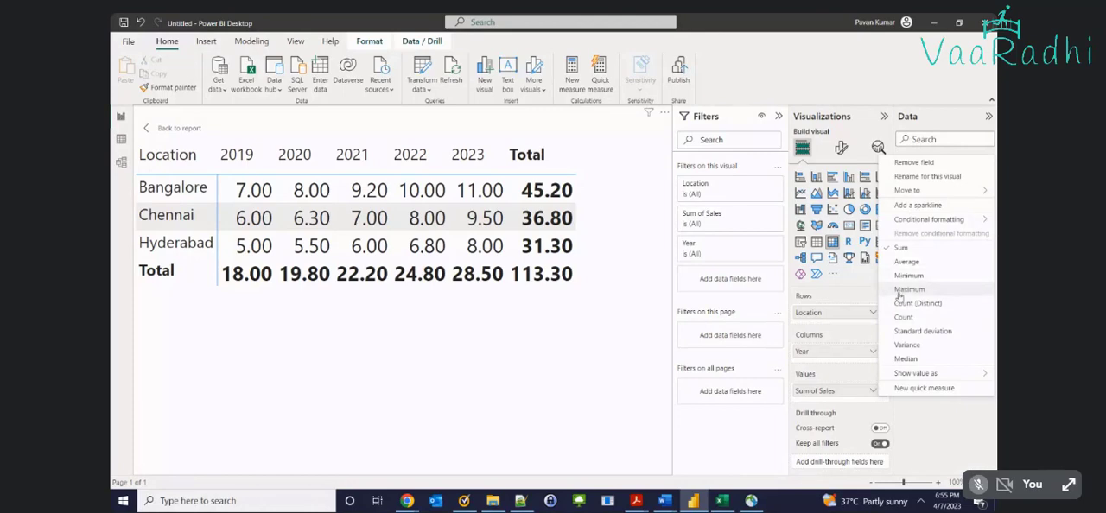
left_click(908, 289)
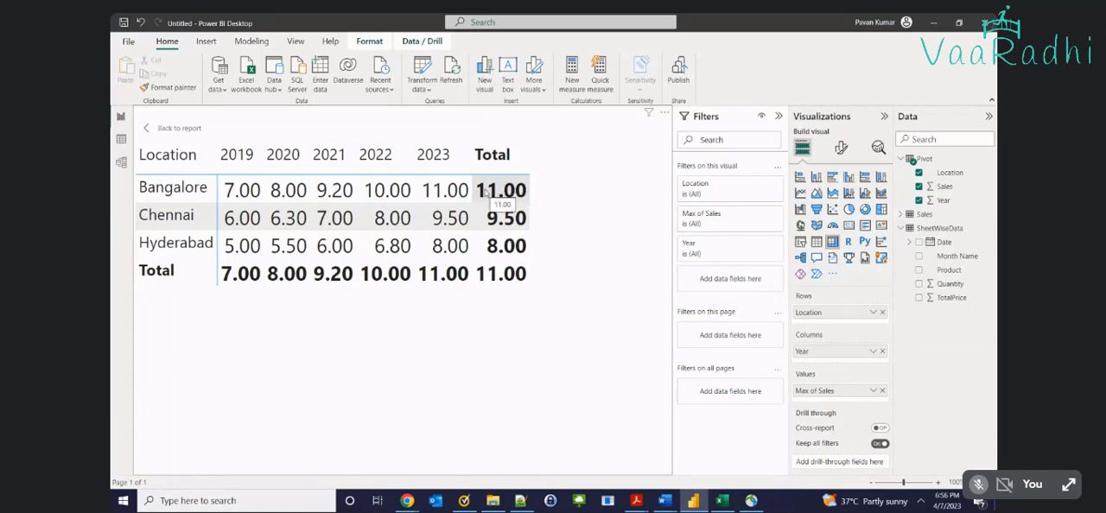
left_click(486, 192)
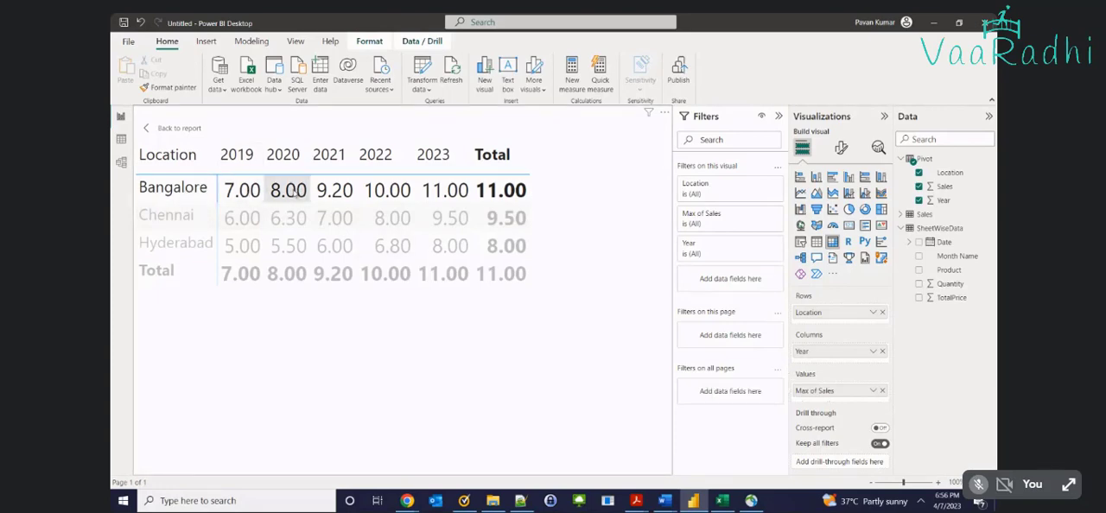
left_click(494, 199)
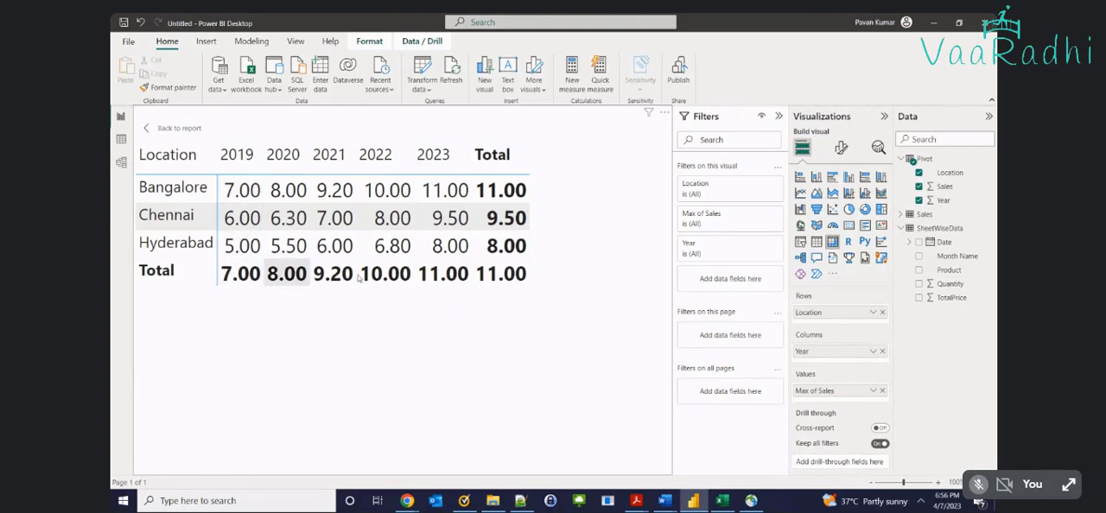
Try Minimum as the aggregation of the matrix's Sales values, and change it to Average
left_click(871, 392)
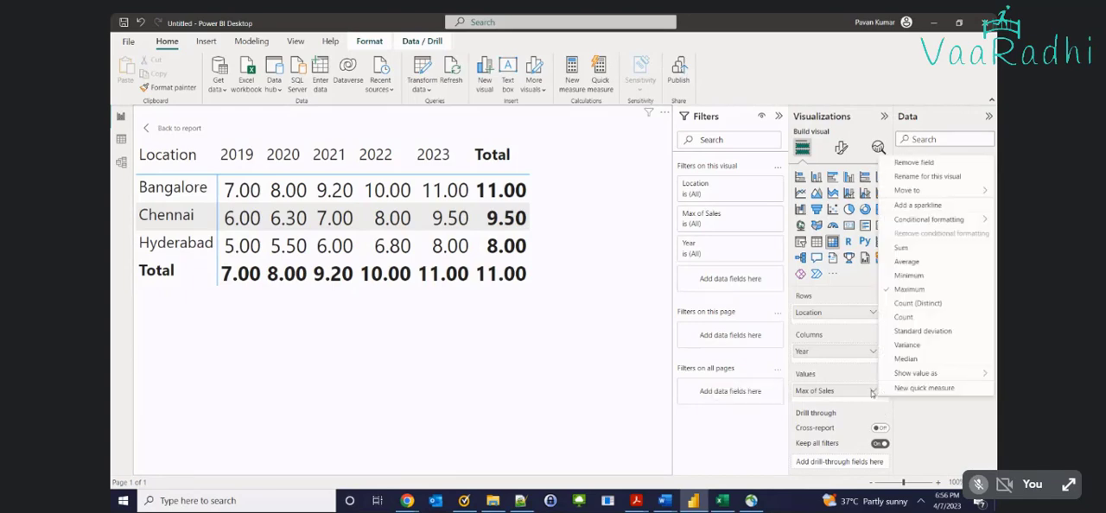
left_click(903, 274)
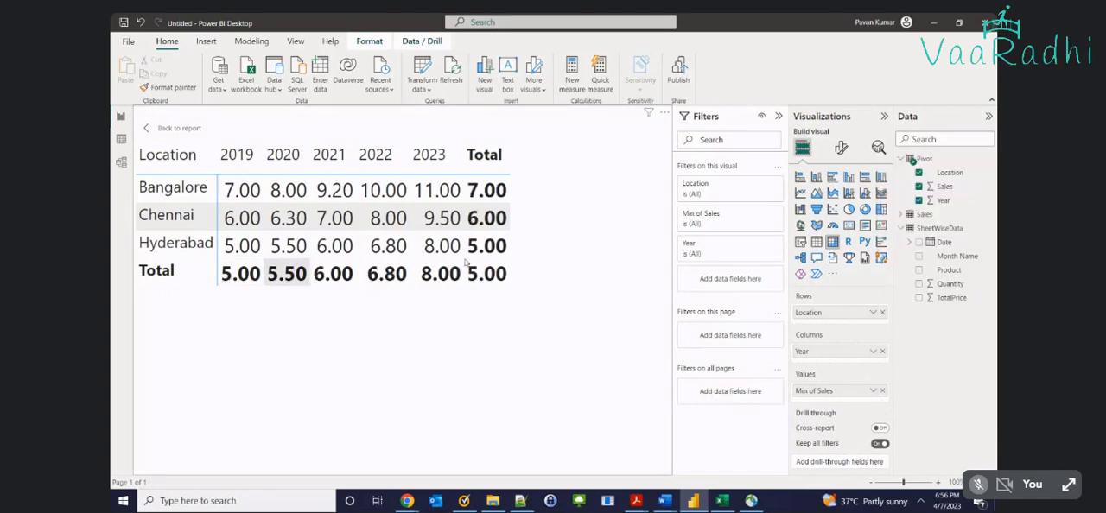
left_click(872, 390)
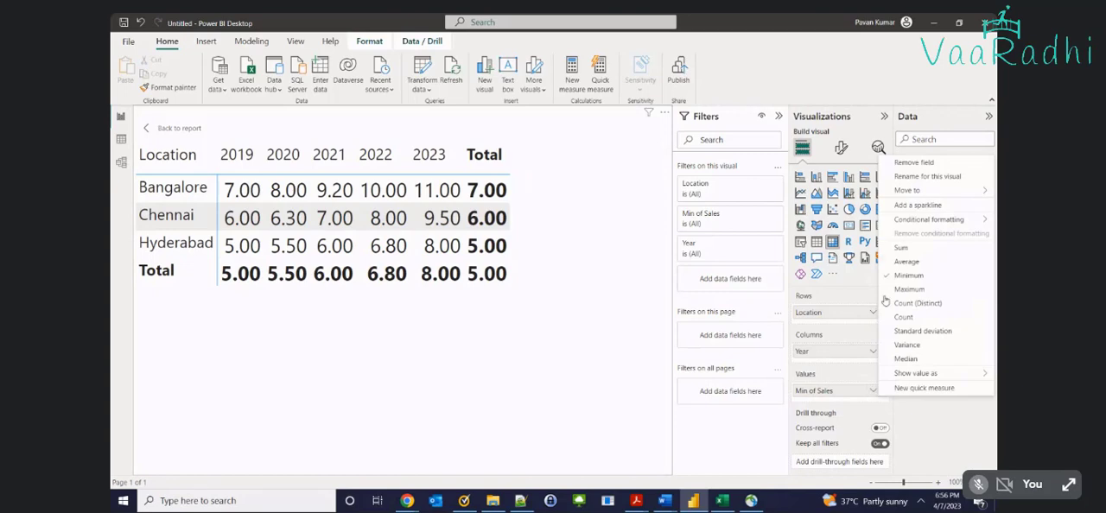
left_click(906, 261)
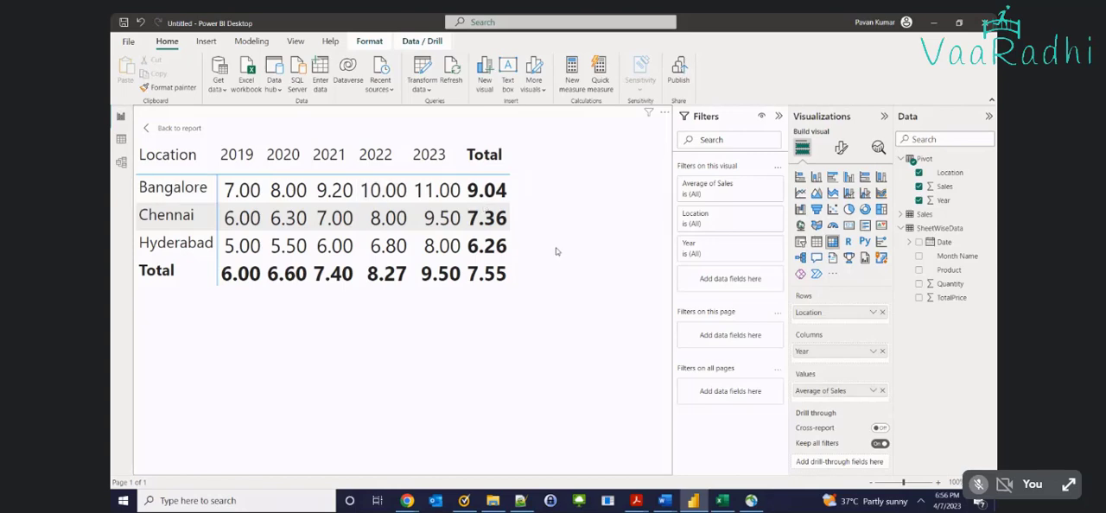
Compare the Pivot table's Location, Year and Sales rows in Data view with the Pivot sheet in Excel
left_click(122, 139)
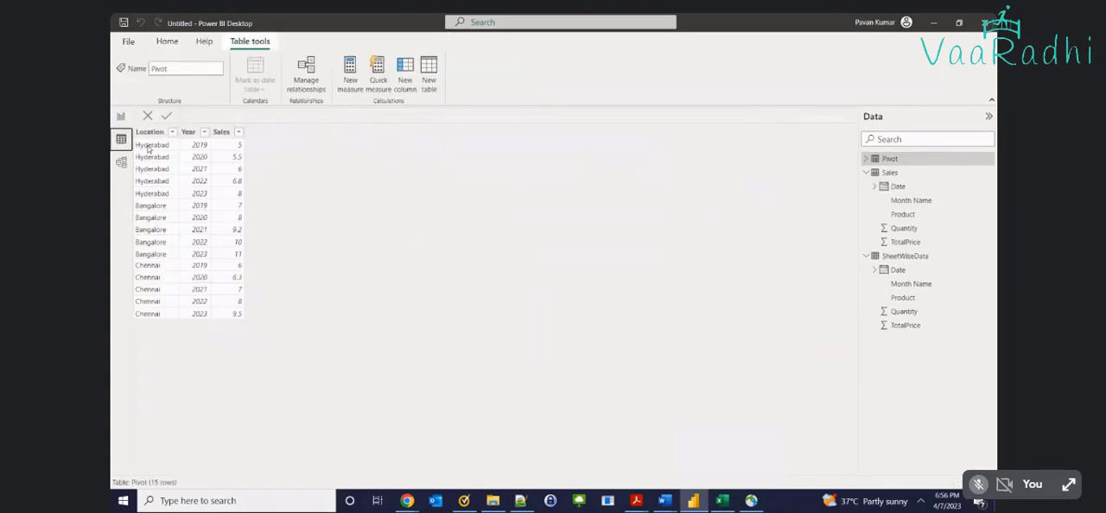
left_click(229, 316)
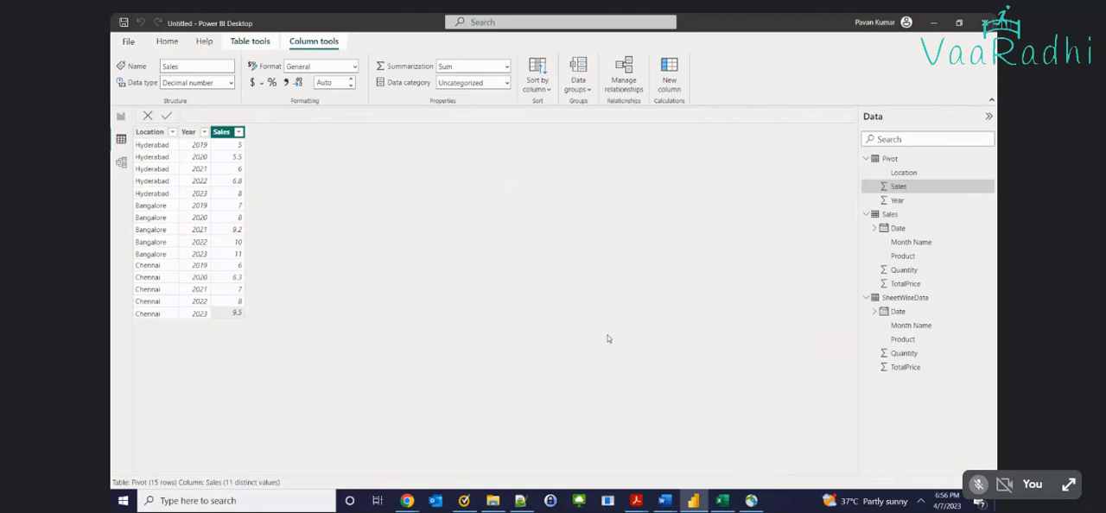
key("alt+Tab")
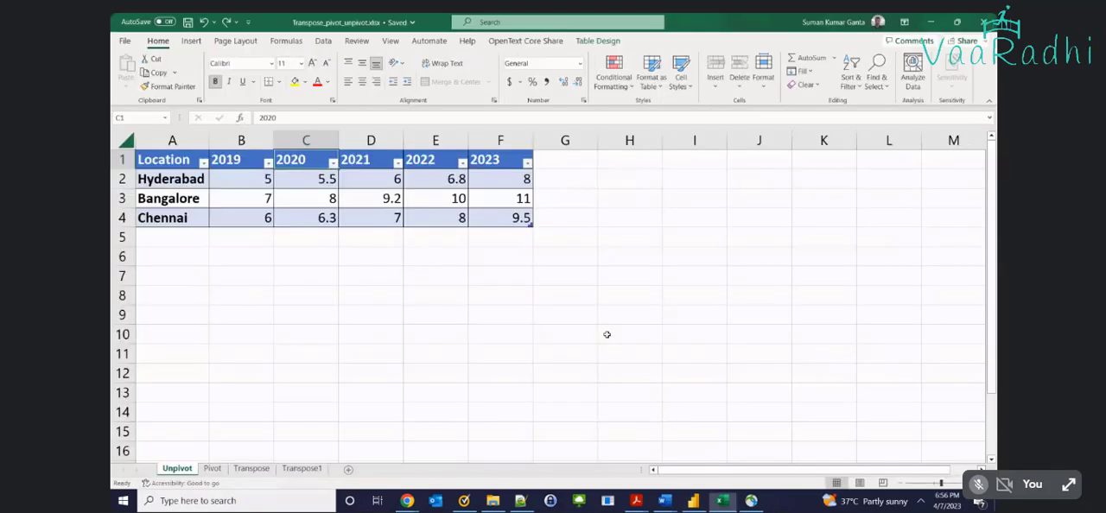
left_click(210, 469)
key("alt+Tab")
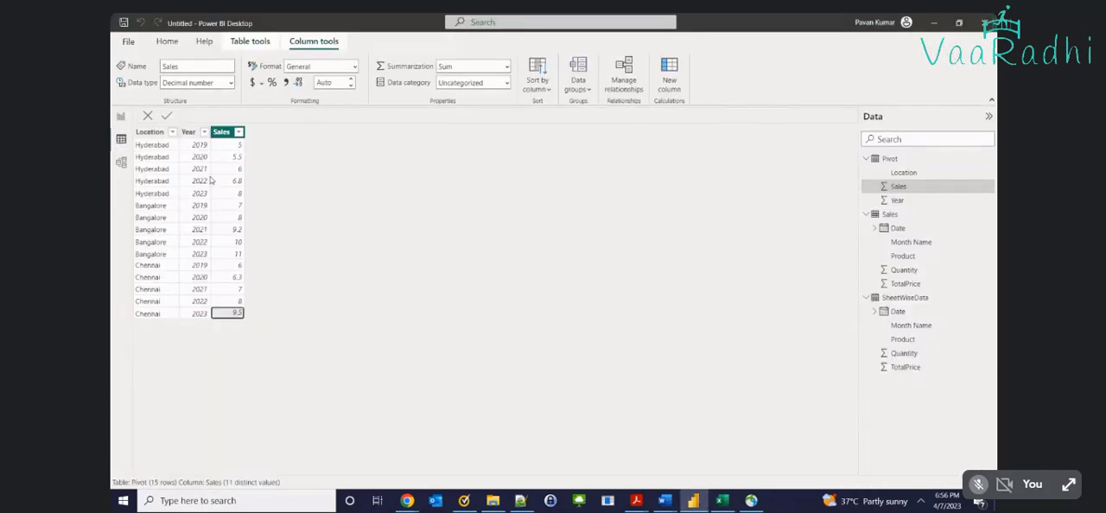
Return to Report view, leave the matrix's focus mode and delete the matrix from Page 1
left_click(121, 116)
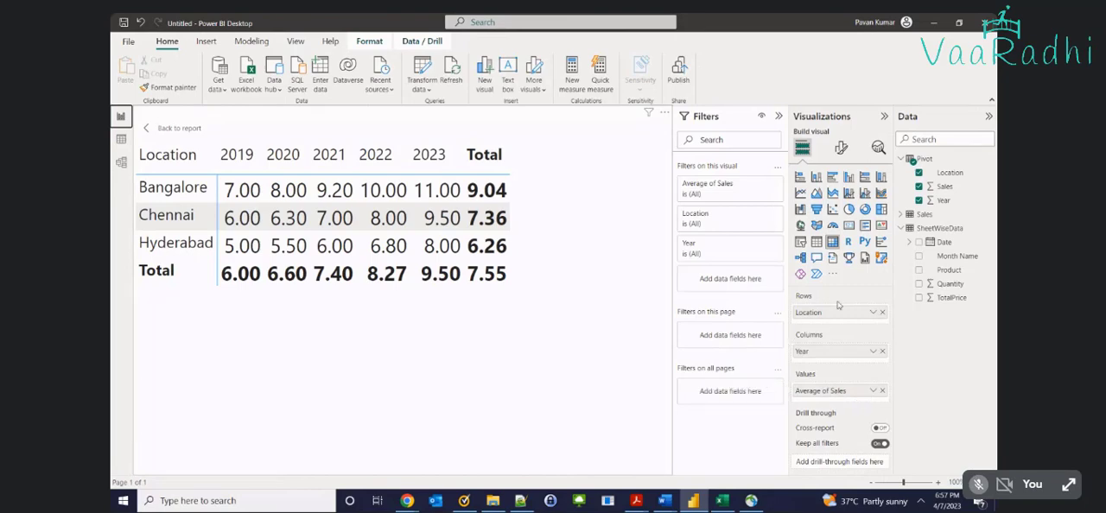
left_click(172, 128)
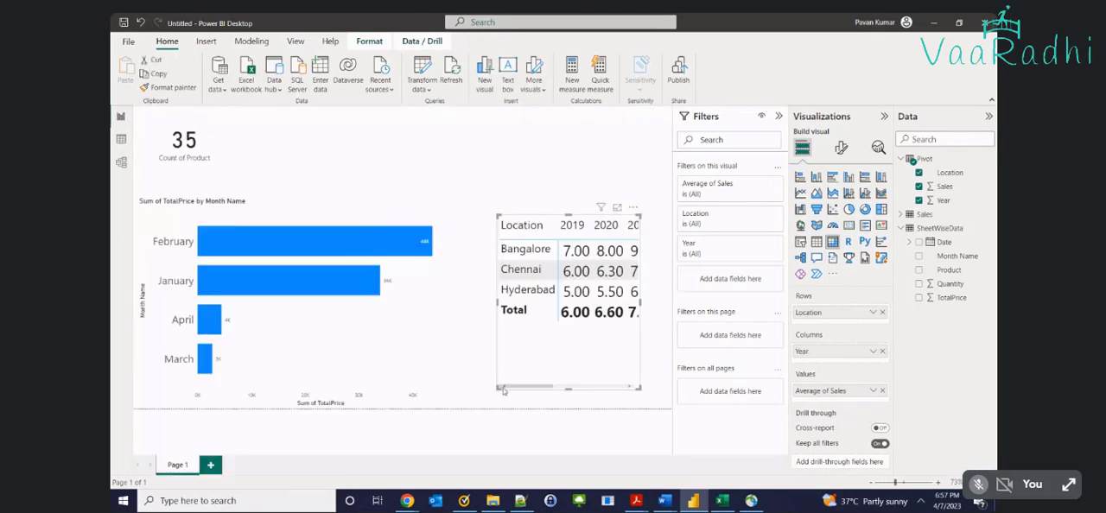
key("Delete")
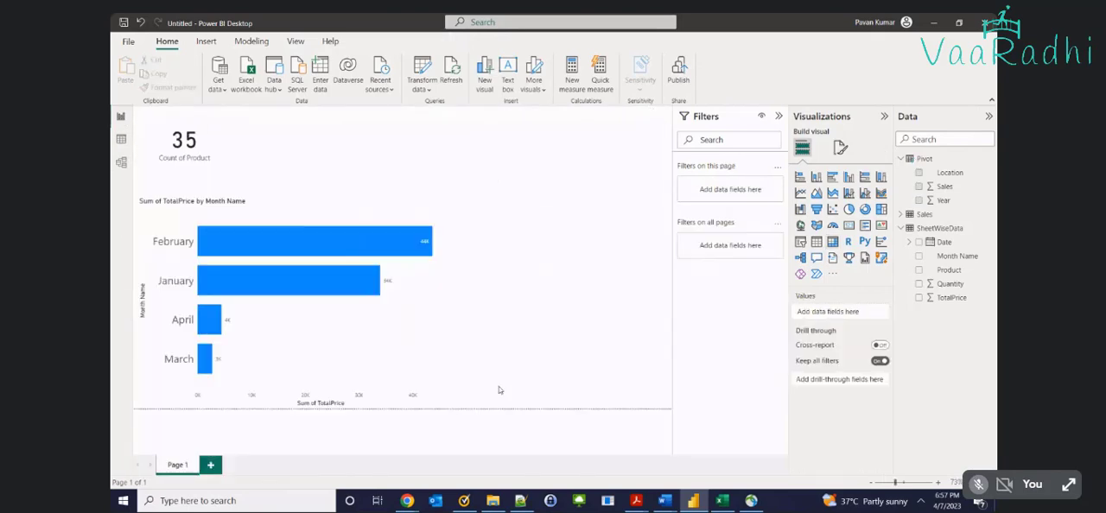
Review the Pivot table in Data view, and select the whole location-by-year table on the Unpivot sheet in Excel
left_click(119, 137)
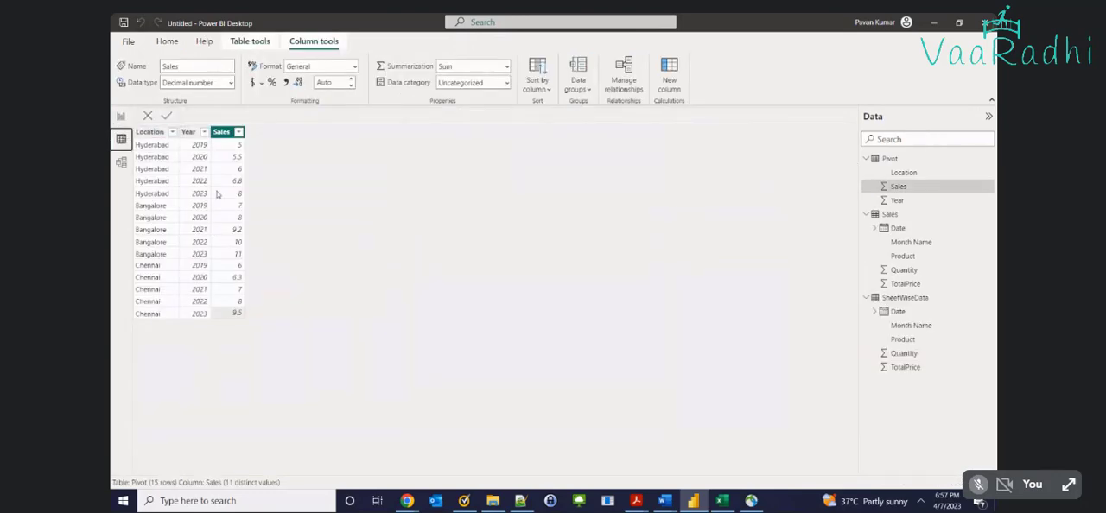
key("alt+Tab")
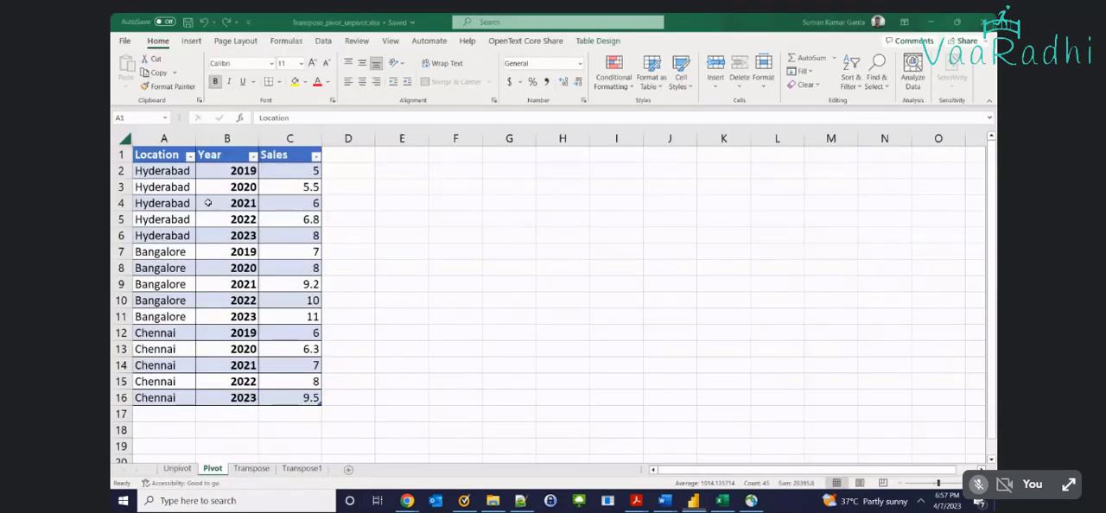
left_click(177, 467)
left_click_drag(158, 160, 527, 219)
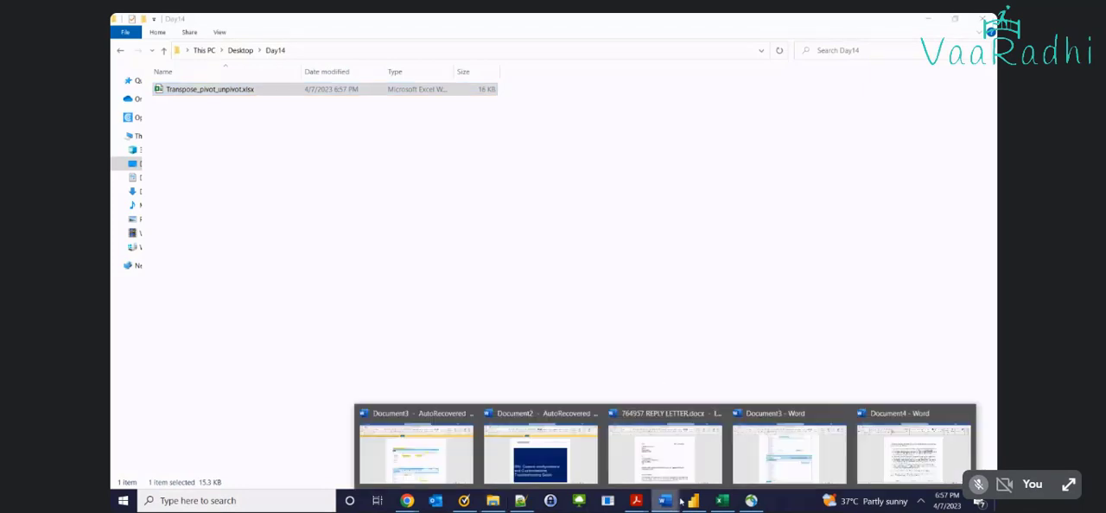
Switch to Power BI Desktop and open the Power Query Editor
left_click(693, 500)
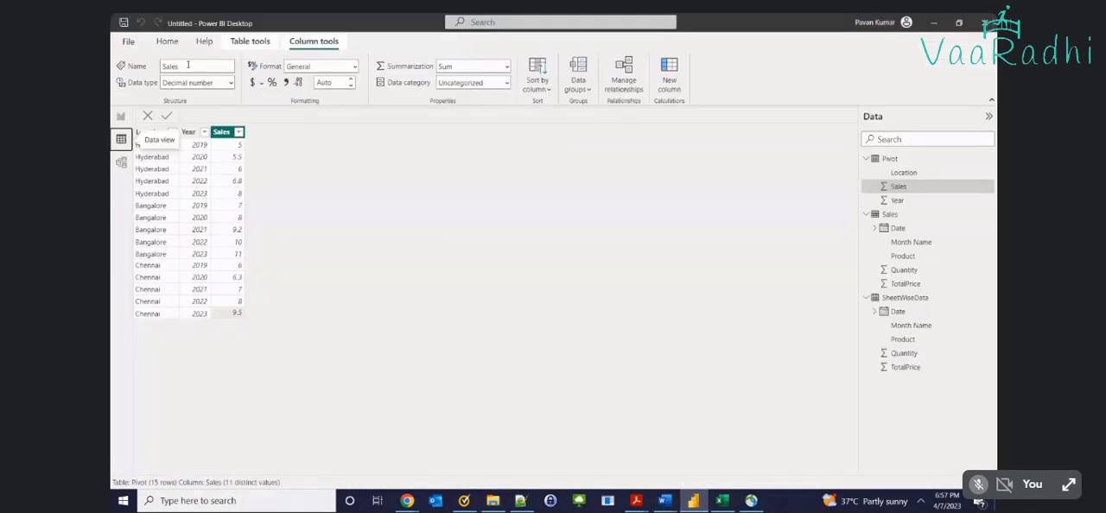
left_click(166, 41)
left_click(402, 89)
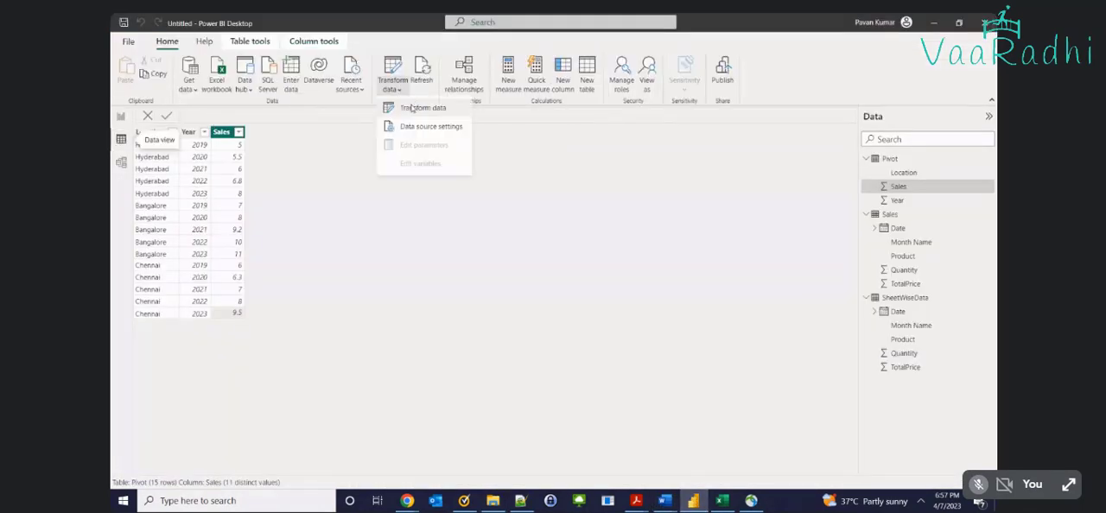
left_click(413, 108)
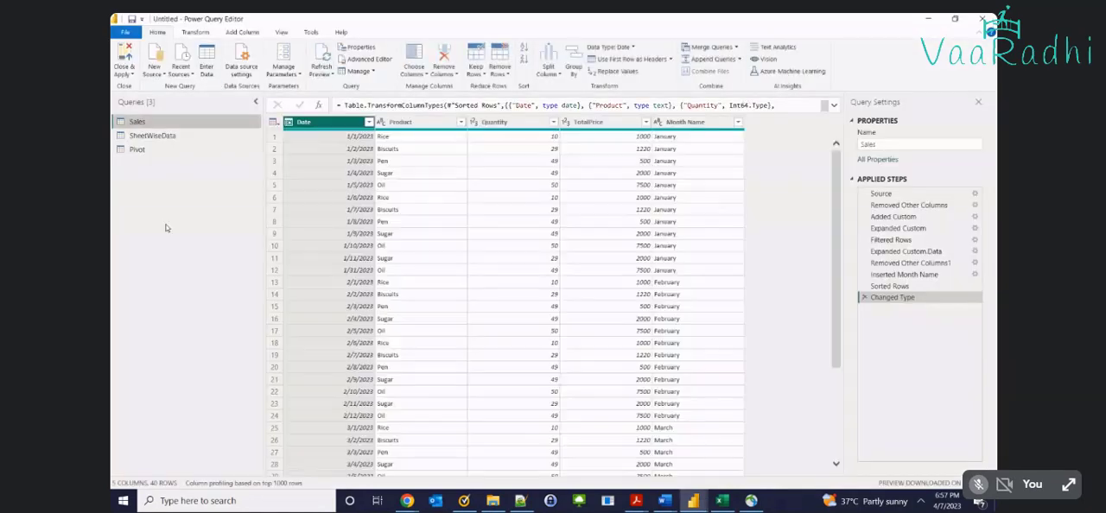
Import the Unpivot sheet of Transpose_pivot_unpivot.xlsx as a new query and promote its first row to headers
right_click(166, 228)
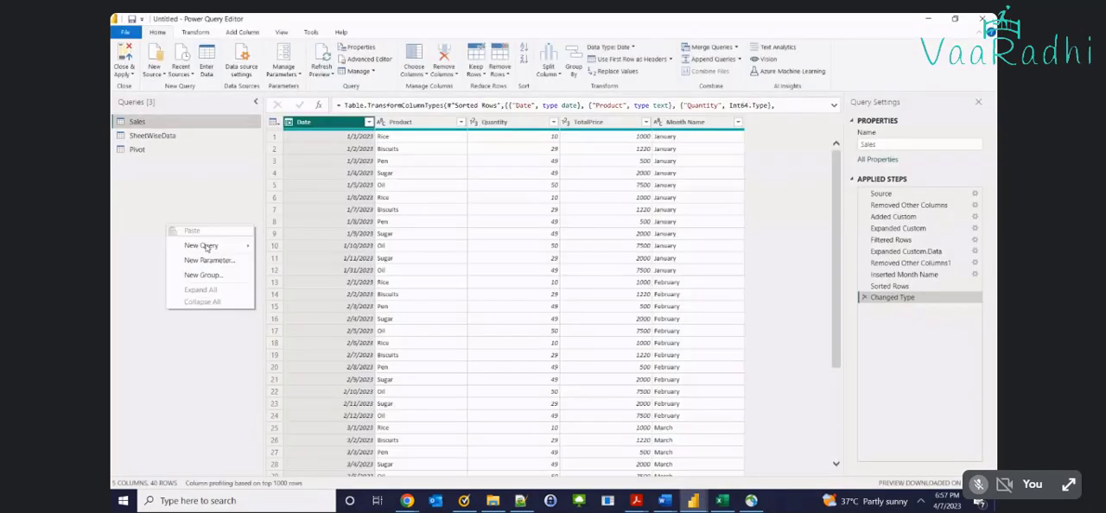
mouse_move(198, 245)
left_click(298, 246)
double_click(232, 96)
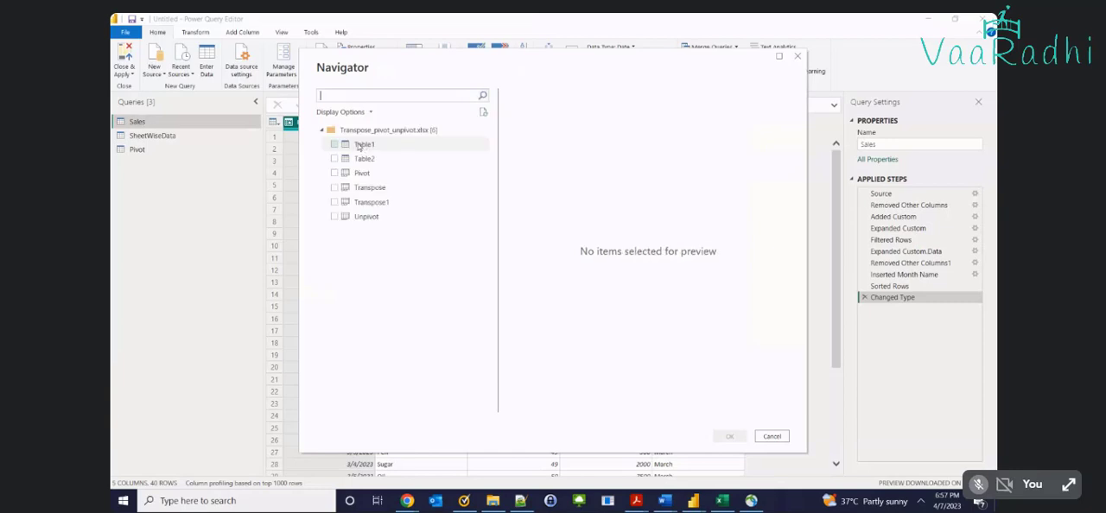
left_click(356, 216)
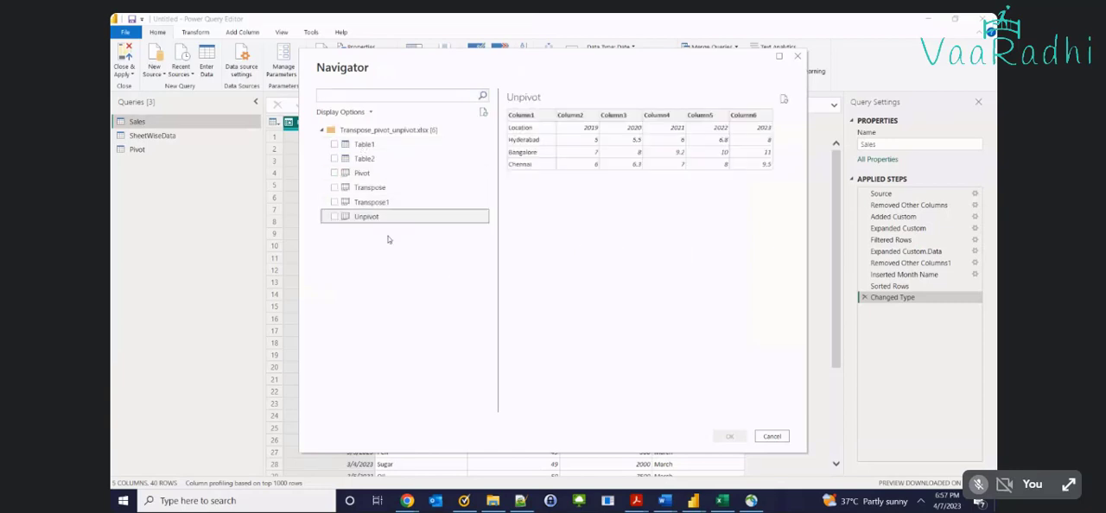
left_click(335, 217)
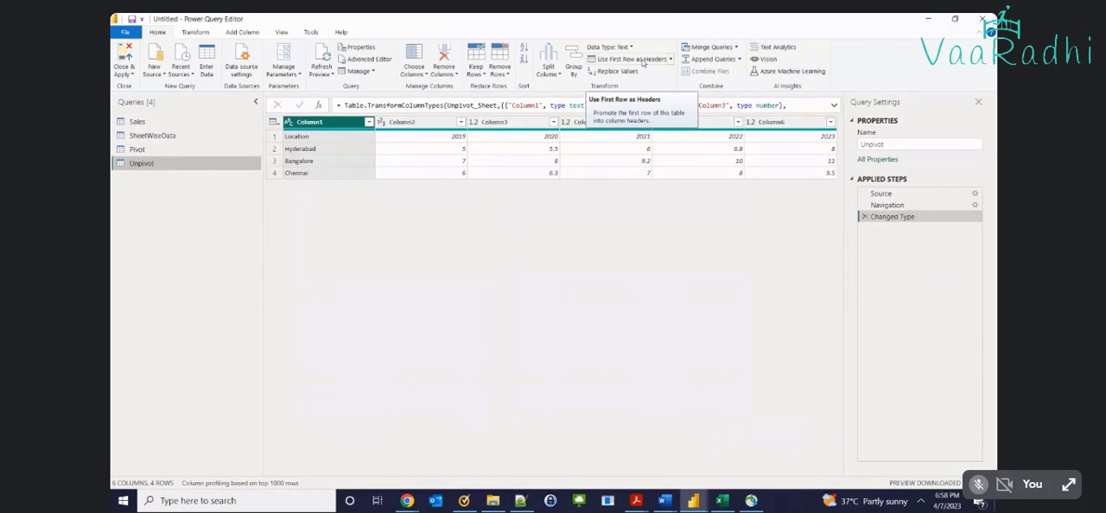
left_click(642, 61)
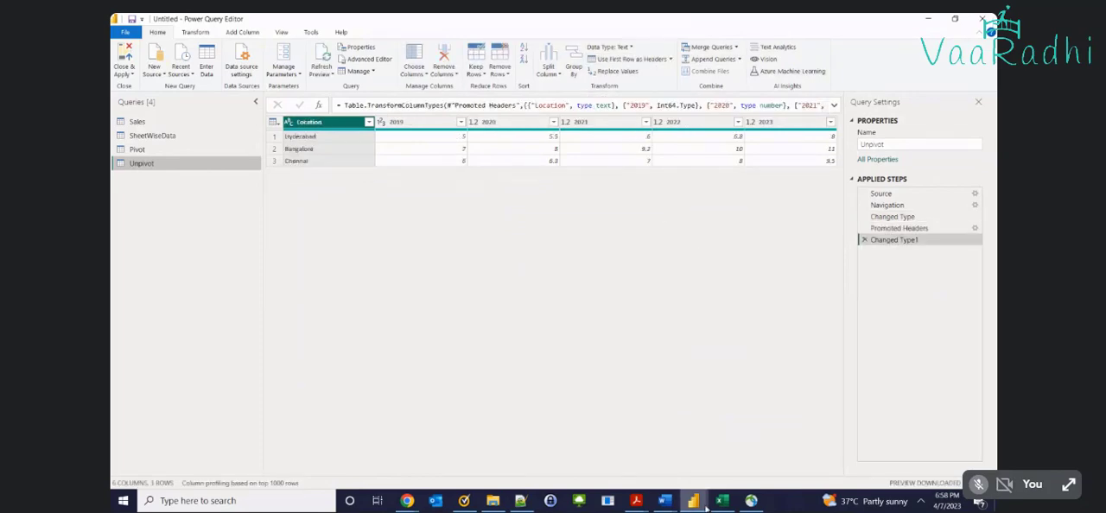
Compare the Unpivot query in Power Query Editor with the Unpivot sheet in Excel, starting from the Hyderabad row
mouse_move(706, 508)
left_click(610, 453)
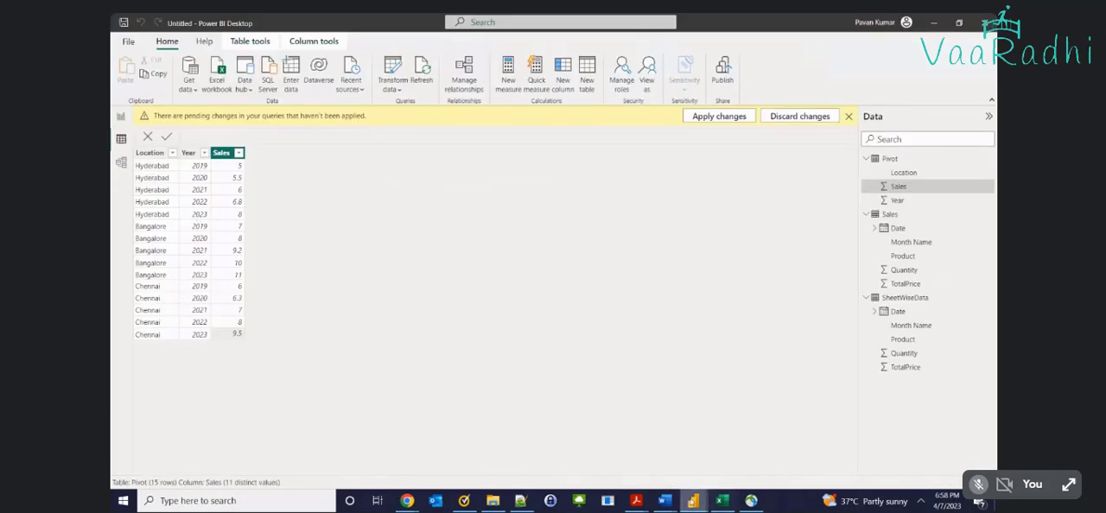
left_click(767, 453)
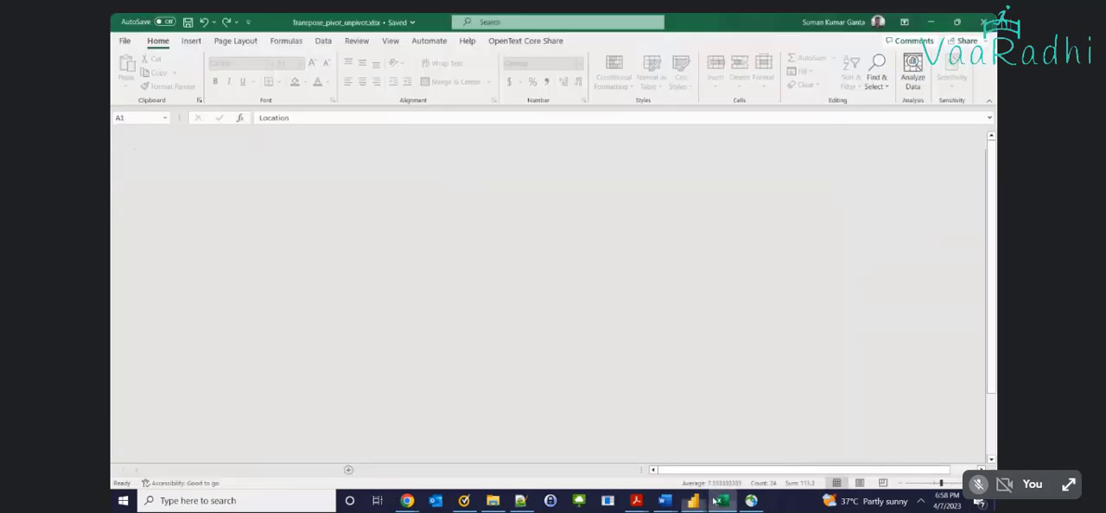
left_click(722, 501)
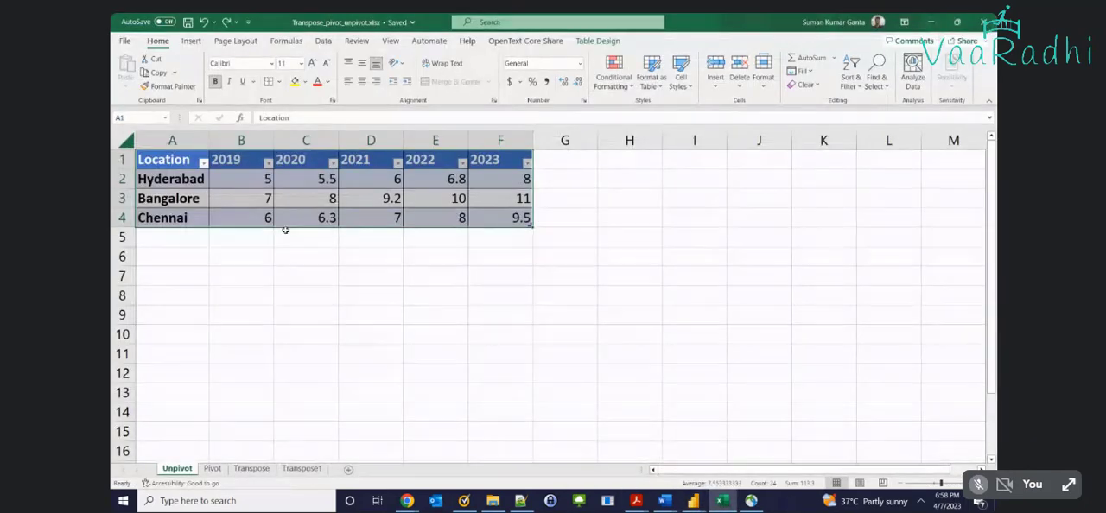
key("alt+Tab")
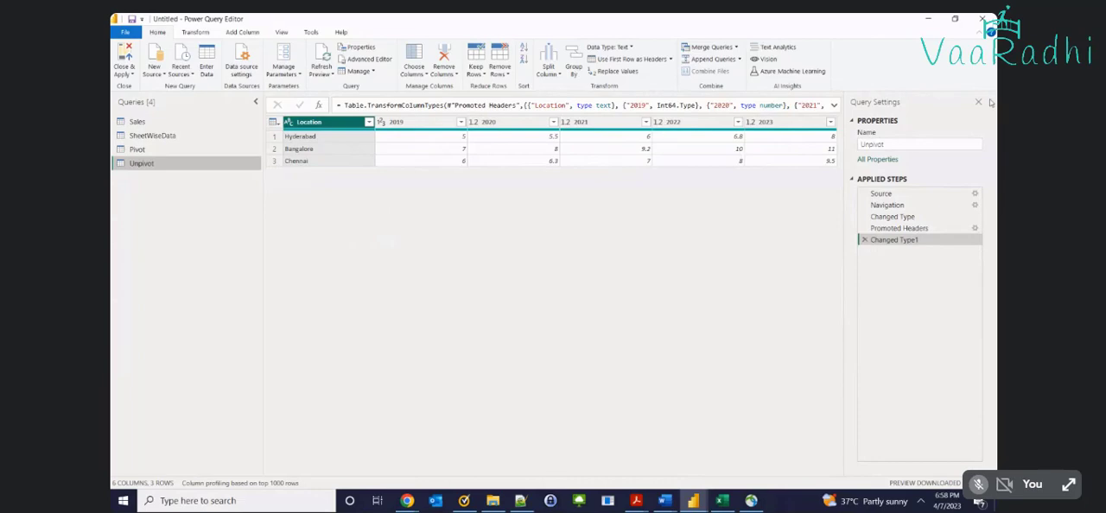
left_click(316, 136)
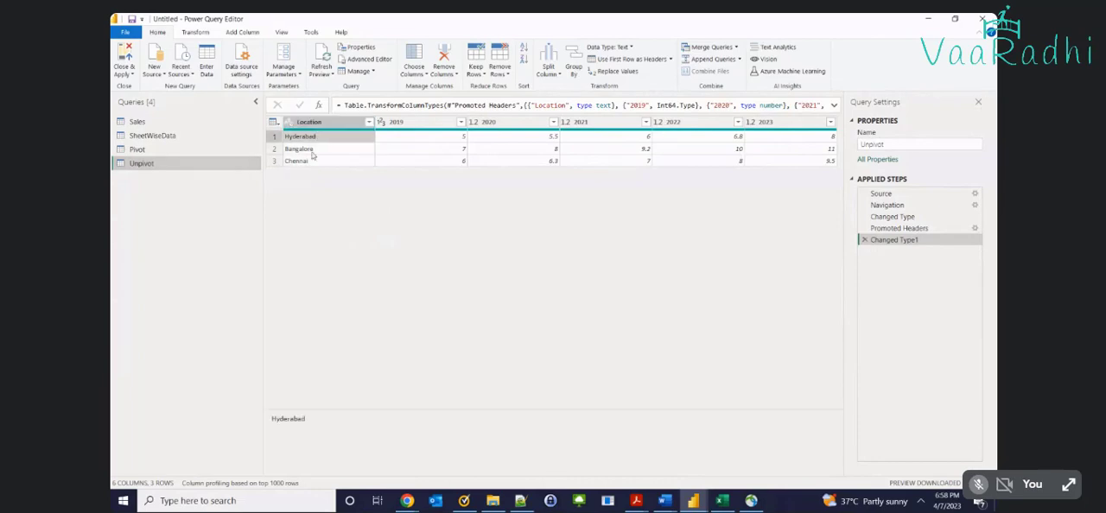
Compare the year columns of the Unpivot query with the full Location, Year and Sales table on the Pivot sheet in Excel
left_click(313, 150)
left_click(413, 122)
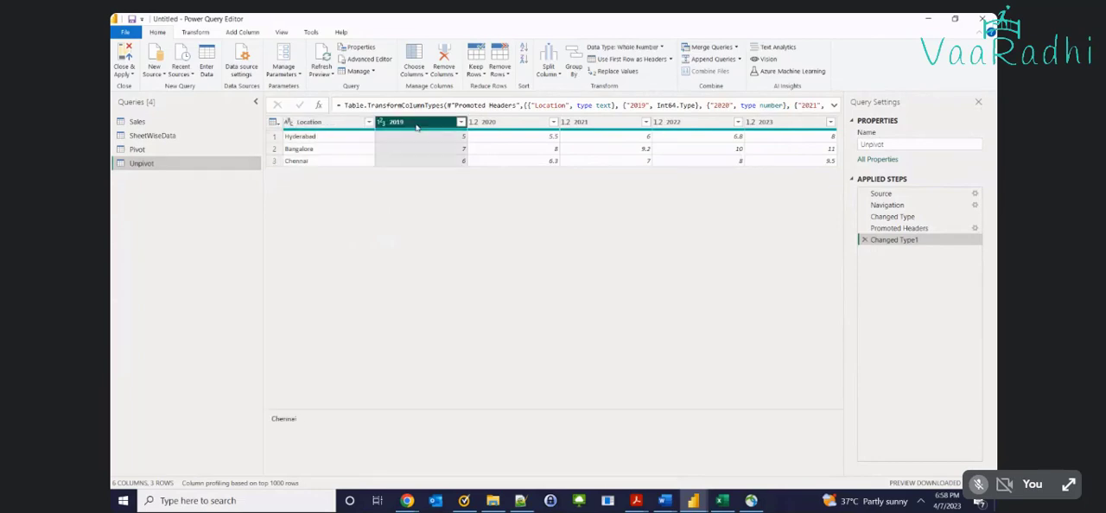
left_click(450, 154)
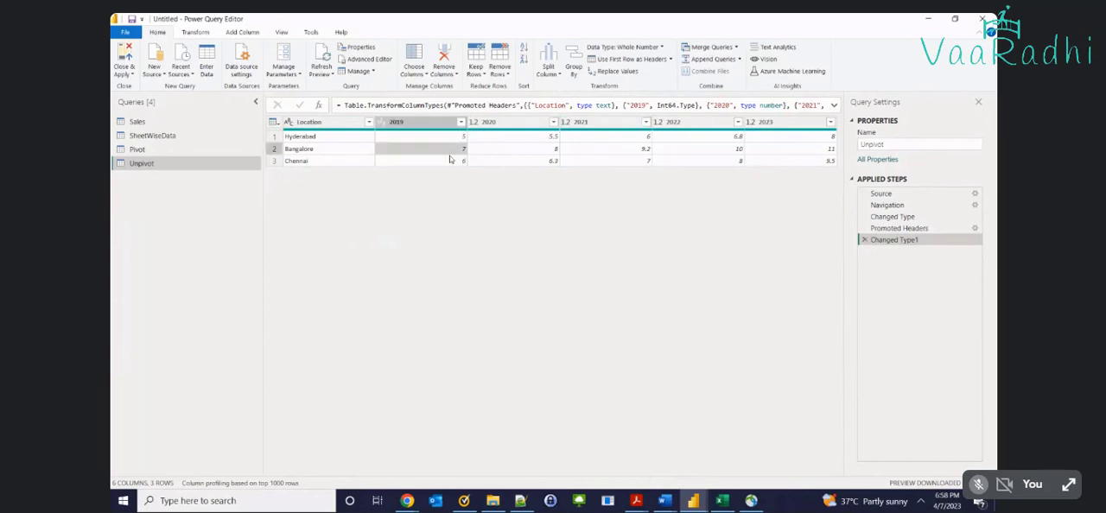
left_click(823, 166)
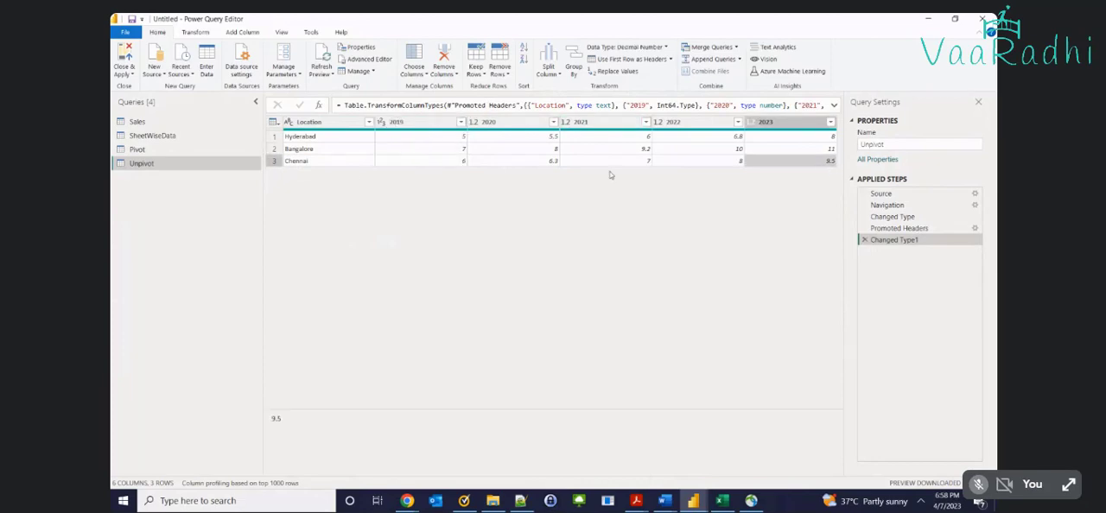
key("alt+Tab")
key("ctrl+Page_Down")
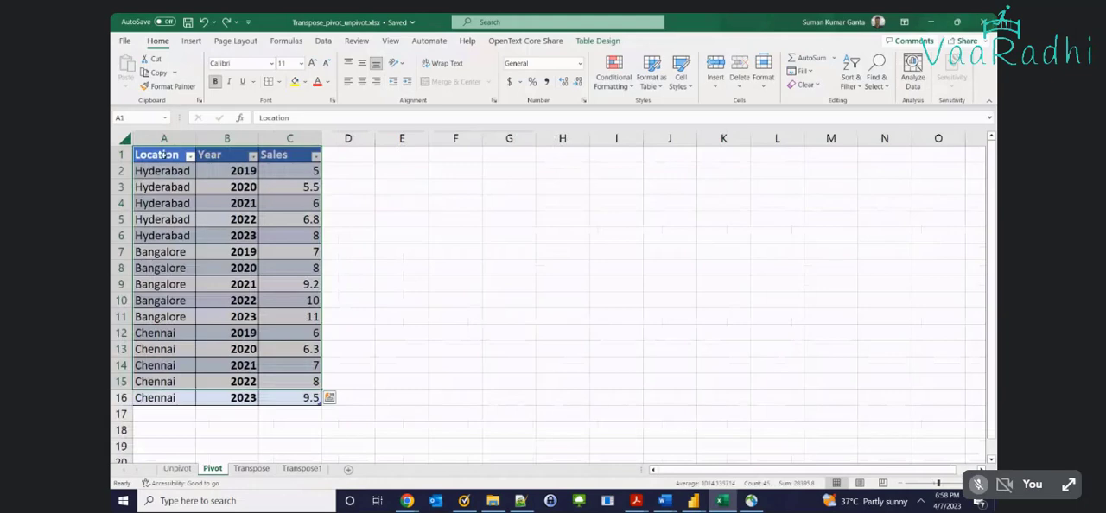
left_click_drag(163, 155, 301, 394)
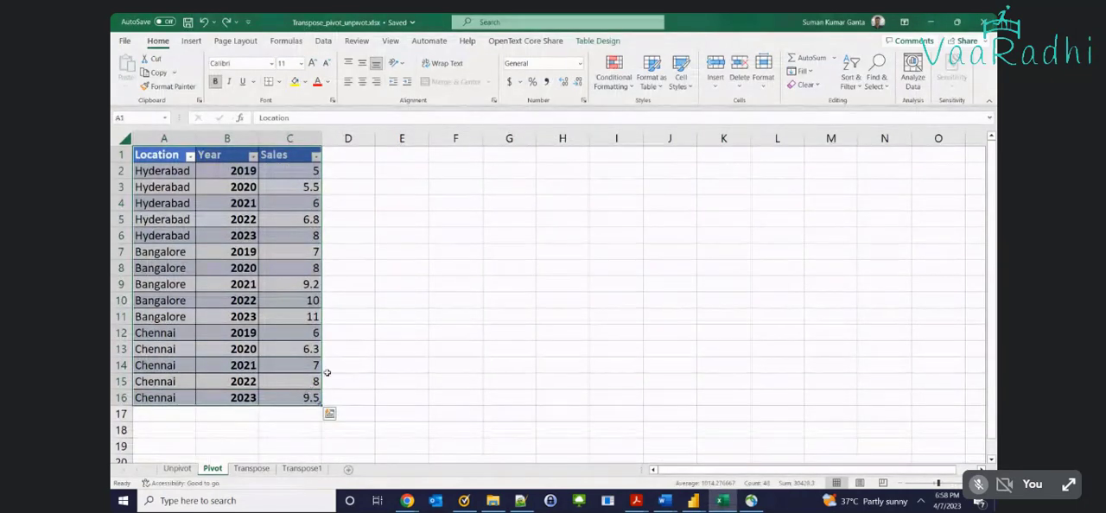
key("alt+Tab")
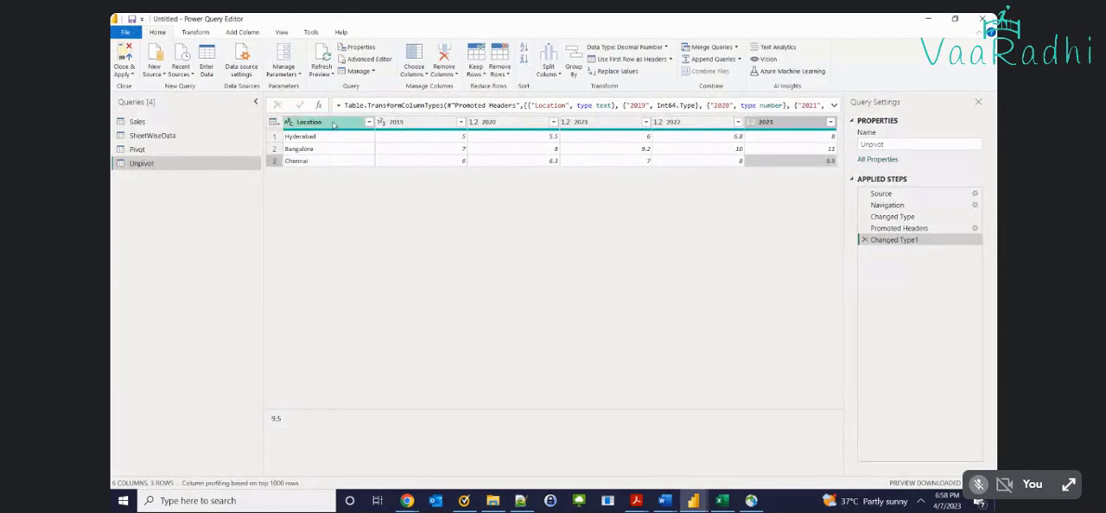
Examine how the Hyderabad and Bangalore rows of the Unpivot query pair each location with its values in the year columns
left_click(333, 125)
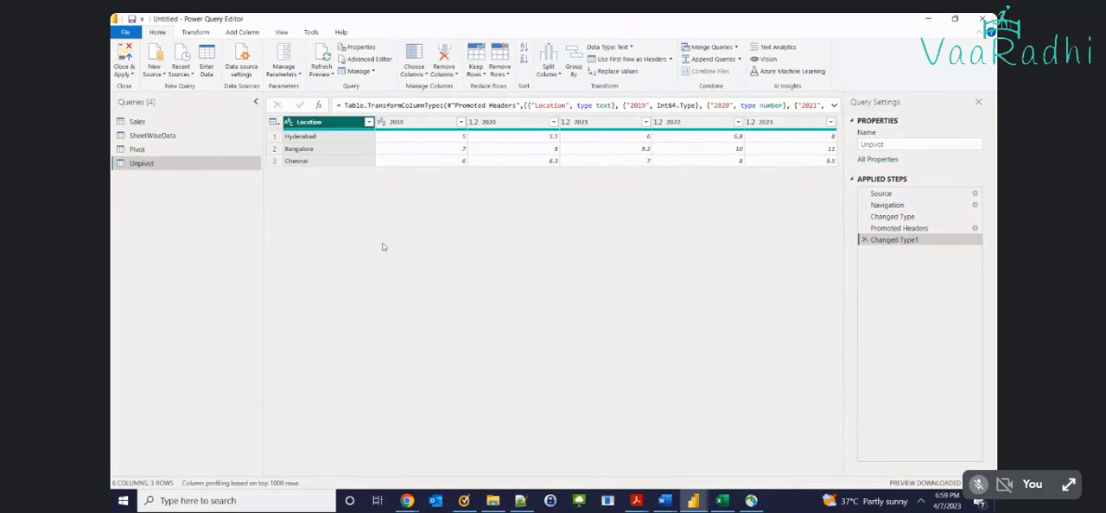
left_click(321, 138)
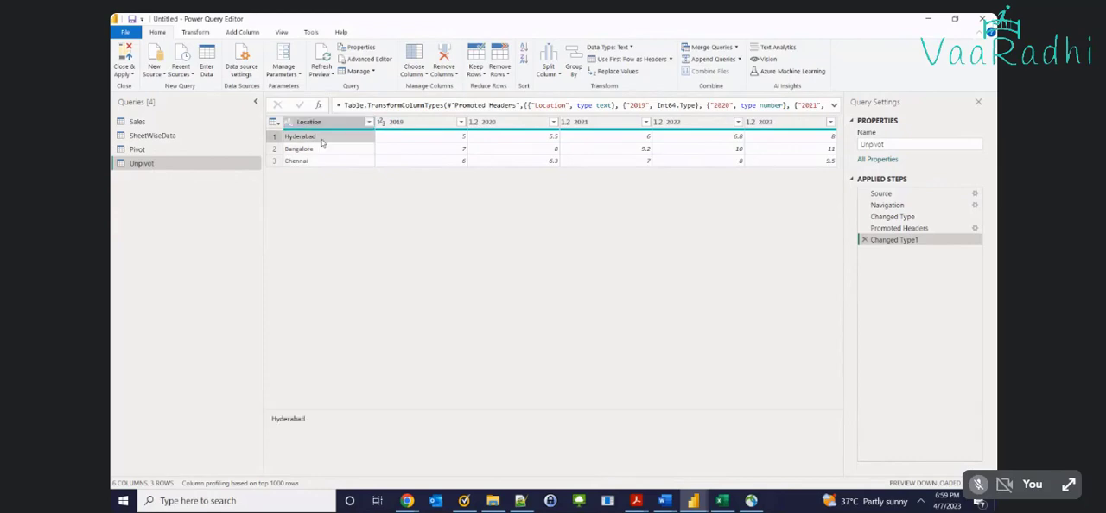
left_click(408, 143)
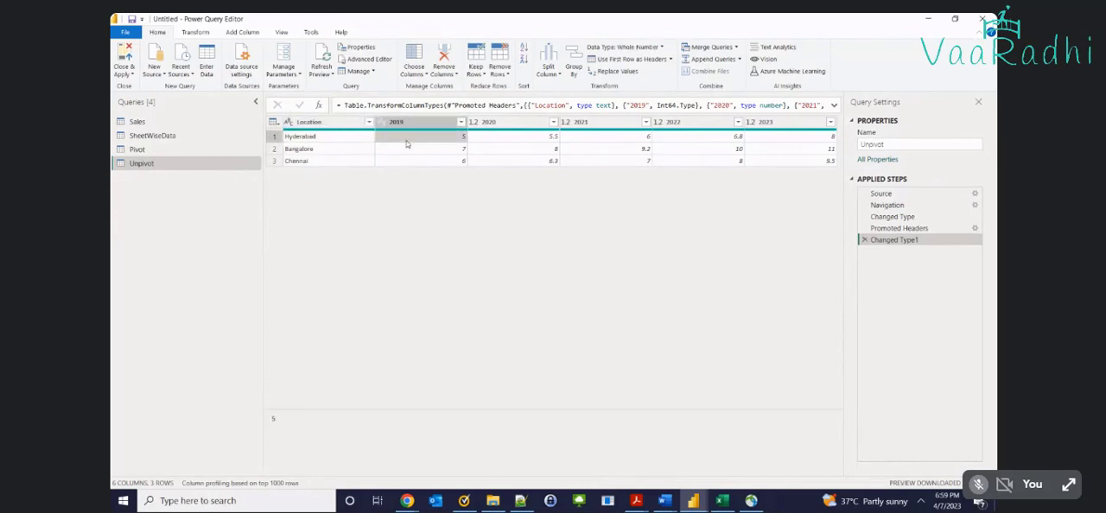
left_click(349, 143)
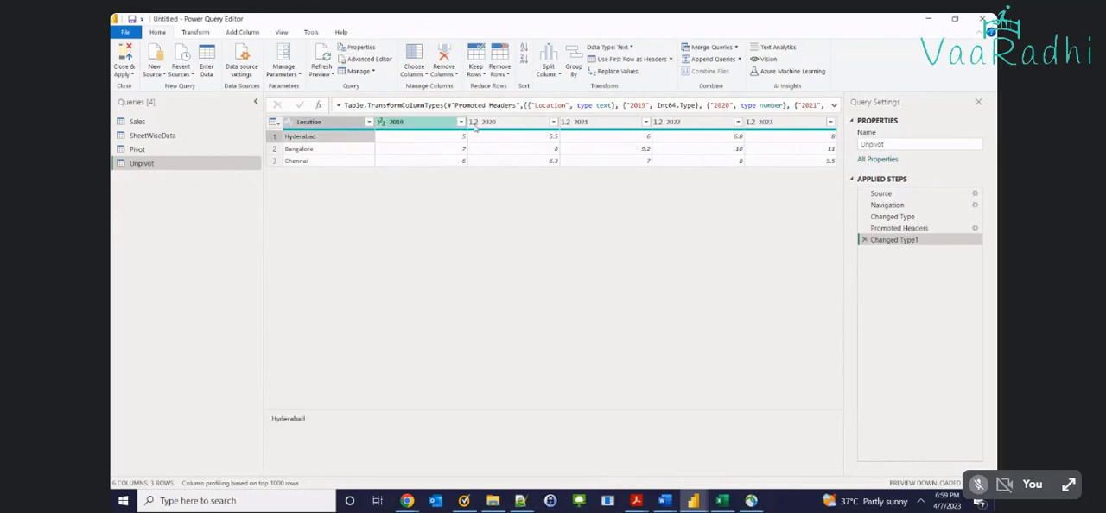
left_click(503, 138)
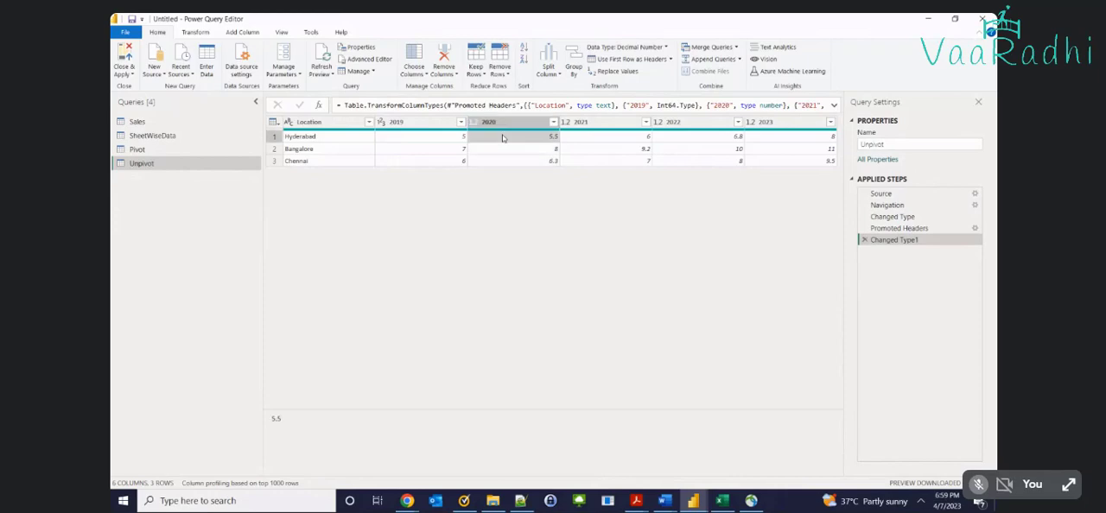
left_click(334, 145)
left_click(595, 127)
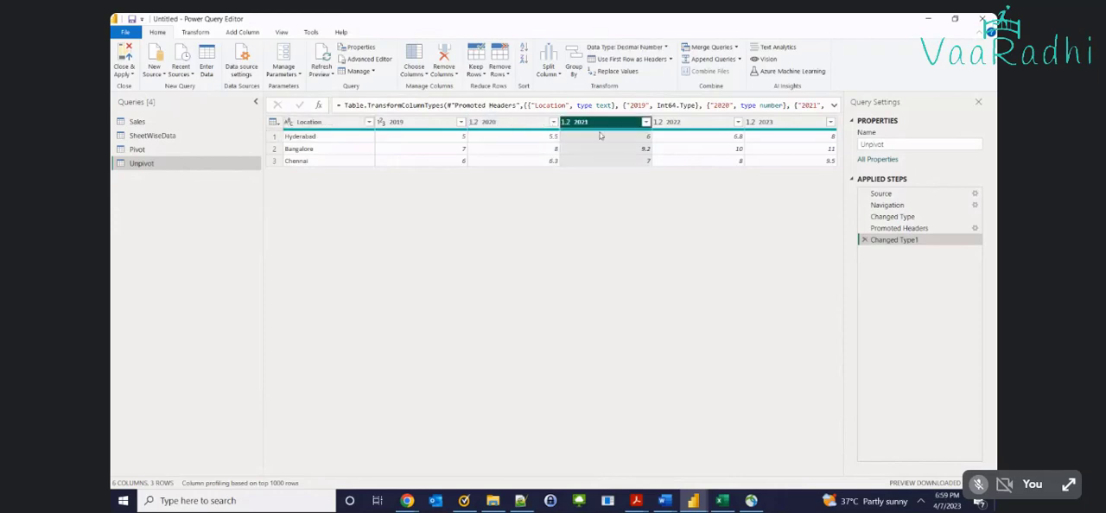
left_click(598, 138)
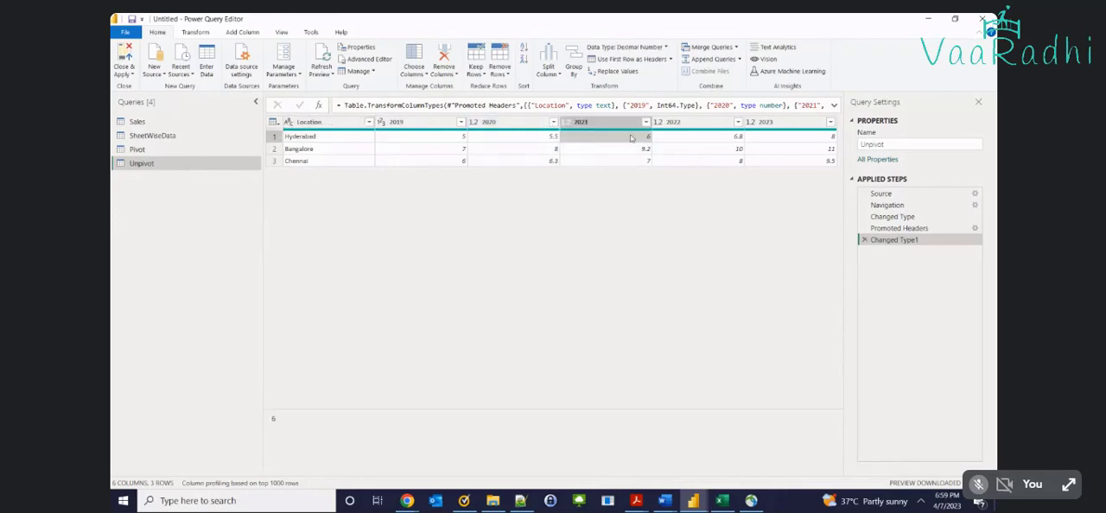
left_click(332, 154)
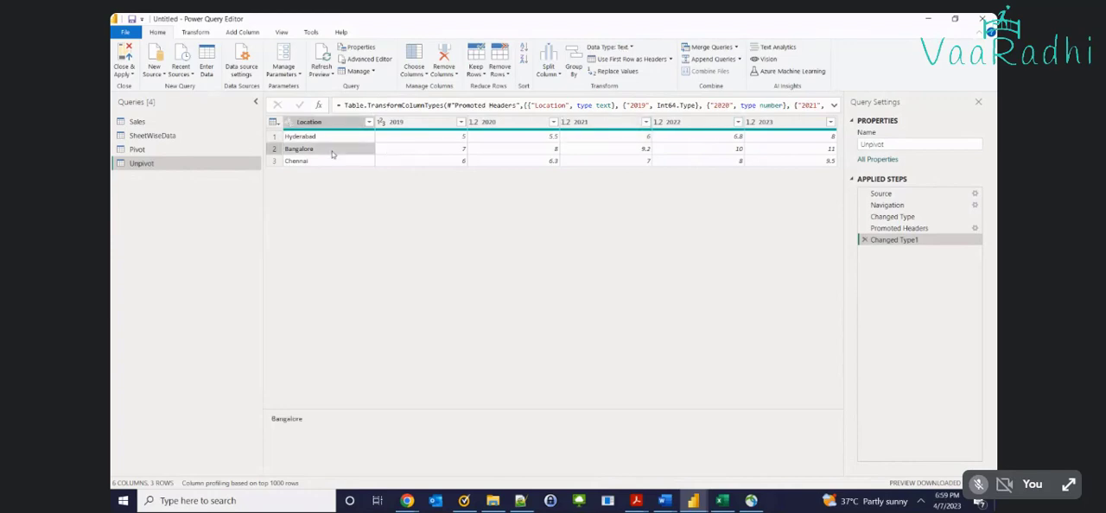
left_click(411, 152)
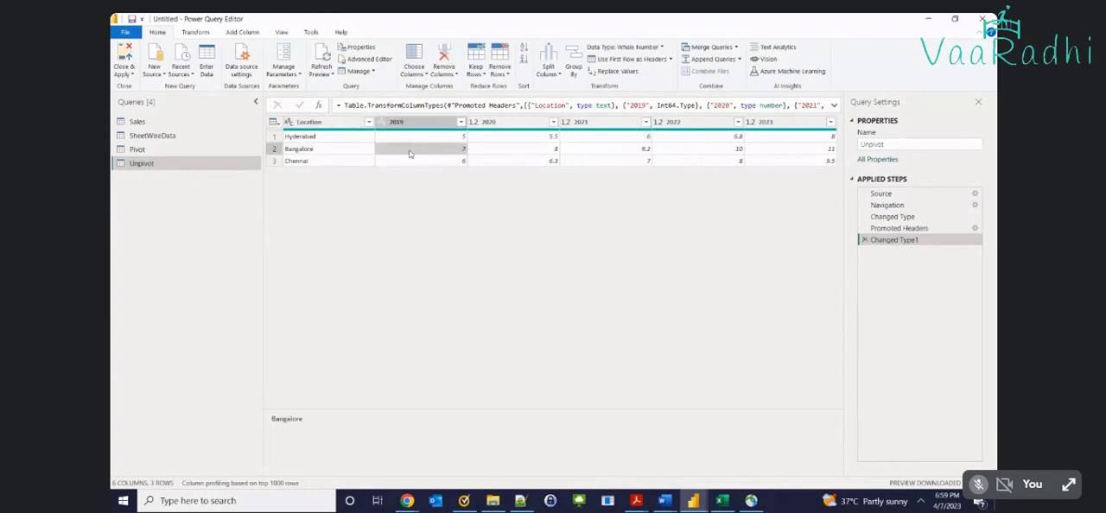
left_click(508, 148)
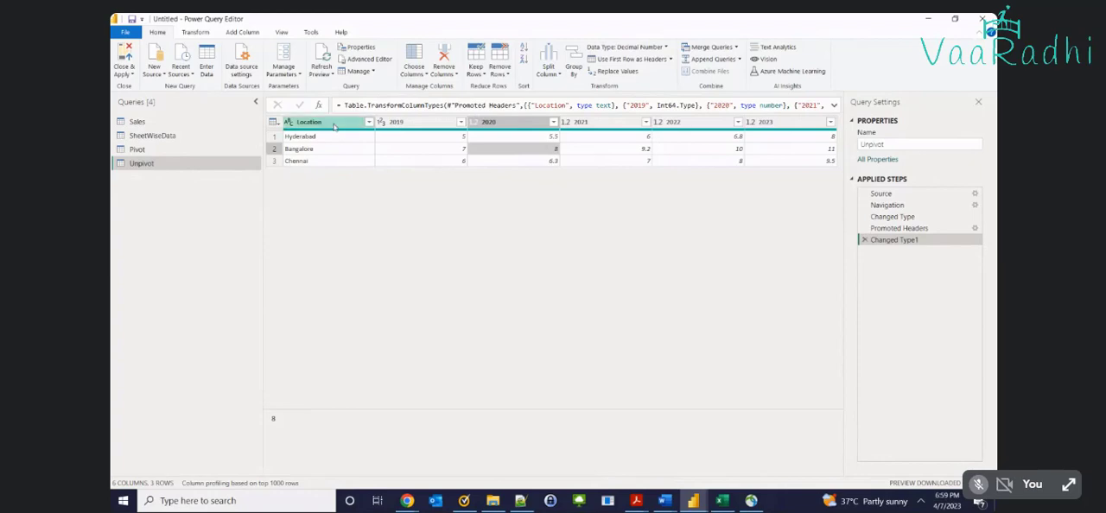
Unpivot all columns of the Unpivot query other than Location
left_click(333, 127)
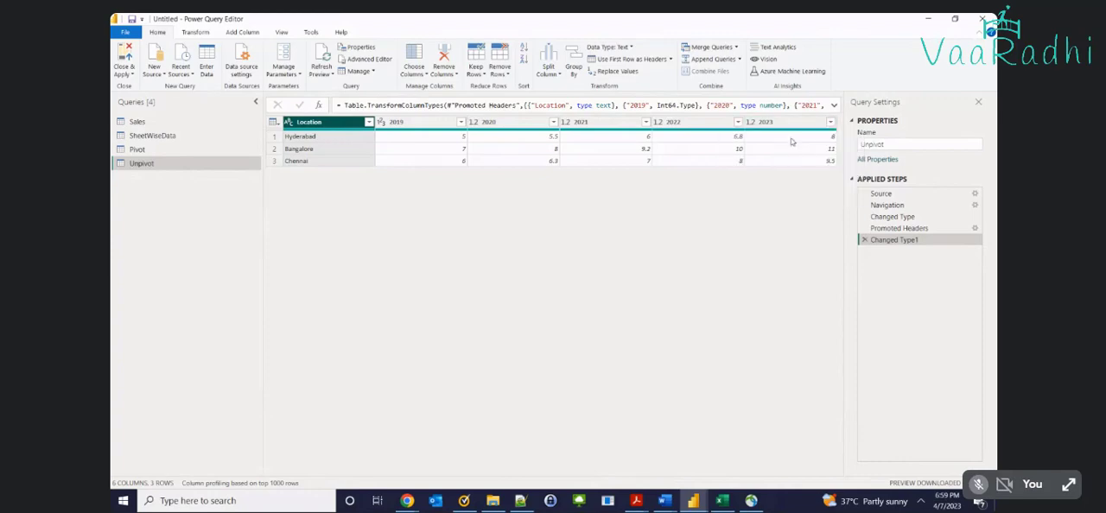
right_click(314, 126)
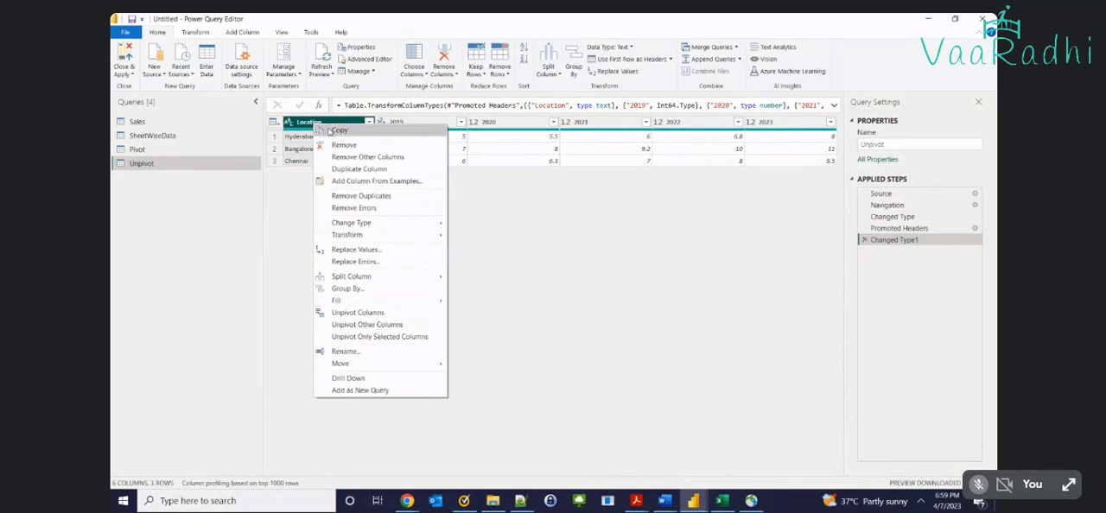
left_click(392, 326)
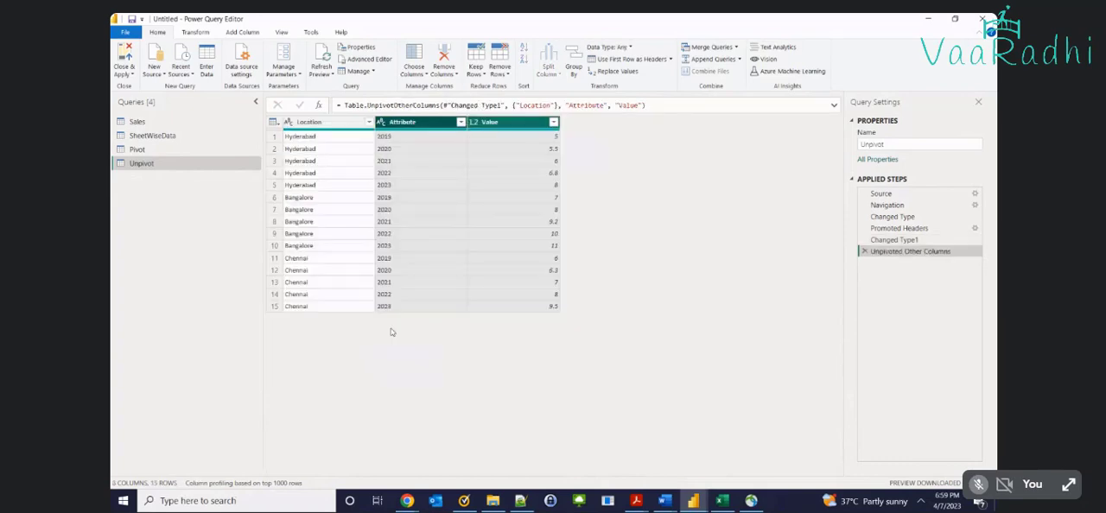
Examine the location, attribute and value in the first two Hyderabad rows of the unpivoted table
left_click(332, 140)
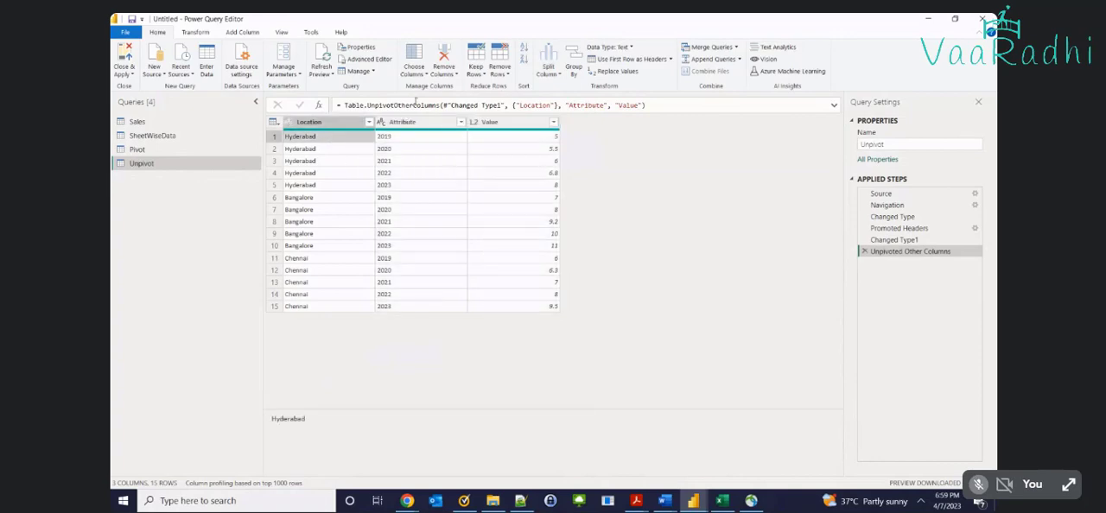
left_click(435, 141)
left_click(488, 141)
left_click(331, 149)
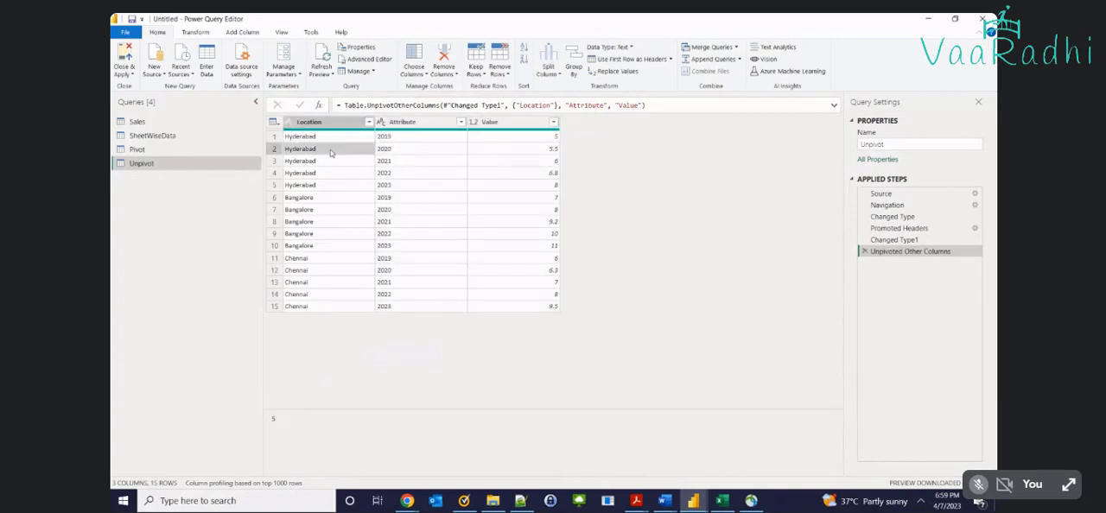
left_click(390, 152)
left_click(550, 152)
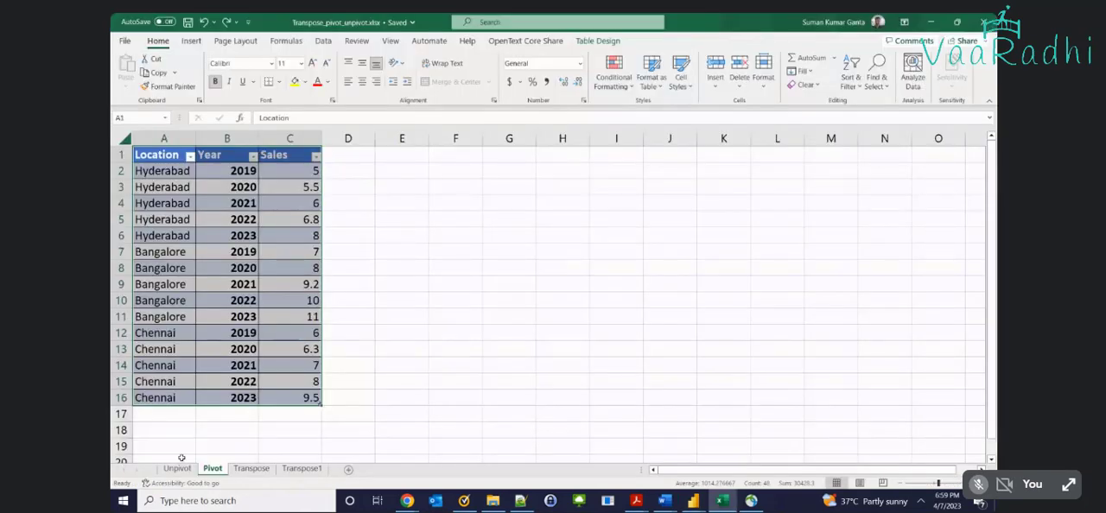
Check the unpivoted 2019 and 2020 Hyderabad rows against the wide table on the Unpivot sheet in Excel
left_click(178, 468)
left_click(201, 182)
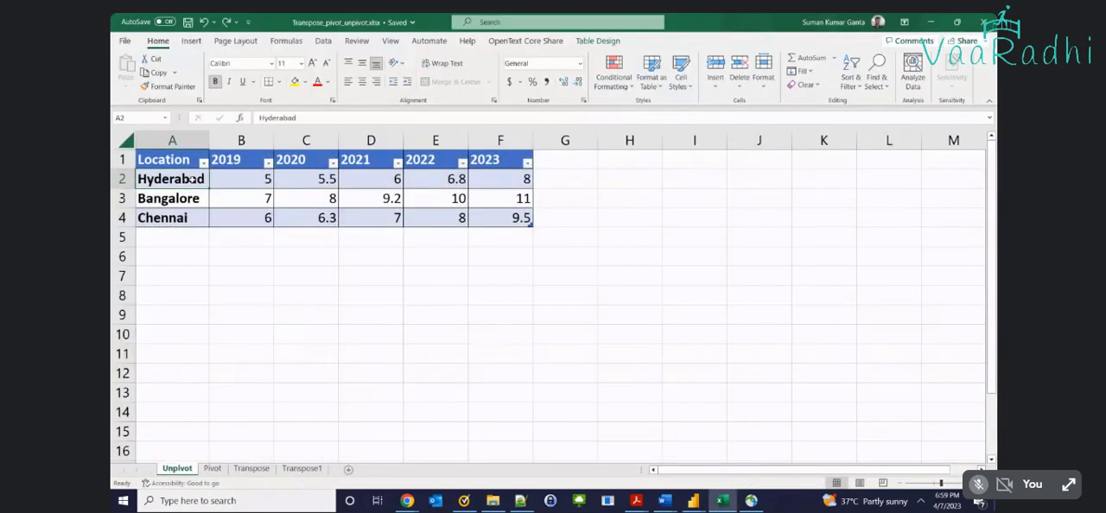
left_click(244, 174)
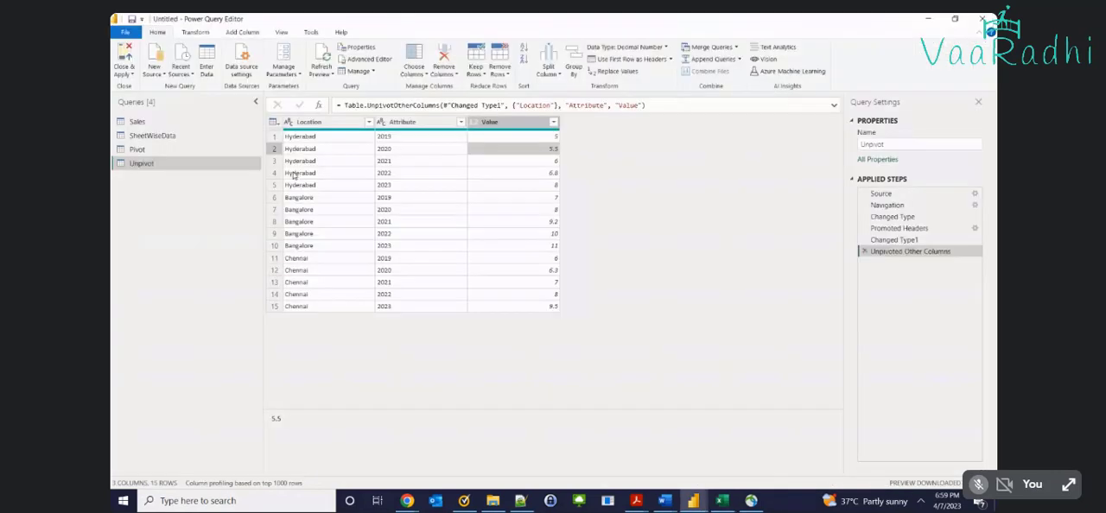
left_click(406, 137)
left_click(516, 141)
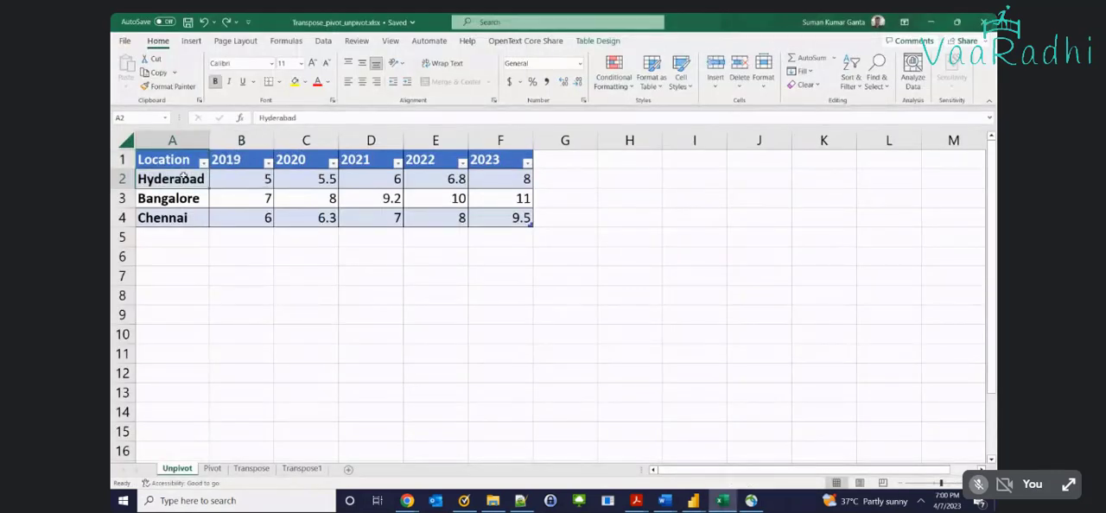
key("alt+Tab")
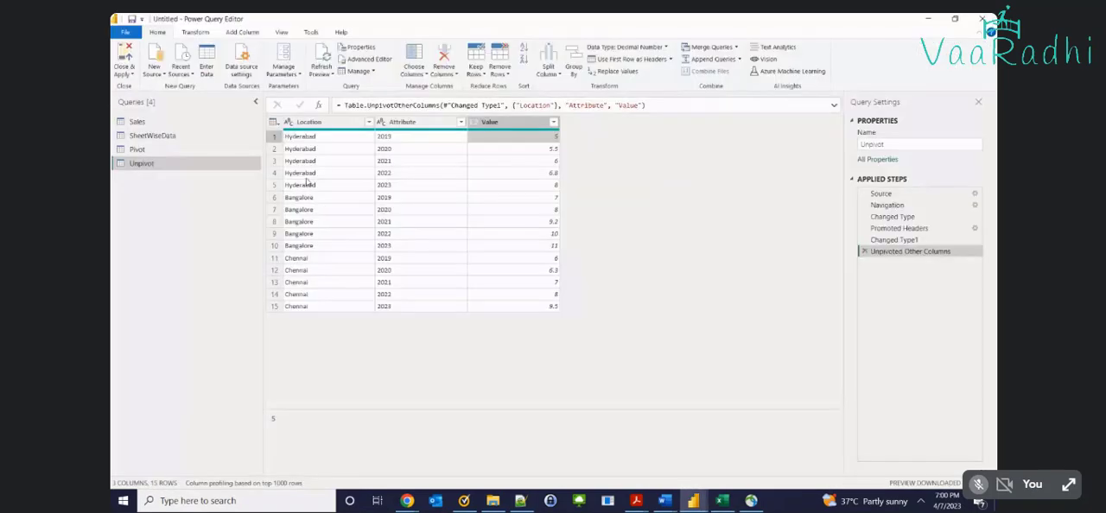
left_click(309, 150)
left_click(492, 150)
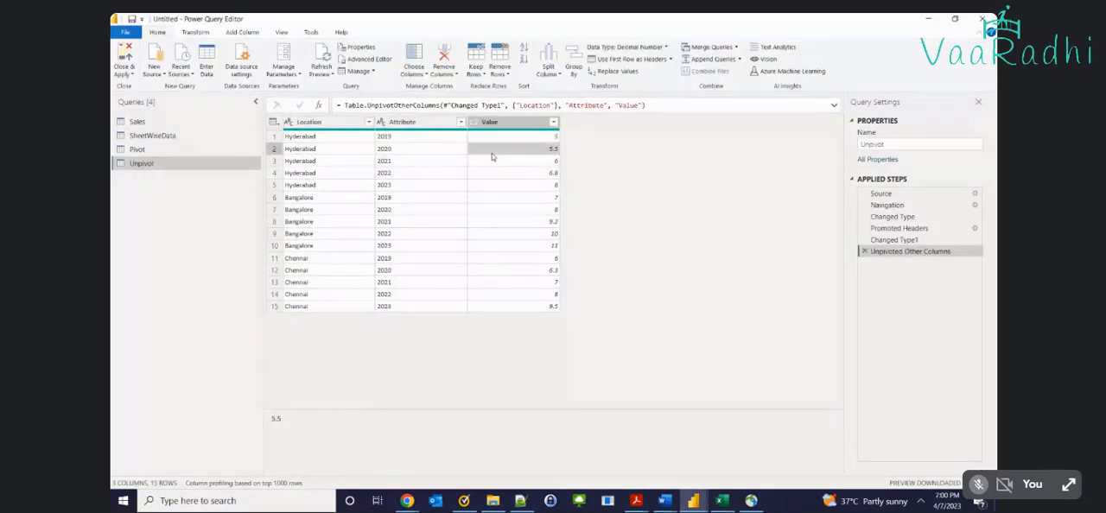
Rename the Attribute column as Year and the Value column as Sales in the Unpivot query
double_click(406, 122)
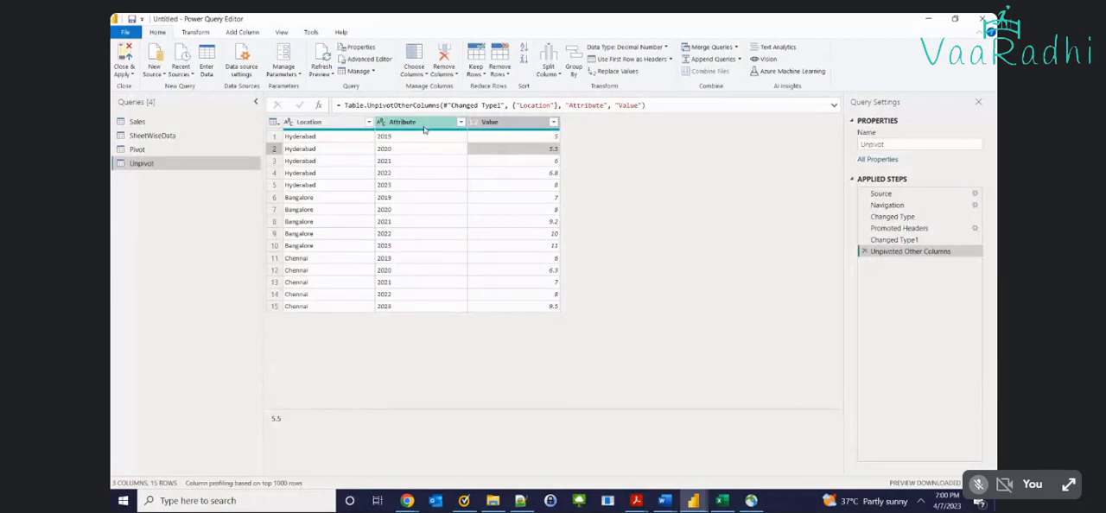
type("Ye")
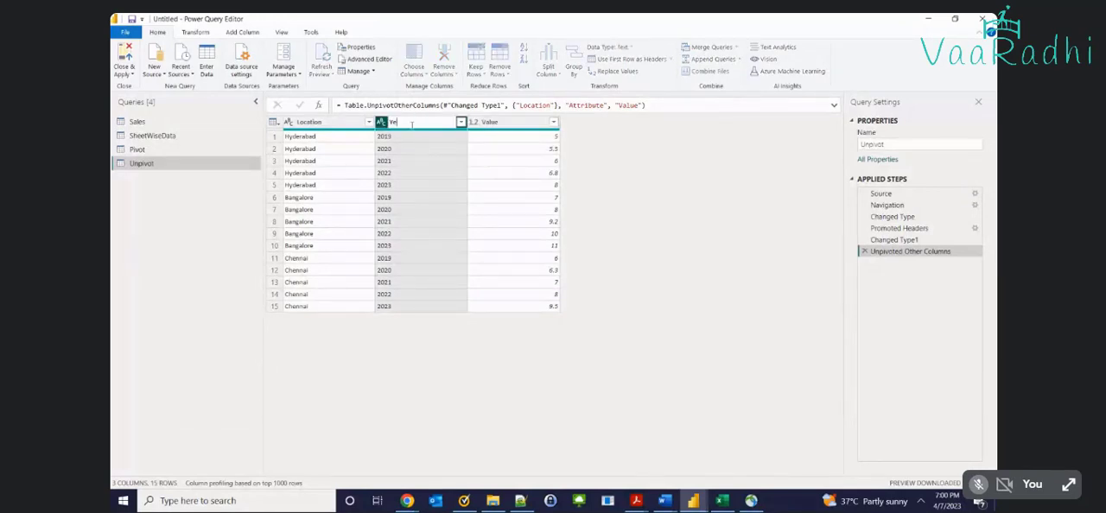
type("ar")
left_click(548, 191)
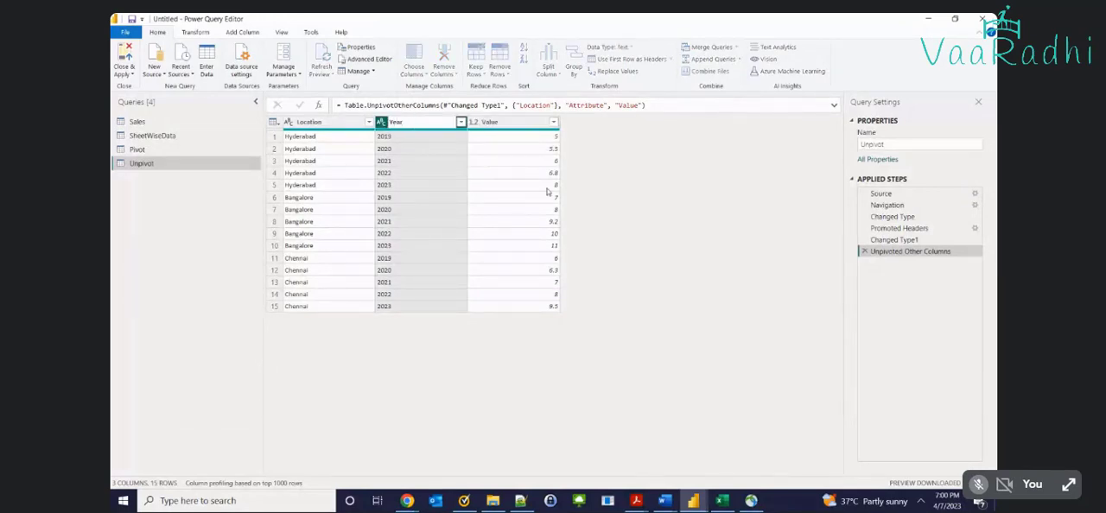
double_click(521, 122)
type("Sales")
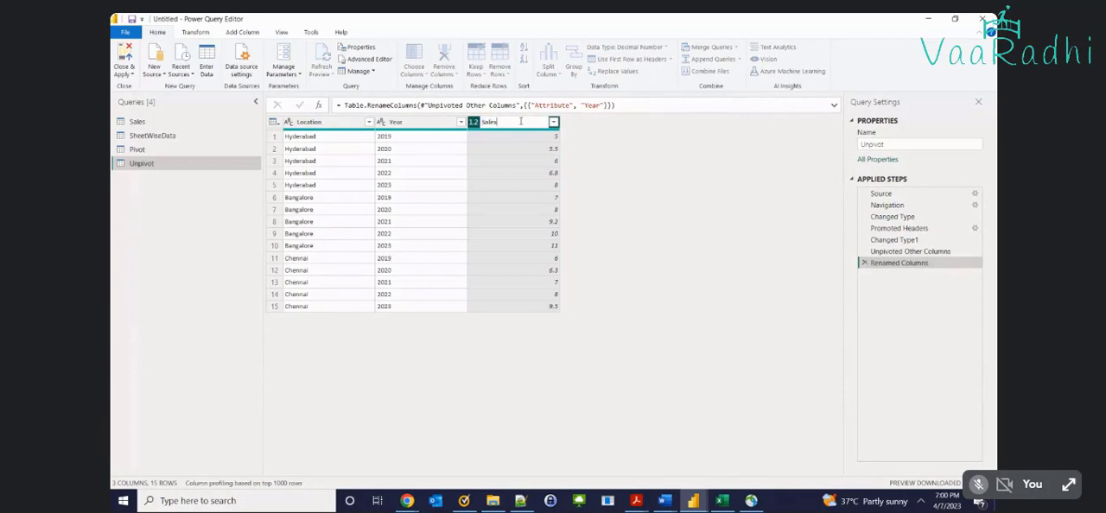
left_click(536, 289)
Compare the unpivoted query with the Pivot sheet in Excel, and return to the Power Query Editor
key("alt+Tab")
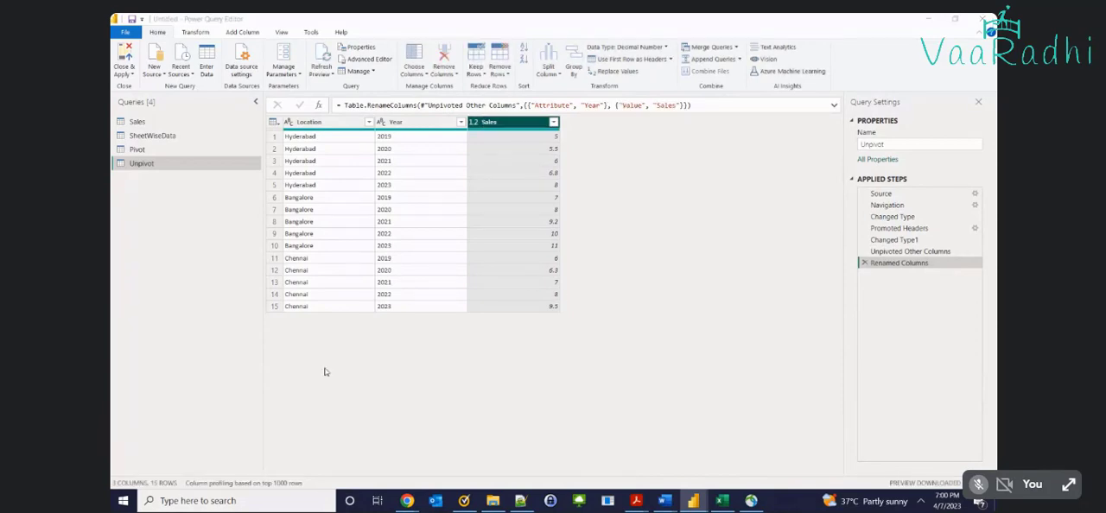
left_click(213, 468)
key("alt+Tab")
Remove the Renamed Columns and Unpivoted Other Columns steps from the Unpivot query, and select its Location column
left_click(864, 264)
left_click(864, 252)
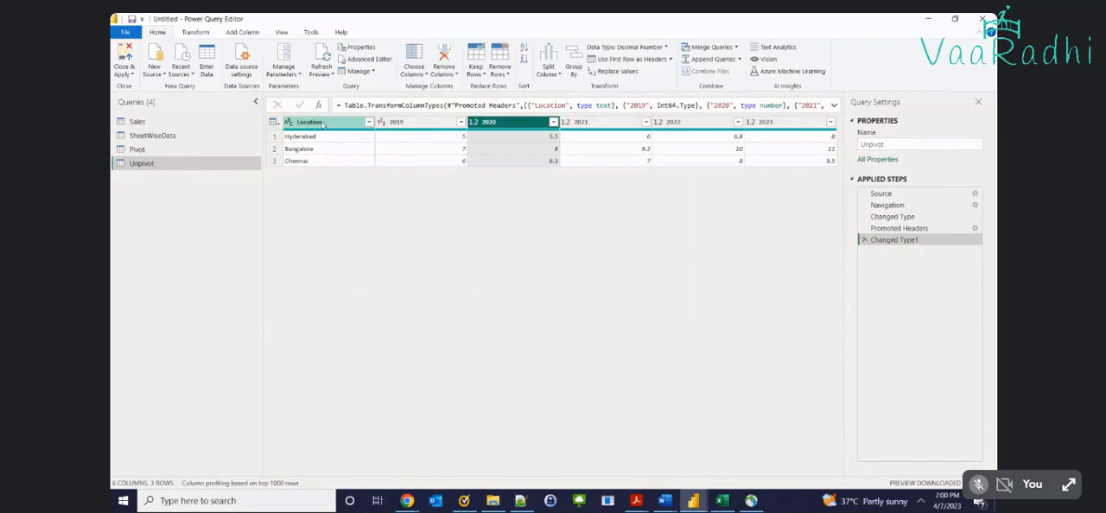
left_click(323, 125)
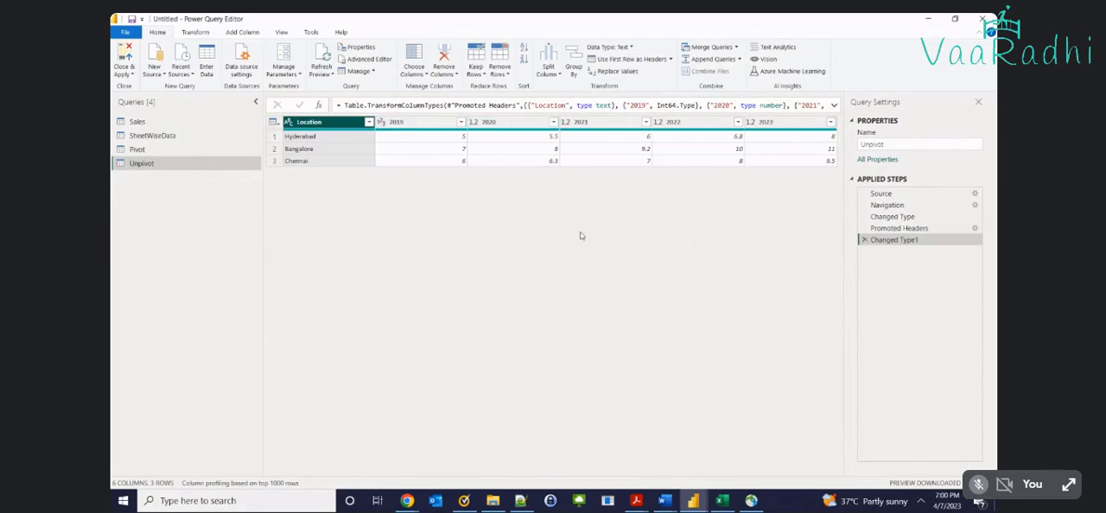
Unpivot only the selected 2019 to 2023 columns of the Unpivot query, leaving Location out of the selection
right_click(322, 124)
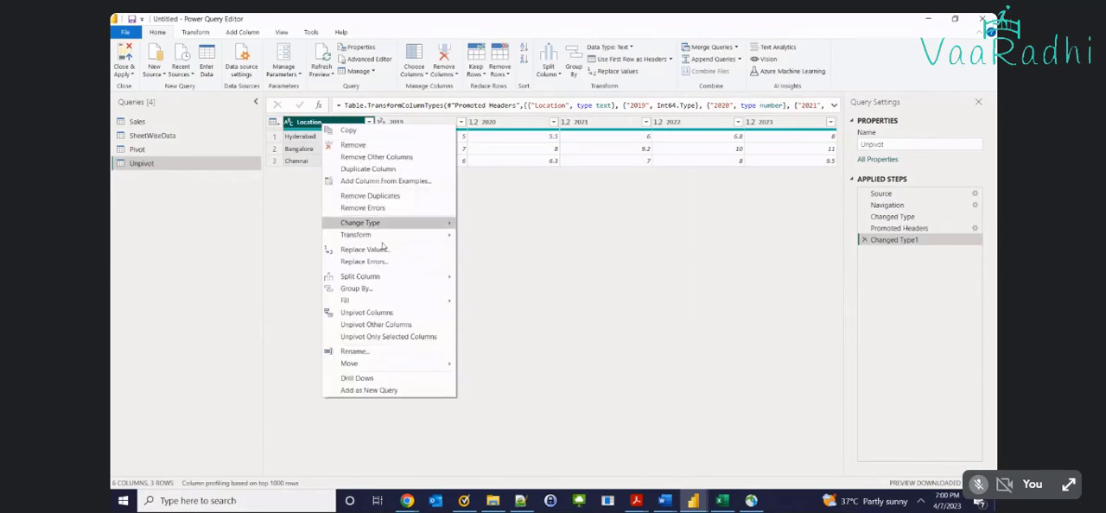
left_click(477, 332)
left_click(422, 153)
key("ctrl+a")
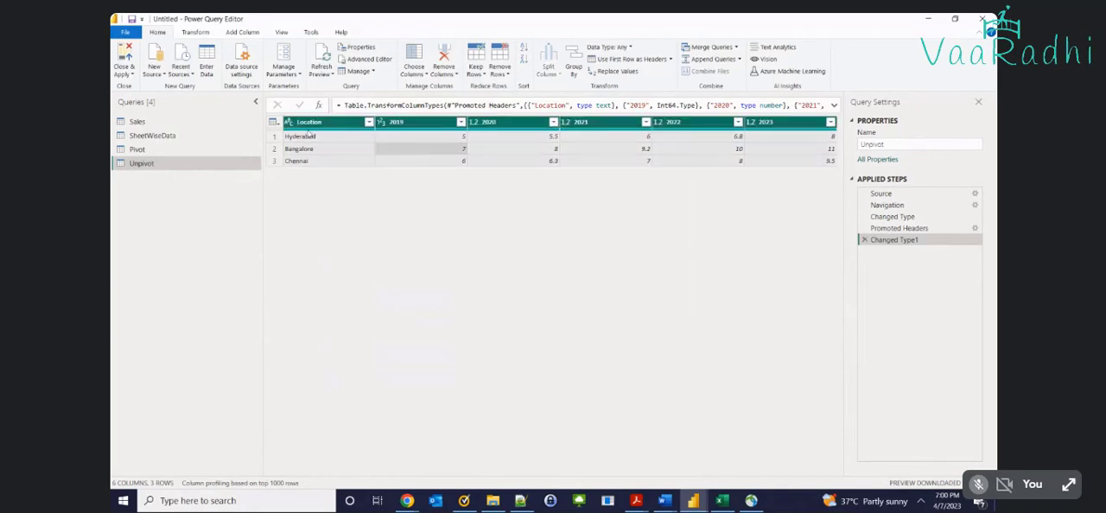
left_click(328, 123, "ctrl")
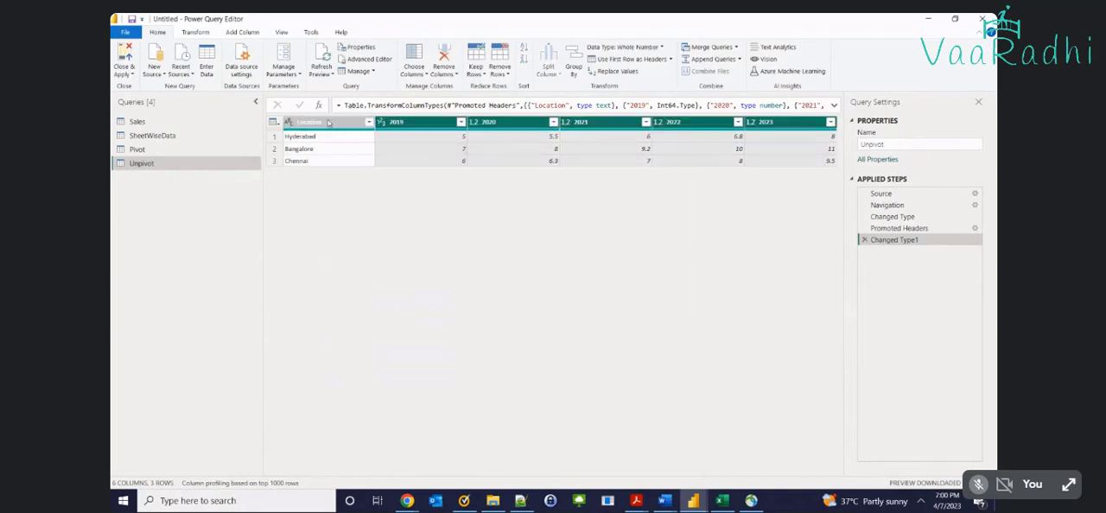
right_click(442, 125)
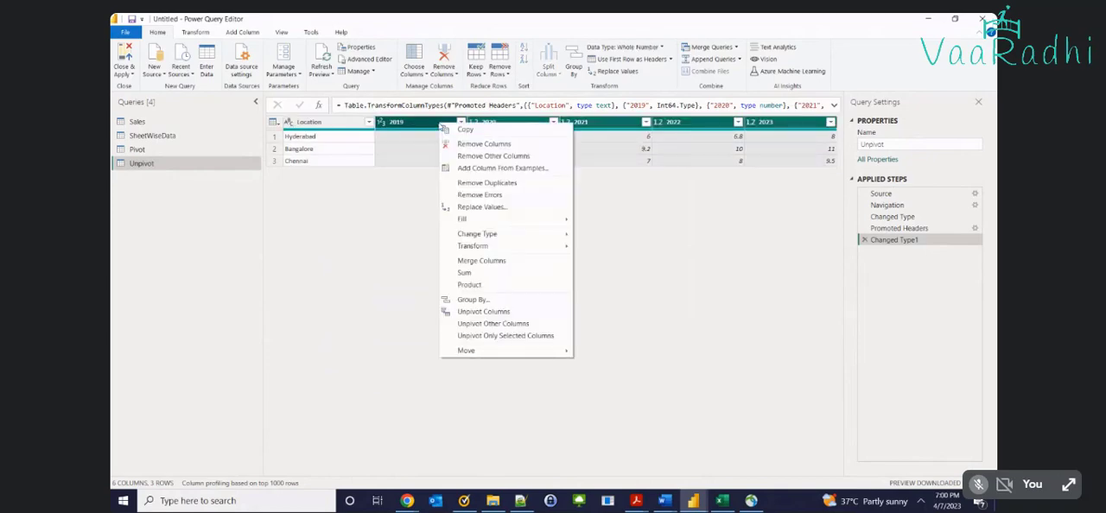
left_click(542, 338)
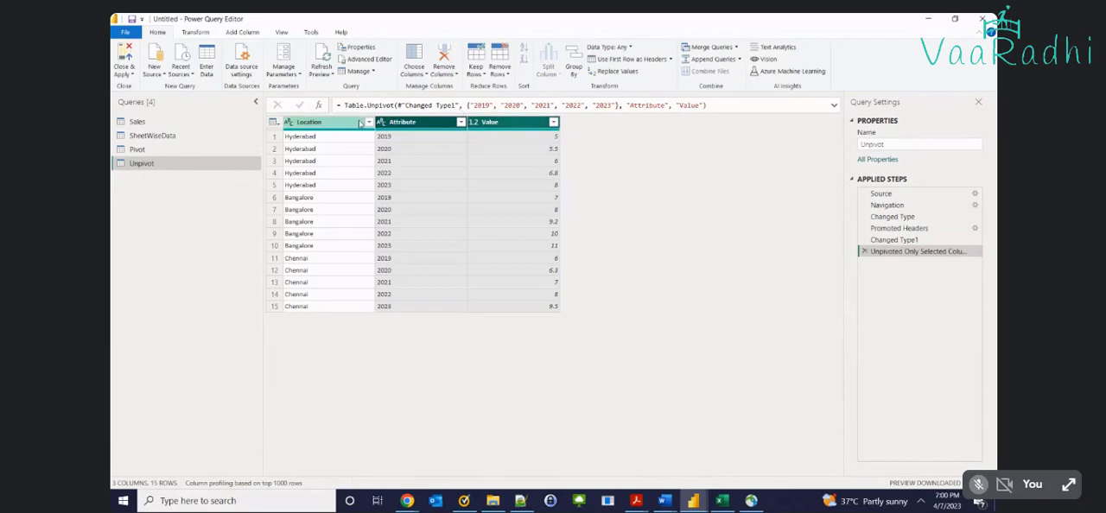
Compare the unpivoted rows with the wide table on the Unpivot sheet in Excel, and return to the Power Query Editor
key("alt+Tab")
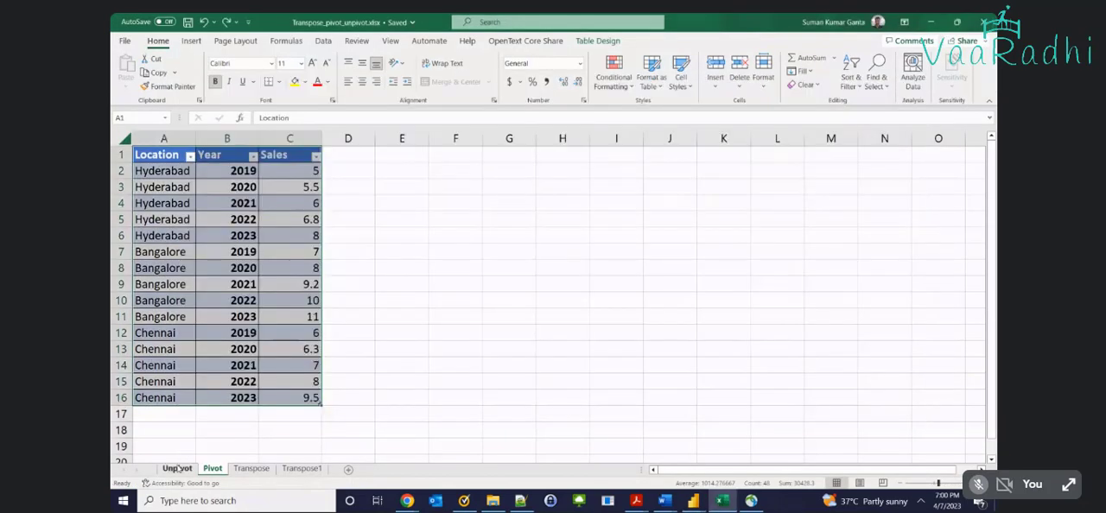
left_click(177, 469)
left_click(232, 160)
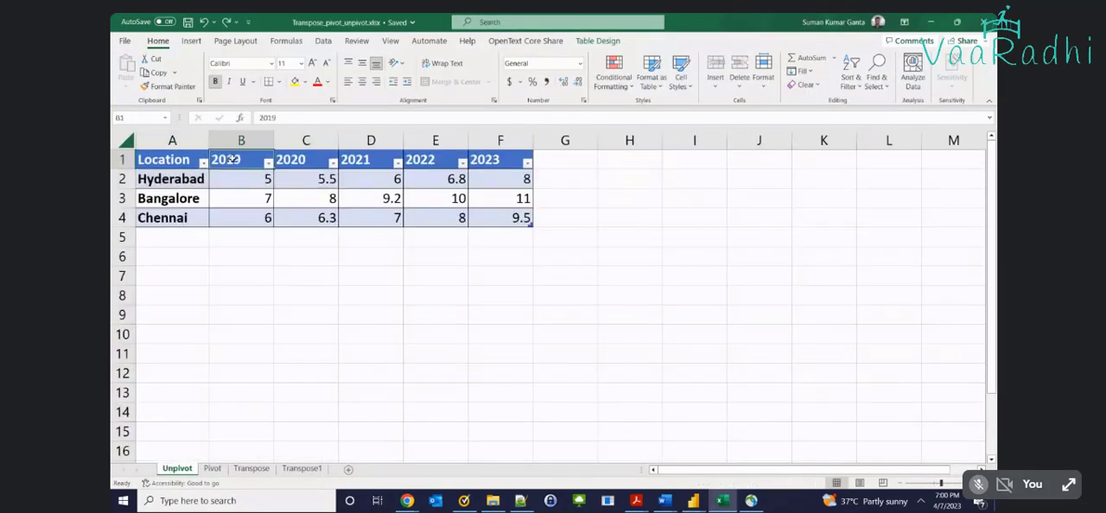
key("Right")
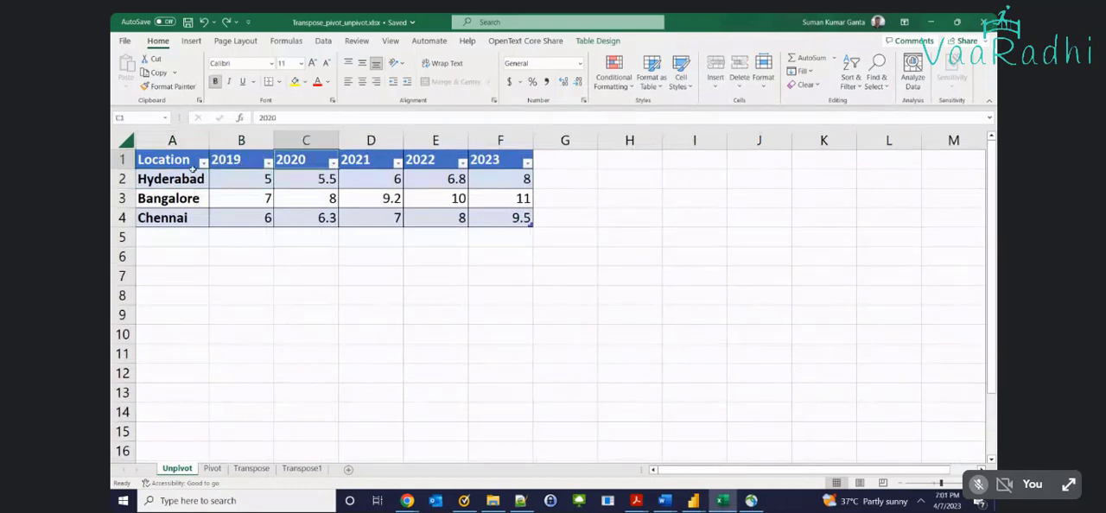
left_click(191, 168)
key("alt+Tab")
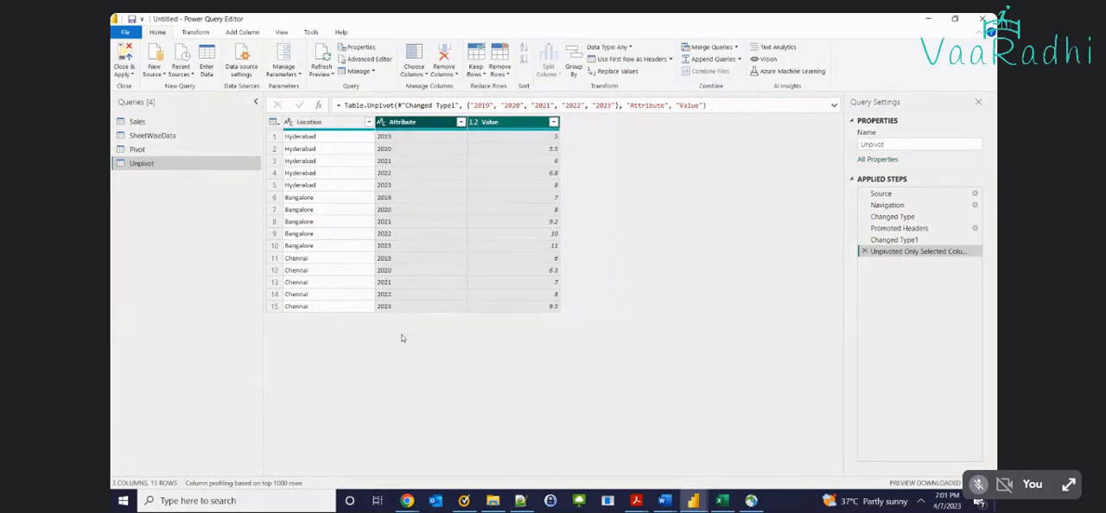
key("alt+Tab")
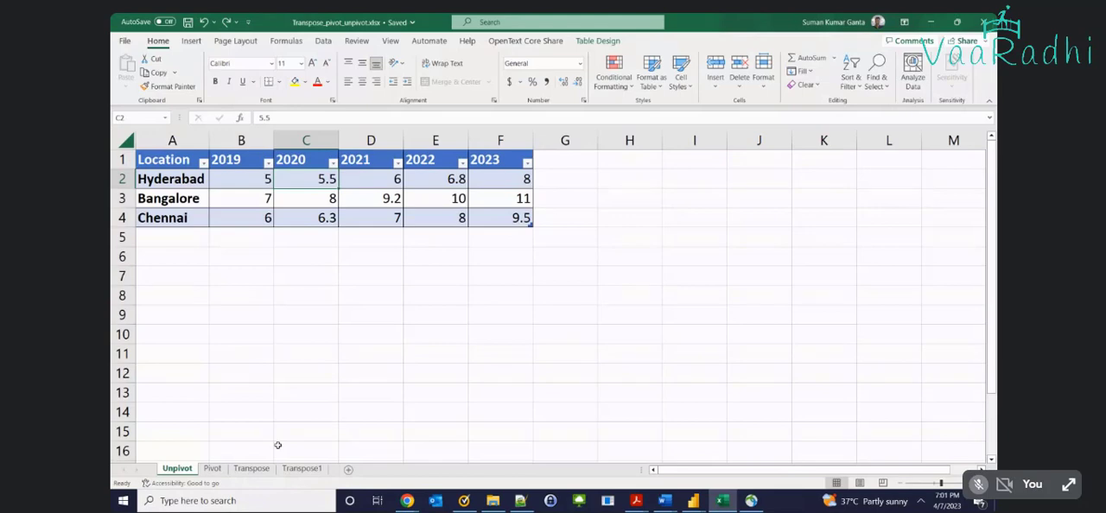
key("alt+Tab")
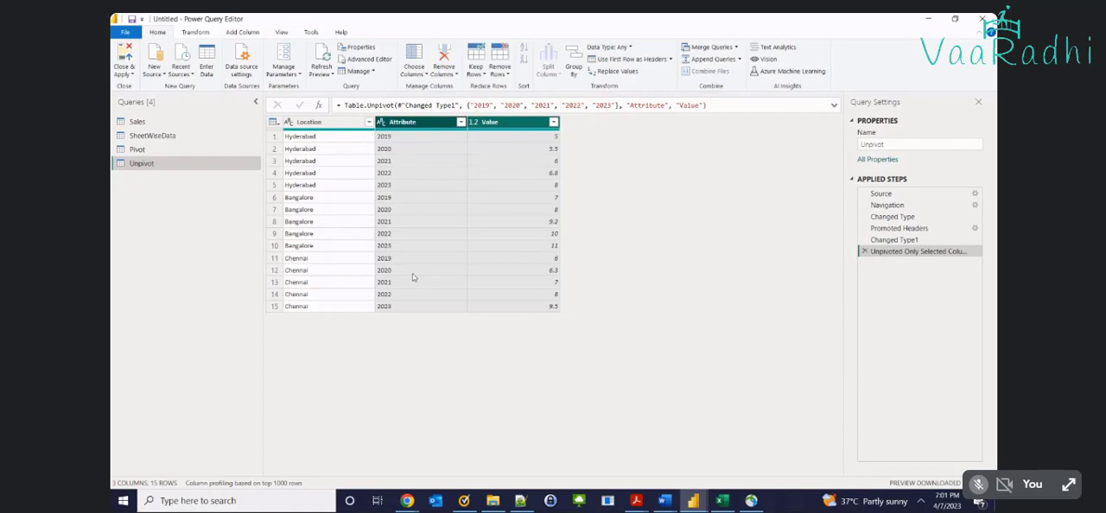
left_click(328, 152)
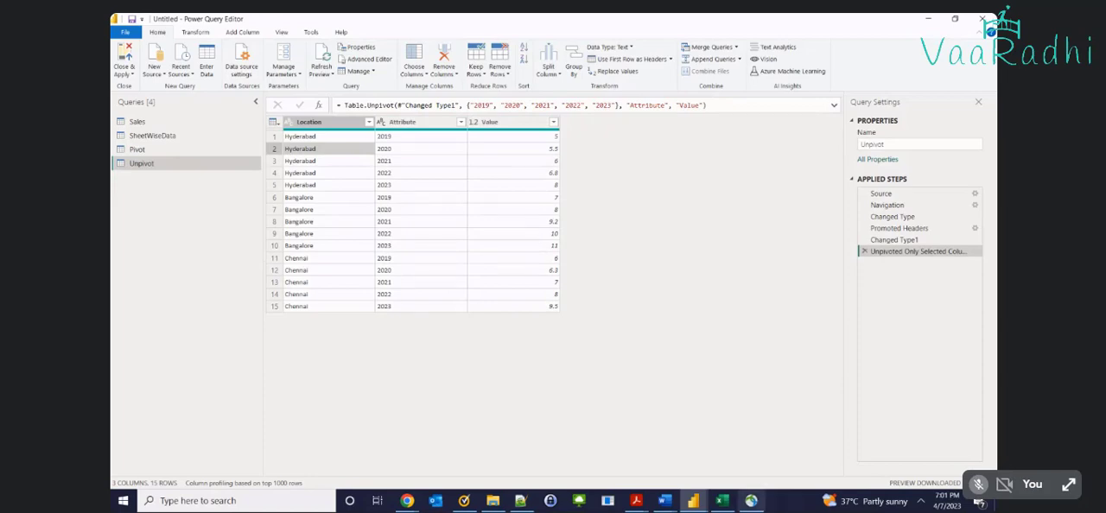
Close and apply the query changes, collapse the Pivot, Sales and SheetWiseData tables, and expand the Unpivot table's fields
left_click(124, 63)
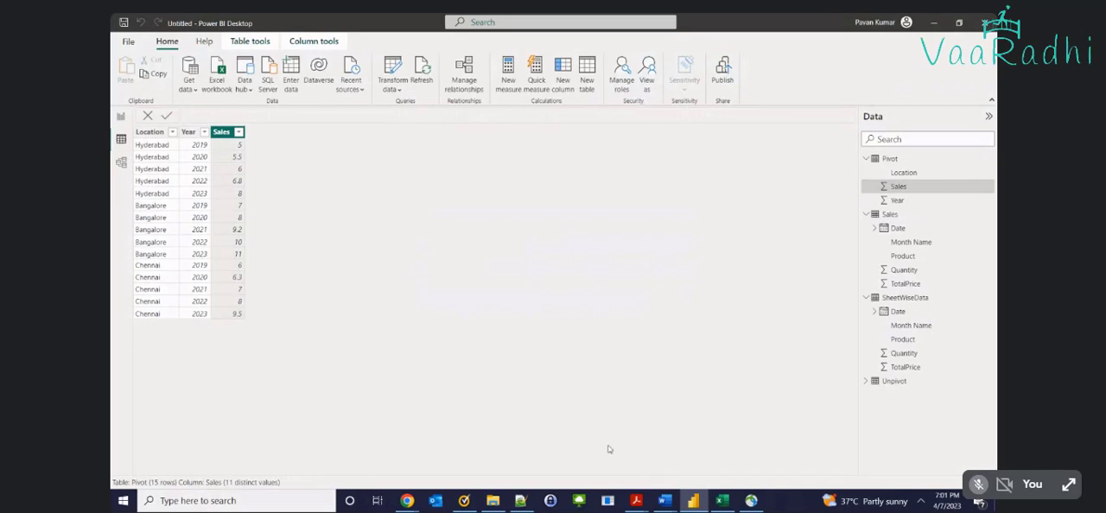
left_click(866, 214)
left_click(866, 158)
left_click(875, 187)
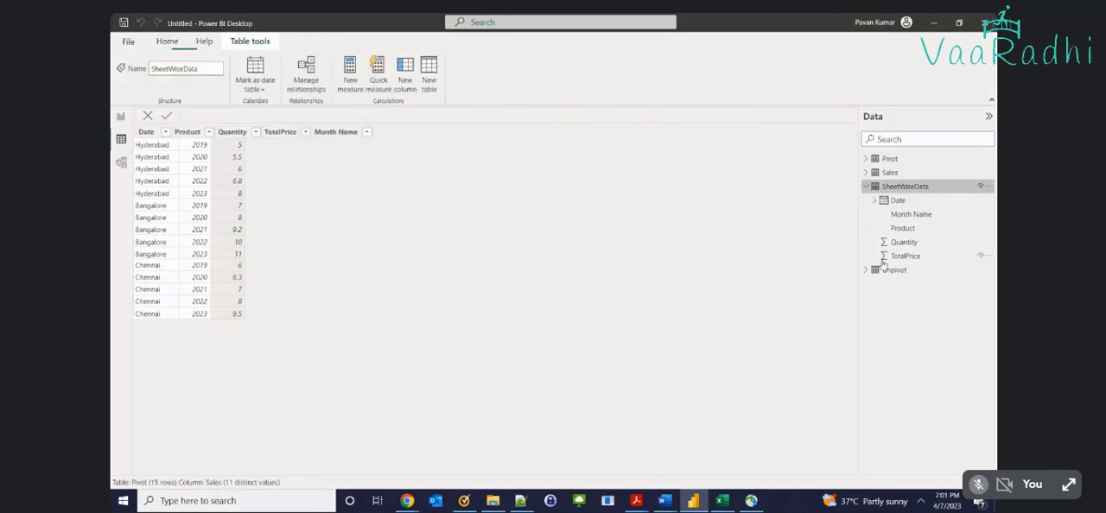
left_click(866, 270)
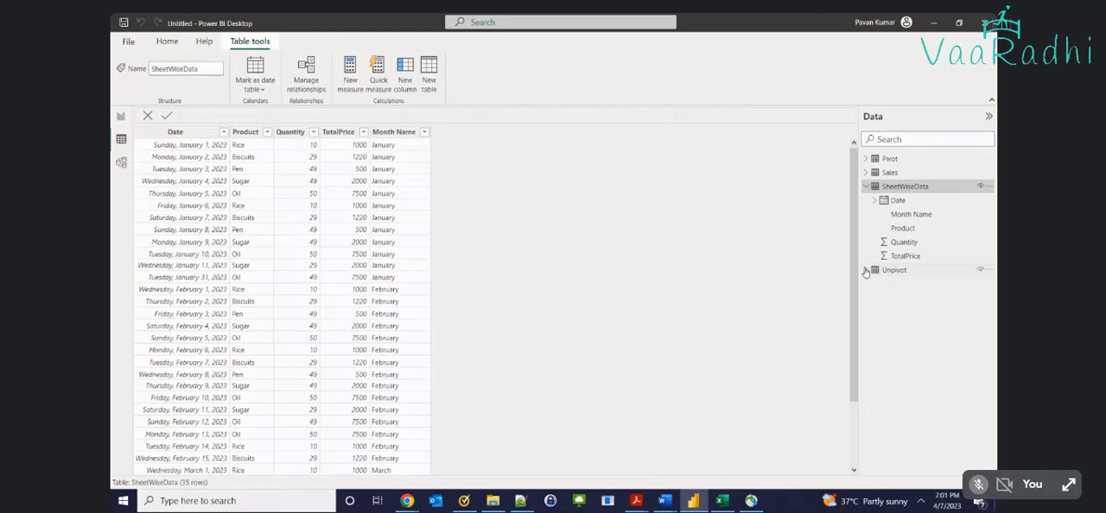
left_click(866, 173)
left_click(866, 173)
left_click(866, 187)
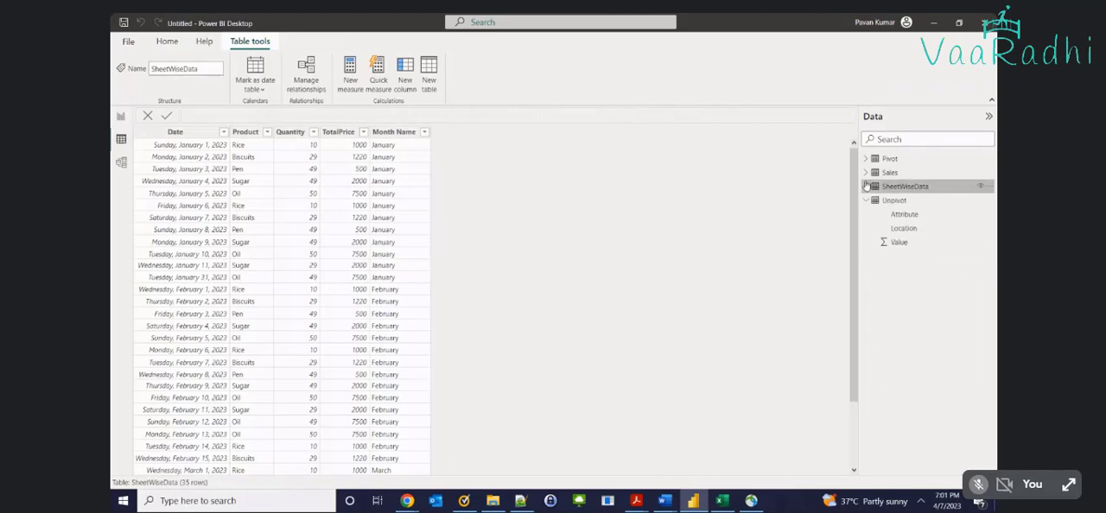
Review the Unpivot table's columns in the table view and rename its Attribute column as Year
left_click(900, 212)
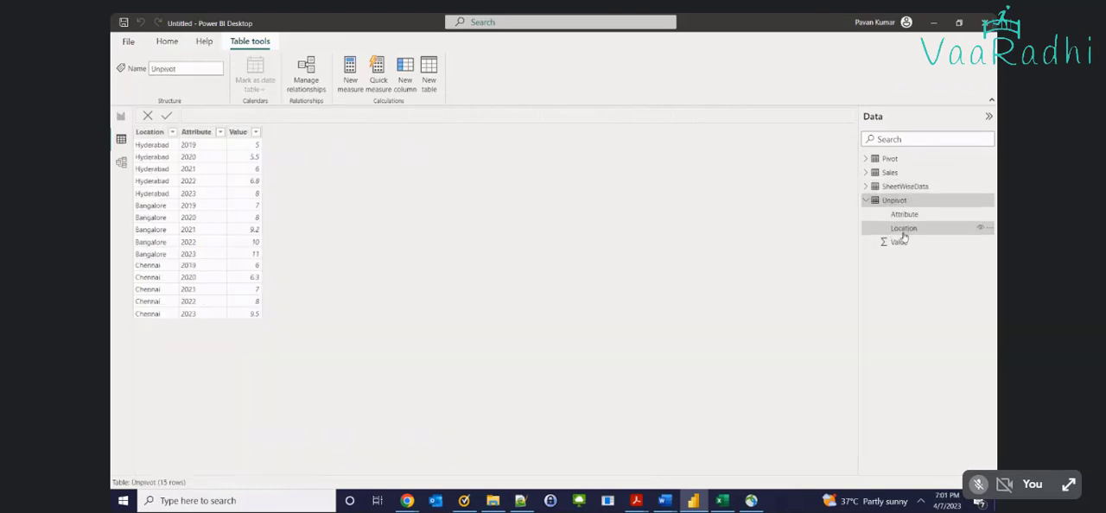
left_click(902, 230)
left_click(899, 242)
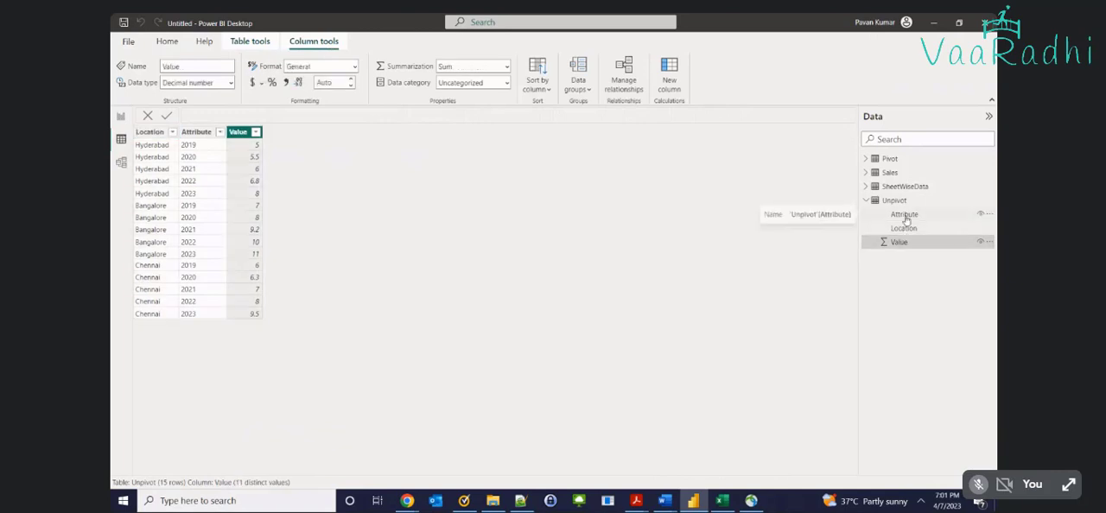
double_click(904, 215)
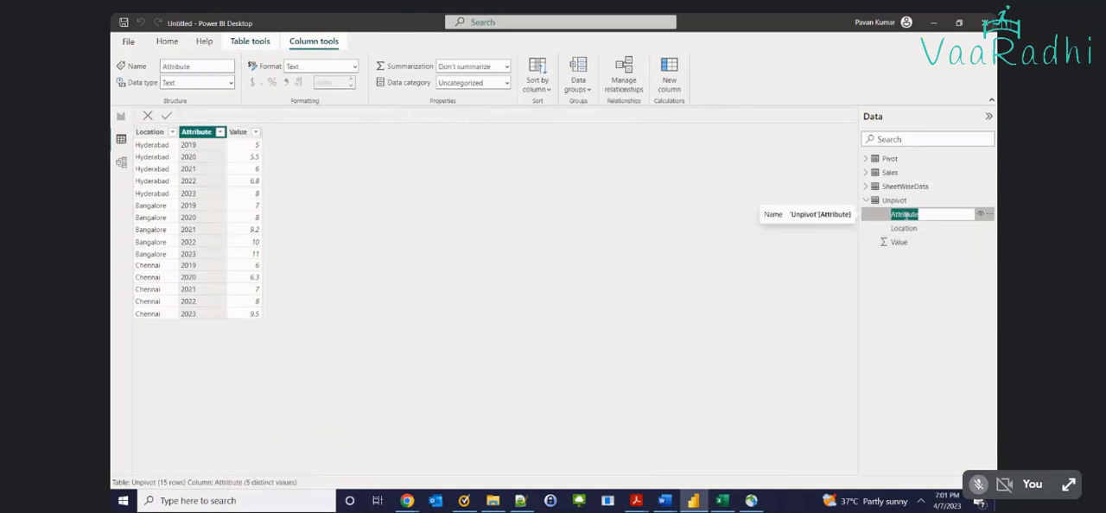
type("Year")
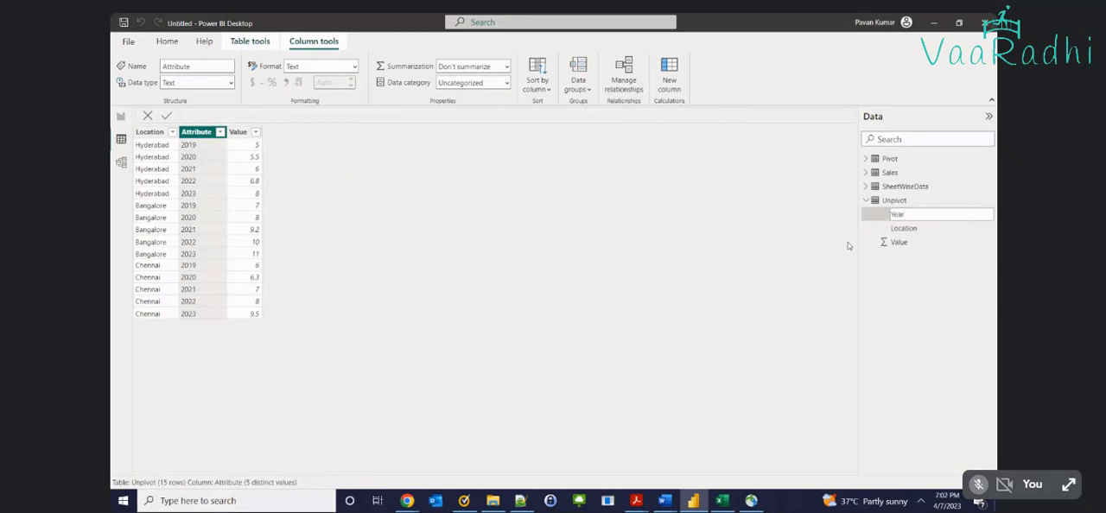
key("Return")
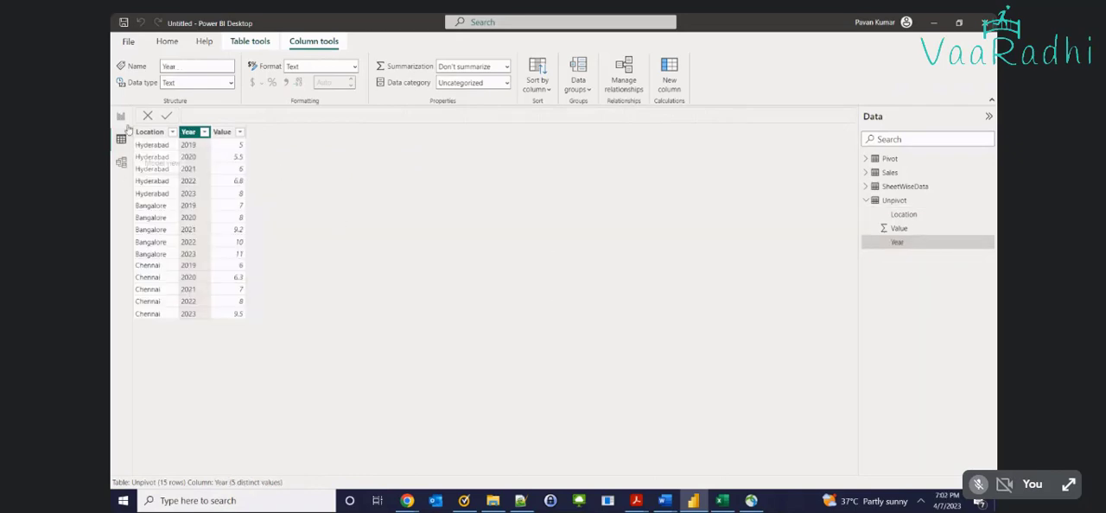
Add a matrix visual to the report page and enlarge it to fill the space beside the bar chart
left_click(124, 115)
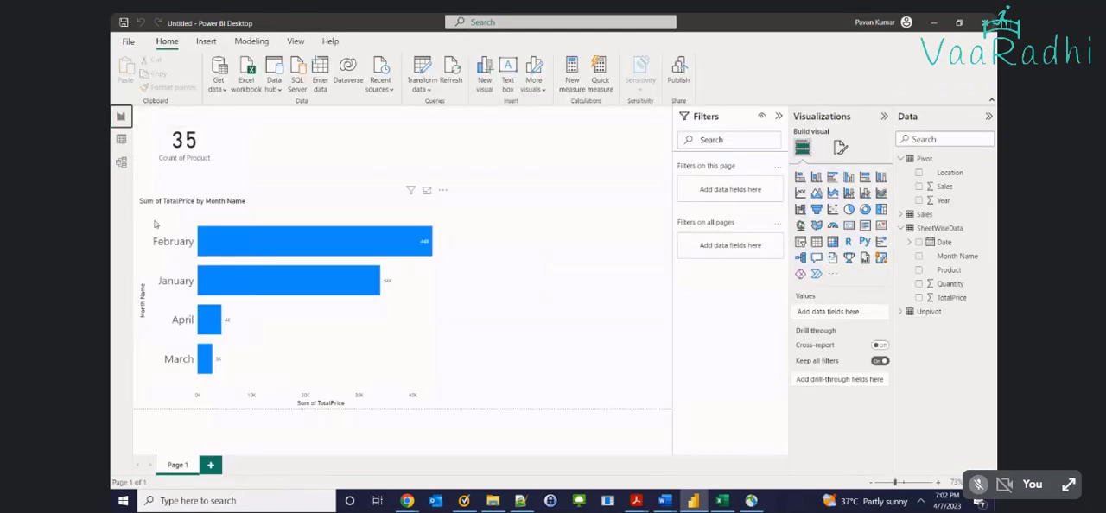
left_click(833, 242)
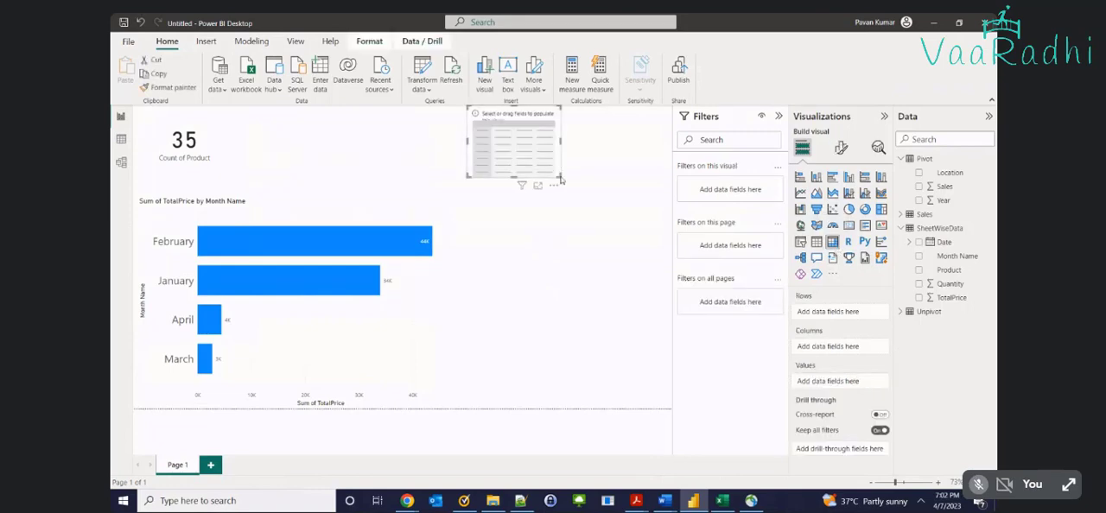
left_click_drag(559, 178, 663, 386)
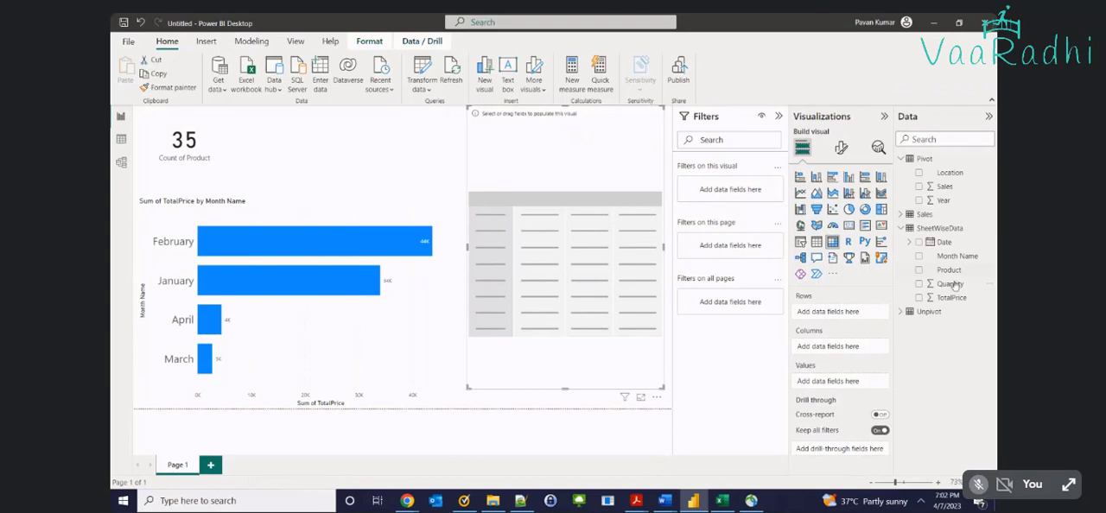
Fill the matrix from the Unpivot table with Year as rows, Location as columns and Value as values, and show it in focus mode
left_click(907, 313)
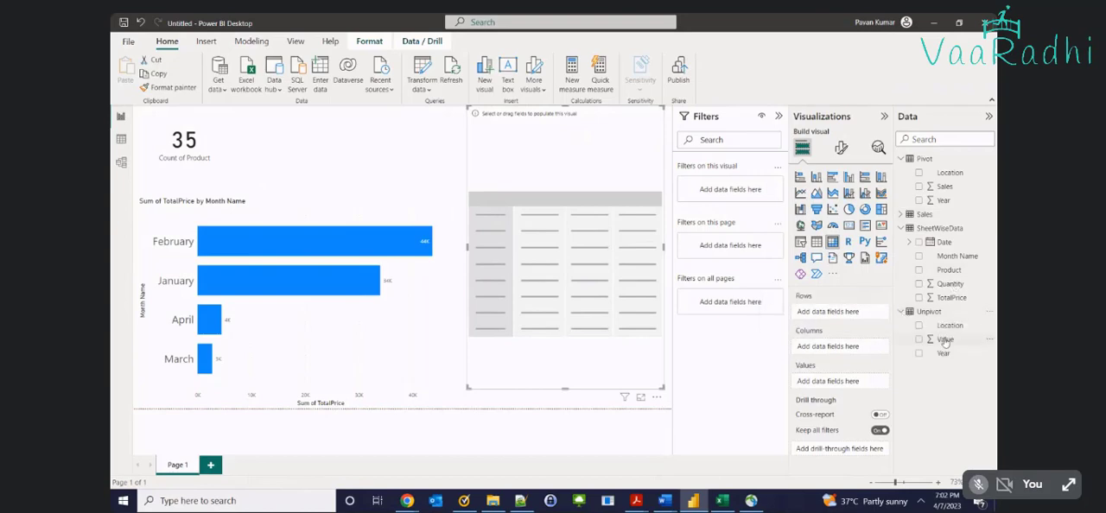
left_click_drag(944, 334, 854, 320)
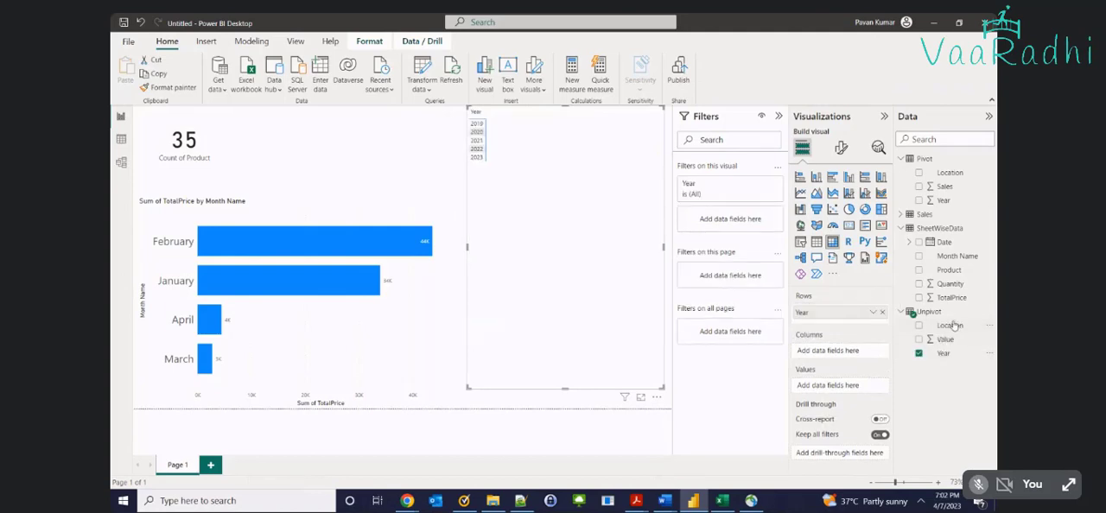
left_click_drag(949, 325, 830, 350)
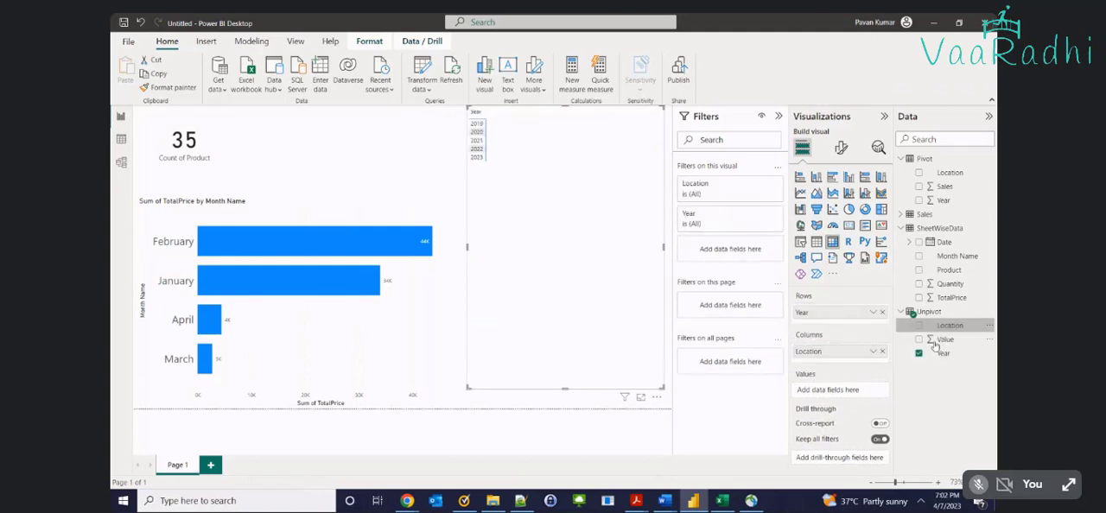
left_click_drag(942, 339, 830, 390)
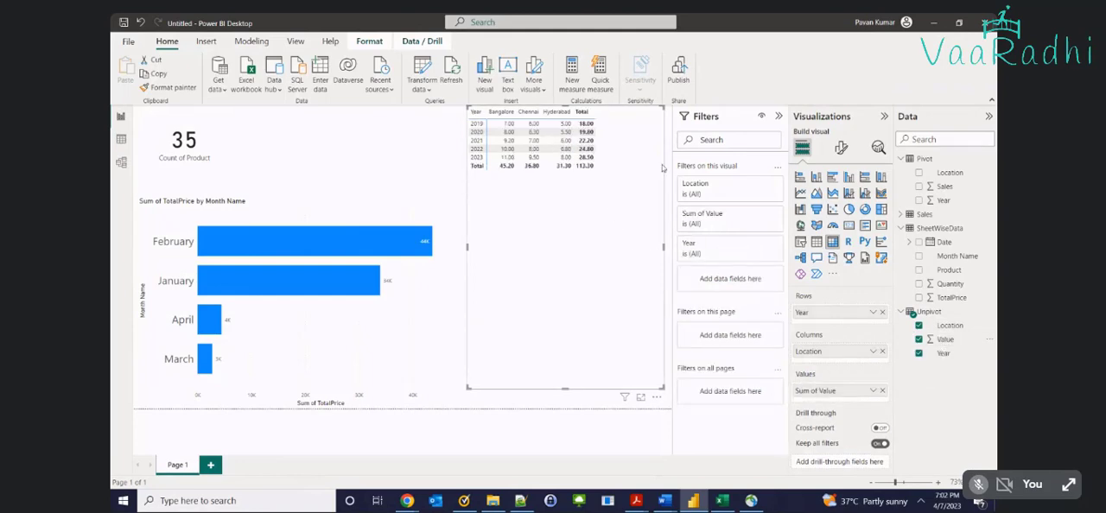
left_click(641, 397)
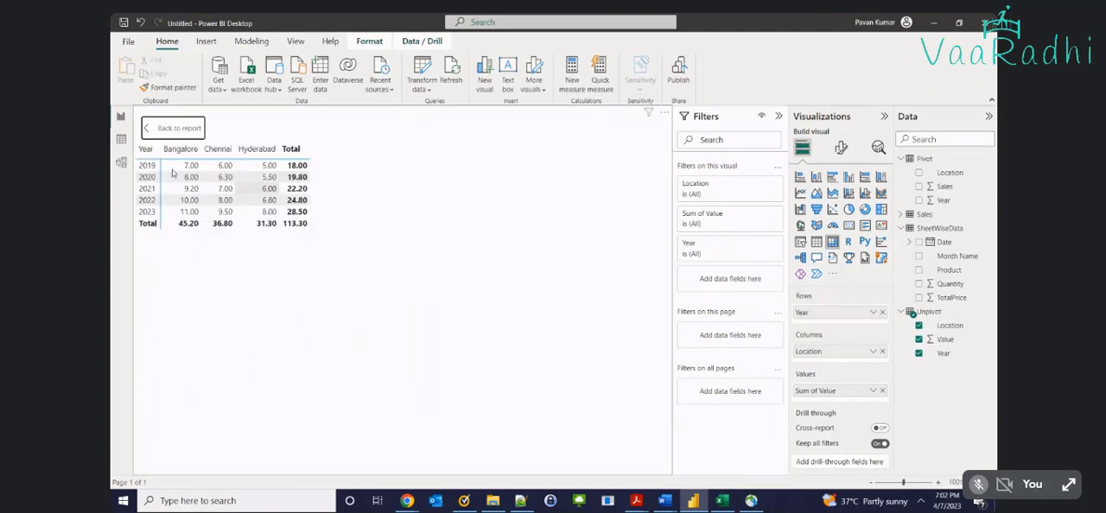
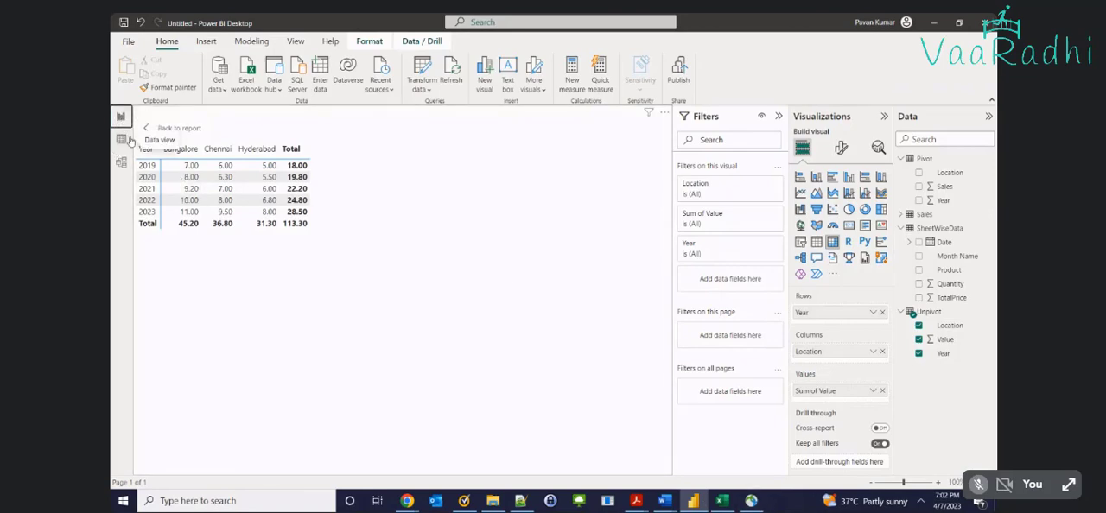
Open the Power Query Editor, and switch to the Excel workbook to show its Transpose1 sheet enlarged
left_click(424, 86)
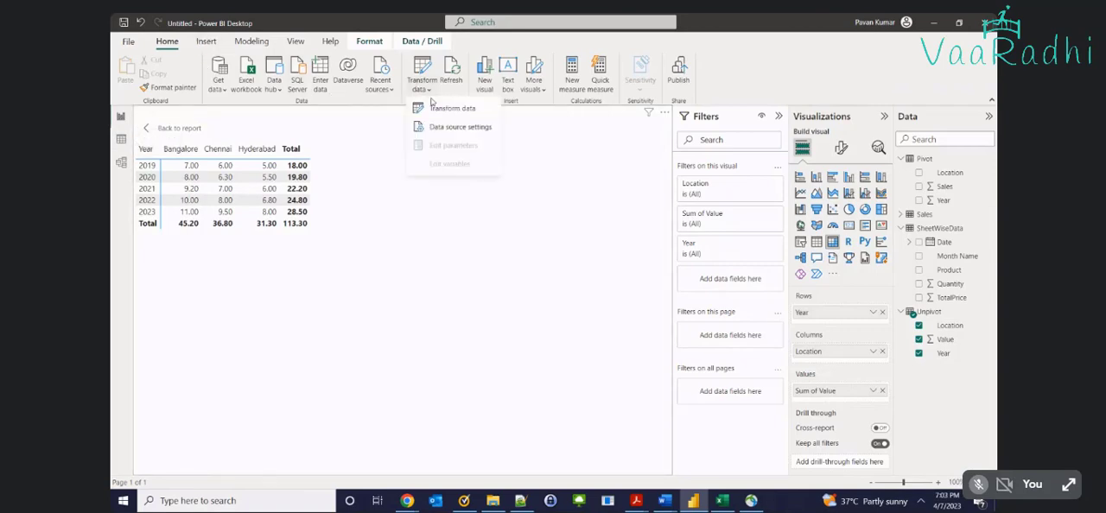
left_click(443, 109)
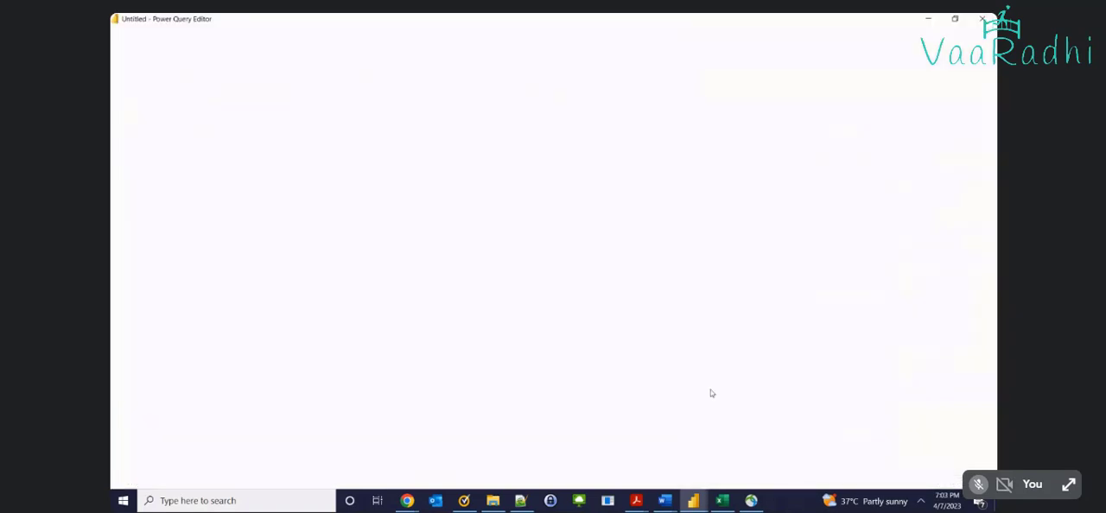
left_click(722, 500)
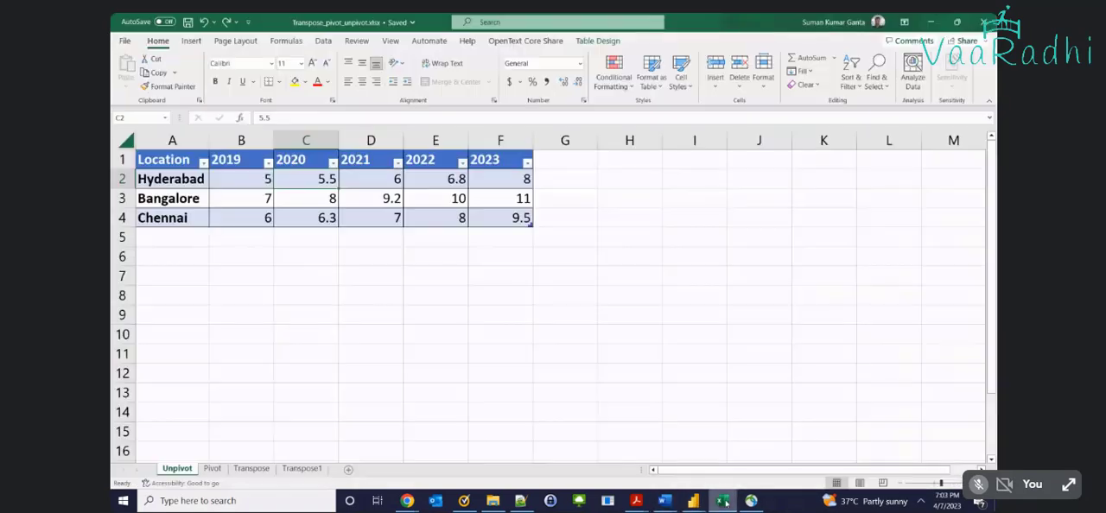
left_click(303, 468)
left_click(252, 469)
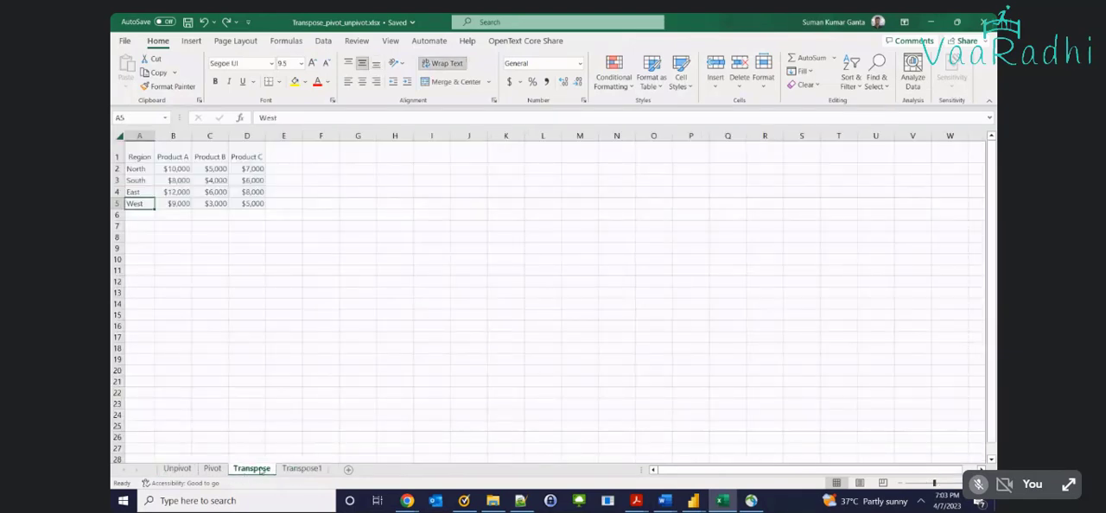
left_click(302, 468)
scroll(293, 276, "up", 4)
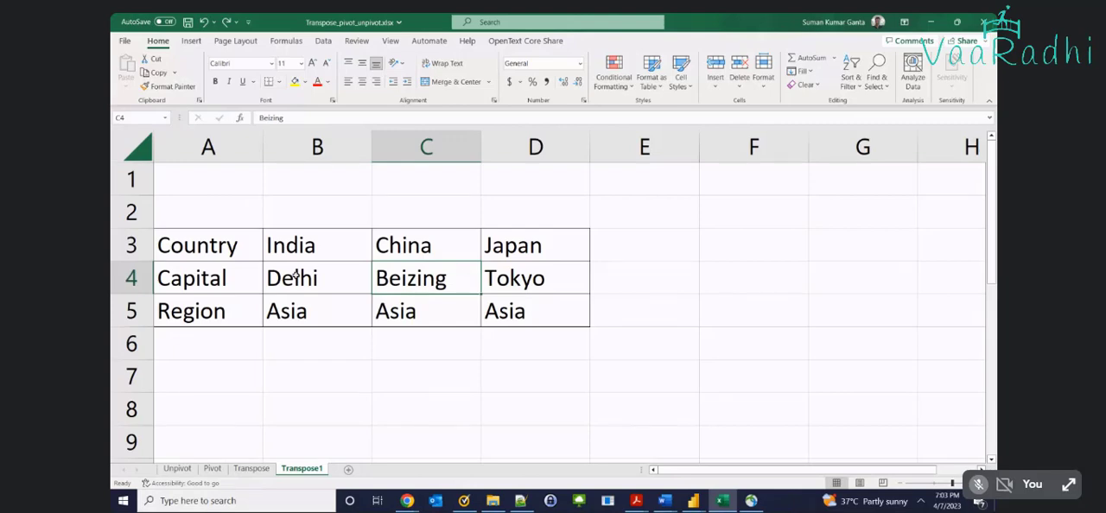
Examine the Country row on the Transpose1 sheet, from its heading cell through India, China and Japan
left_click_drag(197, 249, 492, 253)
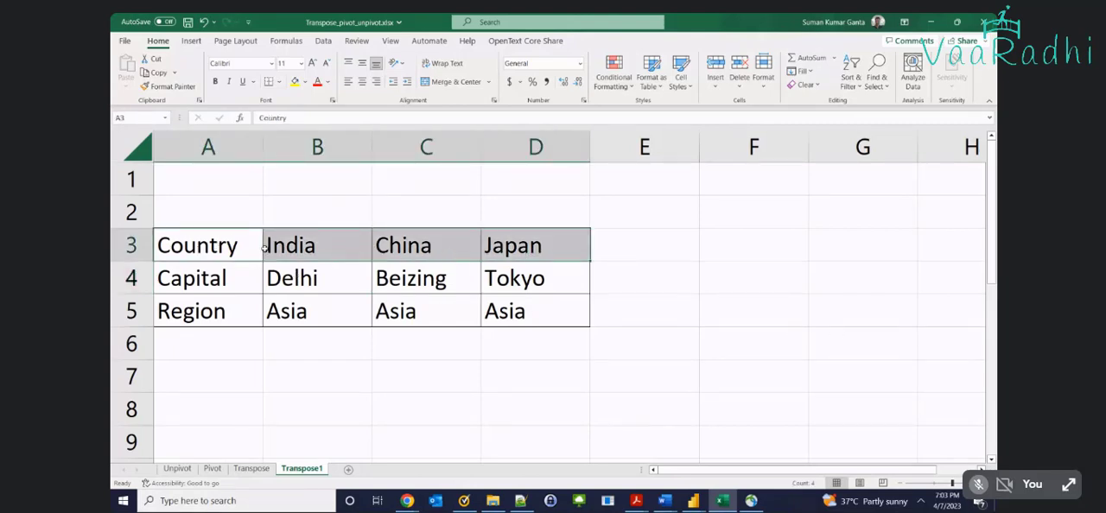
left_click(192, 244)
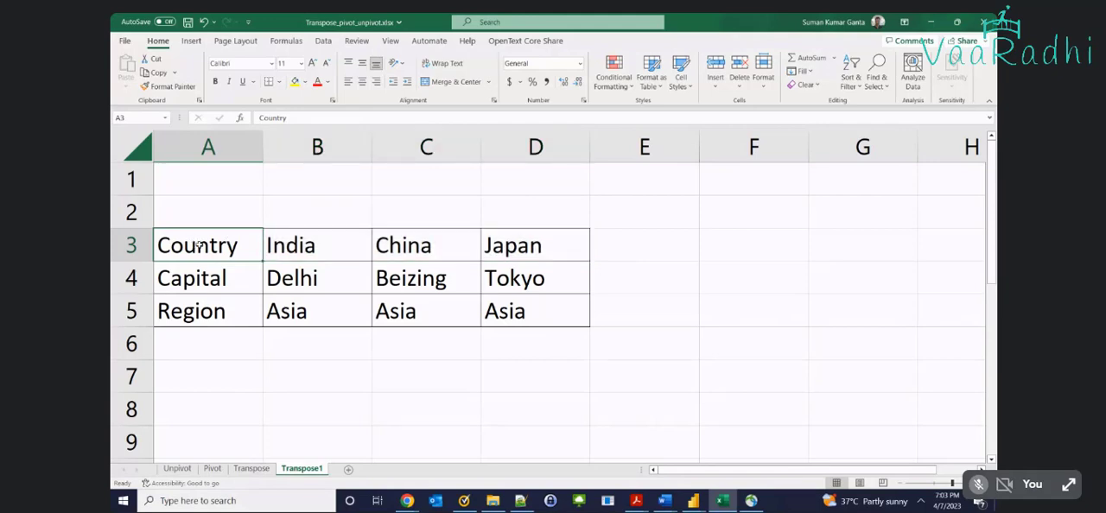
left_click_drag(198, 246, 537, 261)
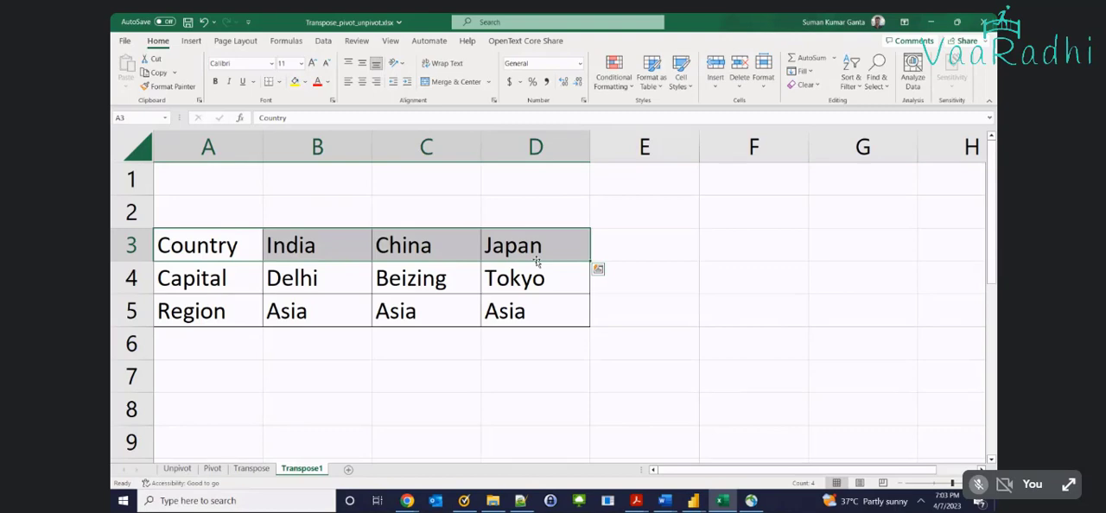
left_click(197, 245)
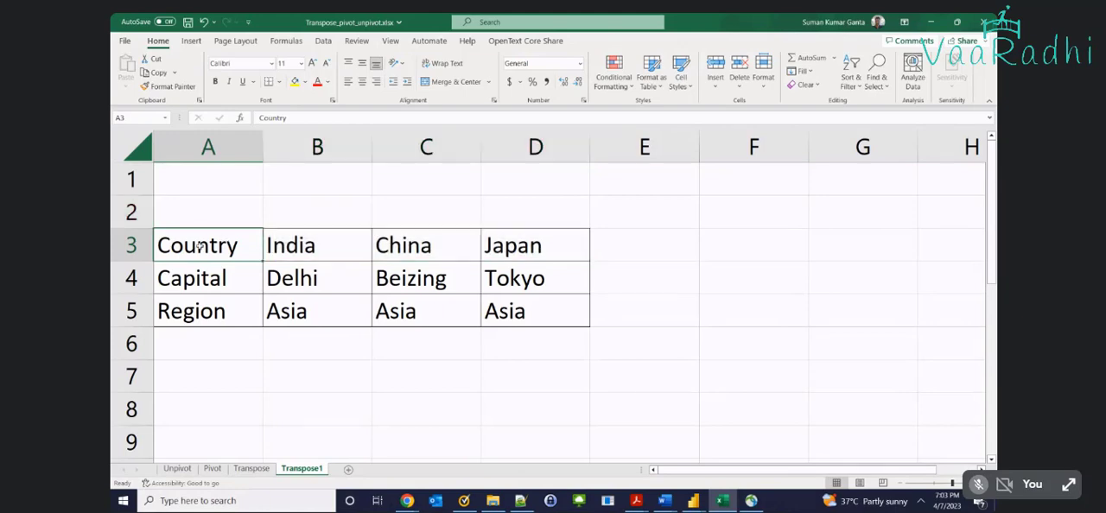
double_click(198, 246)
key("Escape")
double_click(197, 248)
double_click(197, 252)
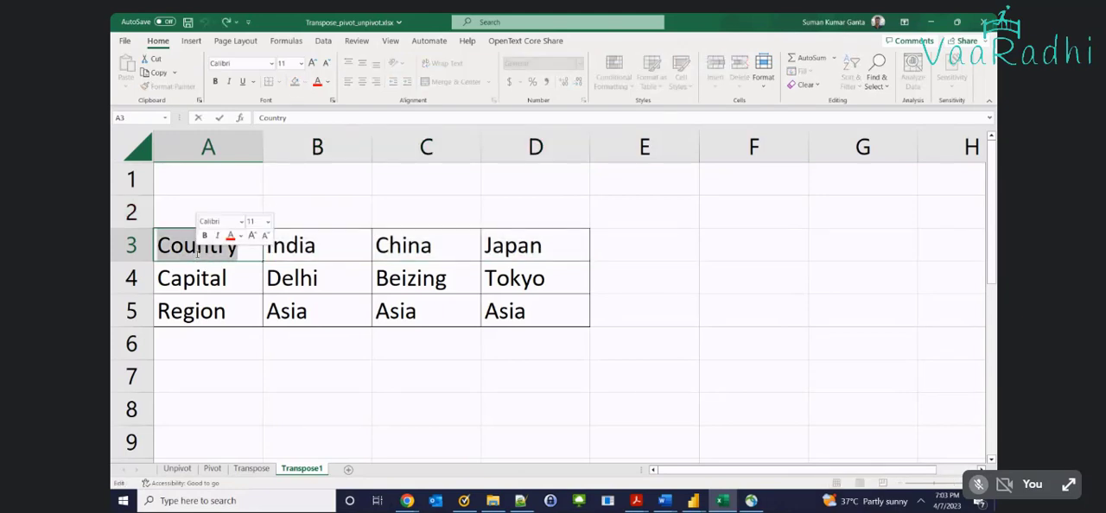
key("Escape")
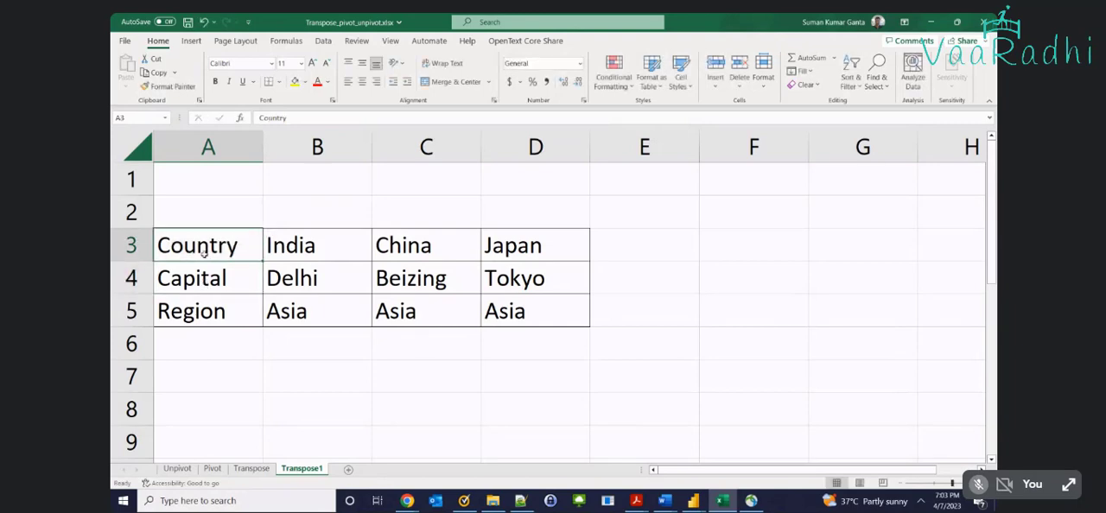
left_click(319, 248)
left_click(432, 248)
left_click(580, 249)
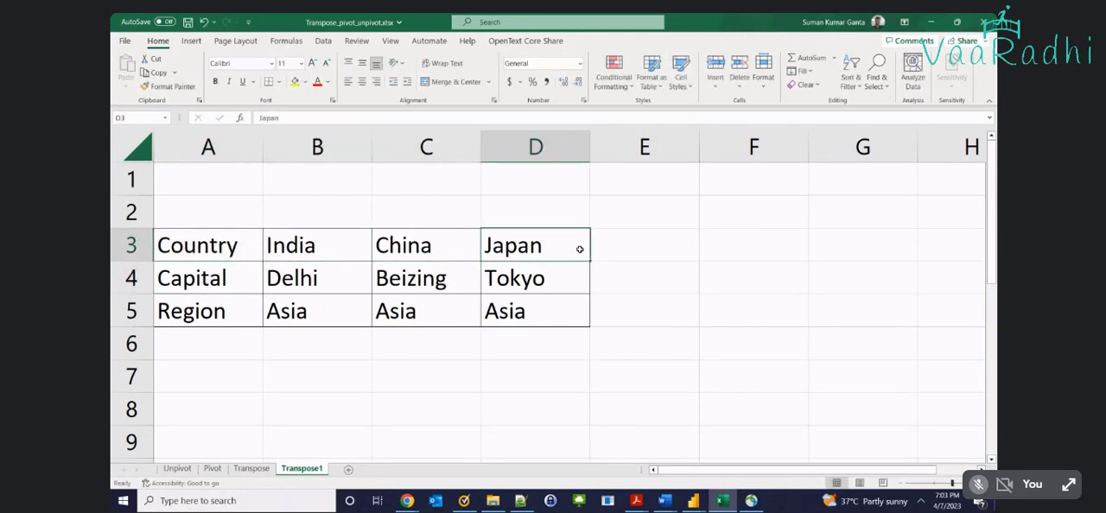
left_click(216, 247)
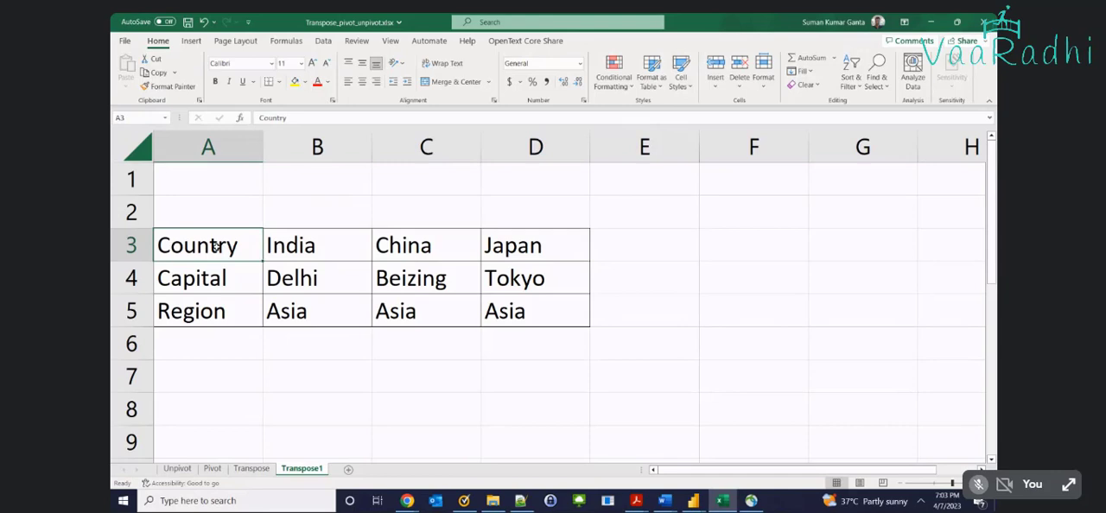
Examine the Capital and Region rows and how their values line up with the countries in the Country row
left_click_drag(216, 270, 492, 280)
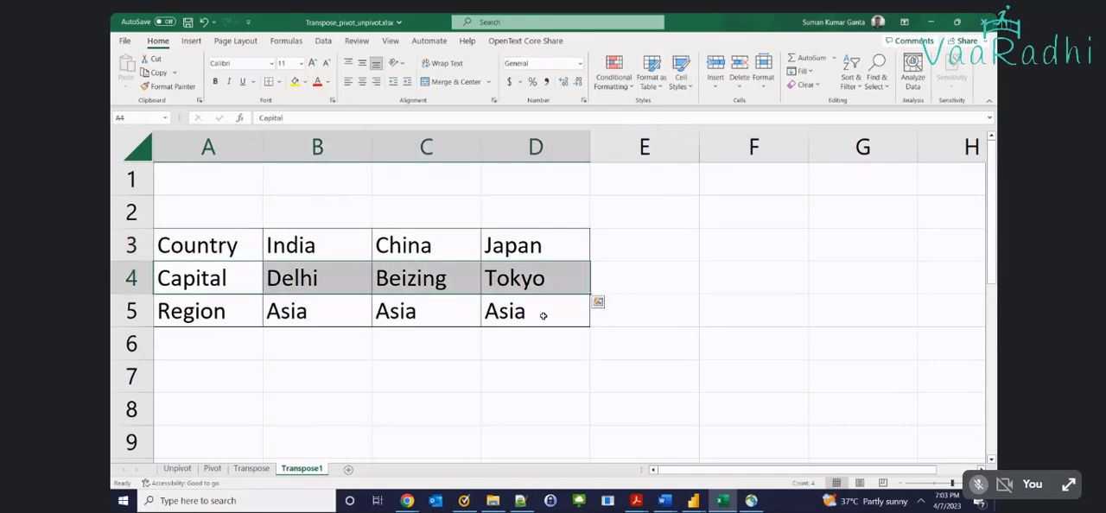
left_click(242, 274)
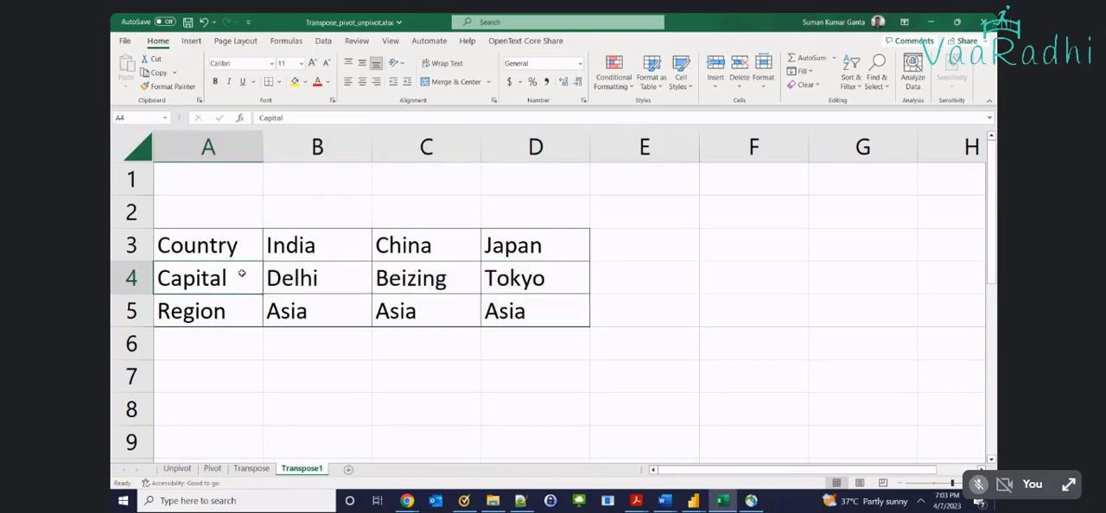
left_click_drag(279, 274, 502, 294)
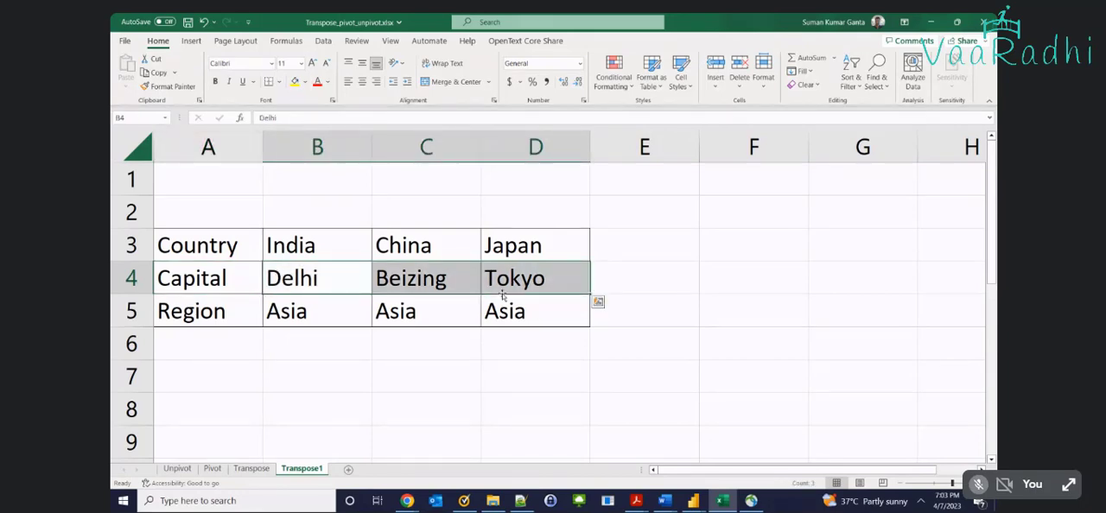
left_click(233, 305)
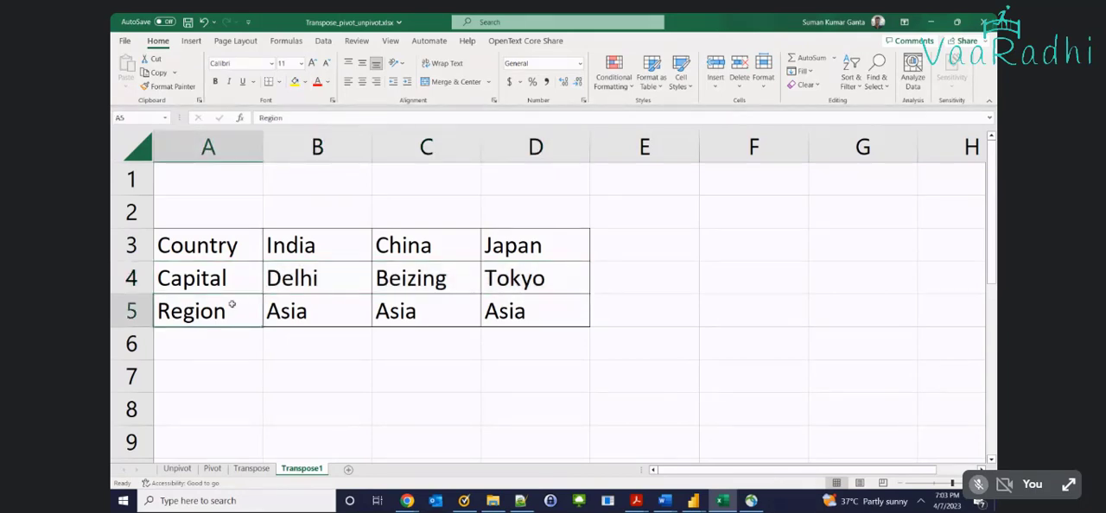
left_click_drag(231, 305, 578, 318)
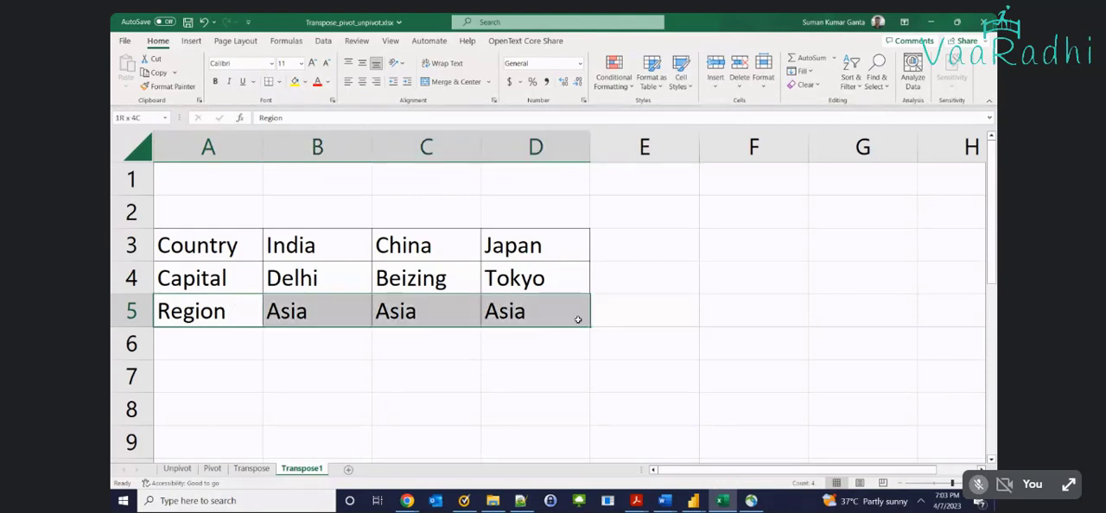
left_click(238, 312)
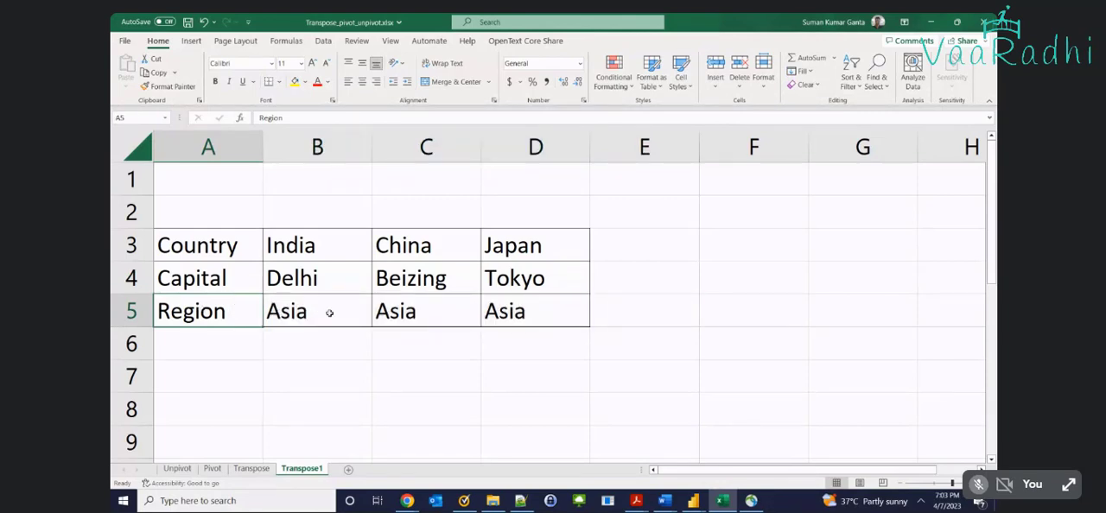
left_click_drag(313, 311, 482, 318)
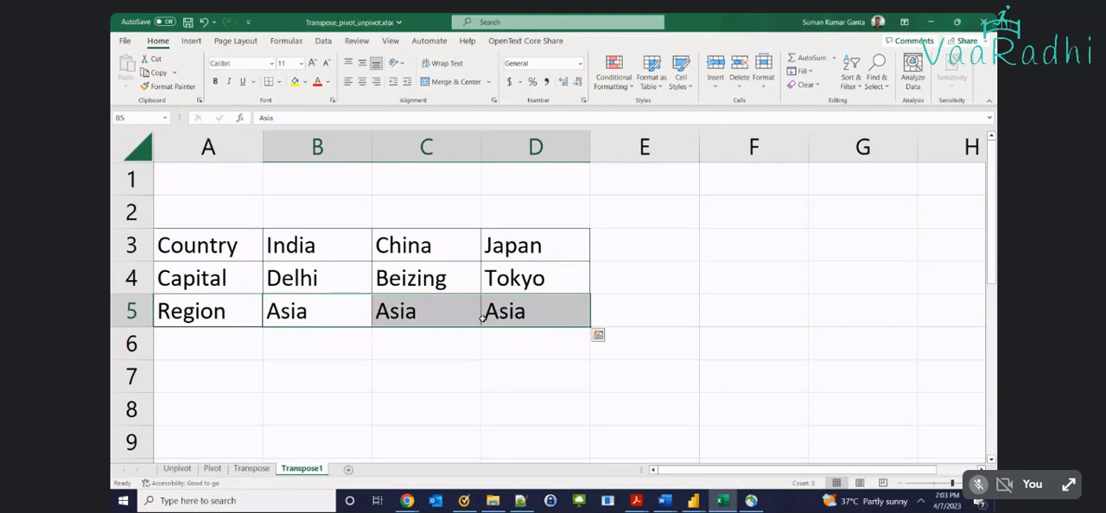
left_click(229, 309)
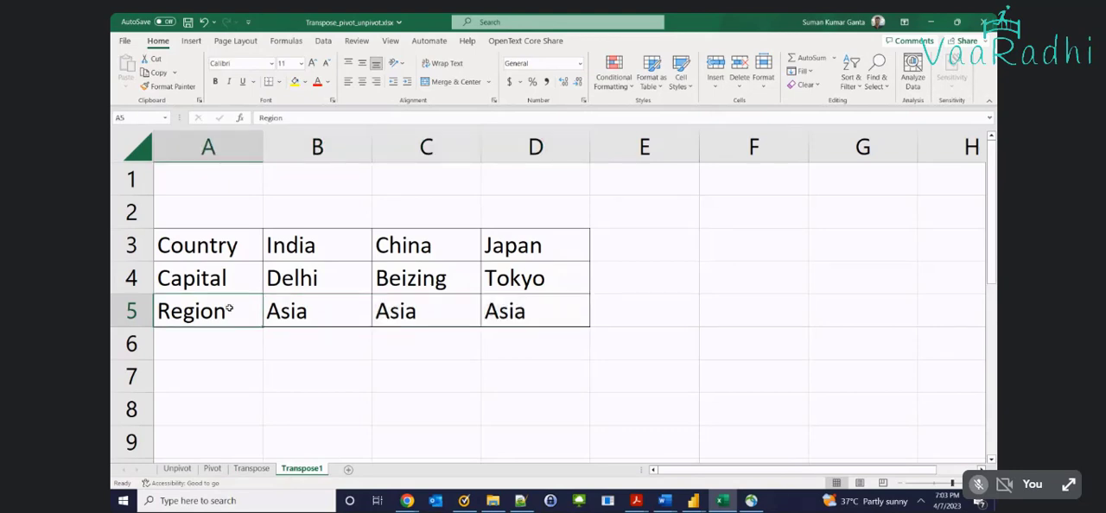
left_click(226, 253)
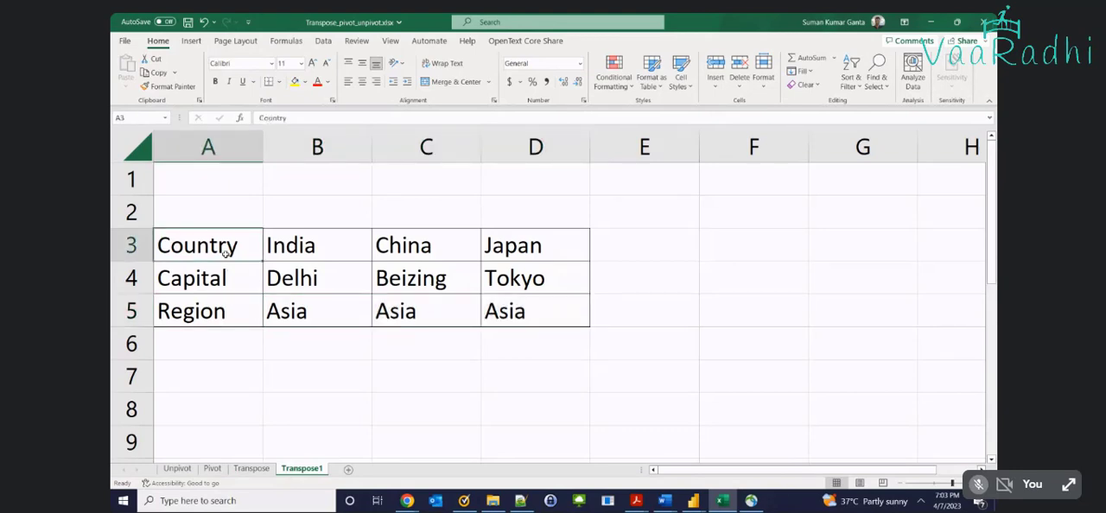
left_click_drag(285, 249, 582, 254)
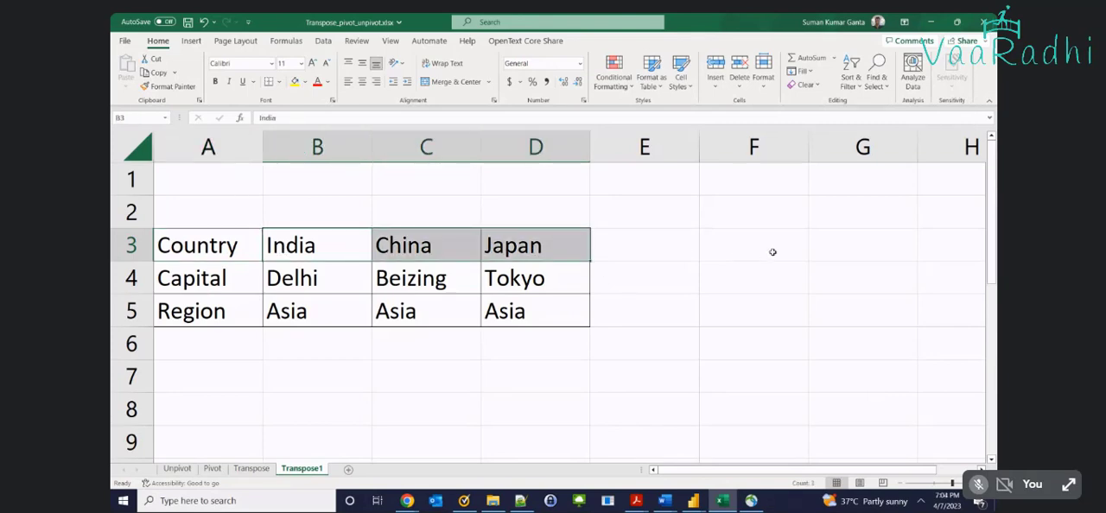
left_click_drag(277, 278, 518, 279)
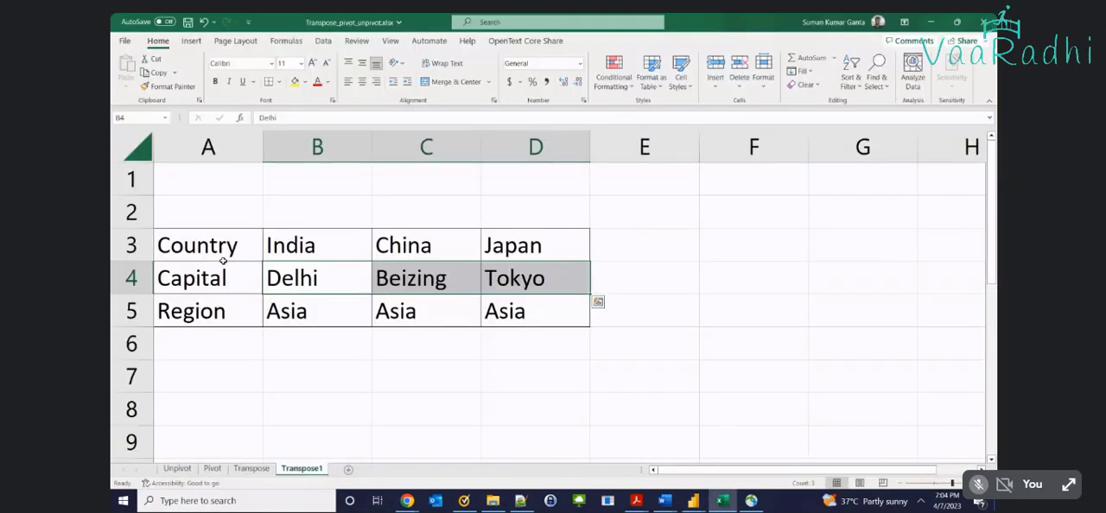
Compare the Location entries on the Unpivot sheet with the Country, Capital and Region headings in column A of Transpose1
left_click_drag(199, 249, 215, 299)
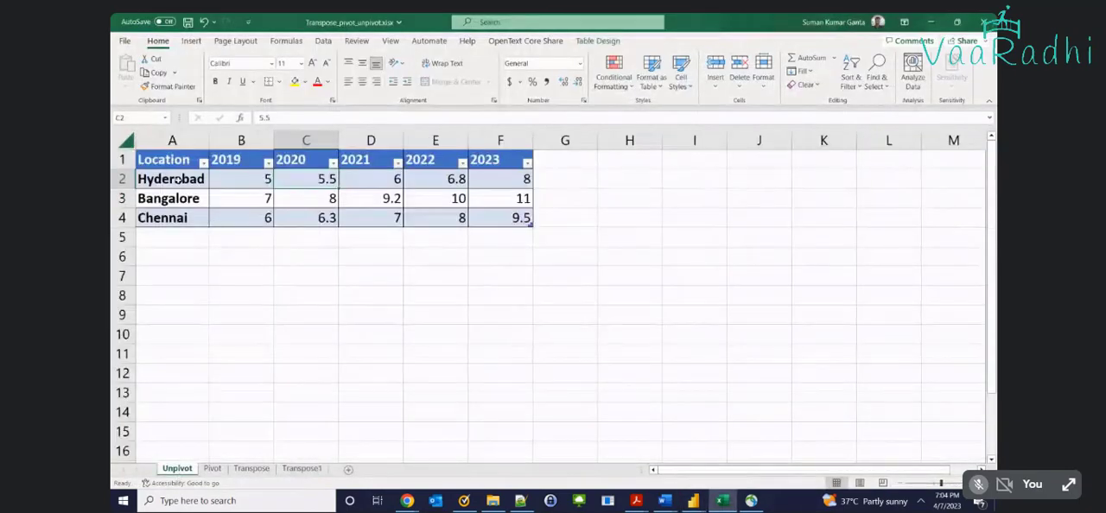
left_click_drag(177, 179, 175, 218)
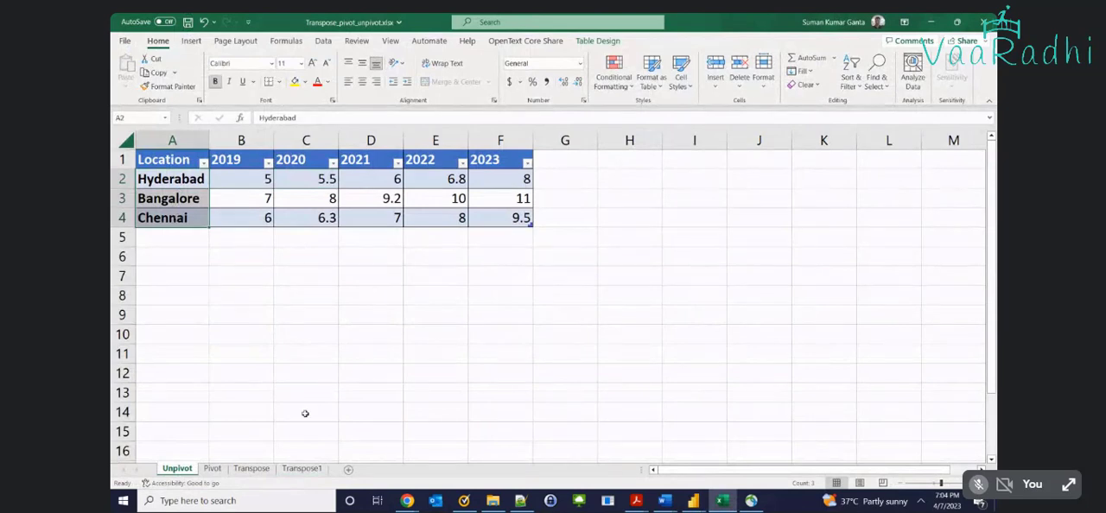
left_click(302, 468)
left_click_drag(240, 246, 239, 313)
left_click(219, 246)
left_click_drag(218, 247, 222, 311)
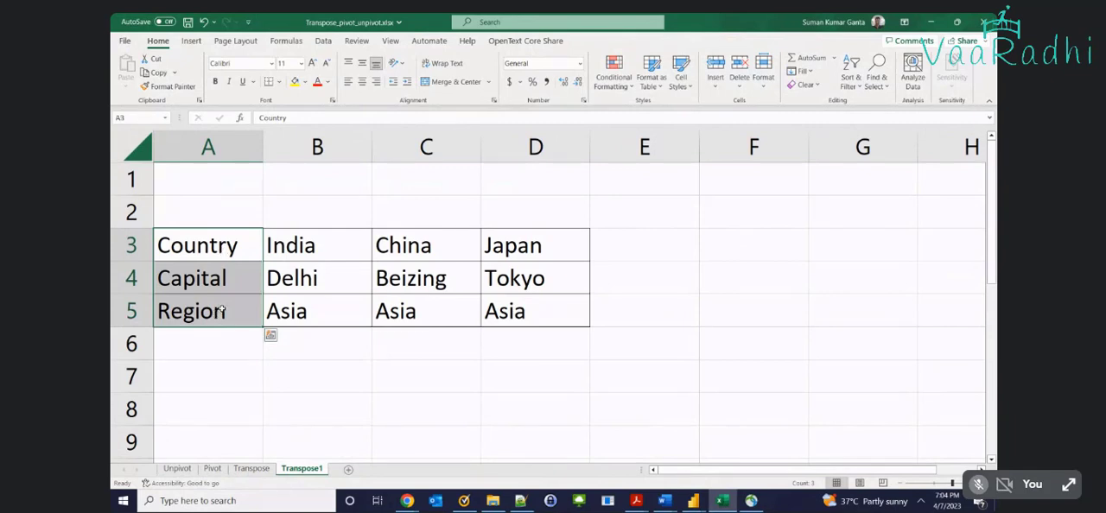
Review the country data beside the headings and the full table range A3:D5
left_click_drag(291, 251, 782, 276)
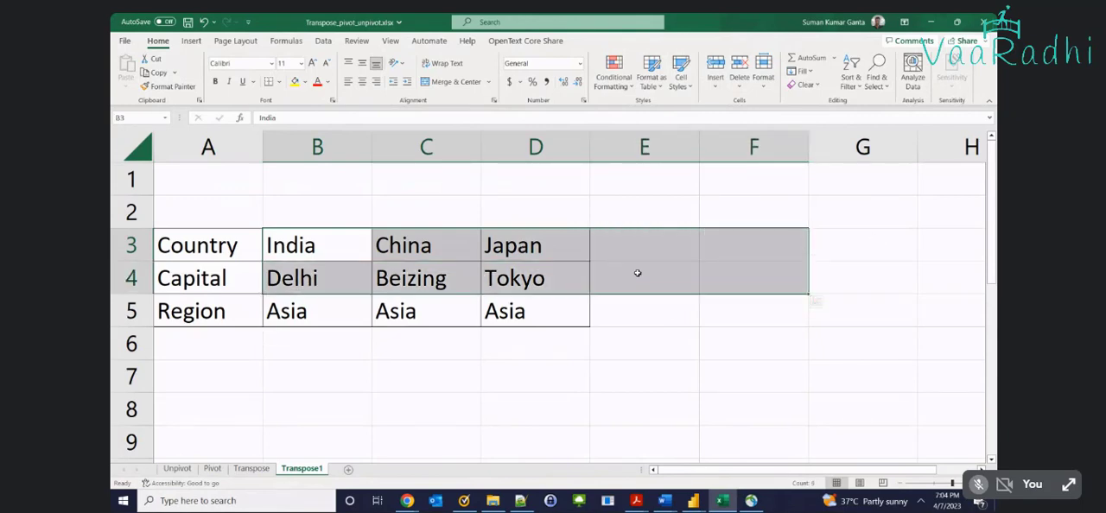
left_click(535, 278)
left_click_drag(193, 256, 518, 315)
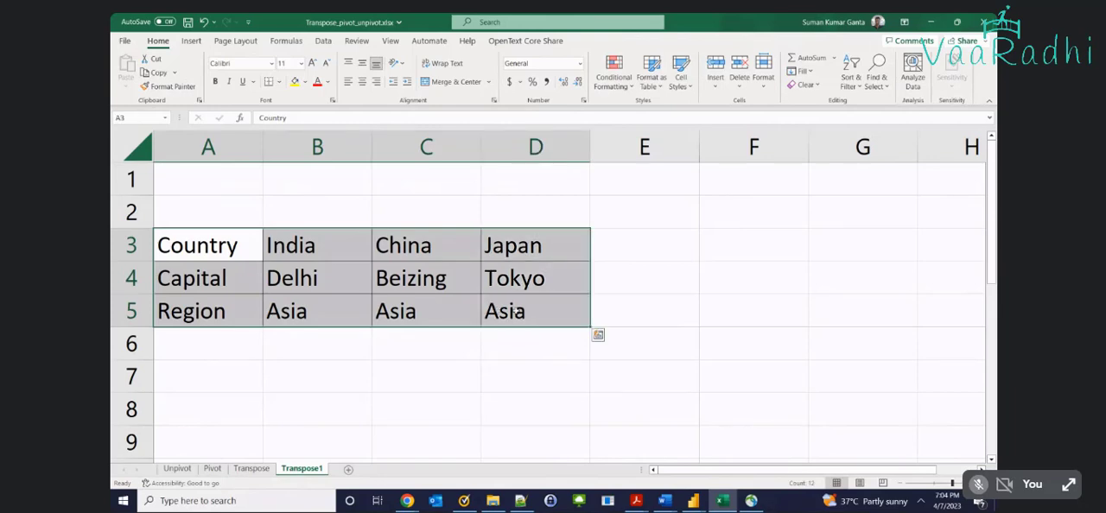
scroll(461, 301, "down", 1)
scroll(461, 302, "up", 1)
left_click(218, 247)
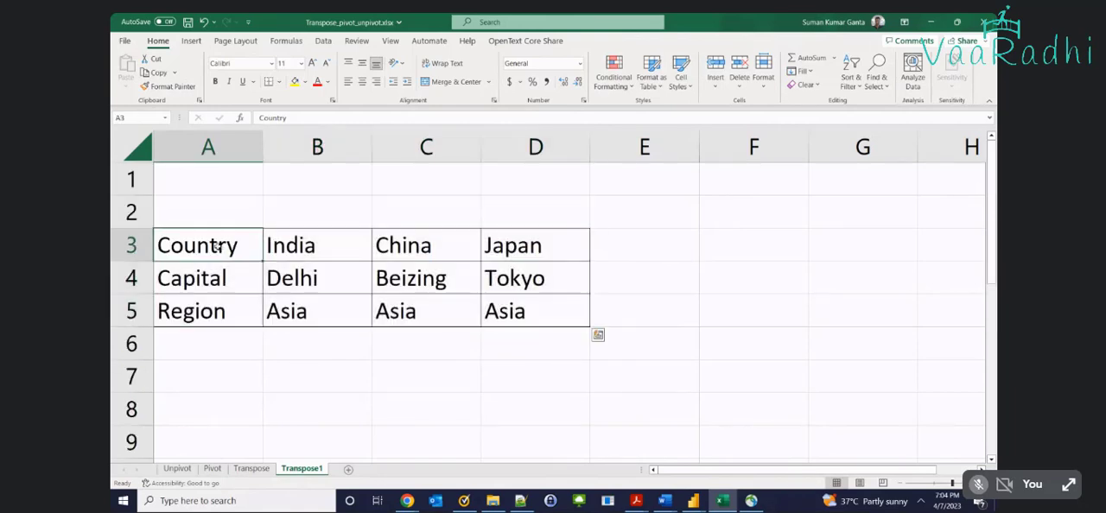
Copy the Country row A3:D3 and paste it transposed into column E starting at cell E6
mouse_move(218, 248)
left_mouse_down()
mouse_move(483, 264)
mouse_move(486, 245)
left_mouse_up()
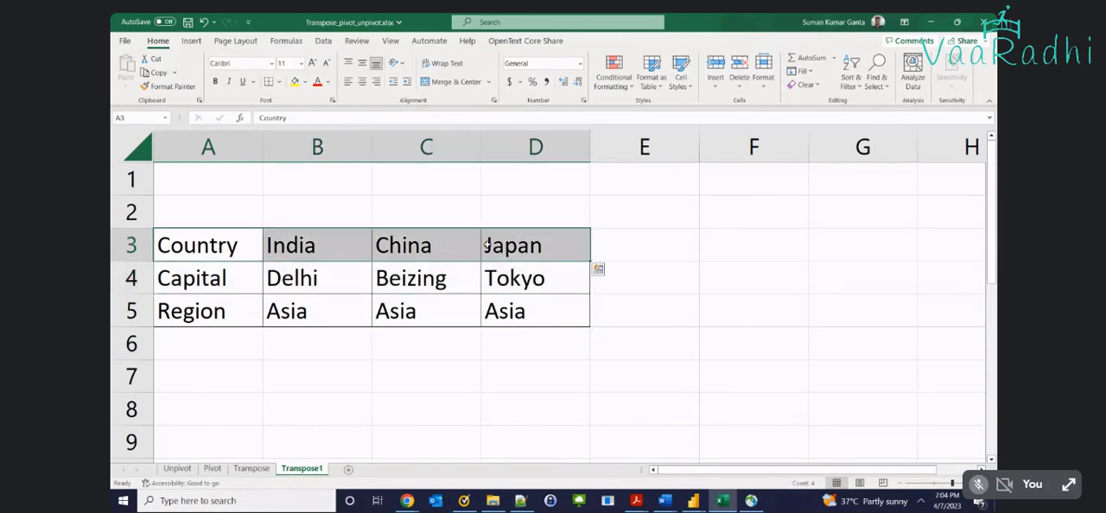
scroll(486, 245, "down", 1)
scroll(486, 244, "down", 1)
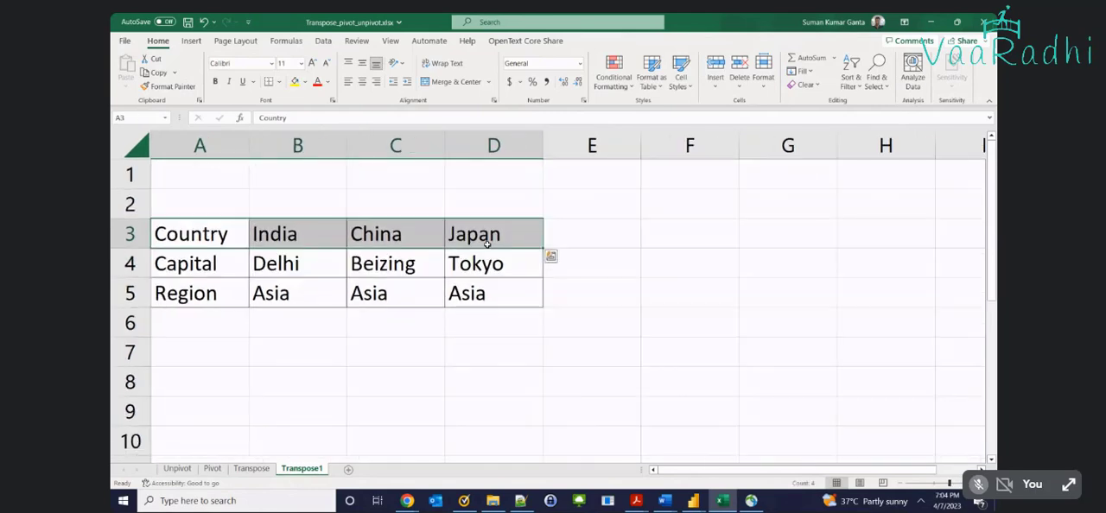
scroll(486, 245, "down", 1)
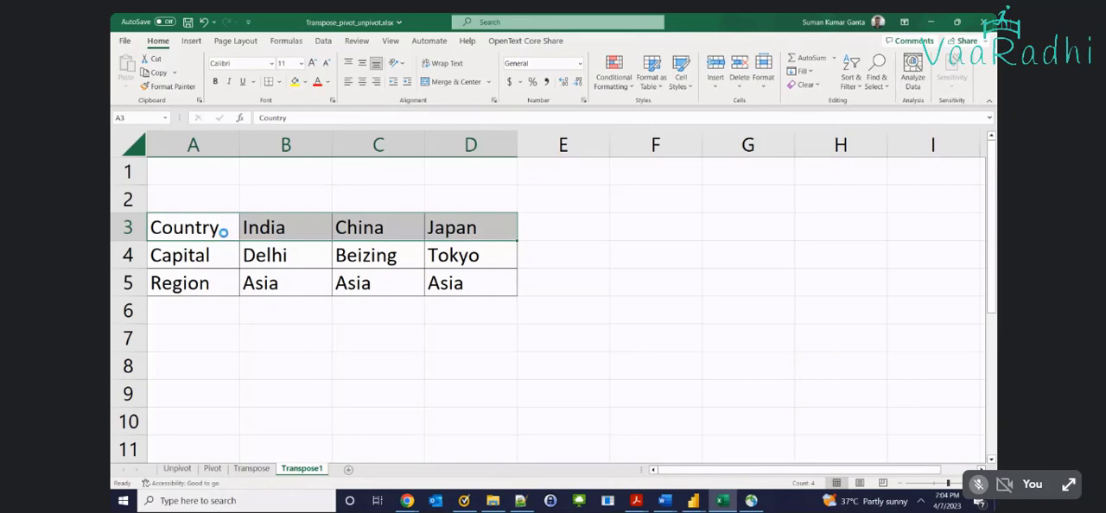
key("ctrl+c")
left_click(573, 311)
right_click(574, 312)
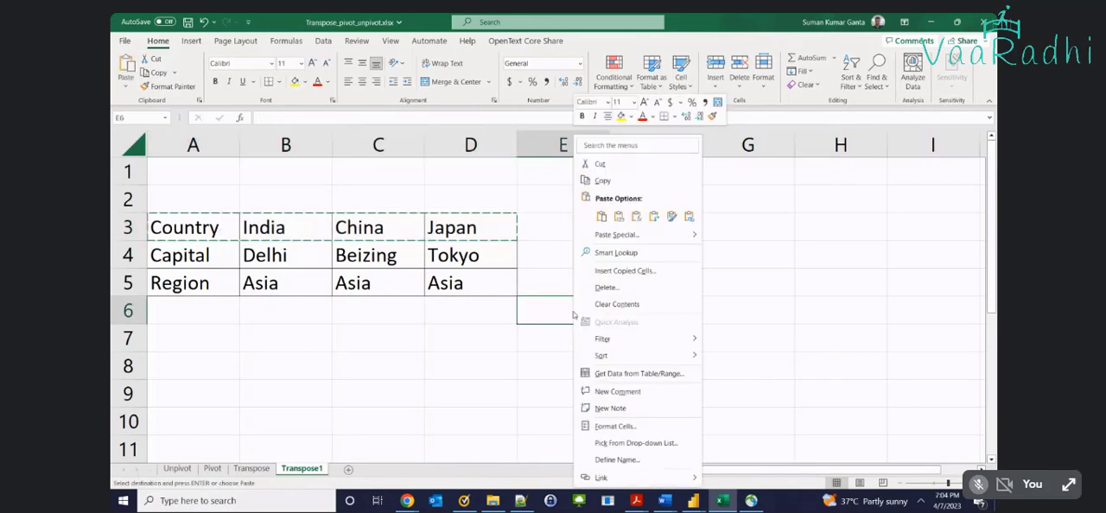
left_click(637, 237)
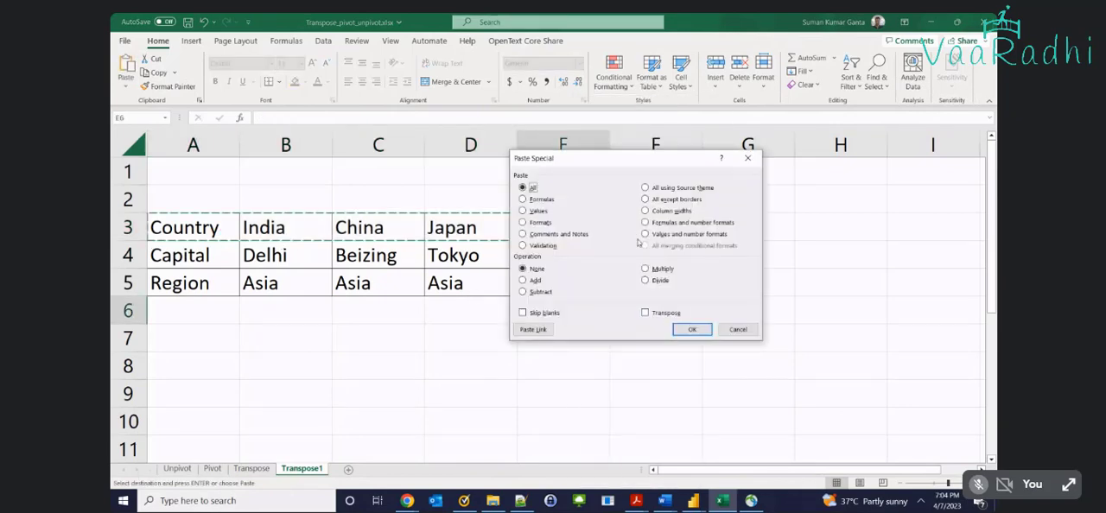
left_click(645, 313)
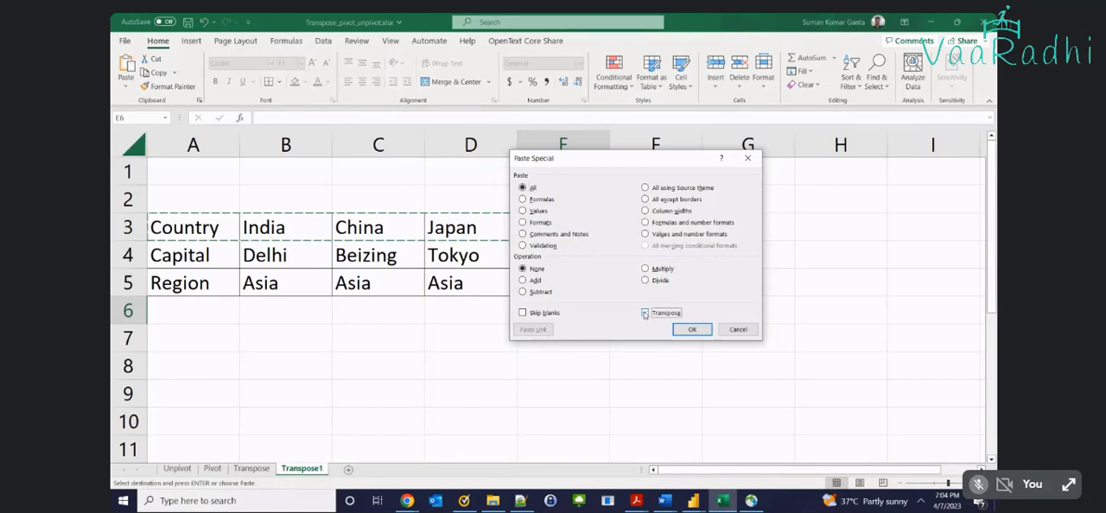
left_click(692, 329)
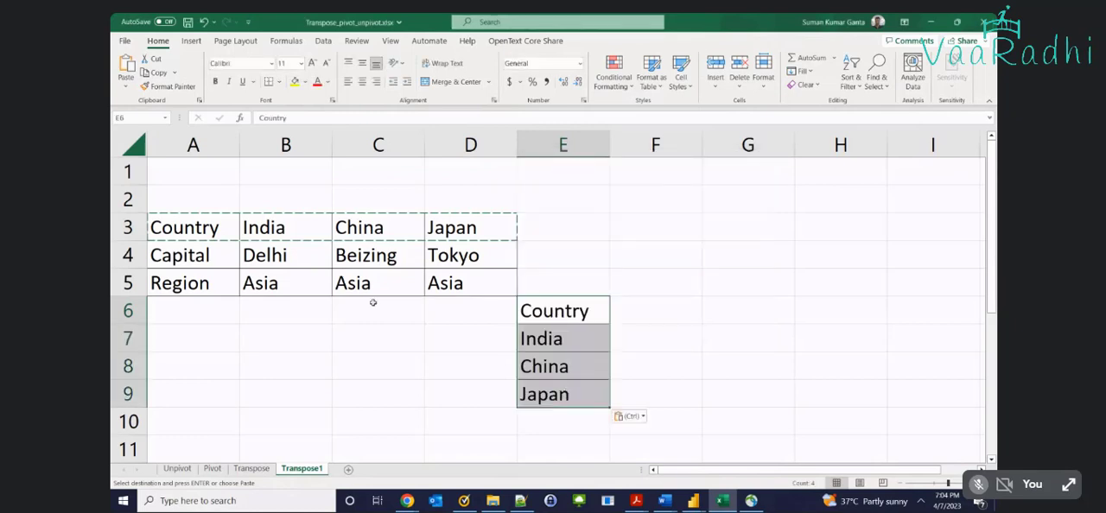
Compare the Country row's heading and values in A3:D3 with the transposed column starting at E6
left_click_drag(200, 227, 471, 228)
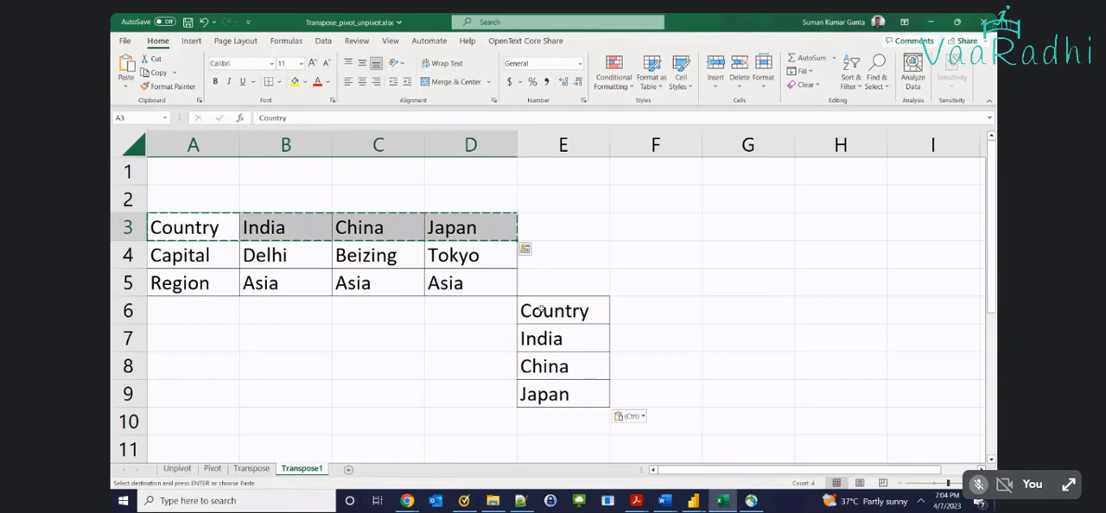
left_click_drag(176, 228, 453, 231)
left_click(221, 227)
left_click_drag(246, 227, 391, 227)
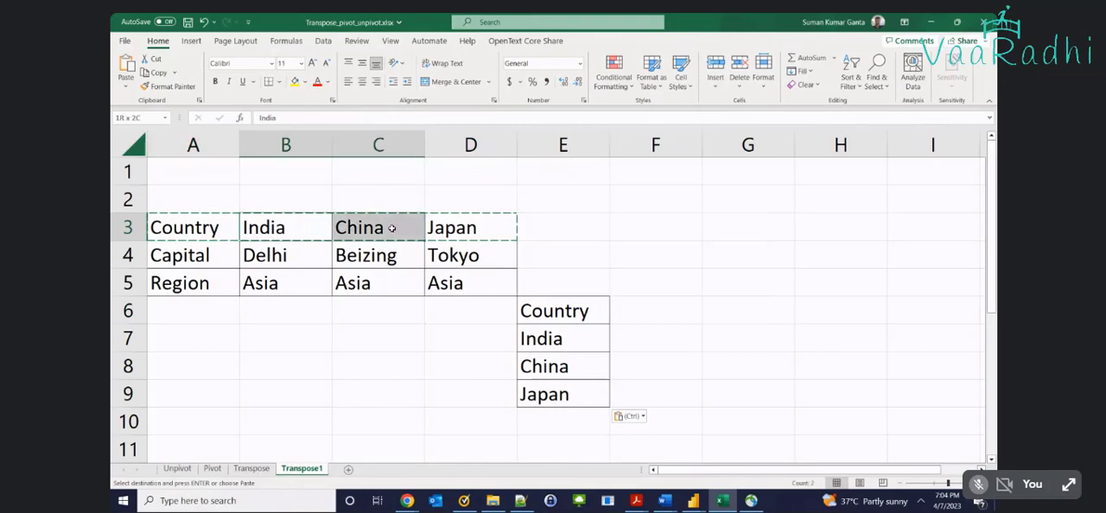
left_click(537, 304)
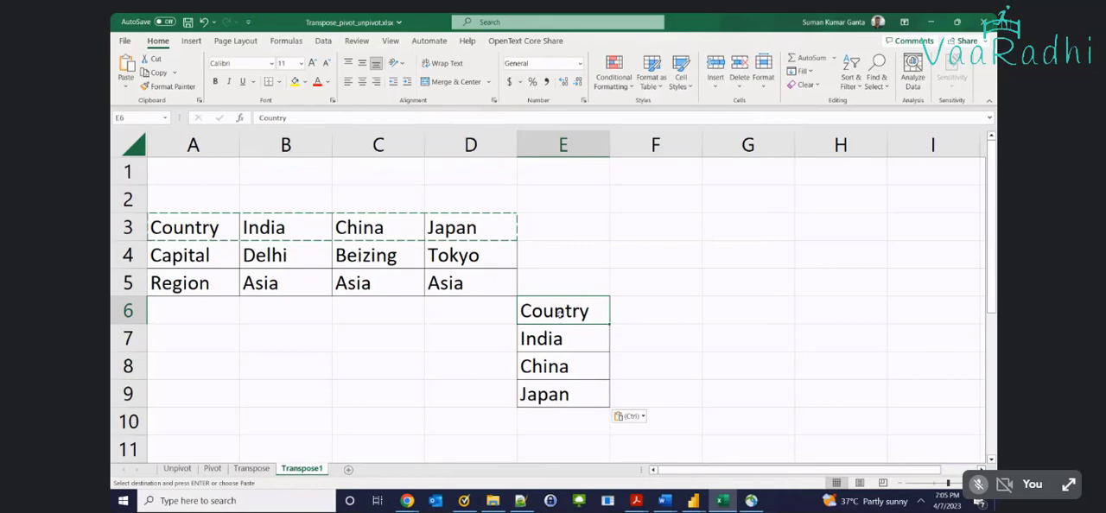
Copy the Capital row A4:D4 and paste it transposed at F6, beside the transposed Country column
left_click_drag(216, 260, 433, 259)
key("ctrl+c")
left_click(619, 308)
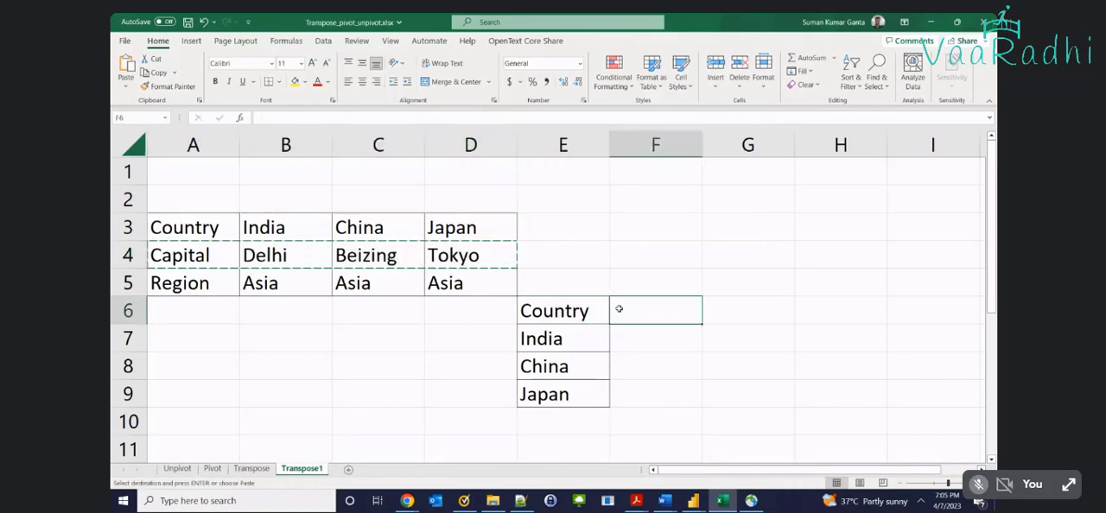
right_click(619, 308)
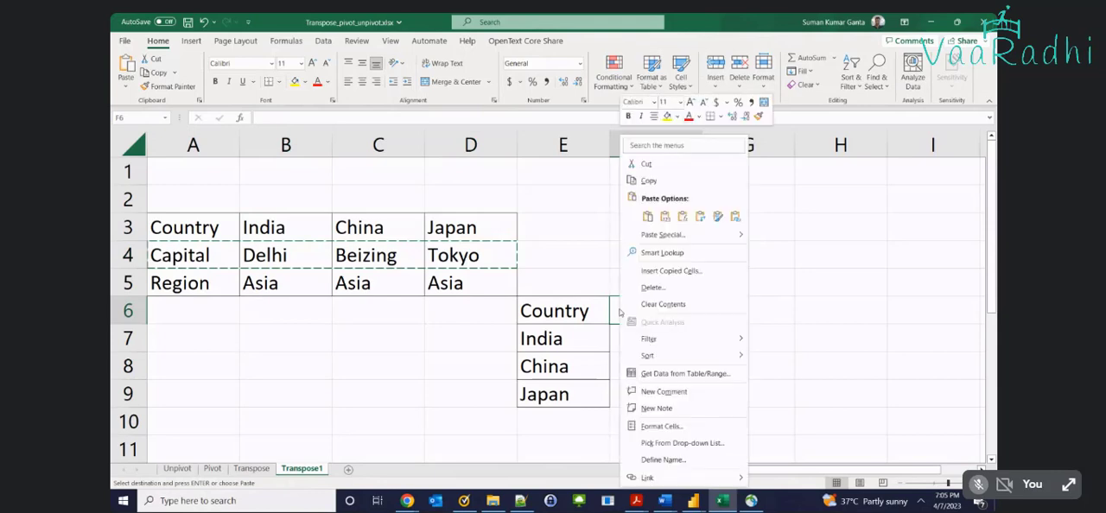
left_click(669, 235)
left_click(679, 315)
left_click(703, 331)
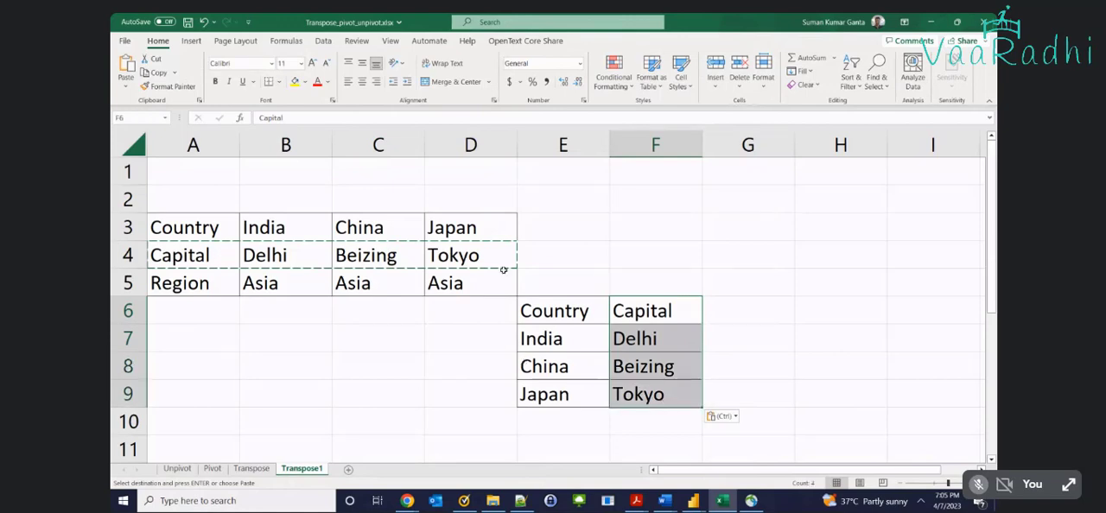
Copy the Region row A5:D5 and paste it transposed at G6, beside the transposed Capital column
left_click_drag(216, 287, 452, 289)
key("ctrl+c")
right_click(715, 310)
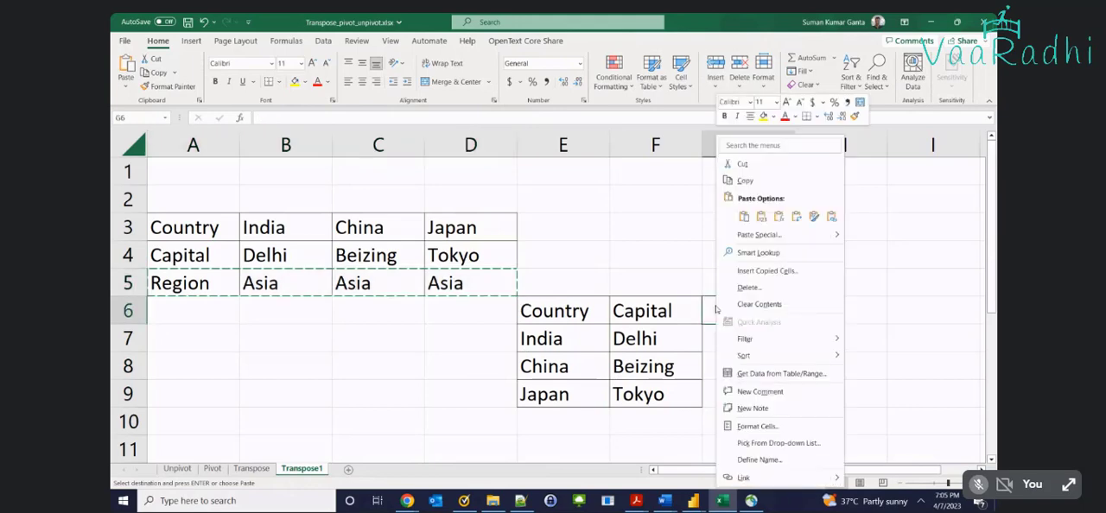
left_click(759, 234)
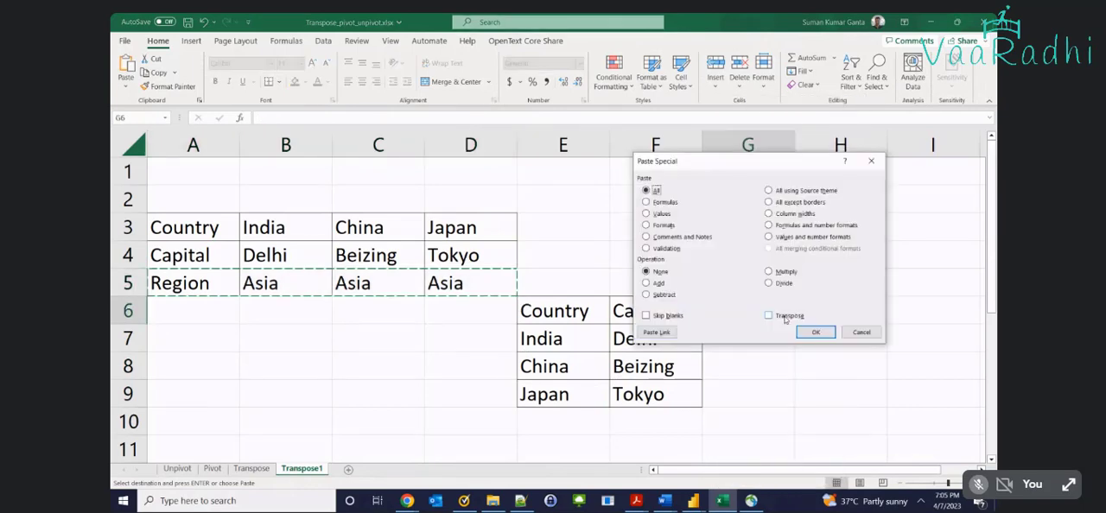
left_click(788, 316)
left_click(814, 332)
Compare the original table A3:D5 with the full transposed table E6:G9
left_click_drag(573, 313, 720, 386)
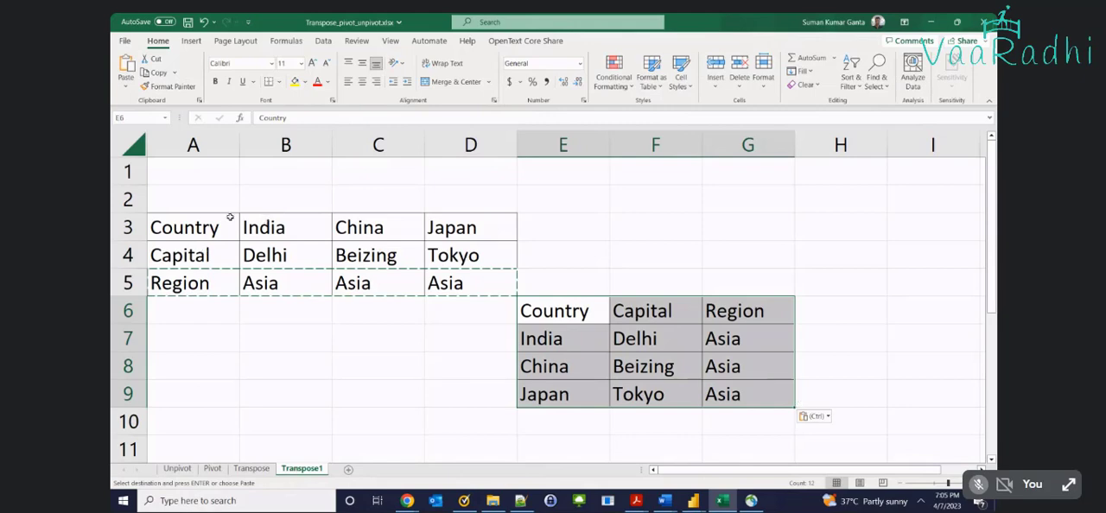
left_click_drag(230, 216, 436, 286)
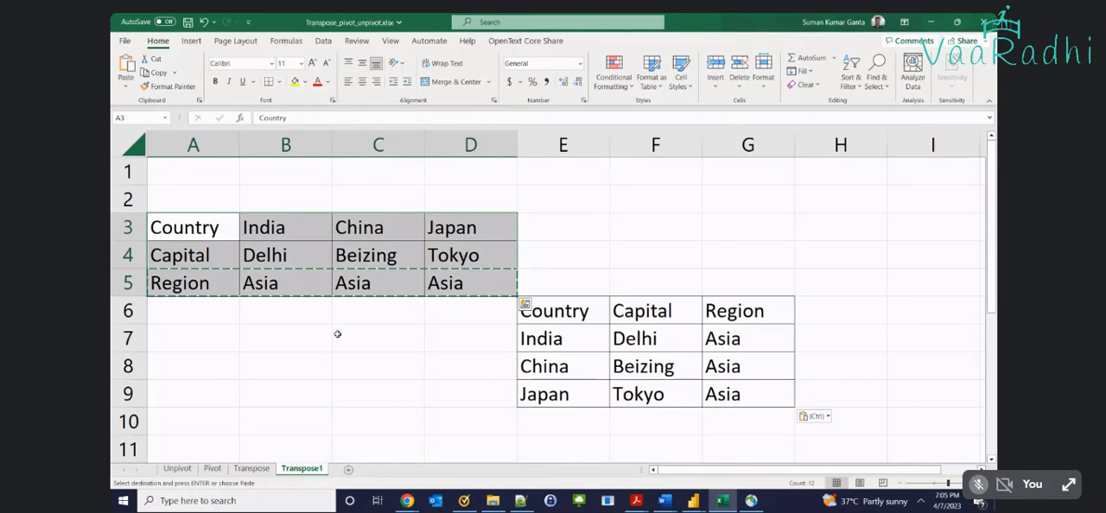
left_click(195, 229)
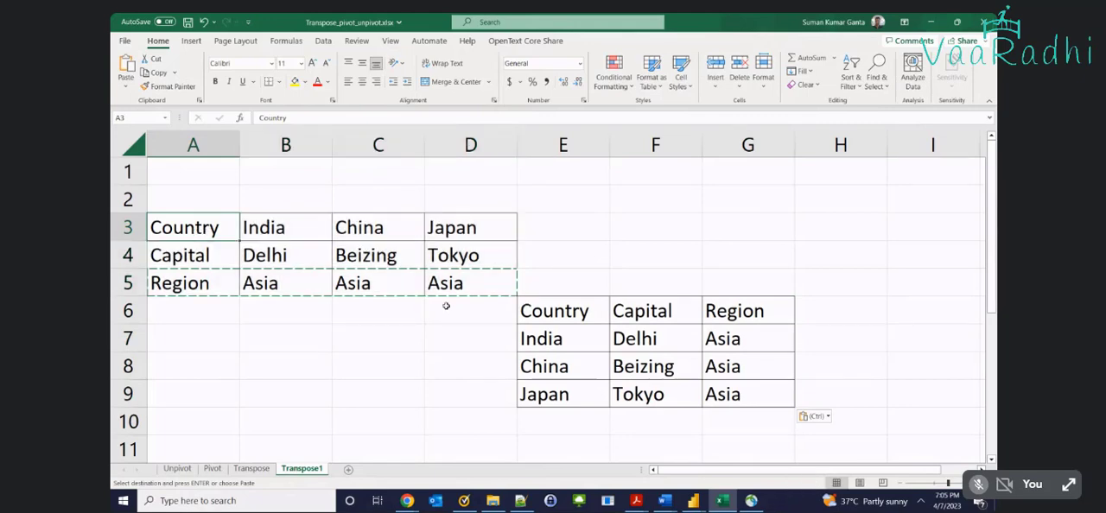
left_click_drag(536, 310, 709, 397)
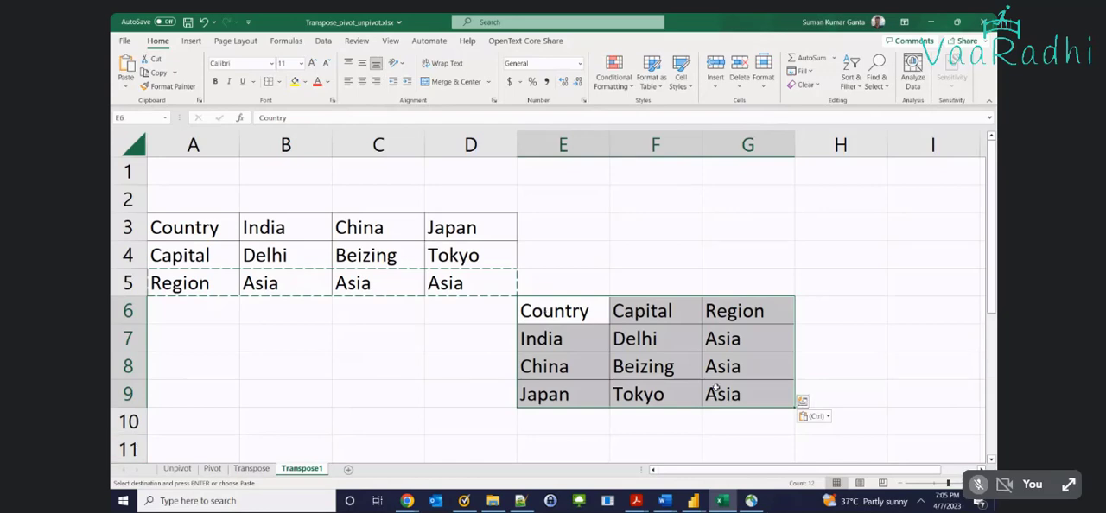
Examine the transposed table's Country, Capital and Region headings and the values listed beneath them
left_click_drag(556, 320, 579, 312)
left_click(627, 308)
left_click(746, 314)
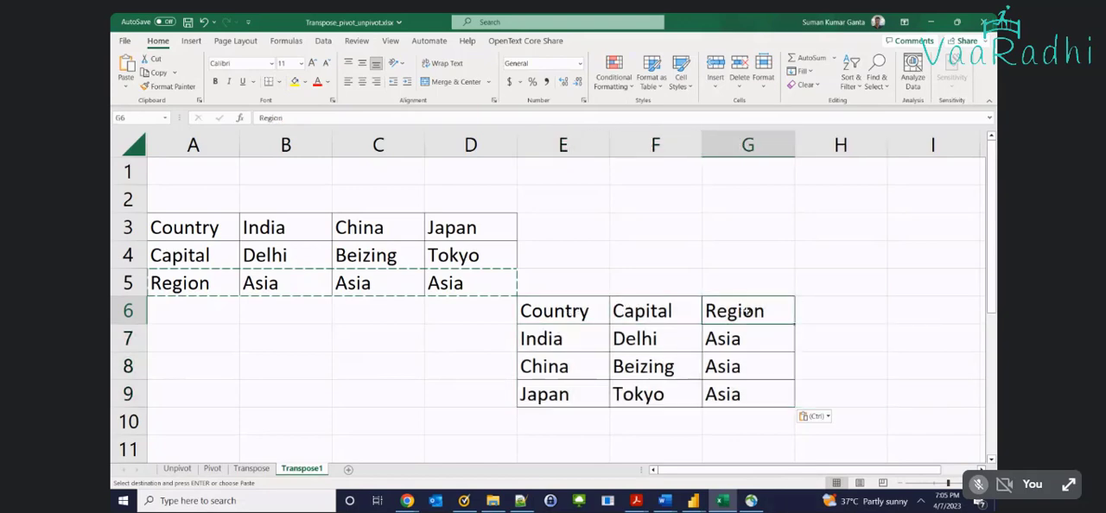
left_click_drag(679, 330, 685, 398)
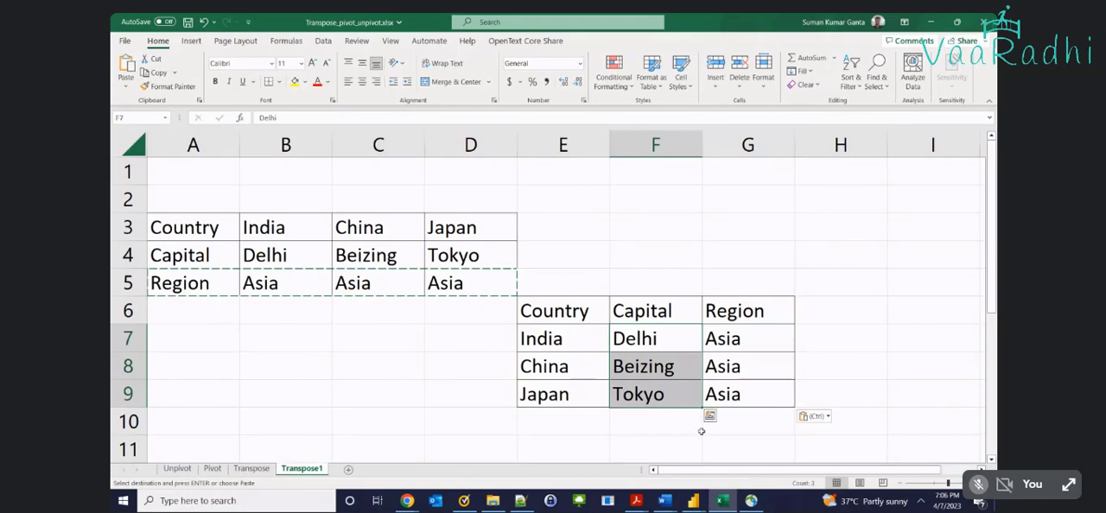
left_click_drag(560, 311, 744, 401)
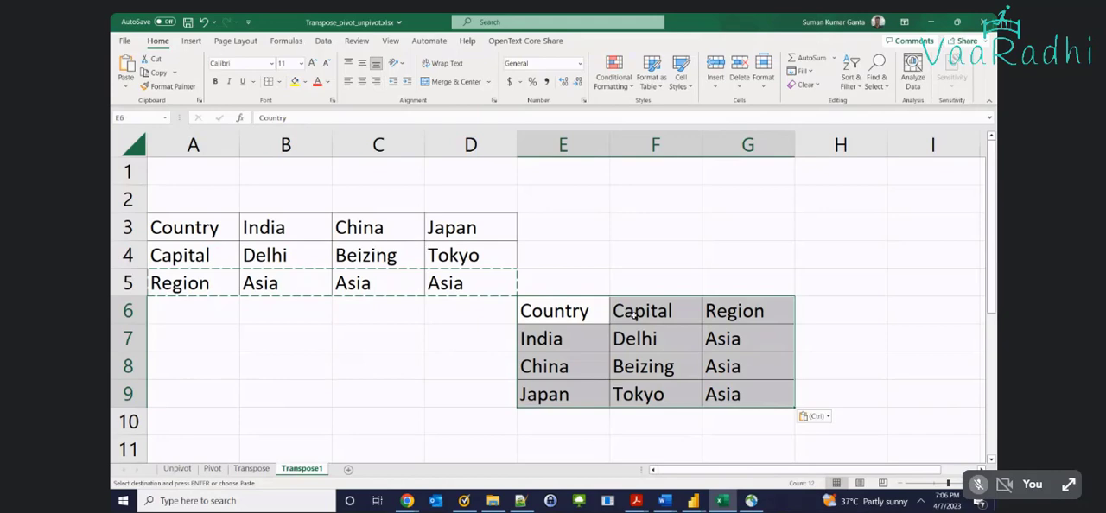
left_click_drag(587, 313, 679, 387)
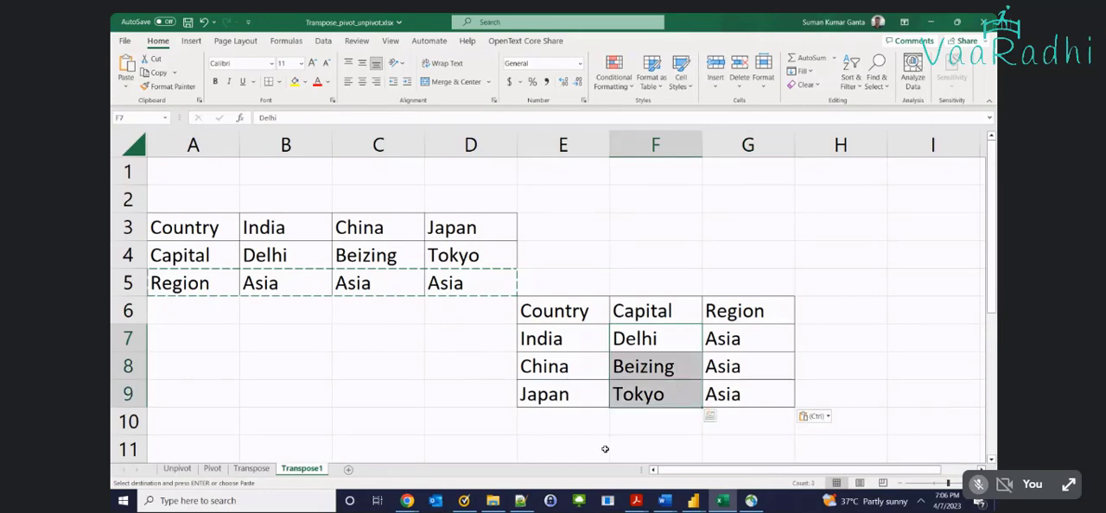
left_click_drag(588, 315, 730, 318)
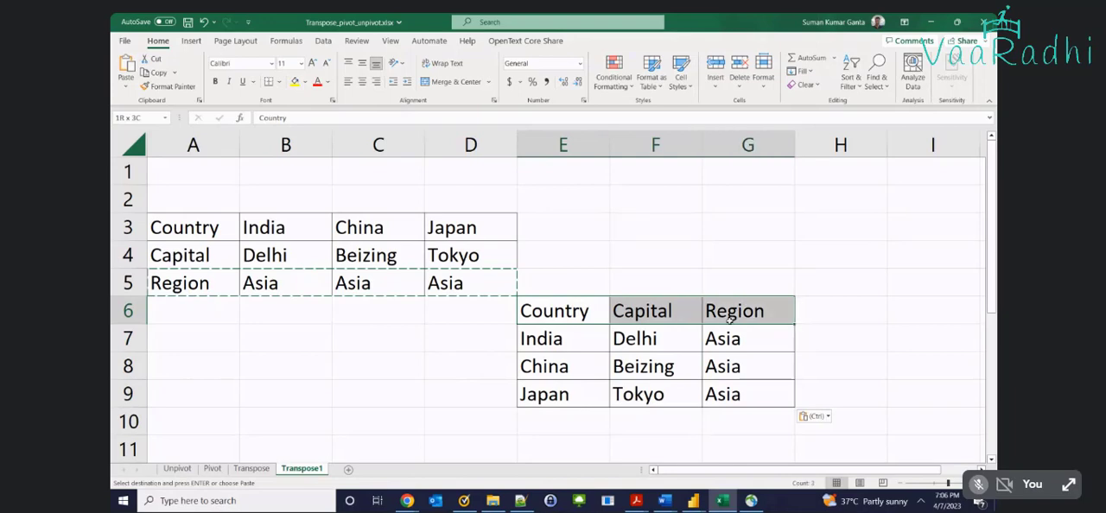
left_click_drag(585, 340, 611, 432)
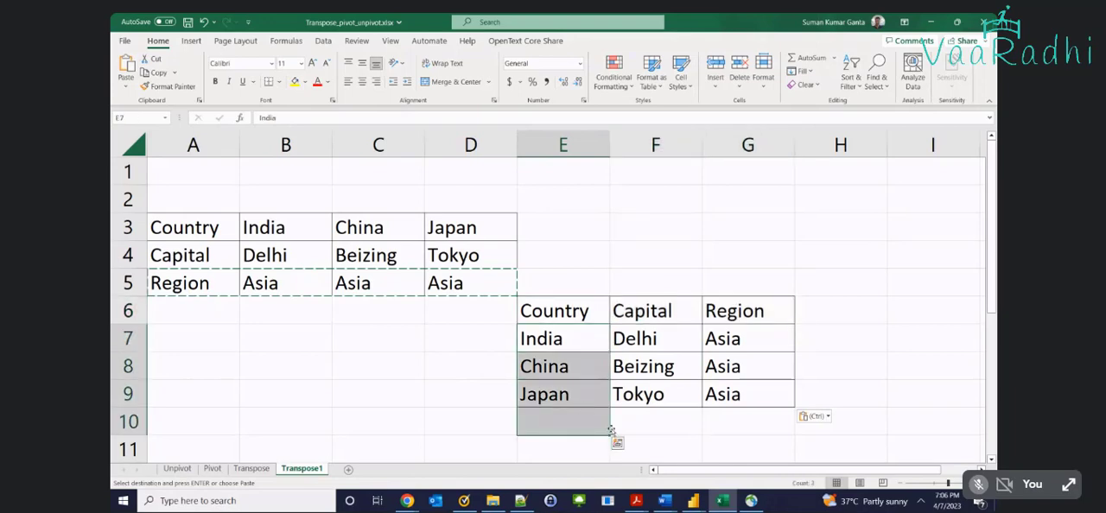
left_click(723, 395)
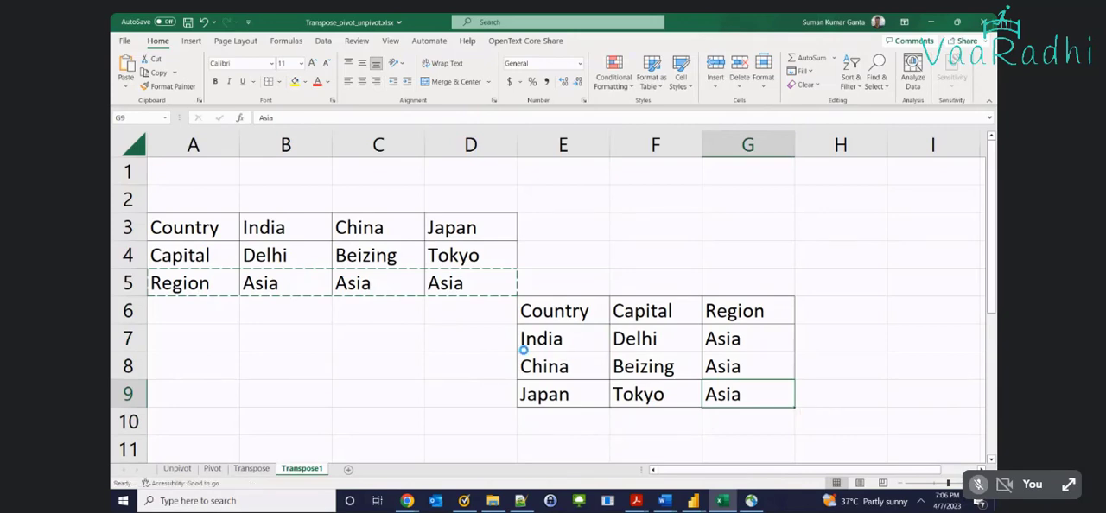
Undo the three transposed pastes on the Transpose1 sheet and save the workbook
key("ctrl+z")
key("ctrl+z")
key("ctrl+z")
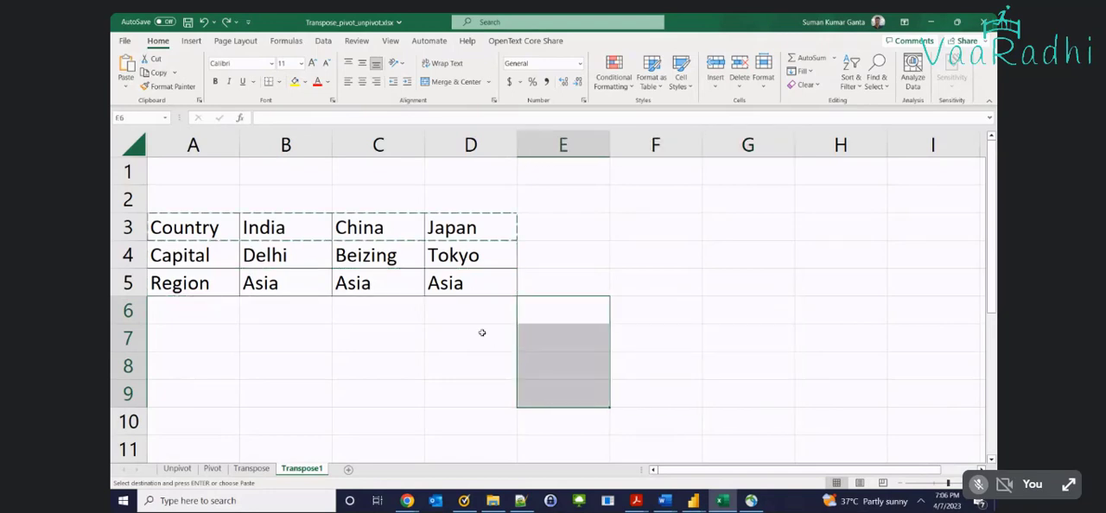
left_click(482, 329)
key("ctrl+s")
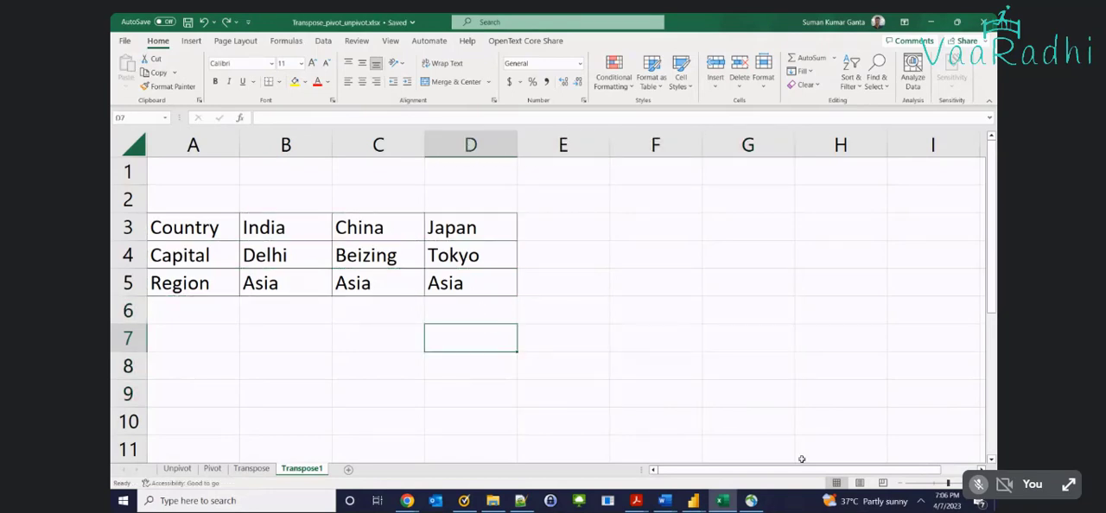
Review the original Country, Capital and Region rows one by one, returning to the Country row
left_click(652, 288)
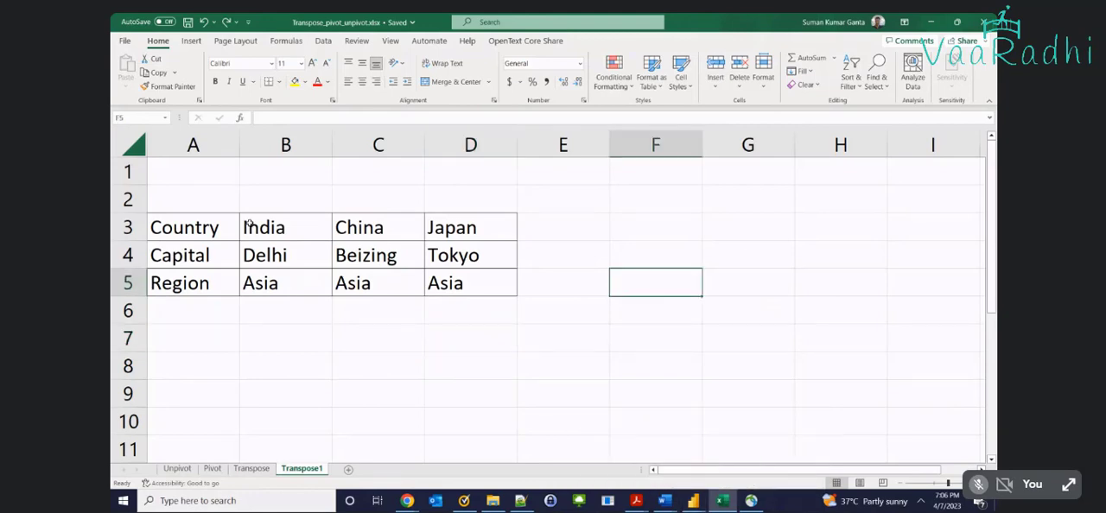
left_click_drag(212, 231, 471, 228)
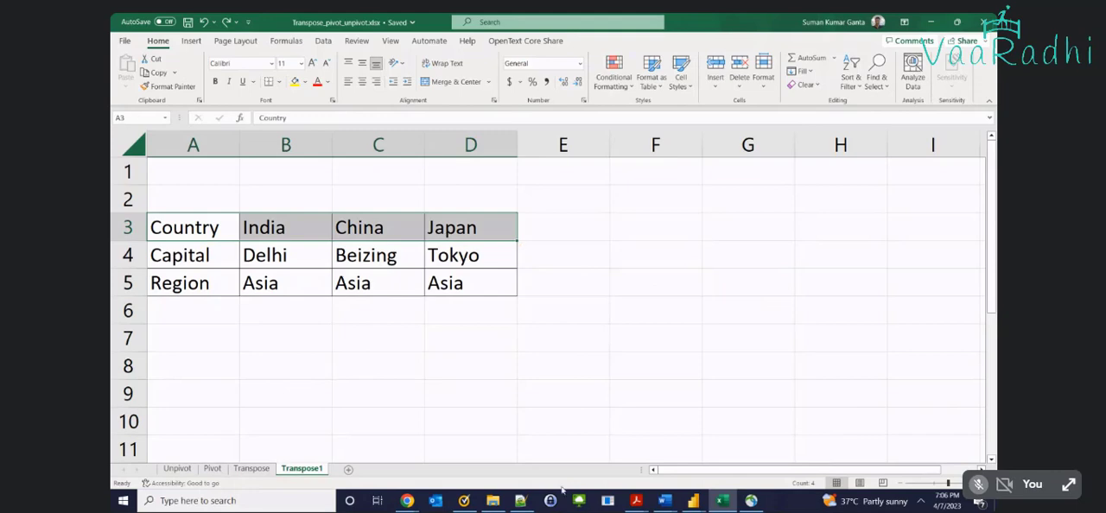
left_click_drag(164, 254, 430, 255)
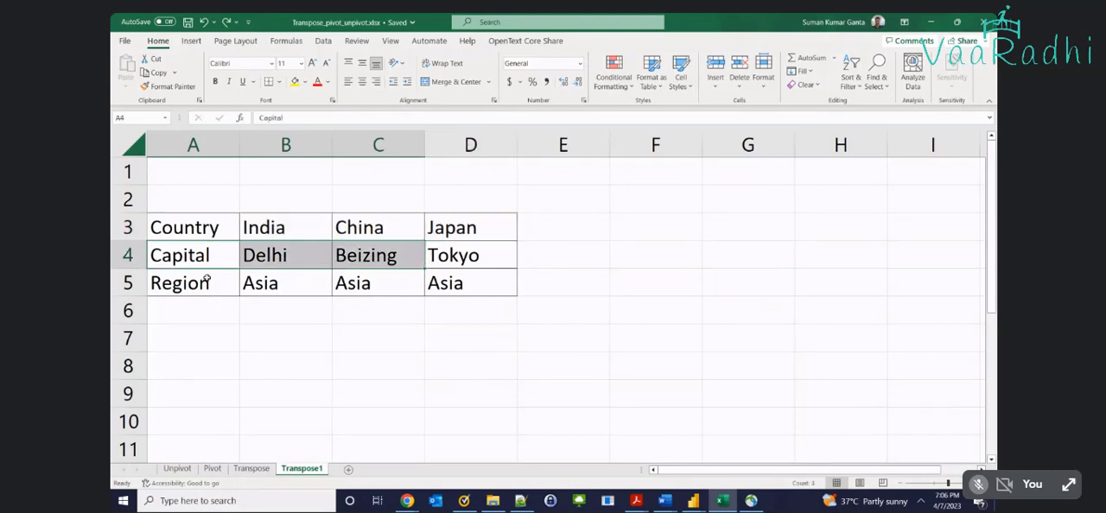
left_click_drag(203, 283, 476, 284)
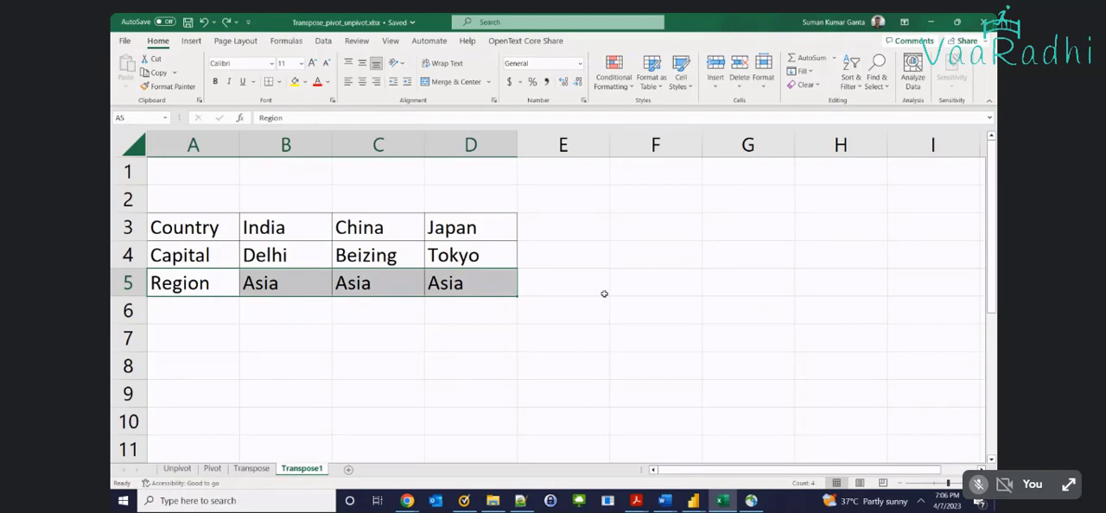
left_click_drag(164, 228, 471, 229)
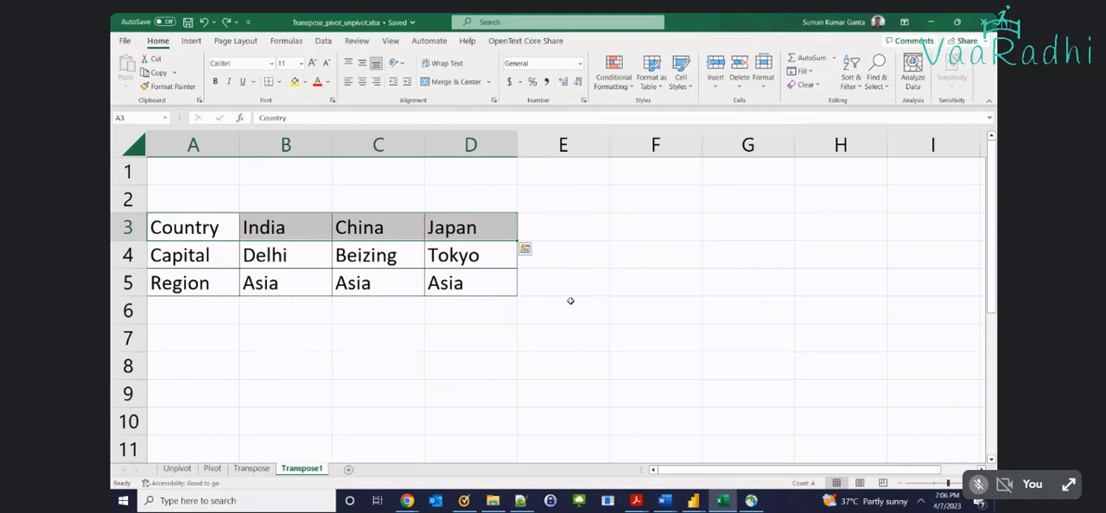
Look over the sales tables on the Pivot and Unpivot sheets, then return to the Transpose1 sheet
left_click(220, 455)
left_click(213, 467)
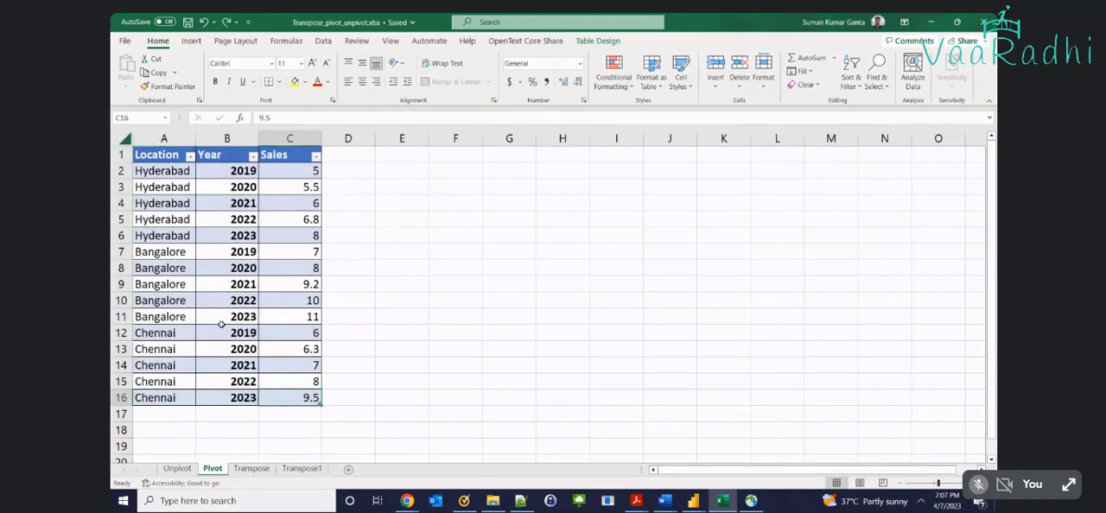
left_click(264, 398)
left_click(183, 469)
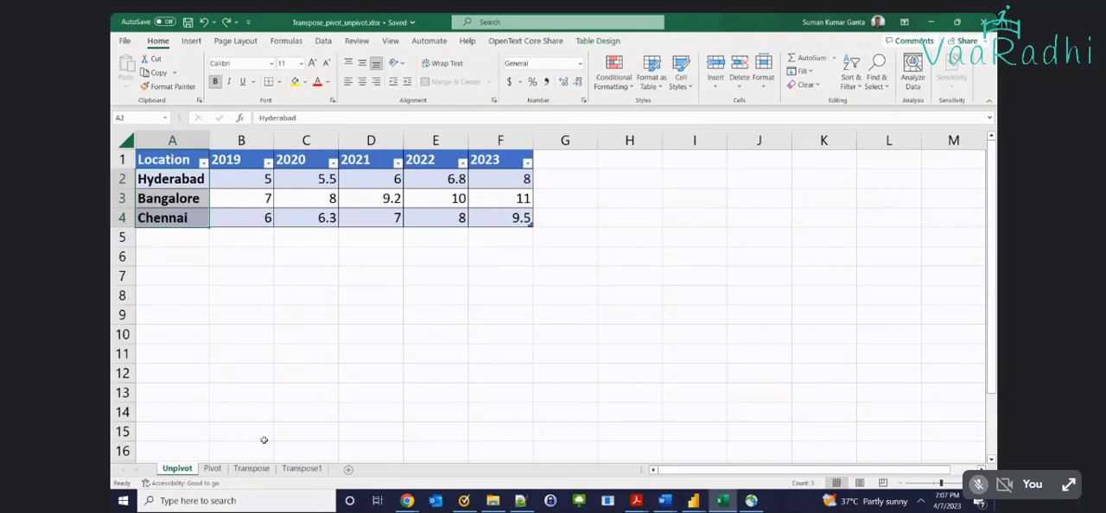
left_click(301, 469)
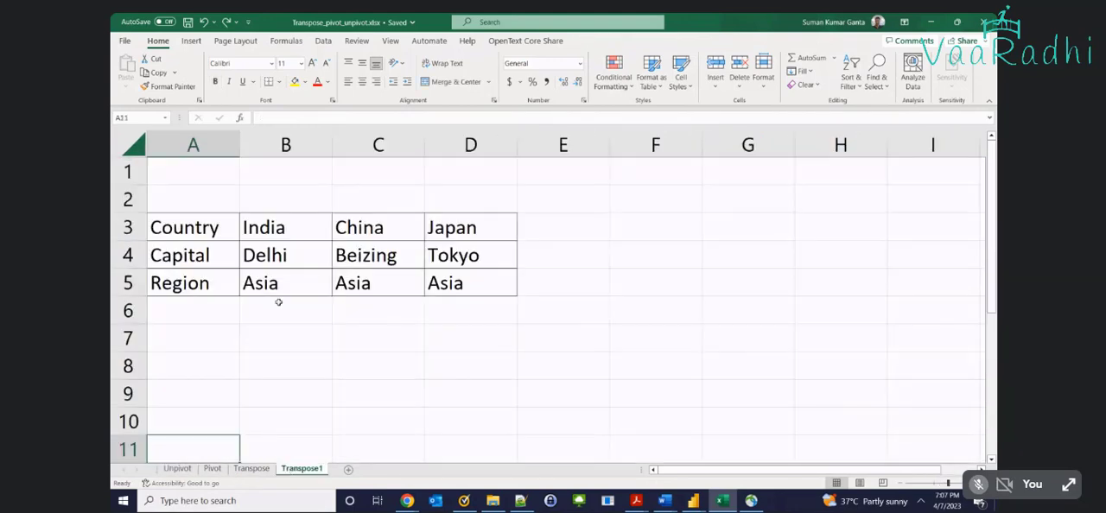
Paste the Country, Capital and Region rows transposed into columns E, F and G, starting at row 6
left_click_drag(154, 227, 596, 229)
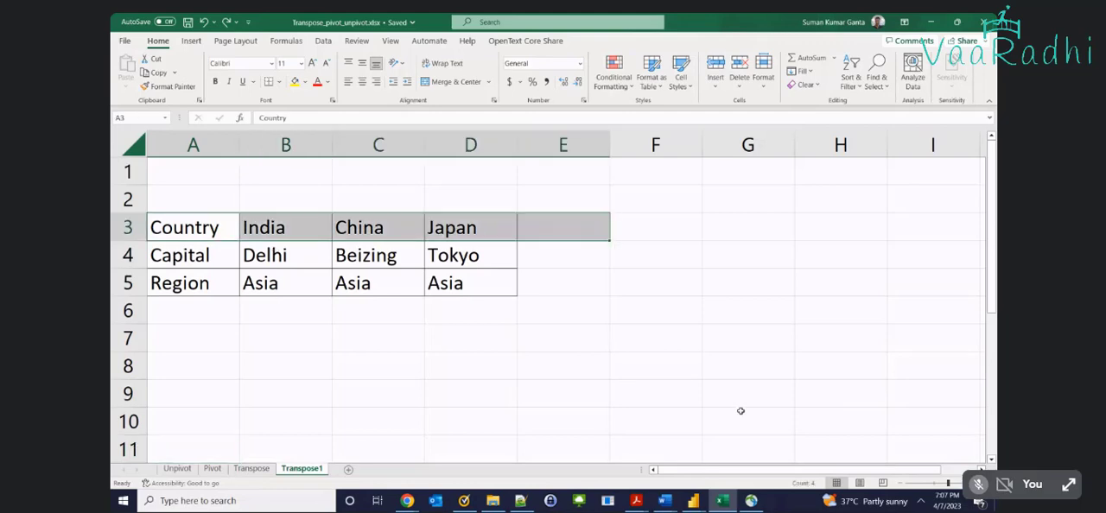
left_click(596, 311)
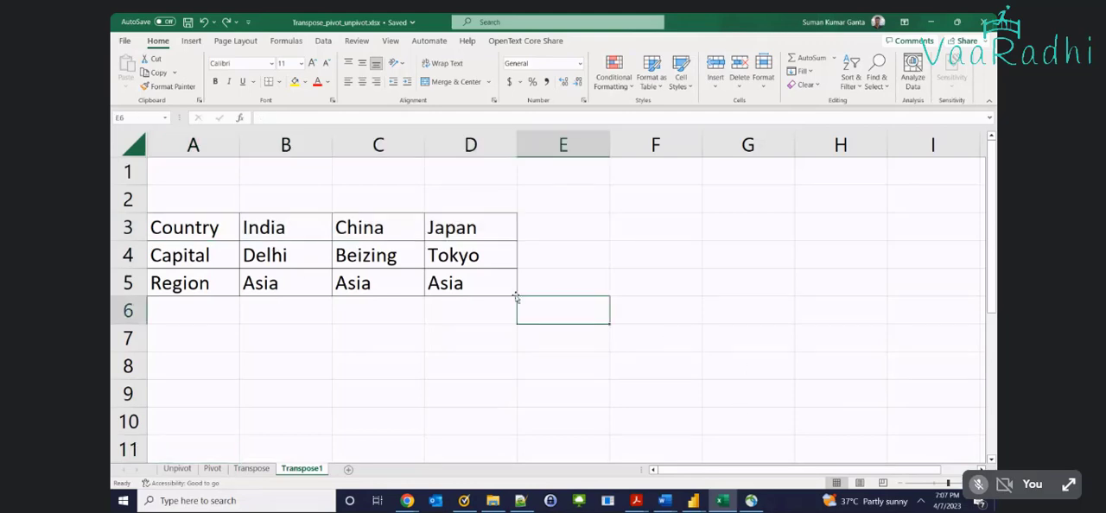
left_click_drag(205, 230, 444, 227)
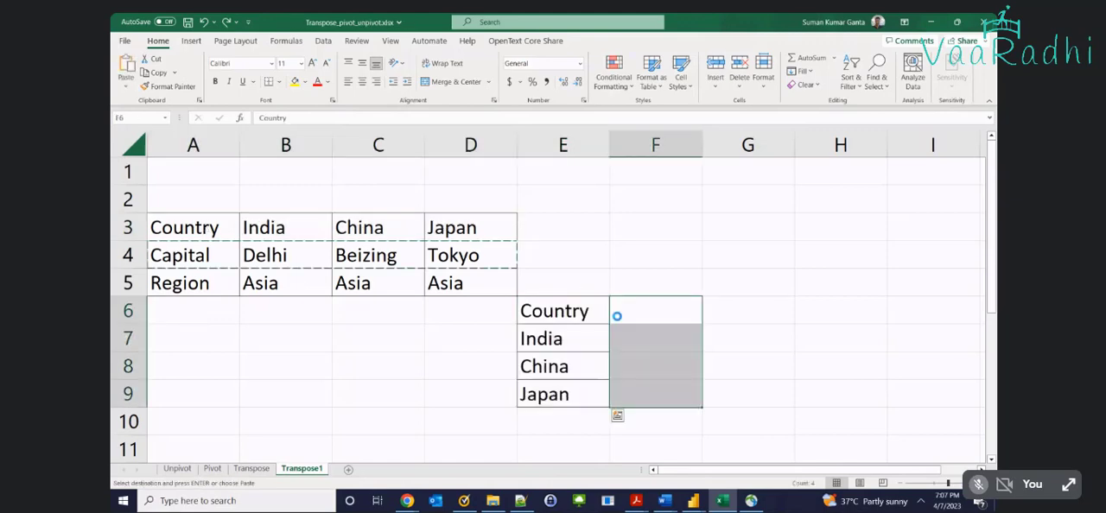
key("ctrl+v")
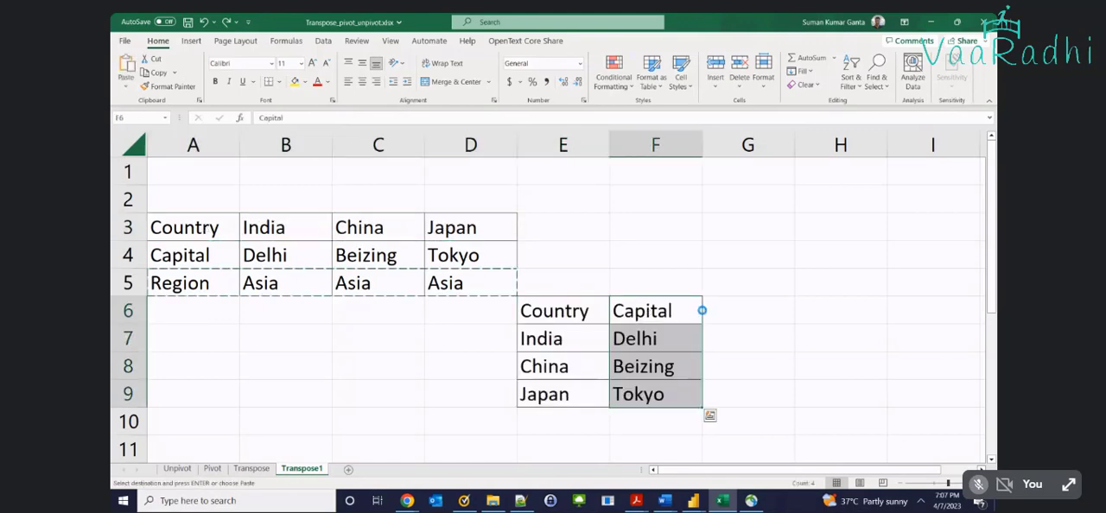
left_click(705, 311)
key("ctrl+v")
Compare the original Country row with the transposed table's Country, Capital and Region headings and the values beneath them
left_click_drag(223, 227, 372, 226)
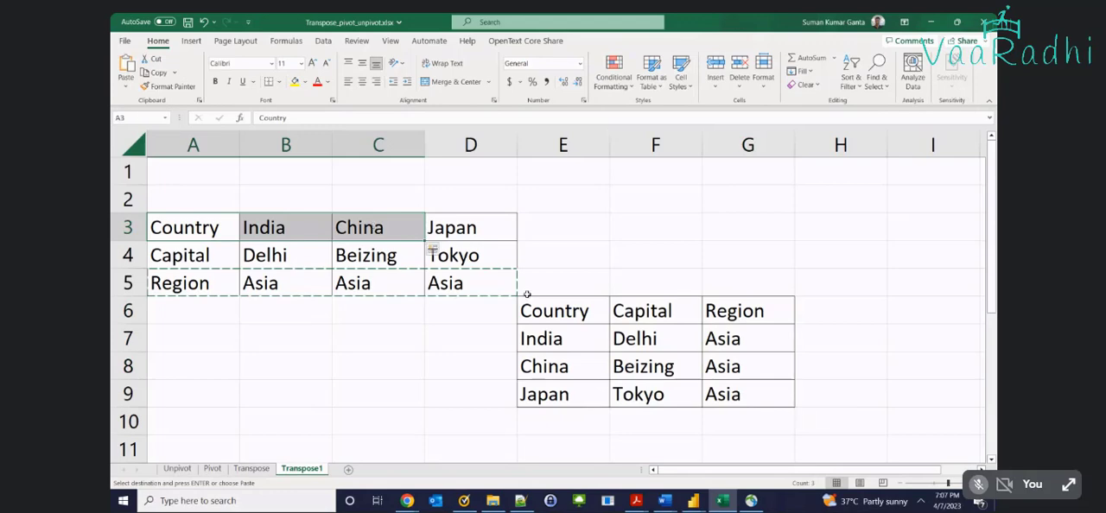
left_click_drag(536, 311, 561, 370)
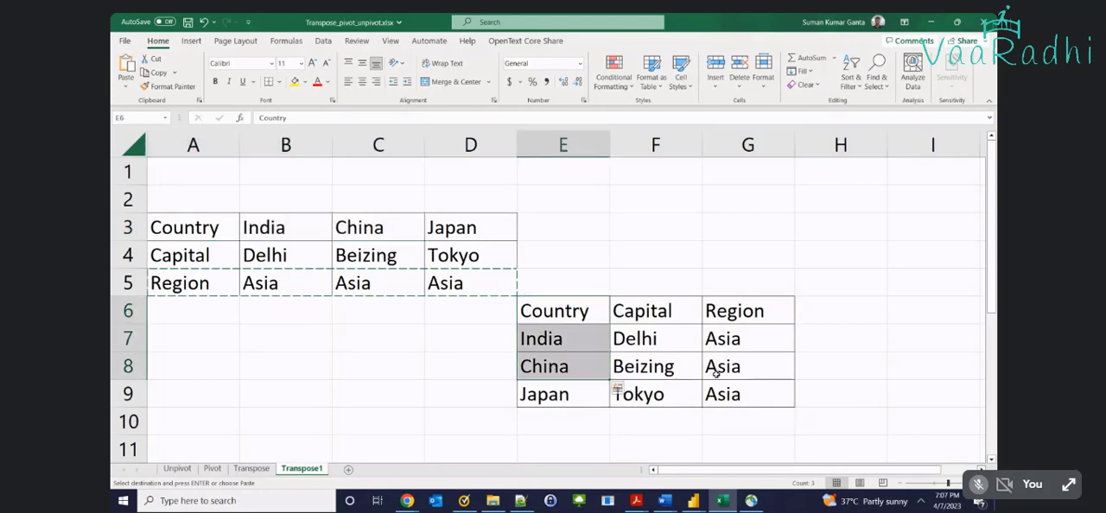
left_click(617, 388)
left_click(761, 229)
left_click(573, 312)
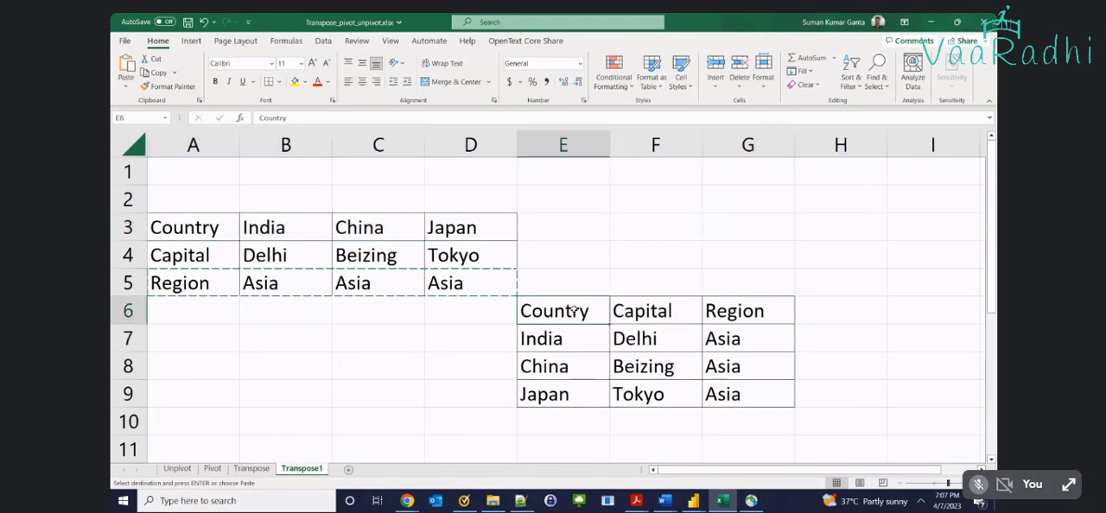
left_click_drag(572, 312, 704, 312)
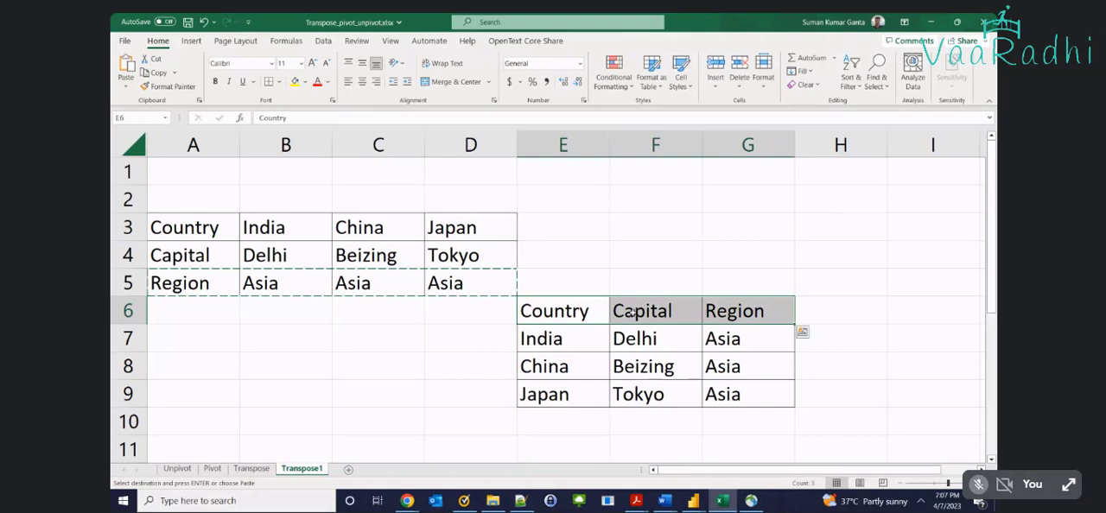
left_click_drag(566, 367, 720, 390)
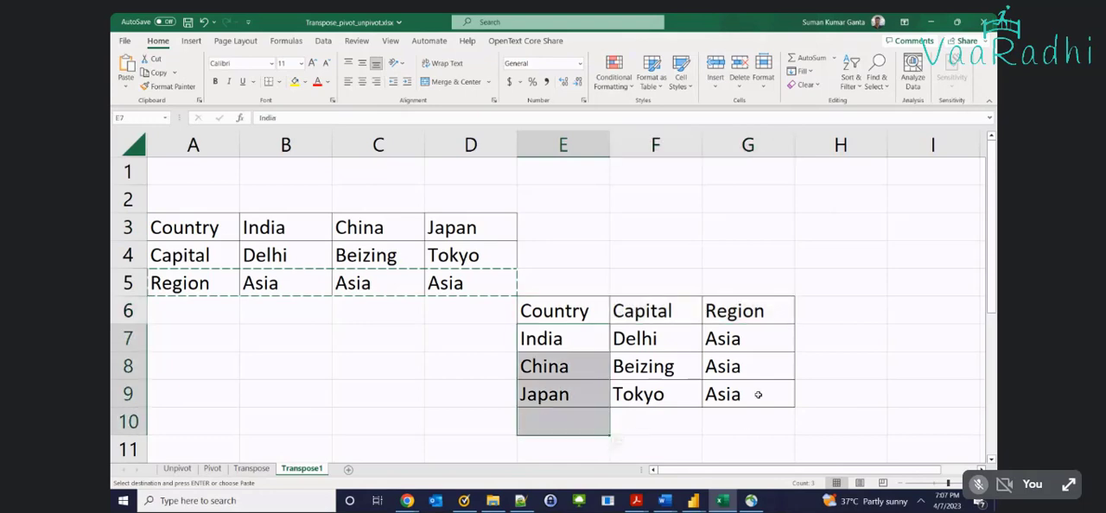
left_click_drag(588, 350, 595, 346)
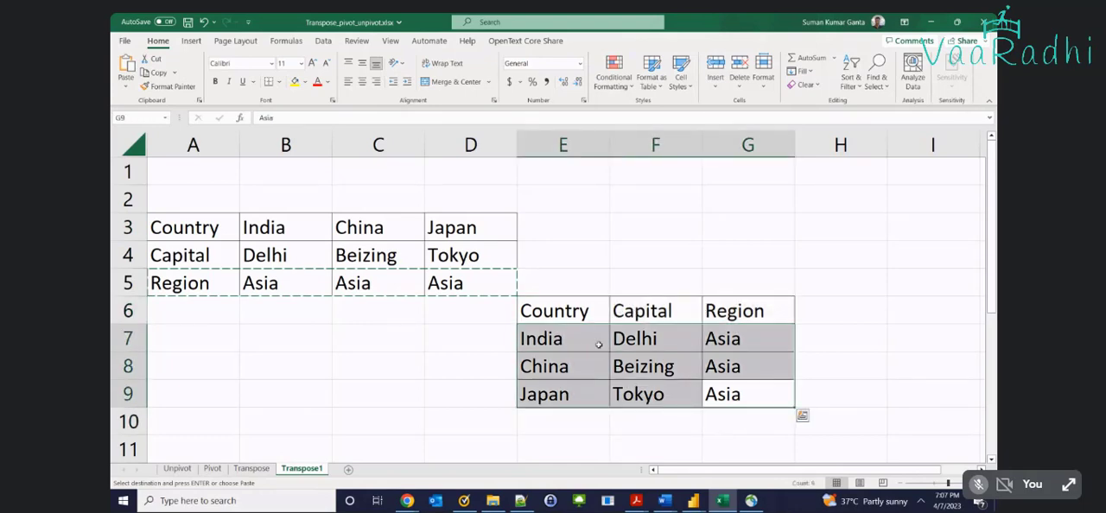
Undo the three transposed pastes in columns E to G
key("ctrl+z")
key("ctrl+z")
key("ctrl+z")
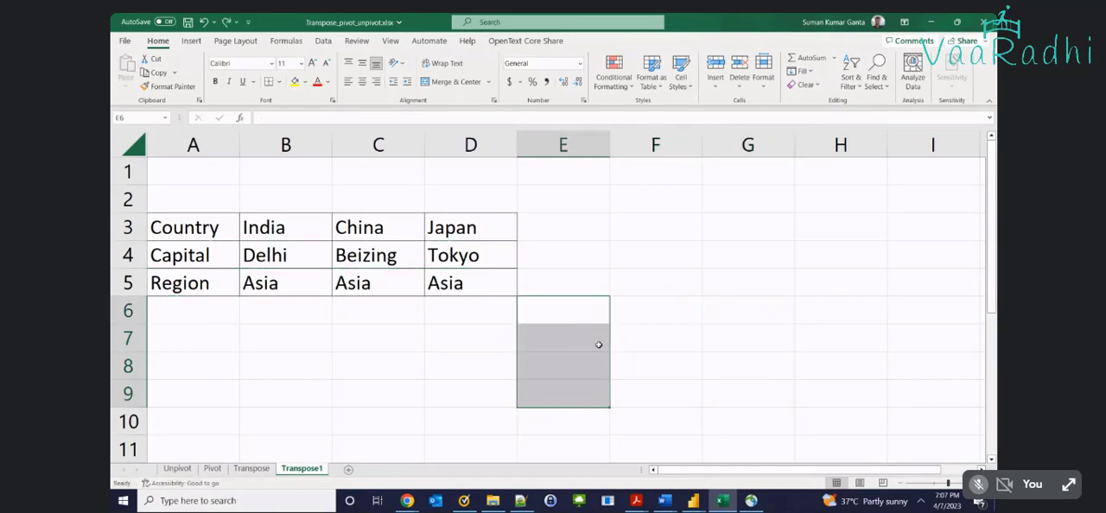
Switch to the Power Query Editor and import the Transpose1 sheet from Transpose_pivot_unpivot.xlsx as a new query
left_click(693, 501)
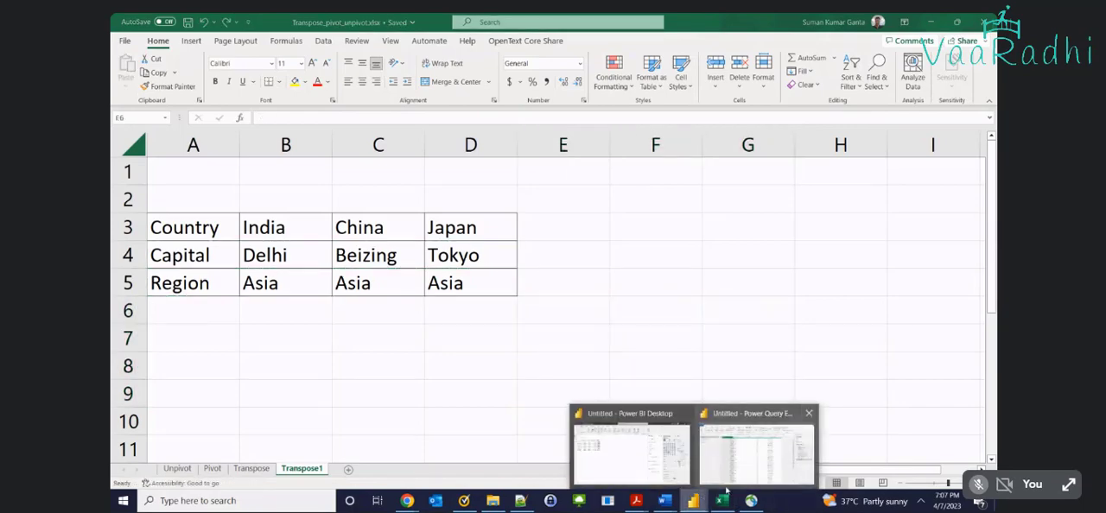
left_click(710, 459)
right_click(132, 204)
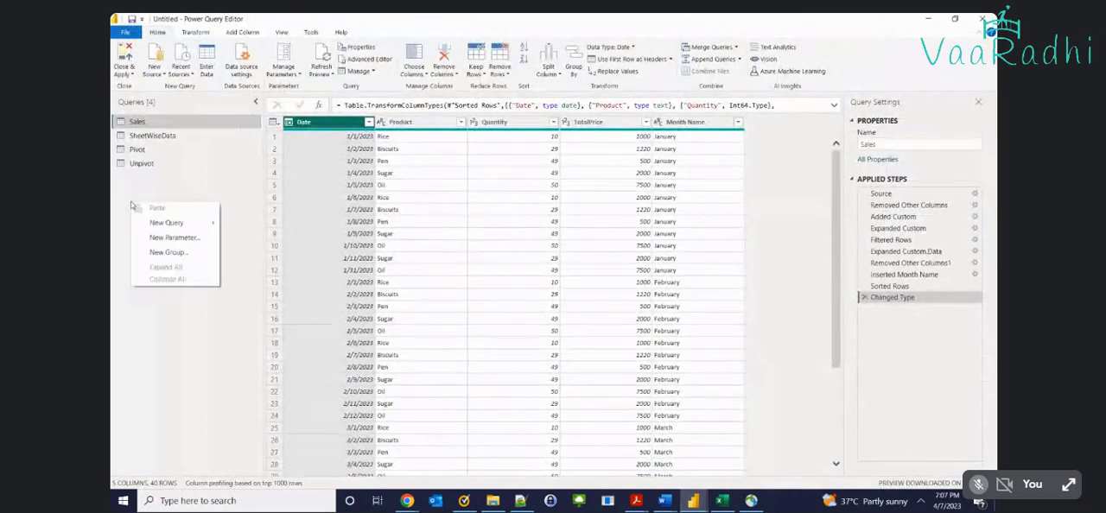
mouse_move(186, 223)
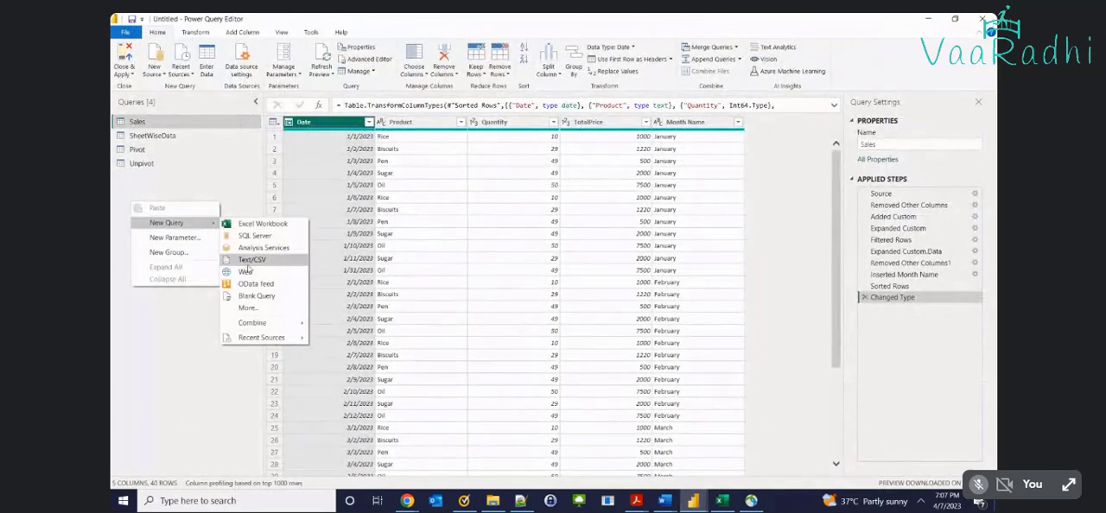
left_click(249, 225)
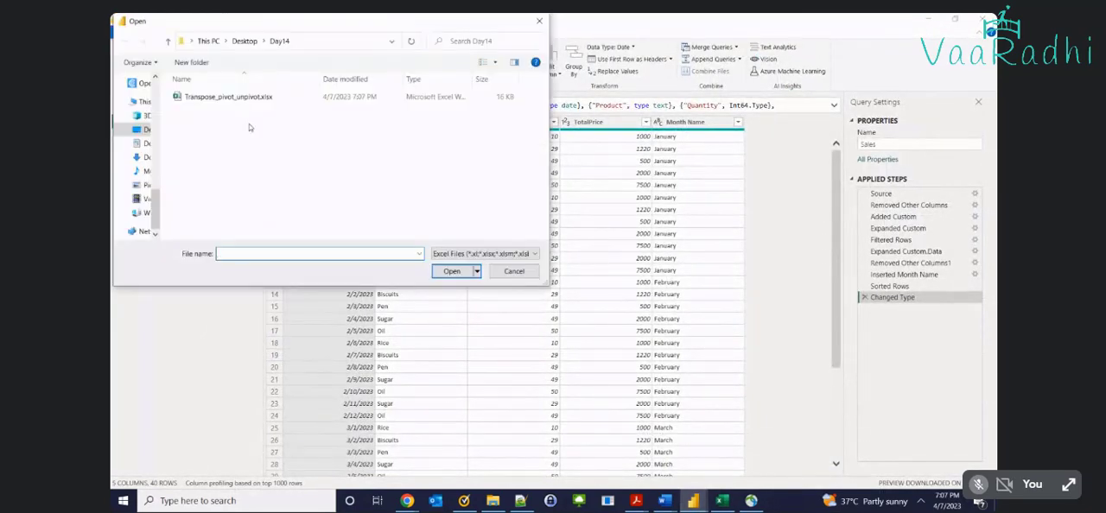
double_click(229, 98)
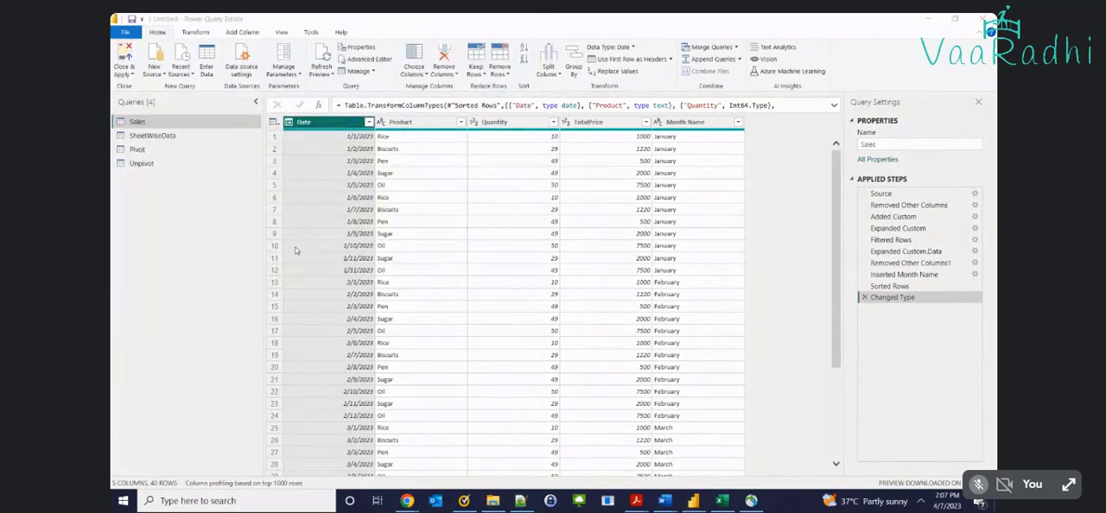
left_click(334, 202)
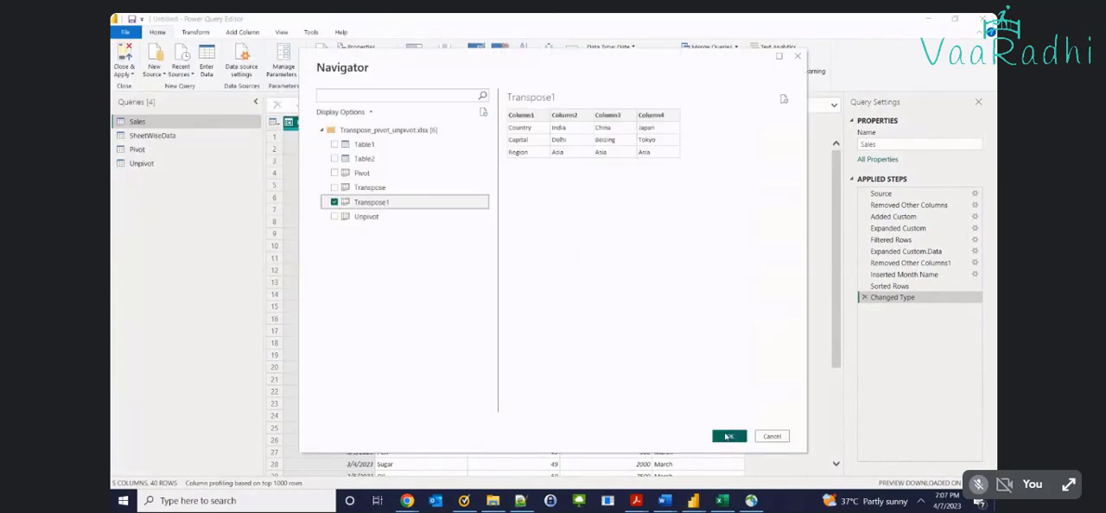
left_click(728, 437)
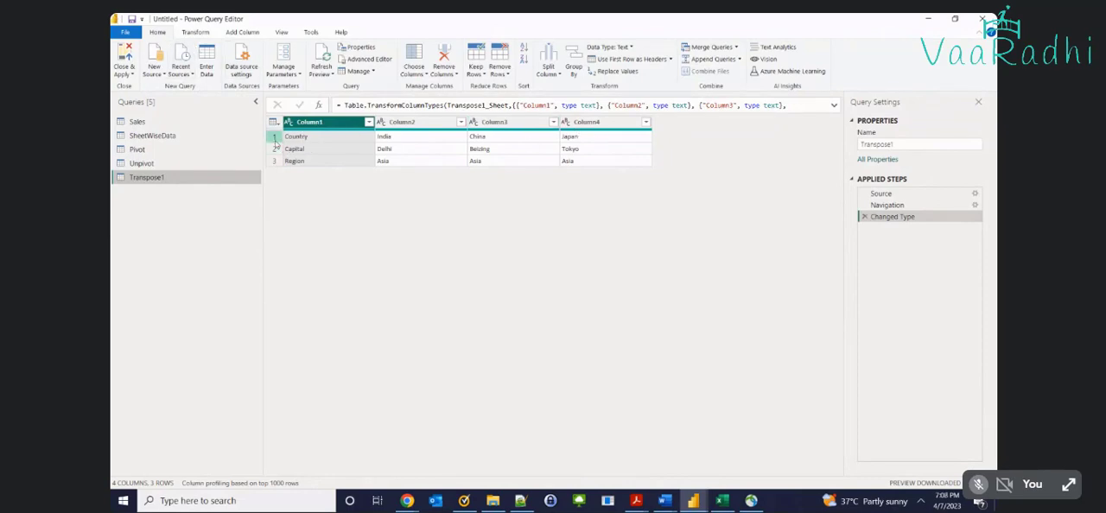
Examine the first two columns of the Transpose1 query and the table in the Pivot query
left_click(421, 139)
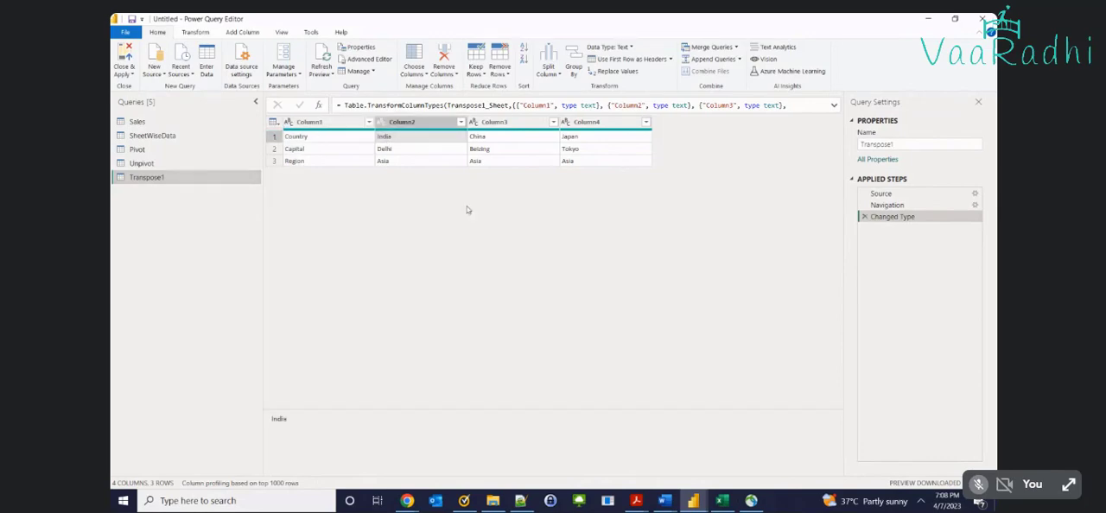
left_click(317, 136)
left_click(316, 125)
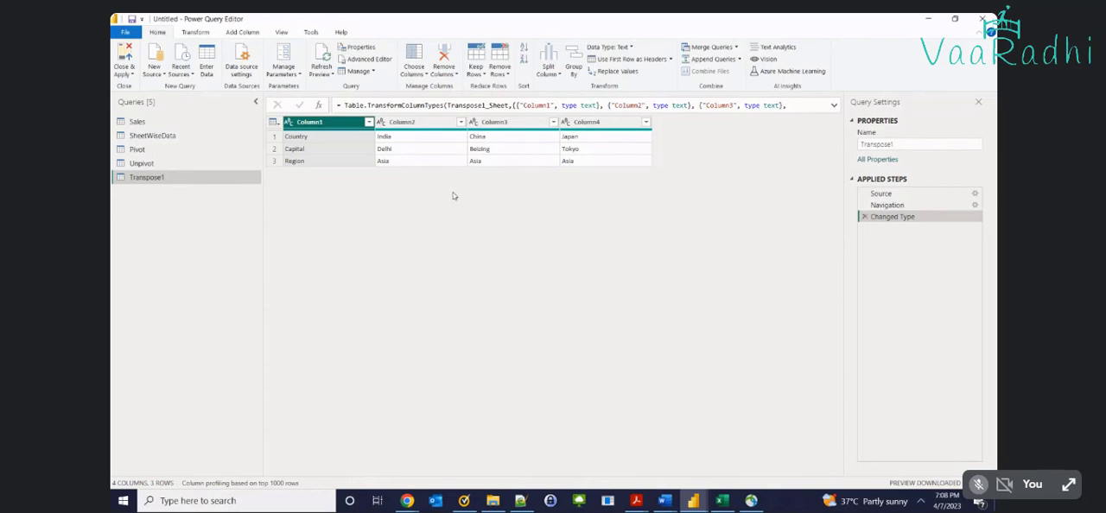
left_click(140, 163)
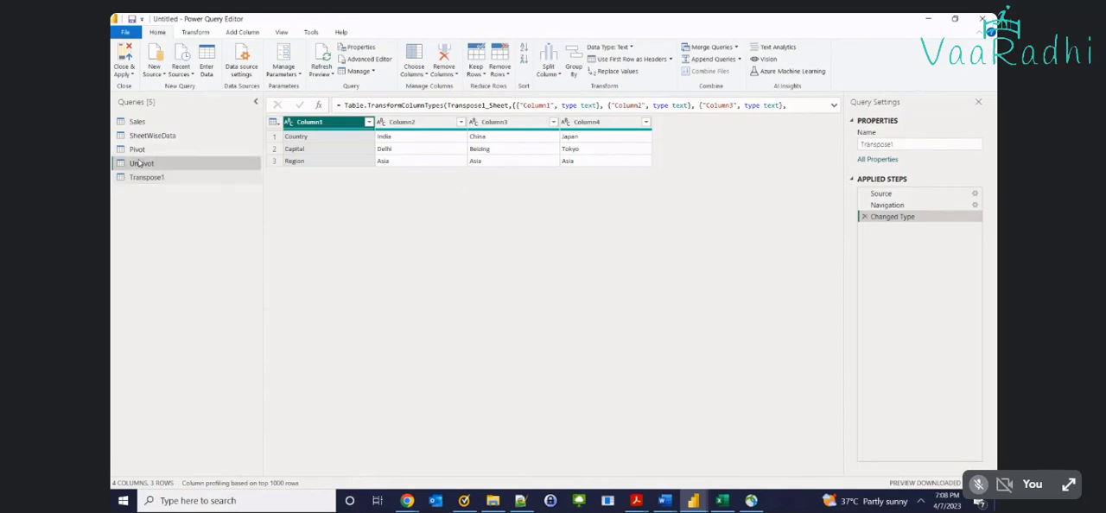
left_click(137, 150)
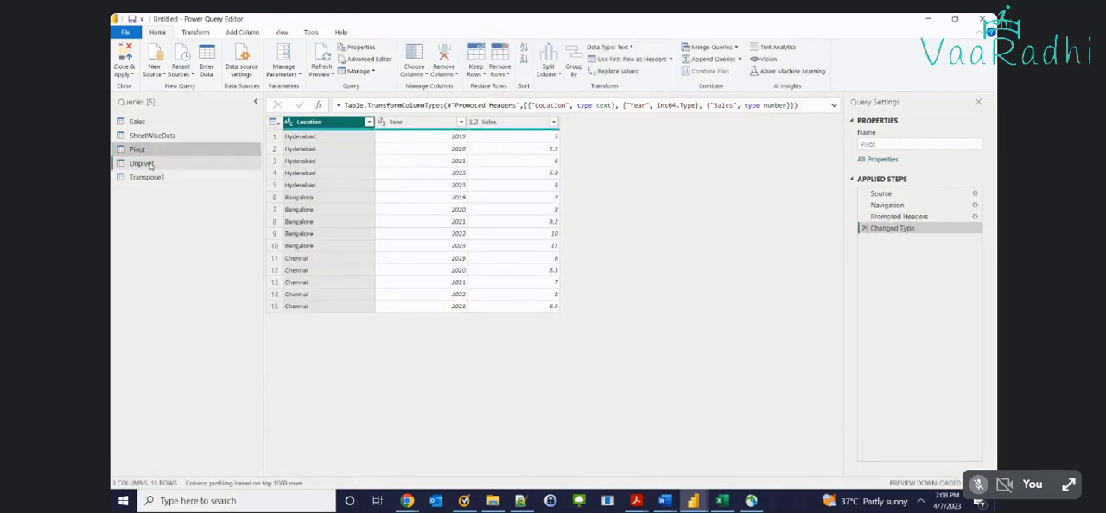
Delete the Renamed Columns and Unpivoted Only Selected Columns steps from the Unpivot query and select its 2019 column
left_click(143, 163)
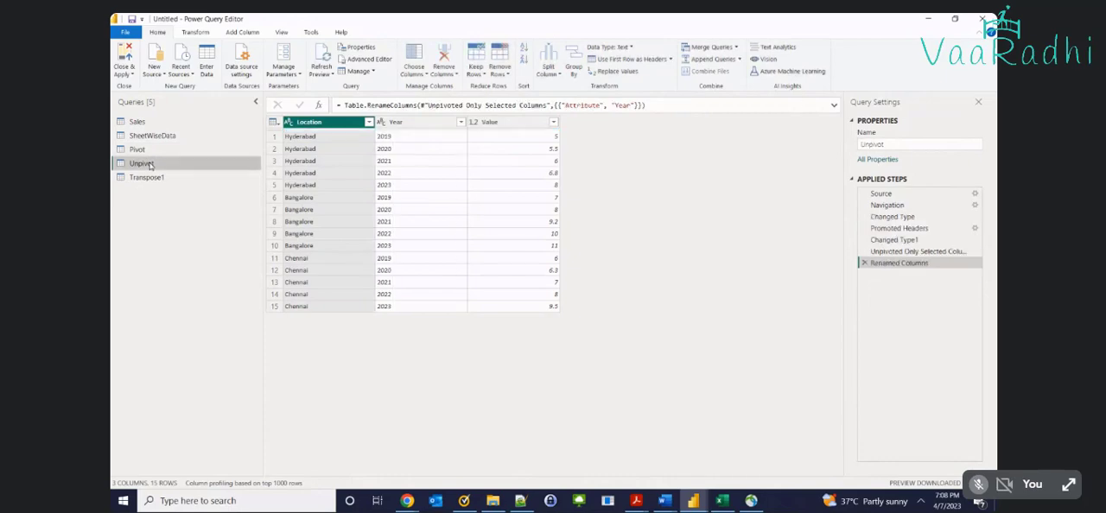
left_click(862, 262)
left_click(862, 251)
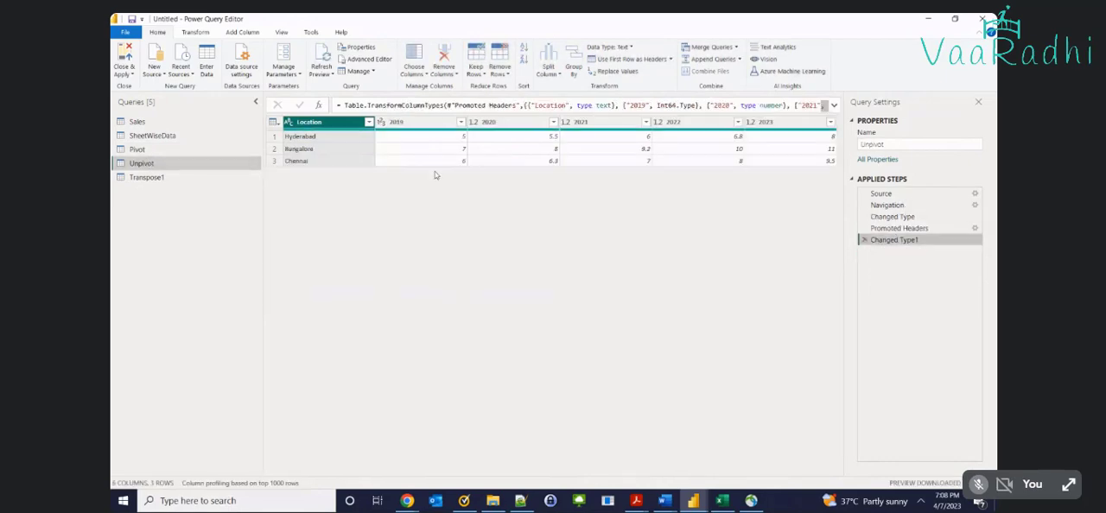
left_click(402, 126)
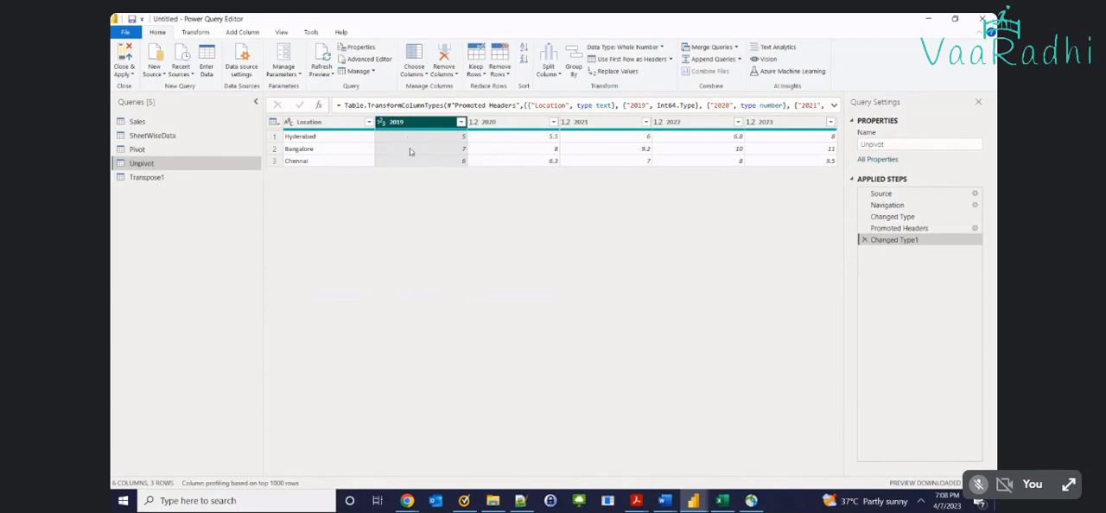
Compare the Country row of the Transpose1 query with the 2019 column of the Unpivot query
left_click(142, 178)
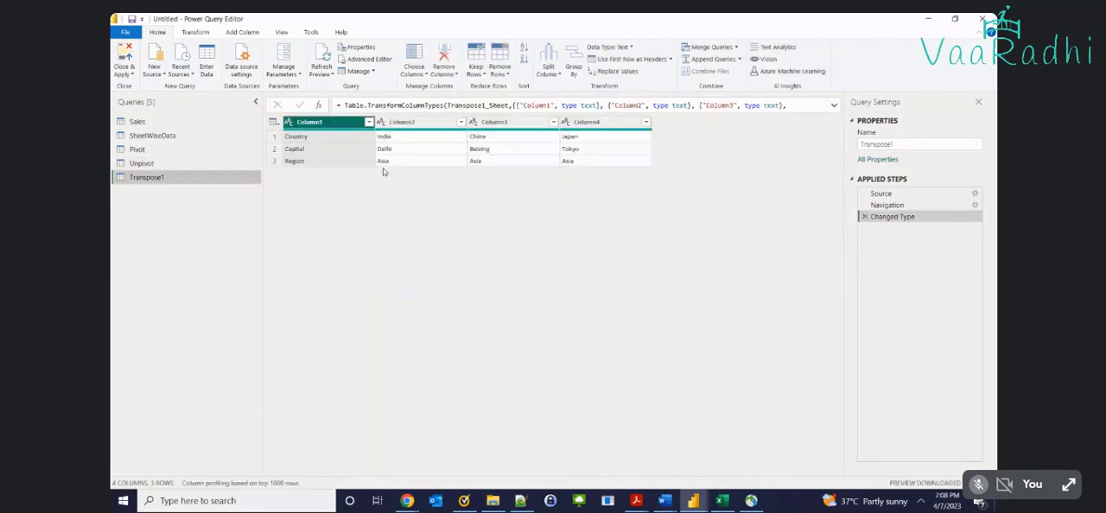
left_click(416, 139)
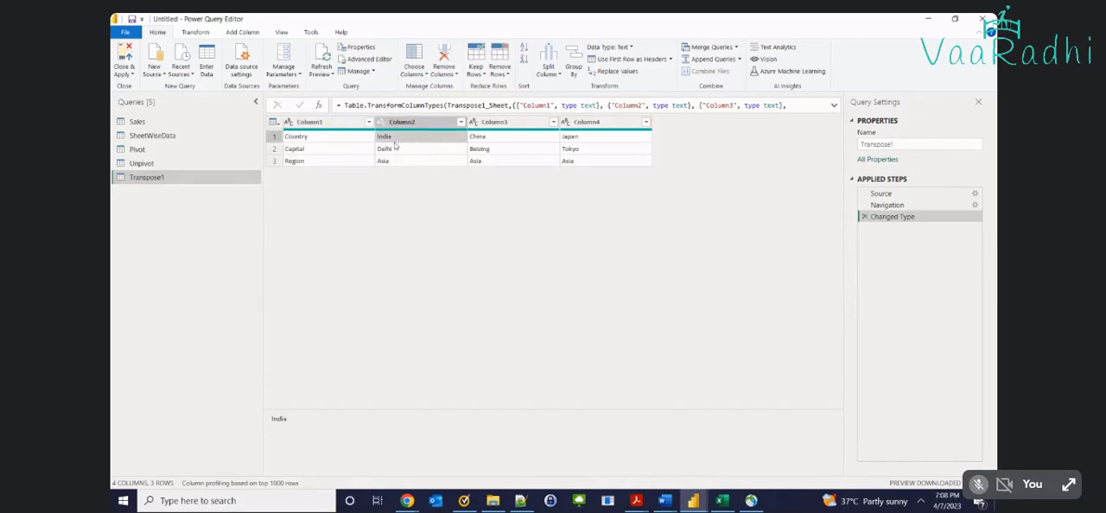
left_click(320, 140)
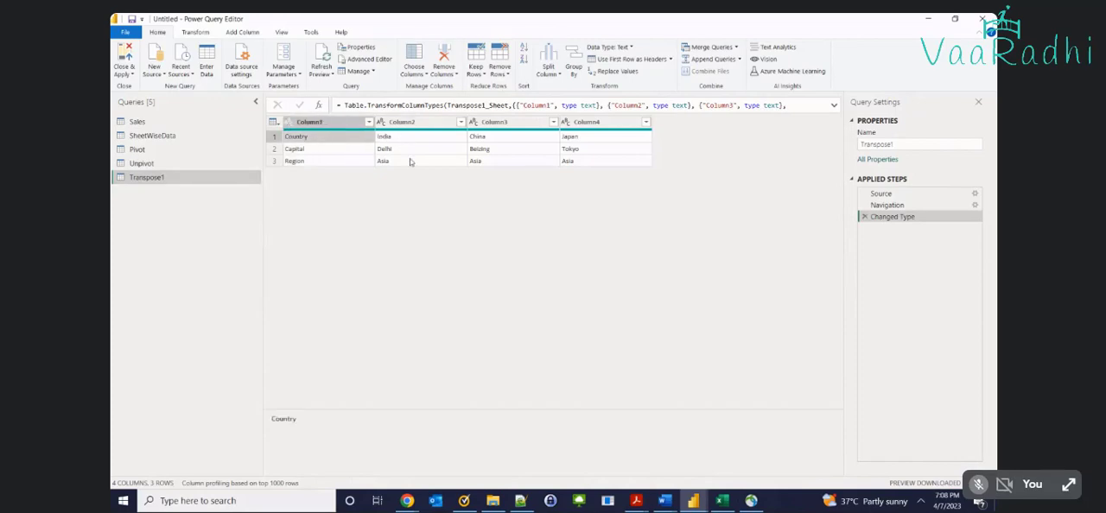
left_click(165, 163)
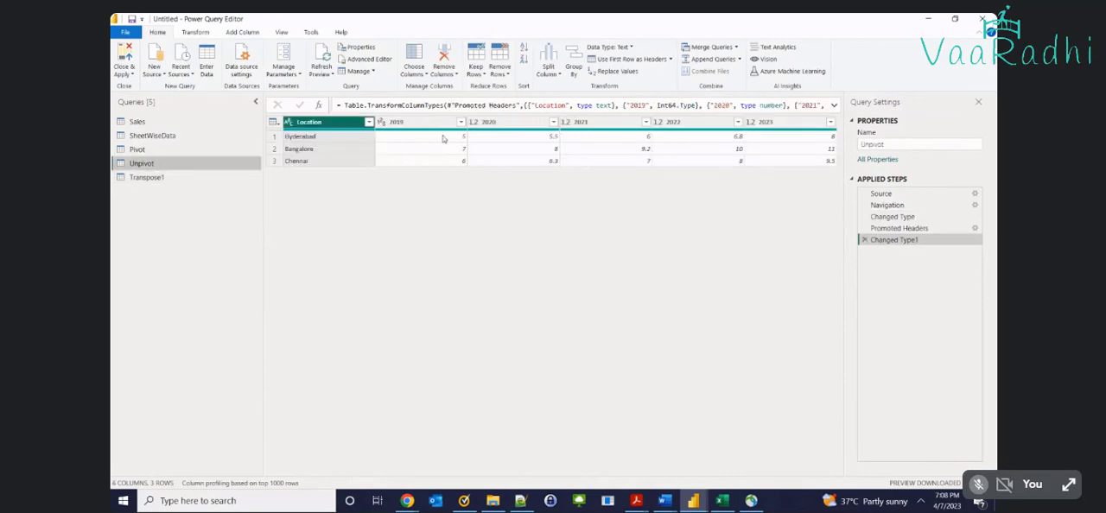
left_click(435, 123)
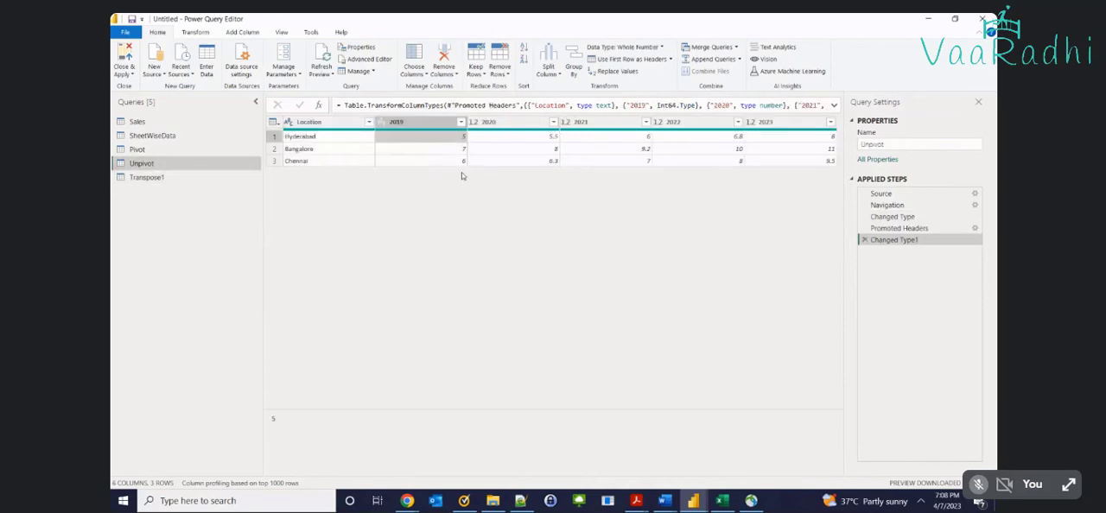
Review the Column2 values and the whole Country row in the Transpose1 query
left_click(147, 177)
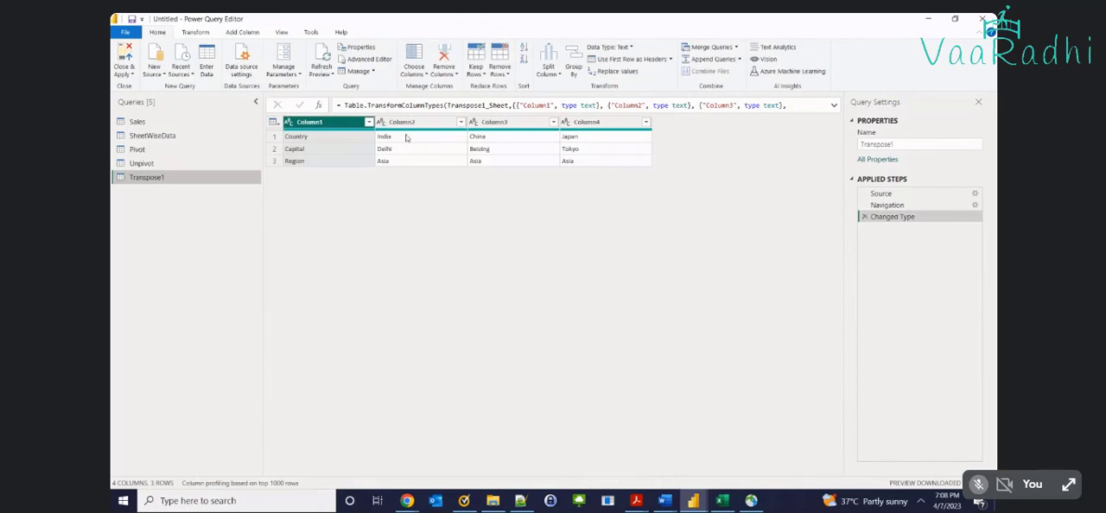
left_click(400, 138)
left_click(400, 149)
left_click(403, 162)
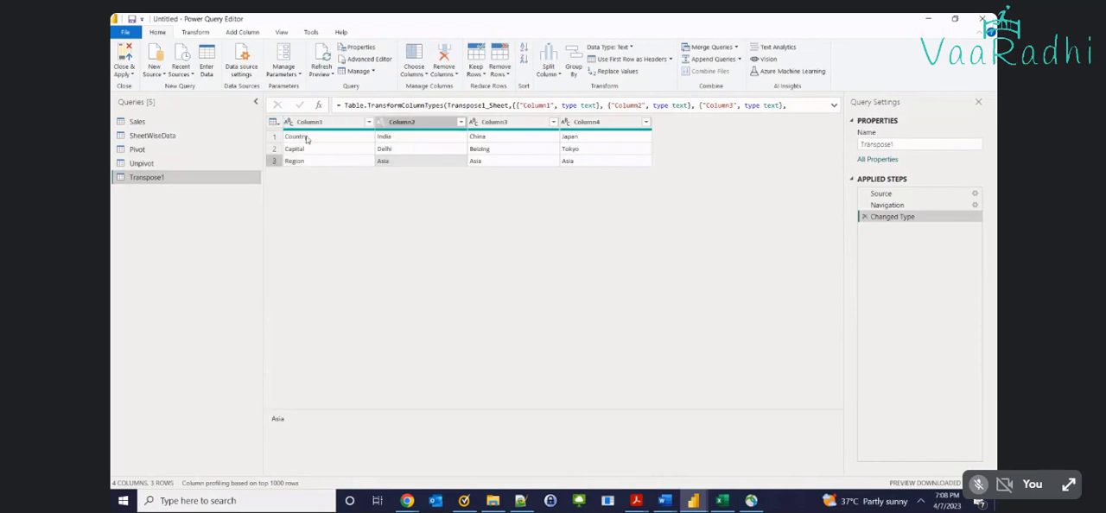
left_click(276, 137)
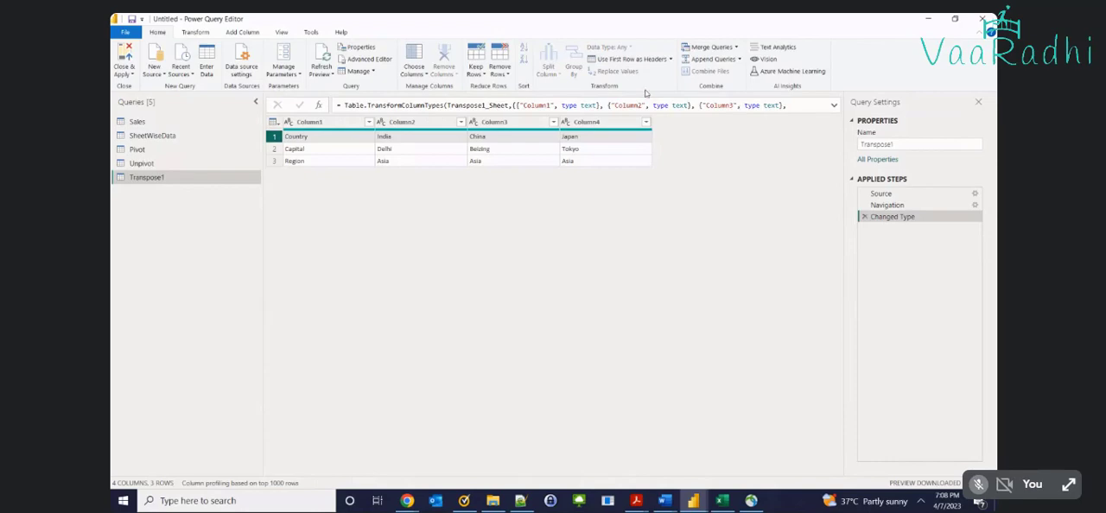
Transpose the Transpose1 query so that its rows become columns
left_click(411, 161)
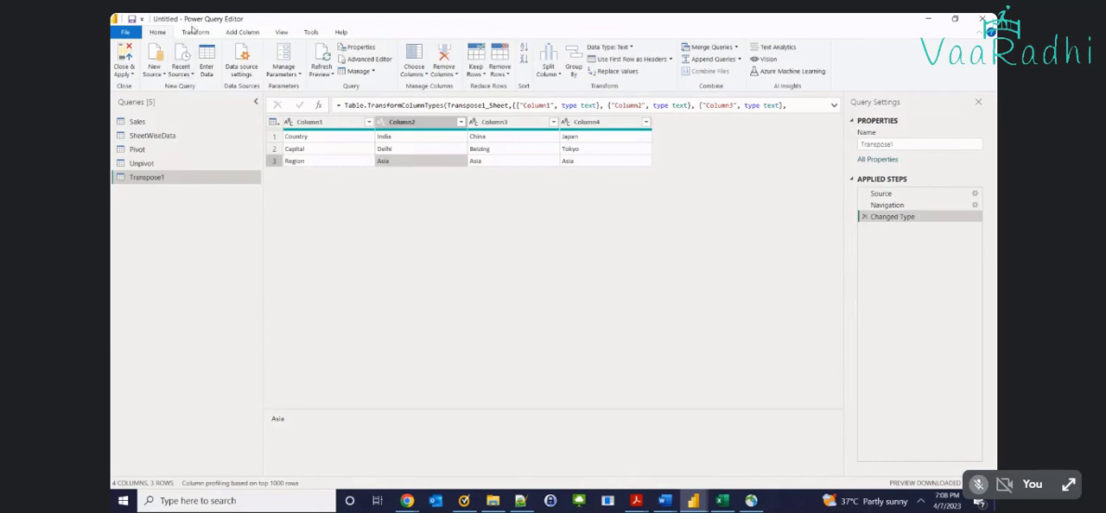
left_click(195, 32)
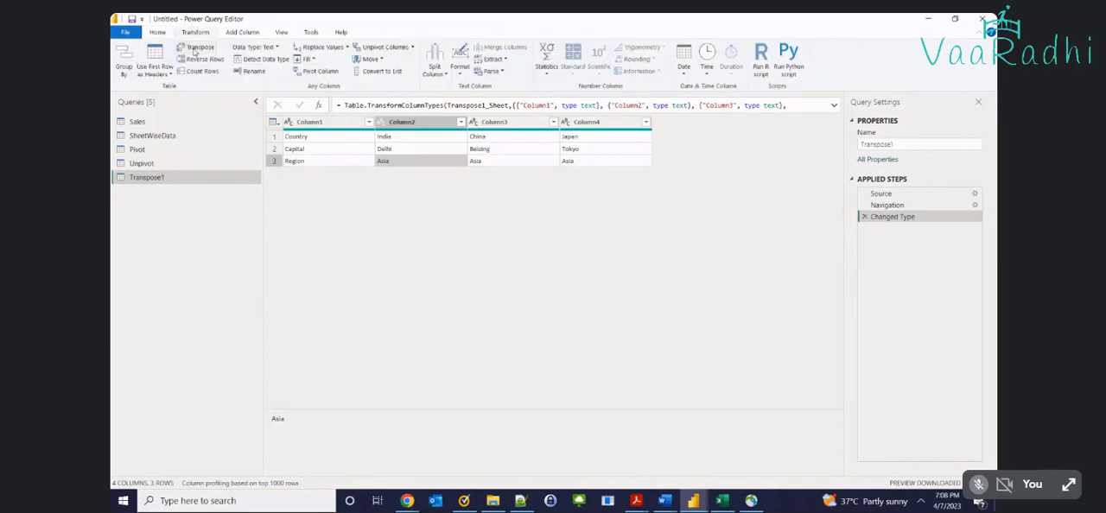
left_click(192, 47)
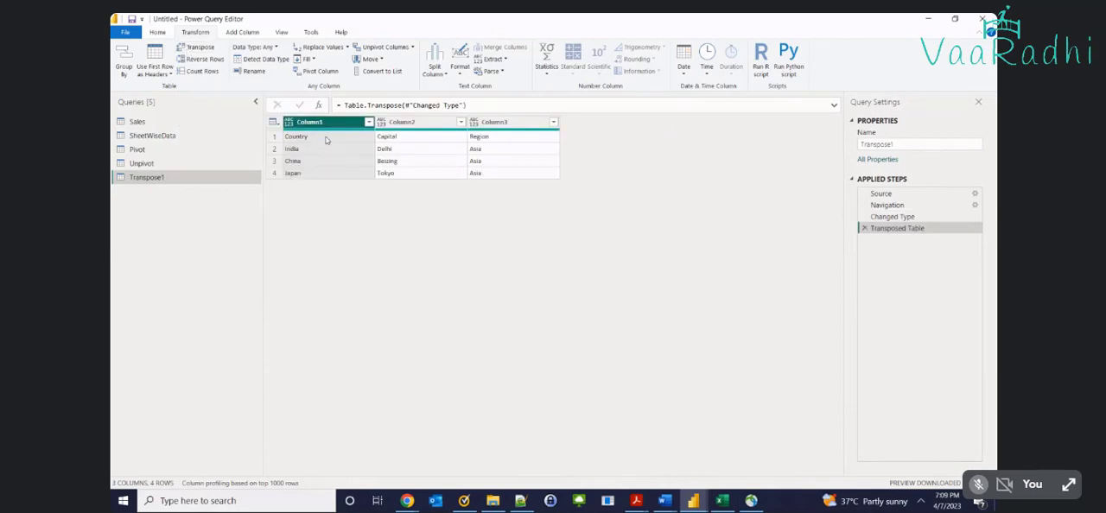
Switch to the Excel workbook, paste the transposed country data at E6 on the Transpose1 sheet, and review the country names
key("alt+Tab")
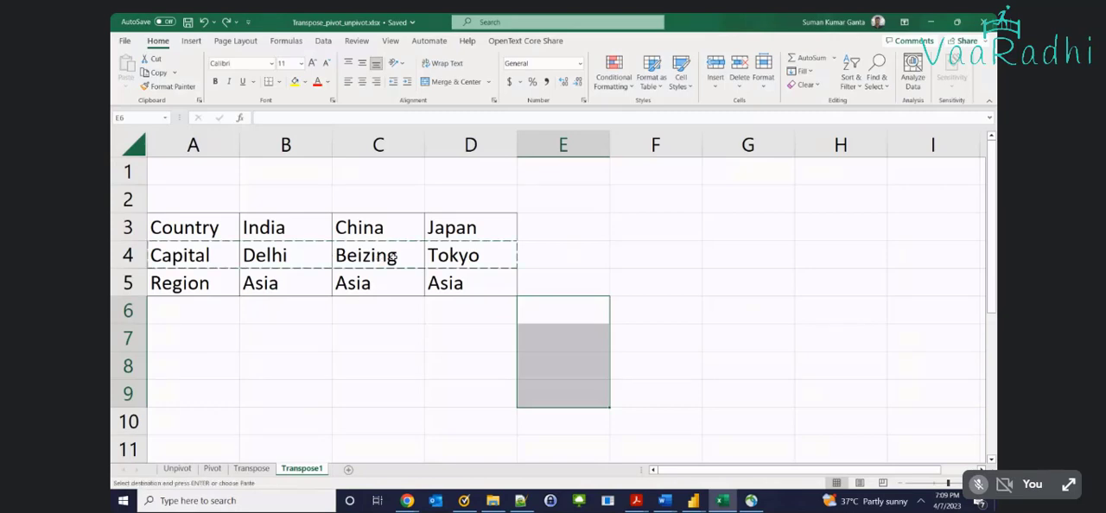
type("Country\tCapital\tRegion India\tDelhi\tAsia China\tBeizing\tAsia Japan\tTokyo\tAsia")
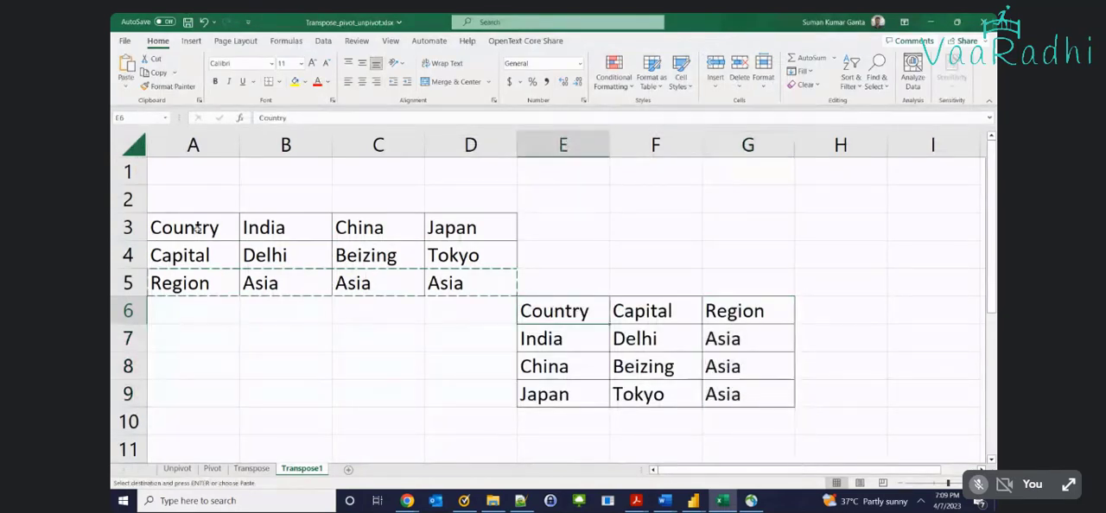
left_click_drag(550, 339, 561, 392)
Return to Power Query Editor and promote the Country, Capital, Region row to column headers
key("alt+Tab")
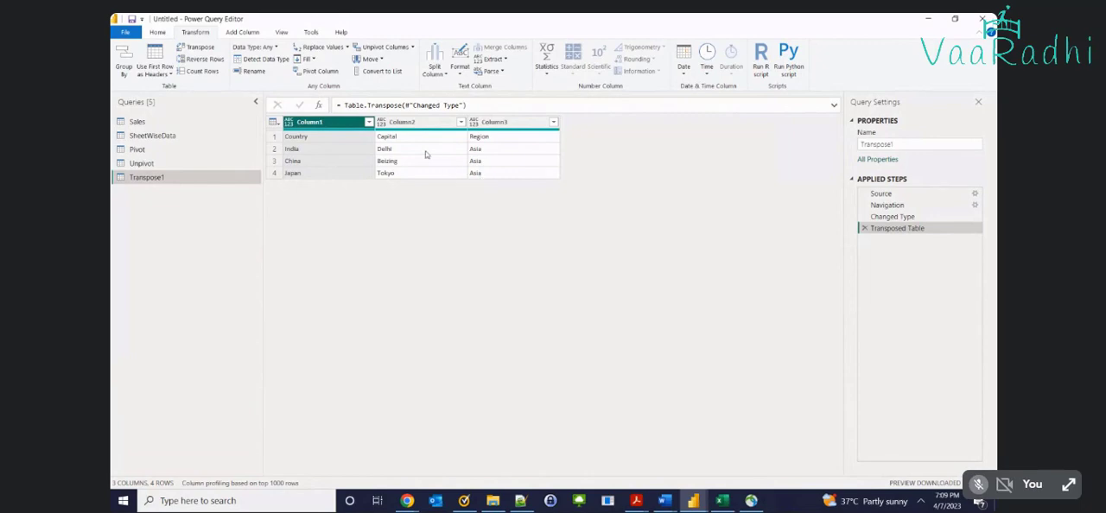
left_click(276, 139)
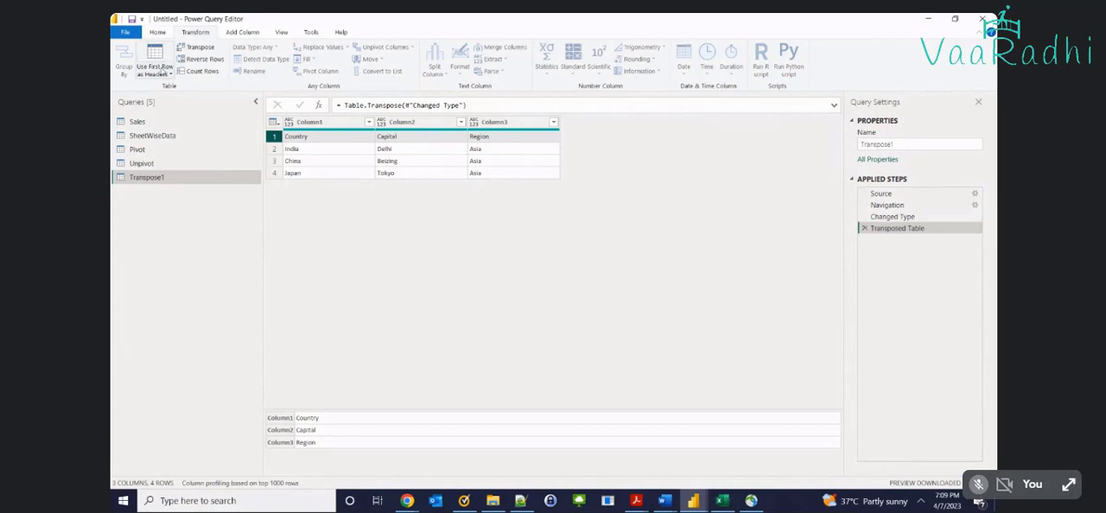
left_click(160, 74)
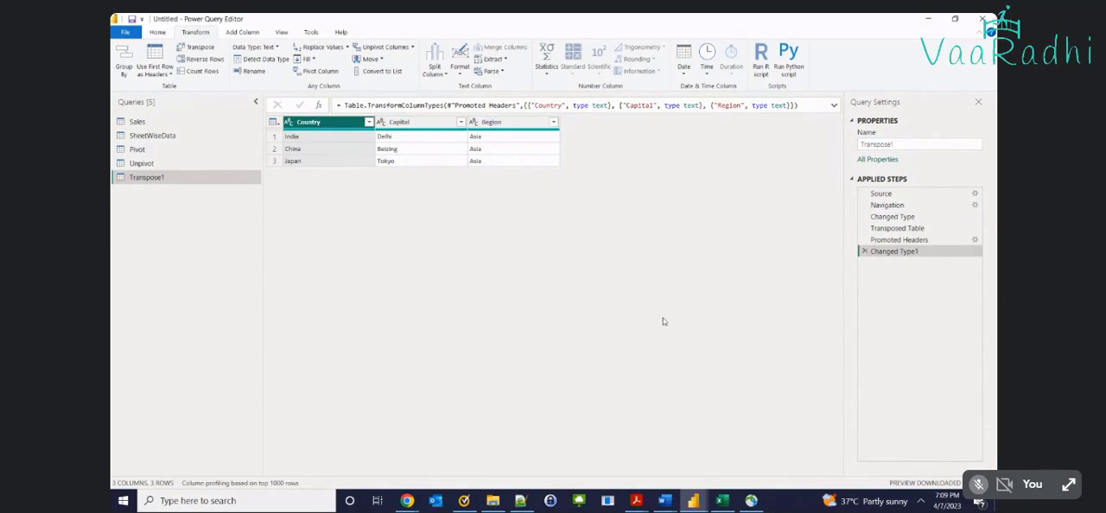
Delete the Changed Type1, Promoted Headers and Transposed Table steps from the Transpose1 query
left_click(863, 251)
left_click(863, 239)
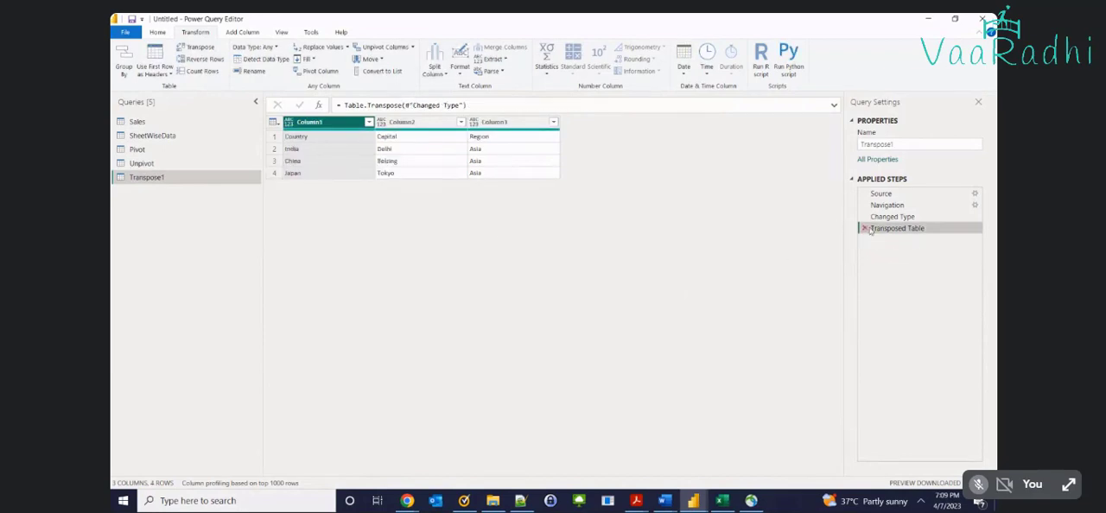
left_click(864, 228)
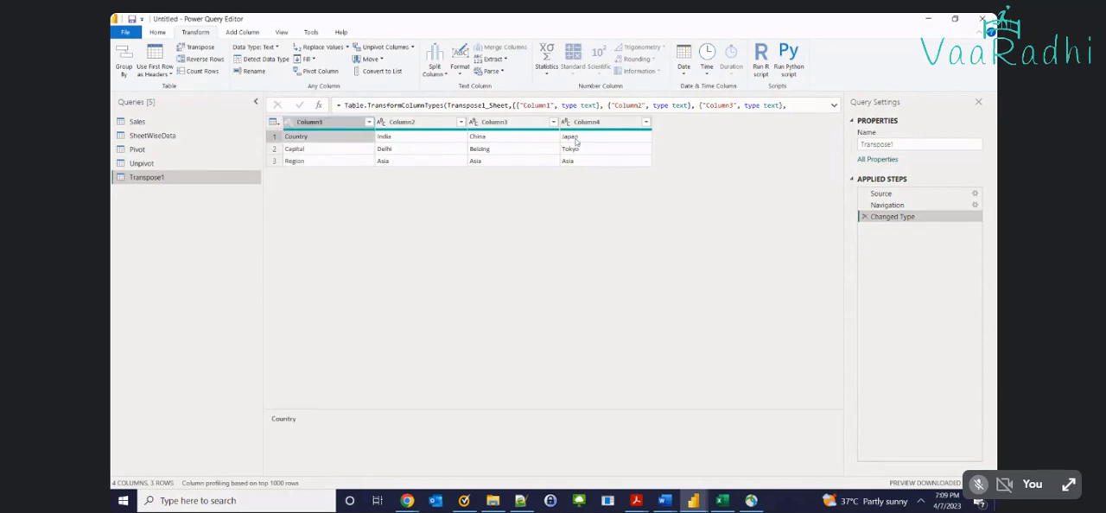
Review the Capital and Region labels and each of the three rows in the untransposed Transpose1 query
left_click(321, 154)
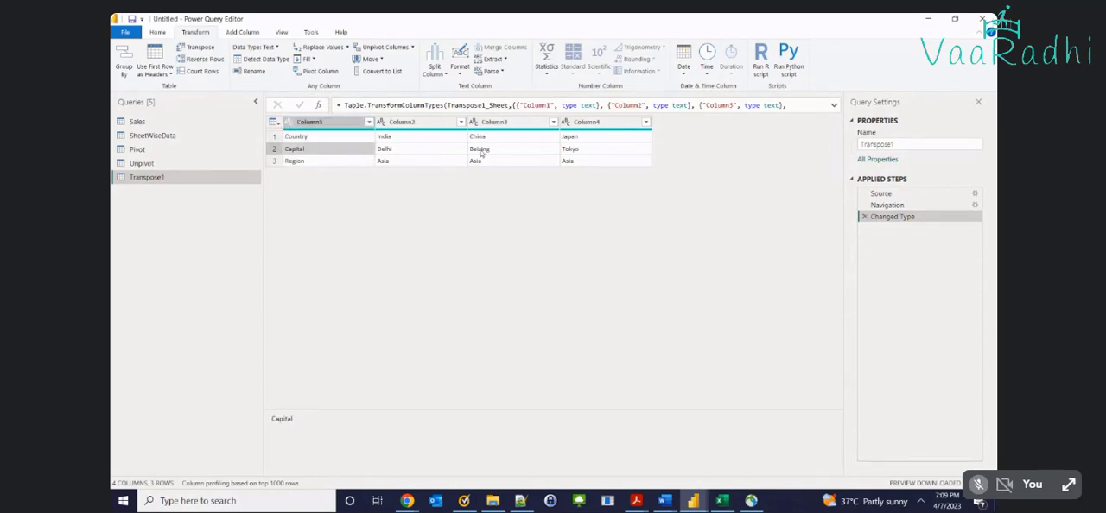
left_click(321, 164)
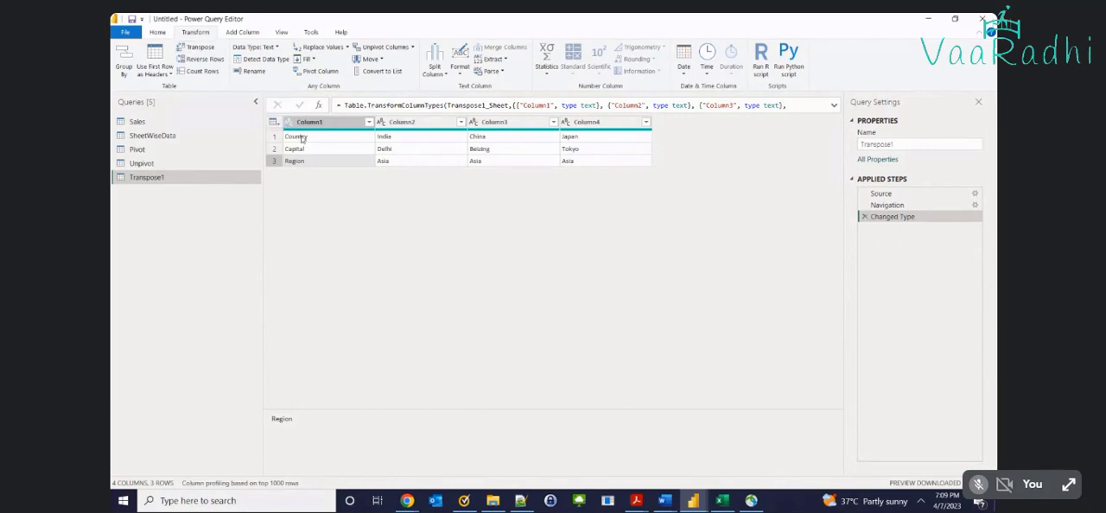
left_click(272, 140)
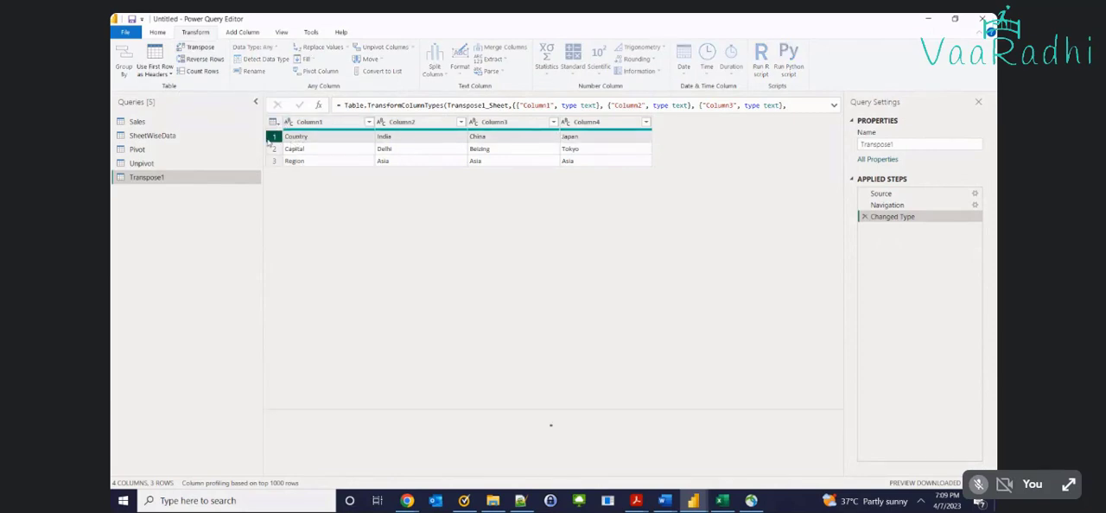
left_click(273, 148)
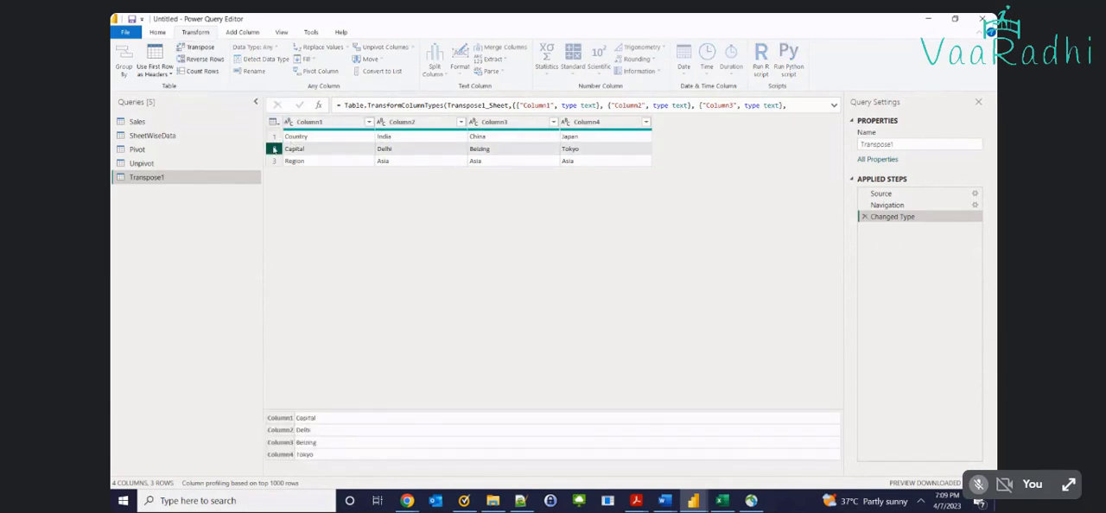
left_click(275, 162)
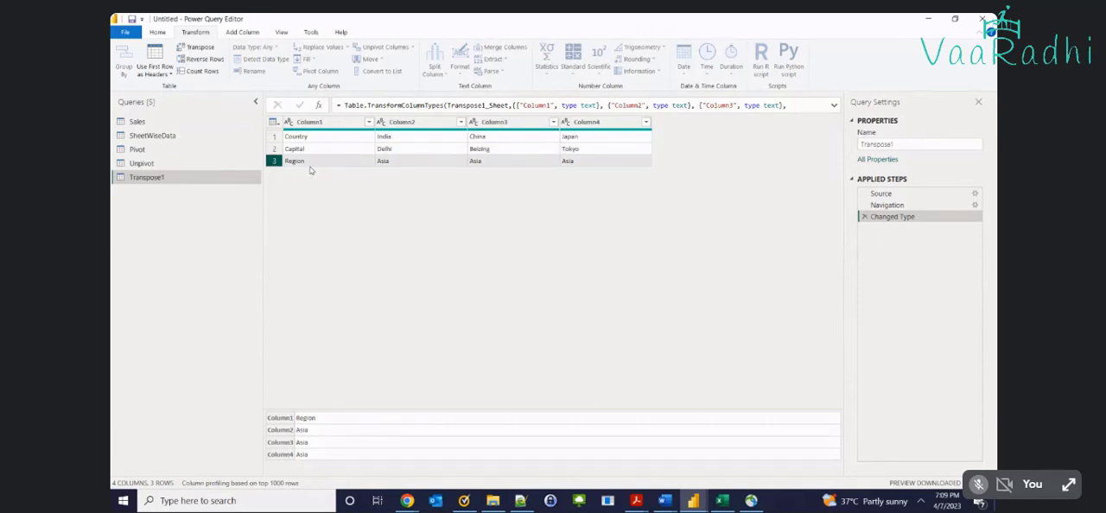
Transpose the Transpose1 table and use its first row as the column headers
left_click(195, 47)
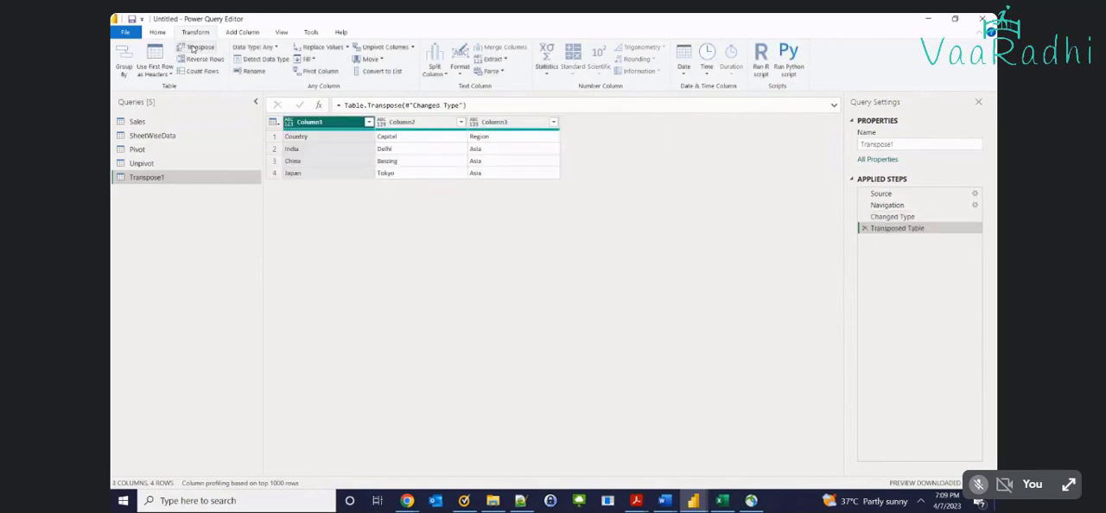
left_click(390, 144)
left_click(493, 144)
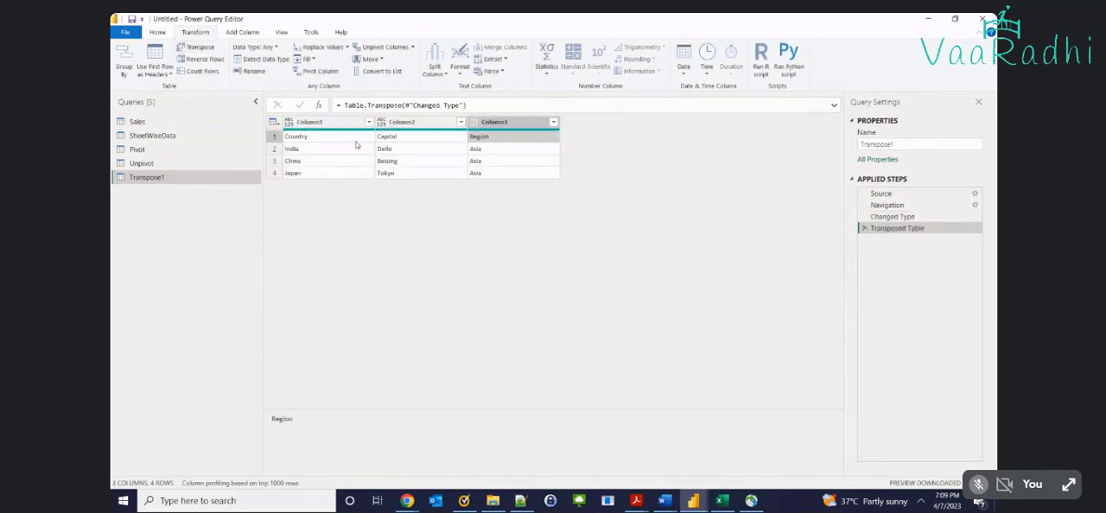
left_click(152, 66)
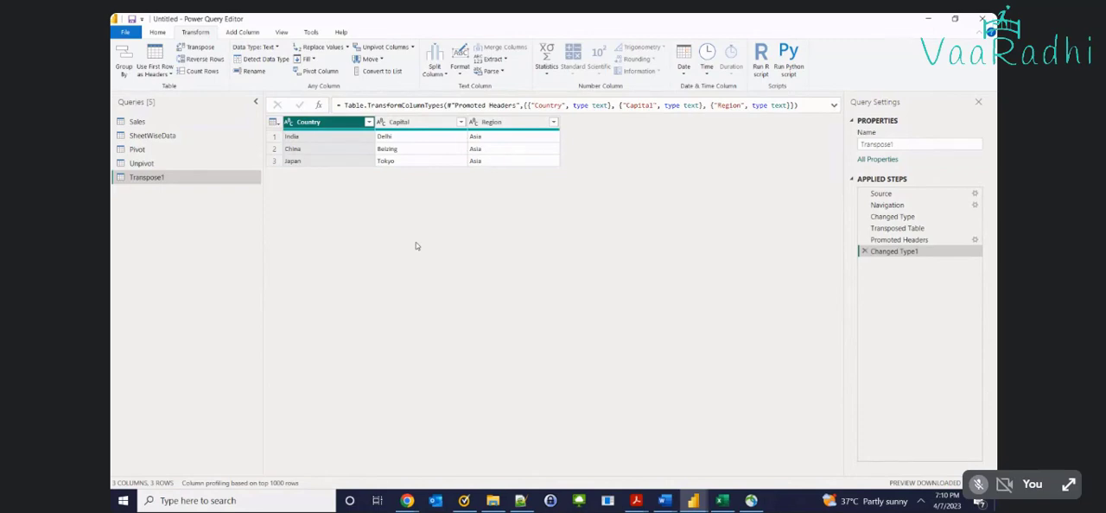
Switch to the Data Analytics B1 meeting window in Chrome
left_click(407, 500)
left_click(281, 449)
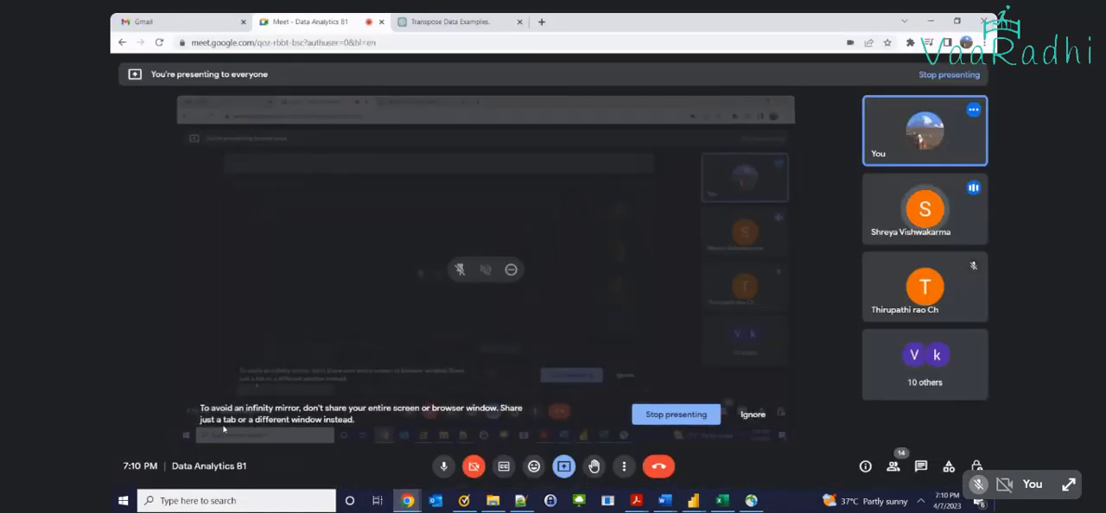